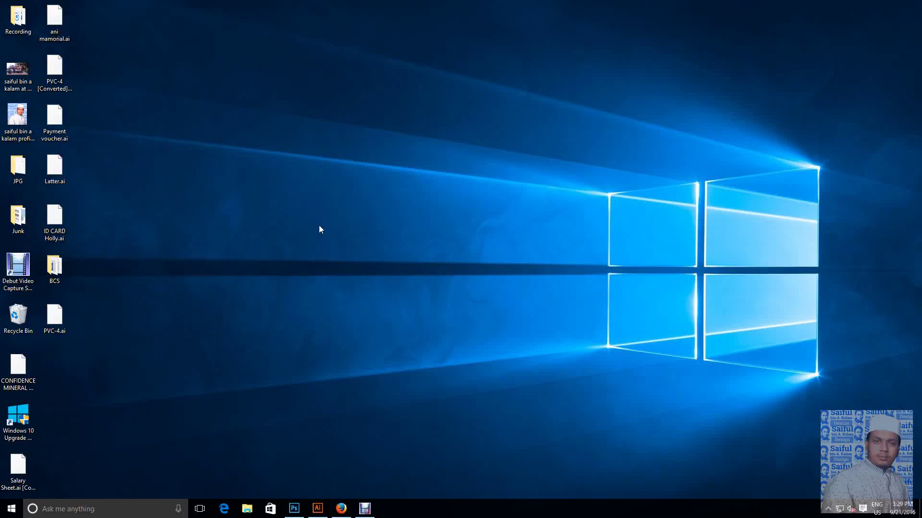
Refresh the Windows desktop and bring Adobe Illustrator to the front from the taskbar
right_click(319, 226)
click(347, 256)
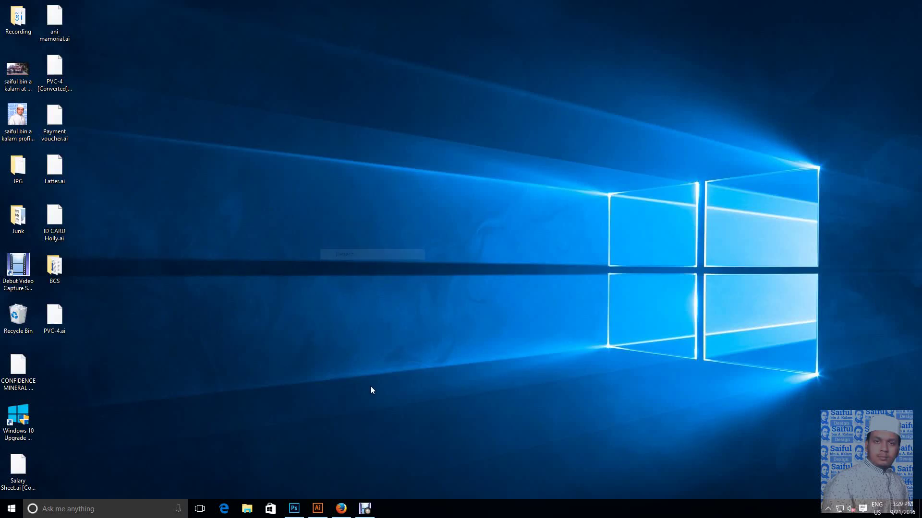
click(340, 510)
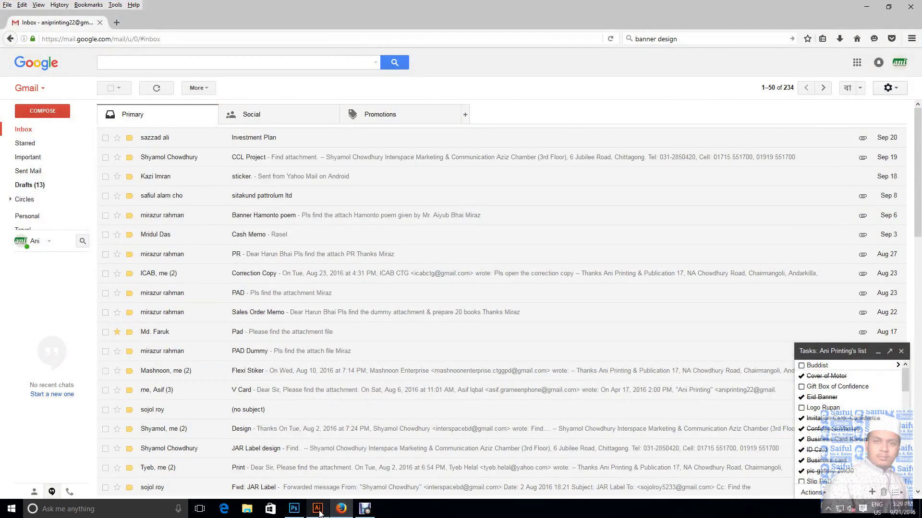
click(318, 509)
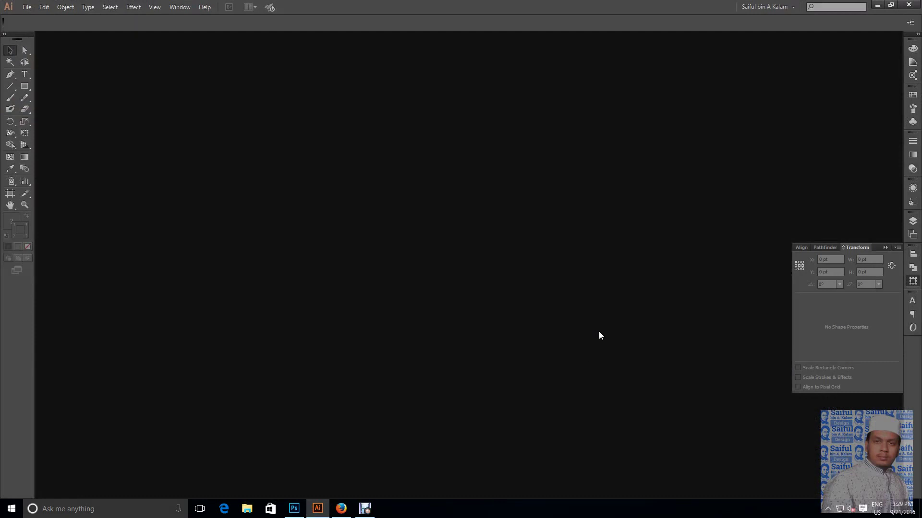
Create a CMYK document named 'Sticker Design' with a 7 in wide, 4 in tall artboard
key(ctrl+n)
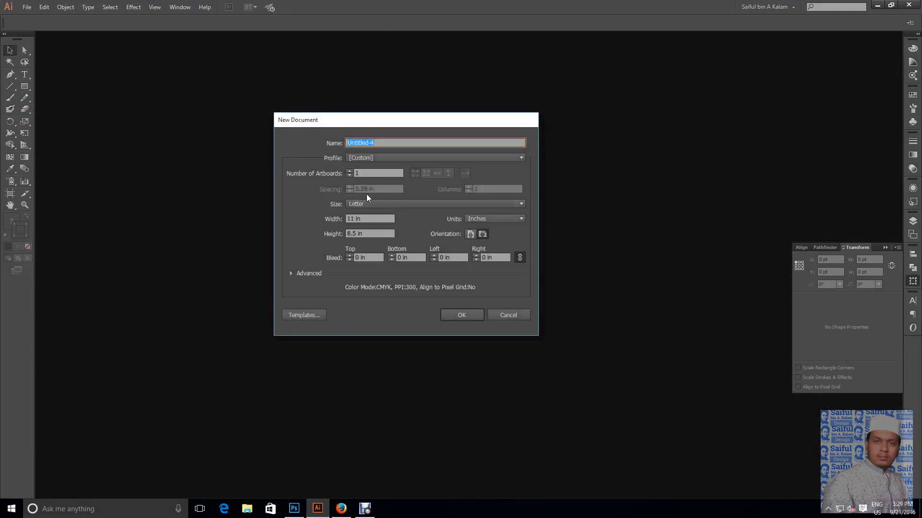
key(BackSpace)
text(Sticker Desi)
text(gn)
key(Tab)
text(7)
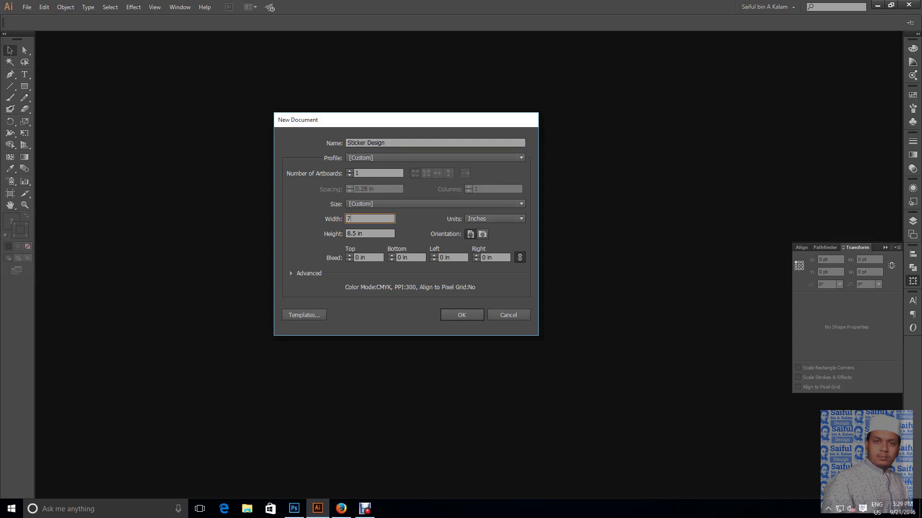
key(Tab)
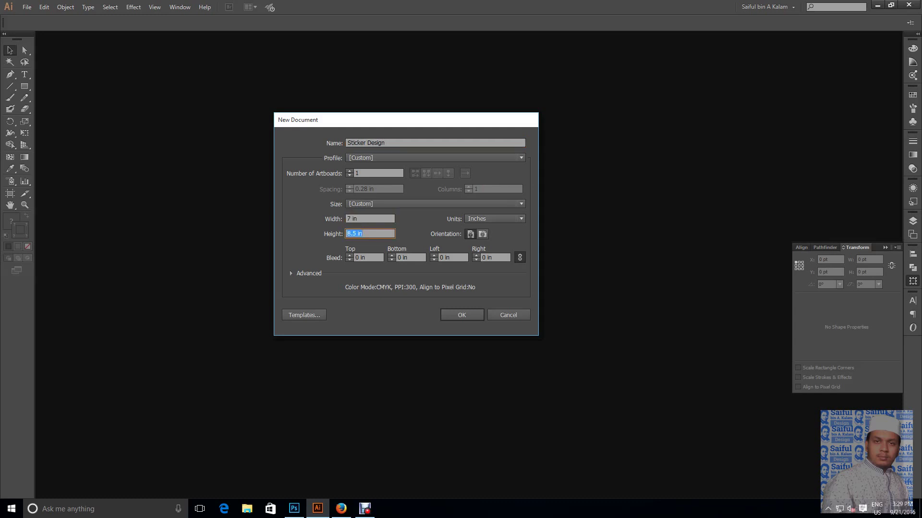
text(4)
click(457, 315)
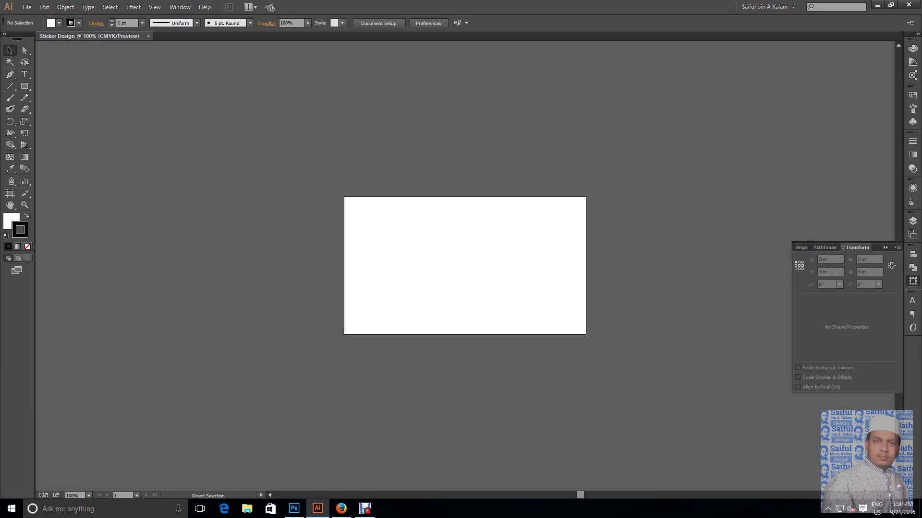
Draw a 7 × 4 in rectangle with a black stroke and no fill
key(ctrl+plus)
scroll(359, 231, right, 2)
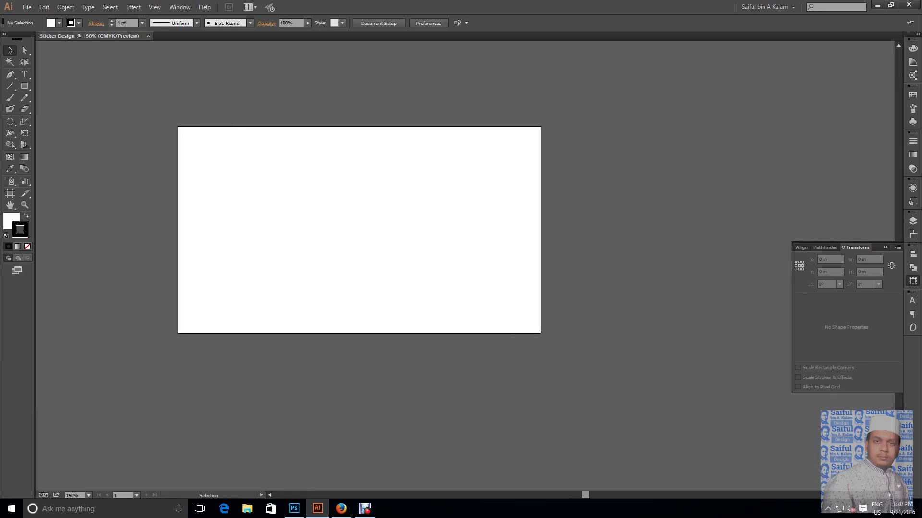
click(24, 86)
click(339, 333)
text(7)
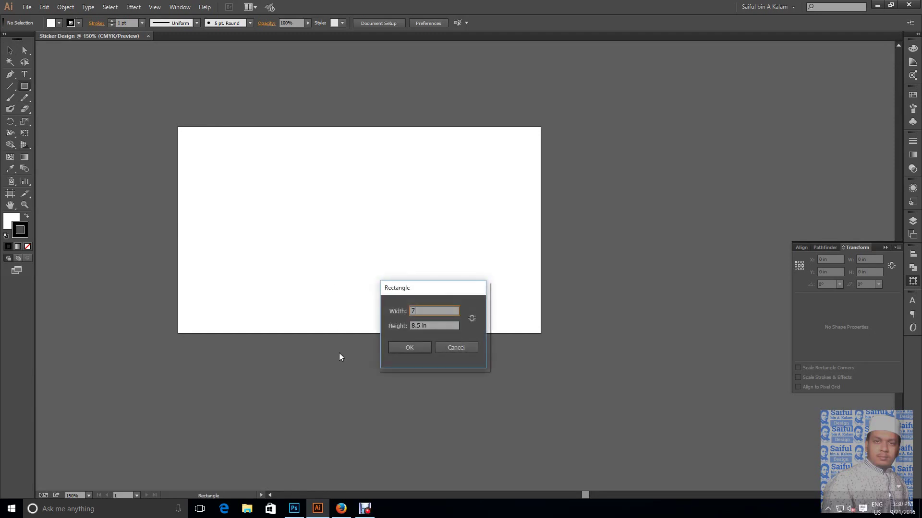
key(Tab)
text(4)
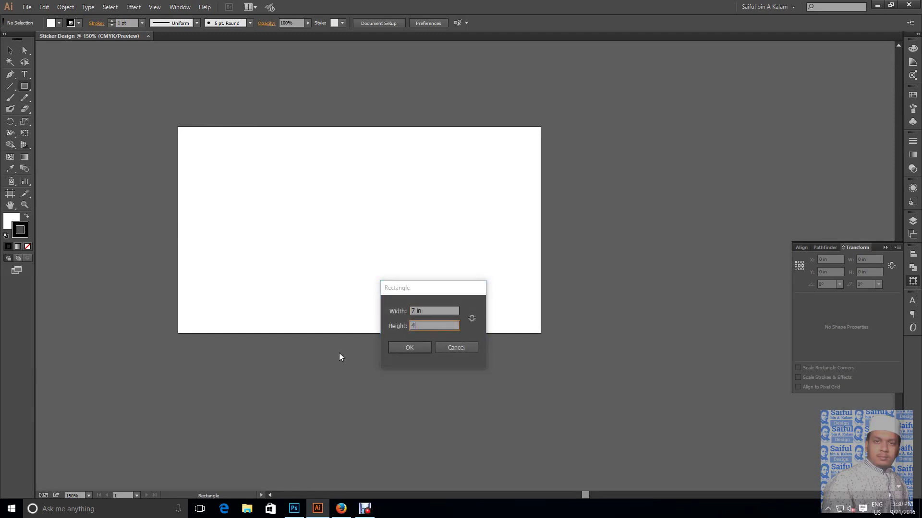
key(Return)
key(slash)
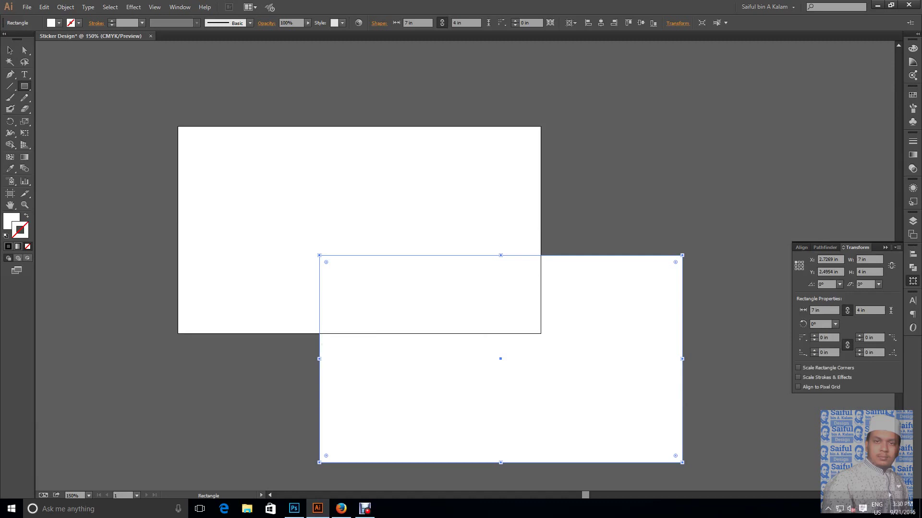
click(15, 232)
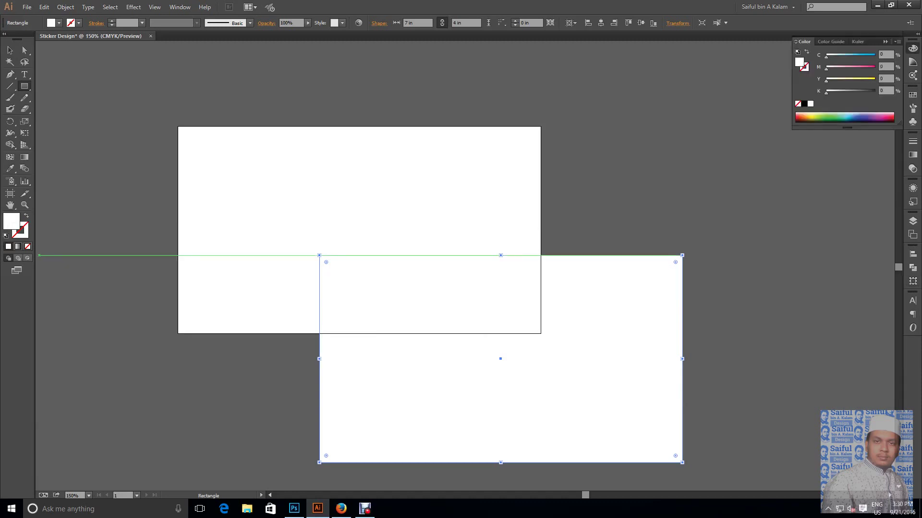
click(8, 247)
click(27, 246)
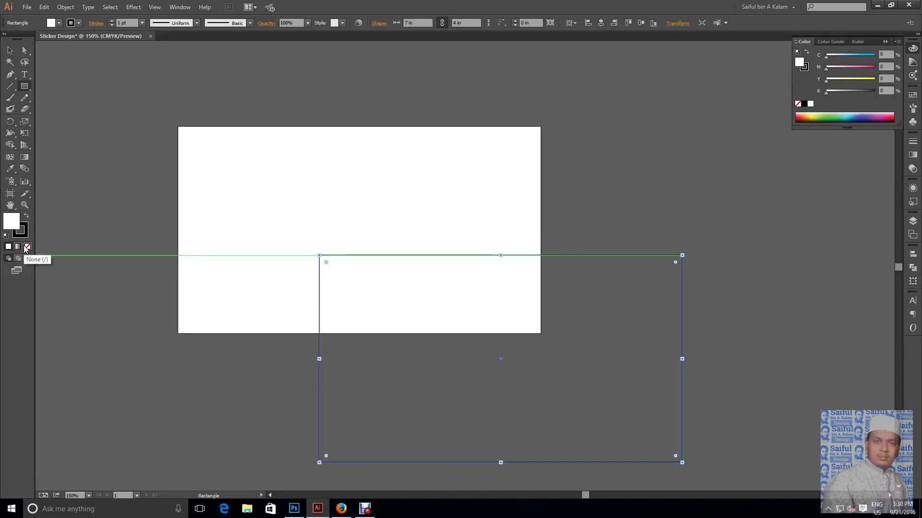
Position the rectangle at X 0, Y 0 to line up with the artboard
click(912, 280)
click(829, 260)
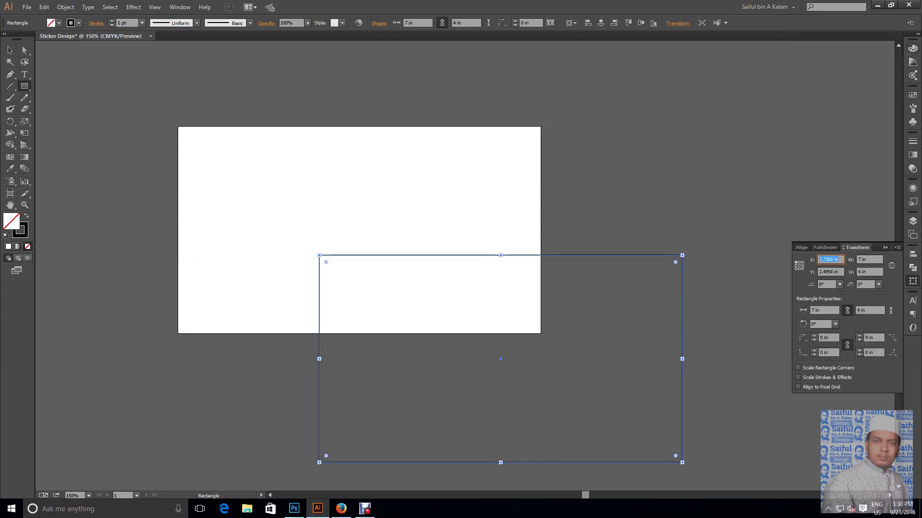
text(0)
key(Tab)
text(0)
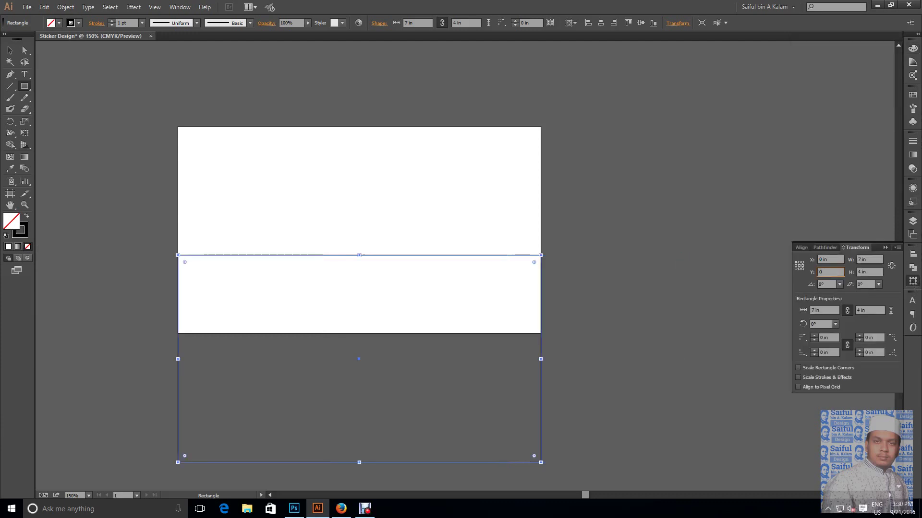
key(Return)
Add an inset copy of the frame with Offset Path at -0.25 in
key(ctrl+space)
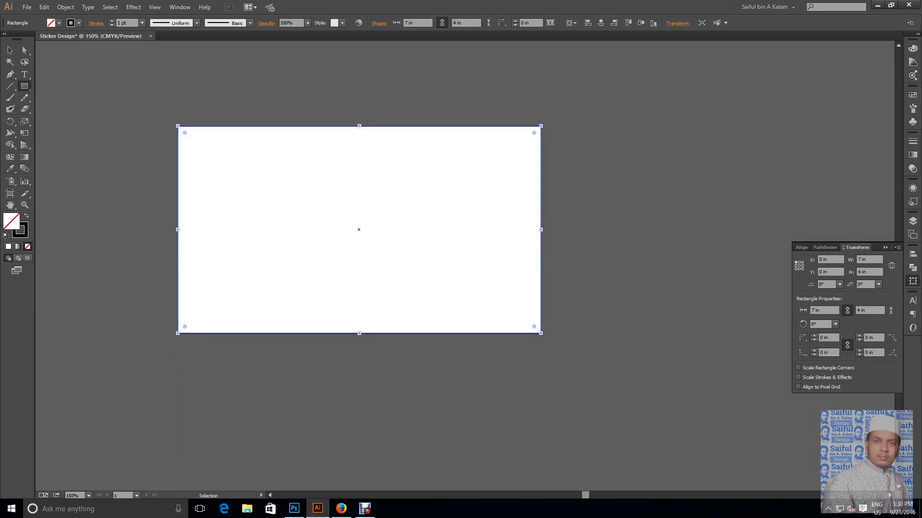
drag(146, 91, 522, 298)
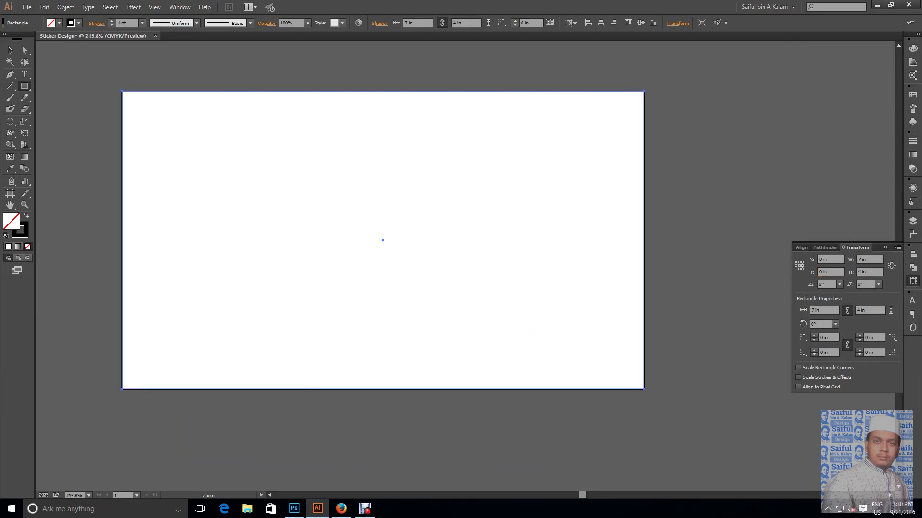
click(65, 7)
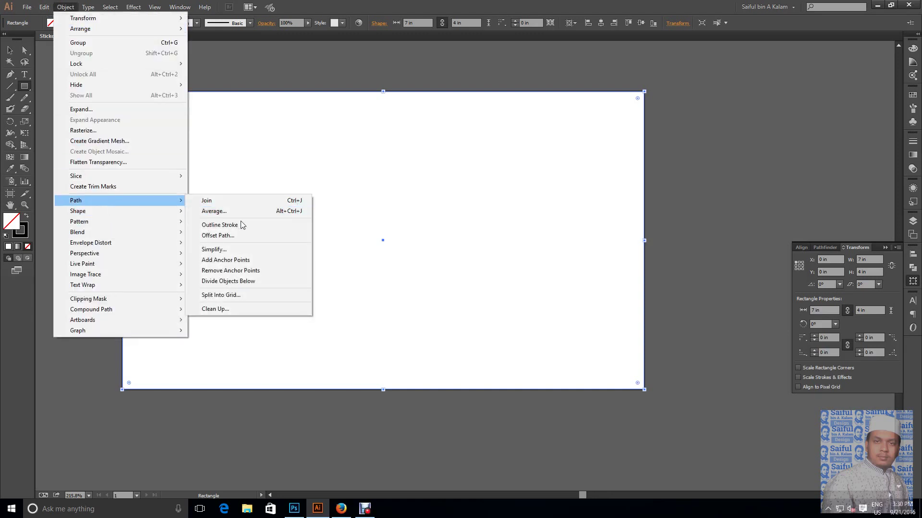
click(243, 235)
text(-0.25)
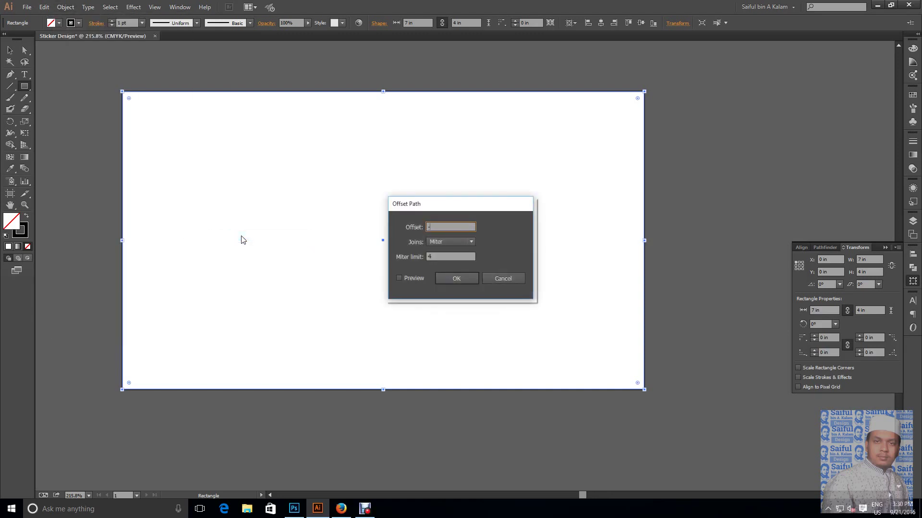
key(Return)
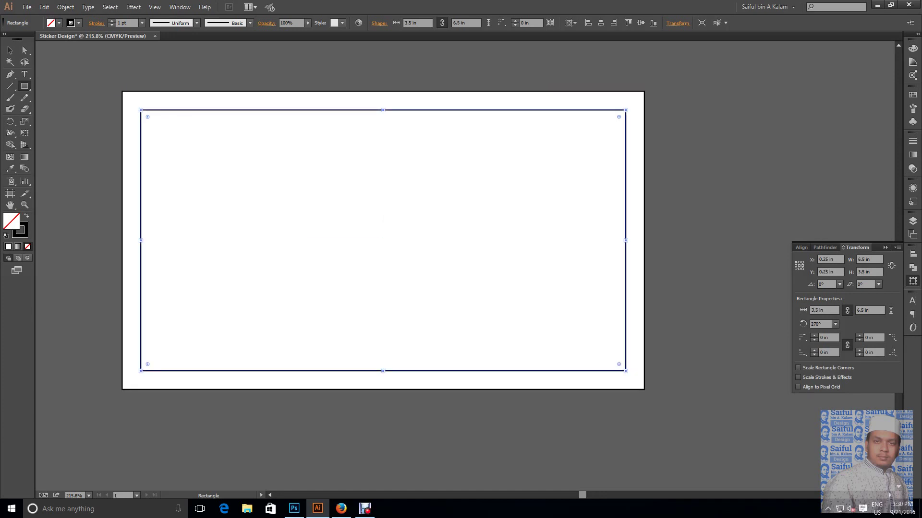
click(10, 50)
key(ctrl+shift+a)
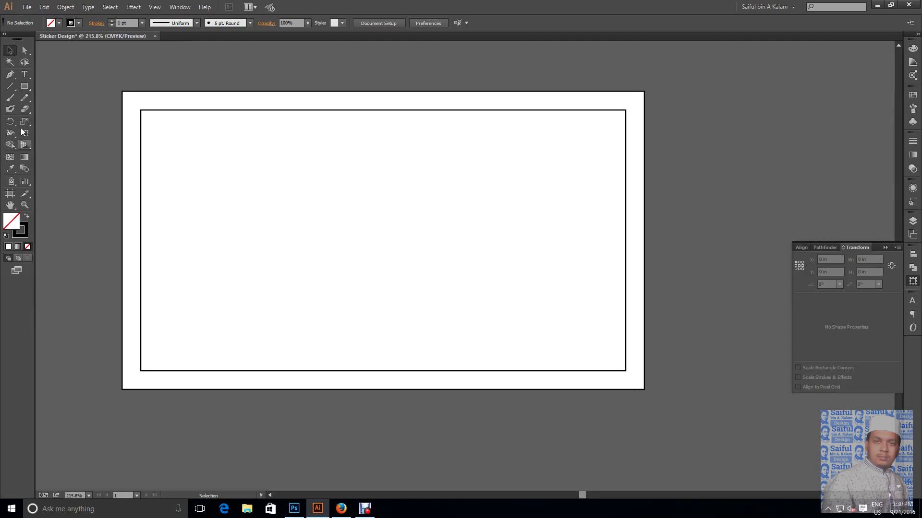
Open the final poster file from the Khaja Khalu Sha > Poster folder
click(27, 7)
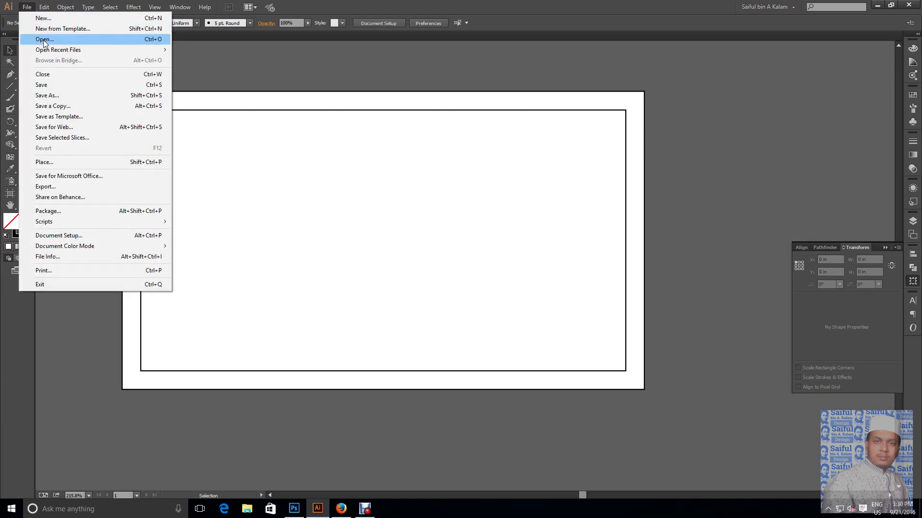
click(45, 39)
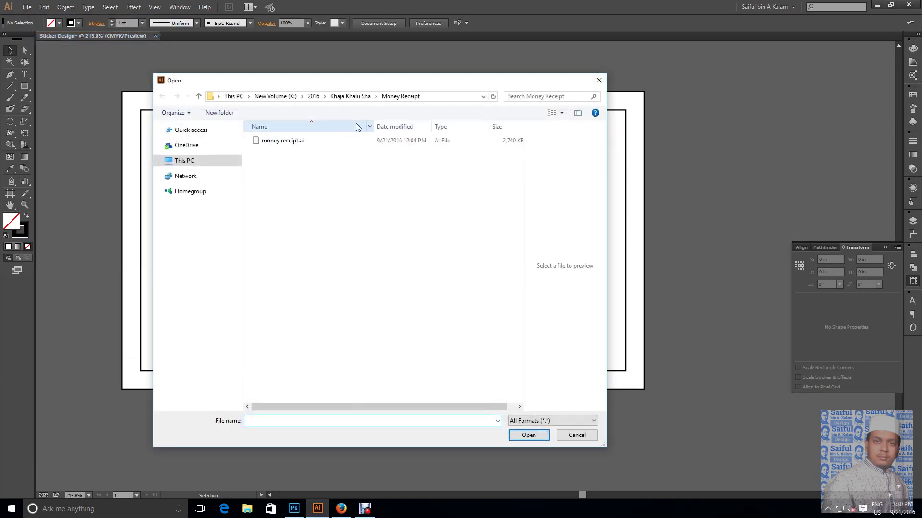
click(357, 97)
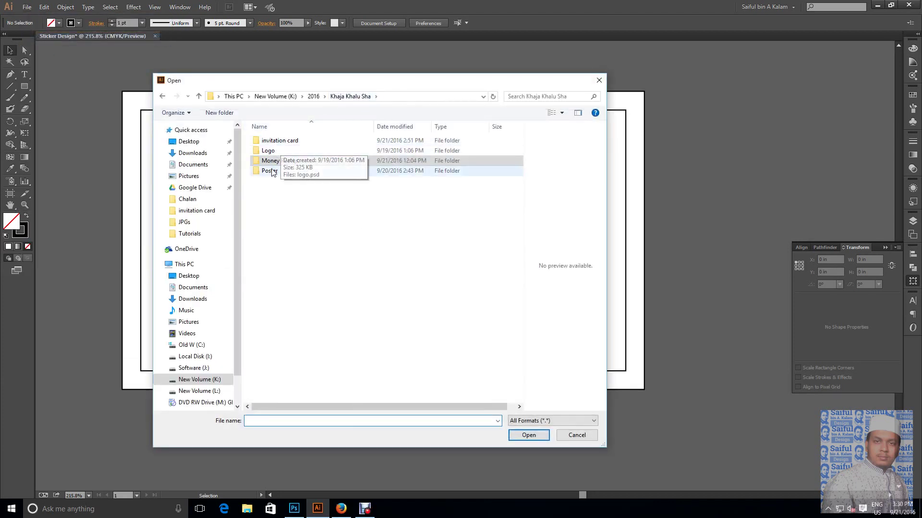
double_click(268, 171)
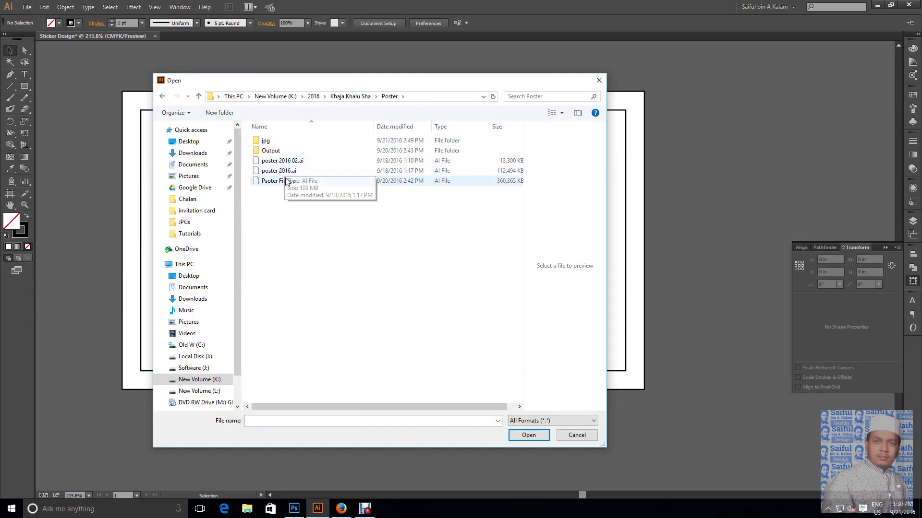
double_click(285, 181)
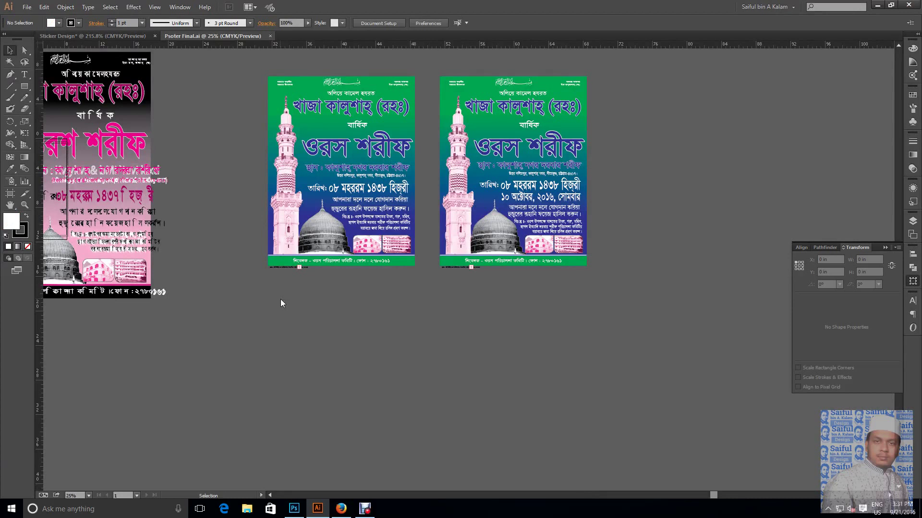
Cut the Arabic calligraphy header from the poster and return to Sticker Design
key(space)
drag(461, 259, 476, 353)
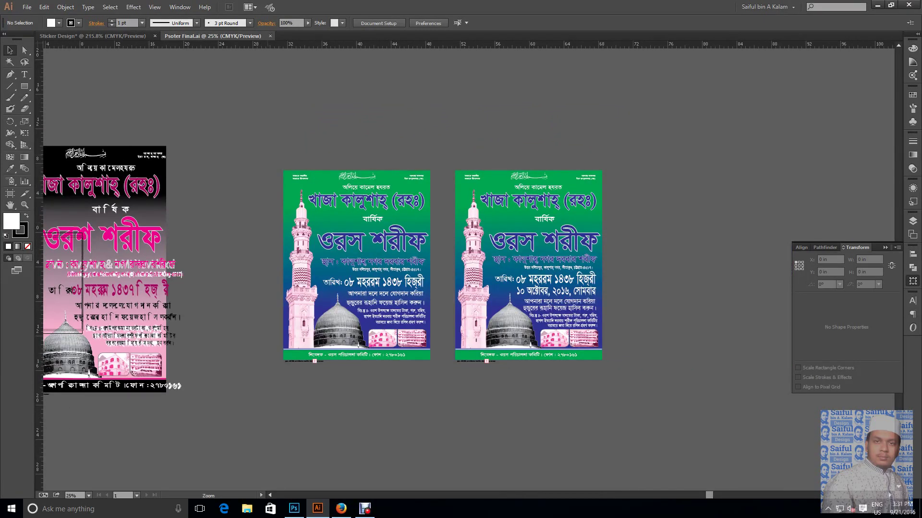
drag(280, 154, 520, 290)
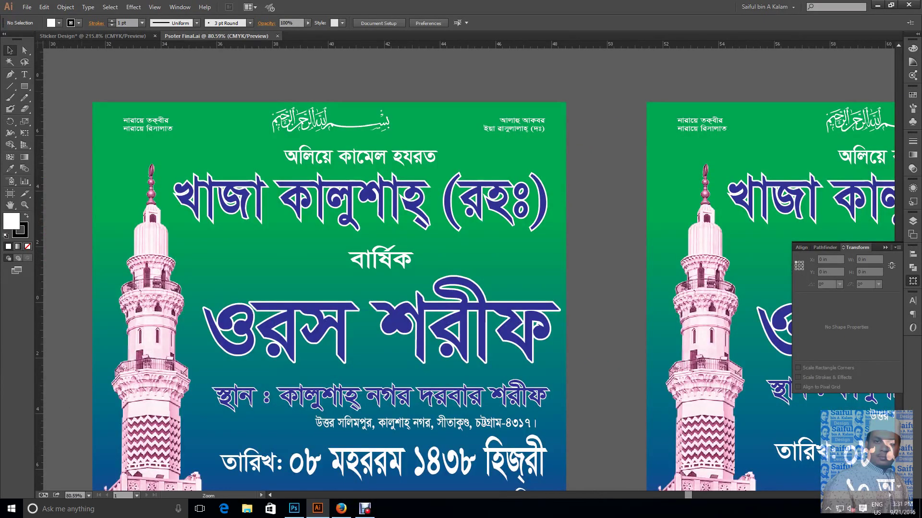
drag(78, 101, 696, 335)
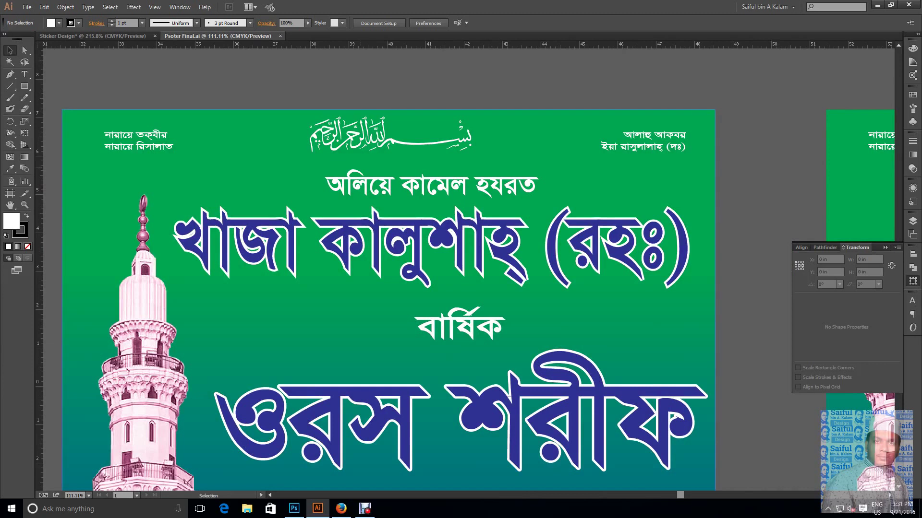
click(365, 143)
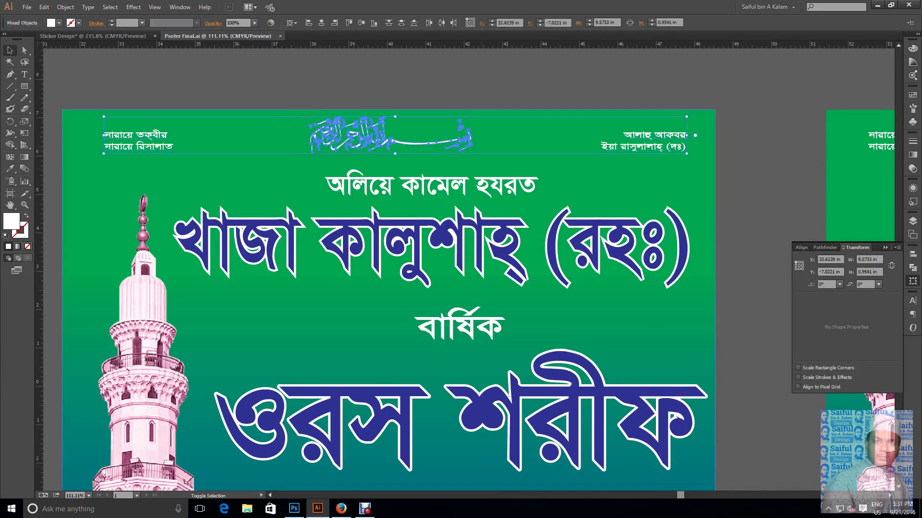
drag(70, 187, 466, 490)
key(Delete)
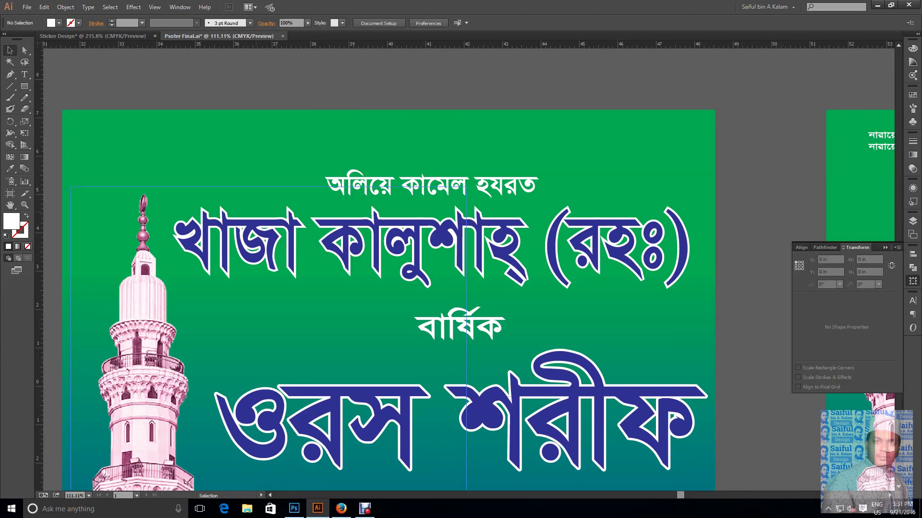
key(ctrl+Tab)
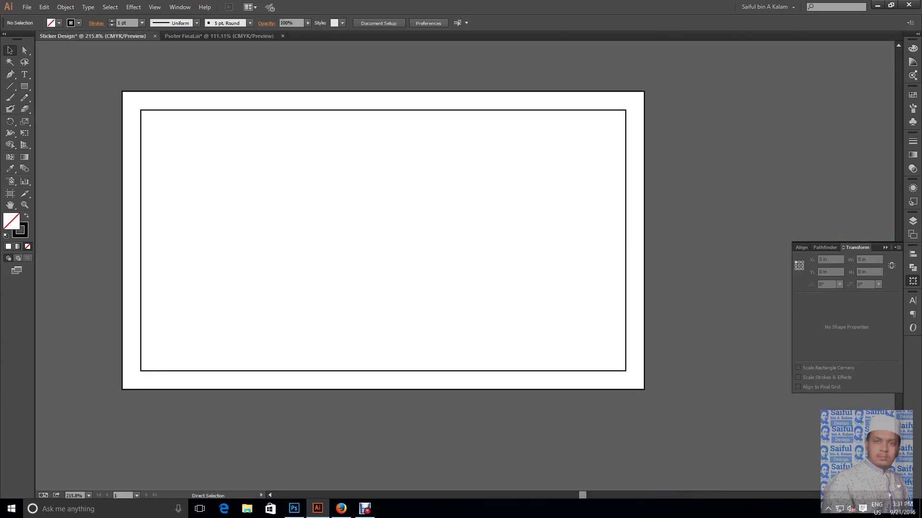
Paste the calligraphy, group it, and fill it black
key(ctrl+v)
key(ctrl+semicolon)
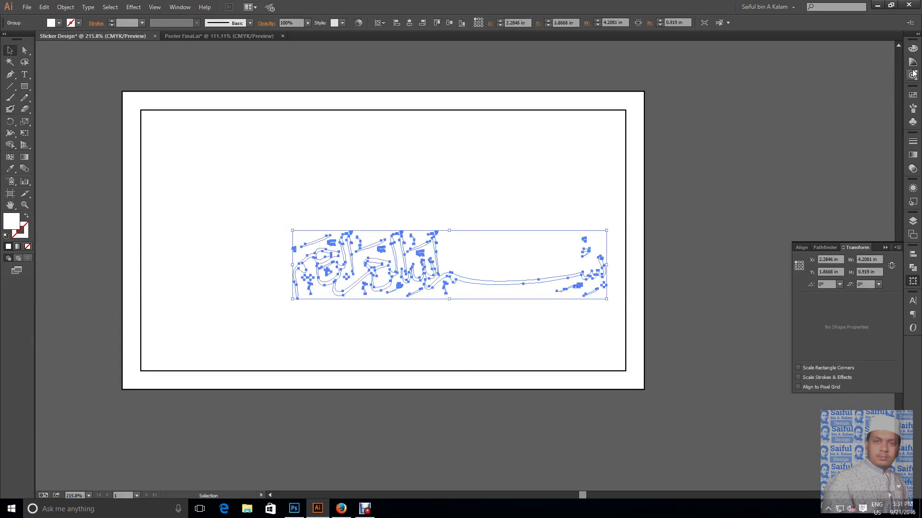
click(912, 48)
click(803, 103)
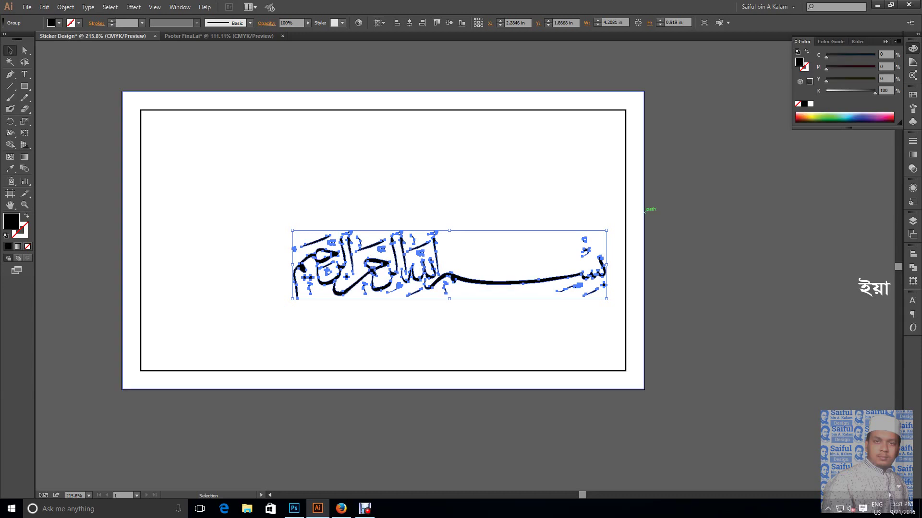
Shrink the calligraphy and centre it at the top, just inside the inner border
drag(606, 231, 499, 256)
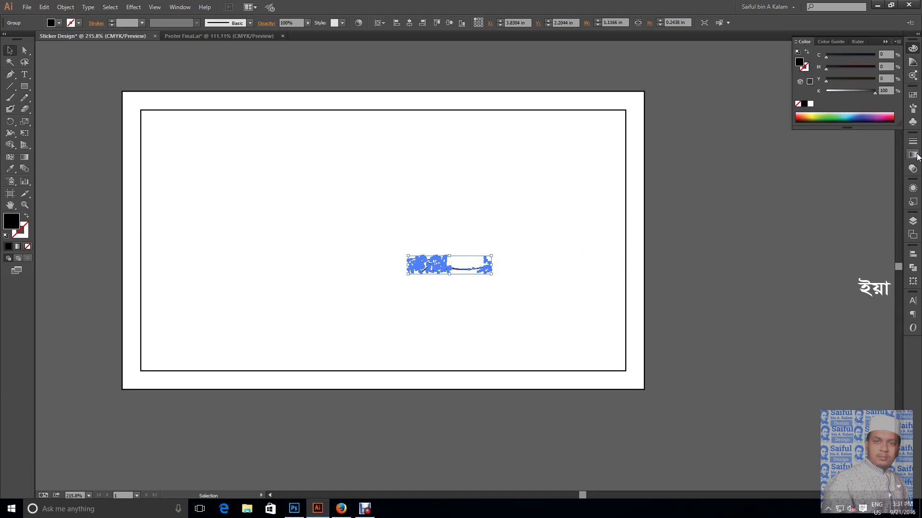
click(409, 23)
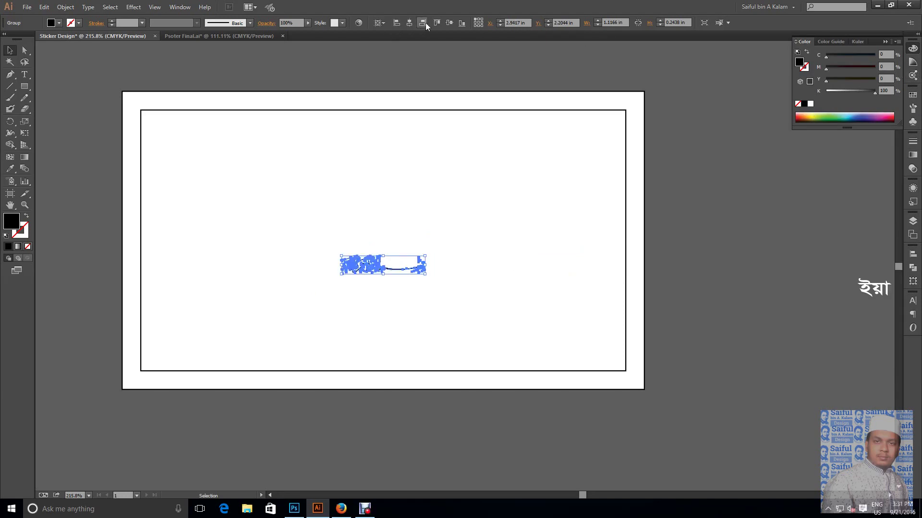
click(437, 23)
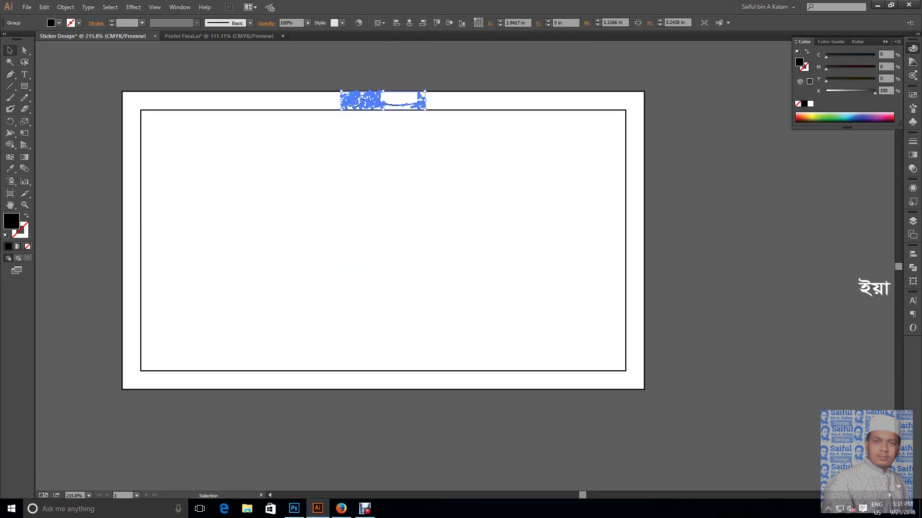
drag(384, 101, 384, 112)
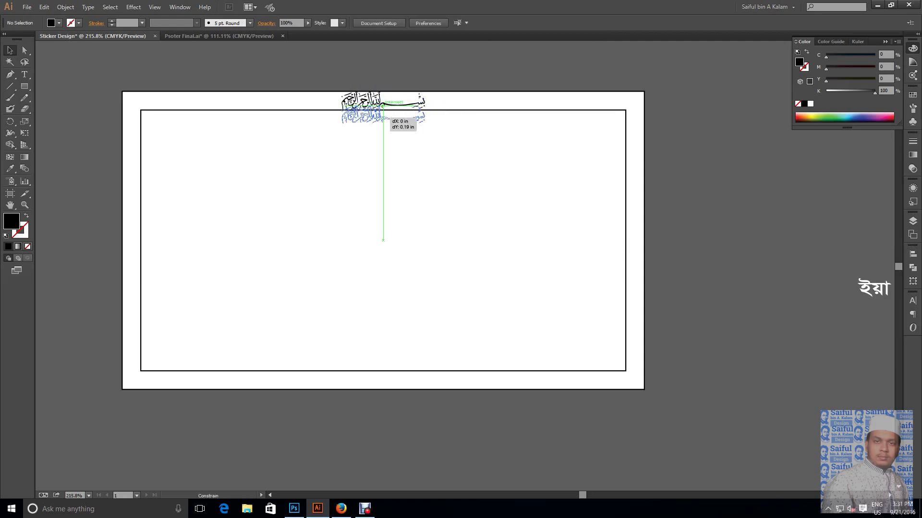
drag(384, 112, 384, 118)
key(ctrl+shift+a)
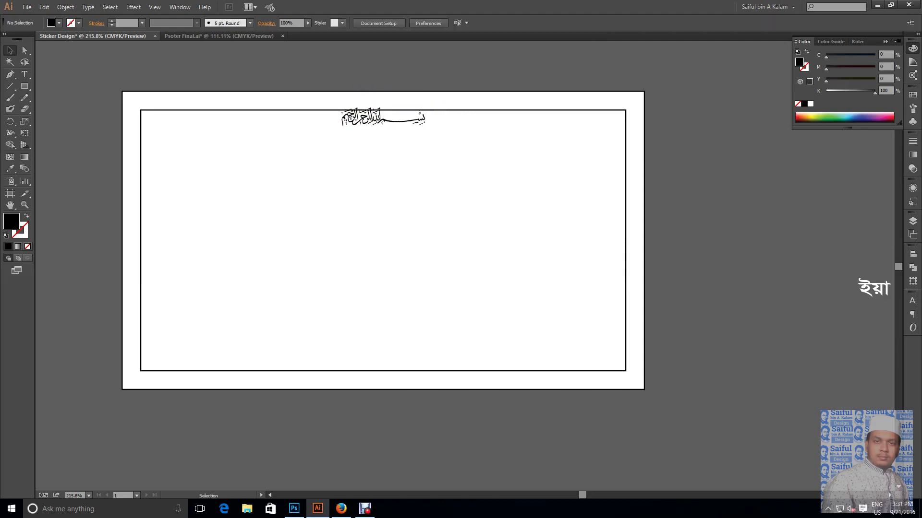
key(ctrl+minus)
key(ctrl+minus)
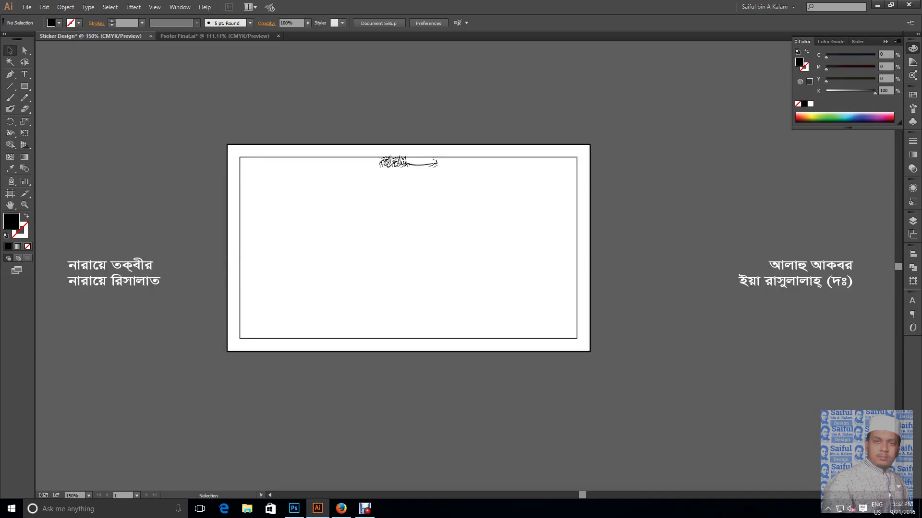
Move the left and right Bengali slogans onto the sticker's top corners
drag(114, 273, 295, 186)
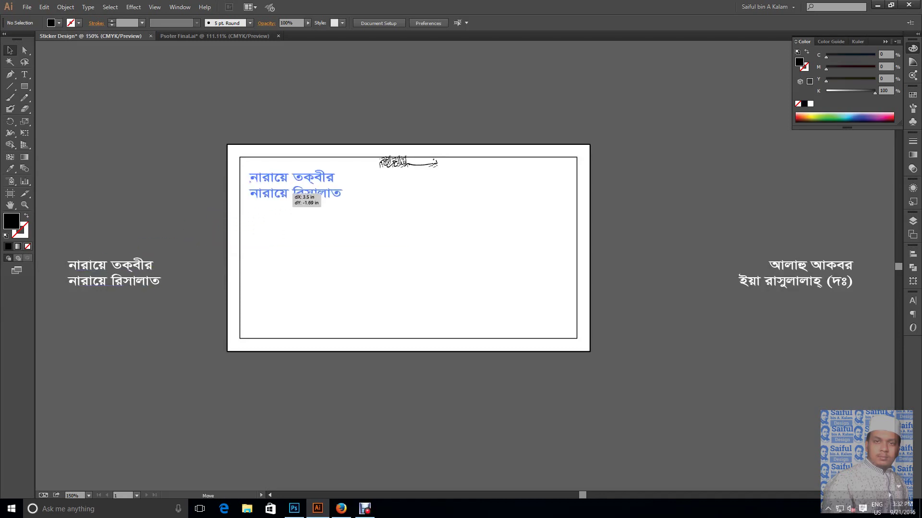
drag(767, 284, 538, 208)
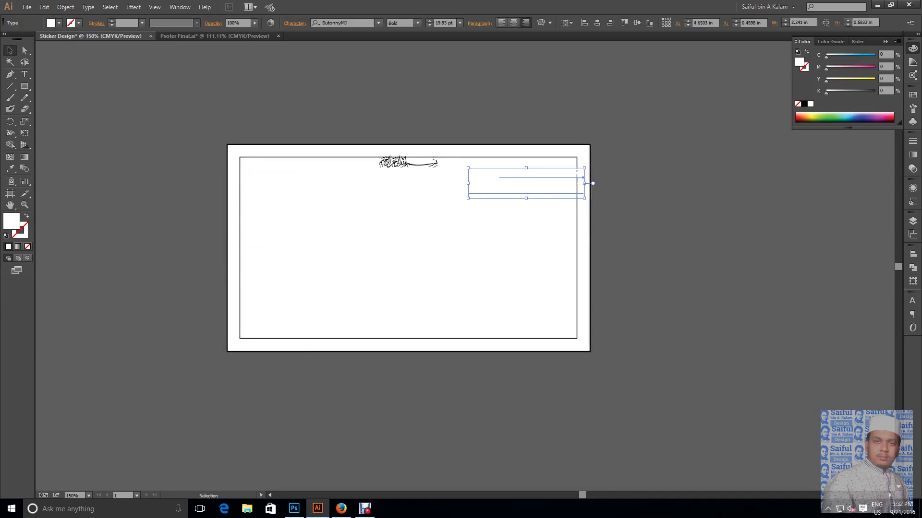
key(ctrl+shift+a)
drag(186, 125, 745, 325)
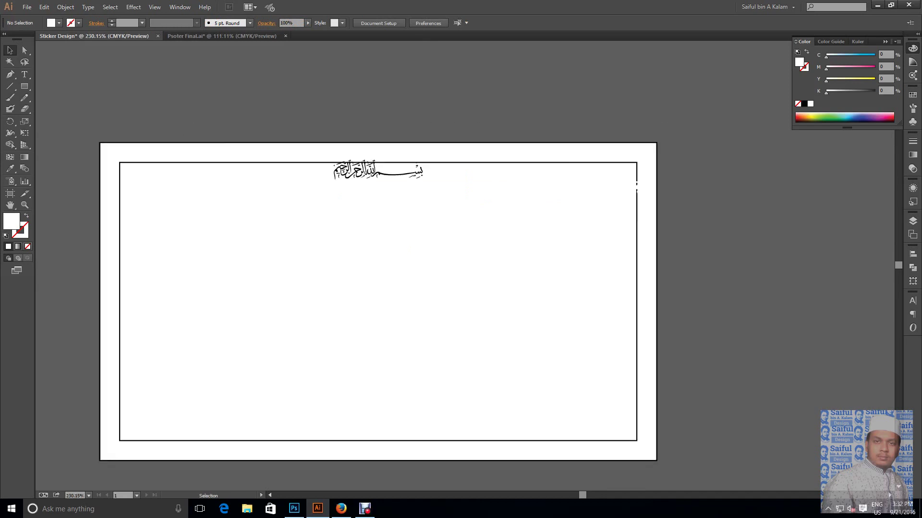
Colour both slogan blocks black (K=100)
click(201, 211)
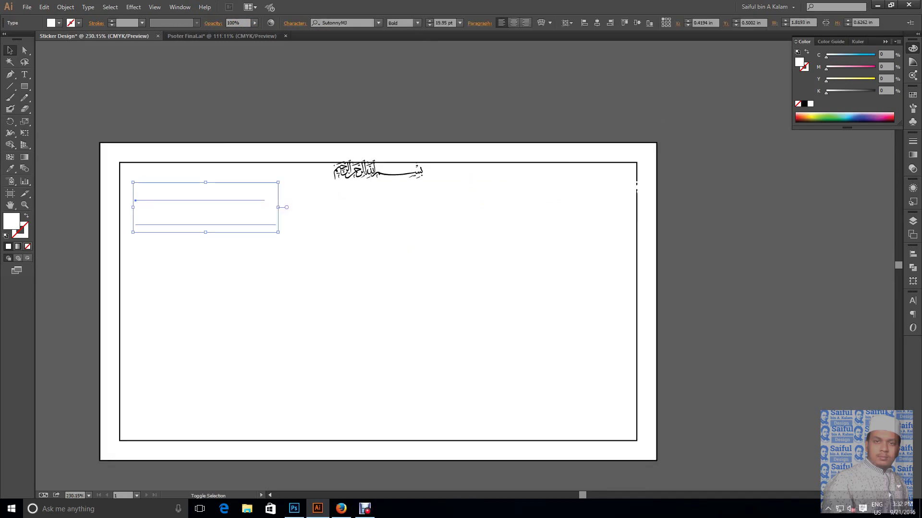
shift+click(636, 185)
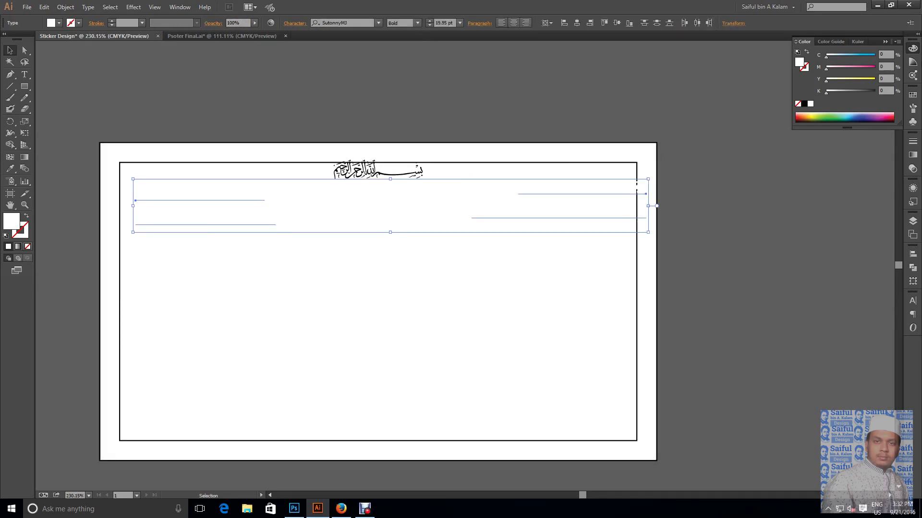
drag(855, 91, 912, 92)
key(ctrl+shift+a)
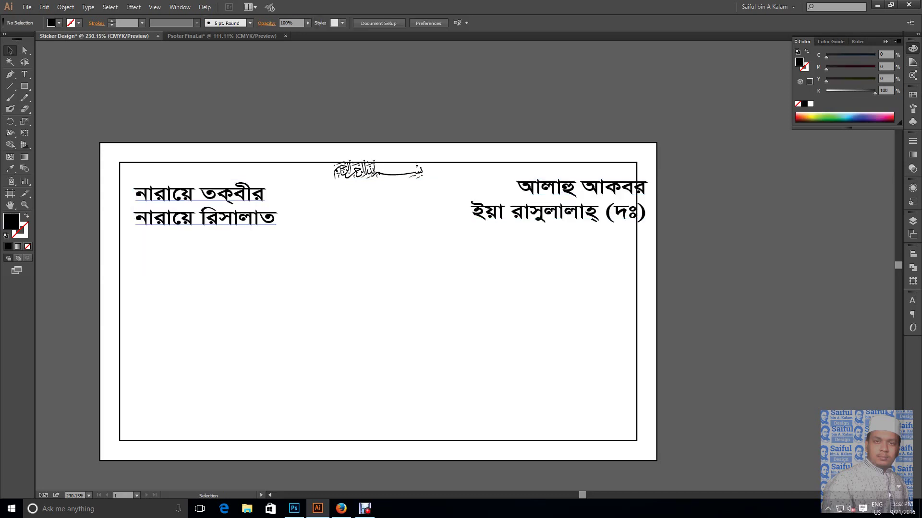
click(202, 211)
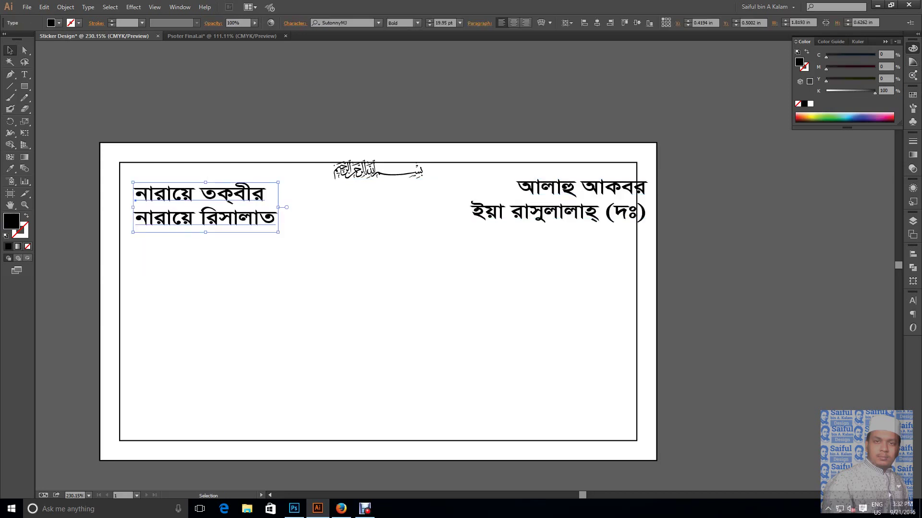
Set both slogans' horizontal scale to 100%
click(912, 301)
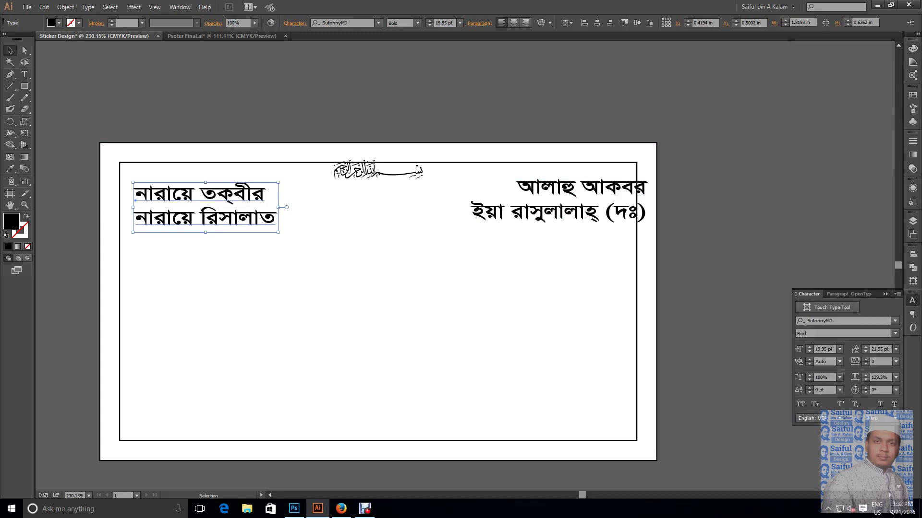
shift+click(552, 211)
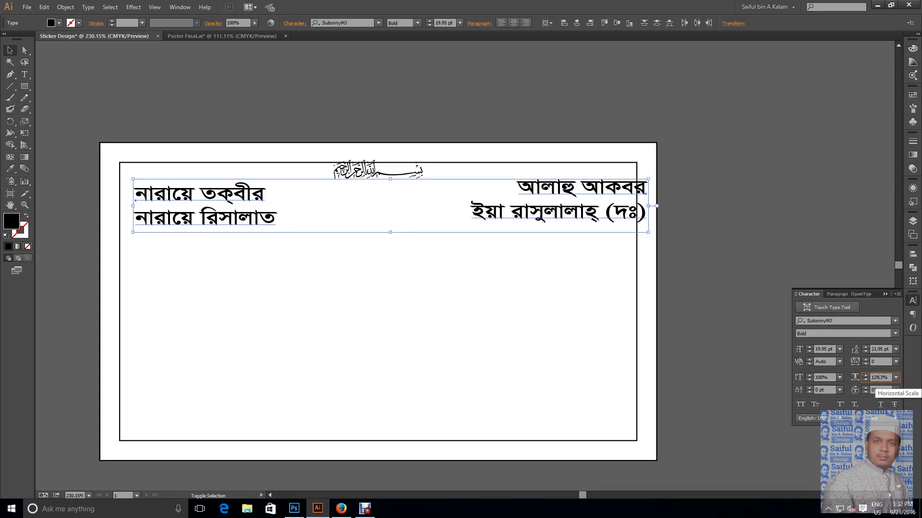
click(885, 377)
text(100)
key(Return)
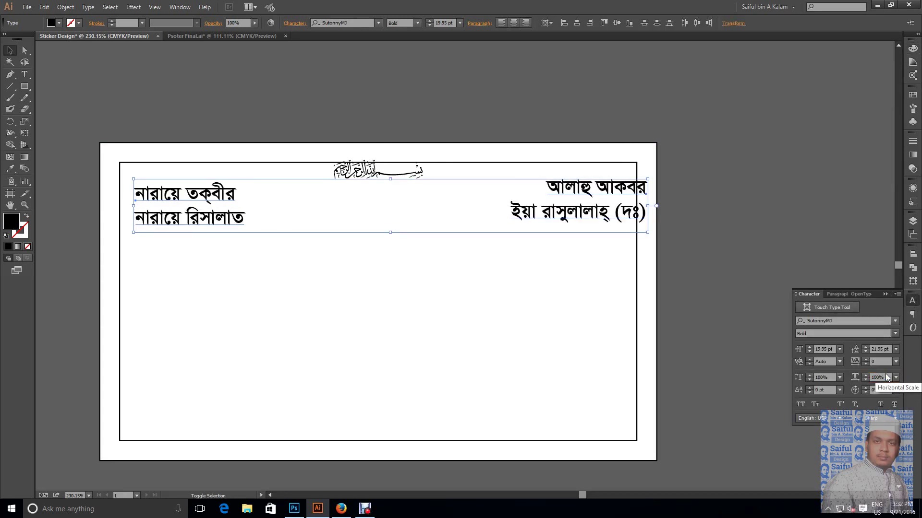
click(297, 269)
Make the left slogan 10 pt with tighter leading, tucked into the top-left corner
shift+click(190, 207)
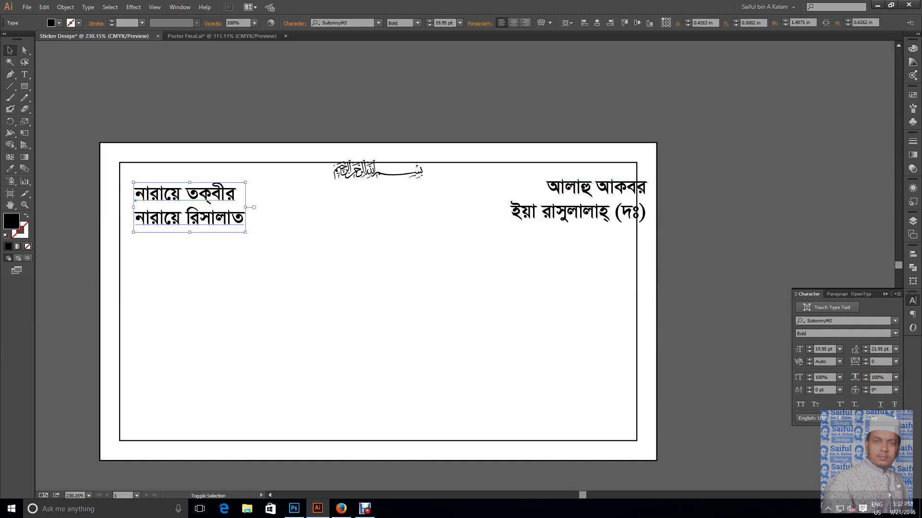
drag(245, 231, 246, 233)
drag(206, 213, 206, 214)
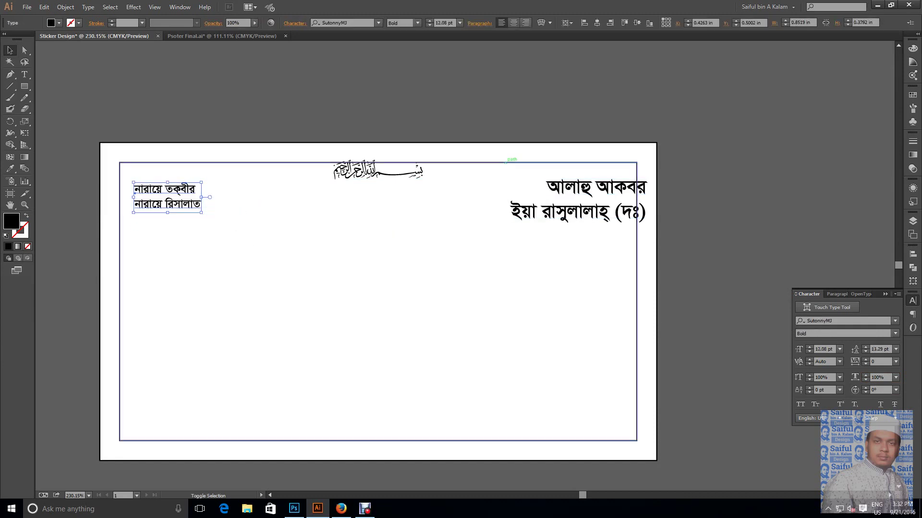
click(441, 23)
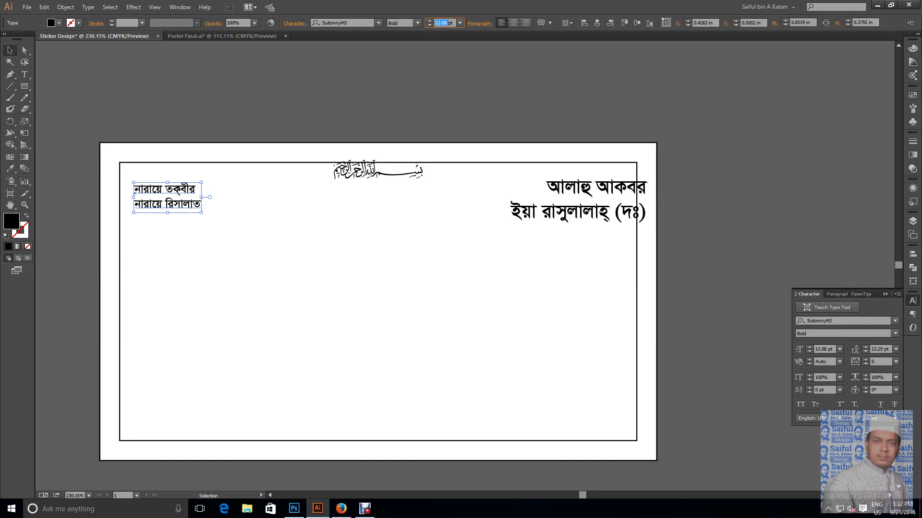
text(10)
key(Return)
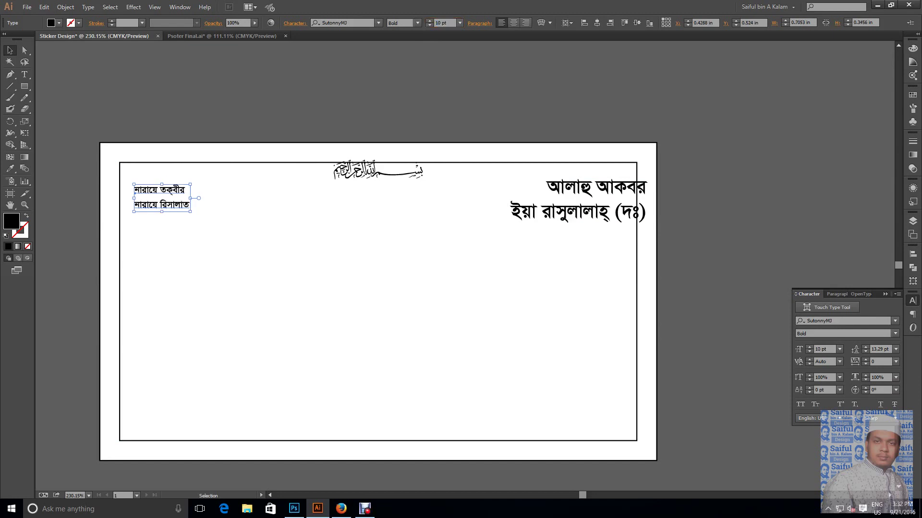
key(alt+Up)
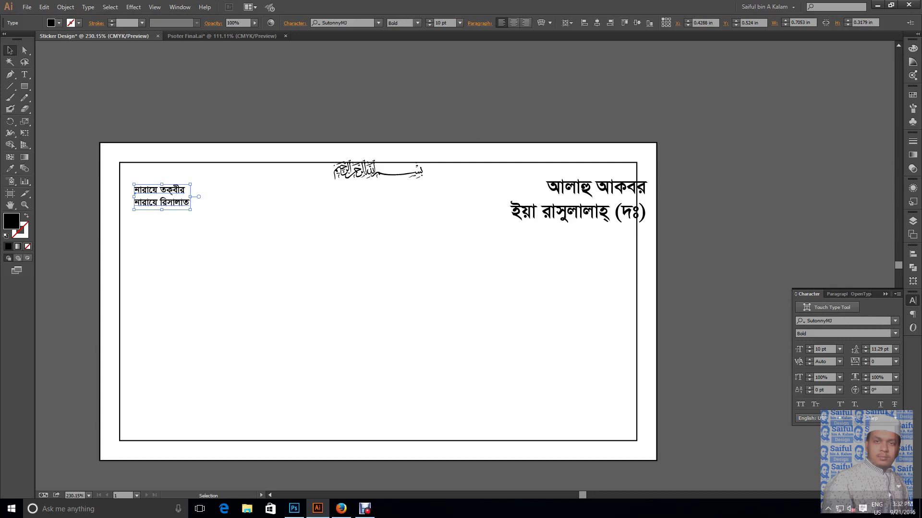
drag(161, 194, 147, 171)
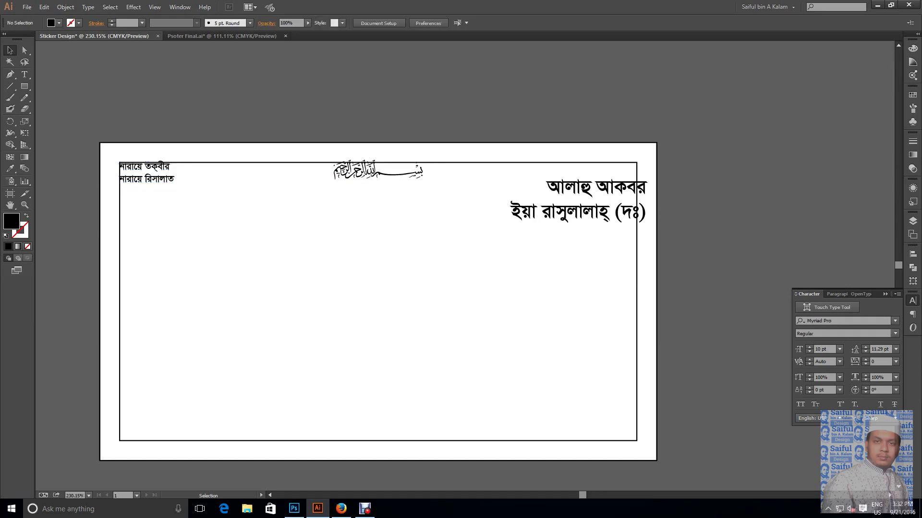
click(595, 189)
click(10, 168)
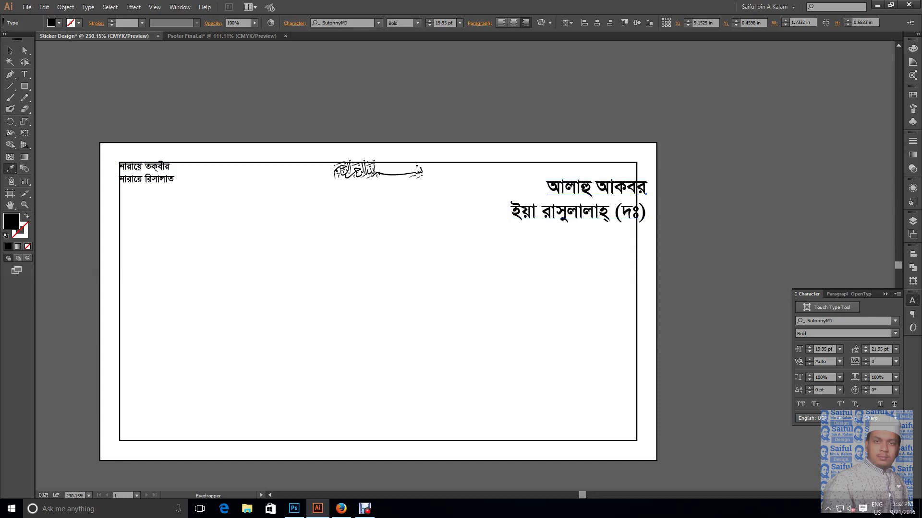
click(144, 172)
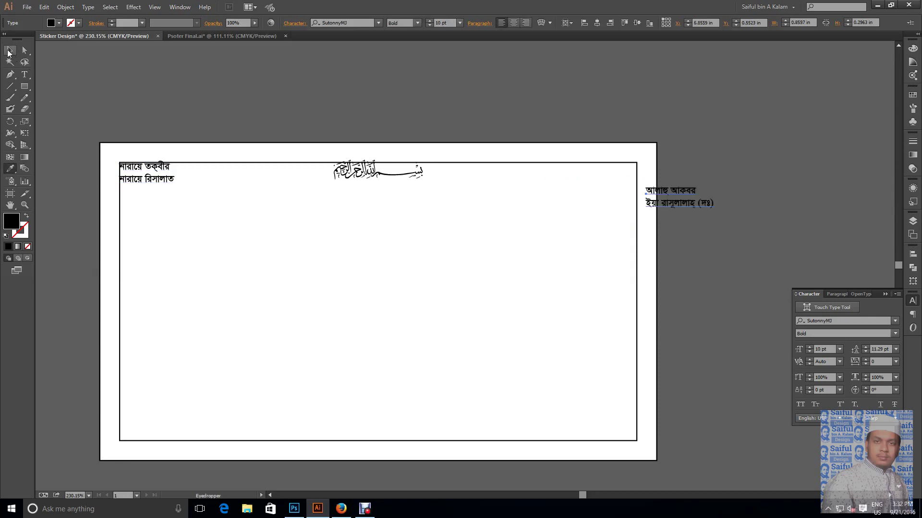
click(8, 52)
key(ctrl+shift+r)
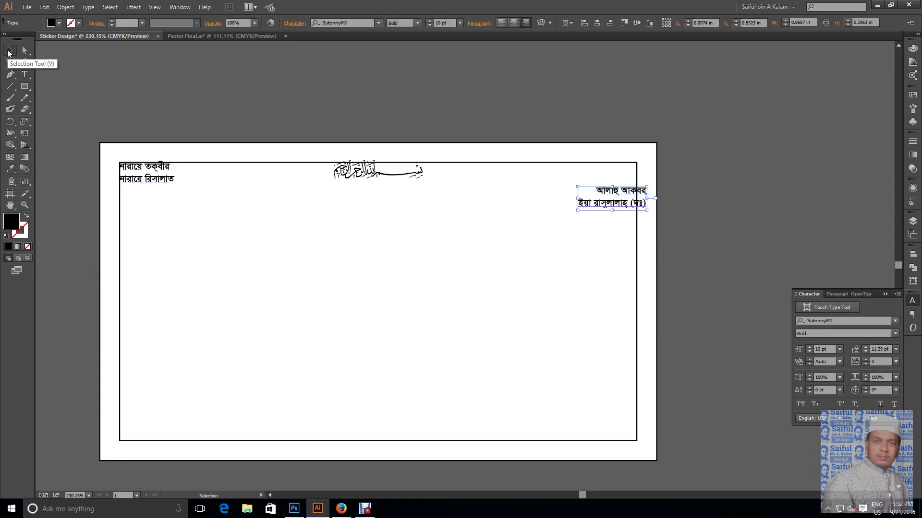
drag(494, 164, 636, 261)
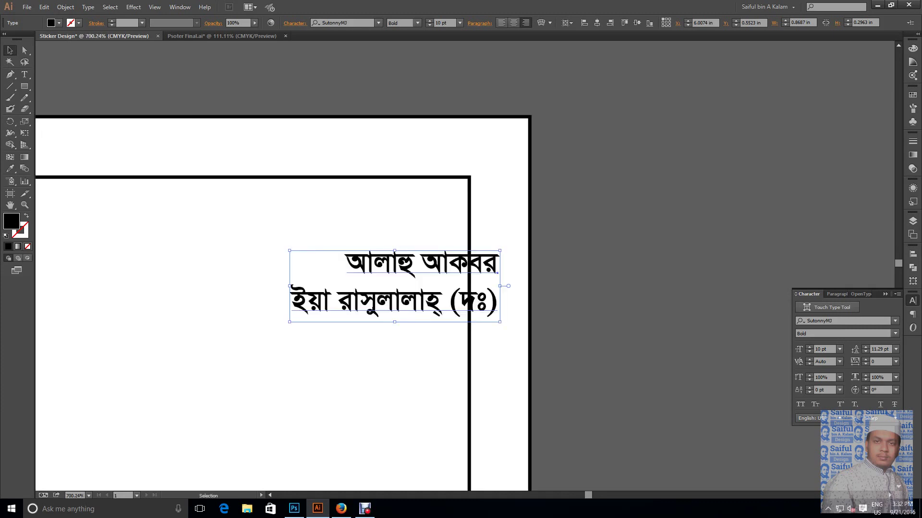
drag(481, 299, 452, 223)
key(ctrl+shift+a)
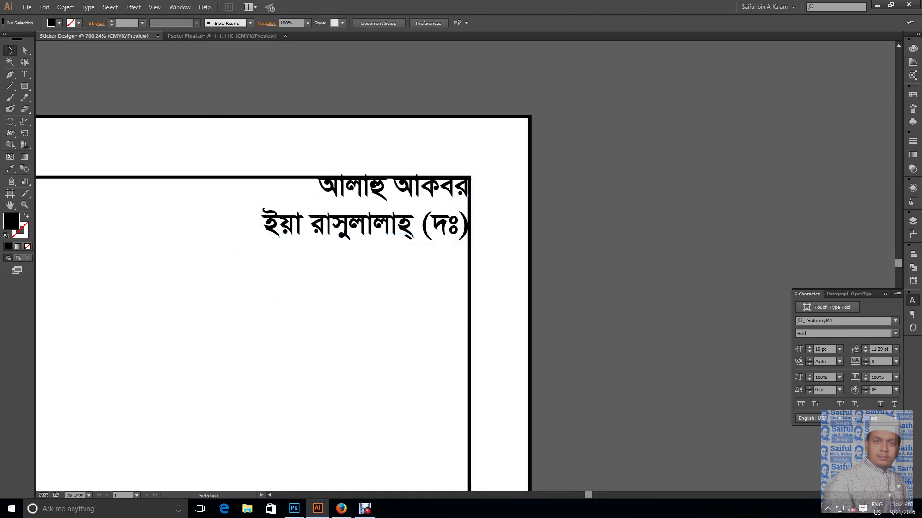
key(ctrl+1)
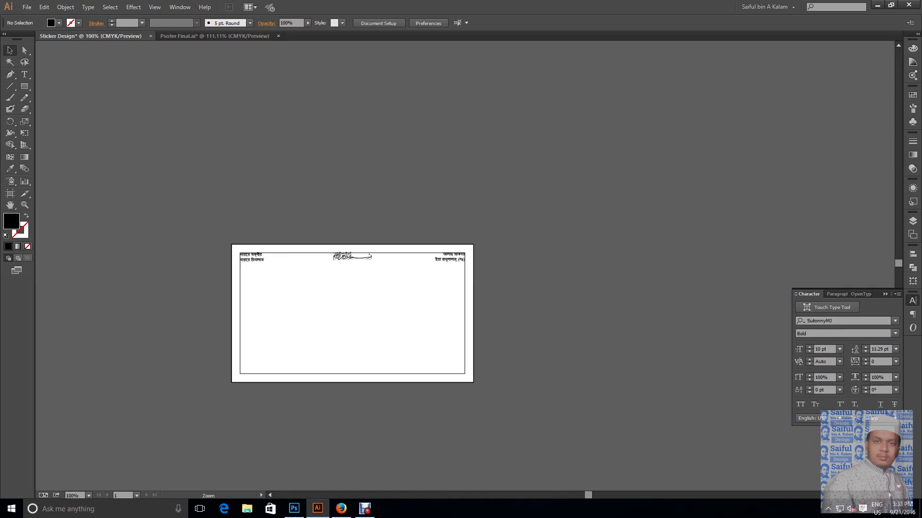
key(ctrl+0)
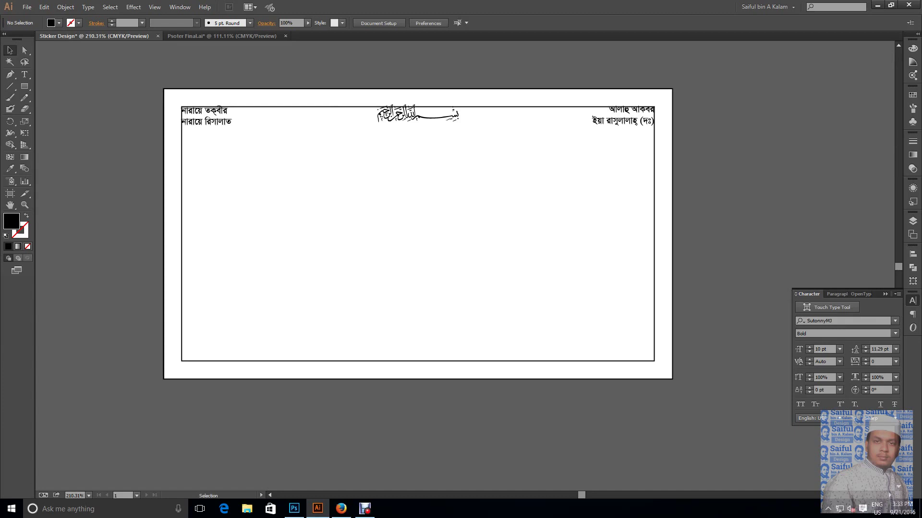
Select and copy the poster's Bengali title lines, including বার্ষিক
click(205, 35)
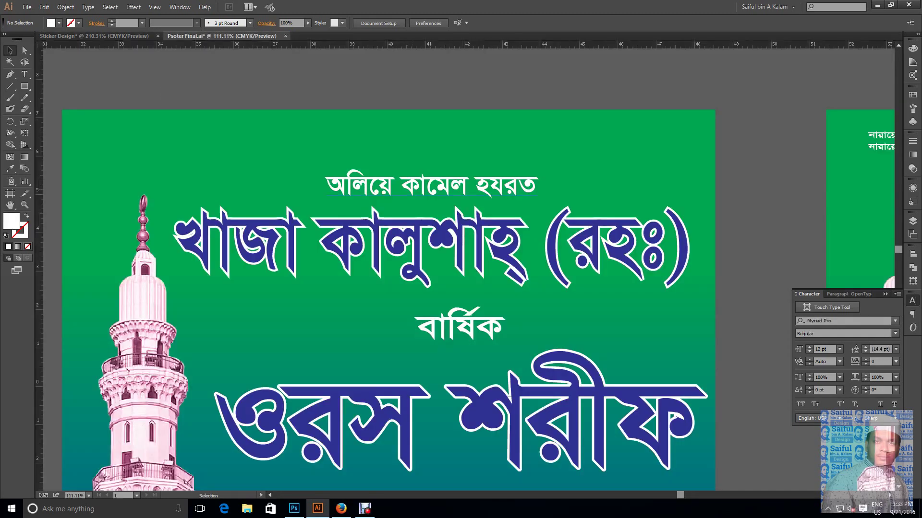
click(432, 245)
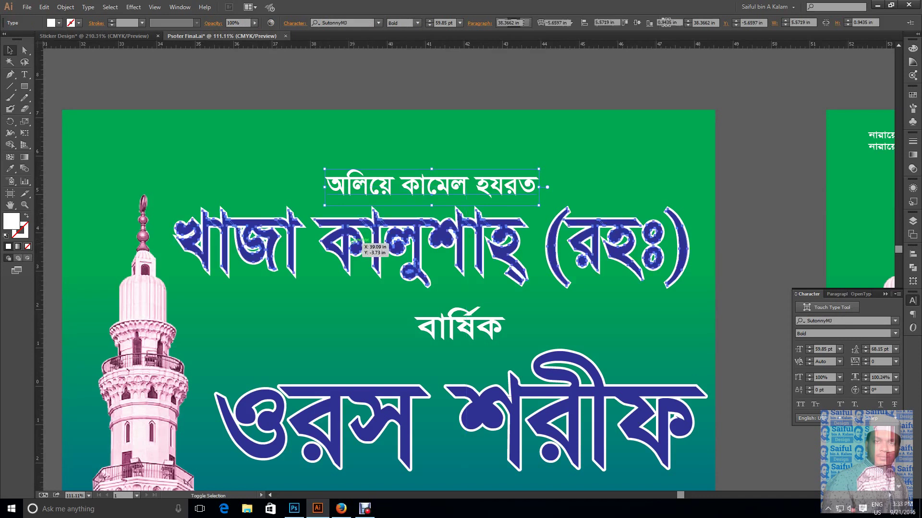
shift+click(460, 326)
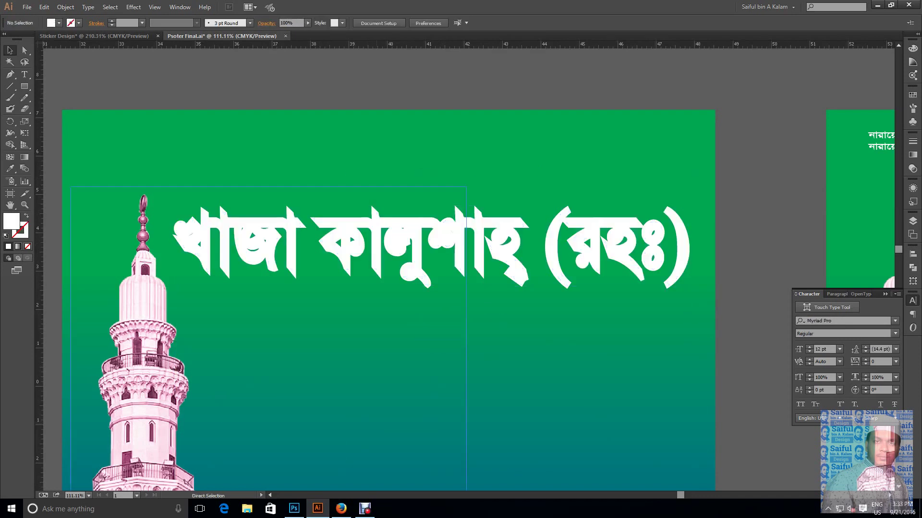
key(ctrl+minus)
key(ctrl+minus)
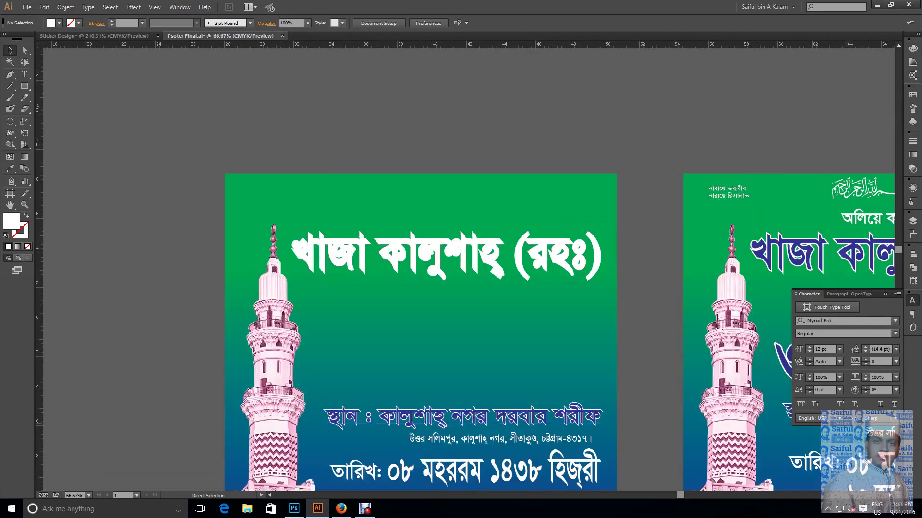
Paste the titles into Sticker Design, scaled down and placed left of the card
key(ctrl+minus)
key(ctrl+Tab)
key(ctrl+v)
key(ctrl+minus)
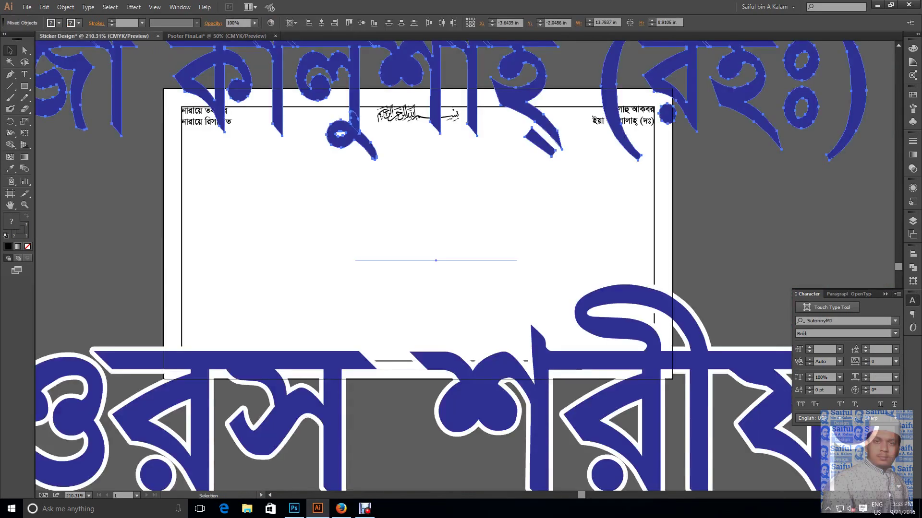
key(ctrl+minus)
key(ctrl+minus)
key(ctrl+minus)
key(ctrl+minus)
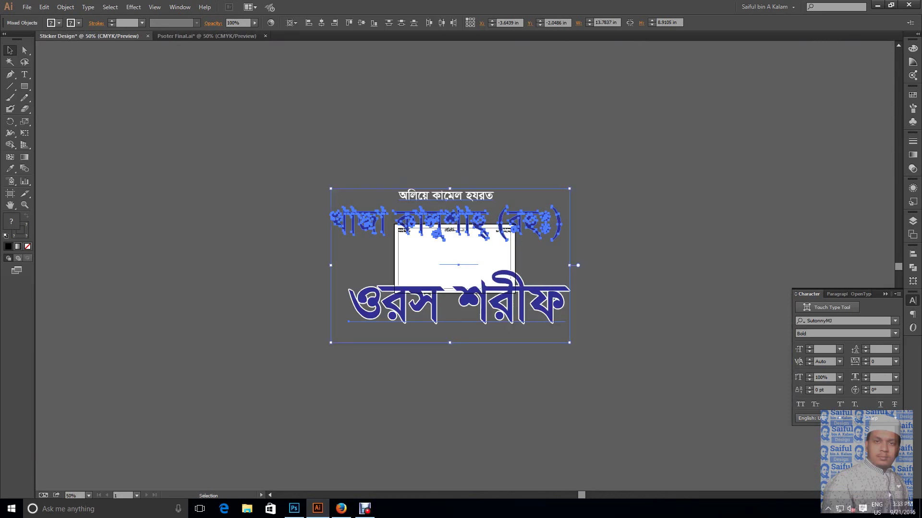
mouse_move(570, 343)
mouse_down()
mouse_move(496, 294)
mouse_move(367, 284)
mouse_up()
key(ctrl+shift+a)
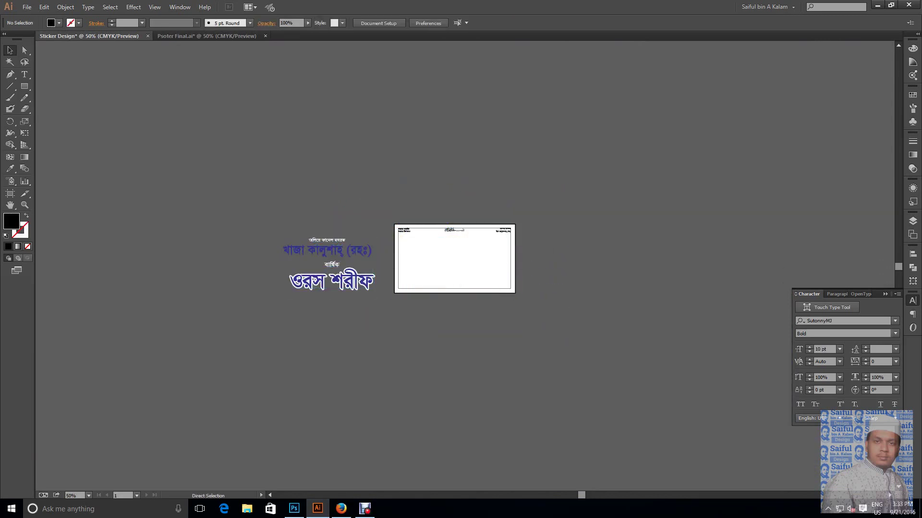
drag(231, 214, 636, 333)
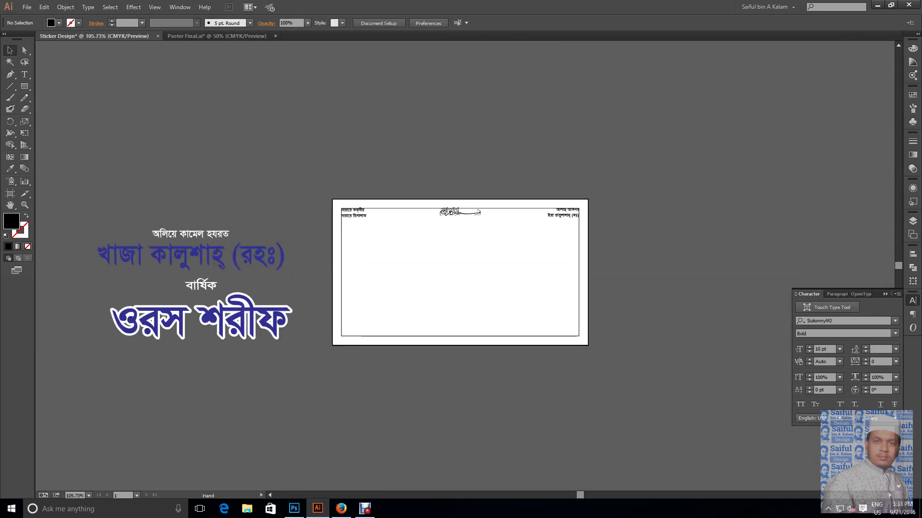
Centre the অলিয়ে কামেল হযরত line horizontally and make it black
click(190, 234)
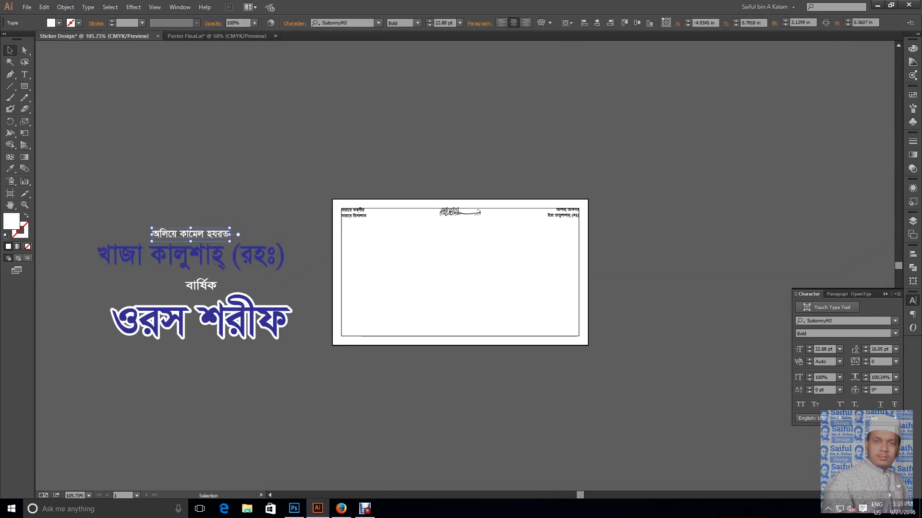
click(598, 22)
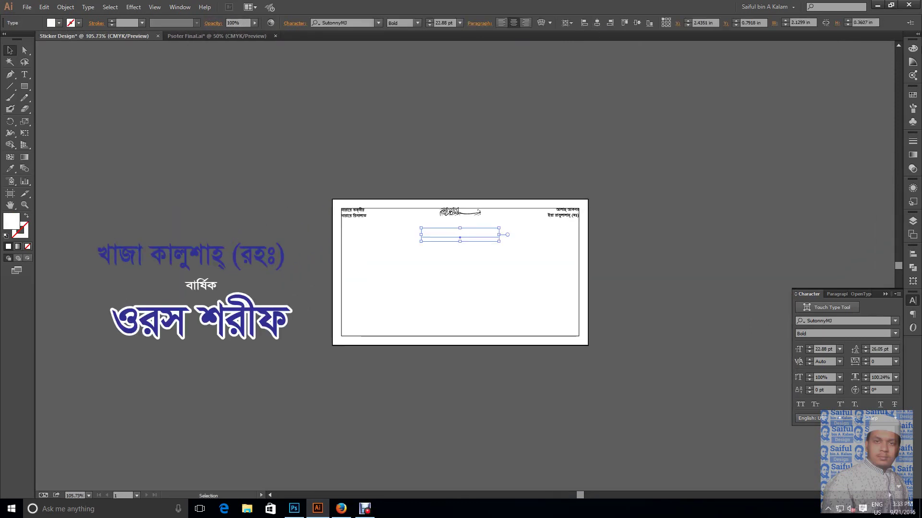
click(913, 48)
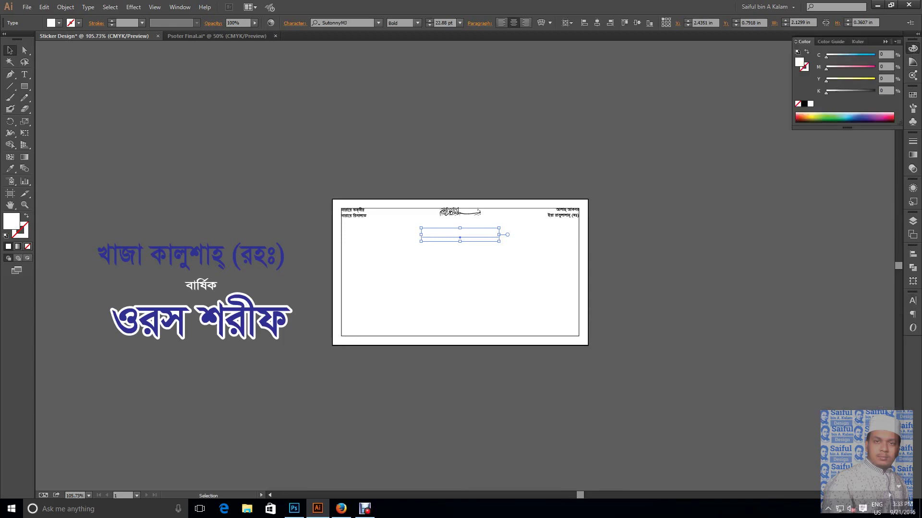
key(d)
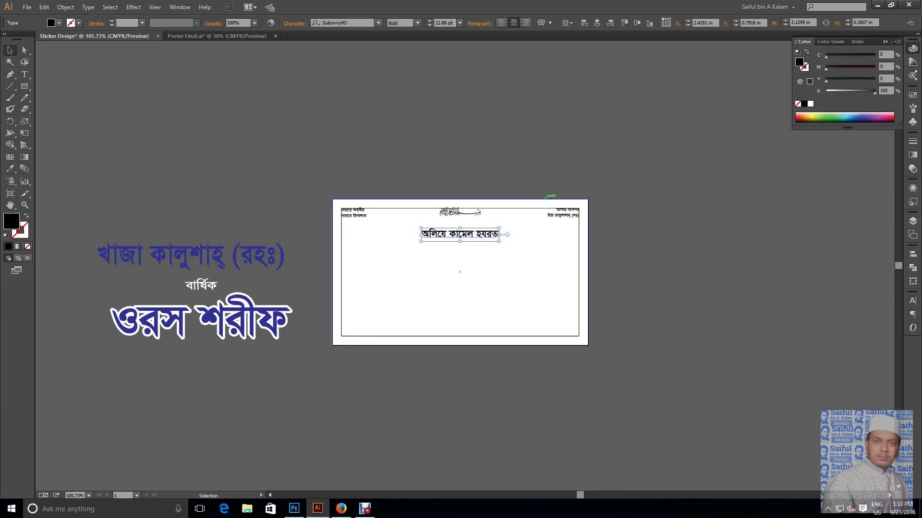
Centre the blue খাজা কালুশাহ্ (রহঃ) heading and place a black বার্ষিক right of (রহঃ)
click(244, 257)
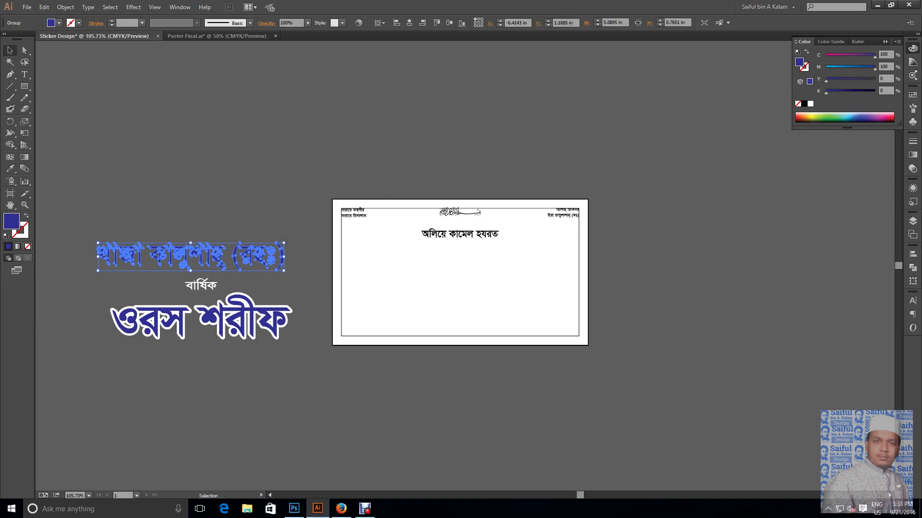
click(409, 23)
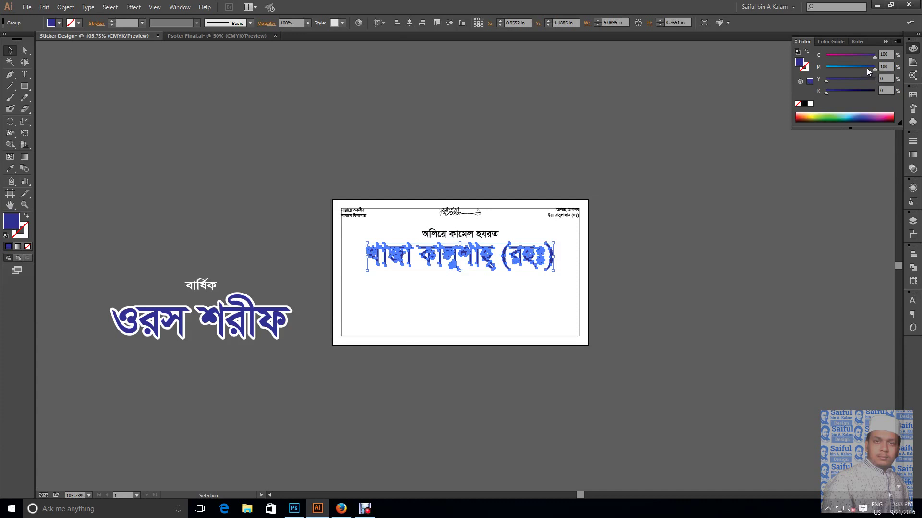
key(ctrl+shift+a)
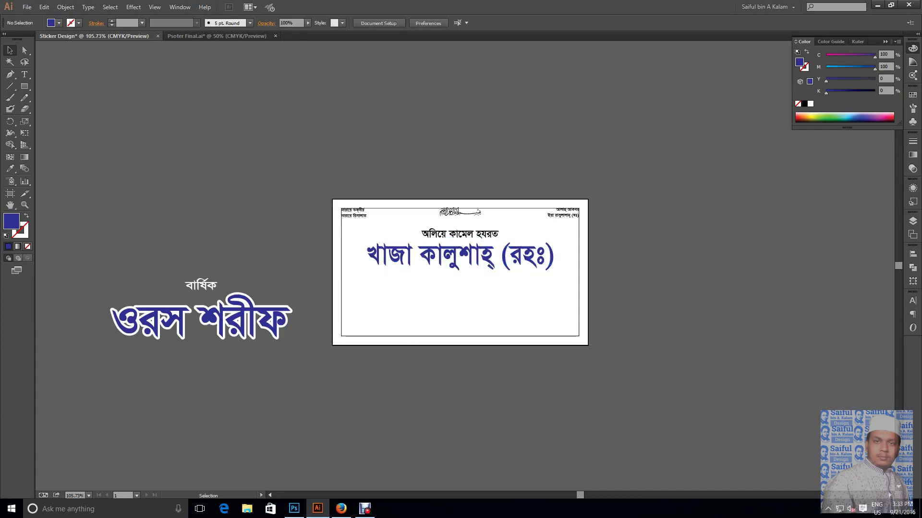
click(471, 255)
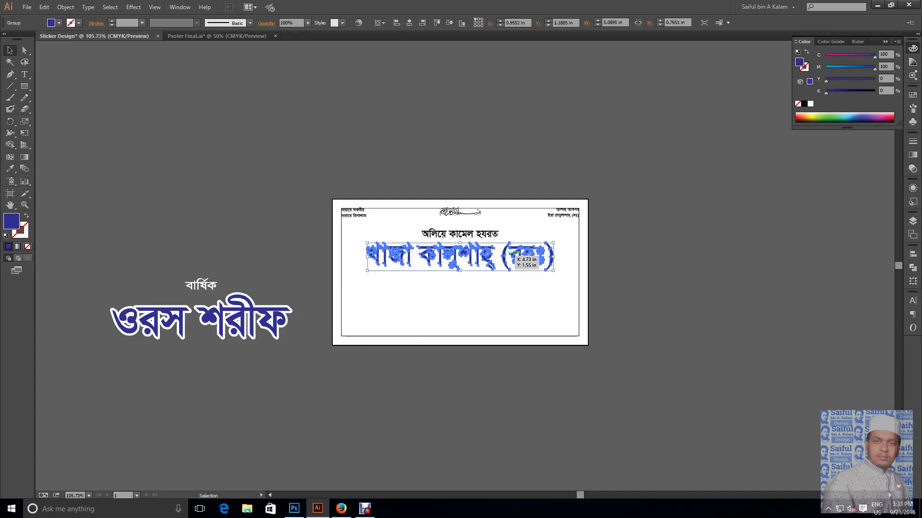
drag(211, 285, 587, 264)
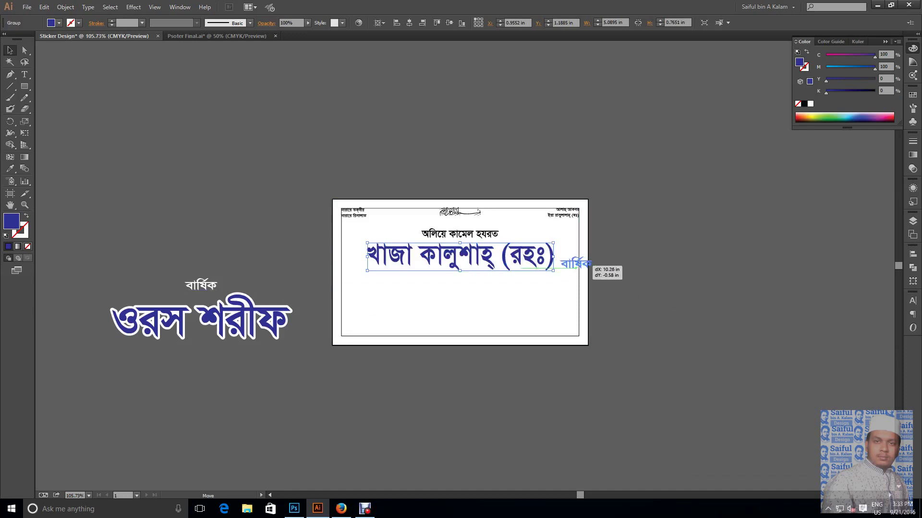
drag(588, 263, 588, 264)
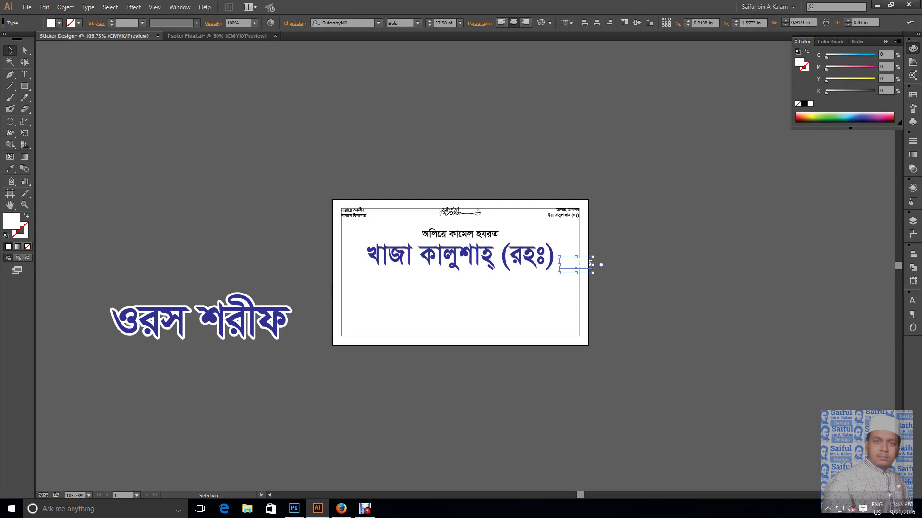
click(804, 103)
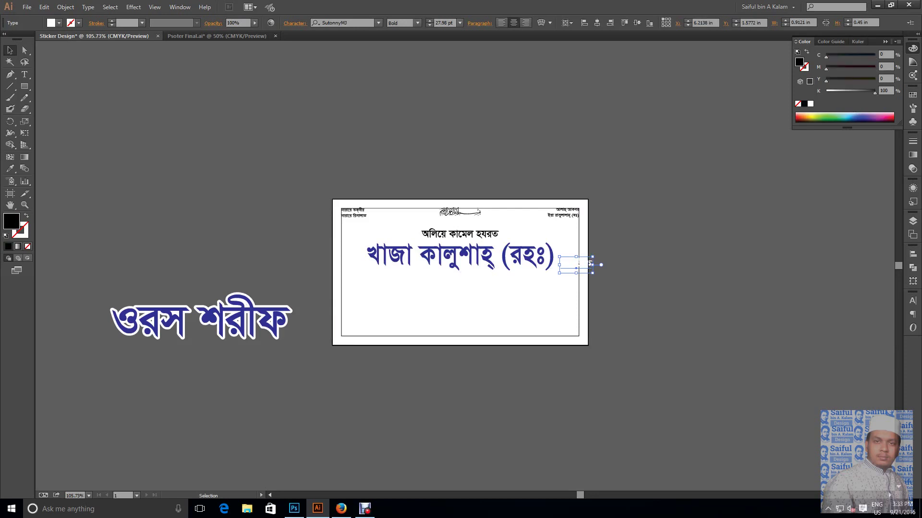
key(ctrl+shift+a)
Shift the blue heading left and line বার্ষিক up beside it
click(589, 321)
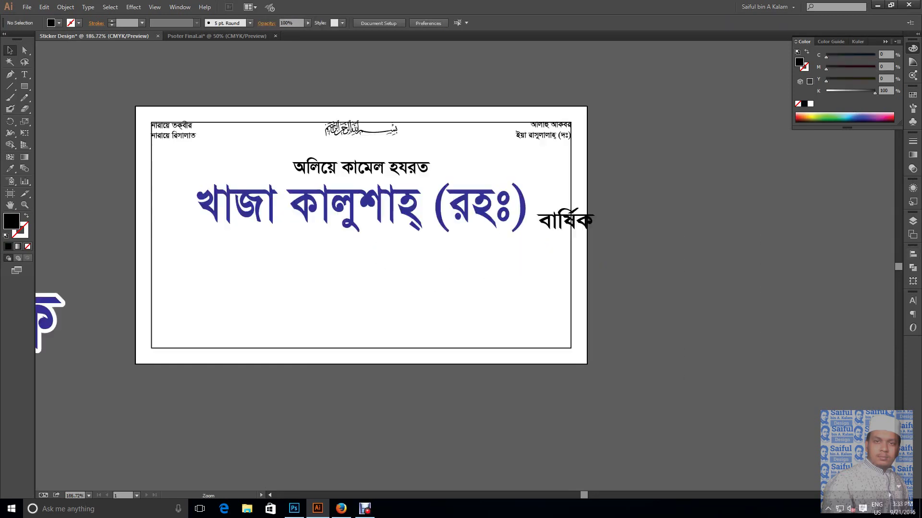
click(217, 200)
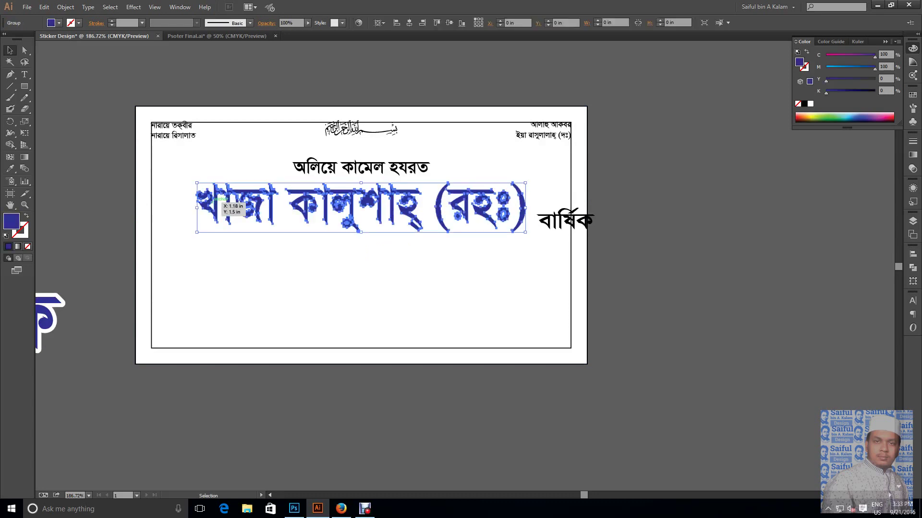
drag(220, 202, 173, 204)
key(ctrl+shift+a)
drag(576, 222, 524, 230)
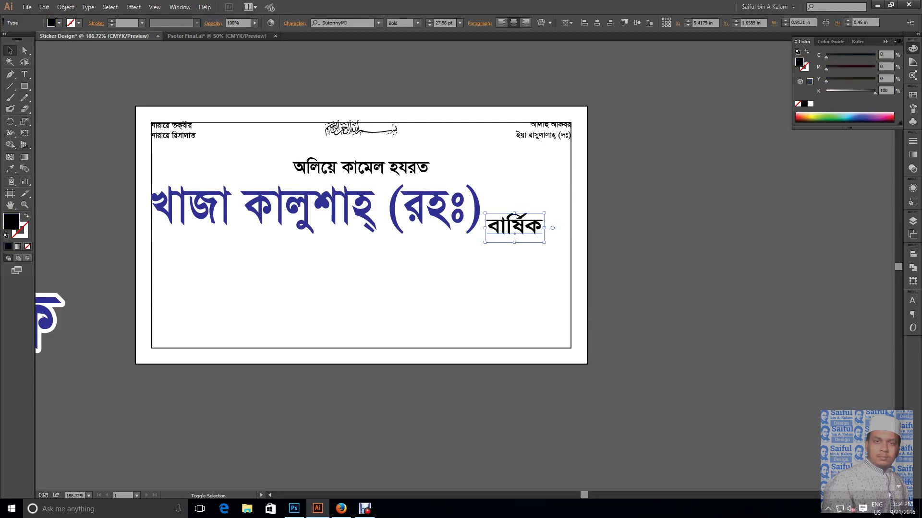
key(a)
drag(552, 244, 151, 184)
key(v)
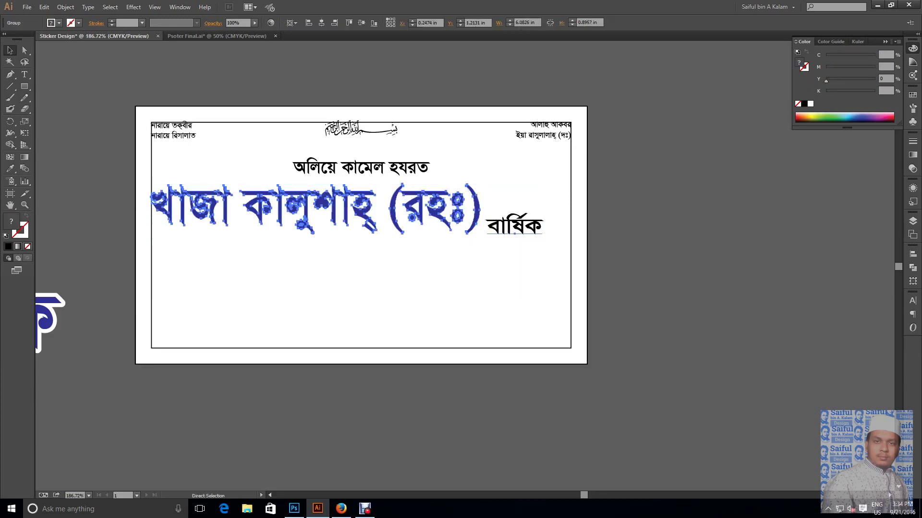
drag(316, 206, 416, 226)
key(ctrl+shift+a)
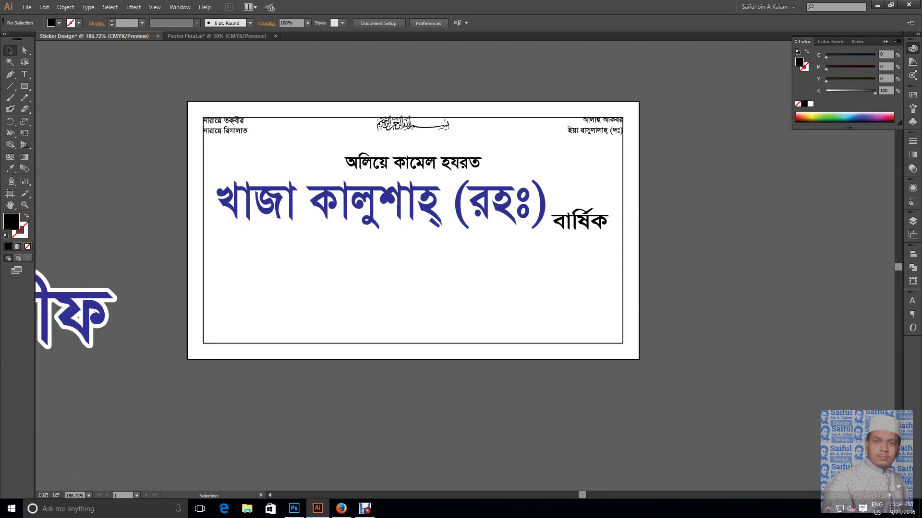
Ungroup the heading, stretch it larger, and raise বার্ষিক to align with it
click(542, 213)
right_click(543, 216)
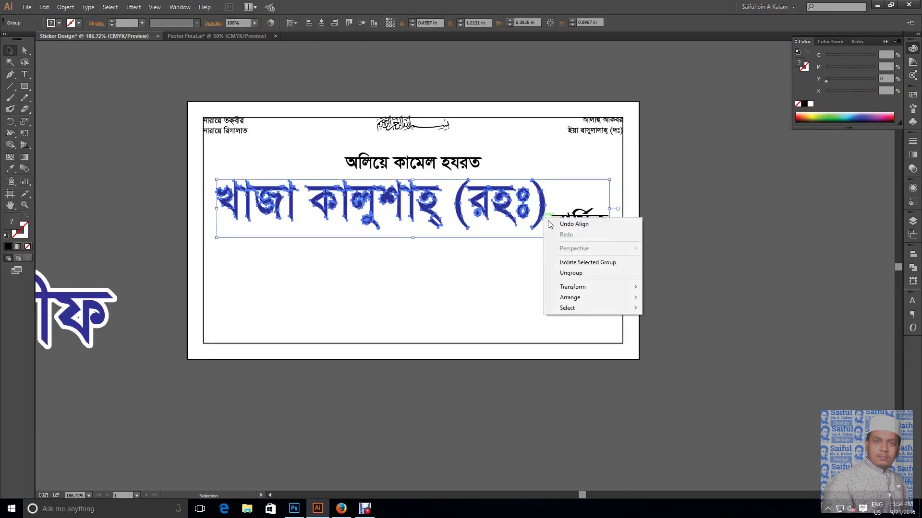
click(576, 269)
click(576, 270)
click(484, 210)
drag(380, 224, 380, 221)
click(576, 269)
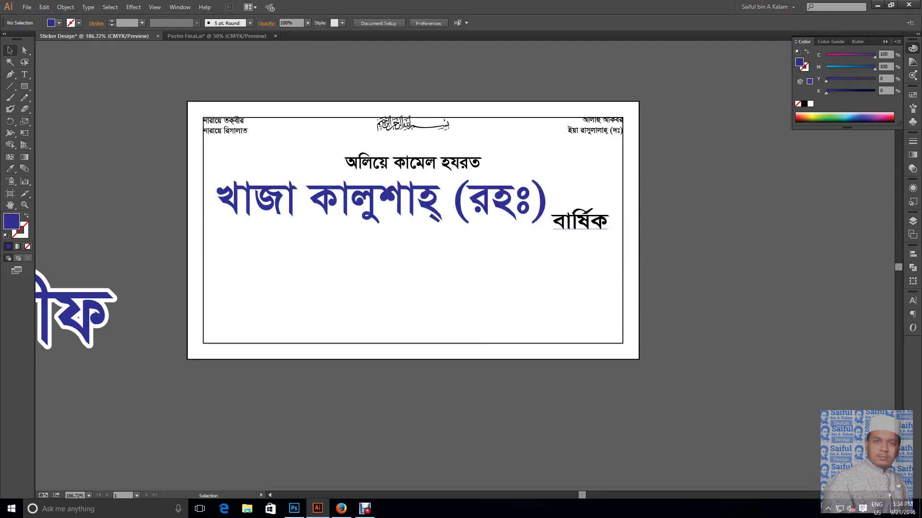
drag(580, 221, 580, 210)
click(576, 268)
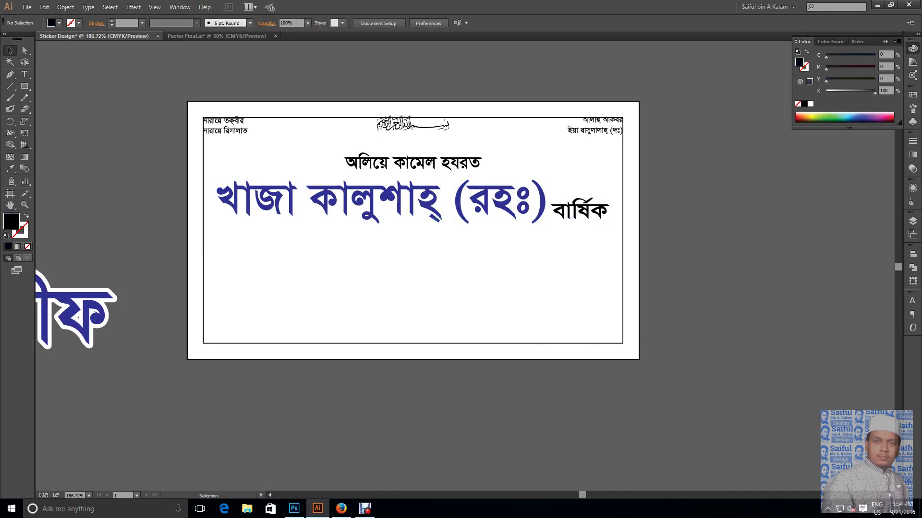
key(ctrl+minus)
key(ctrl+minus)
key(ctrl+minus)
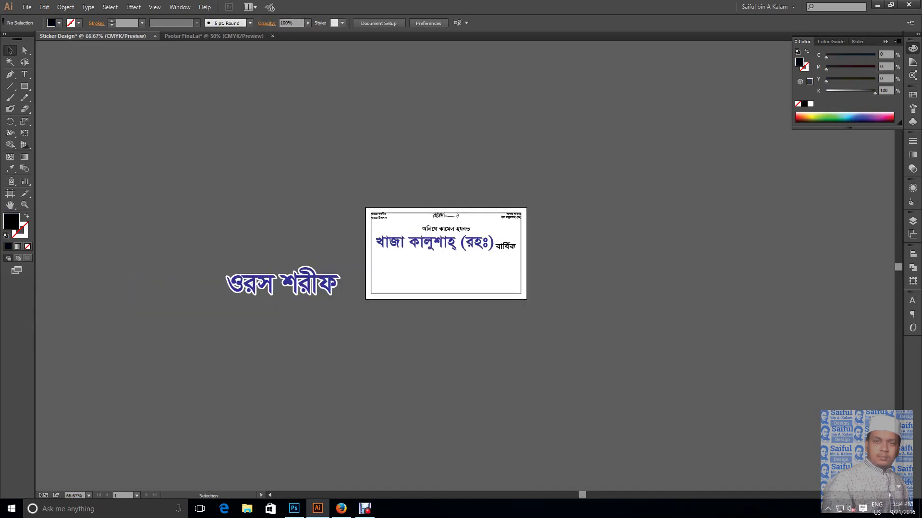
Ungroup the blue ওরস শরীফ from its white outline, move it below the heading, and delete the outline
right_click(318, 294)
click(336, 345)
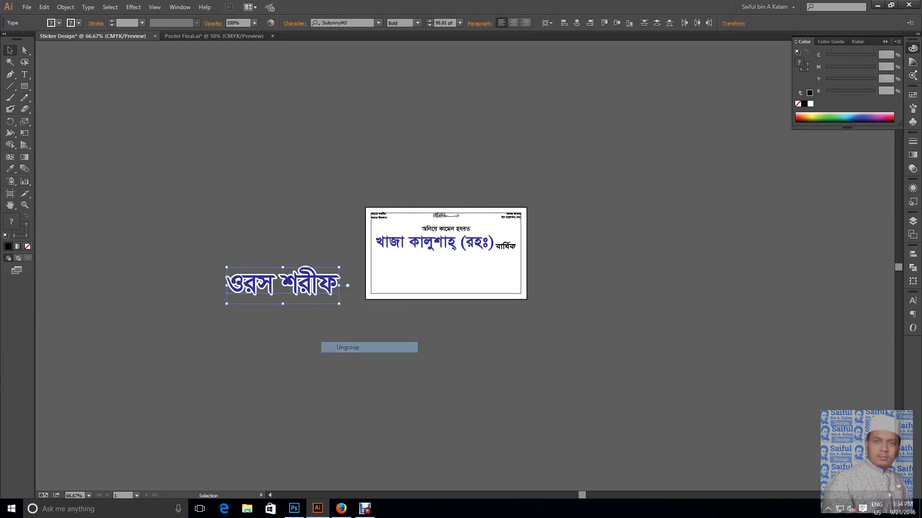
mouse_move(283, 284)
mouse_down()
mouse_move(544, 369)
mouse_move(485, 311)
mouse_move(461, 268)
mouse_move(485, 254)
mouse_up()
click(263, 285)
key(Delete)
Select the অলিয়ে কামেল হযরত line together with the blue খাজা কালুশাহ্ (রহঃ) title
key(ctrl+shift+a)
click(405, 211)
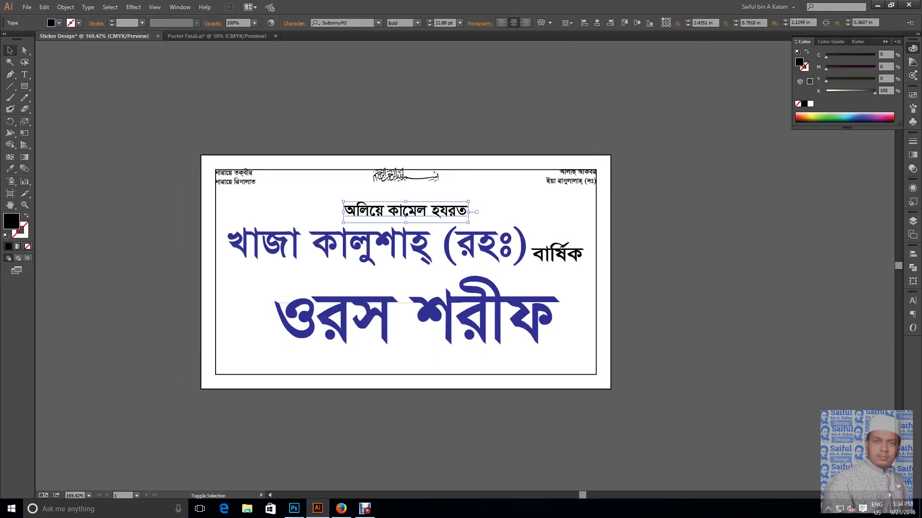
shift+click(418, 245)
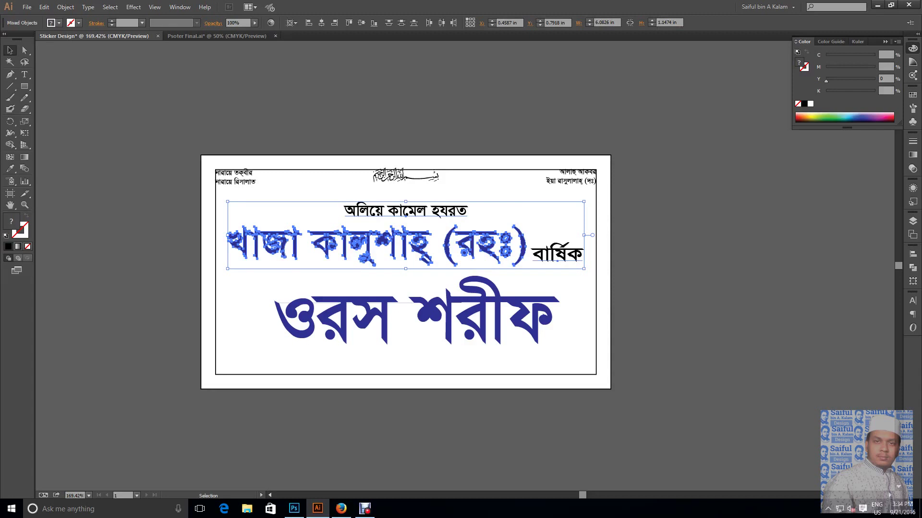
Nudge both headings up, then nudge বার্ষিক up to sit beside the title
key(Up)
key(Up)
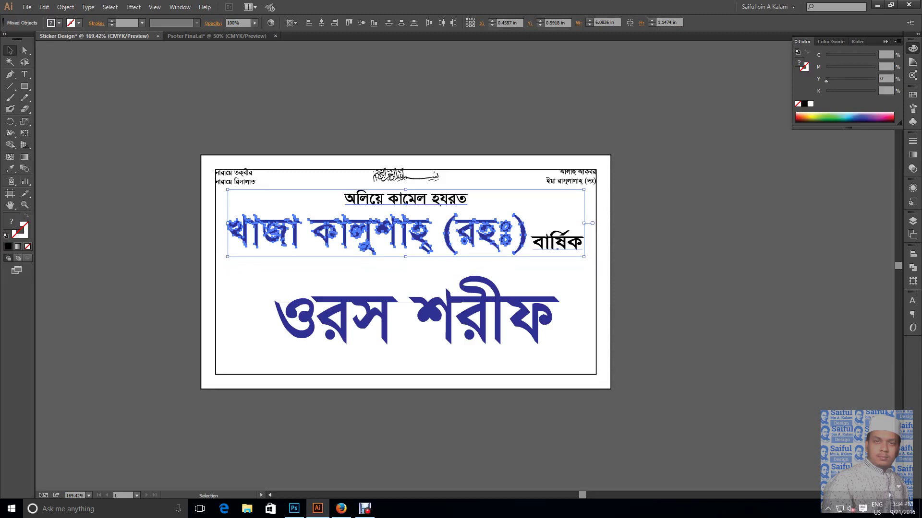
key(ctrl+shift+a)
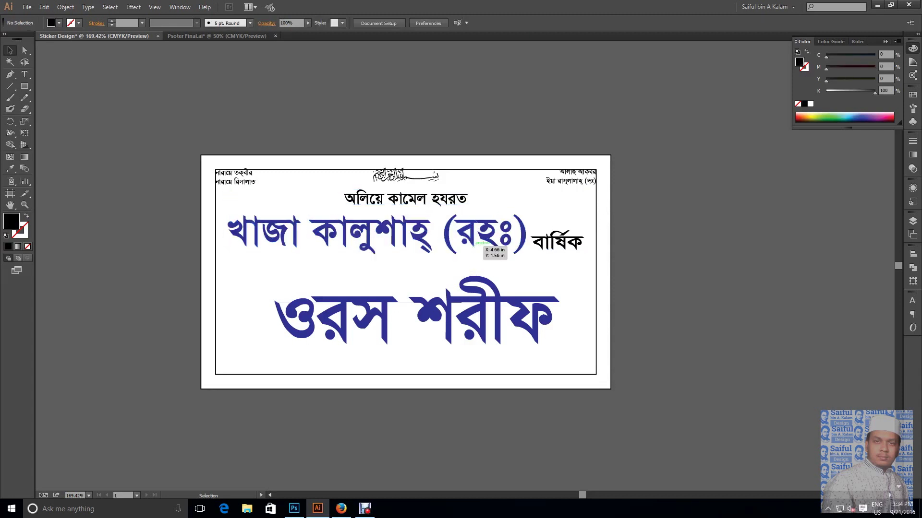
click(472, 245)
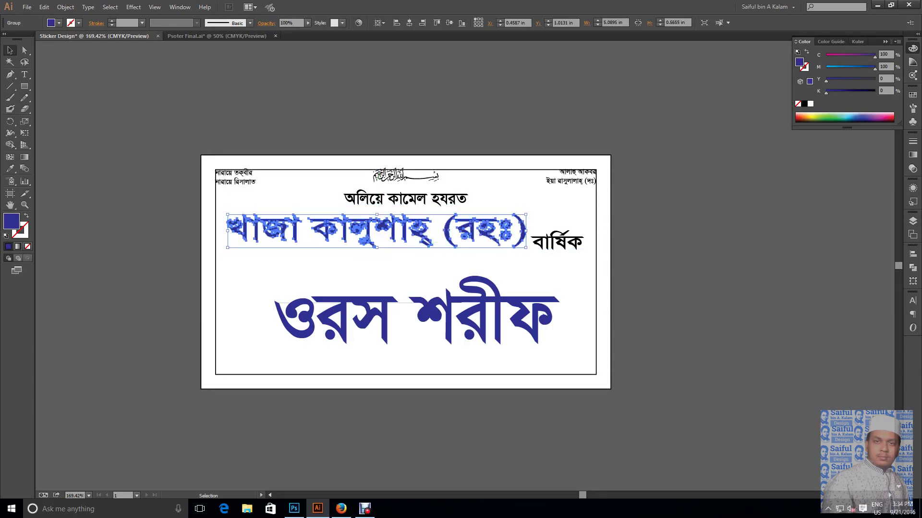
click(557, 242)
key(Up)
key(Up)
key(Up)
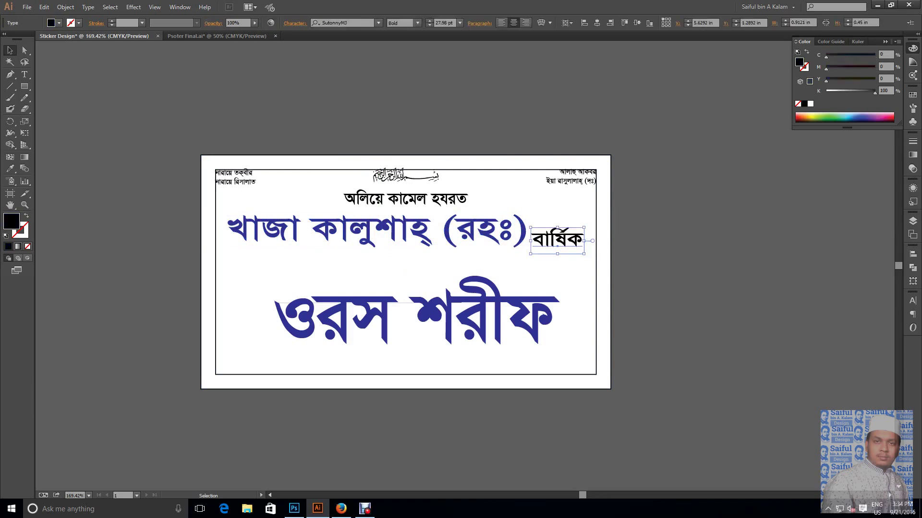
key(Up)
key(Up)
key(Up)
key(ctrl+shift+a)
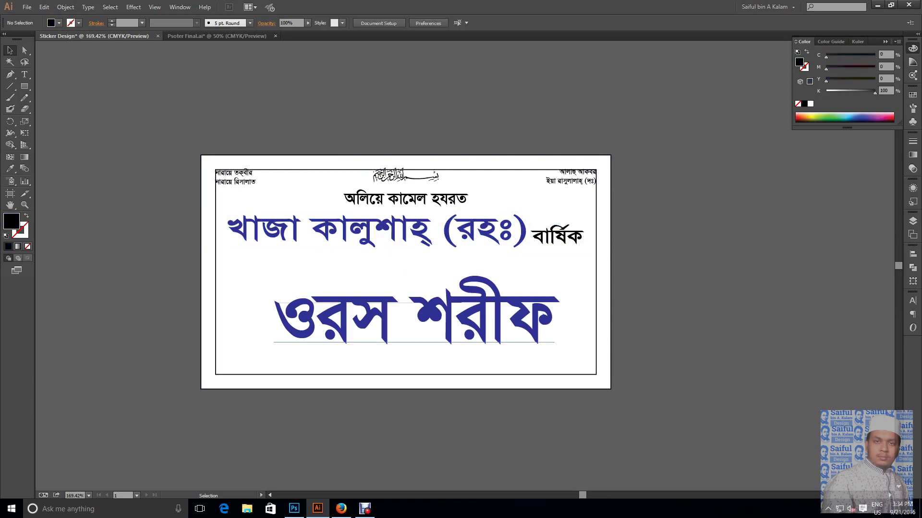
Move ওরস শরীফ up and right and squash it shorter to about 88.04 pt
drag(541, 318, 576, 284)
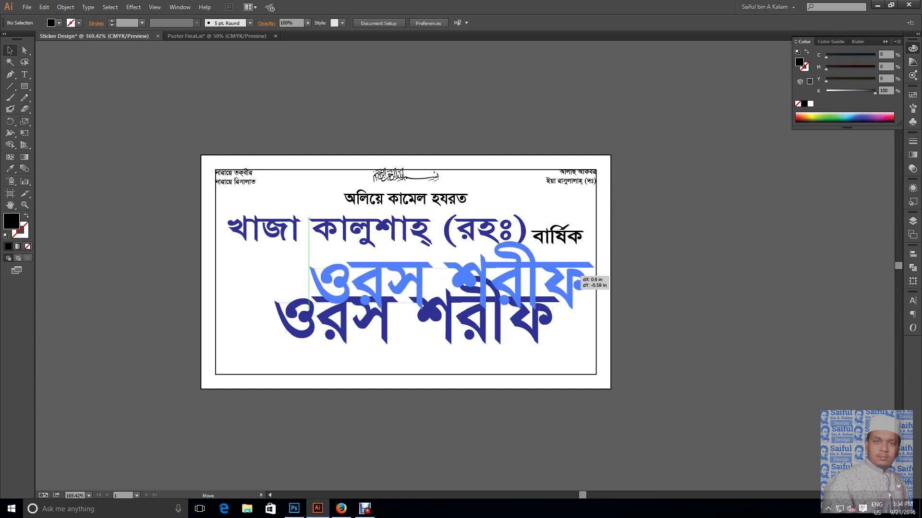
drag(576, 283, 576, 283)
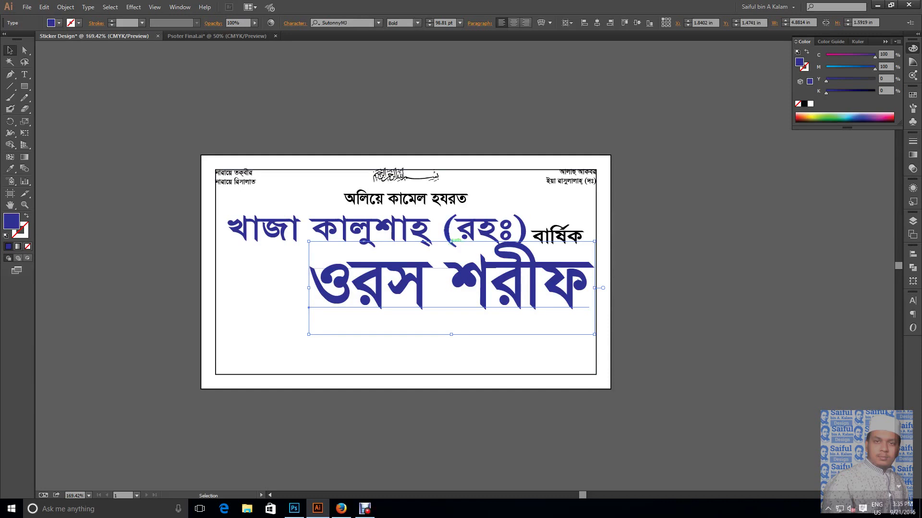
drag(451, 241, 451, 251)
key(ctrl+shift+a)
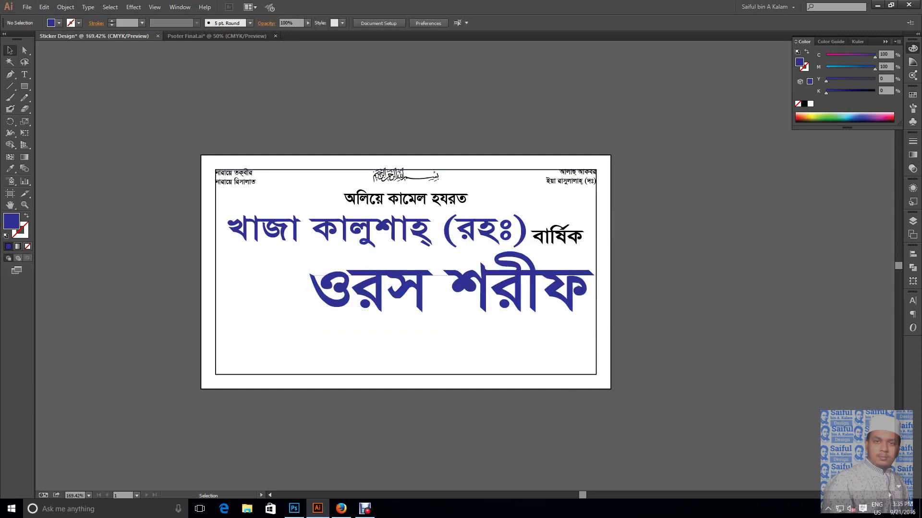
key(ctrl+z)
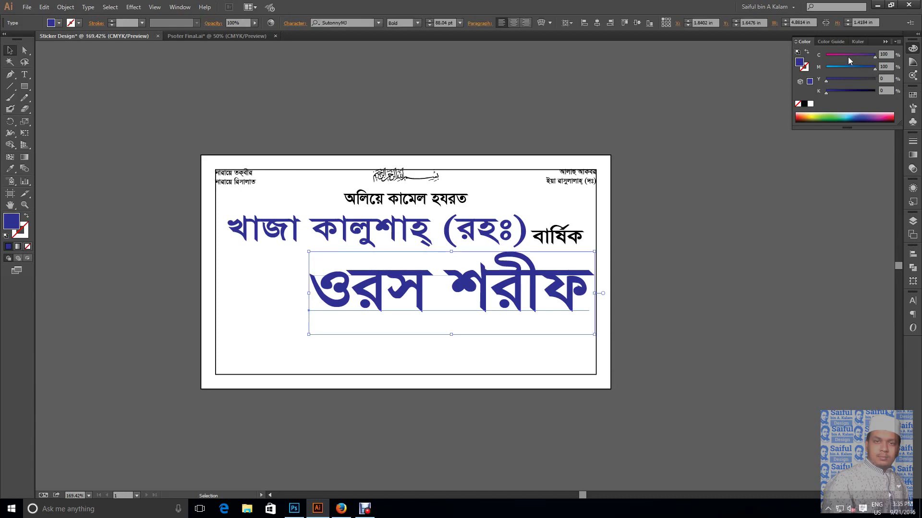
Color ওরস শরীফ deep red (C0 M100 Y100 K30), then bring Psoter Final.ai to the front
drag(848, 57, 701, 72)
drag(851, 81, 876, 81)
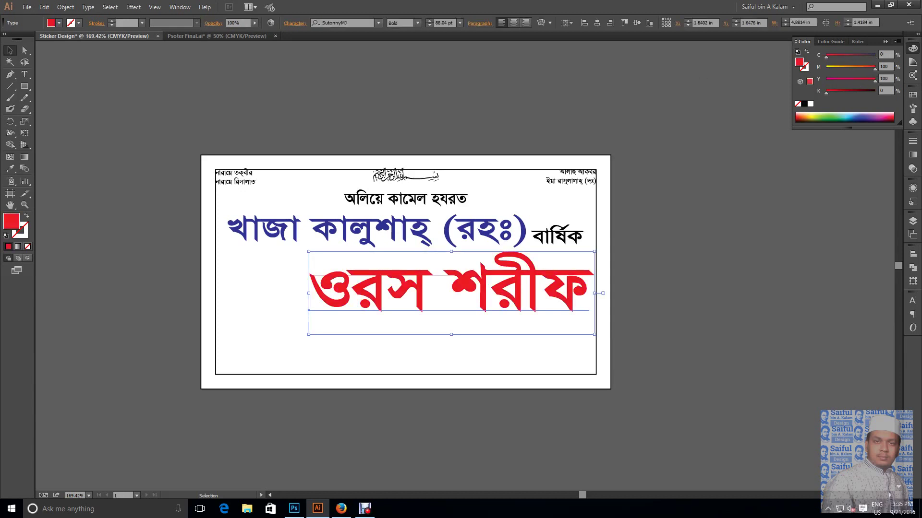
click(886, 91)
text(30)
key(Return)
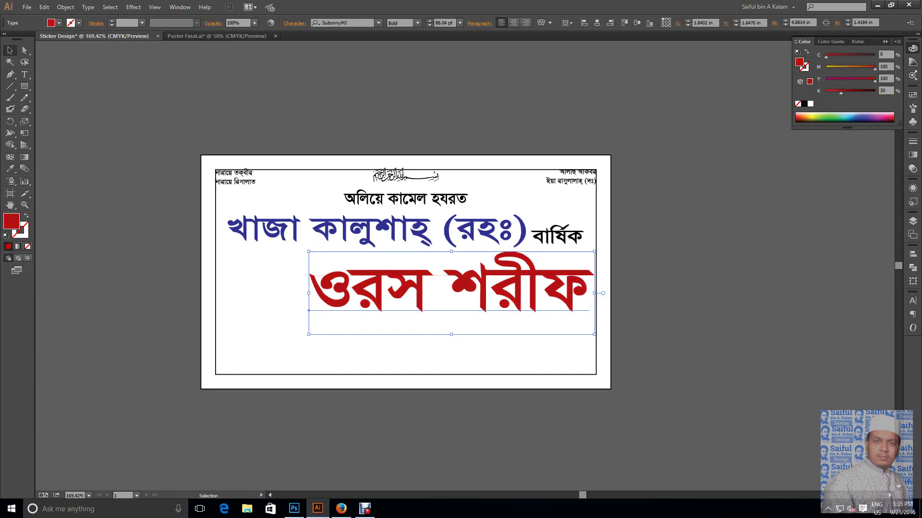
key(ctrl+shift+a)
click(216, 36)
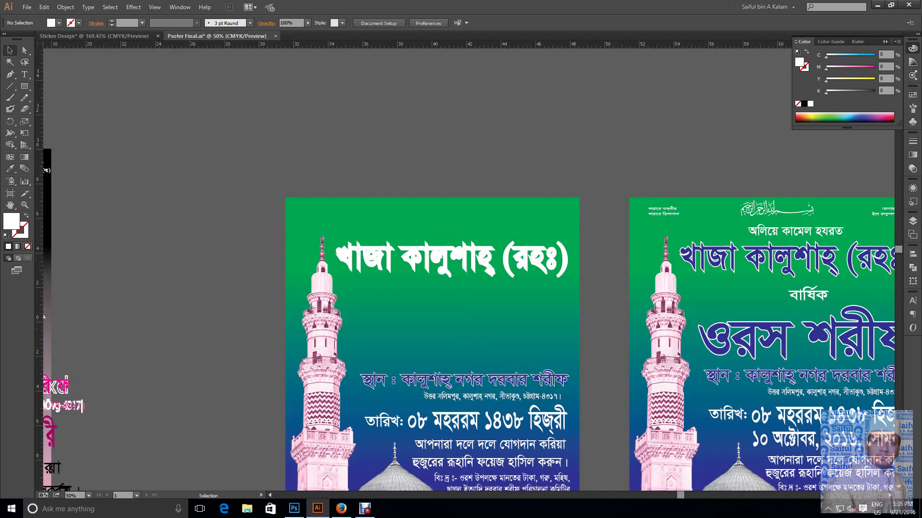
Open invitation card.ai from the invitation card folder
click(27, 7)
click(43, 34)
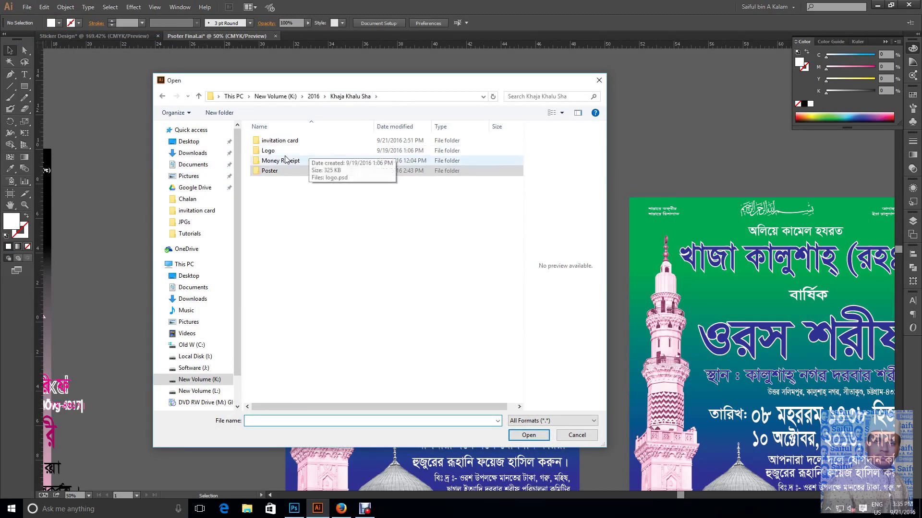
double_click(280, 141)
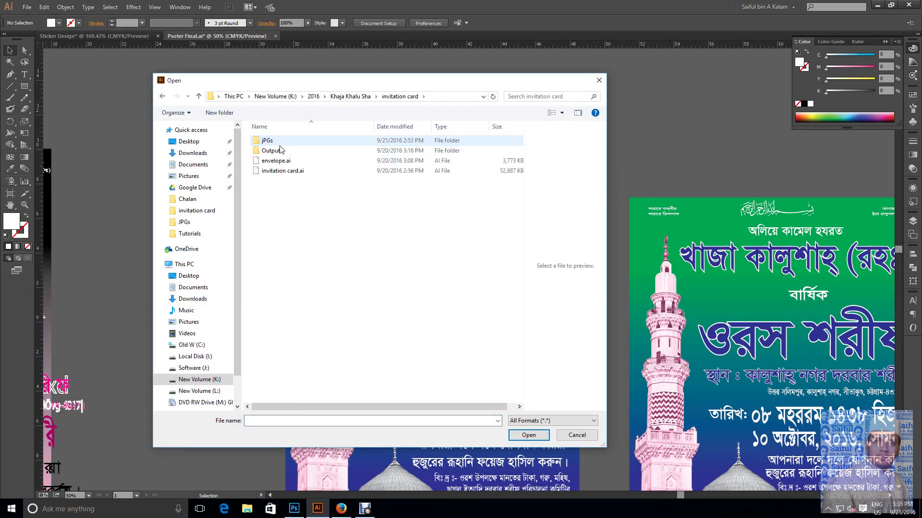
click(280, 173)
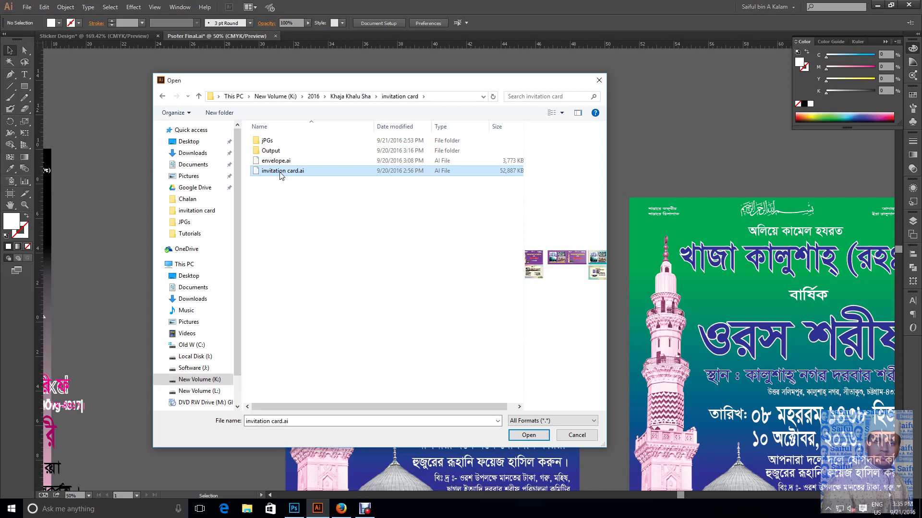
click(532, 437)
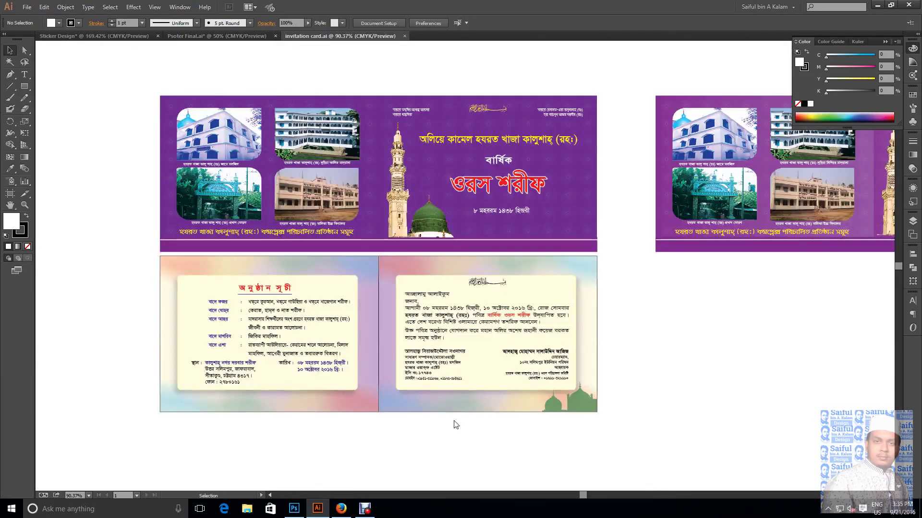
Cut the minaret-and-dome clip group and close invitation card.ai without saving
key(a)
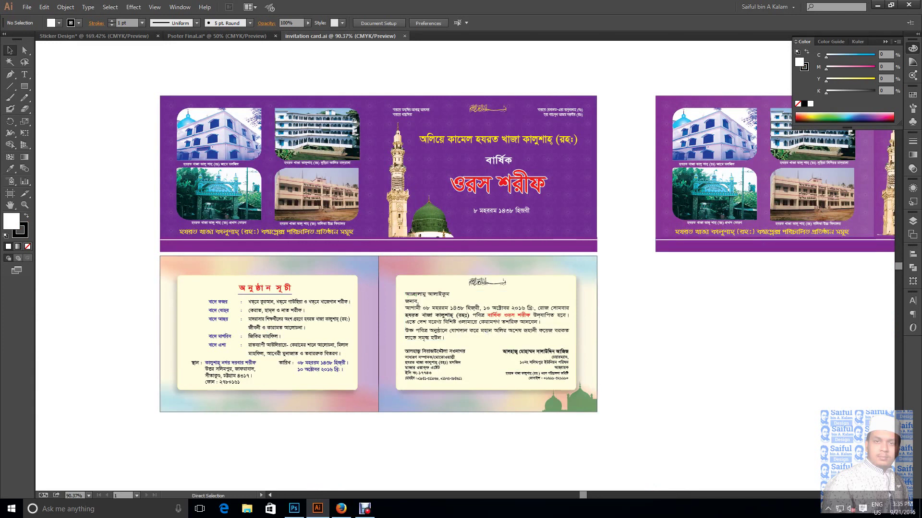
click(397, 192)
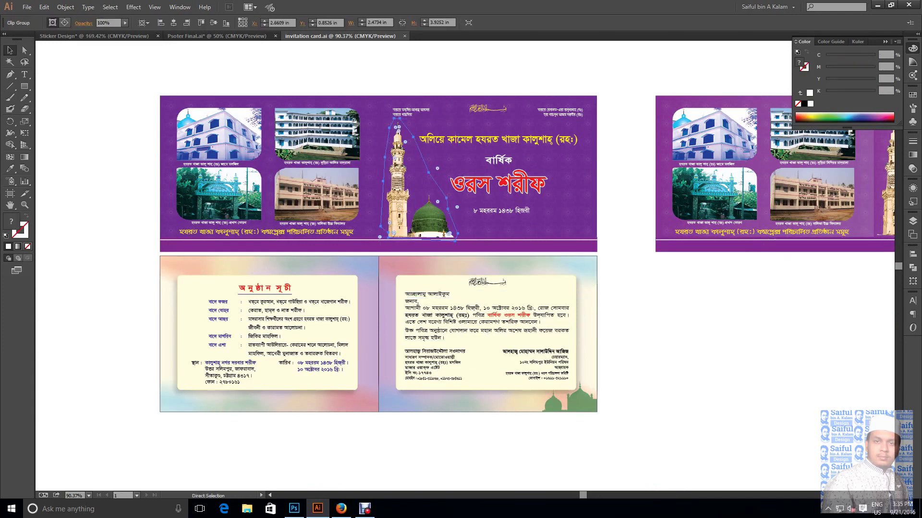
key(ctrl+x)
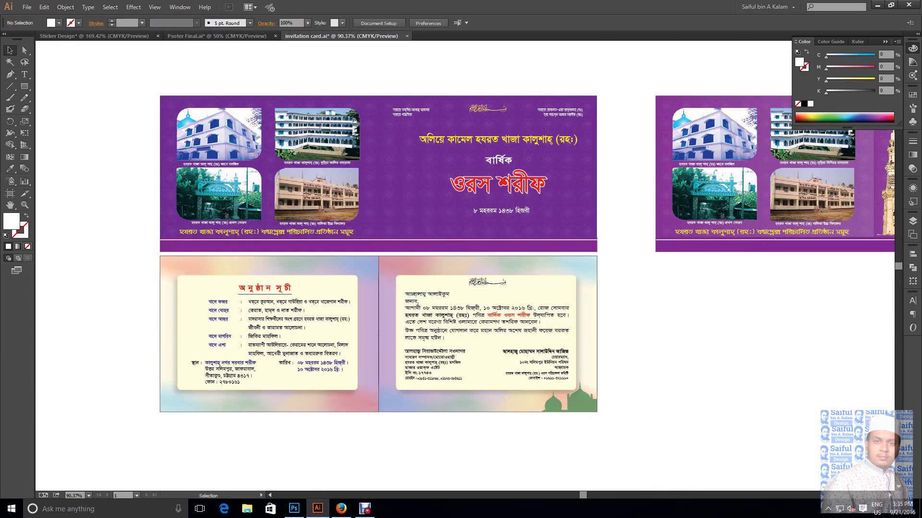
key(ctrl+w)
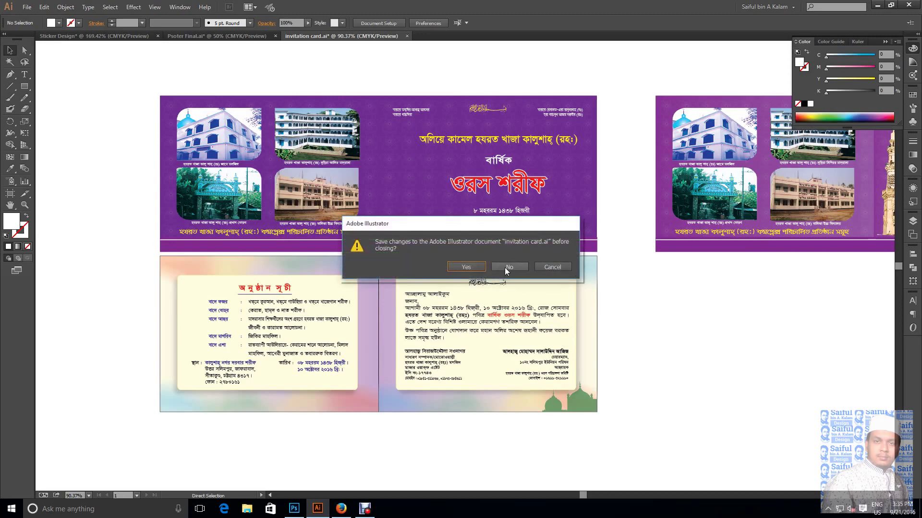
click(505, 267)
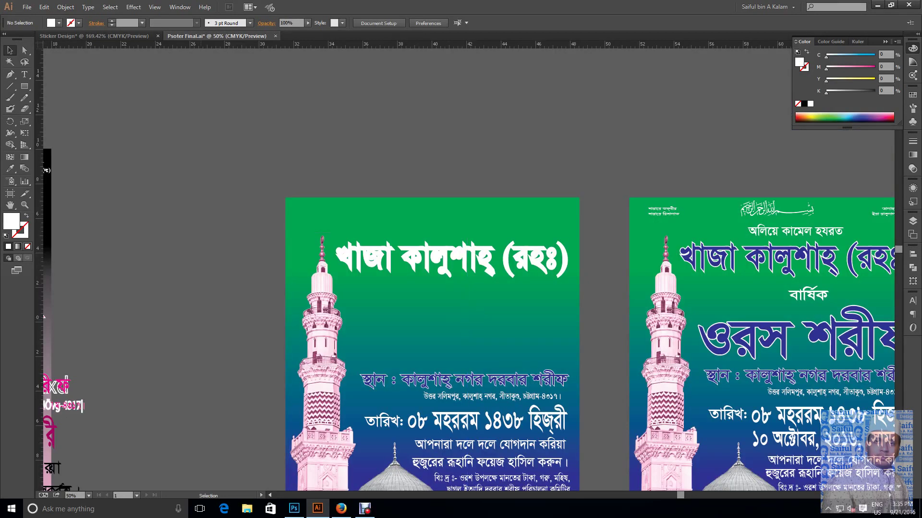
Paste the mosque image into Sticker Design and move it about 3 in left
click(96, 36)
key(ctrl+v)
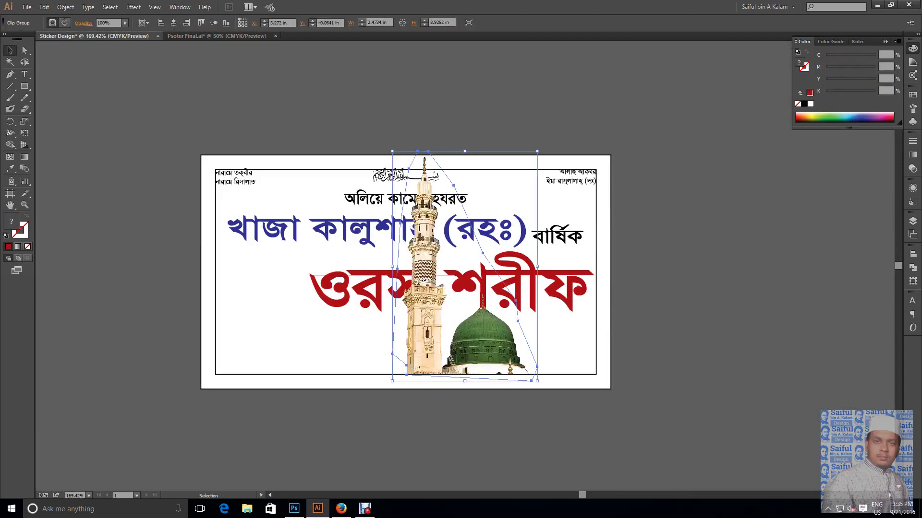
drag(485, 336, 310, 336)
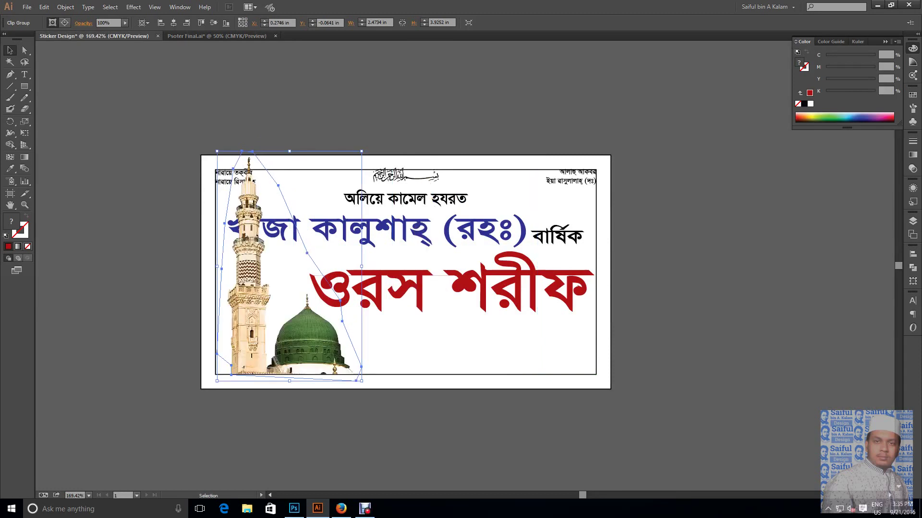
key(ctrl+shift+a)
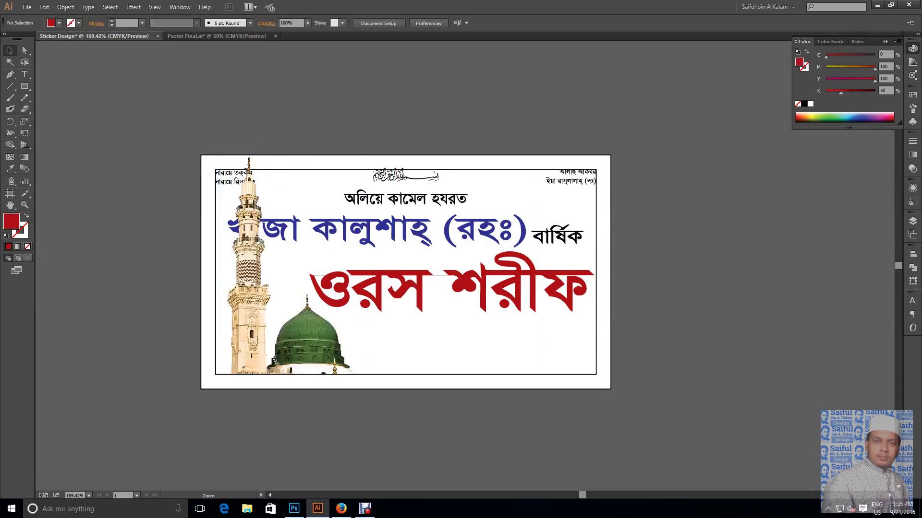
Reposition and proportionally shrink the mosque image into the sticker's bottom-left corner
scroll(308, 275, up, 2)
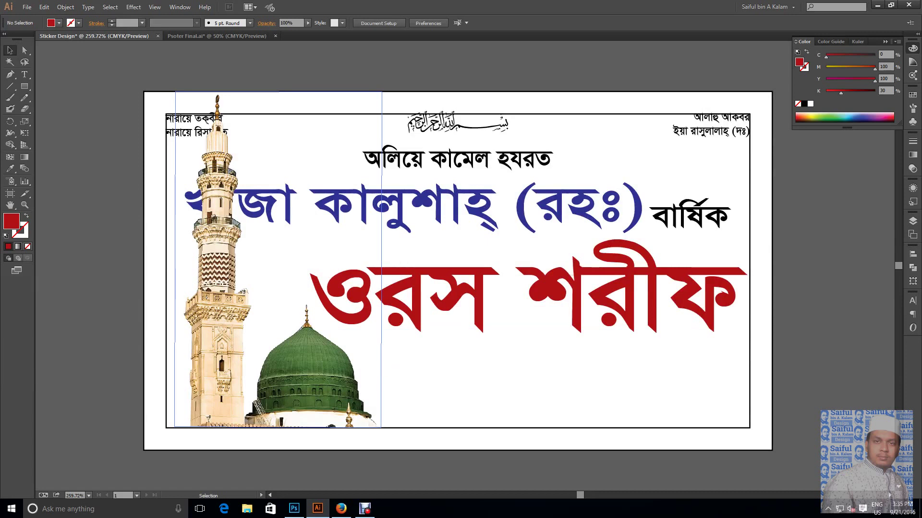
drag(308, 376, 285, 379)
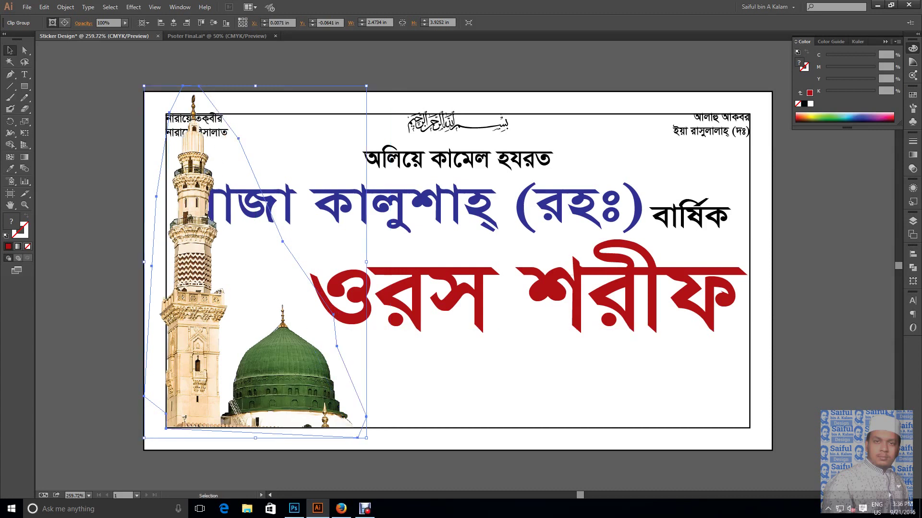
key(Right)
key(Right)
key(Right)
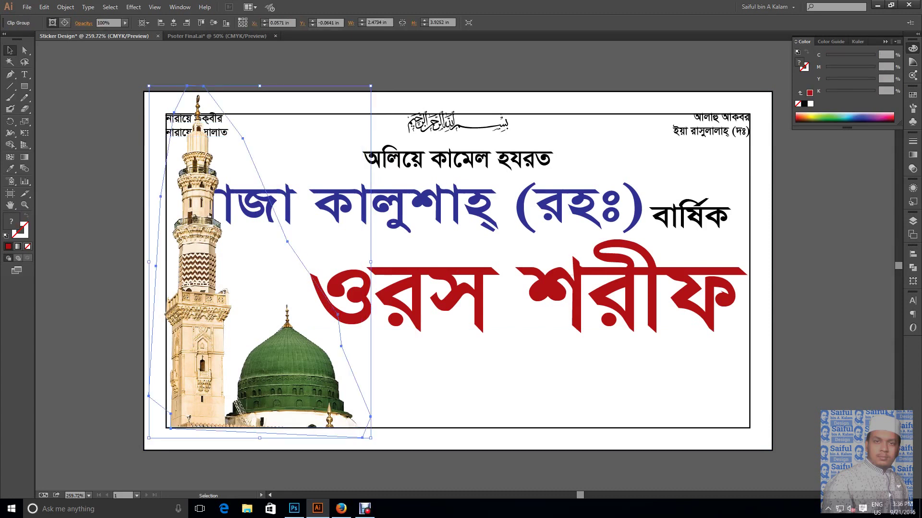
key(shift)
drag(370, 86, 332, 147)
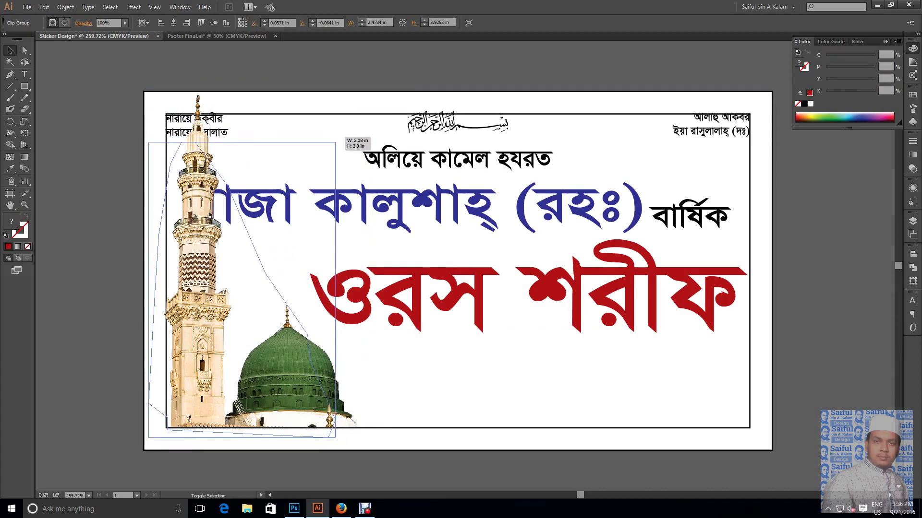
key(ctrl+shift+a)
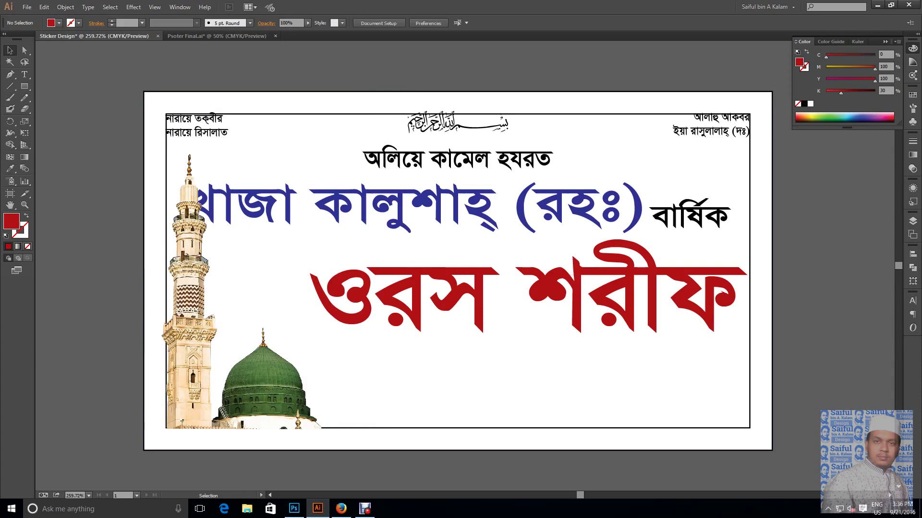
click(250, 312)
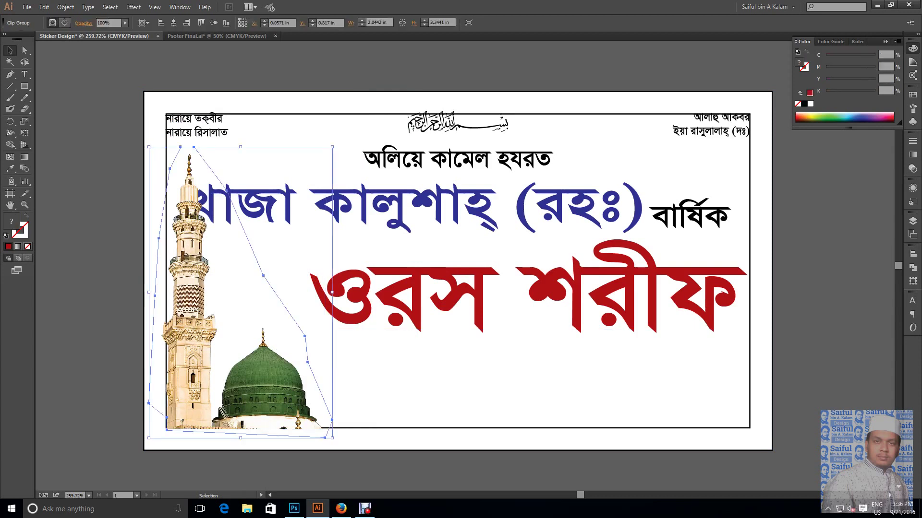
Nudge the blue headline and বার্ষিক two steps to the right
click(402, 201)
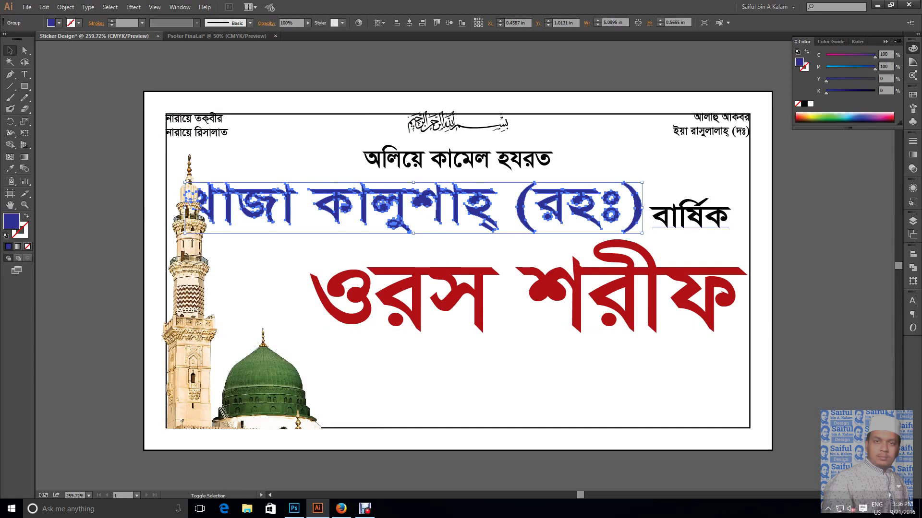
shift+click(692, 216)
key(Right)
key(Right)
key(Right)
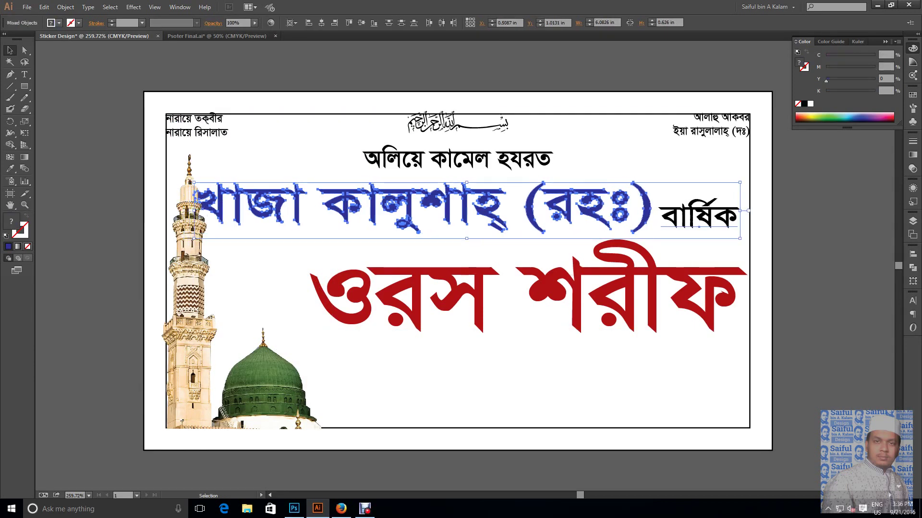
key(Right)
key(Right)
key(Right)
key(ctrl+shift+a)
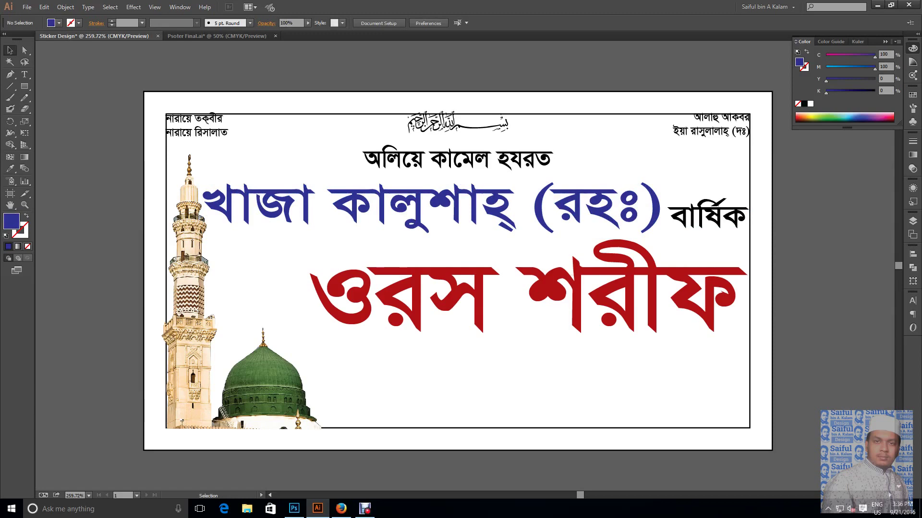
Shrink the red ওরস শরীফ title from its corner toward the right
click(327, 312)
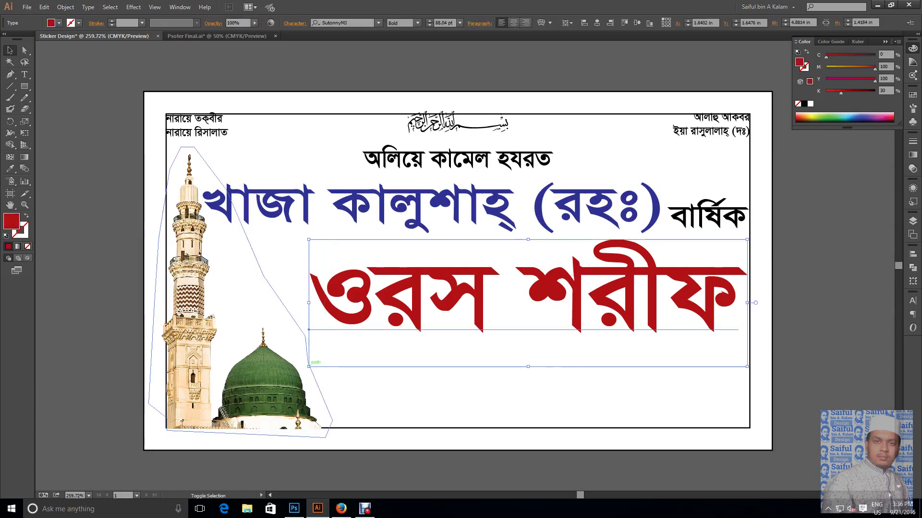
drag(308, 366, 381, 345)
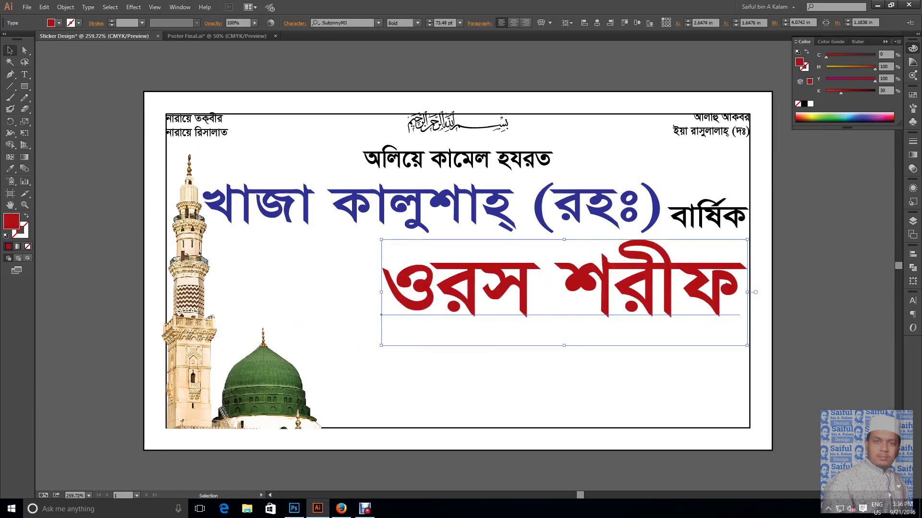
key(ctrl+shift+a)
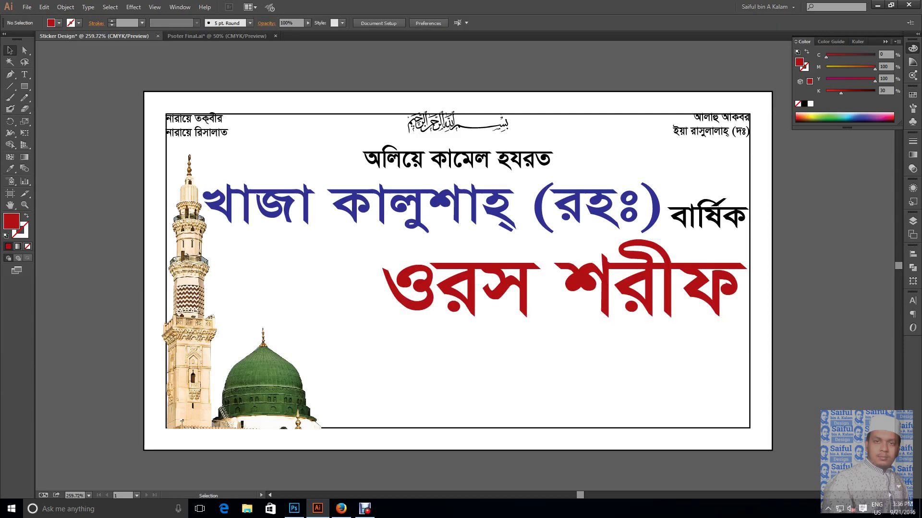
Narrow the blue headline from its left side to clear the mosque image
key(a)
key(ctrl+minus)
key(ctrl+minus)
key(z)
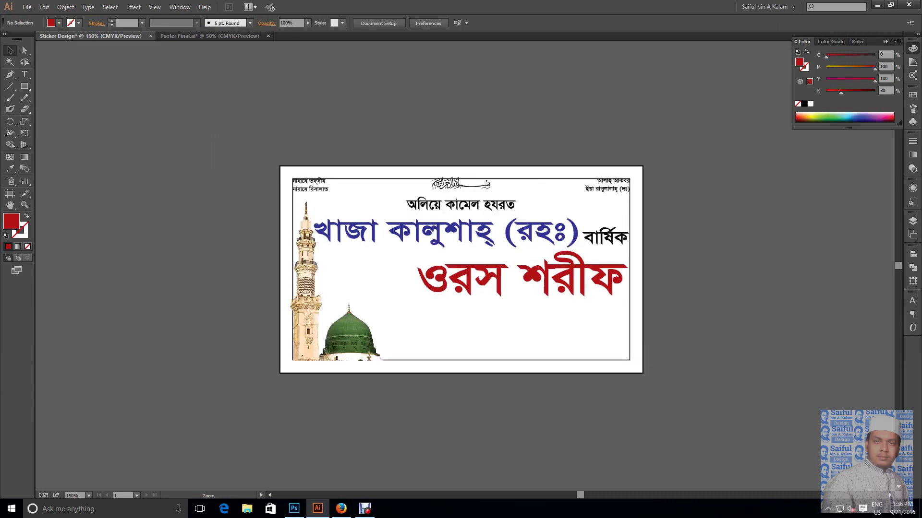
drag(212, 137, 782, 434)
drag(153, 144, 288, 380)
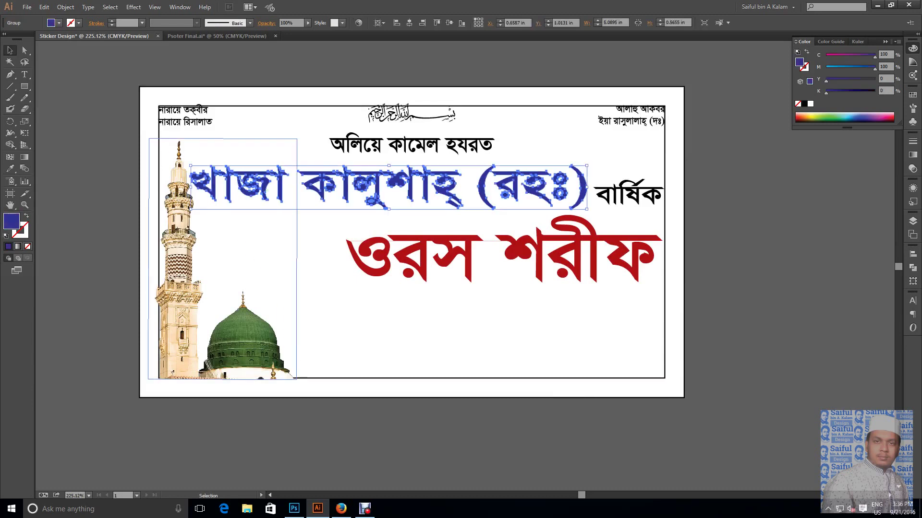
drag(190, 207, 217, 208)
key(ctrl+shift+a)
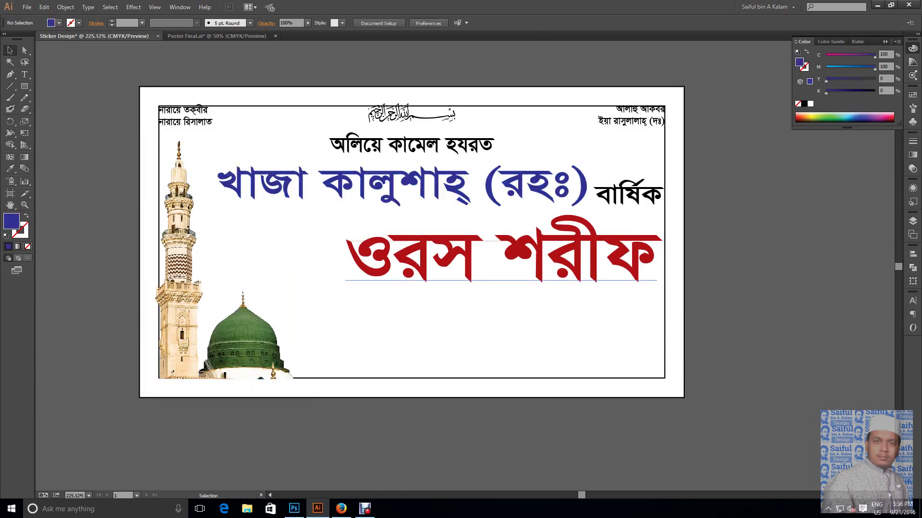
Move ওরস শরীফ right against the border, then bring the Psoter Final poster to the front
click(480, 255)
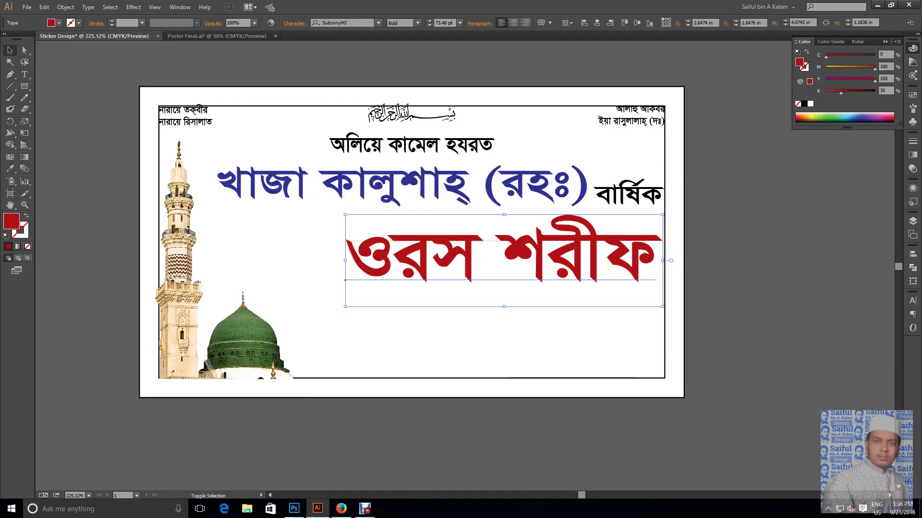
drag(480, 254, 504, 251)
key(ctrl+shift+a)
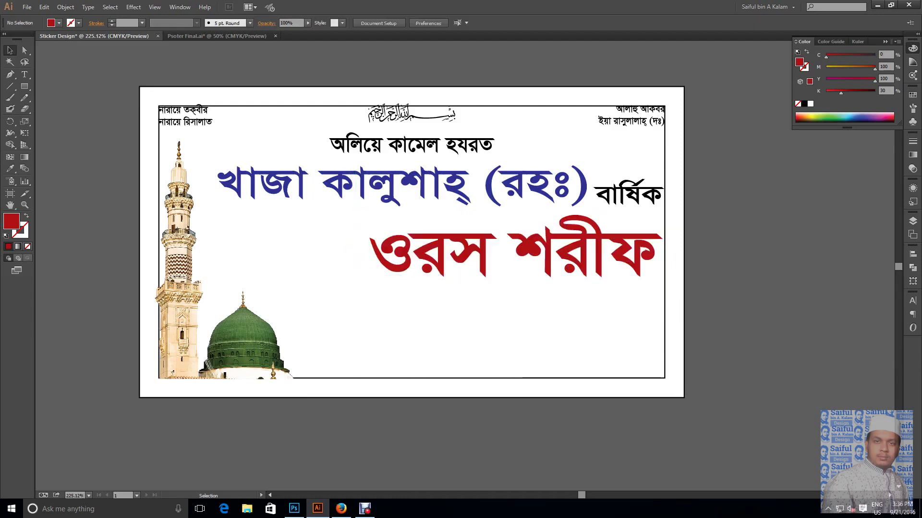
click(201, 38)
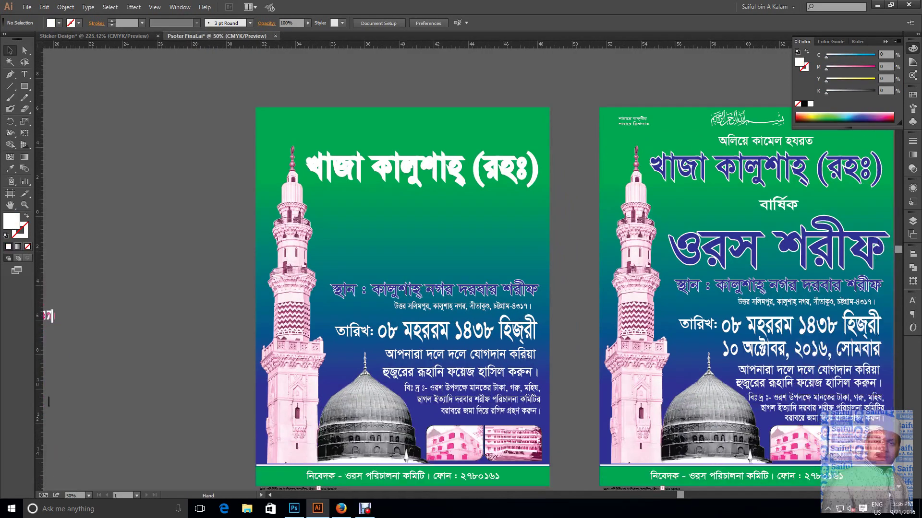
Copy the blue venue line from the poster and paste it onto the sticker
drag(376, 290, 365, 242)
click(365, 242)
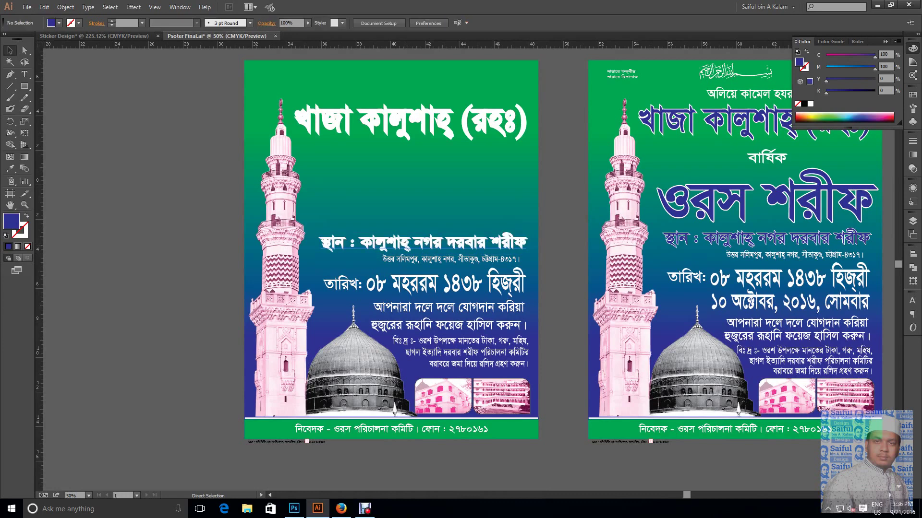
click(94, 36)
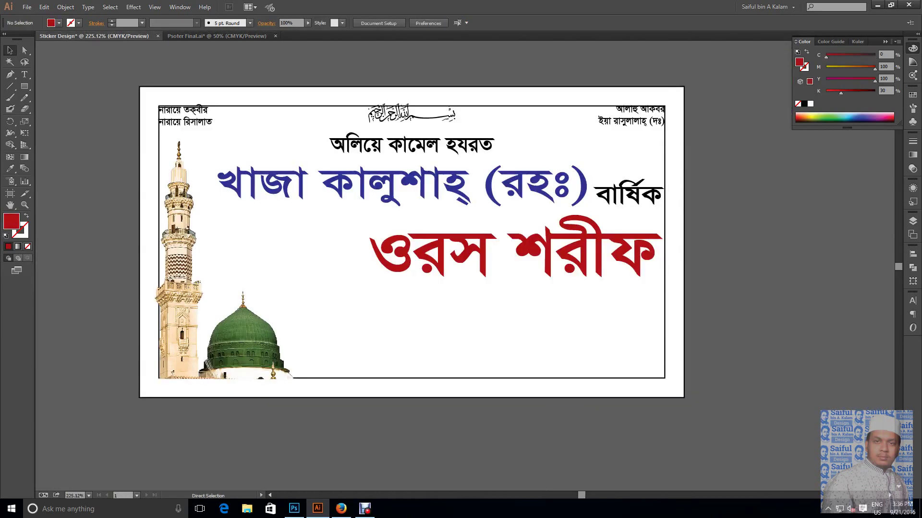
key(ctrl+v)
drag(837, 245, 474, 352)
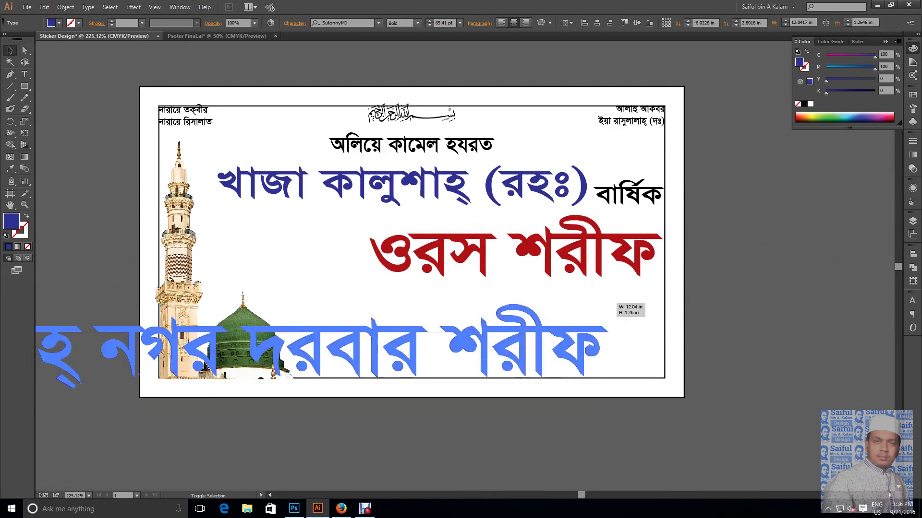
Scale the venue line to about 19 pt and right-align it under ওরস শরীফ
mouse_move(607, 353)
mouse_down()
mouse_move(297, 353)
mouse_move(663, 301)
mouse_up()
key(ctrl+shift+a)
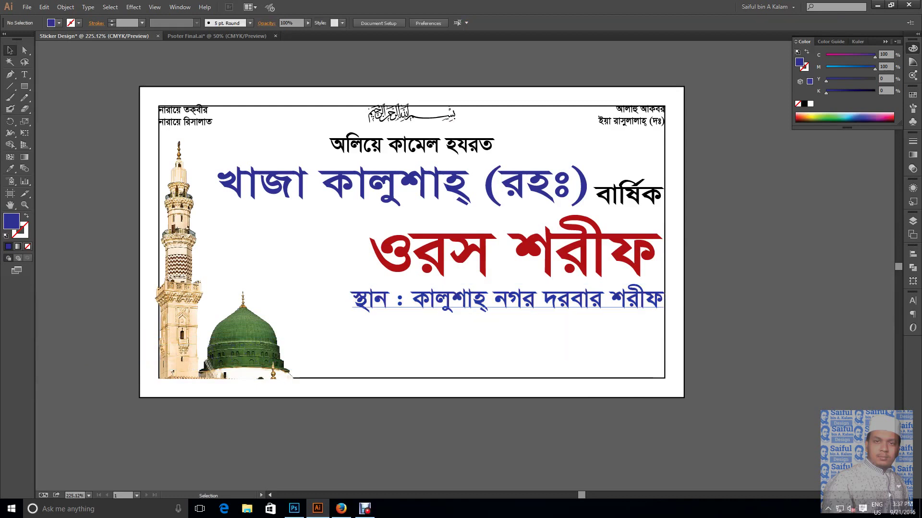
click(662, 301)
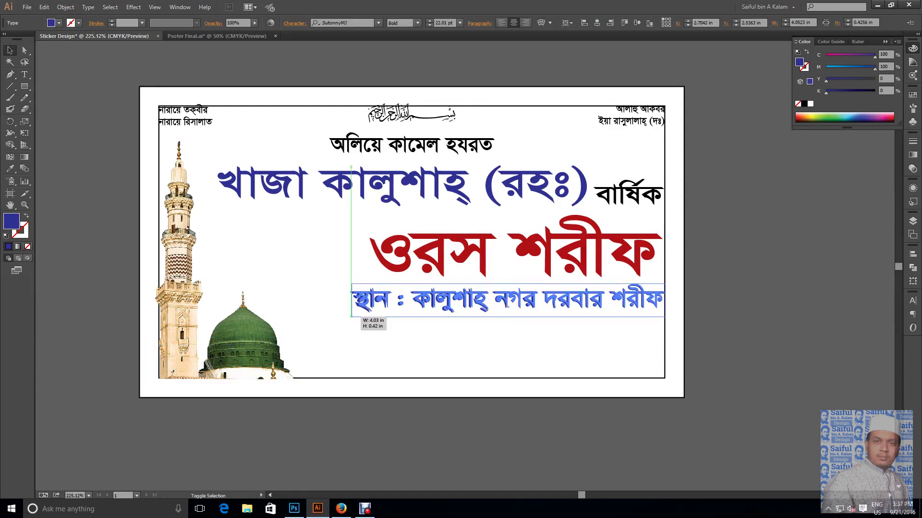
drag(350, 316, 391, 312)
key(ctrl+shift+a)
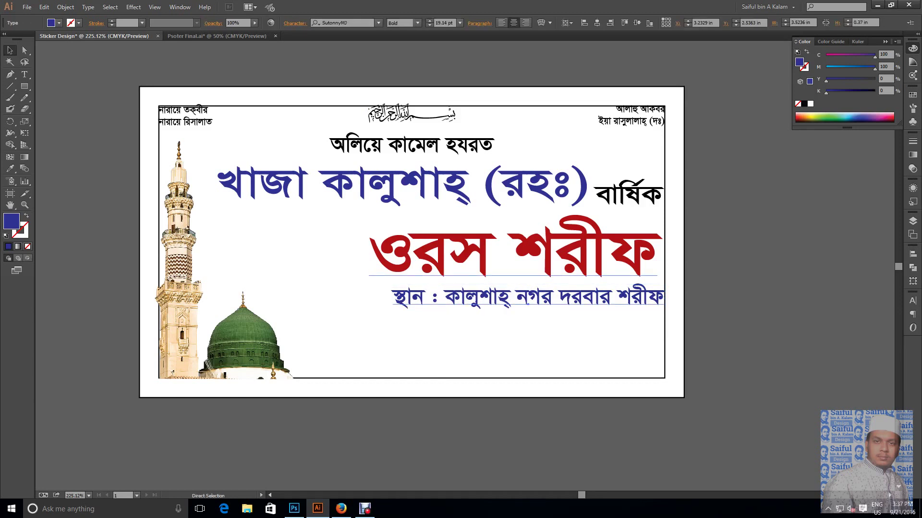
mouse_move(528, 298)
mouse_down()
mouse_move(394, 298)
mouse_move(663, 304)
mouse_up()
key(ctrl+shift+a)
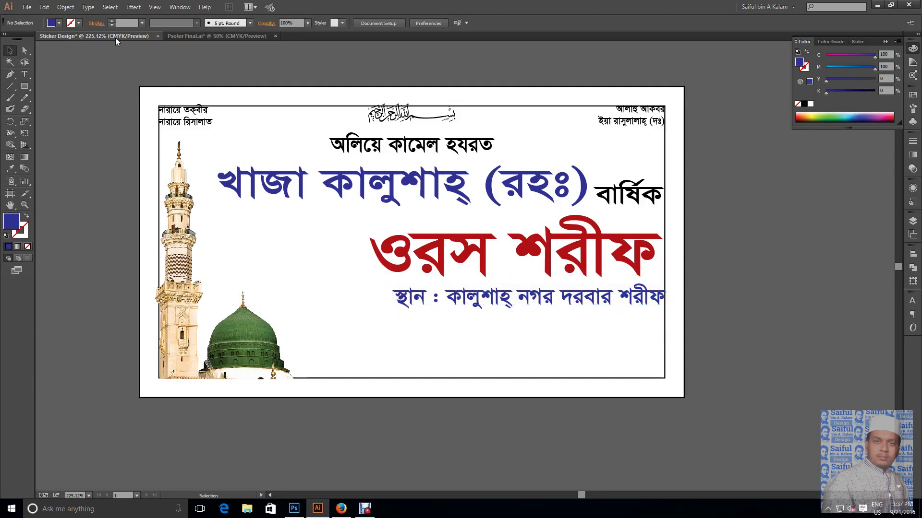
Take the address line from the Psoter Final poster and paste it into the sticker
click(216, 36)
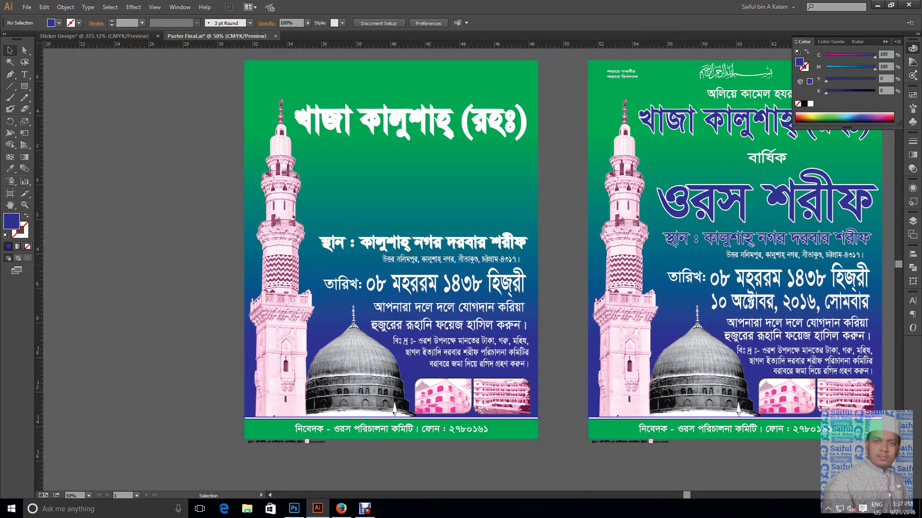
click(451, 260)
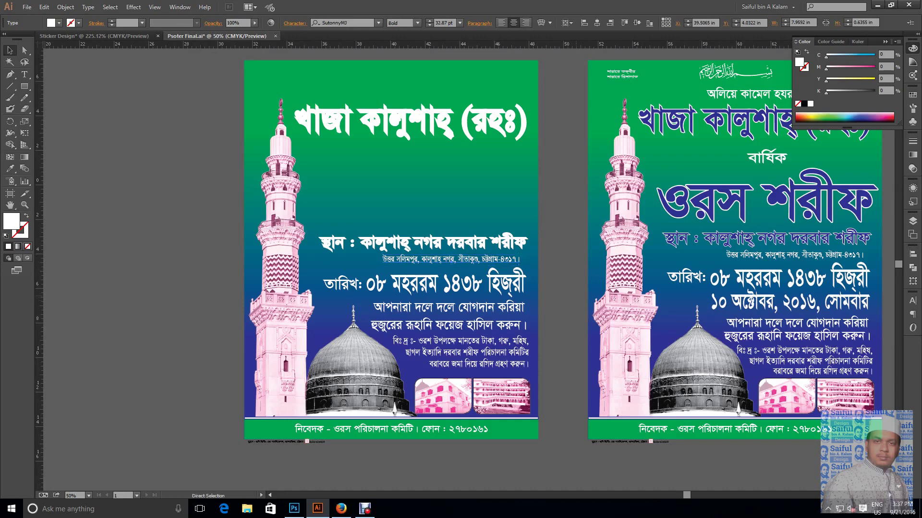
key(Delete)
click(105, 37)
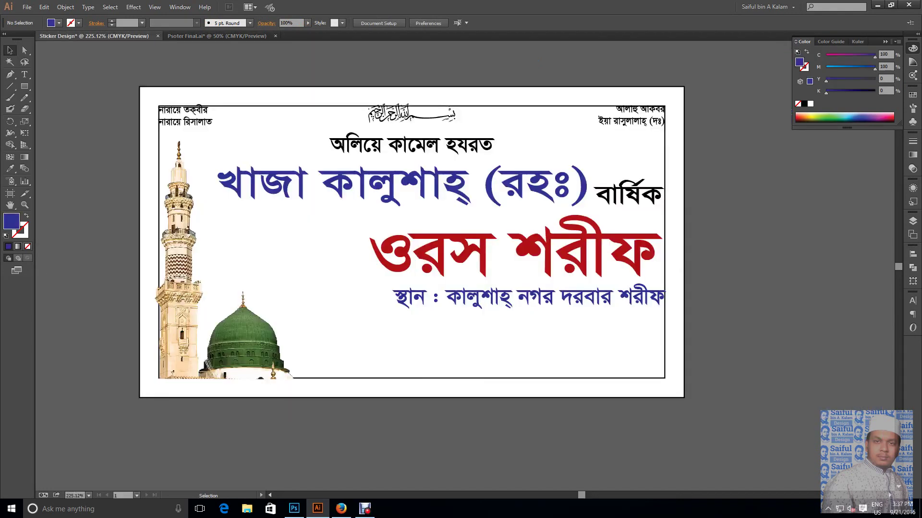
key(ctrl+v)
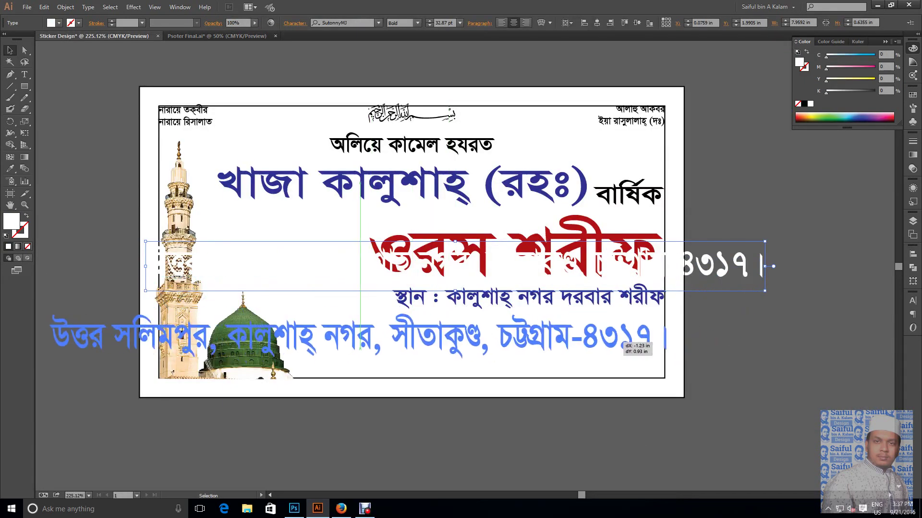
drag(456, 267, 360, 332)
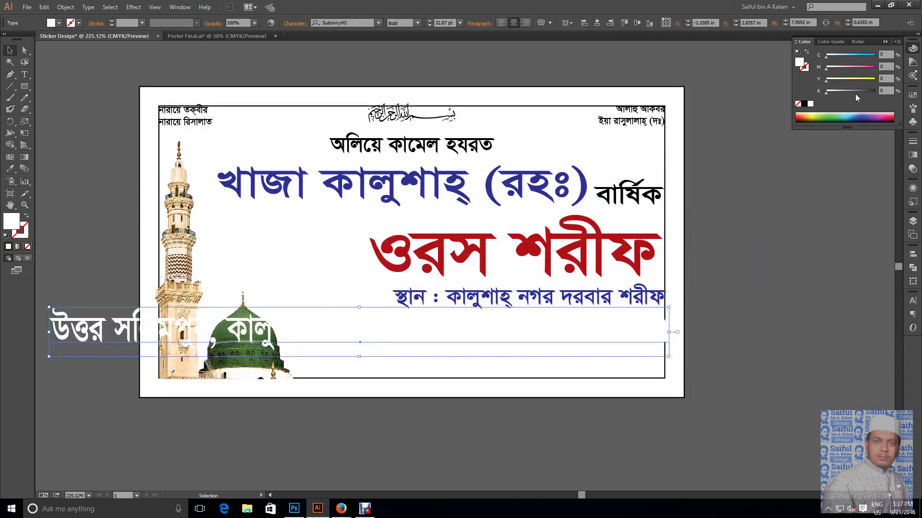
Make the address black, scale it to 3.53 in wide, and place it beneath the venue line
click(804, 104)
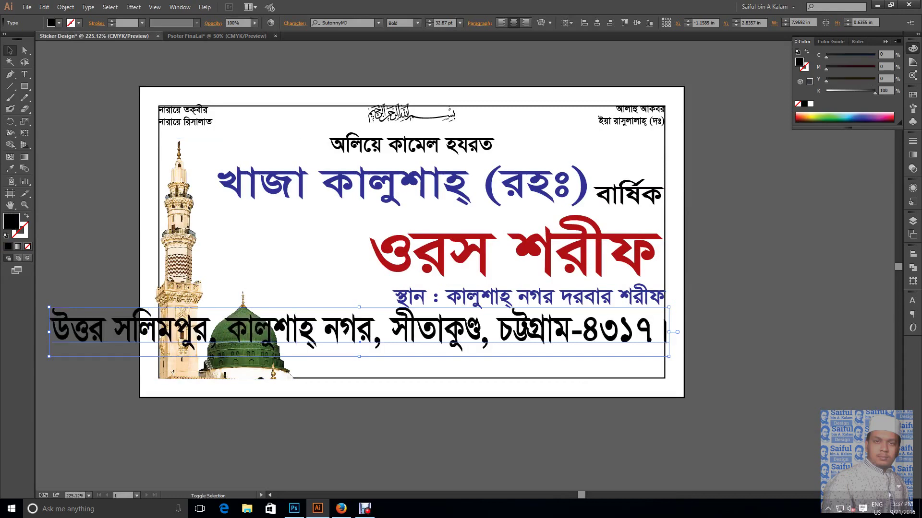
mouse_move(50, 308)
mouse_down()
mouse_move(382, 311)
mouse_move(397, 334)
mouse_up()
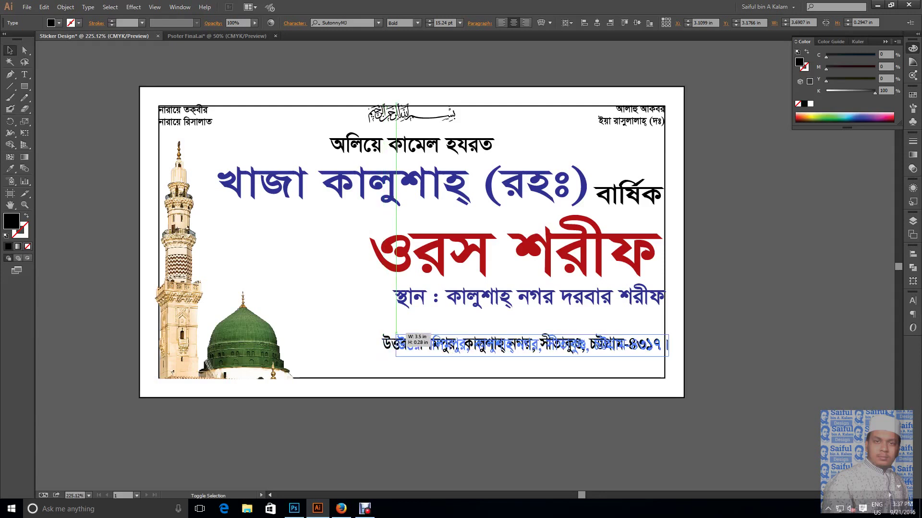
drag(397, 335, 394, 335)
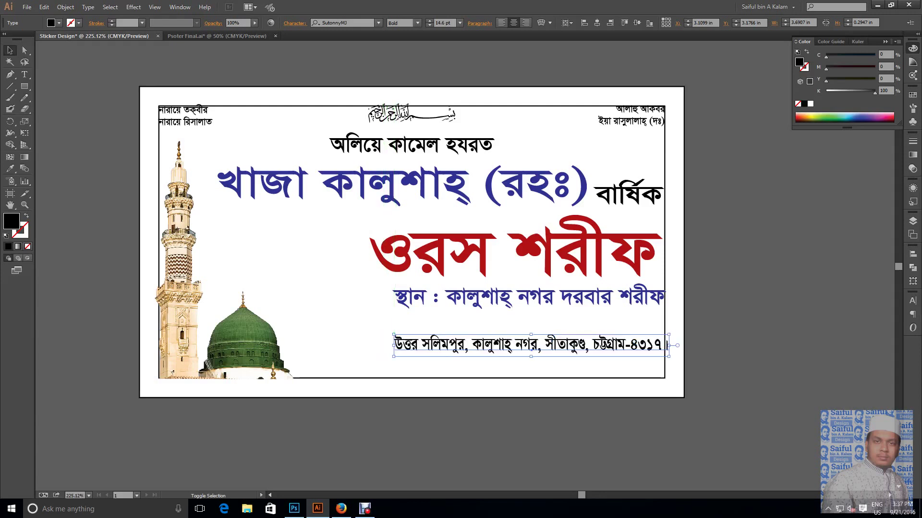
drag(530, 345, 530, 318)
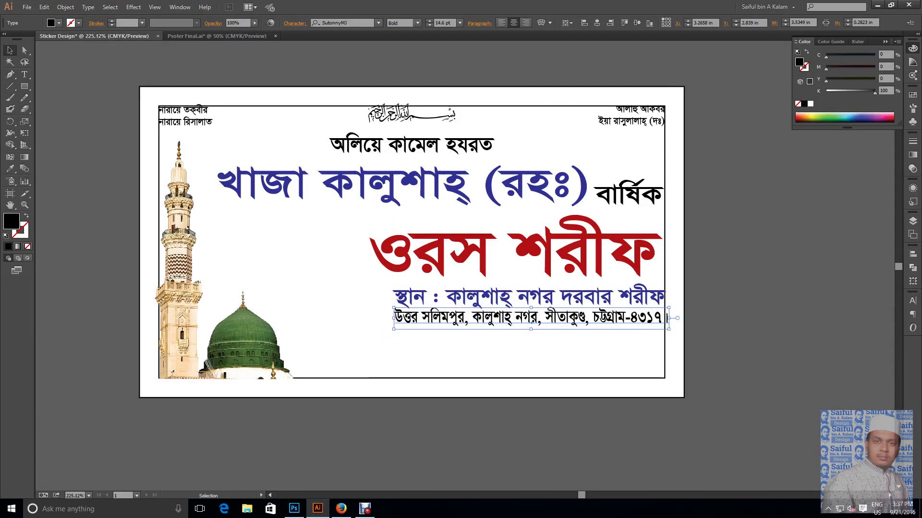
Merge the address into the venue text as a second line and increase its leading
key(Delete)
double_click(528, 299)
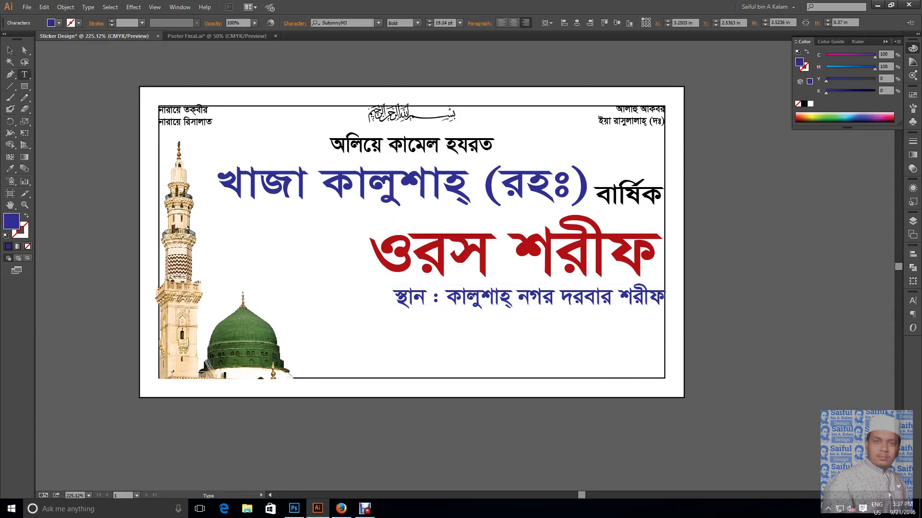
key(ctrl+a)
click(649, 298)
key(Return)
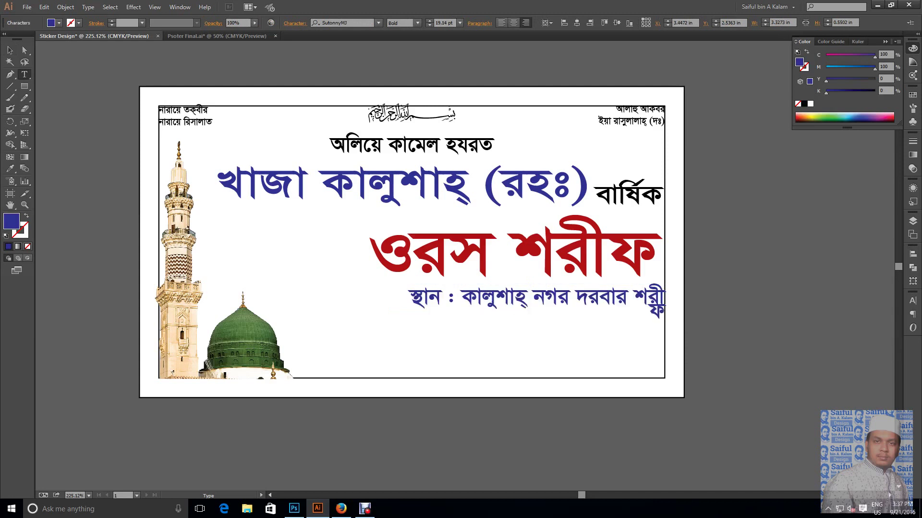
key(ctrl+v)
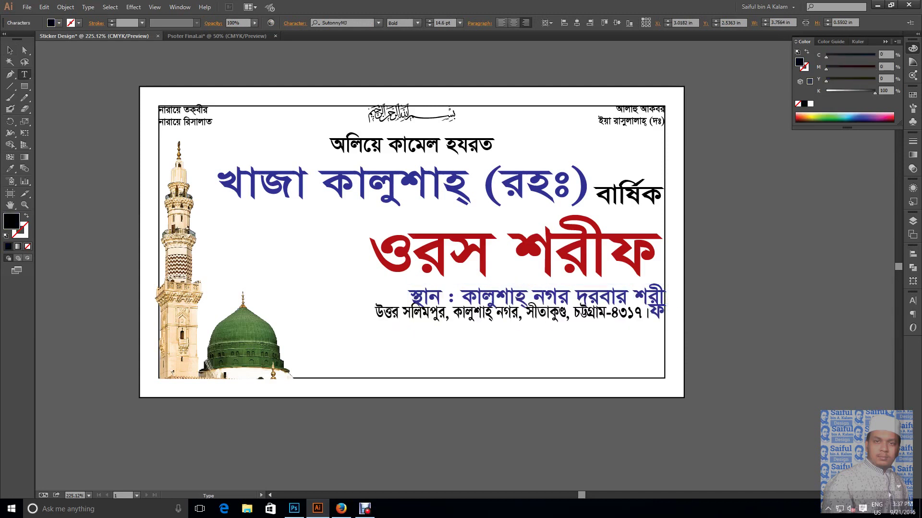
drag(665, 317, 376, 317)
key(alt+Down)
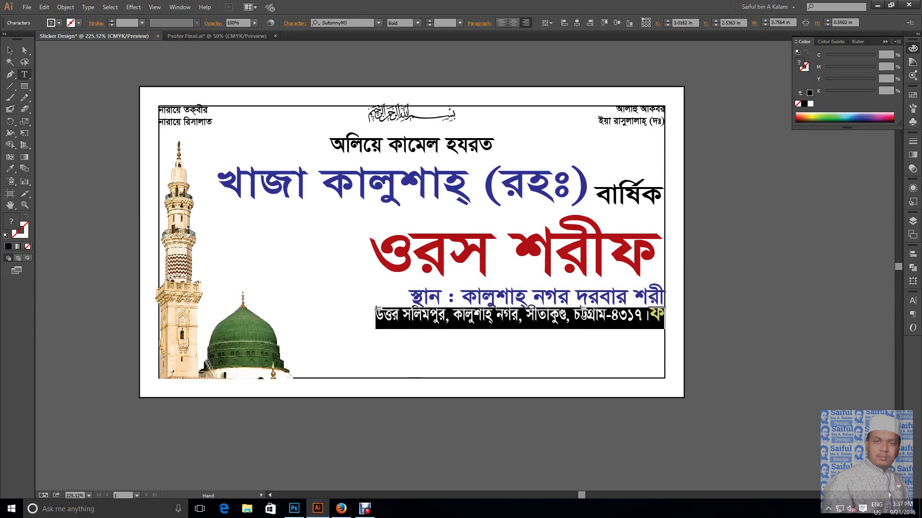
key(alt+Down)
key(alt+Down)
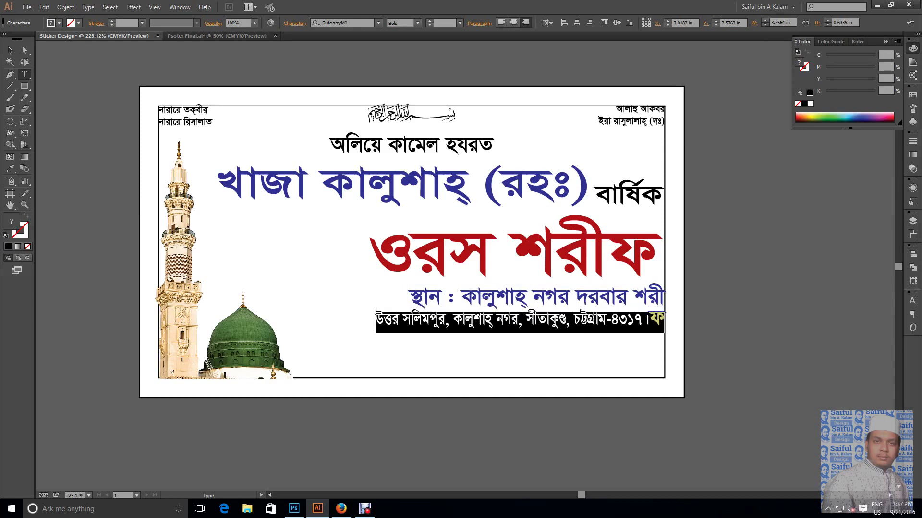
Delete the stray ফ from the address end and type ফ to complete শরীফ
key(Right)
key(shift+Left)
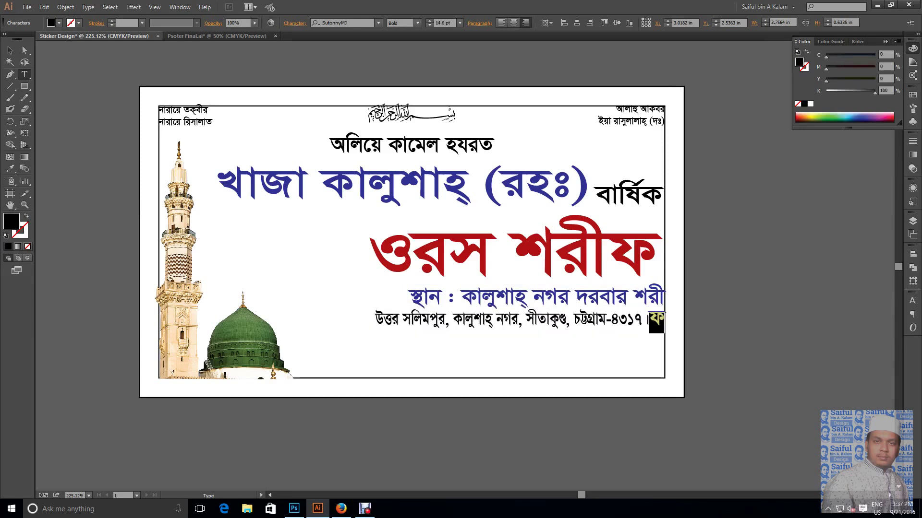
key(Escape)
key(BackSpace)
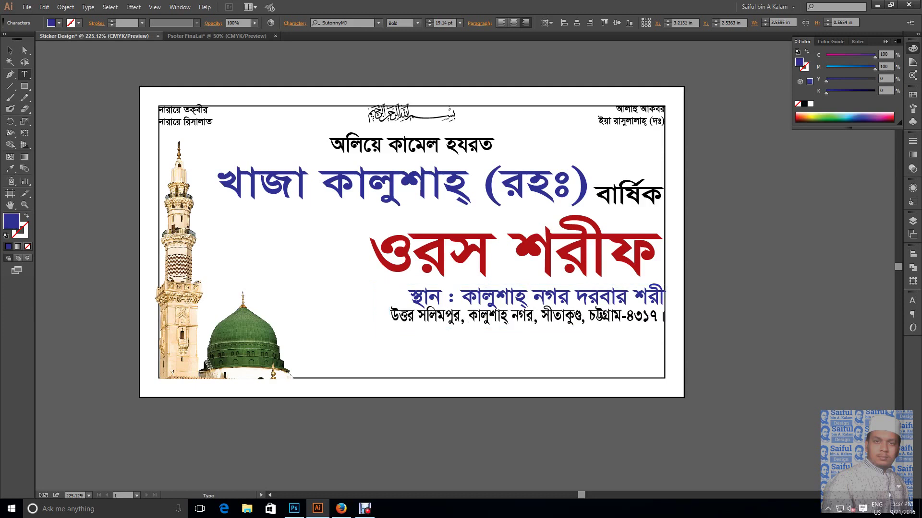
text(ফ)
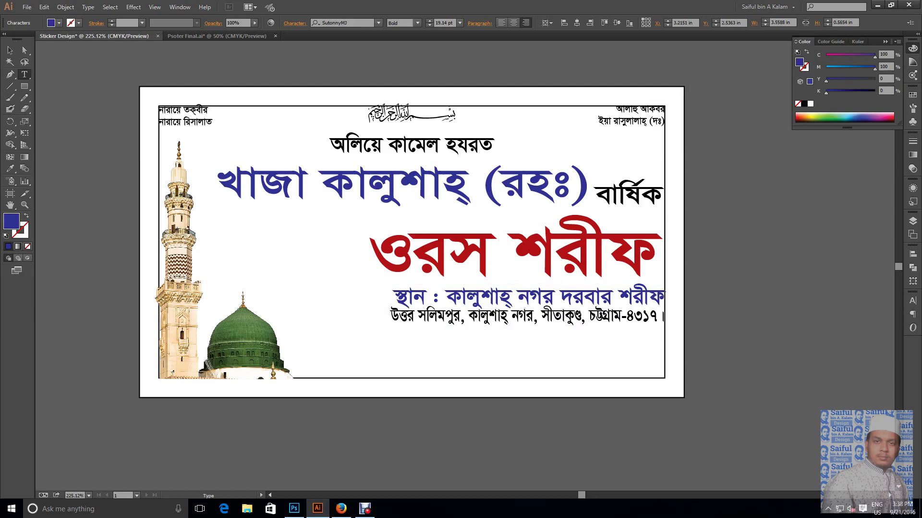
Loosen the address line's leading further and set its horizontal scale to 100%
click(621, 320)
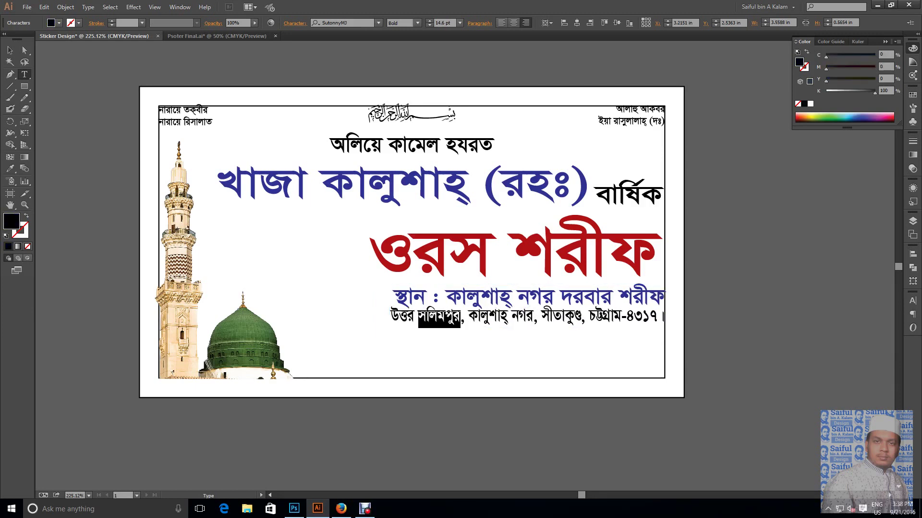
triple_click(440, 320)
key(alt+Down)
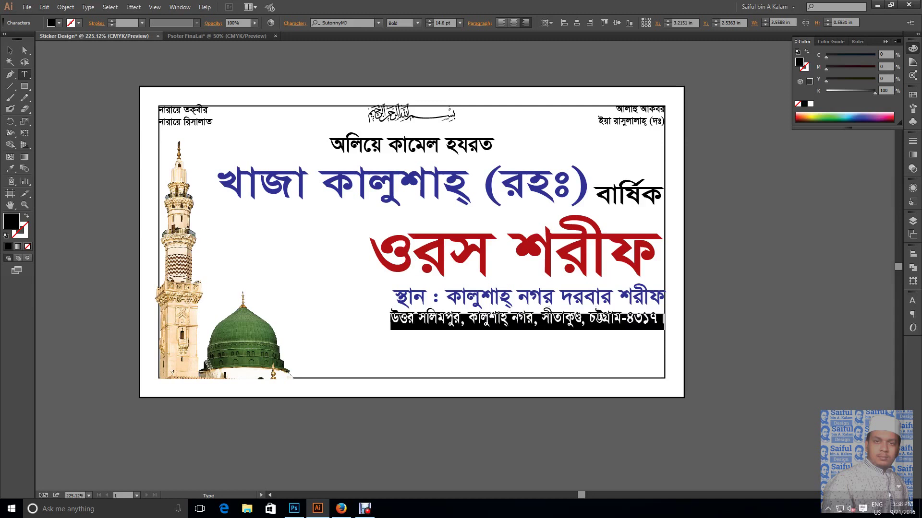
click(913, 281)
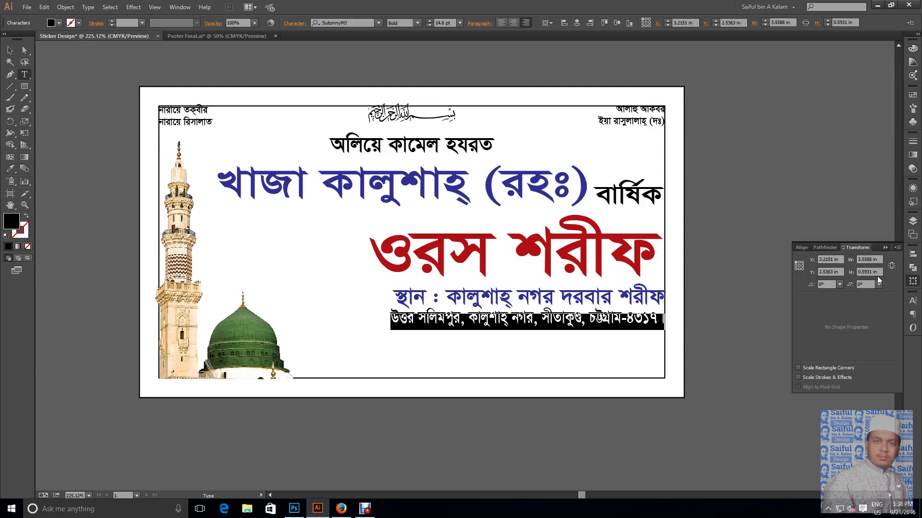
click(912, 301)
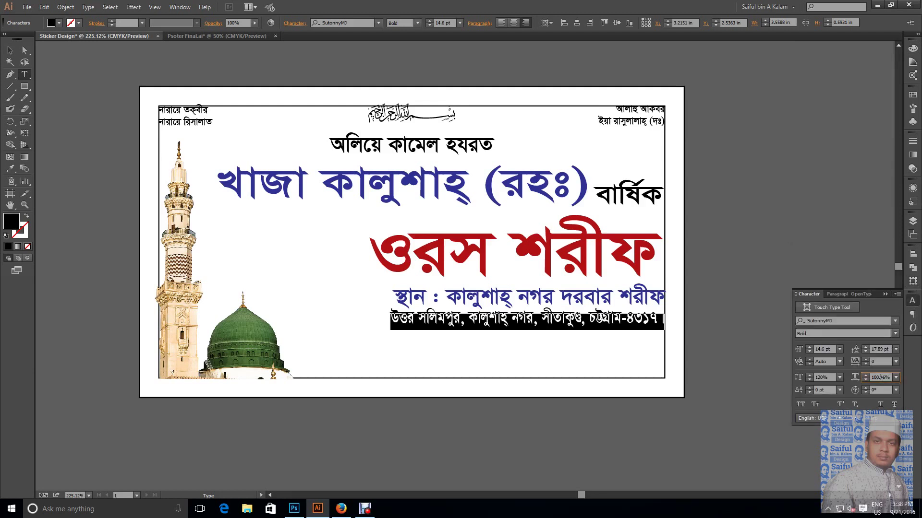
click(880, 377)
text(100)
key(Return)
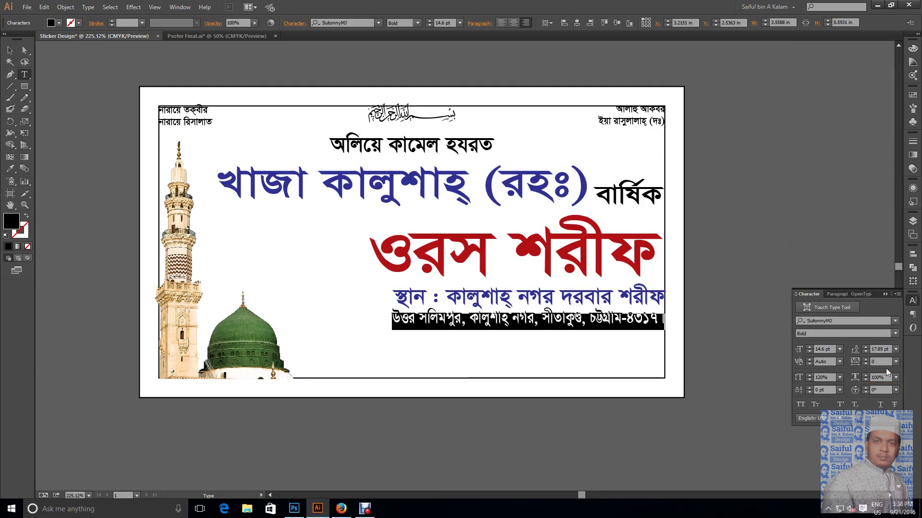
click(10, 50)
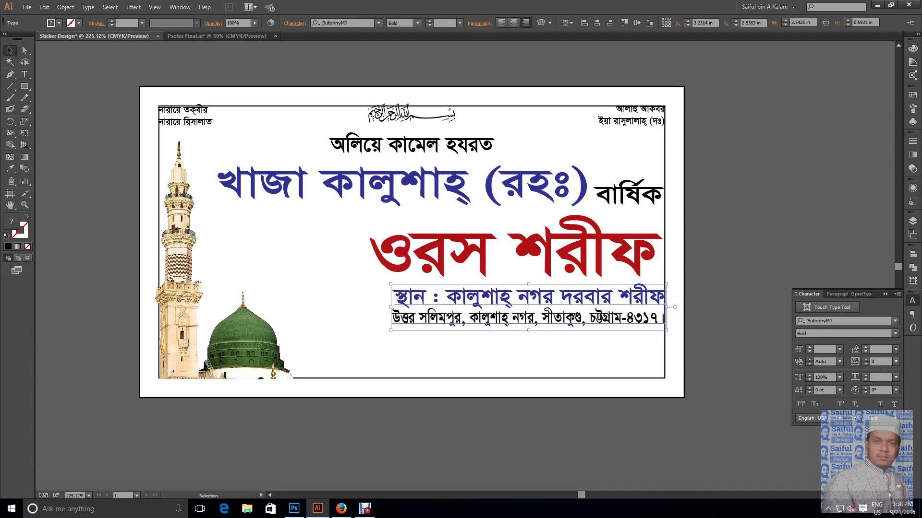
key(ctrl+shift+a)
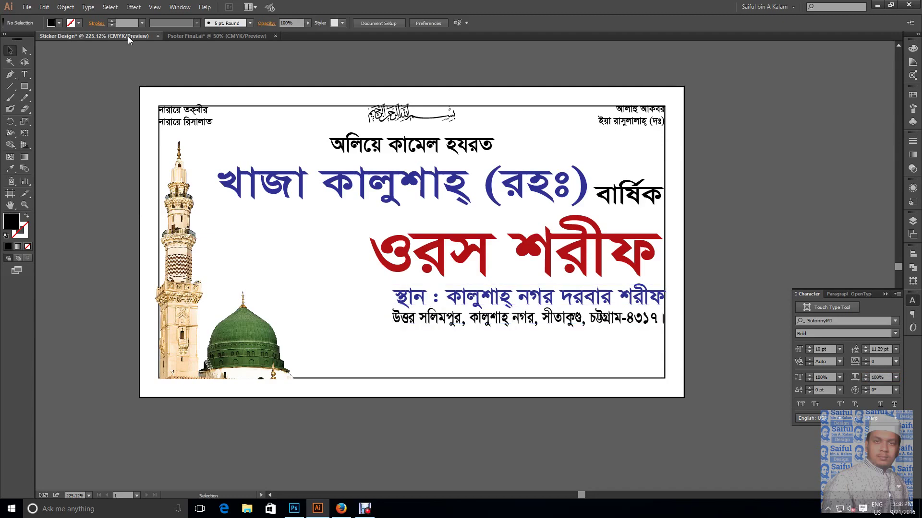
Copy the two-line date text from the Psoter Final poster
click(216, 36)
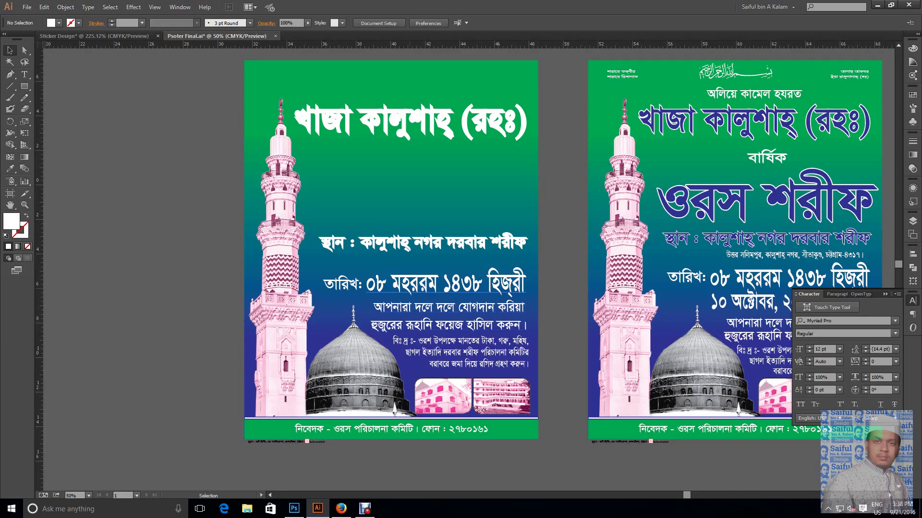
click(446, 286)
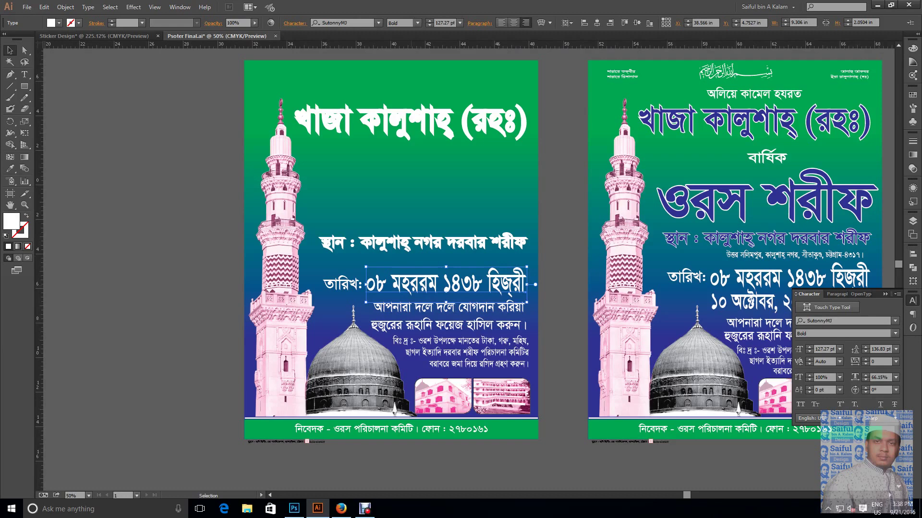
click(691, 283)
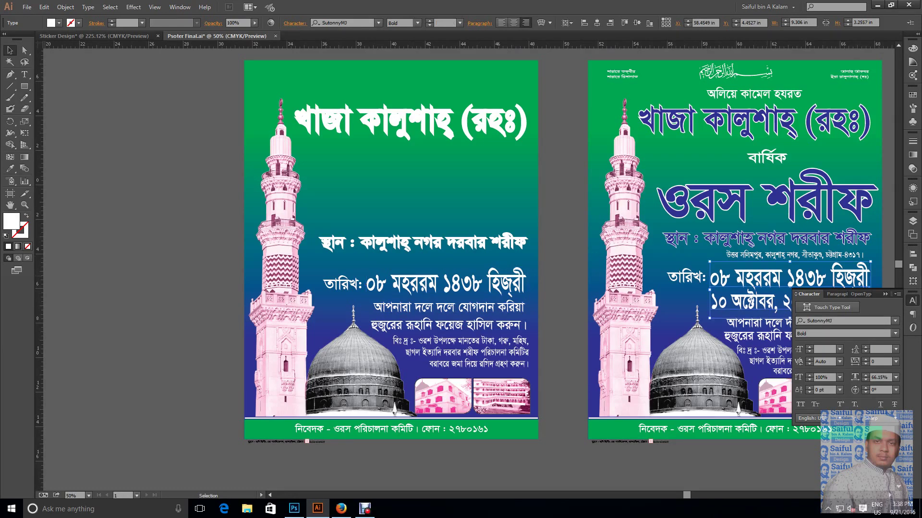
key(Delete)
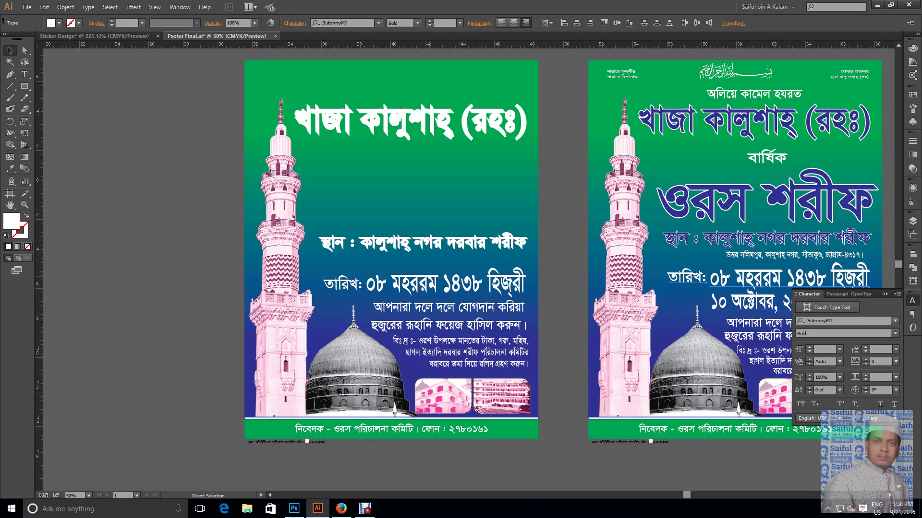
Paste the date lines below the sticker artboard, shrink them, and start saving as Sticker Design.ai
click(144, 36)
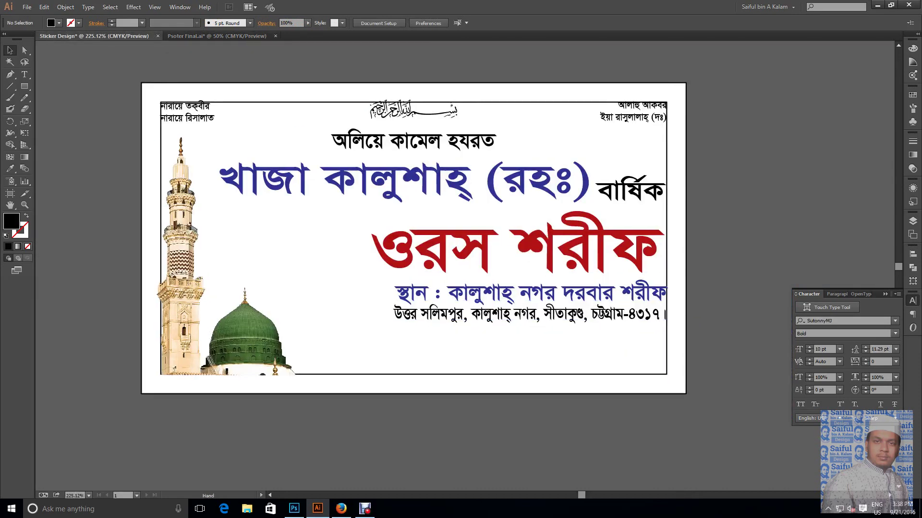
drag(413, 288, 492, 53)
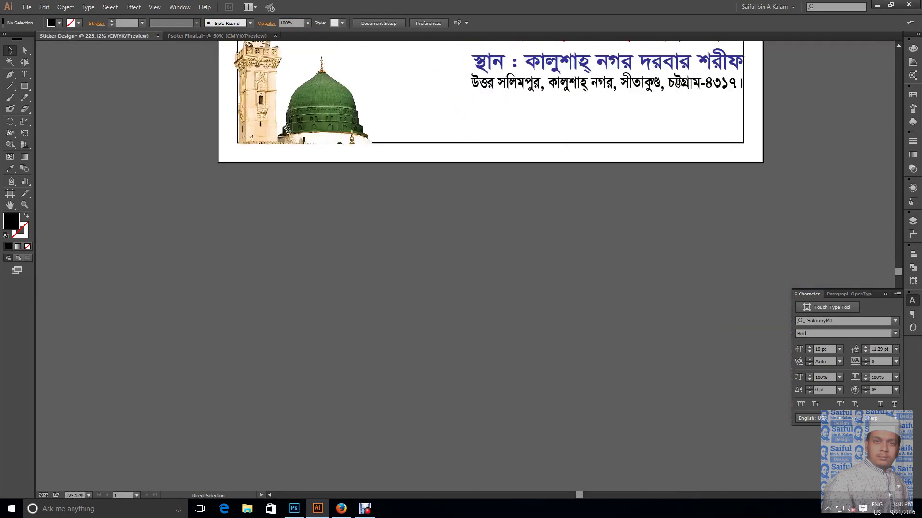
key(ctrl+v)
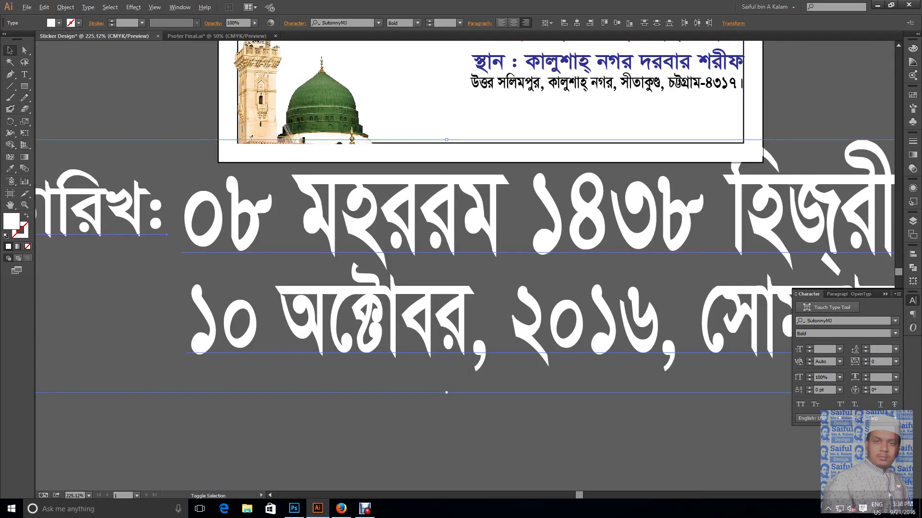
drag(447, 140, 319, 410)
key(ctrl+shift+a)
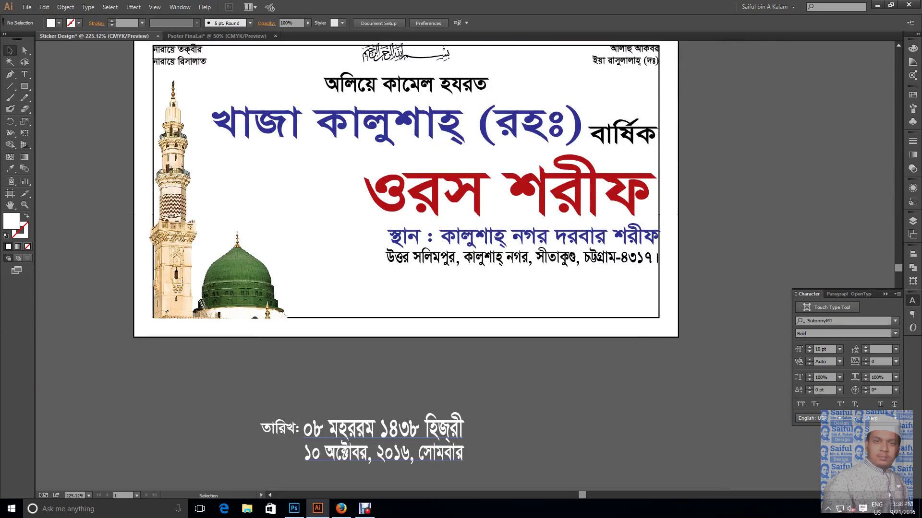
key(ctrl+s)
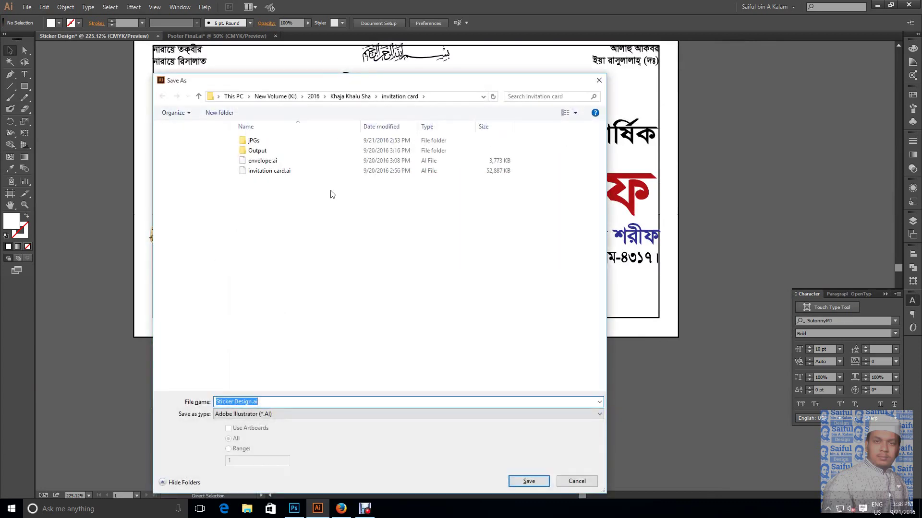
click(345, 97)
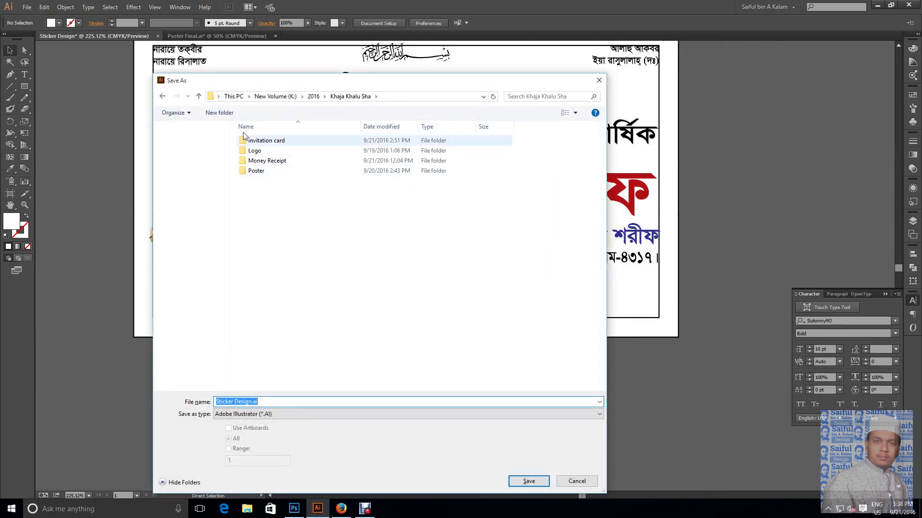
click(220, 112)
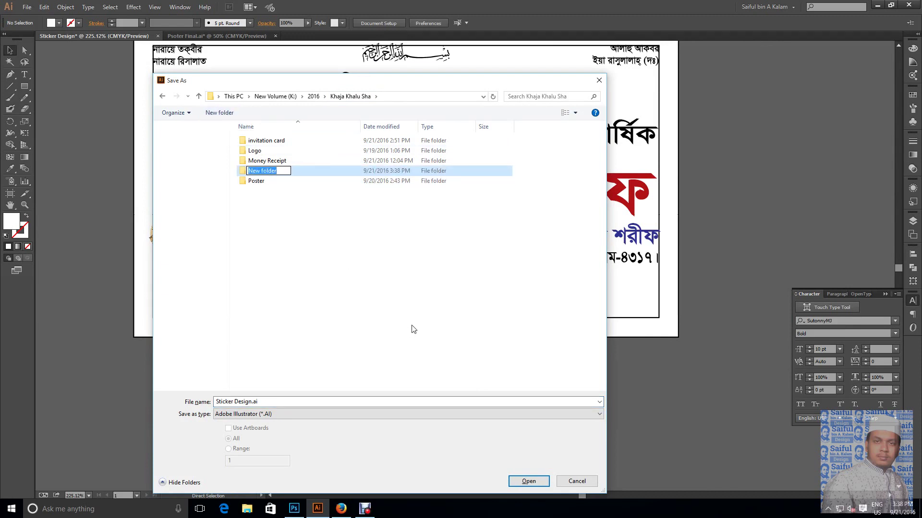
text(Sticker Des)
text(ign)
key(Return)
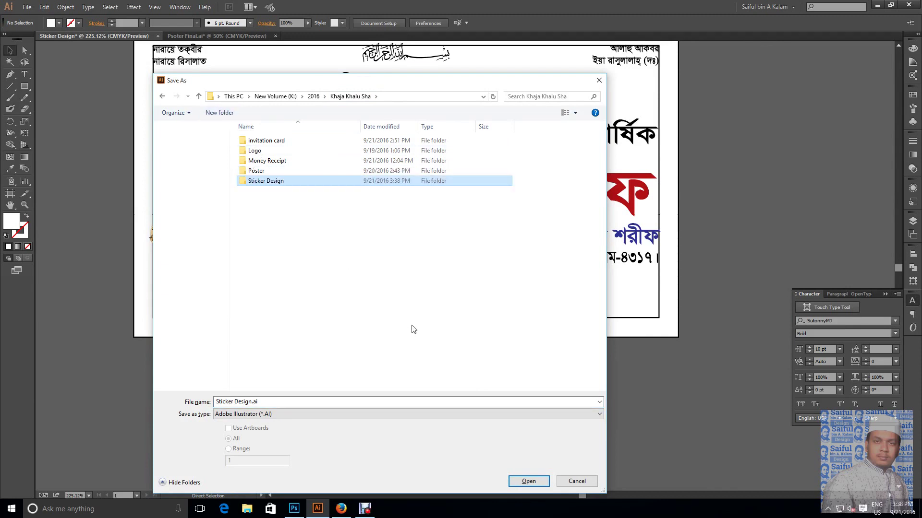
key(Return)
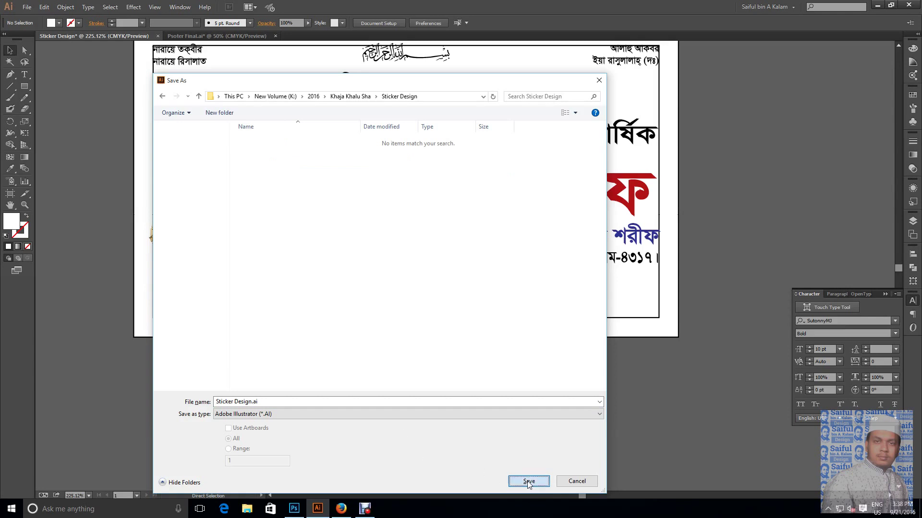
click(526, 481)
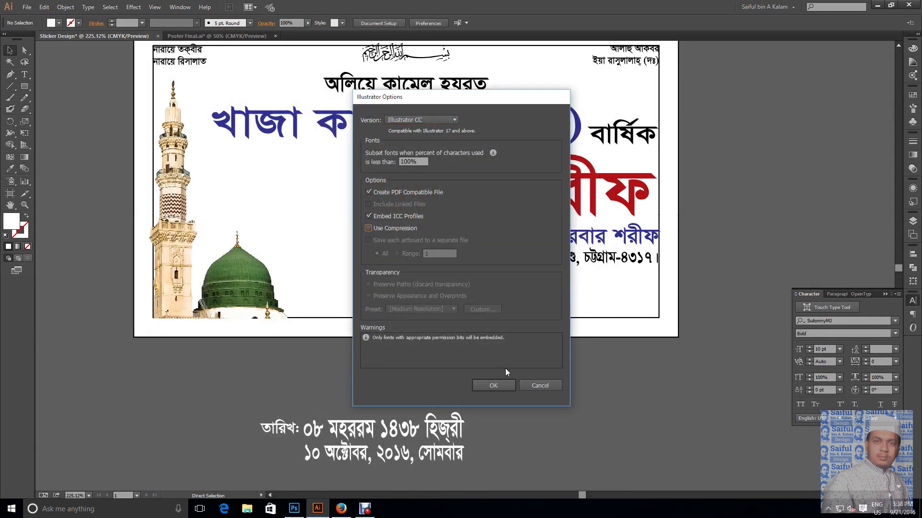
click(494, 386)
Add the label তারিখঃ in front of the date text below the artboard
click(278, 428)
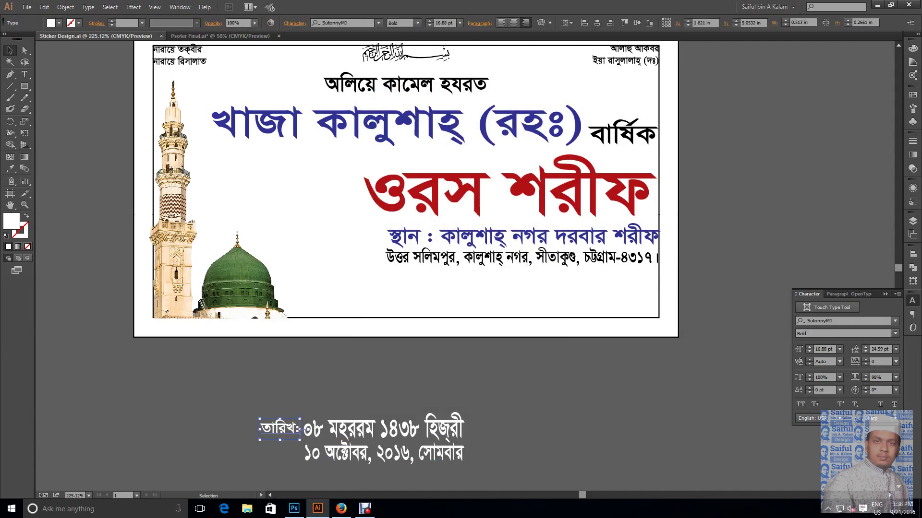
drag(464, 463, 845, 480)
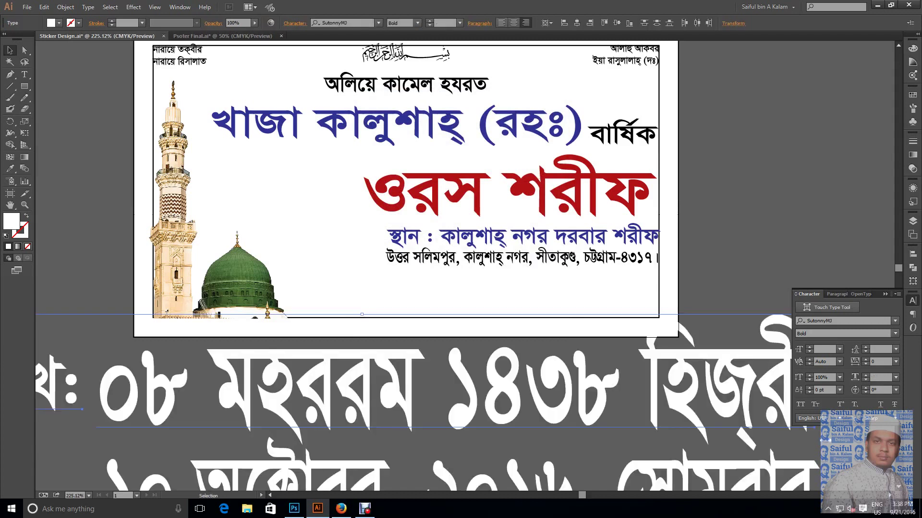
key(ctrl+z)
key(ctrl+shift+a)
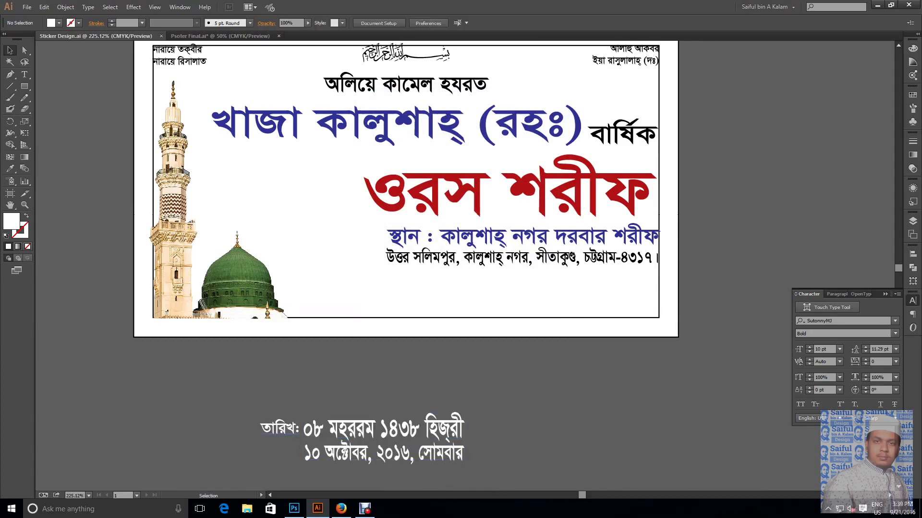
click(278, 428)
key(Delete)
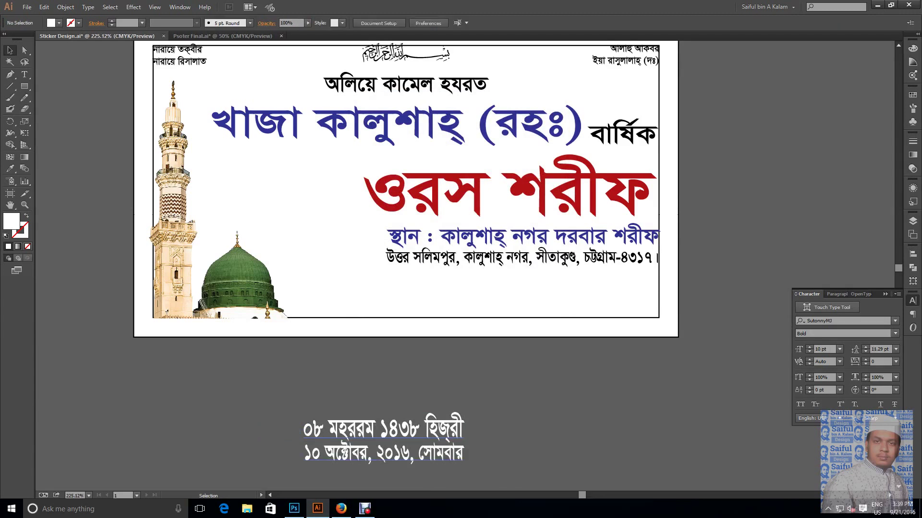
key(t)
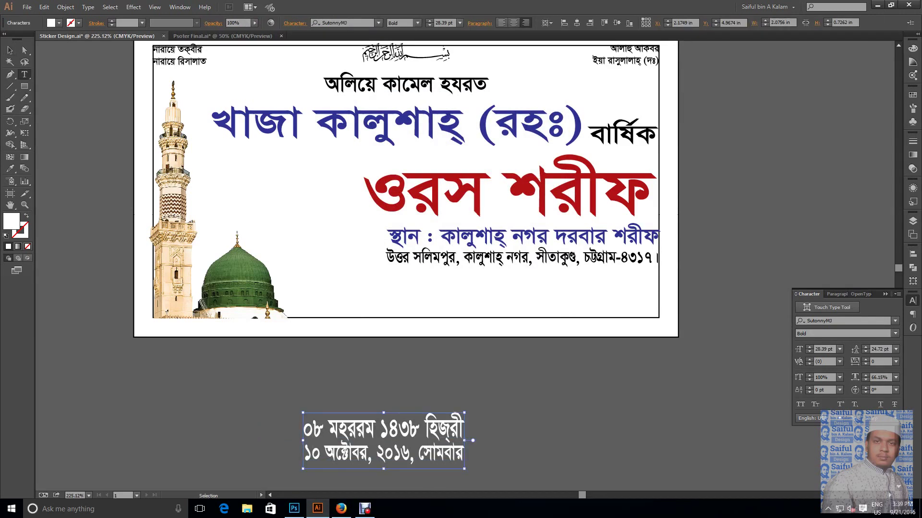
text(তারিখঃ)
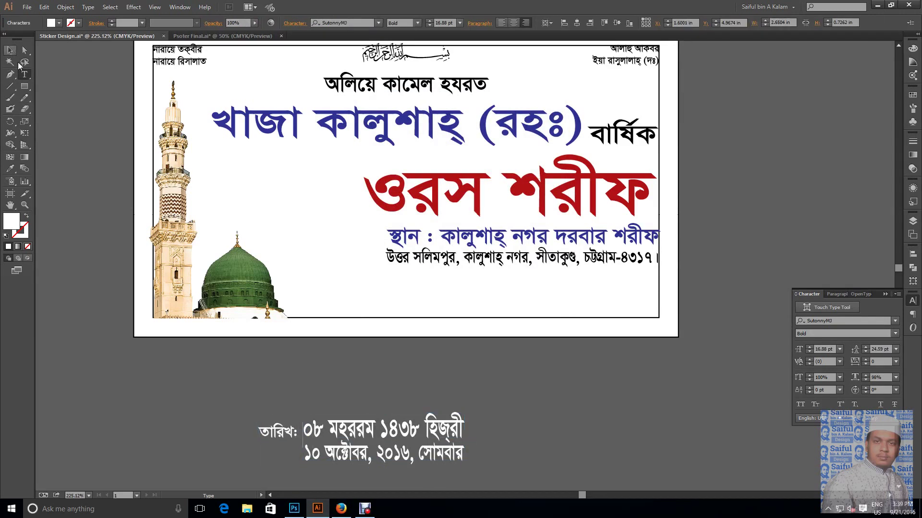
Match the date text's style to the তারিখঃ label with the Eyedropper
key(ctrl+shift+End)
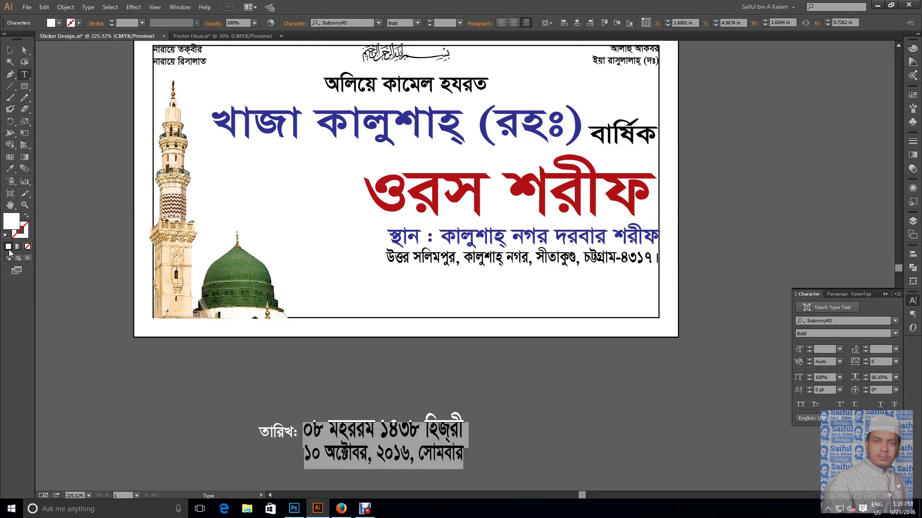
click(10, 168)
click(277, 432)
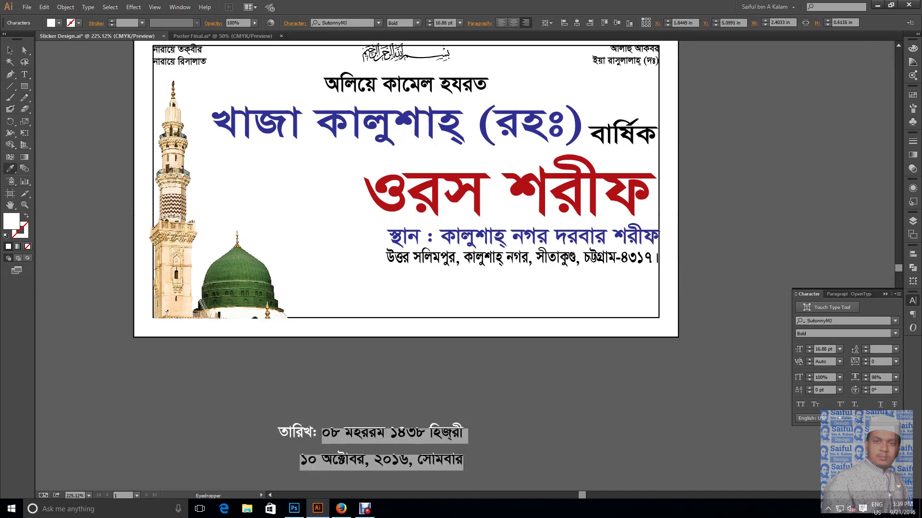
click(11, 50)
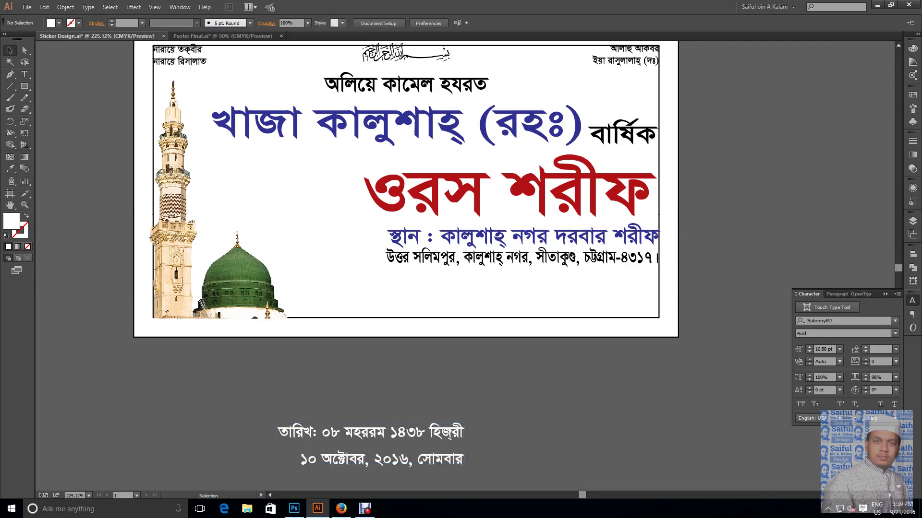
Join the two date lines into one line separated by a comma
key(t)
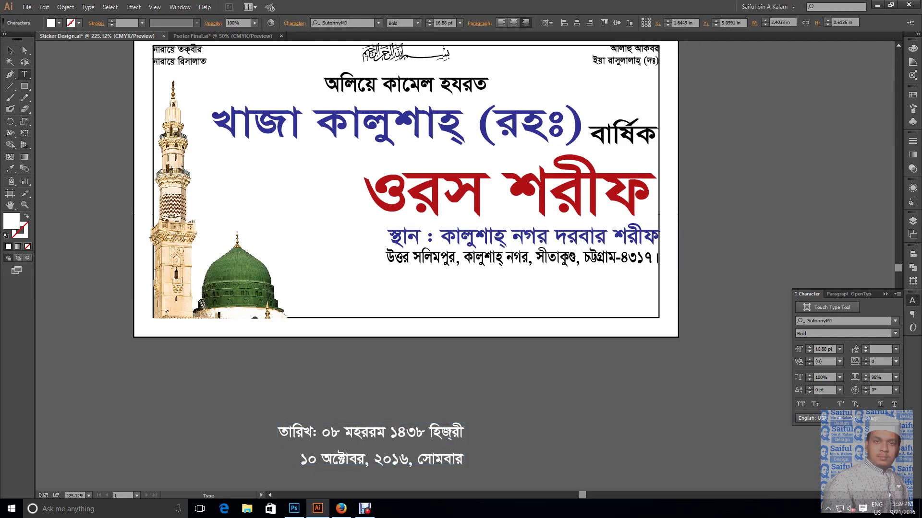
key(BackSpace)
key(Return)
click(9, 51)
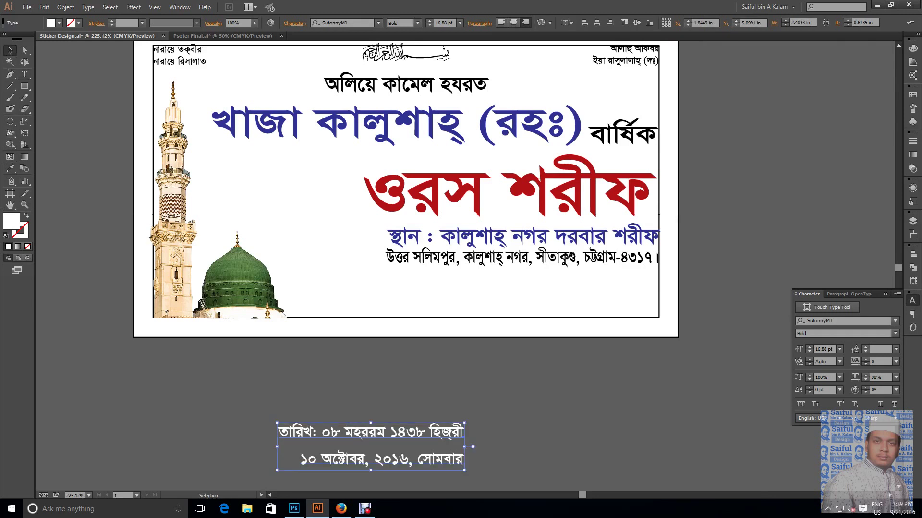
key(t)
key(BackSpace)
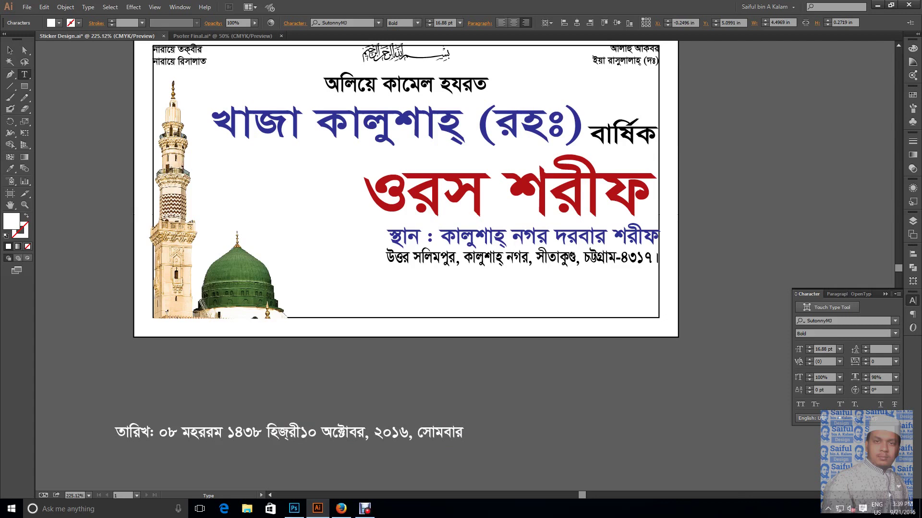
text(,)
click(10, 50)
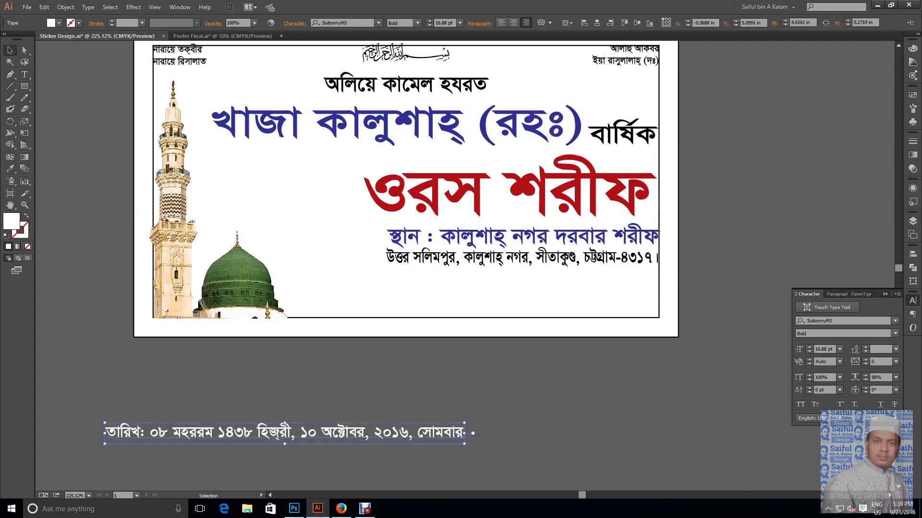
Set the date text fill to black (K=100)
click(912, 48)
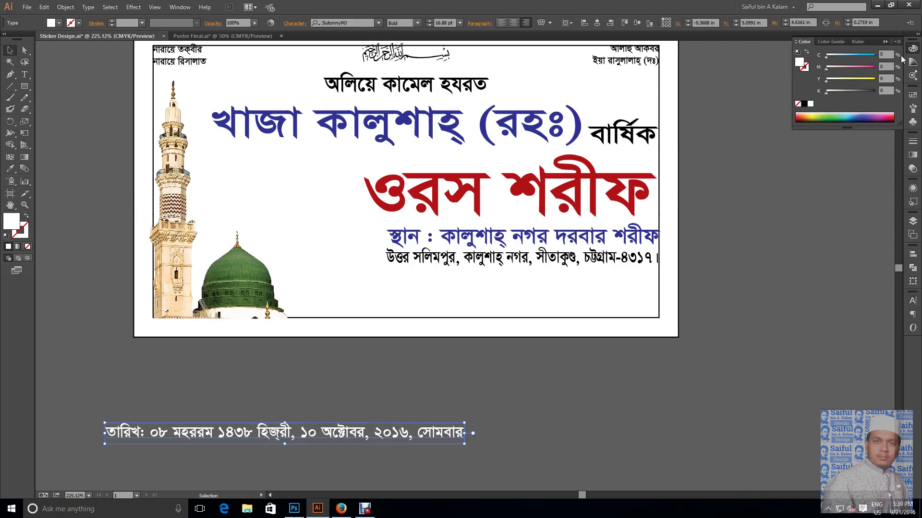
drag(845, 91, 874, 92)
key(ctrl+shift+a)
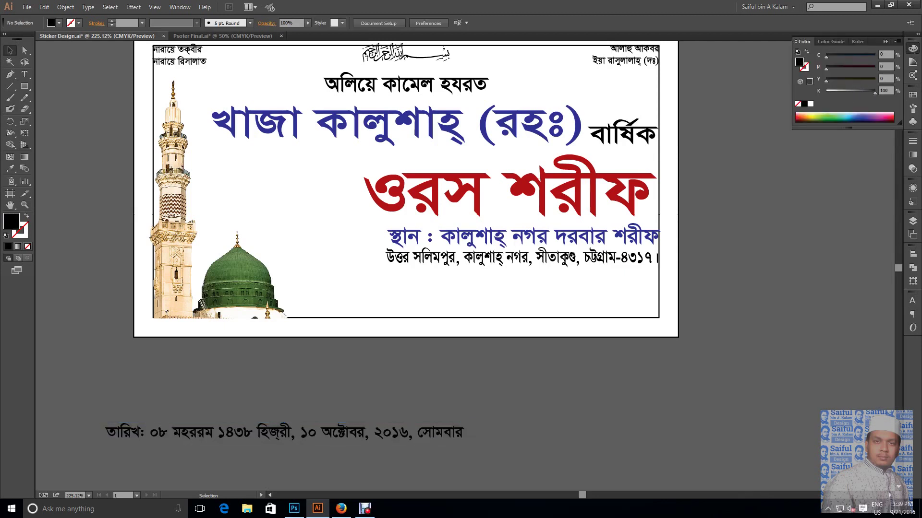
Move the date line onto the sticker below the address and scale it to about 12.85 pt
drag(458, 435, 652, 282)
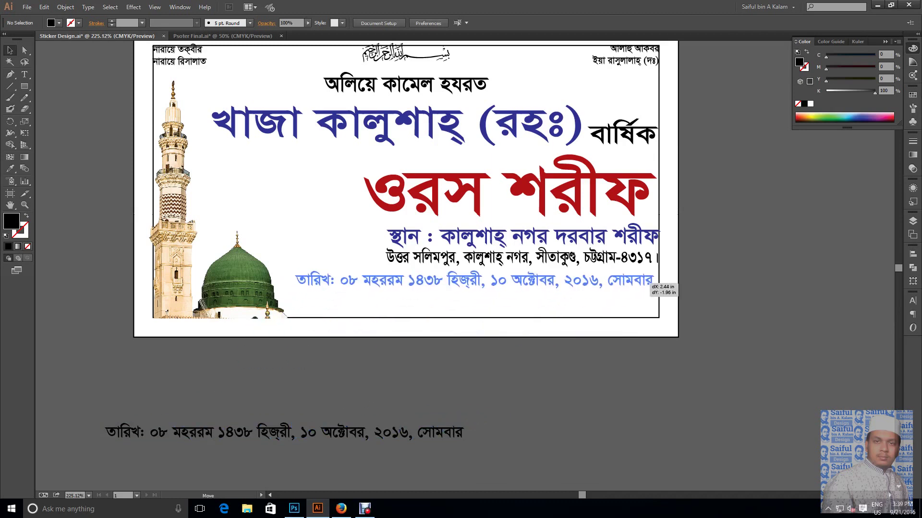
drag(651, 281, 655, 282)
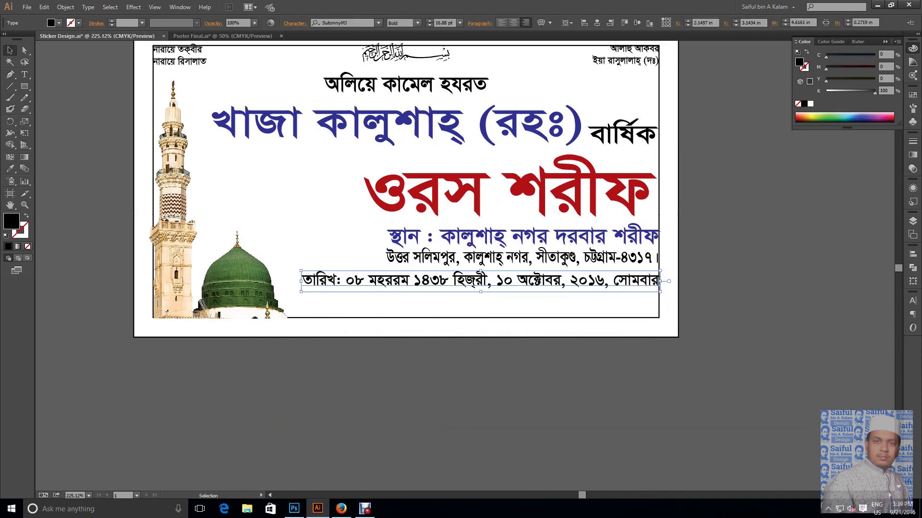
drag(301, 271, 387, 276)
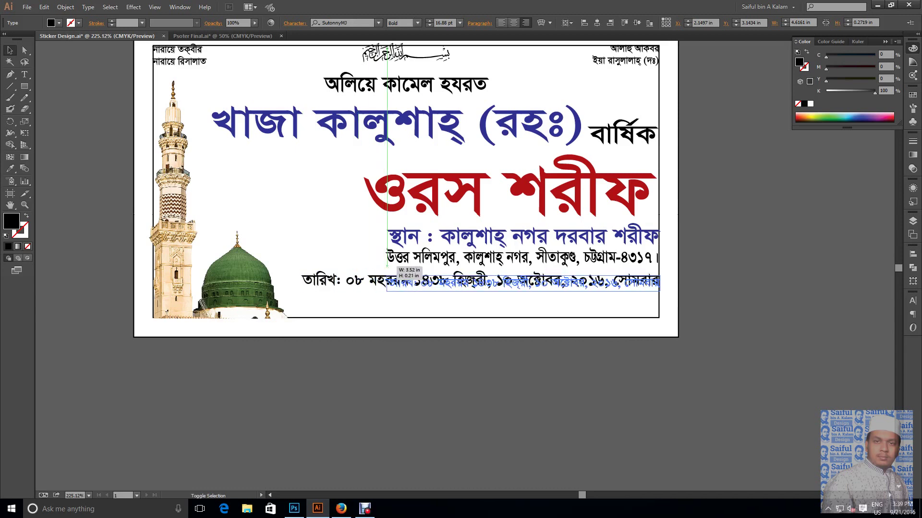
drag(387, 276, 387, 277)
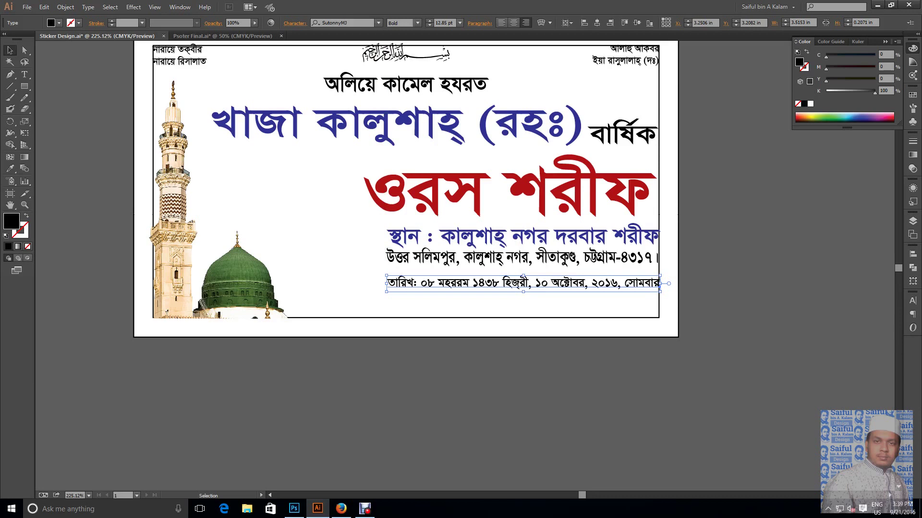
key(Up)
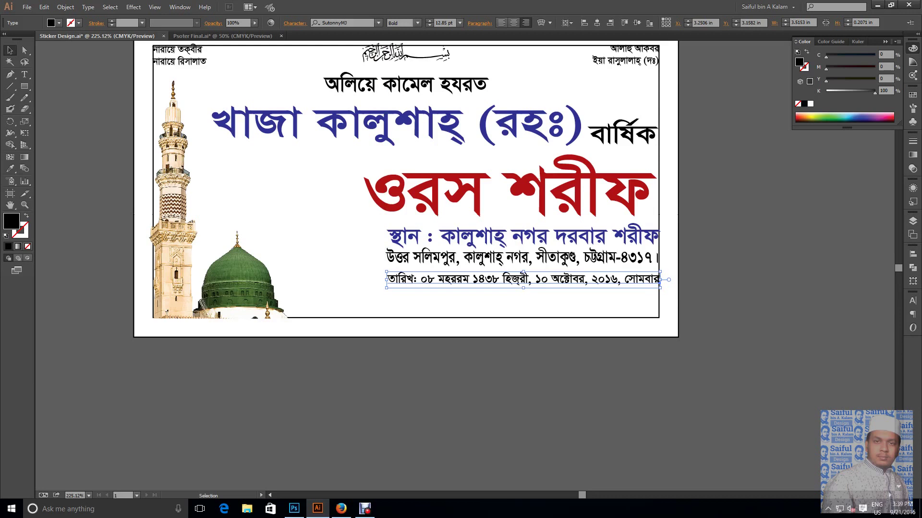
key(ctrl+shift+a)
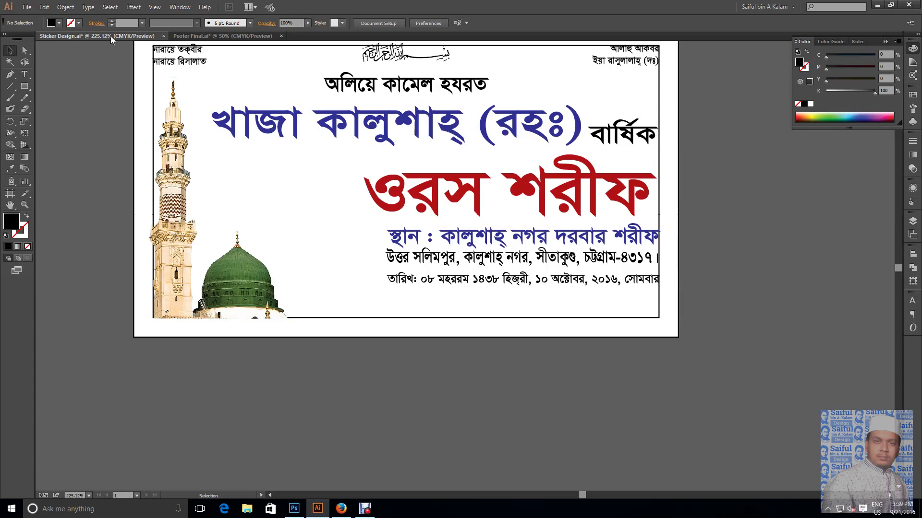
Cut the three-line বিঃদ্রঃ notice from the right poster in Psoter Final.ai, then return to Sticker Design
click(221, 36)
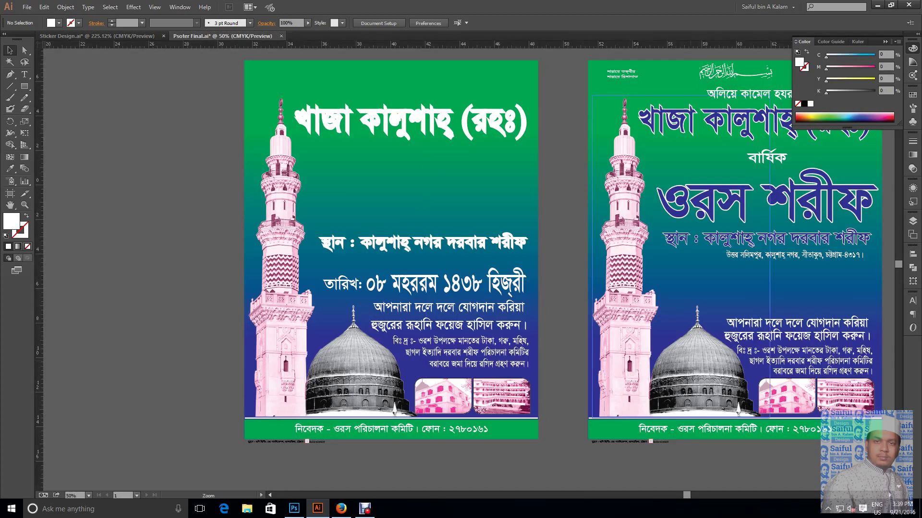
key(space)
drag(480, 288, 302, 216)
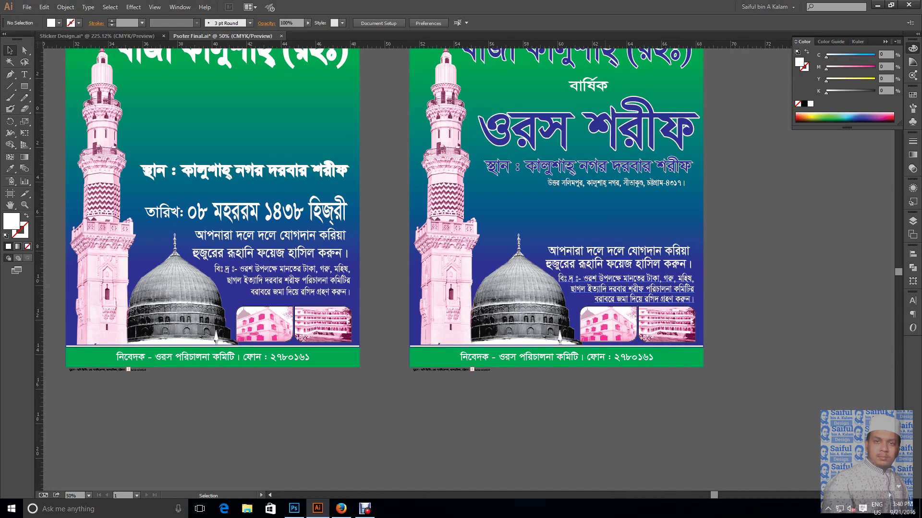
click(624, 288)
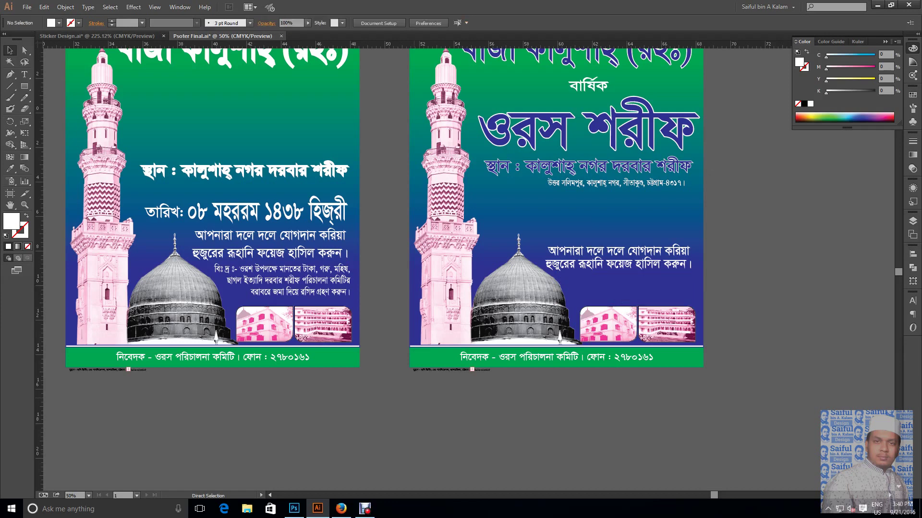
click(91, 36)
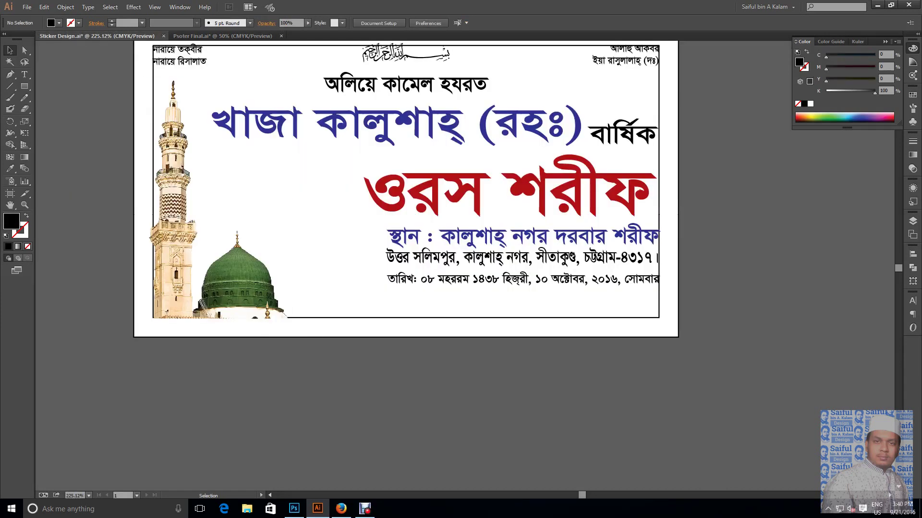
Paste the notice into the sticker below the artboard and shrink it
key(ctrl+v)
drag(455, 265, 434, 404)
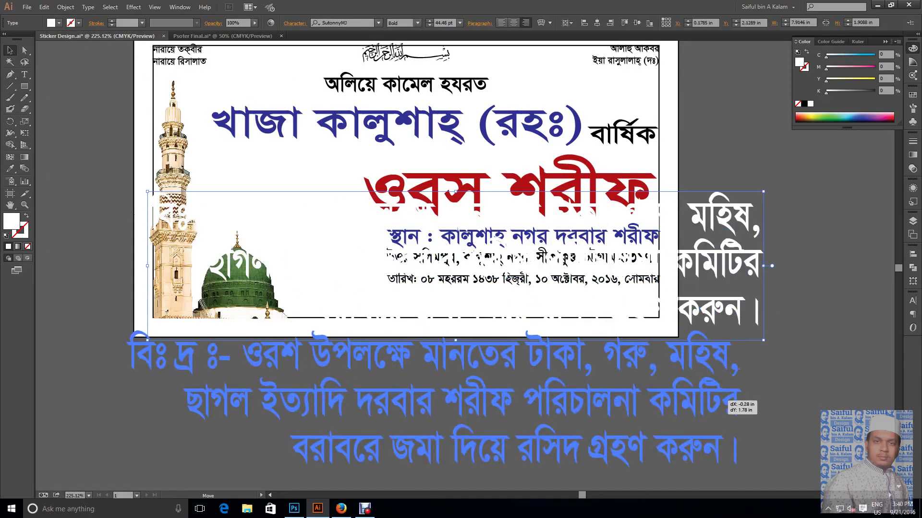
drag(742, 331, 572, 371)
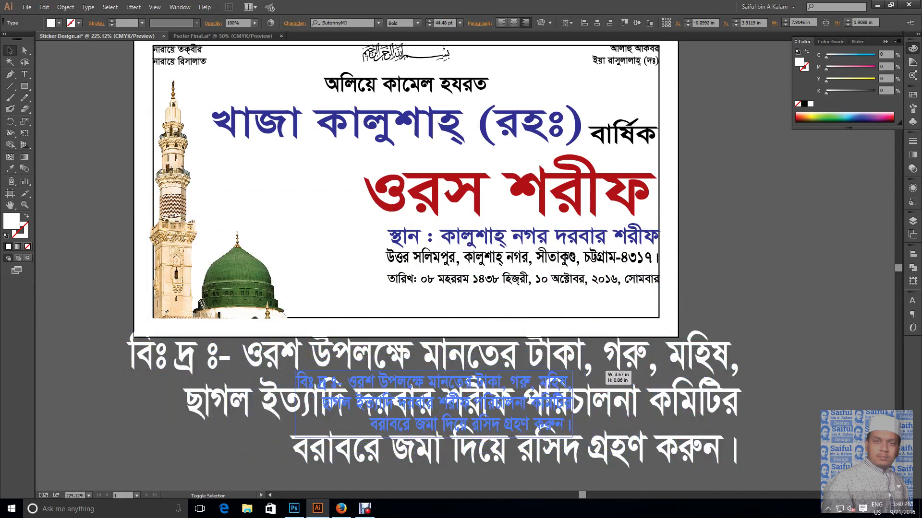
key(ctrl+shift+a)
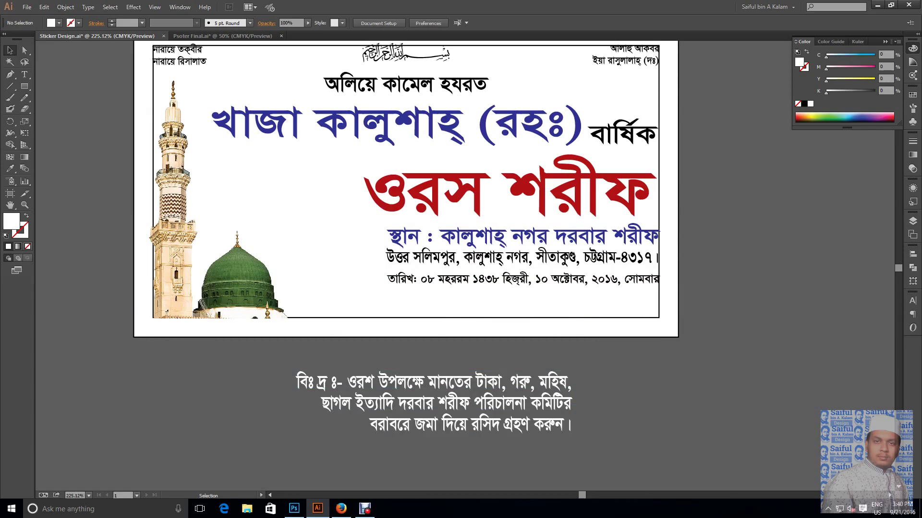
Set the notice fill to black (K=100) and park it just below the artboard
drag(642, 345, 566, 380)
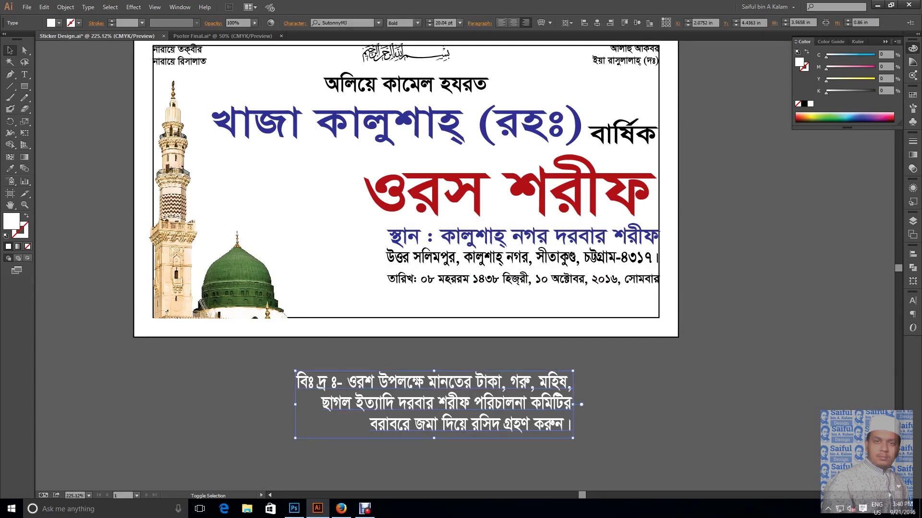
mouse_move(573, 437)
mouse_down()
mouse_move(451, 409)
mouse_move(659, 331)
mouse_move(658, 314)
mouse_up()
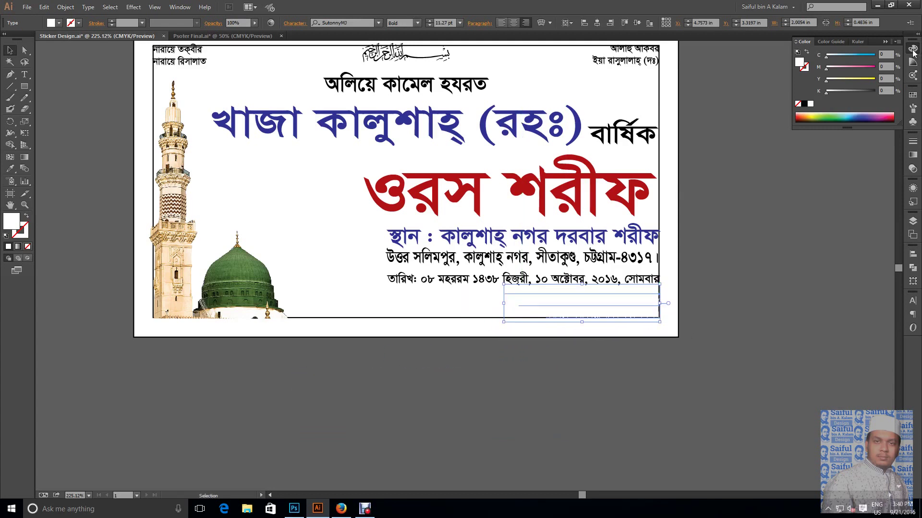
drag(828, 89, 915, 107)
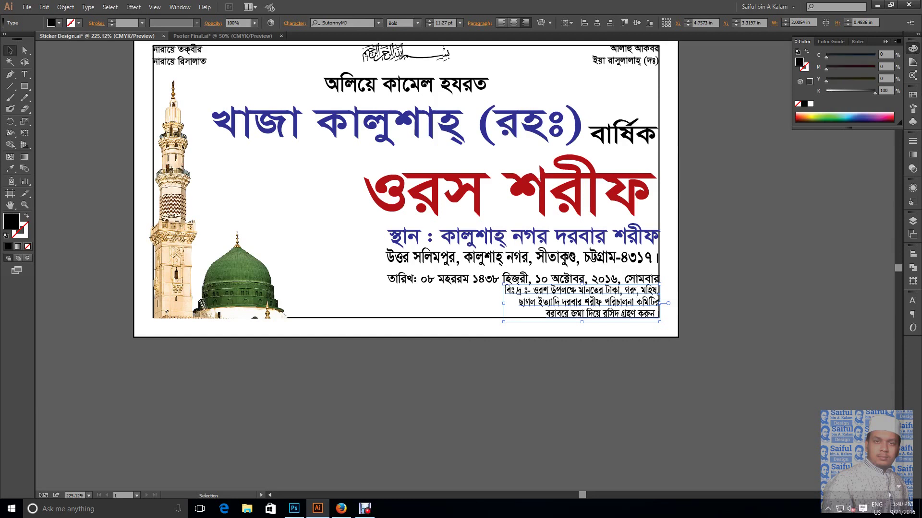
drag(658, 314, 515, 393)
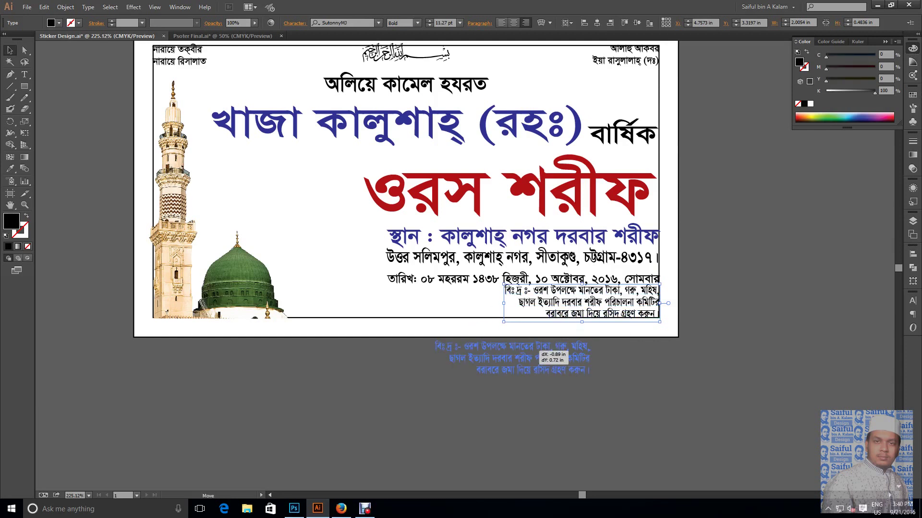
click(552, 432)
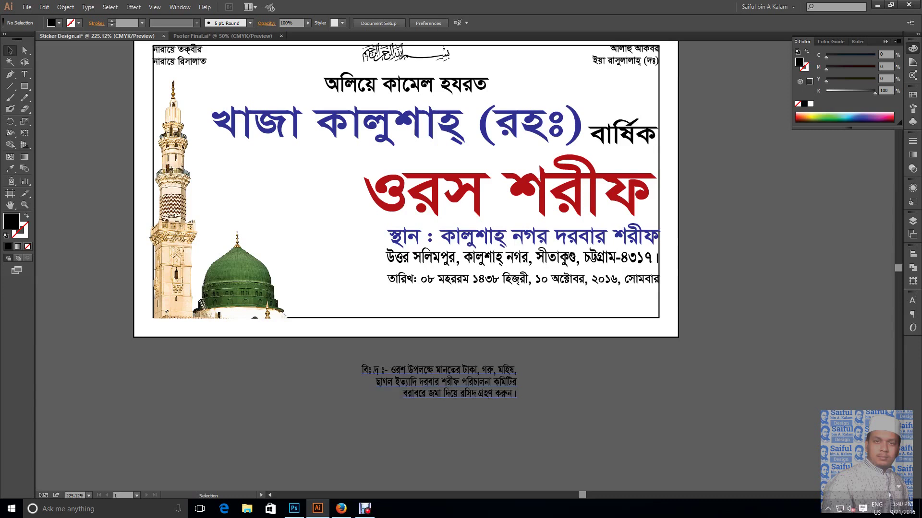
Merge the notice's lines into a single line with a space at the join
double_click(422, 382)
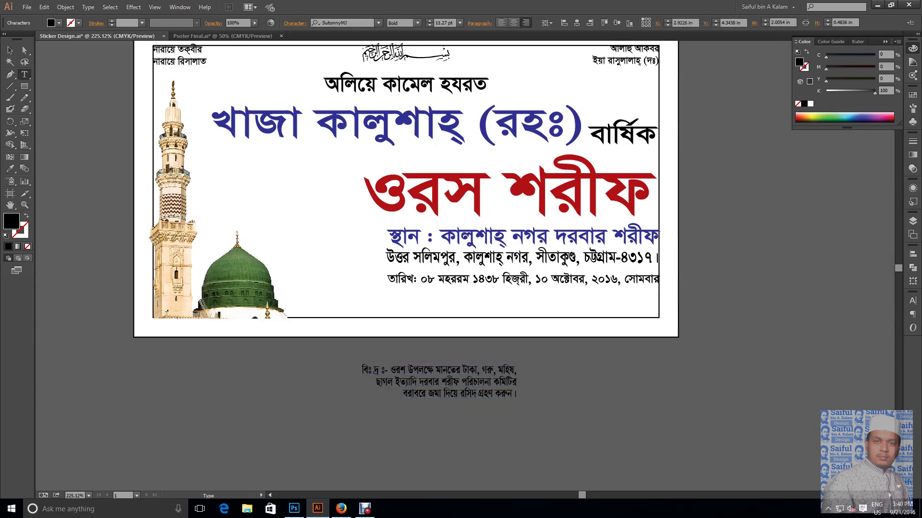
key(BackSpace)
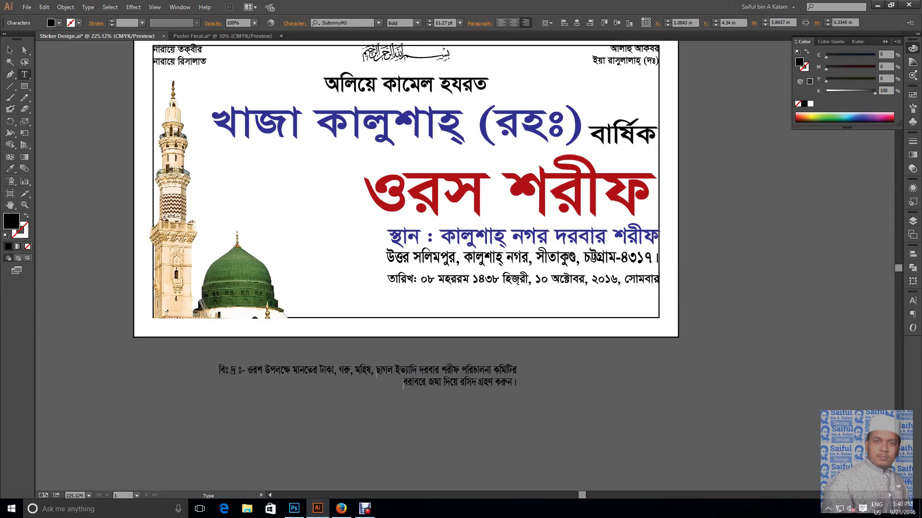
key(BackSpace)
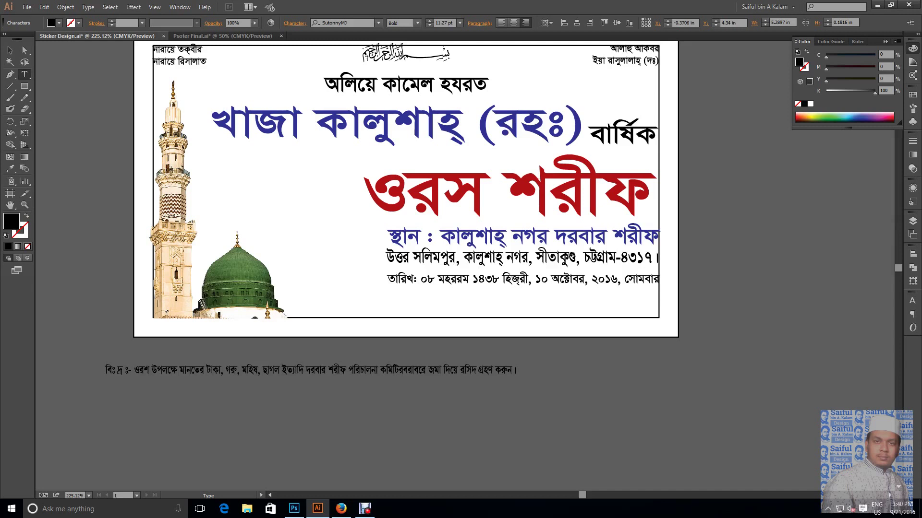
click(12, 51)
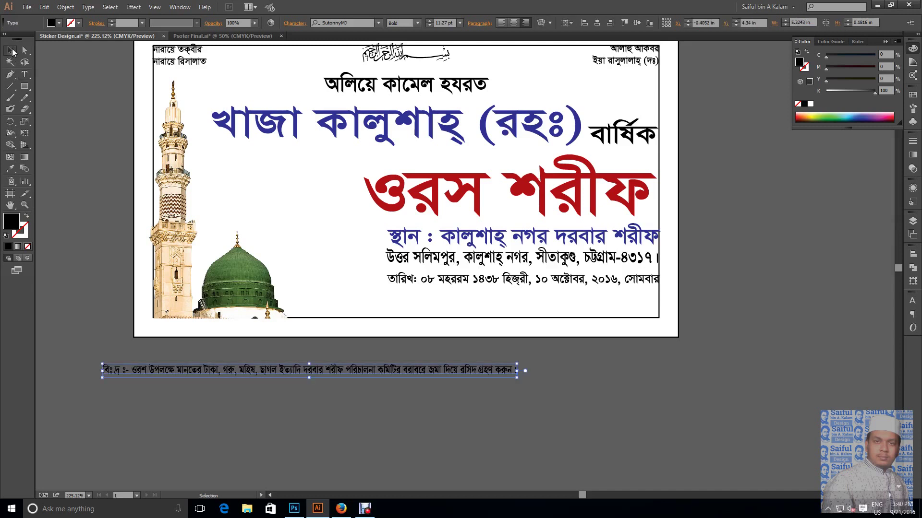
Position the notice line along the sticker's bottom right, just above the border
drag(514, 369, 658, 315)
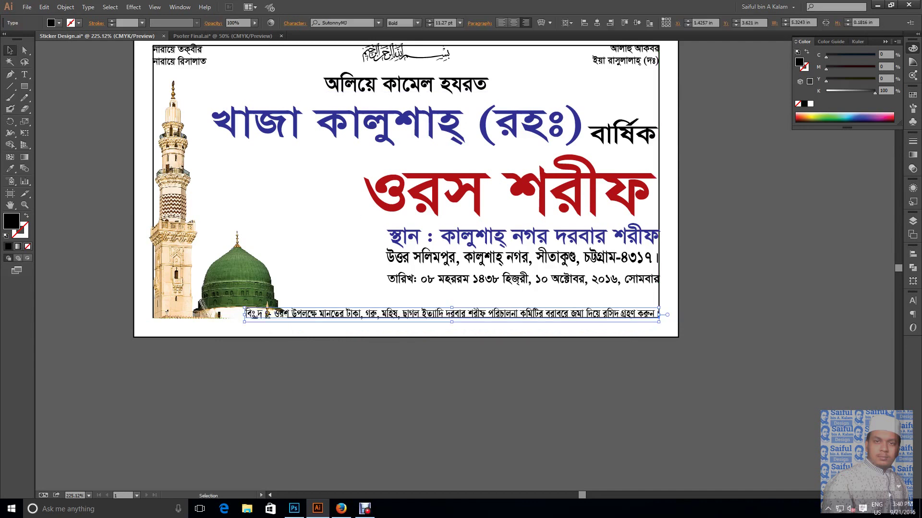
key(ctrl+shift+a)
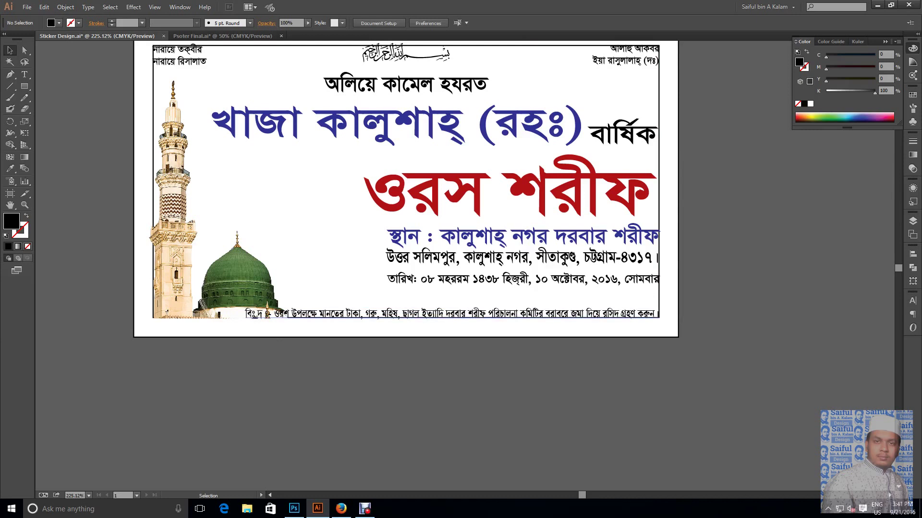
click(288, 314)
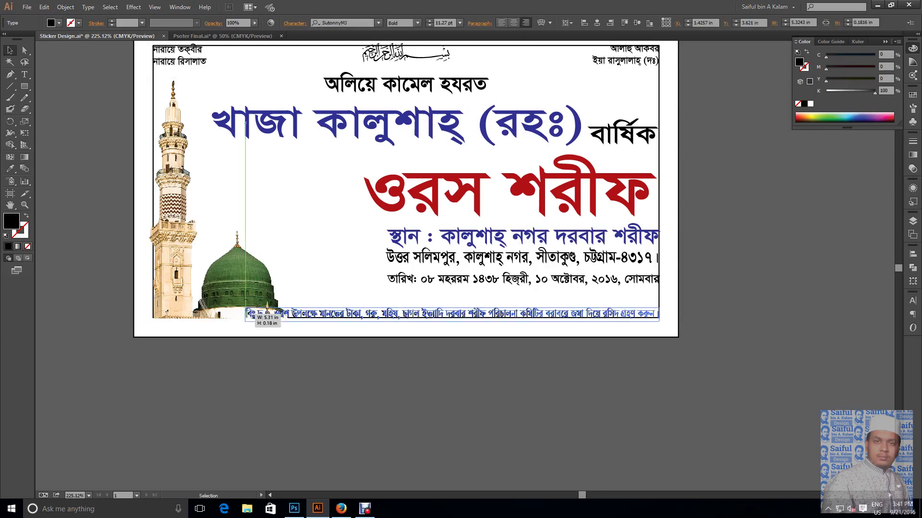
drag(288, 314, 298, 317)
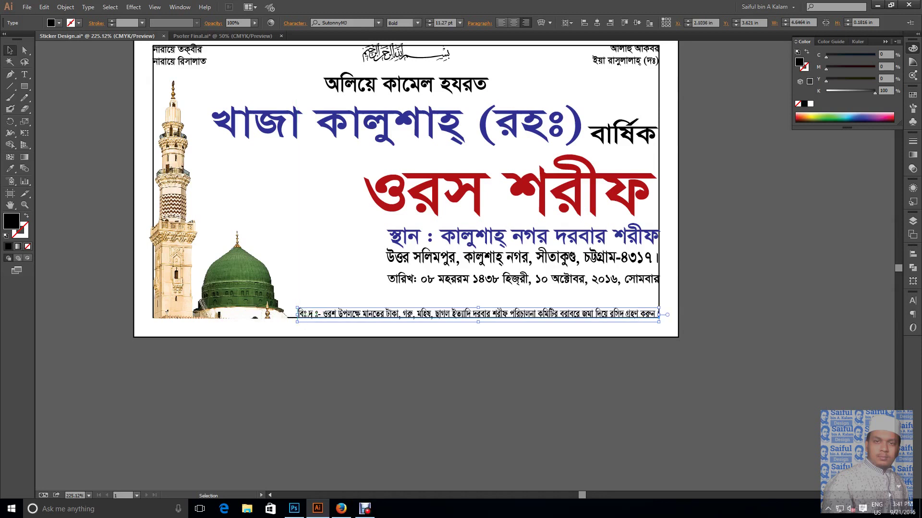
key(ctrl+shift+a)
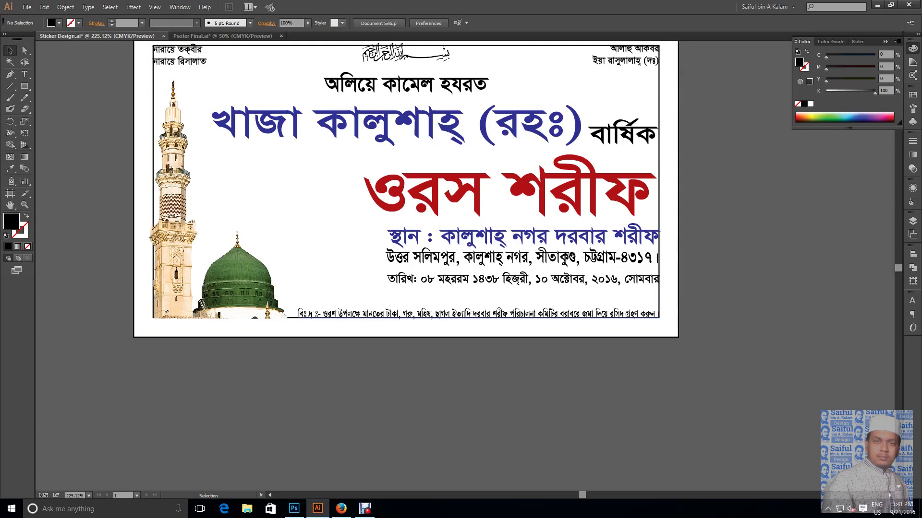
drag(475, 313, 475, 306)
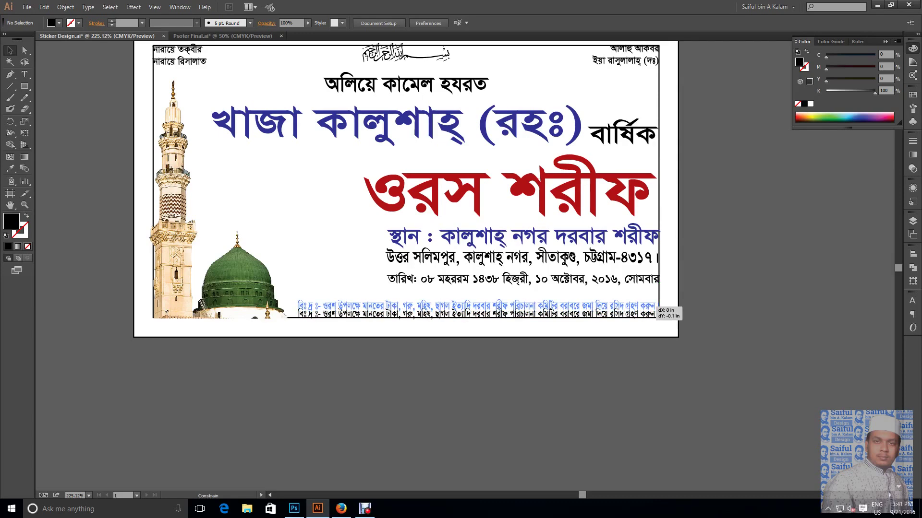
key(ctrl+1)
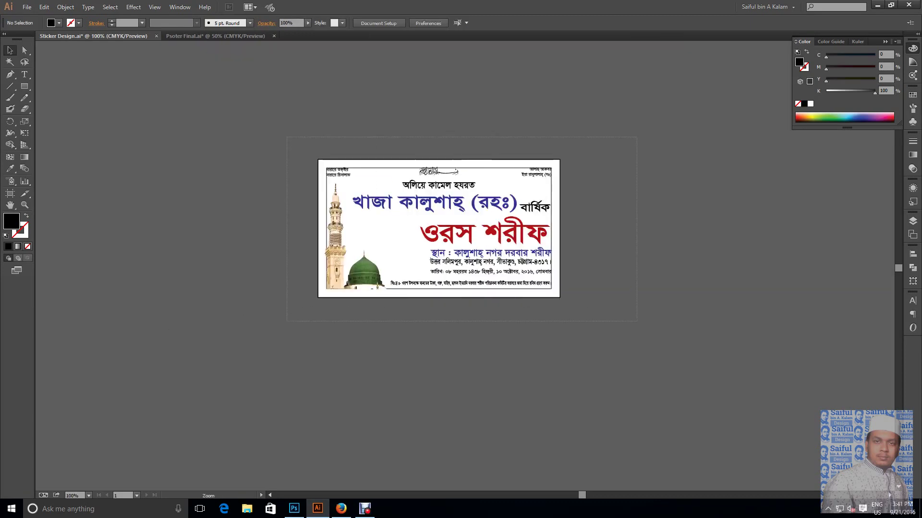
Save, then duplicate the background rectangle in front and resize it to a bottom strip
key(ctrl+0)
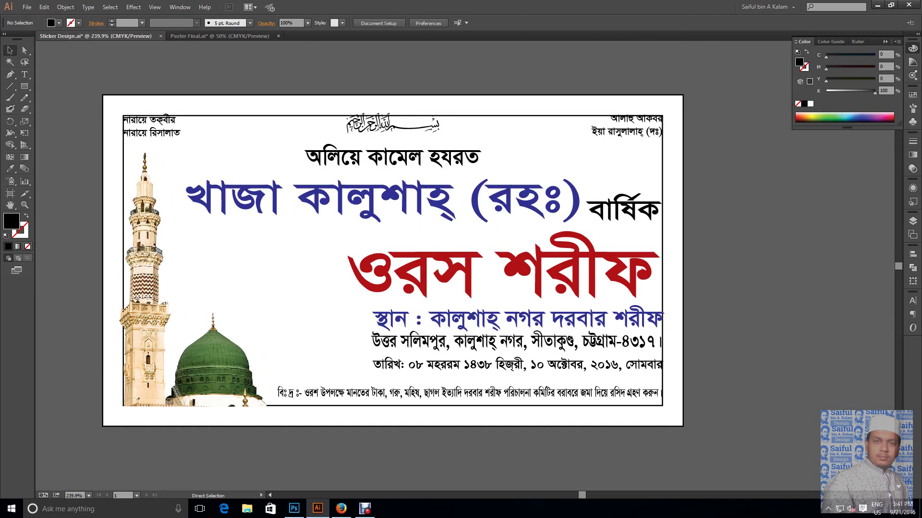
key(ctrl+s)
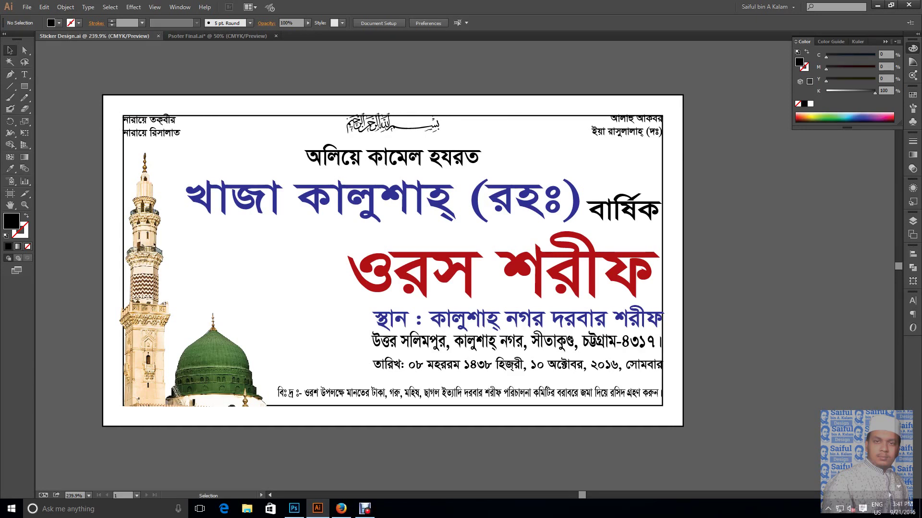
click(113, 364)
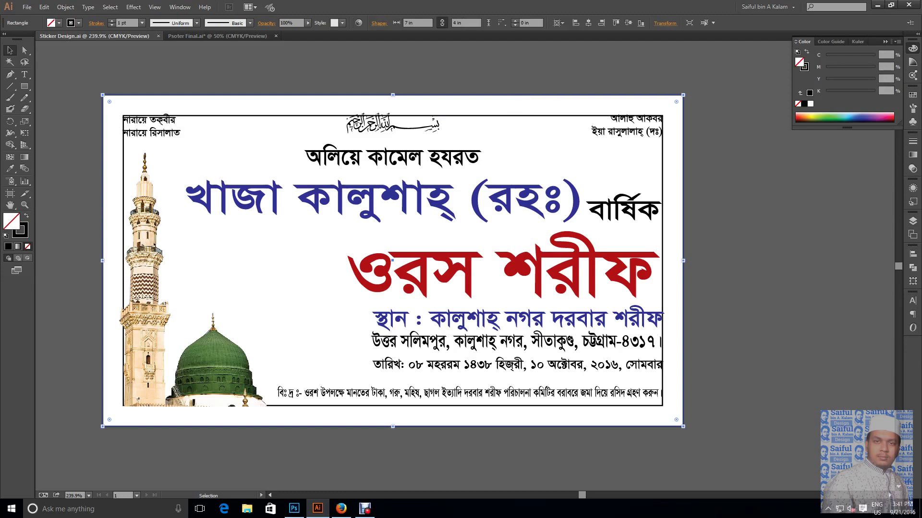
key(ctrl+shift+bracketleft)
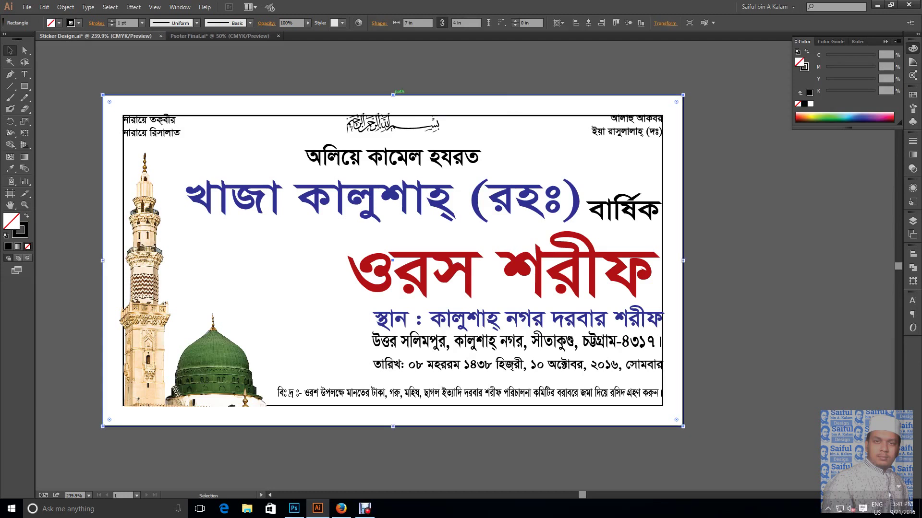
drag(392, 95, 395, 406)
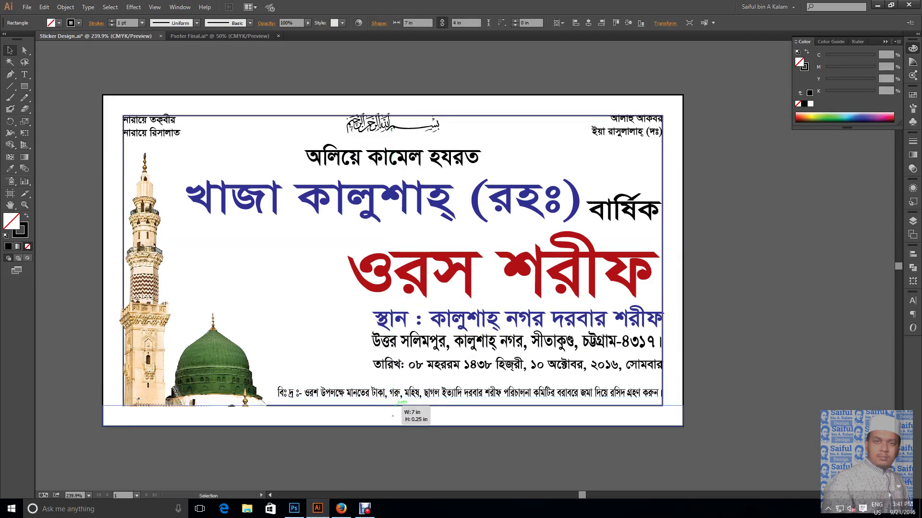
drag(395, 406, 393, 397)
Nudge the notice line up above the strip and give the strip a solid fill
click(398, 393)
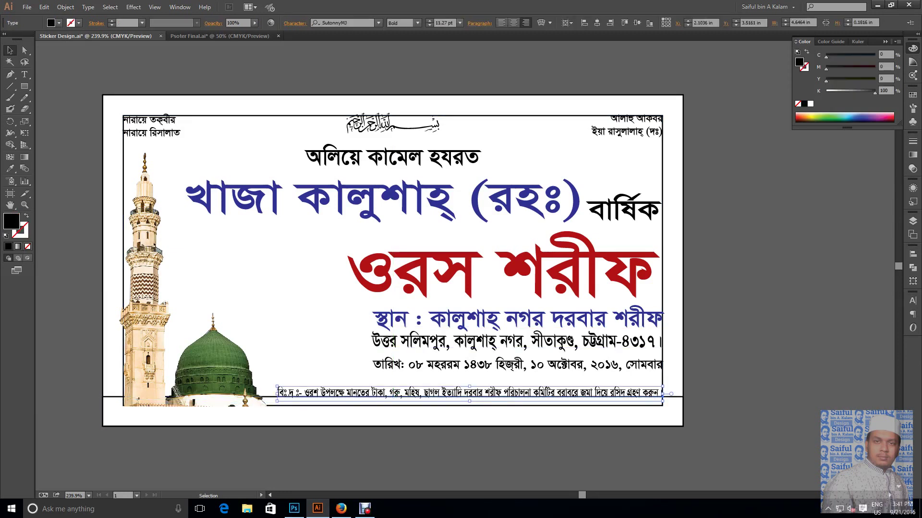
key(Up)
key(Up)
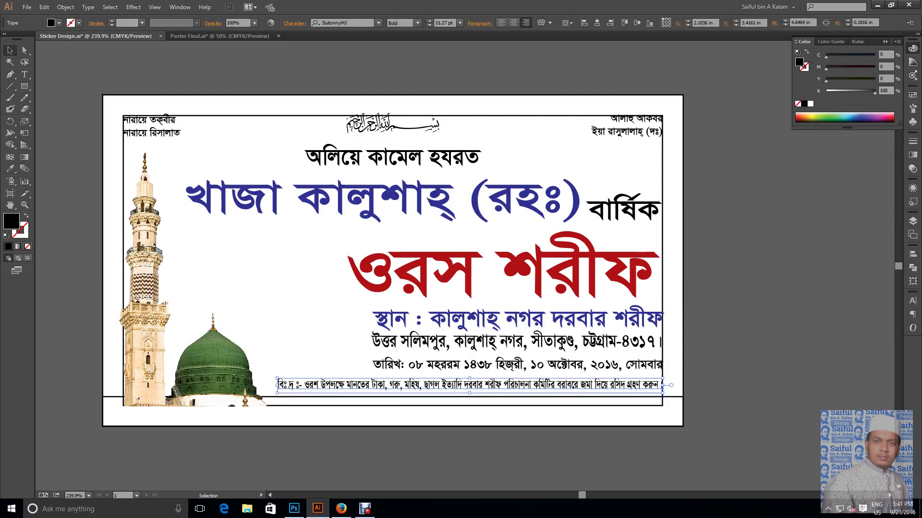
click(600, 394)
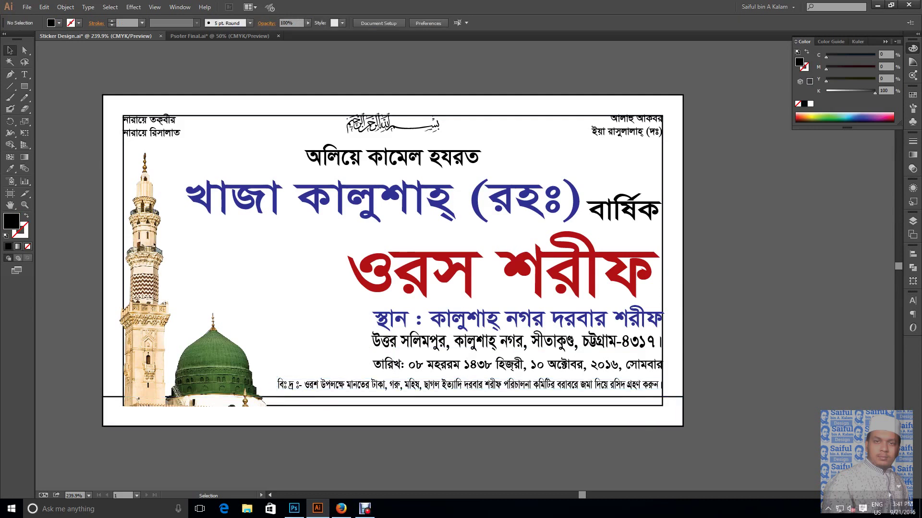
click(601, 395)
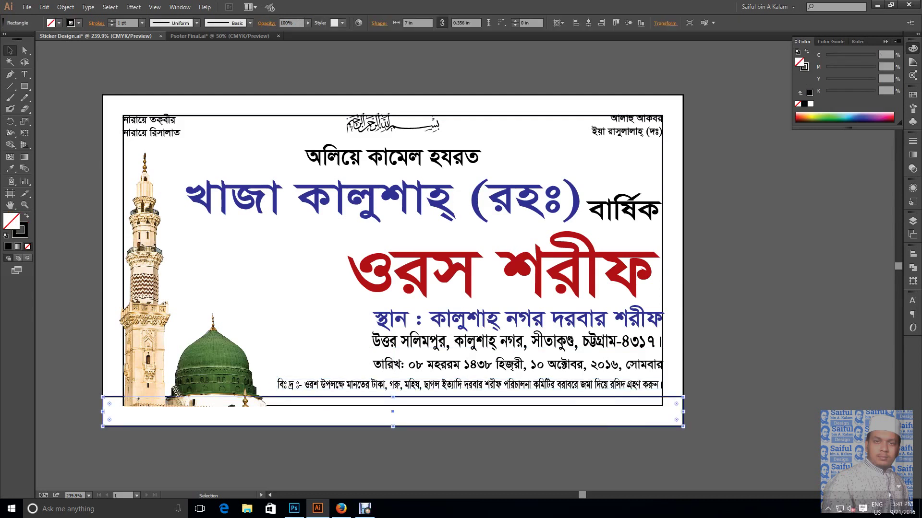
click(25, 216)
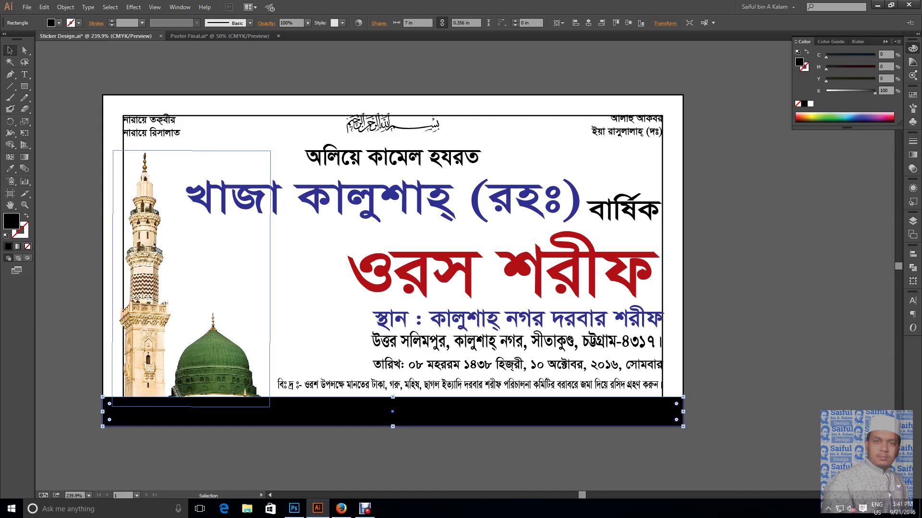
Raise the mosque image slightly above the strip
click(211, 336)
key(Up)
key(Up)
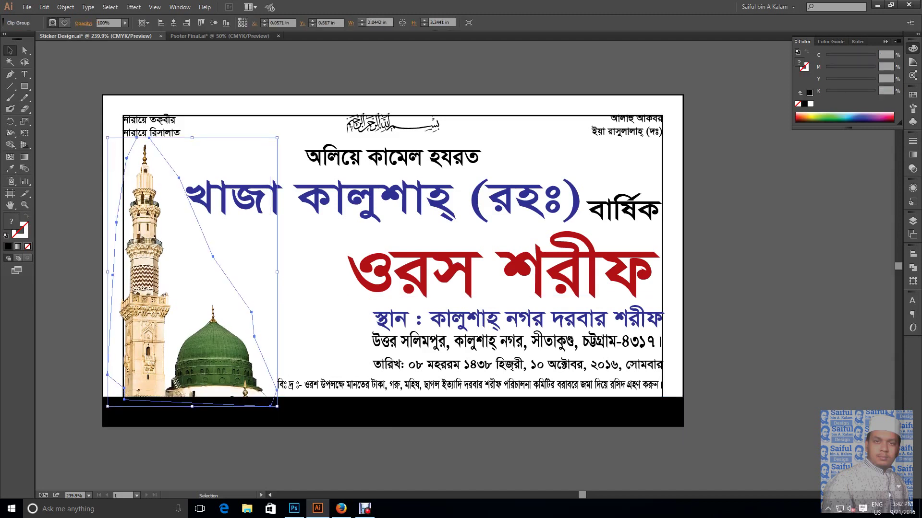
key(Up)
key(Down)
key(ctrl+shift+a)
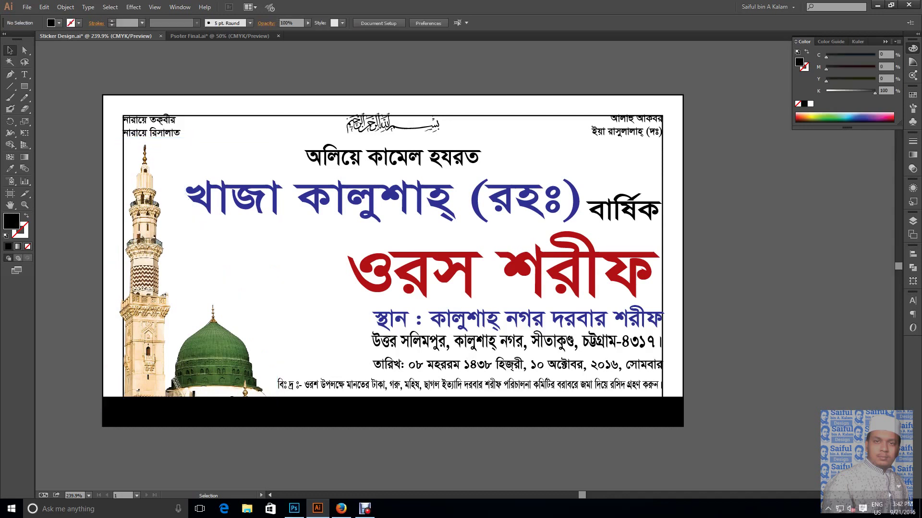
Fill the bottom strip with green (C100 Y100)
click(240, 412)
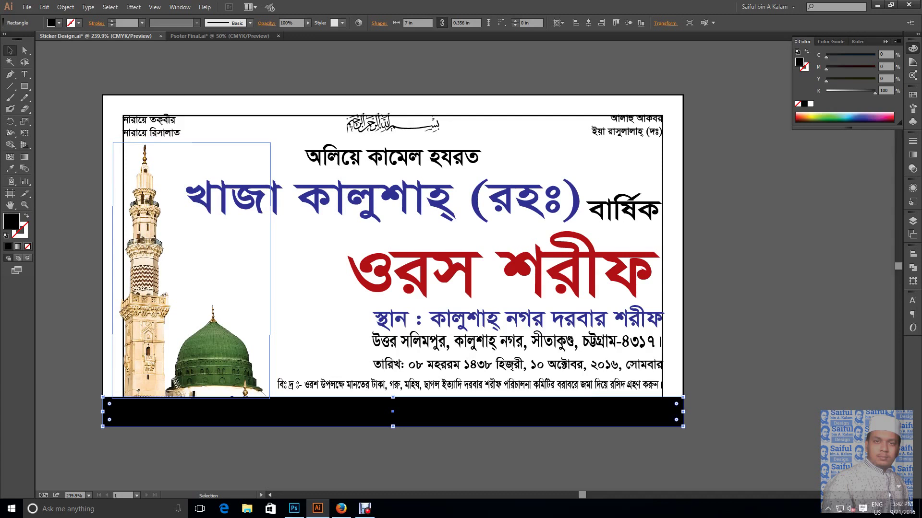
drag(874, 91, 825, 92)
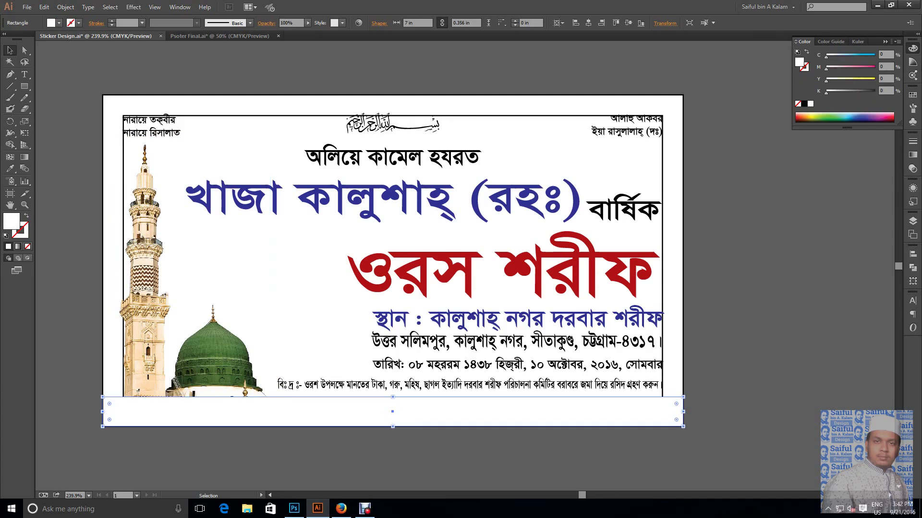
click(872, 56)
click(872, 80)
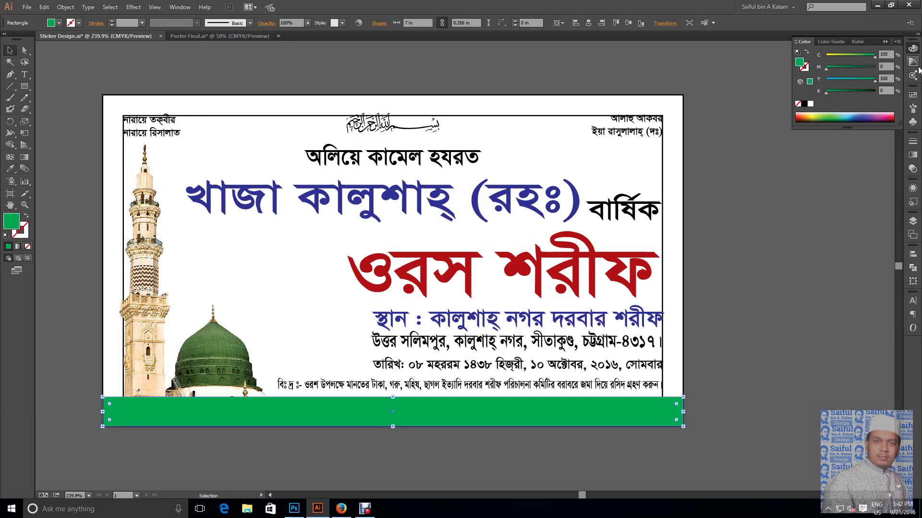
key(ctrl+shift+a)
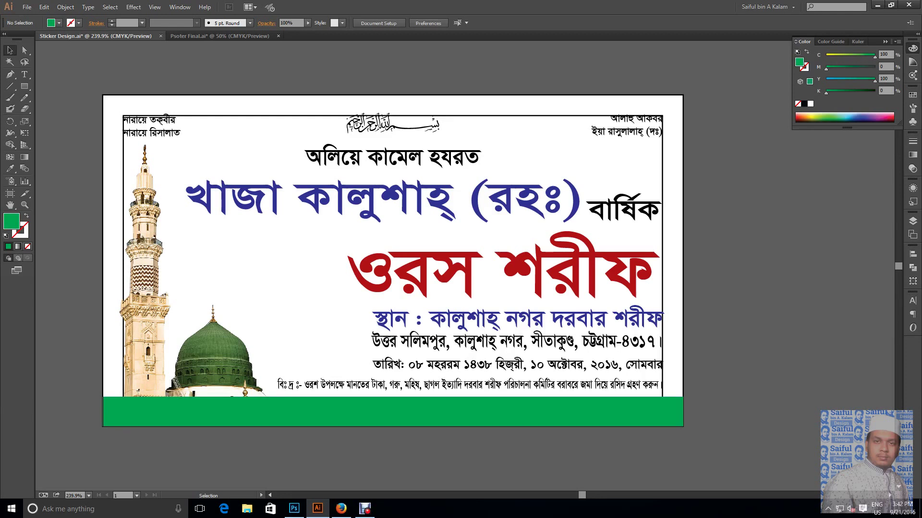
Take the নিবেদক committee and phone footer line from the poster in Psoter Final.ai
click(24, 49)
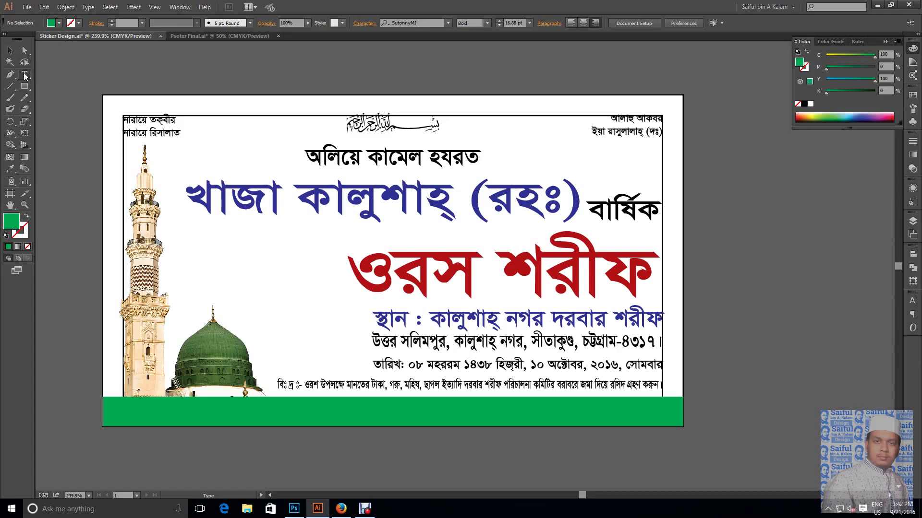
click(25, 75)
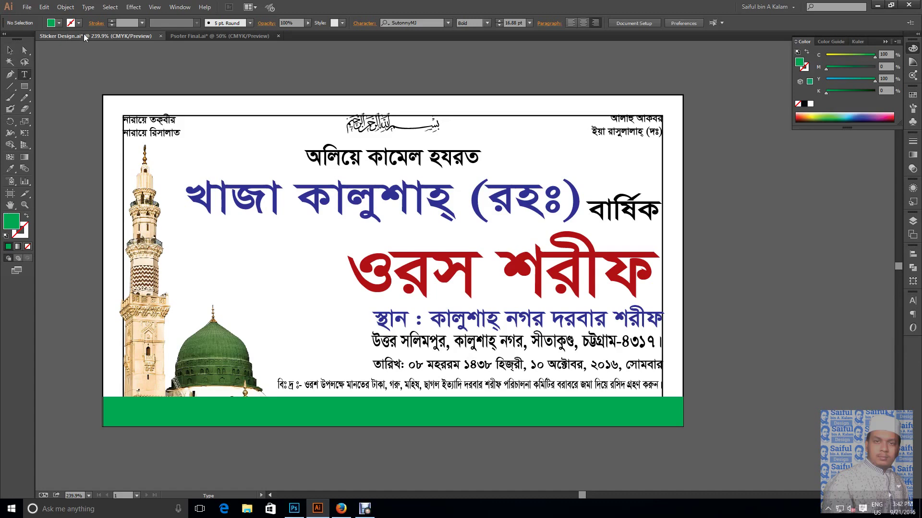
click(203, 36)
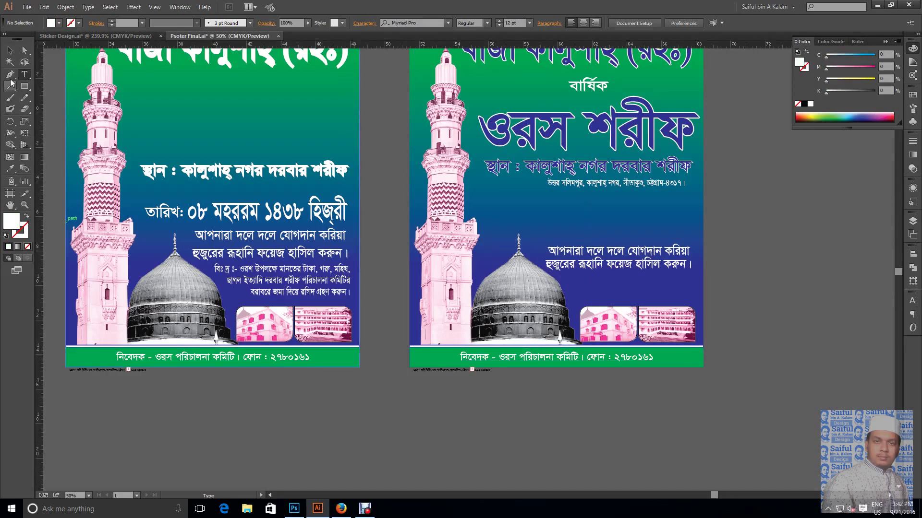
click(10, 50)
click(557, 358)
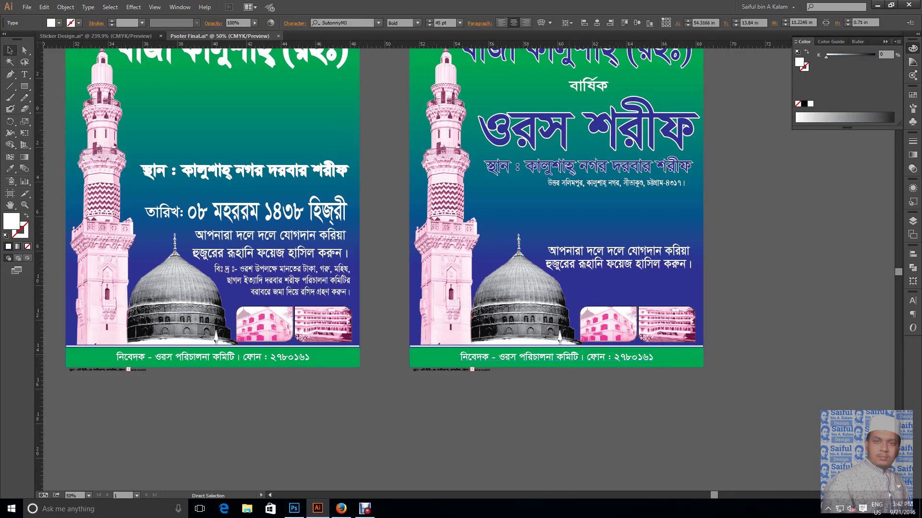
key(Delete)
Paste the footer line into Sticker Design and shrink it below the artboard
click(143, 36)
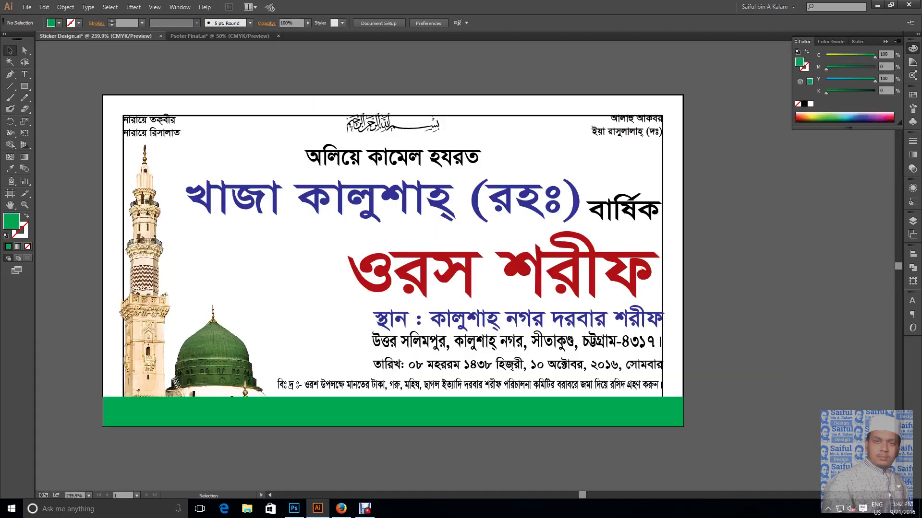
key(ctrl+v)
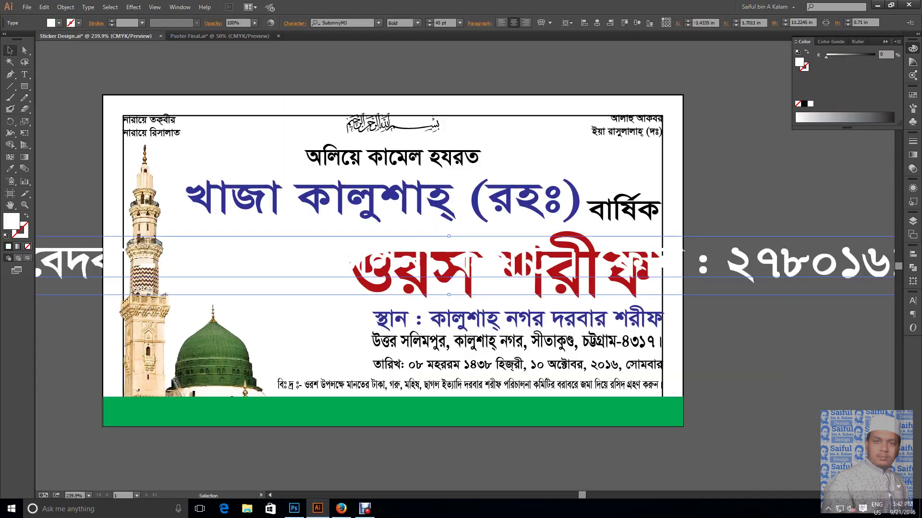
mouse_move(448, 236)
mouse_down()
mouse_move(466, 262)
mouse_move(480, 445)
mouse_up()
key(ctrl+shift+a)
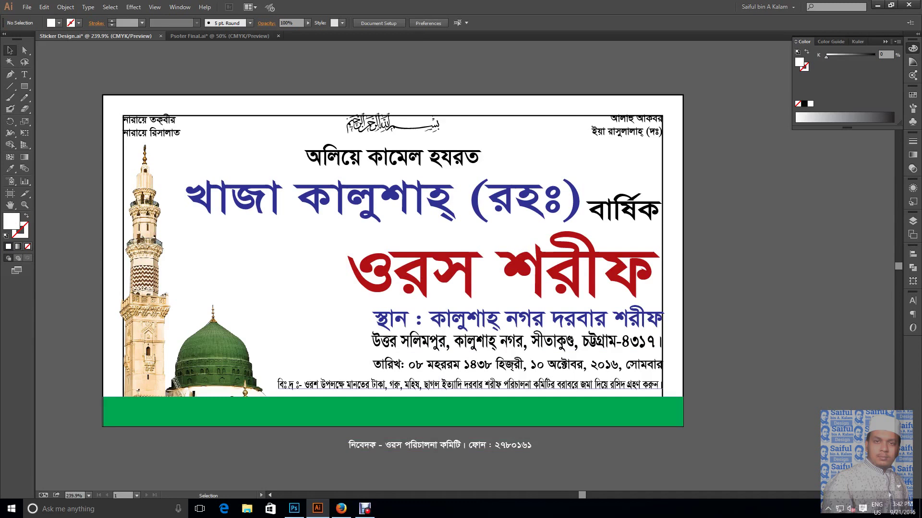
Briefly enter and exit text editing on the bottom notice line
key(t)
click(315, 385)
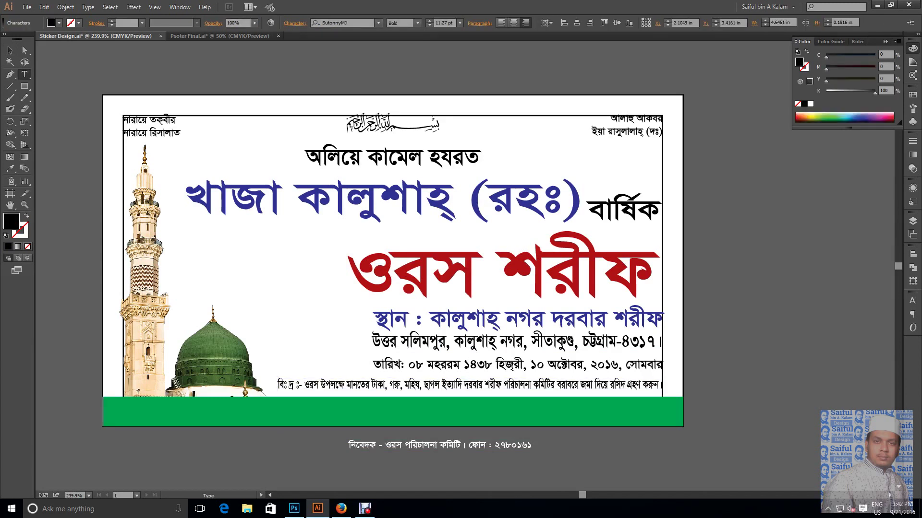
key(Escape)
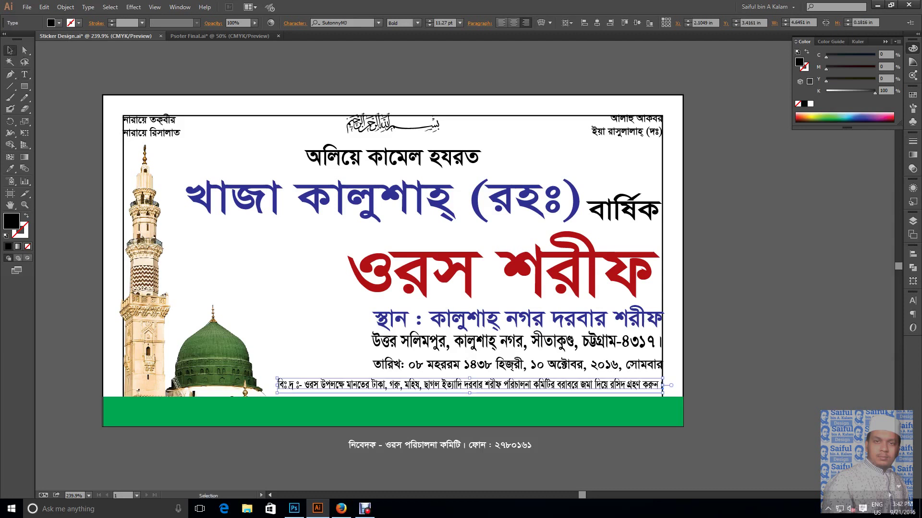
key(ctrl+shift+a)
Enlarge the committee line, centre it on the artboard and move it into the green bar
click(440, 445)
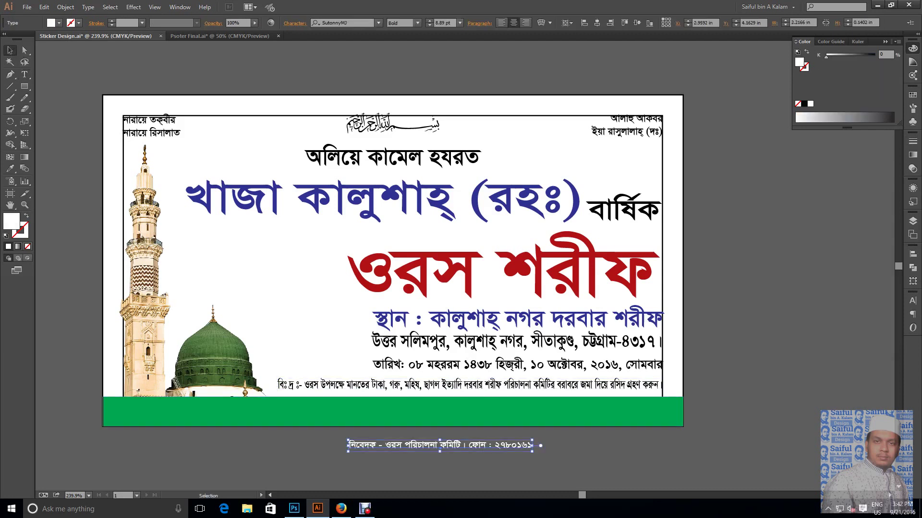
drag(532, 440, 667, 431)
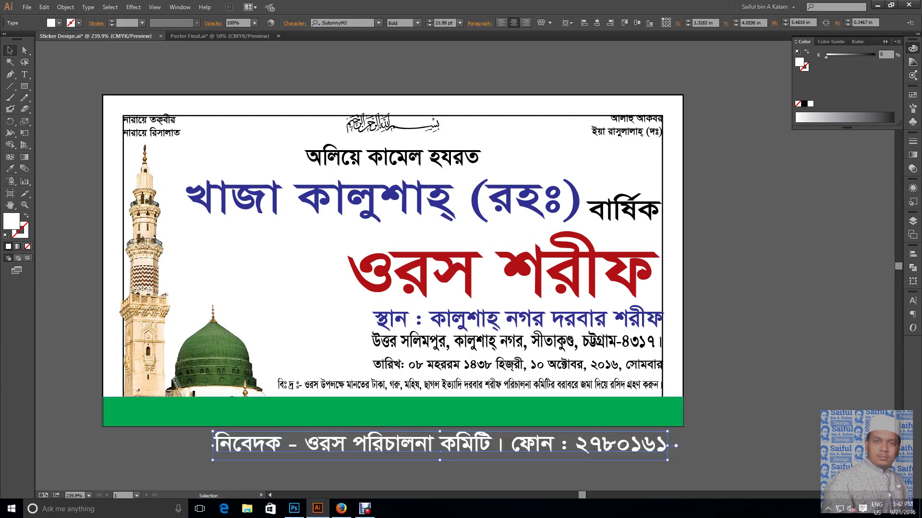
drag(676, 445, 663, 436)
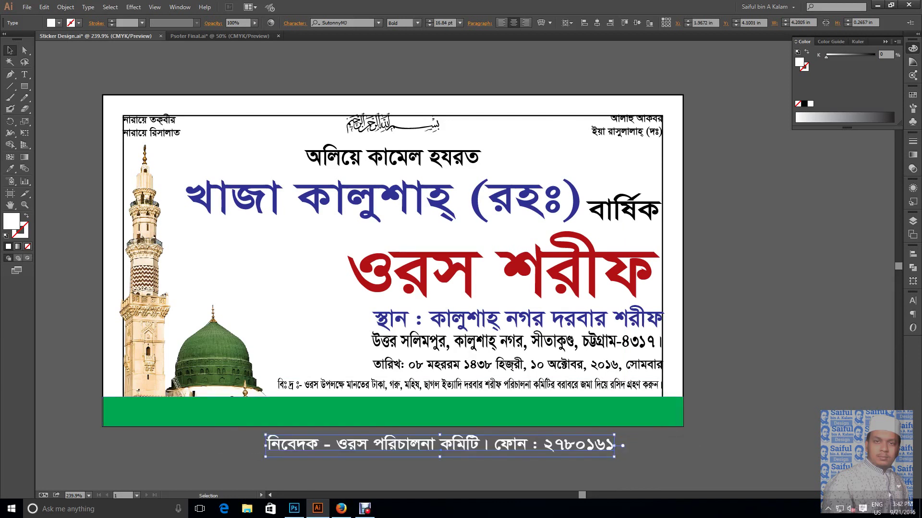
click(598, 24)
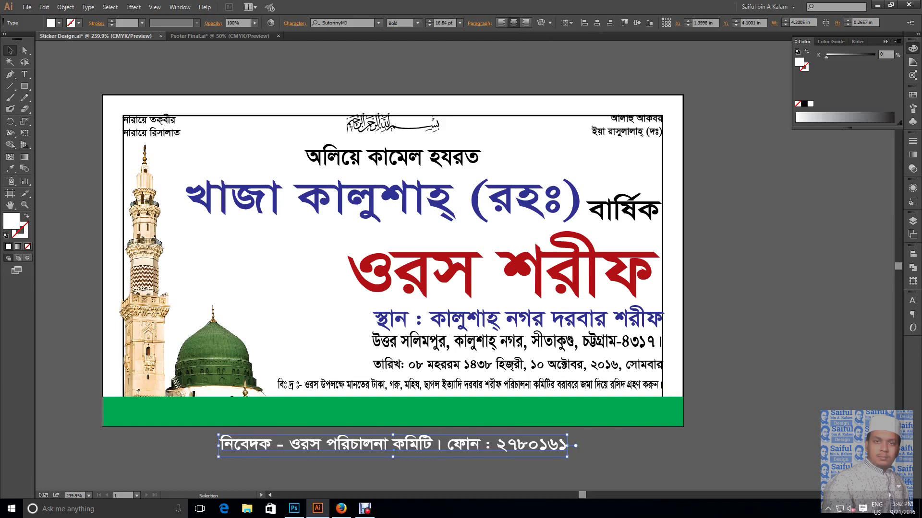
drag(392, 446, 393, 410)
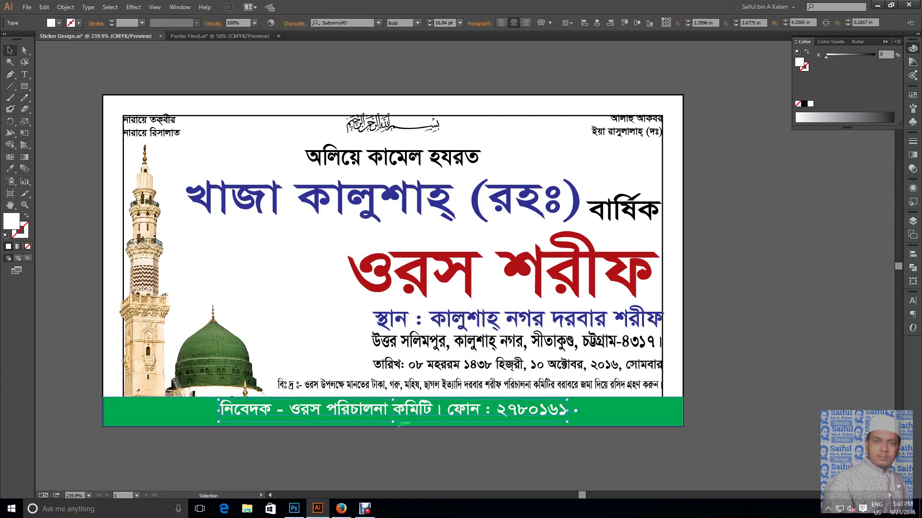
drag(393, 423, 393, 418)
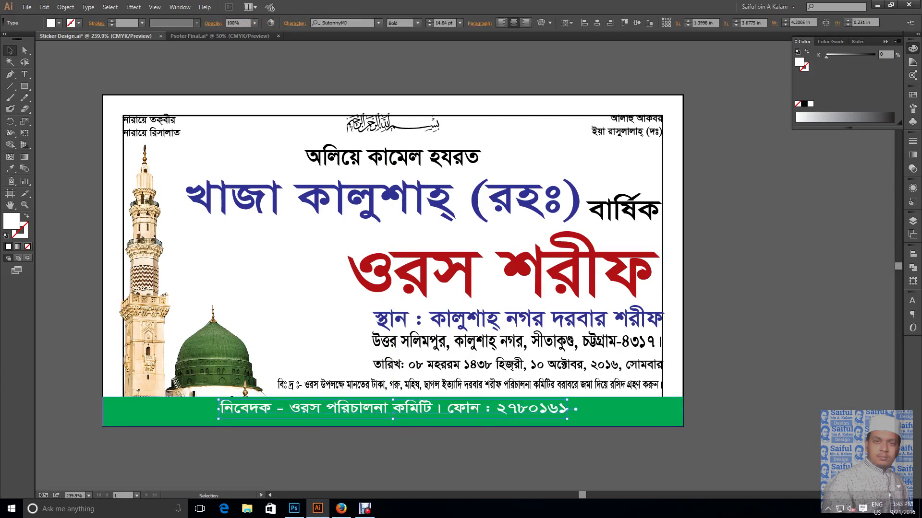
key(ctrl+shift+a)
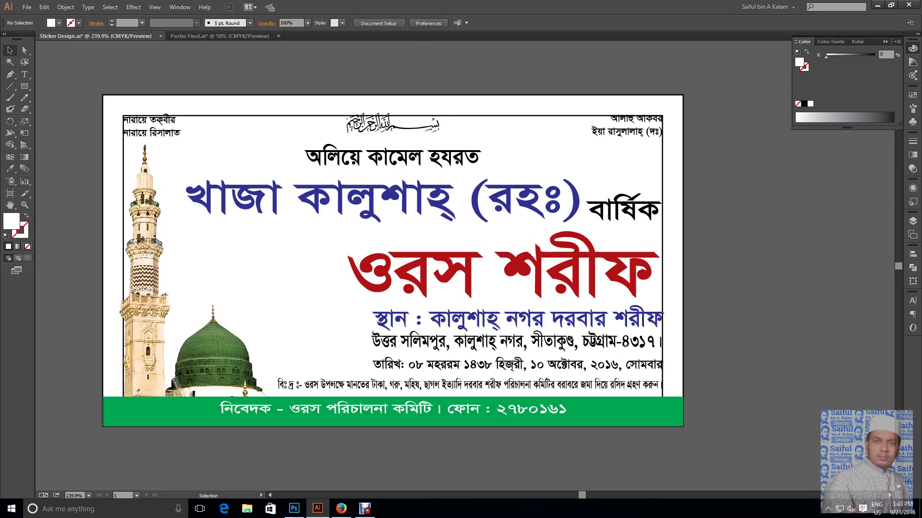
Darken the green footer bar by setting K to 30
click(392, 418)
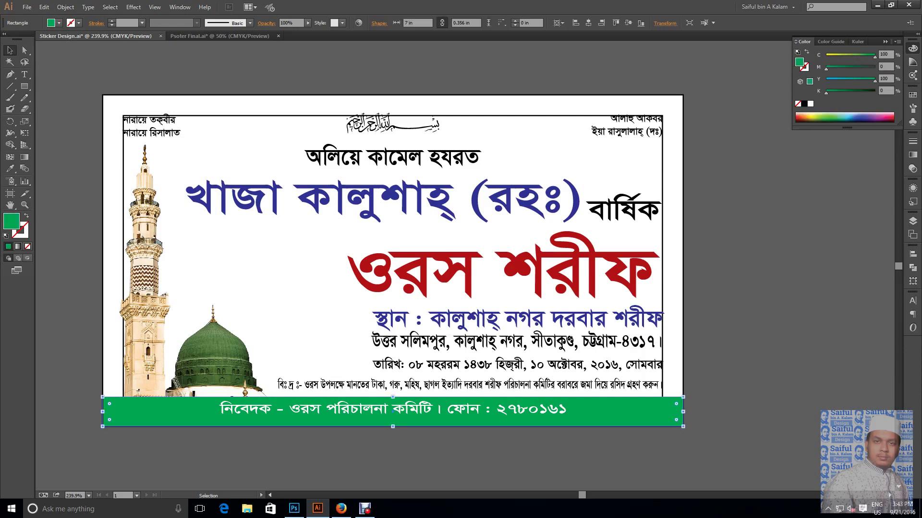
text(30)
key(Return)
key(ctrl+shift+a)
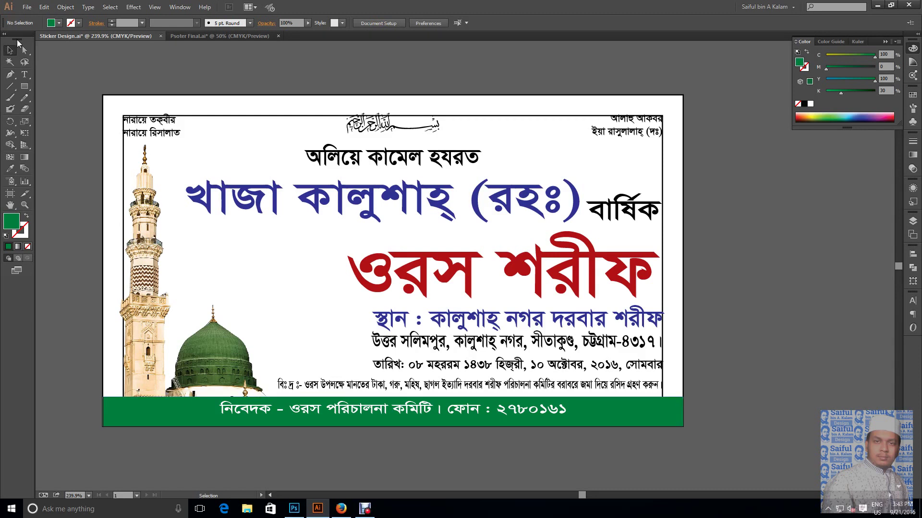
Detach the background's top edge as a path, move it to the bar's top, and fill it white
click(26, 50)
click(236, 97)
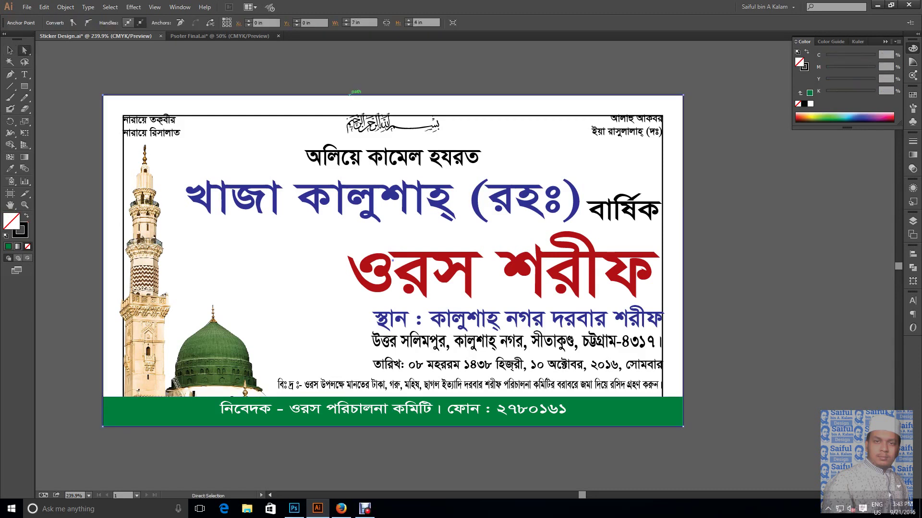
drag(393, 95, 393, 91)
key(v)
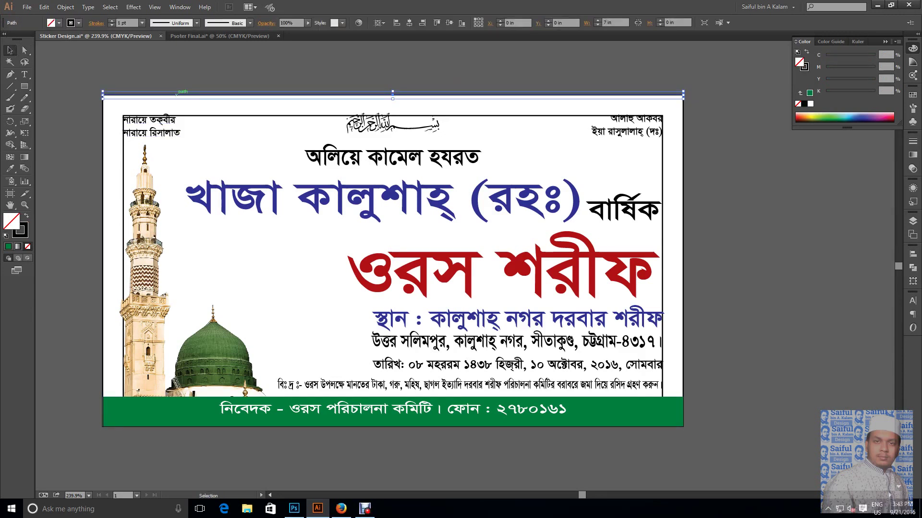
drag(393, 95, 393, 400)
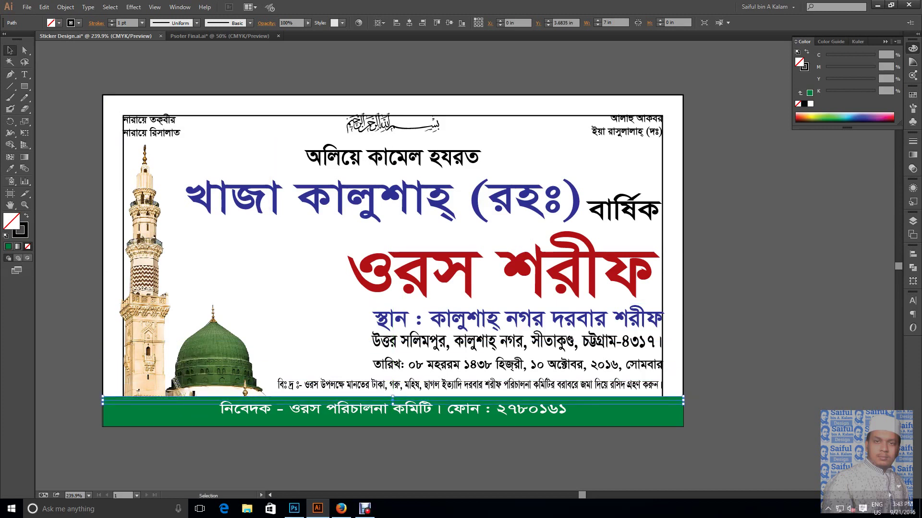
key(v)
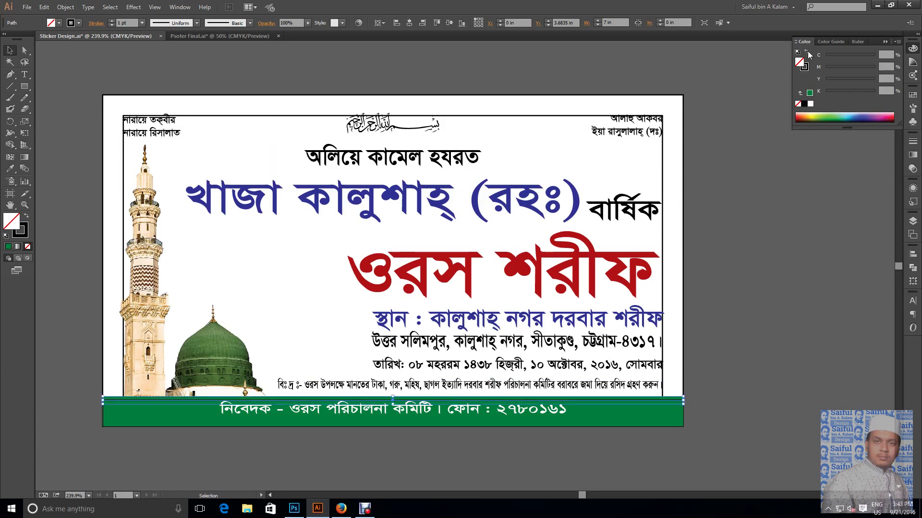
click(807, 52)
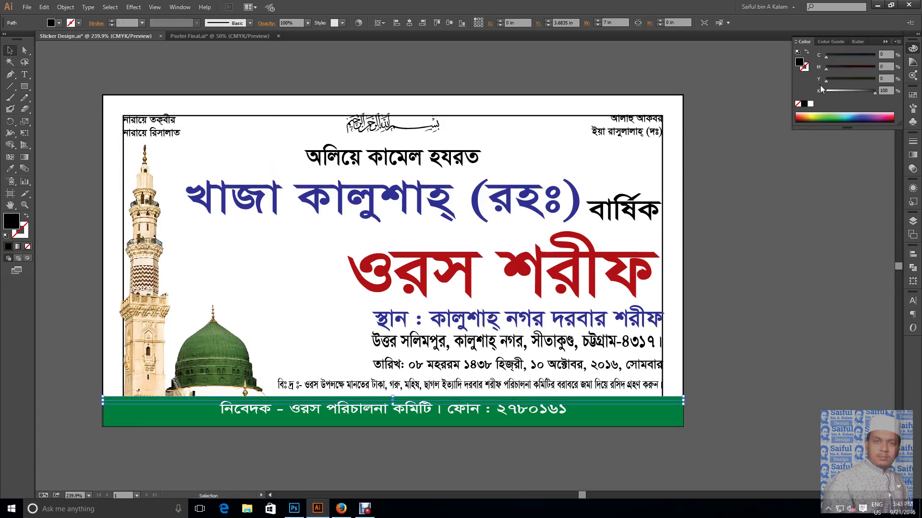
click(810, 104)
key(ctrl+shift+a)
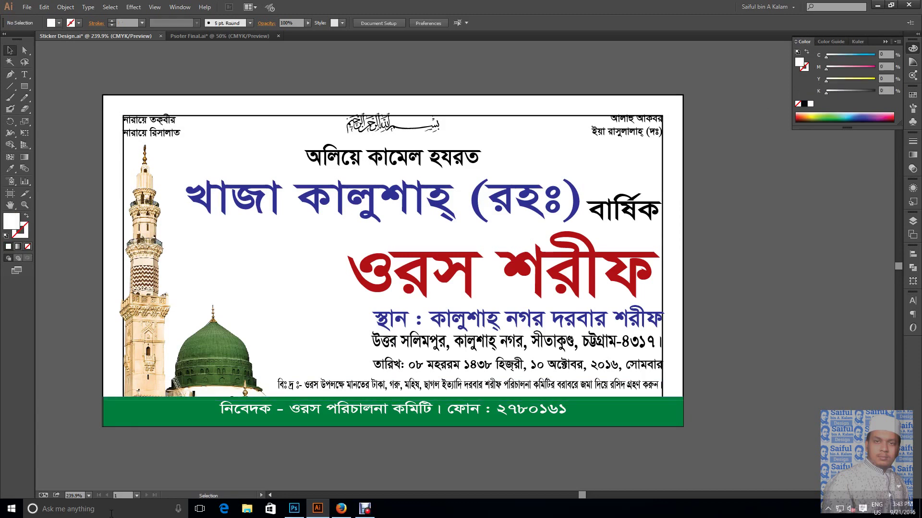
Turn the thin line atop the green footer into a 0.5 pt white stroke
drag(379, 352, 626, 396)
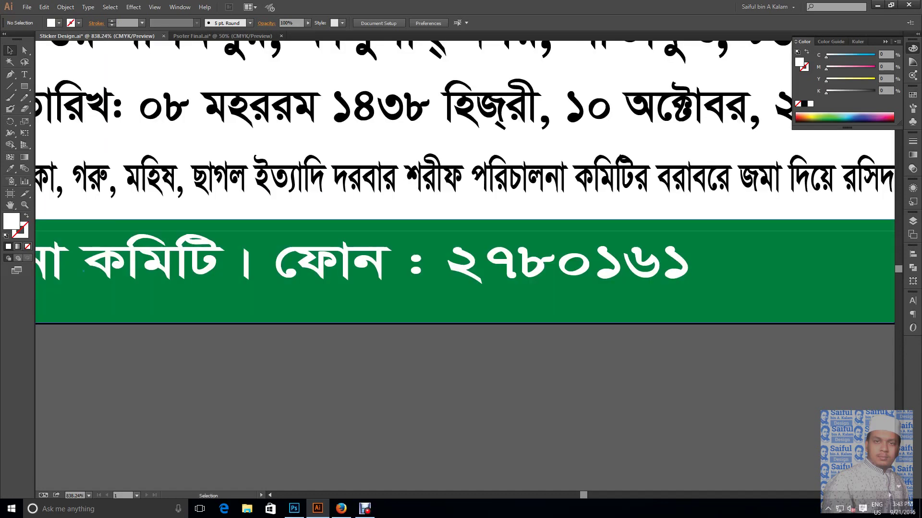
click(686, 231)
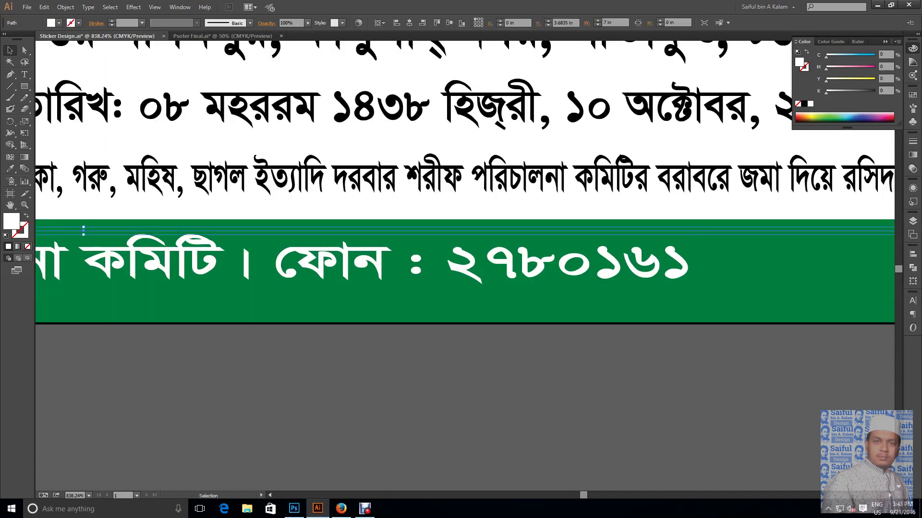
key(shift+x)
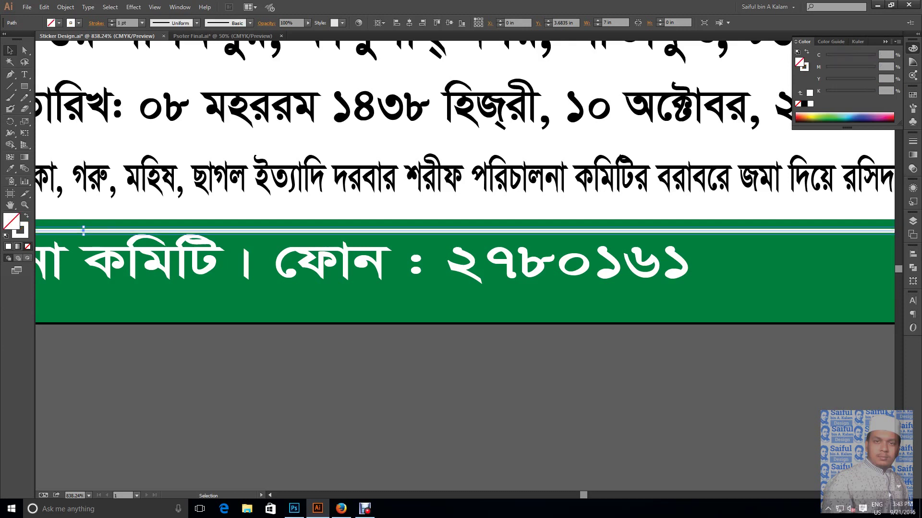
click(913, 139)
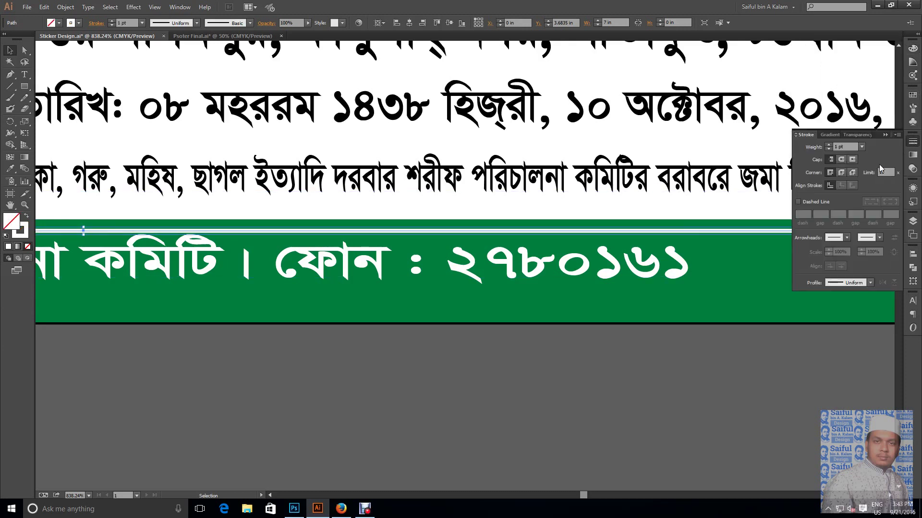
text(0.5)
key(Return)
Nudge the footer text down slightly and view the whole sticker
click(364, 264)
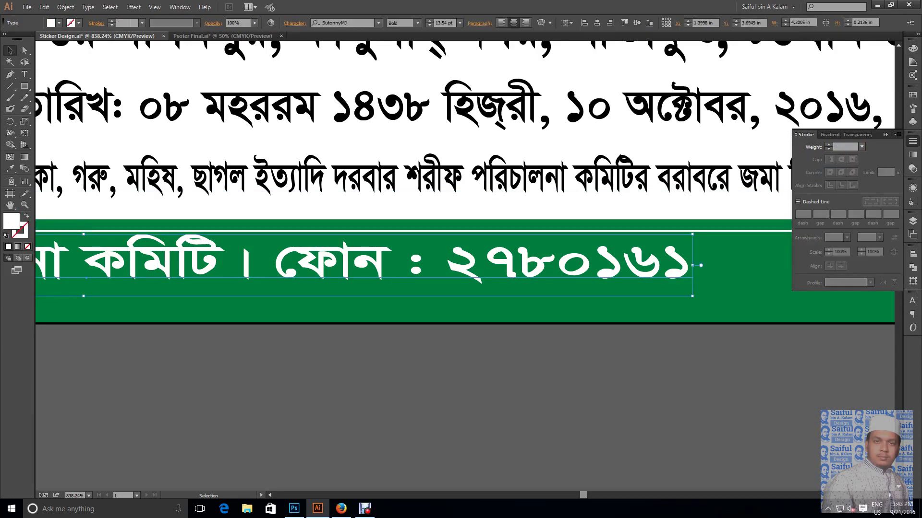
drag(339, 274, 349, 281)
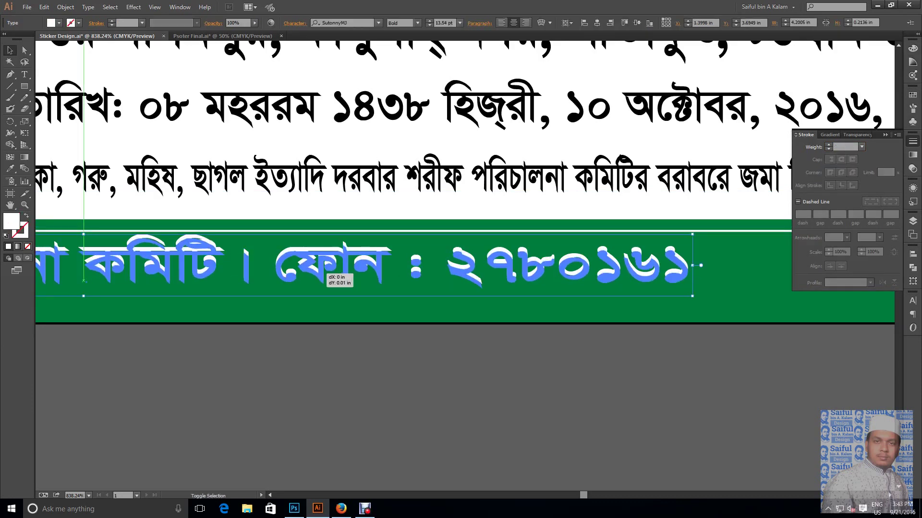
key(ctrl+1)
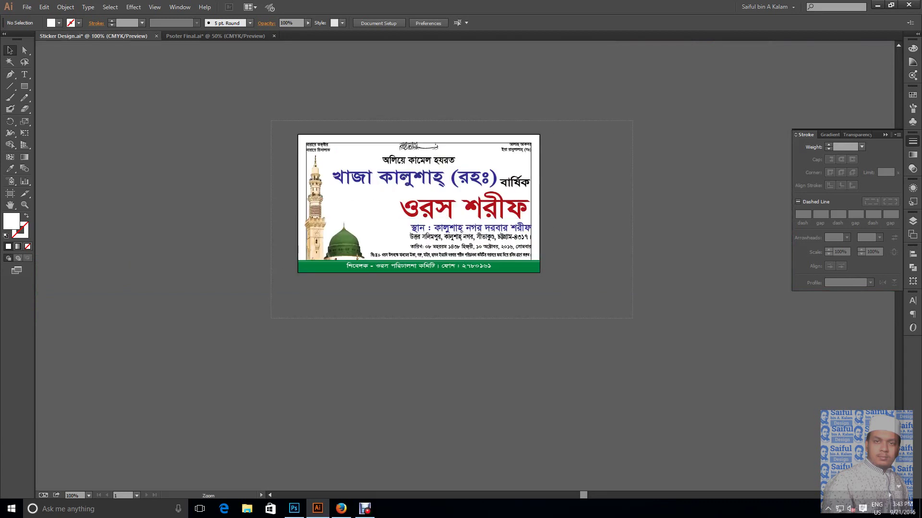
Set the inset 6.5 × 3.5 in border rectangle's stroke to None and save the design
drag(272, 121, 589, 289)
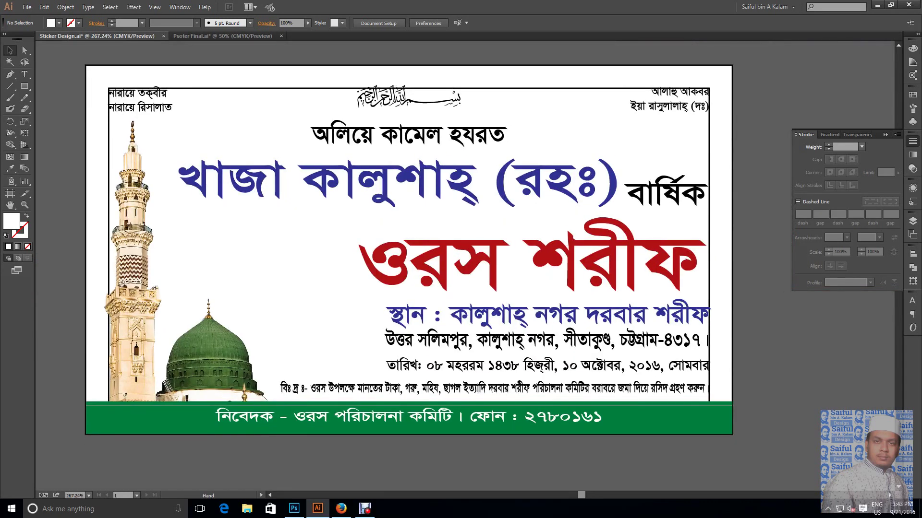
click(108, 250)
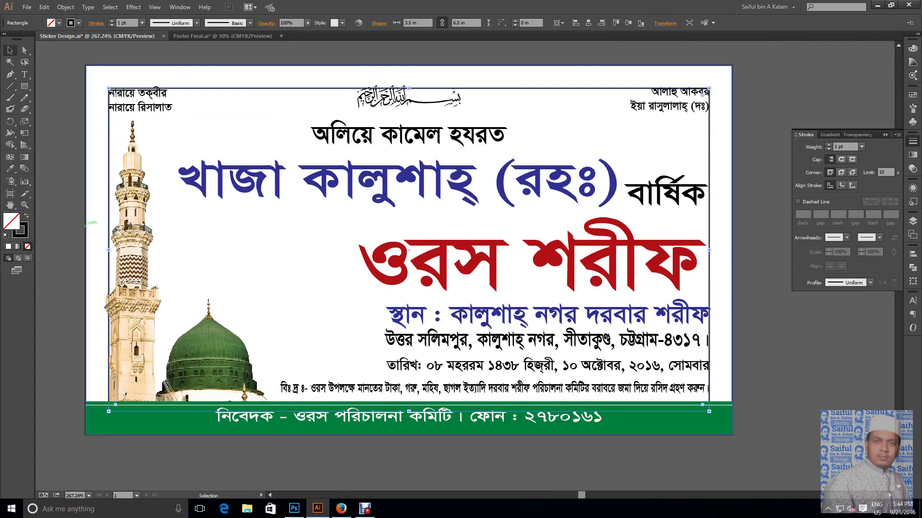
click(27, 247)
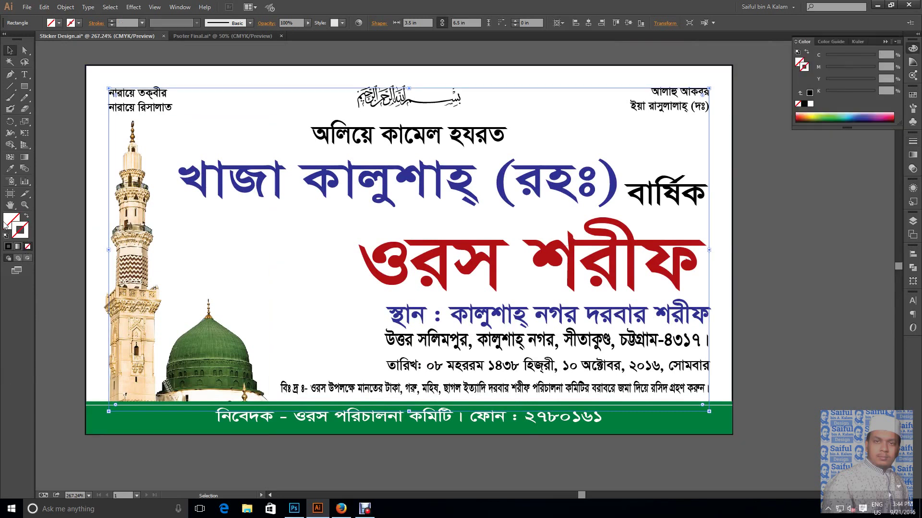
key(ctrl+shift+a)
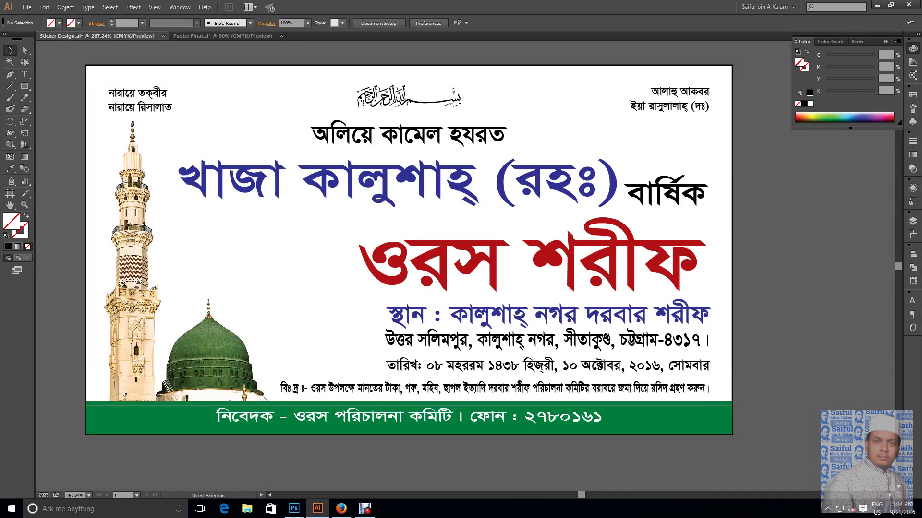
key(ctrl+s)
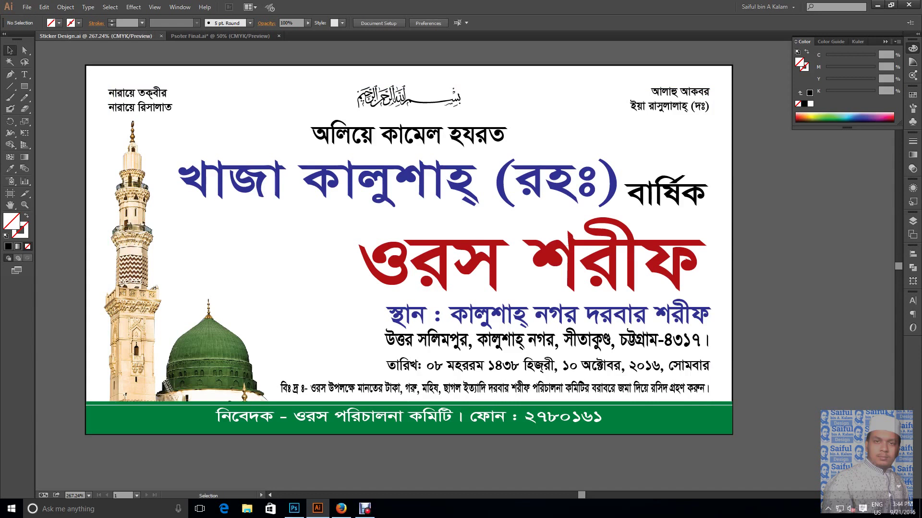
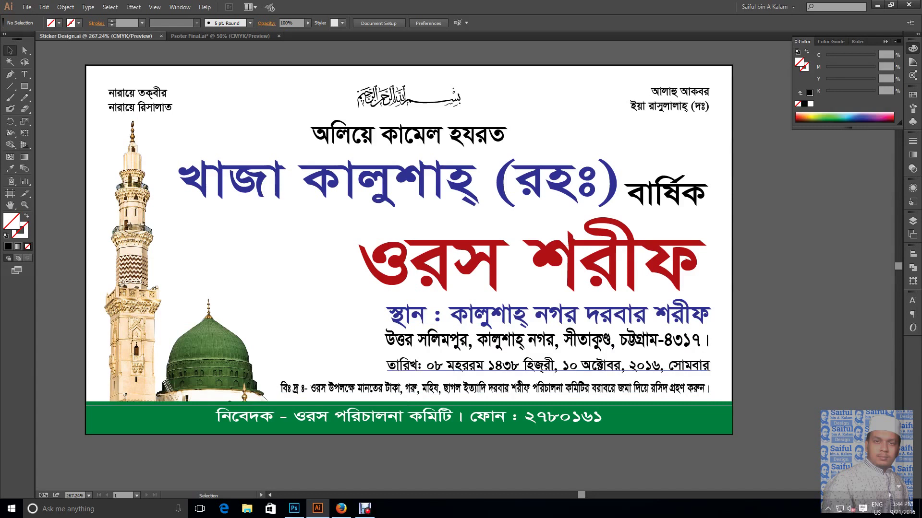
Move the date text off the banner to the right of the artboard
mouse_move(453, 365)
mouse_down()
mouse_move(782, 305)
mouse_move(792, 240)
mouse_up()
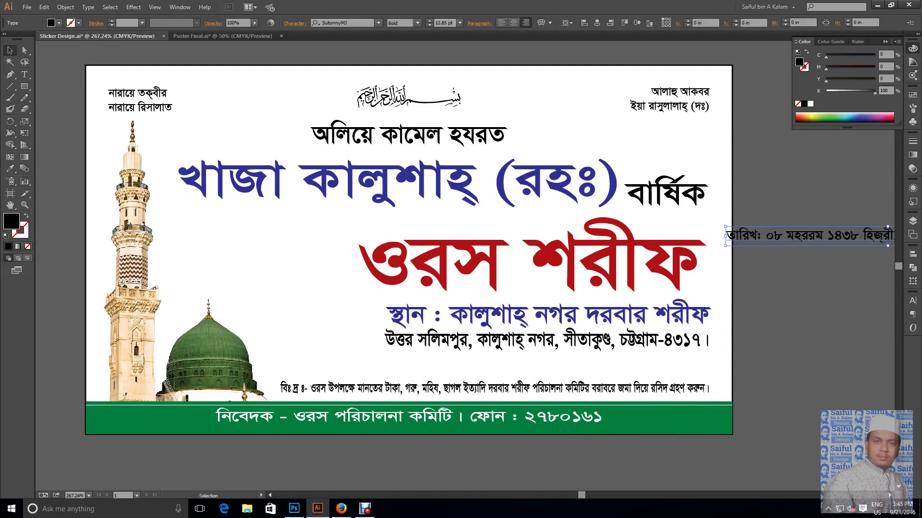
scroll(552, 240, right, 5)
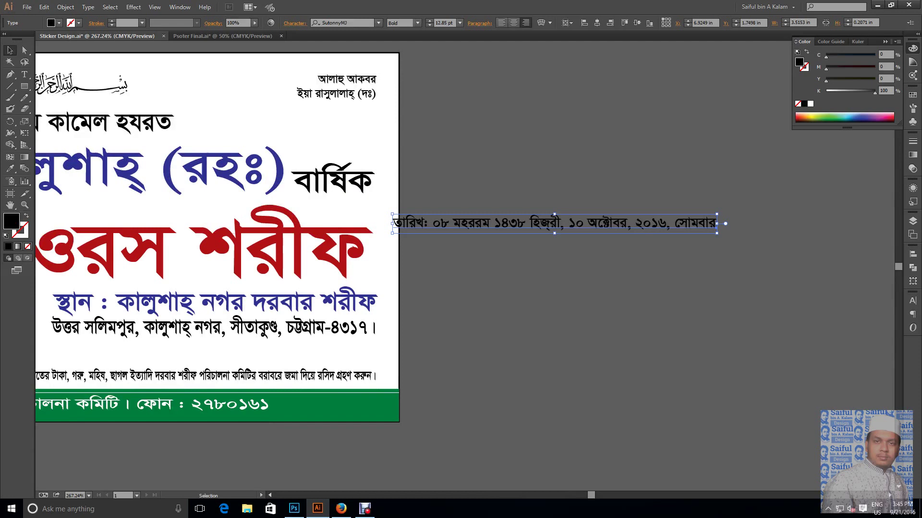
key(shift+Right)
key(shift+Right)
key(shift+Right)
key(ctrl+shift+a)
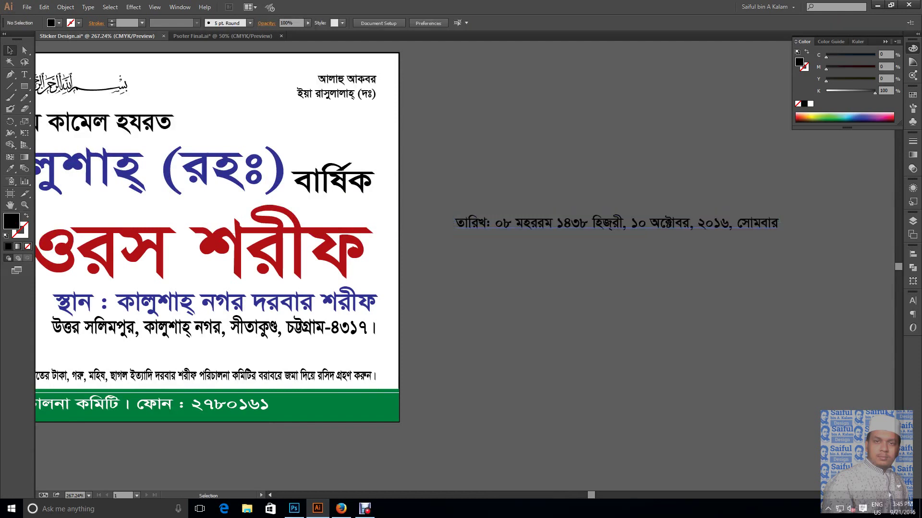
Break the date into Hijri and Gregorian lines and delete the তারিখঃ label
key(t)
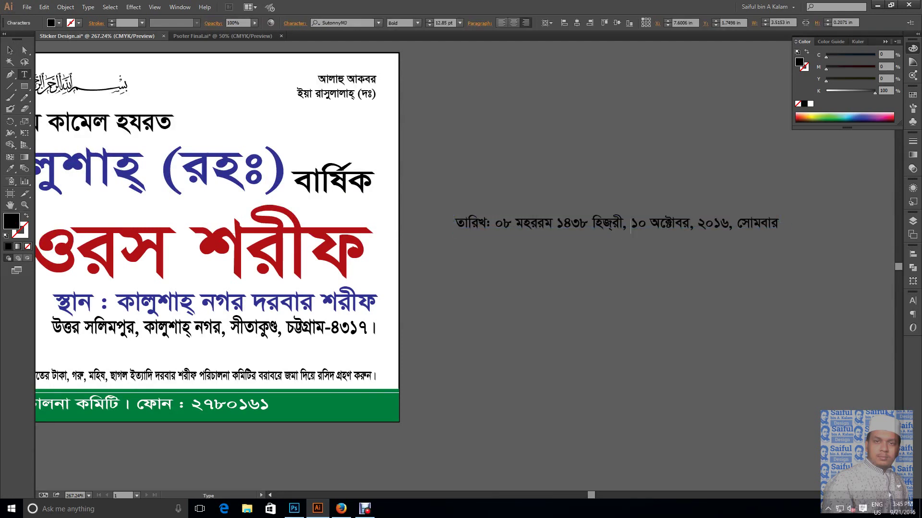
key(BackSpace)
key(BackSpace)
key(Return)
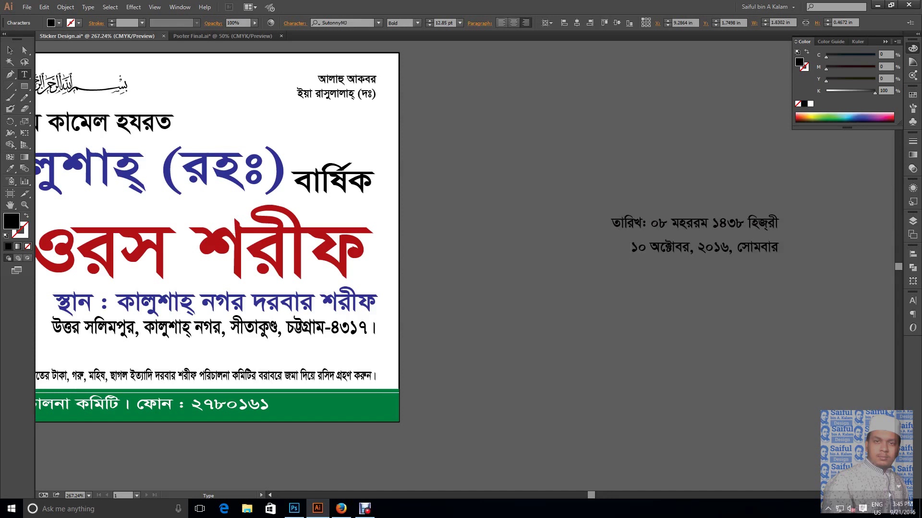
key(BackSpace)
key(BackSpace)
key(BackSpace)
key(BackSpace)
key(BackSpace)
key(BackSpace)
key(BackSpace)
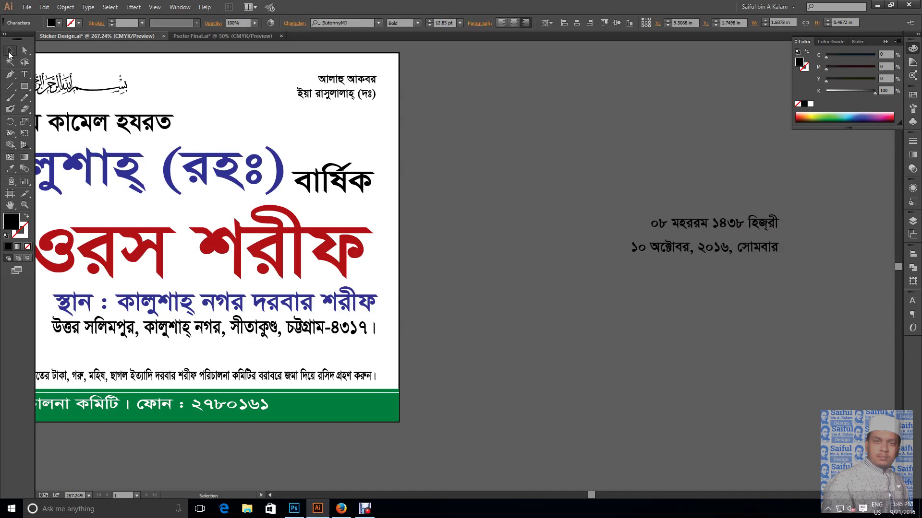
click(10, 50)
Centre-align the date lines and tighten their leading
key(ctrl+shift+c)
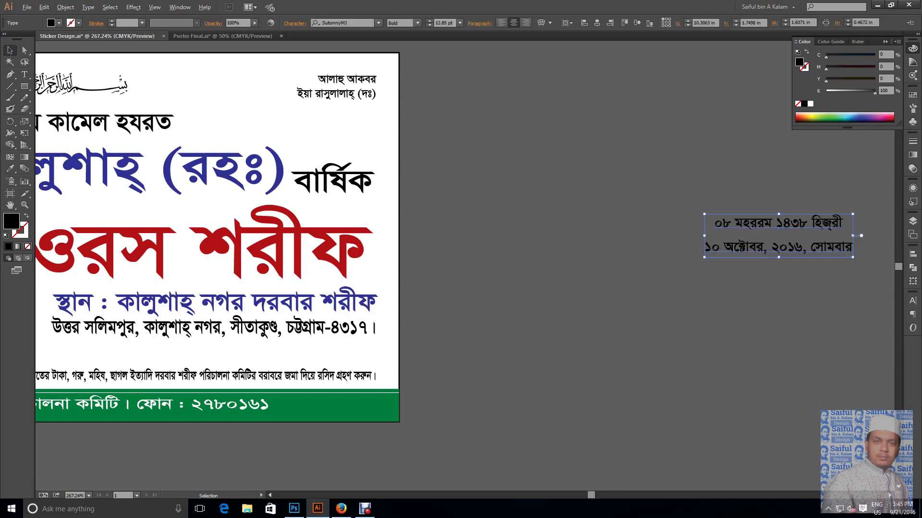
key(alt+Up)
key(alt+Up)
key(alt+Up)
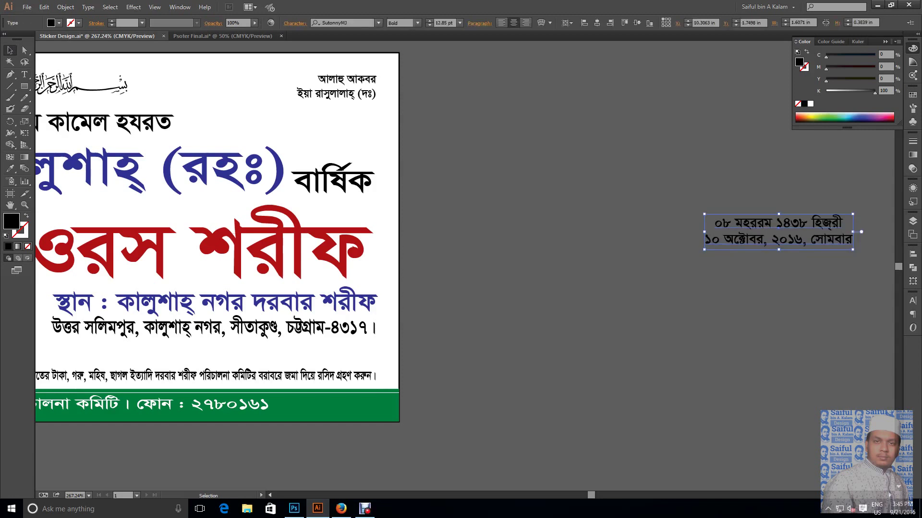
key(ctrl+shift+a)
key(ctrl+minus)
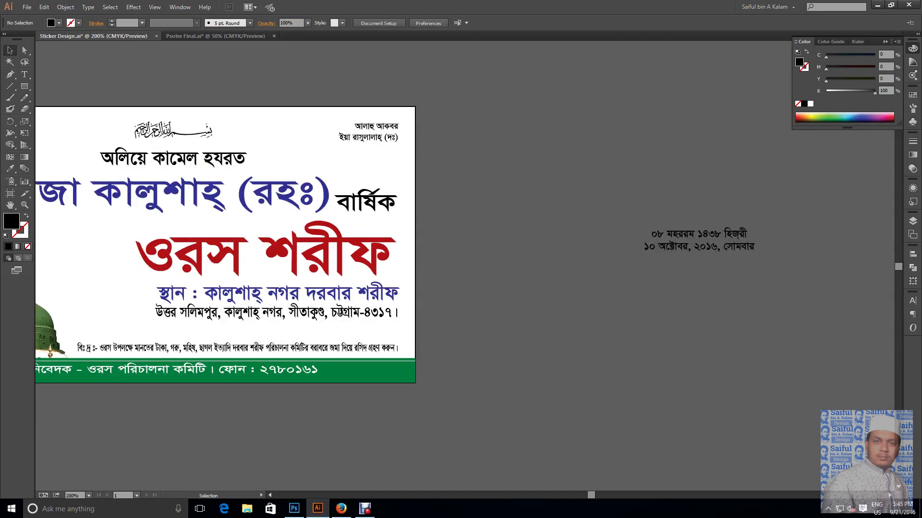
Rework the comma and line break before সোমবার in the date text
key(t)
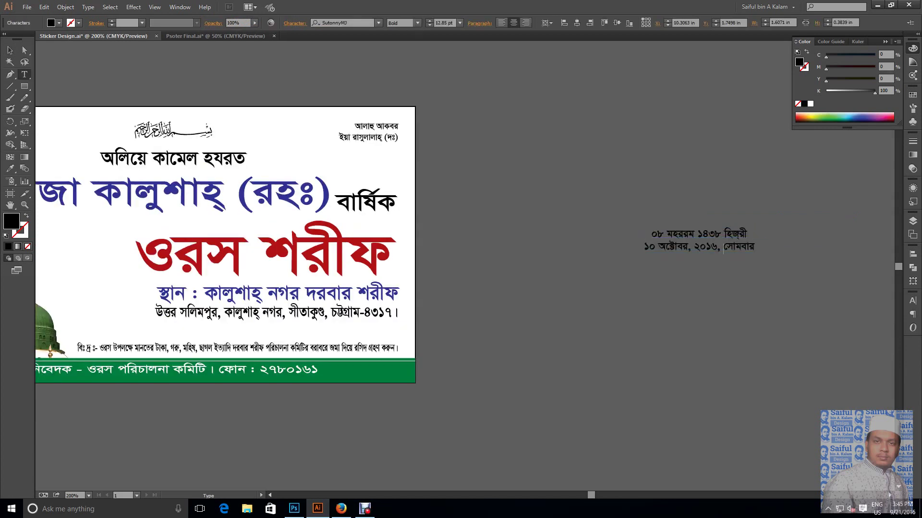
key(BackSpace)
key(BackSpace)
key(Return)
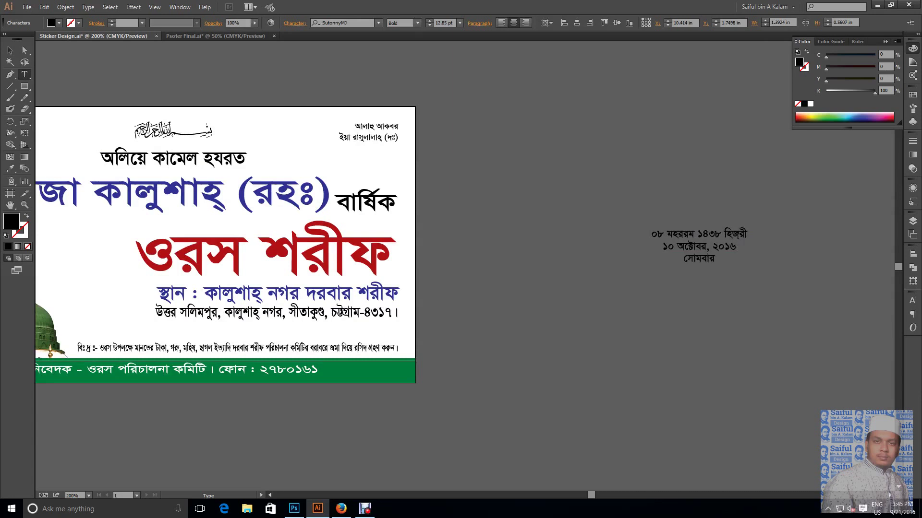
key(BackSpace)
text(, সোমবার)
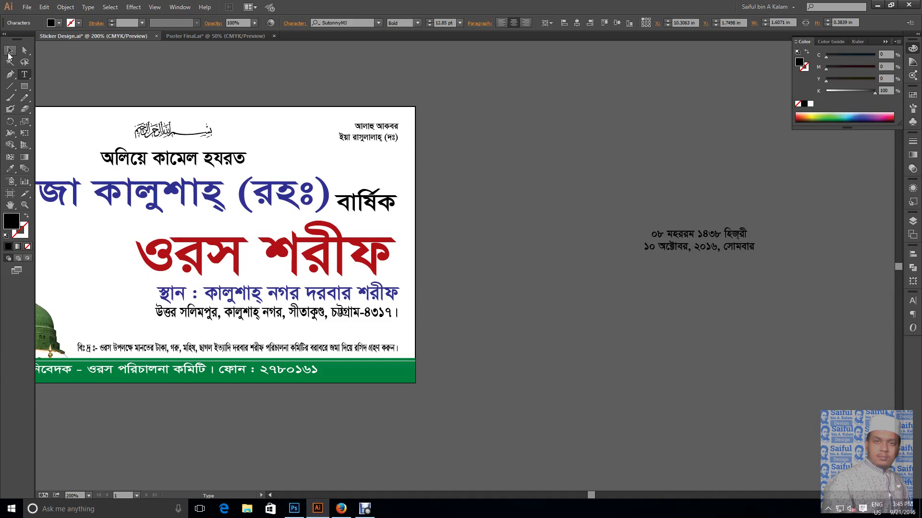
click(9, 49)
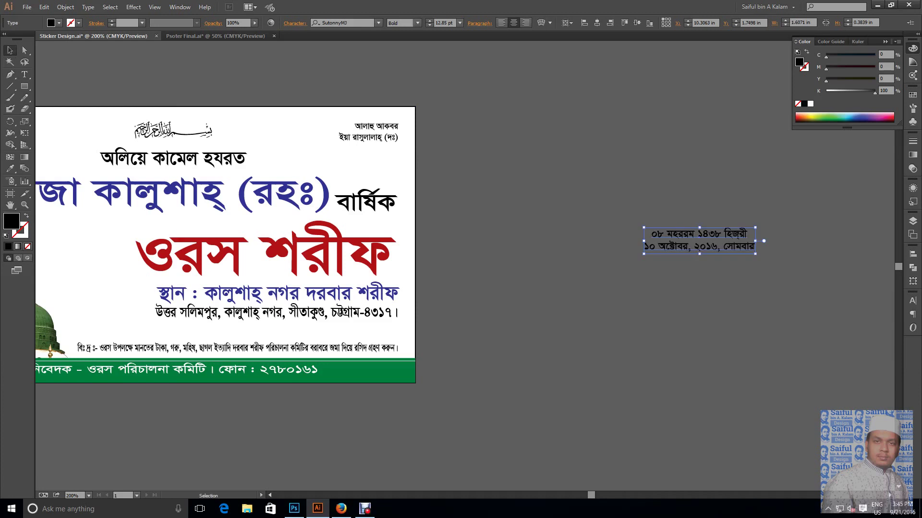
key(ctrl+shift+a)
mouse_move(432, 288)
mouse_down()
mouse_move(638, 282)
mouse_move(626, 266)
mouse_up()
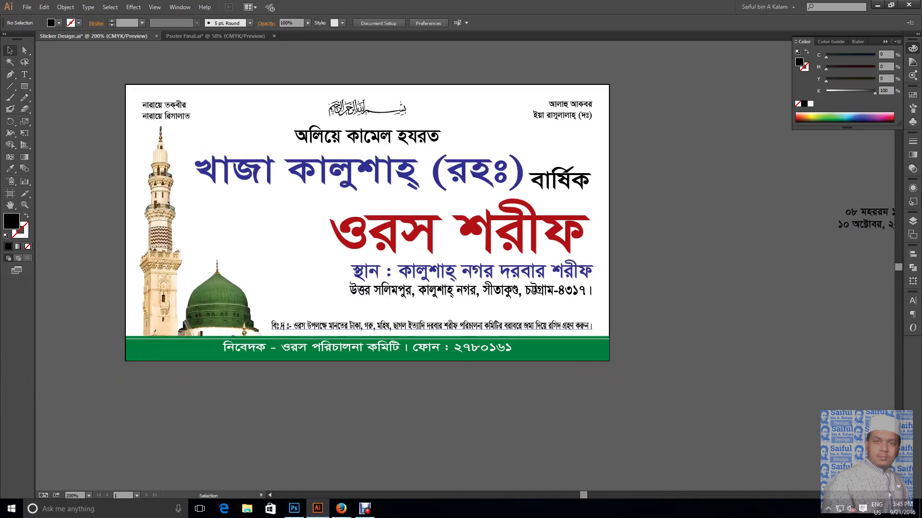
Split the bottom বিঃ দ্রঃ notice into two lines and nudge it upward
drag(259, 274, 662, 371)
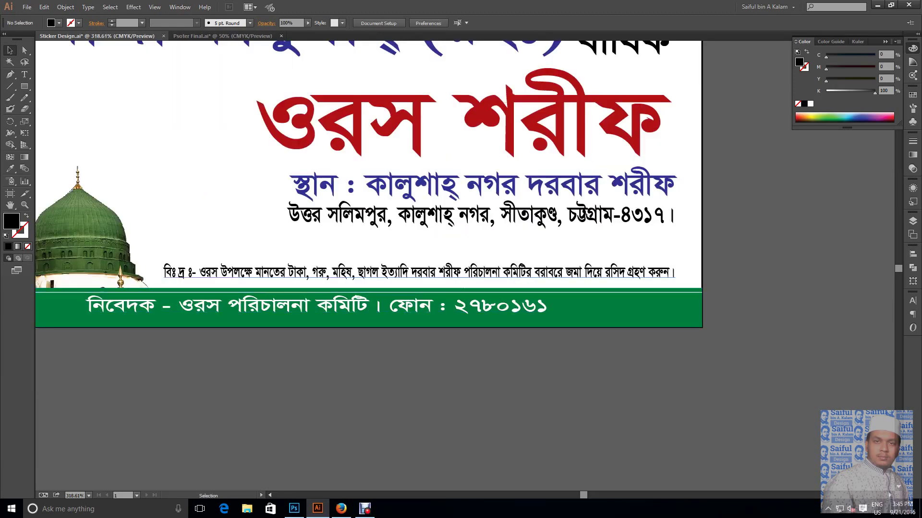
double_click(411, 272)
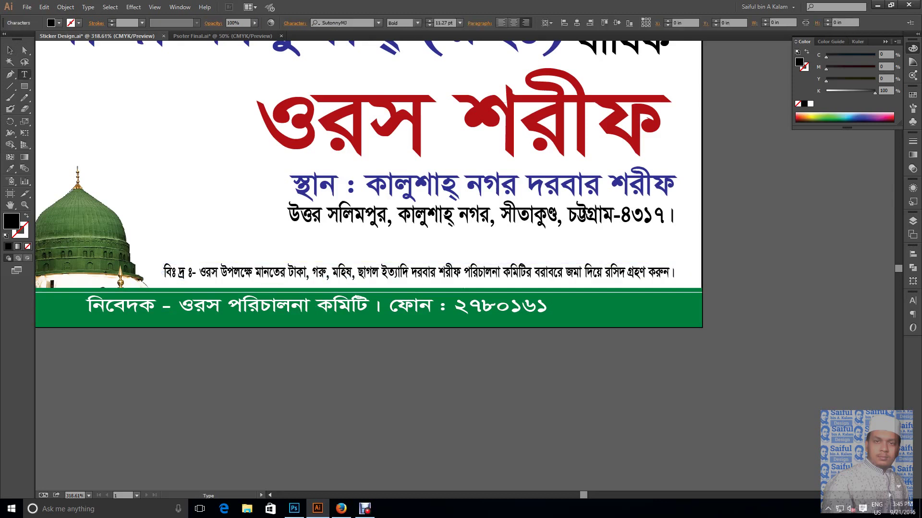
key(Return)
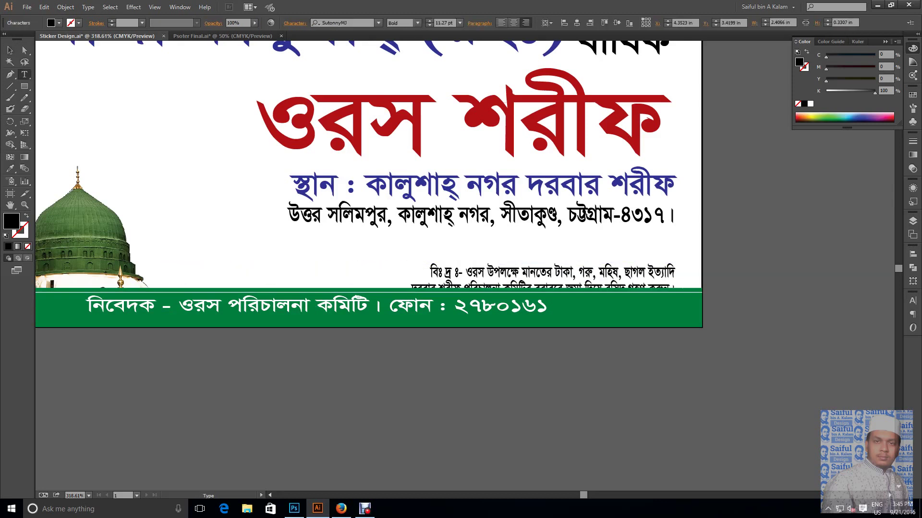
click(11, 50)
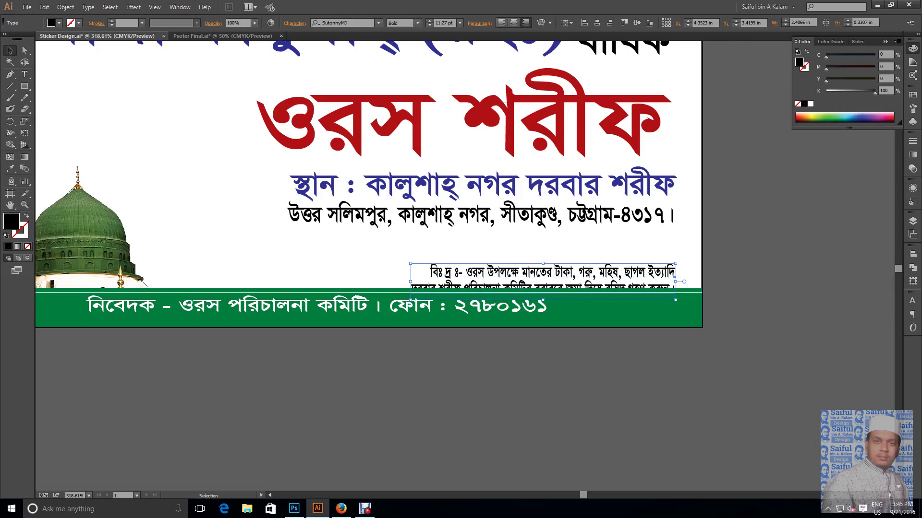
key(Up)
key(Up)
key(Up)
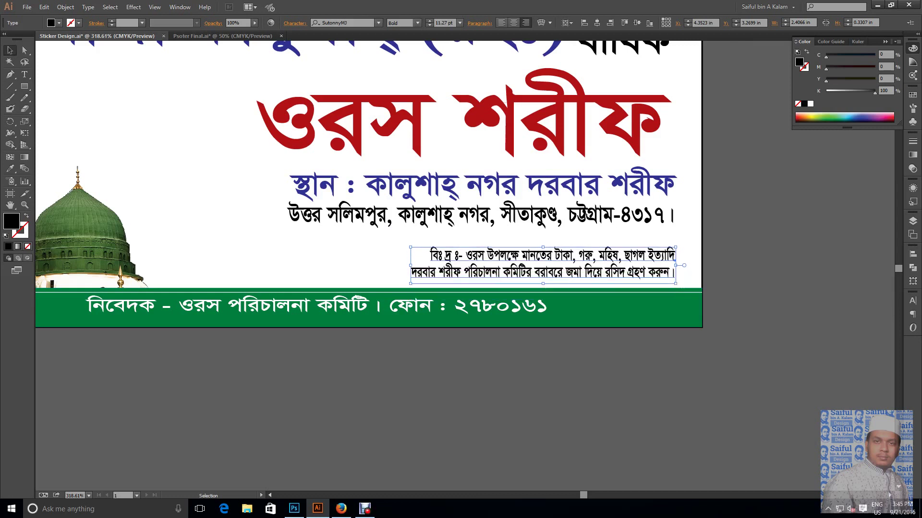
Set the notice's horizontal scale to 100% and lift it slightly above the green band
click(912, 301)
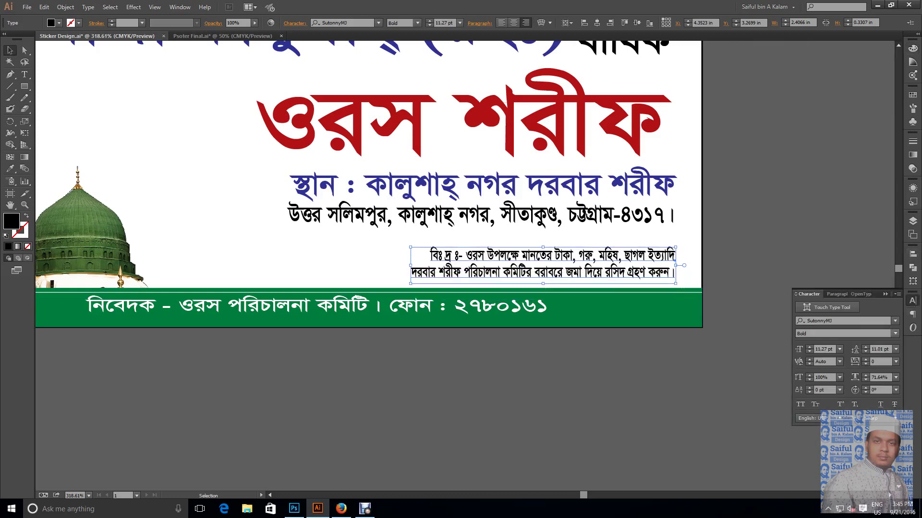
click(882, 377)
text(10)
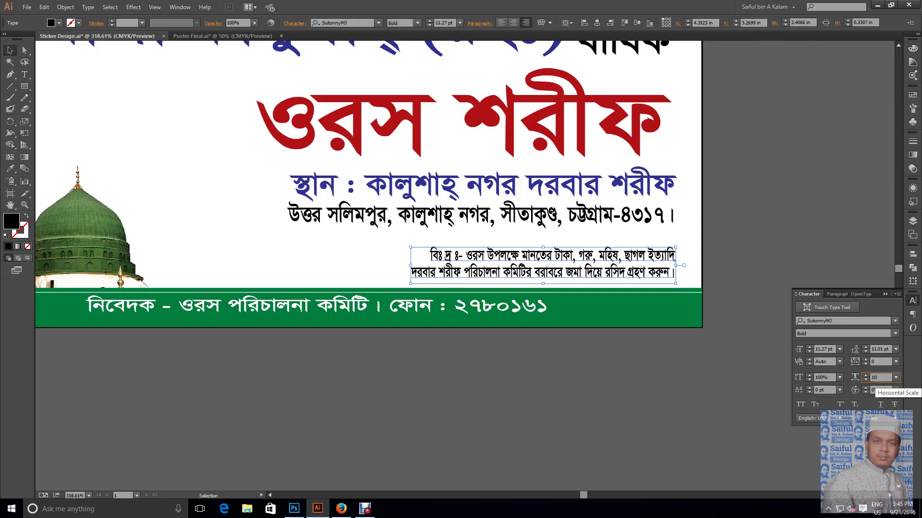
text(0)
key(Return)
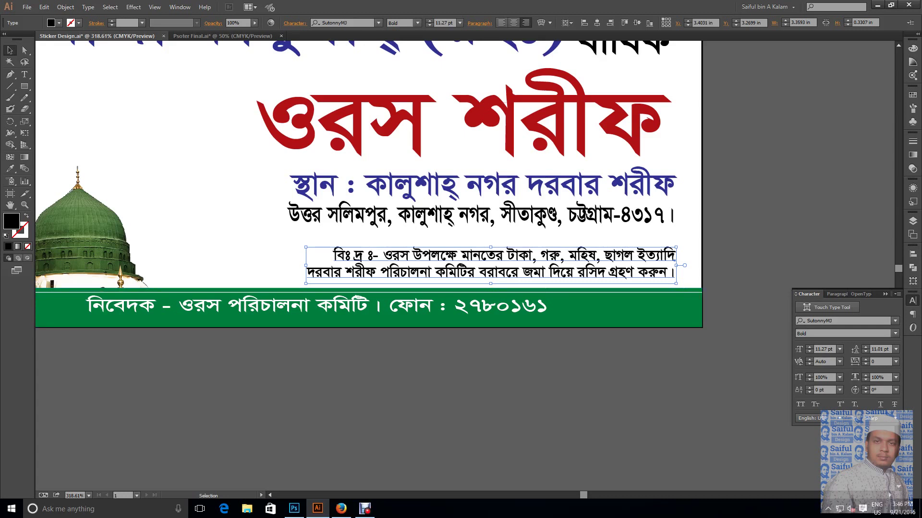
key(Up)
key(Up)
key(Up)
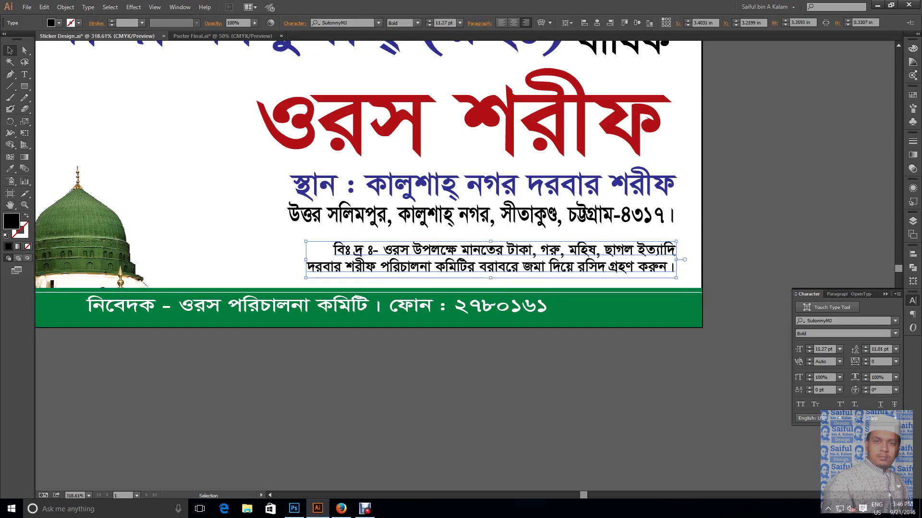
click(312, 284)
click(316, 307)
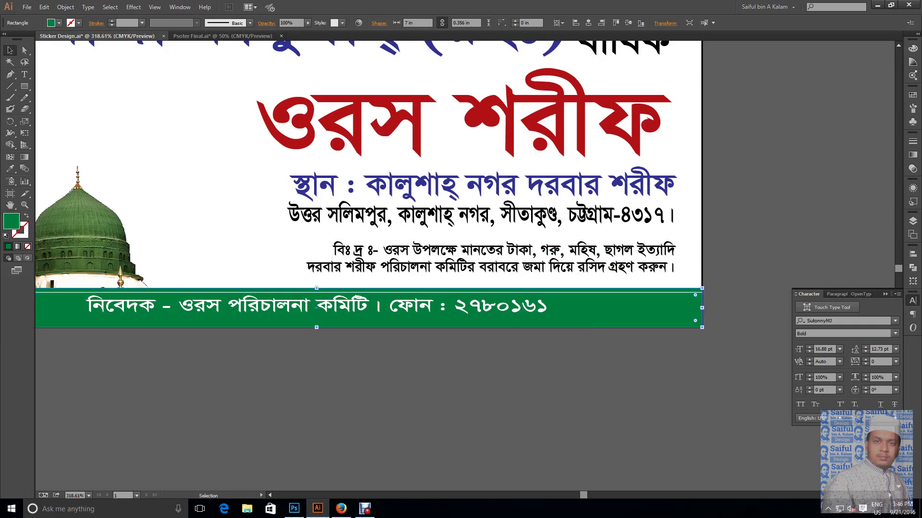
Raise the green band's top edge and nudge the mosque dome image into place
drag(316, 288, 317, 283)
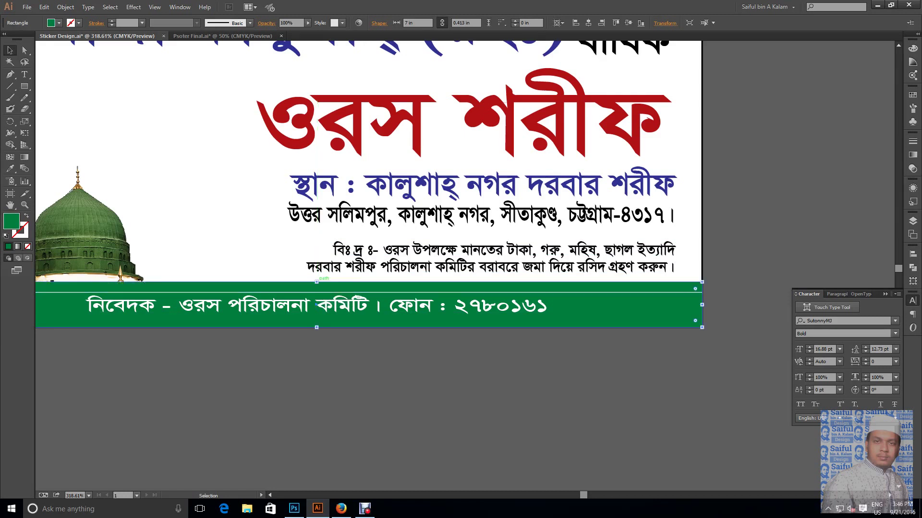
click(86, 240)
key(Up)
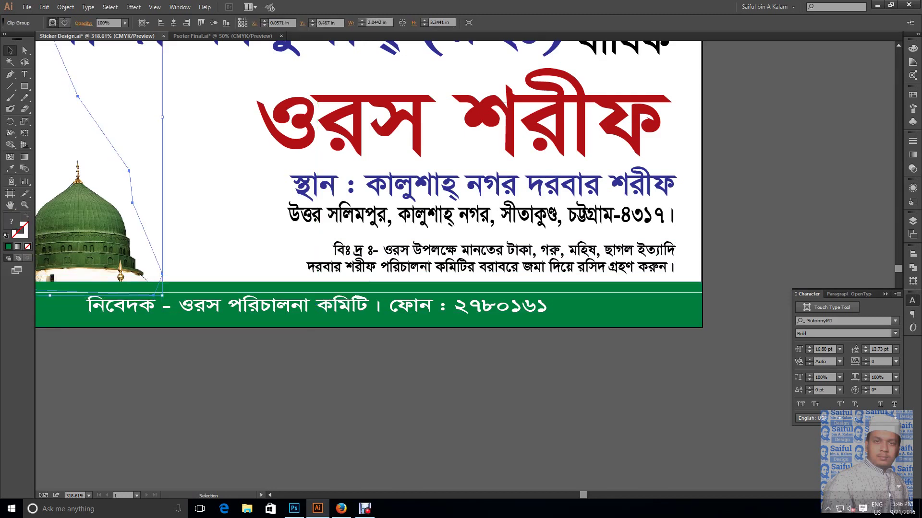
key(Up)
key(Down)
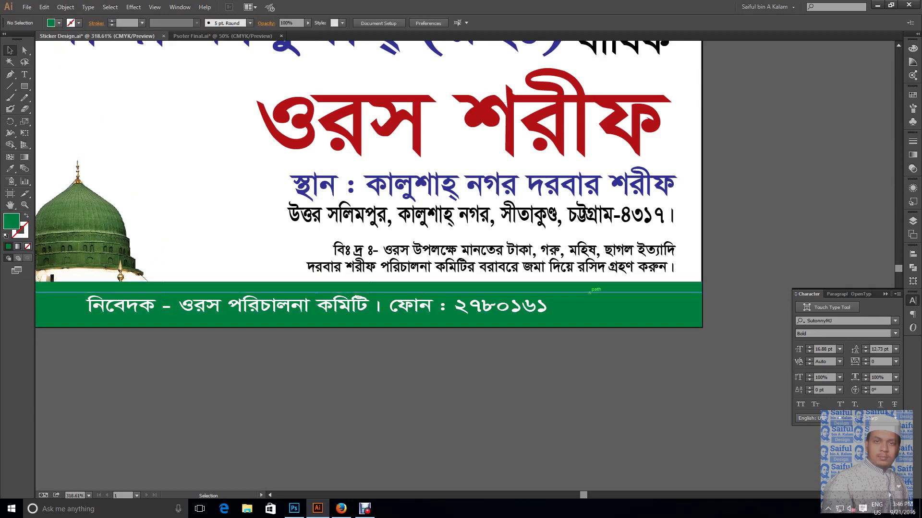
click(585, 327)
Nudge the নিবেদক line upward and fit the whole banner in the window
click(336, 307)
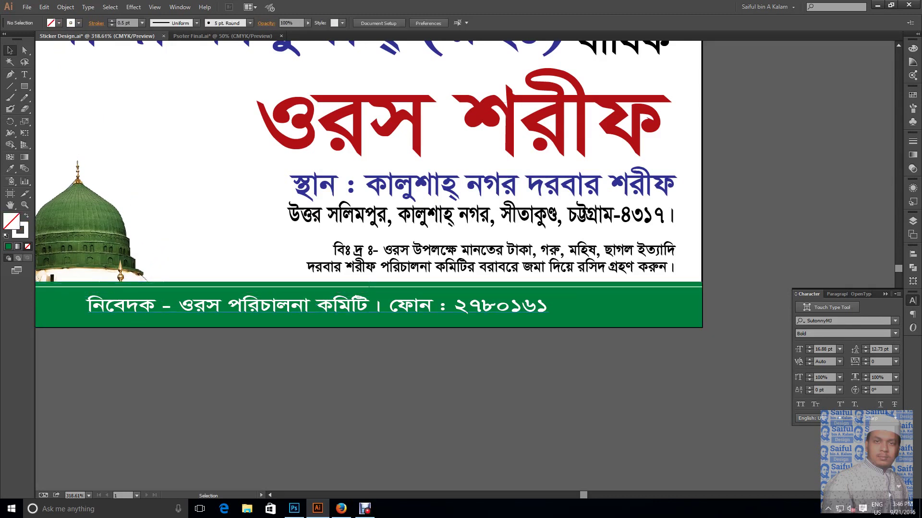
key(Up)
key(ctrl+shift+a)
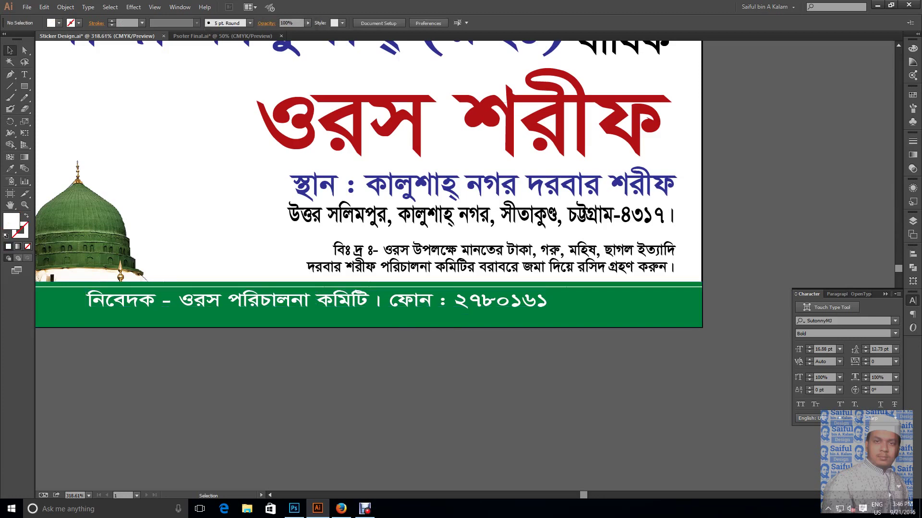
key(ctrl+1)
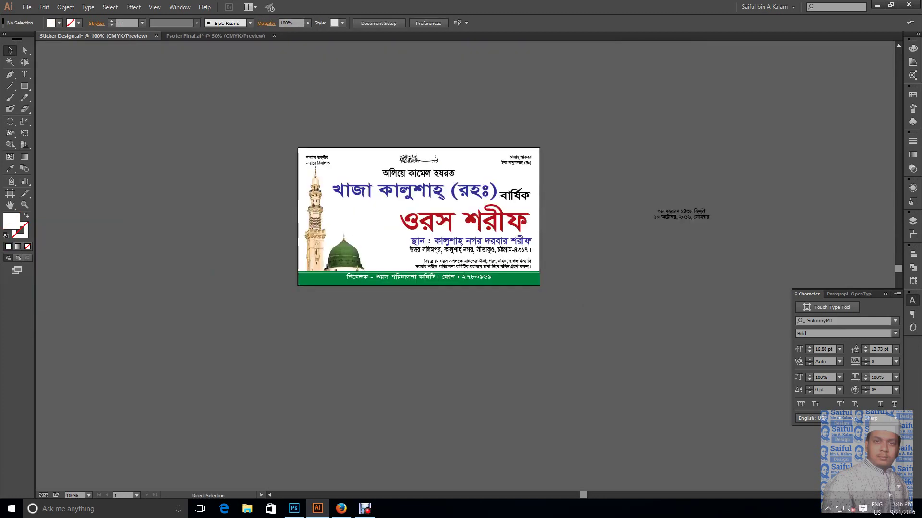
key(ctrl+0)
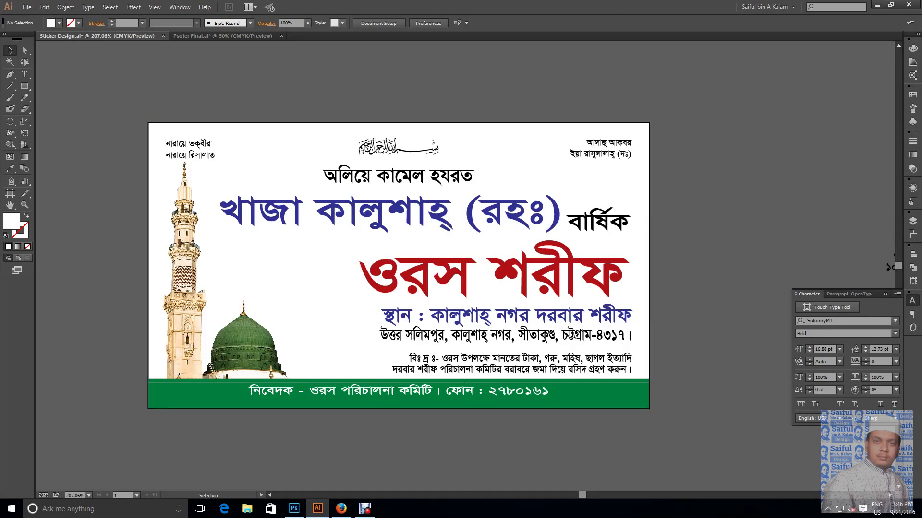
Drag the two-line date onto the banner, left of ওরস শরীফ beside the minaret
drag(890, 267, 244, 272)
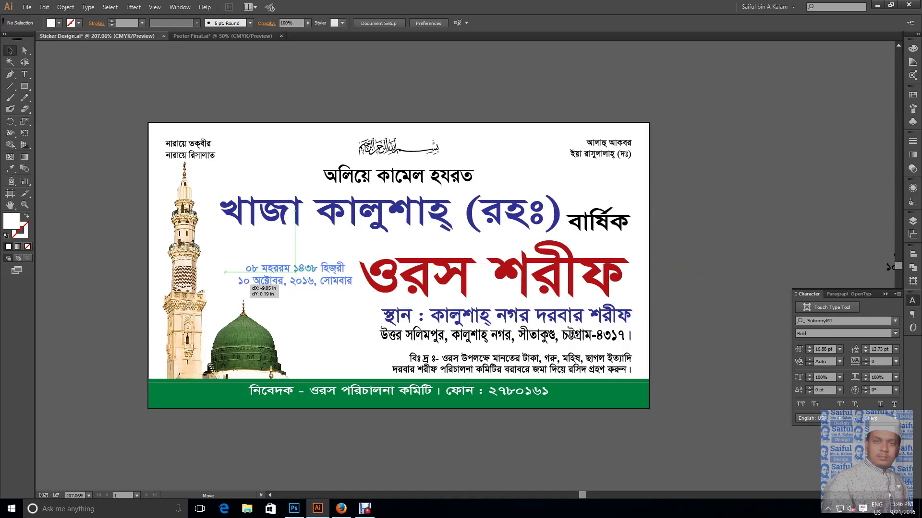
mouse_move(244, 272)
mouse_down()
mouse_move(214, 266)
mouse_move(231, 267)
mouse_up()
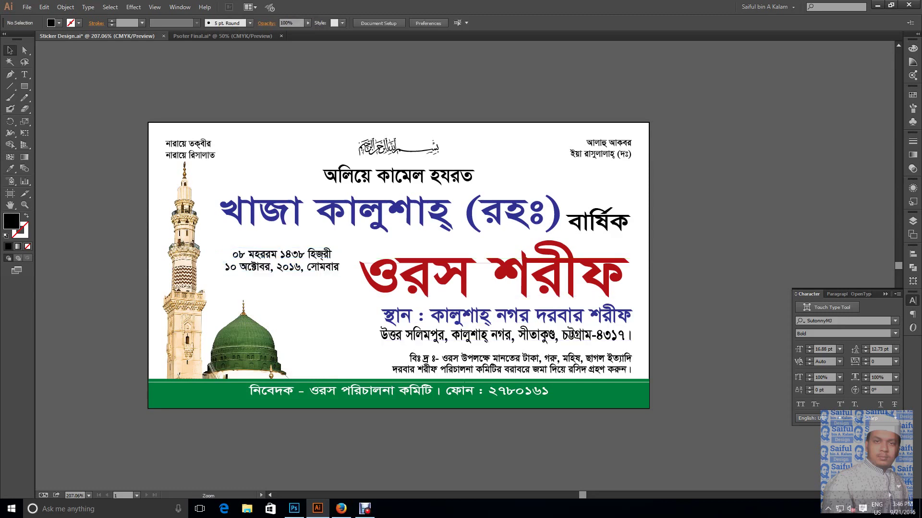
scroll(395, 251, down, 2)
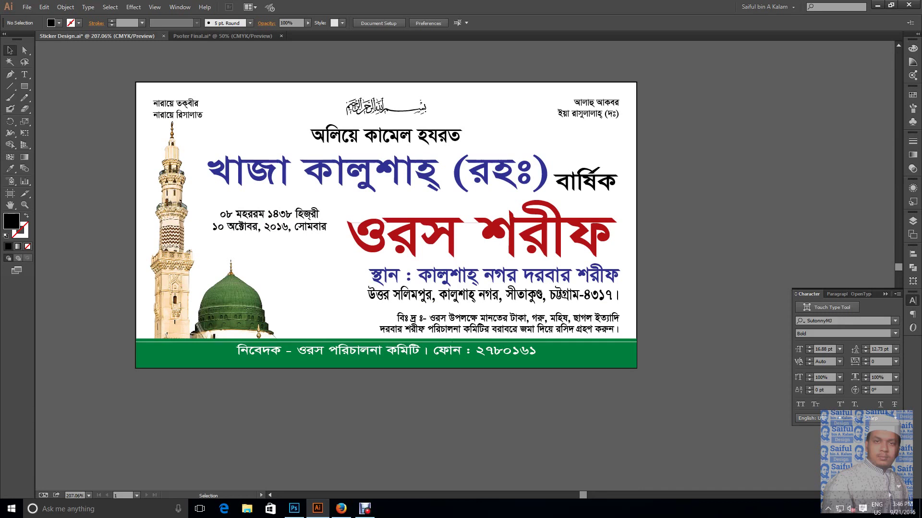
click(424, 169)
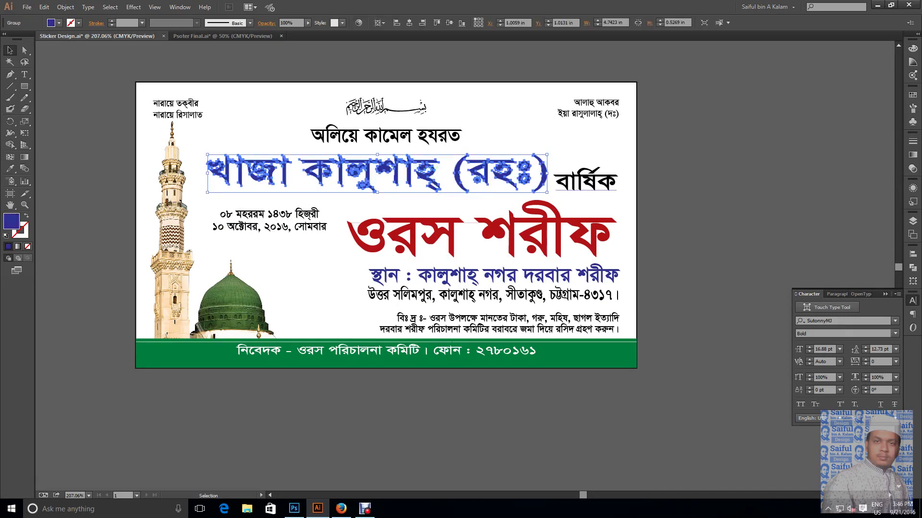
key(ctrl+shift+a)
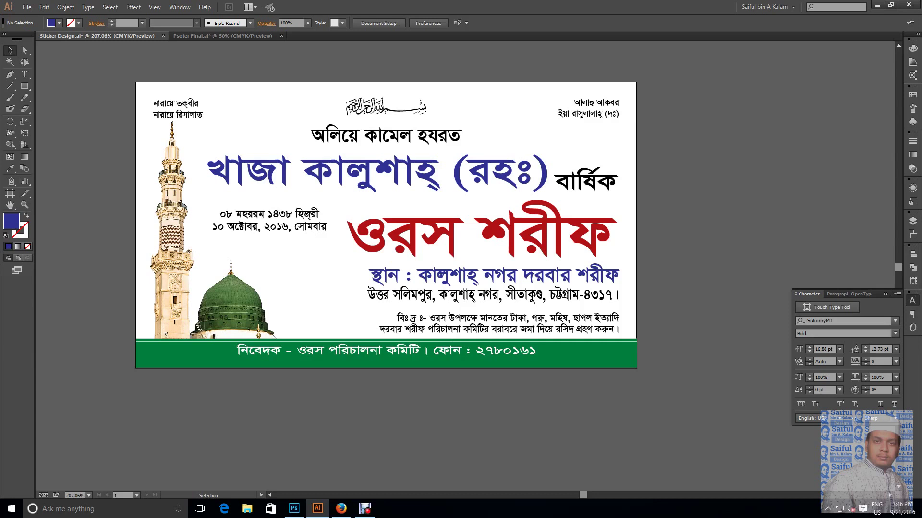
Move the date below the banner and try placing বার্ষিক above ওরস শরীফ
drag(269, 220, 503, 413)
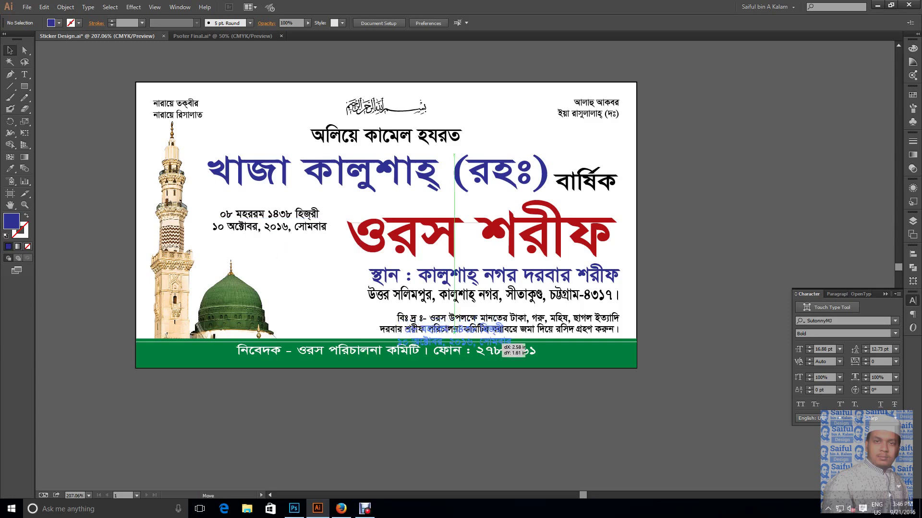
click(576, 384)
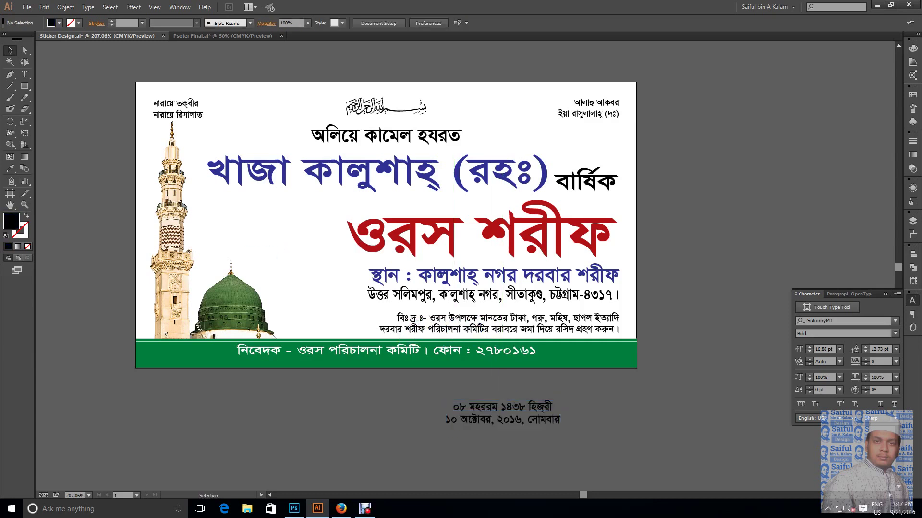
mouse_move(584, 190)
mouse_down()
mouse_move(310, 249)
mouse_move(380, 213)
mouse_up()
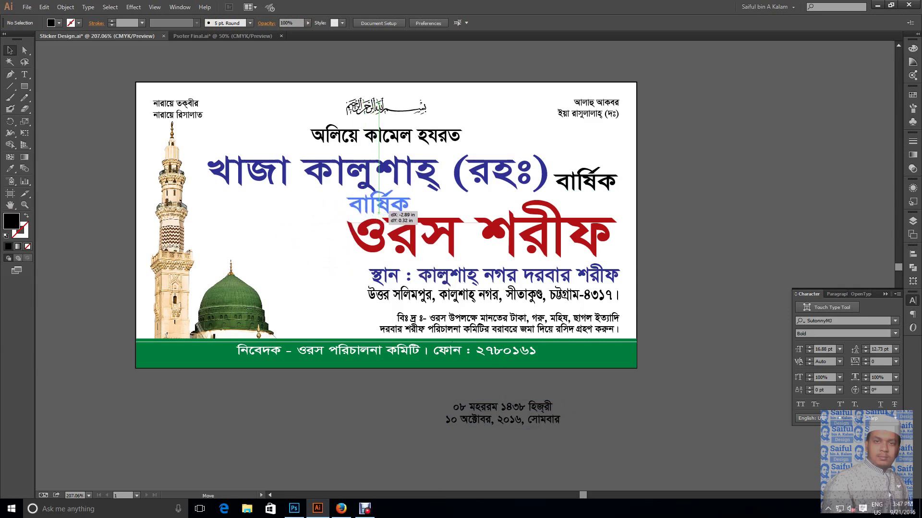
drag(380, 213, 375, 215)
key(ctrl+shift+a)
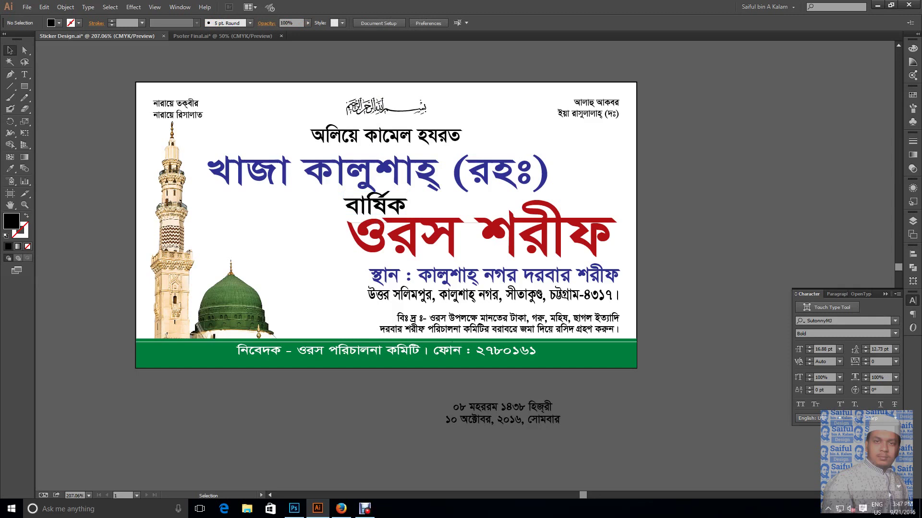
Return বার্ষিক after (রহঃ) and place the date text beside the minaret
drag(375, 205, 585, 181)
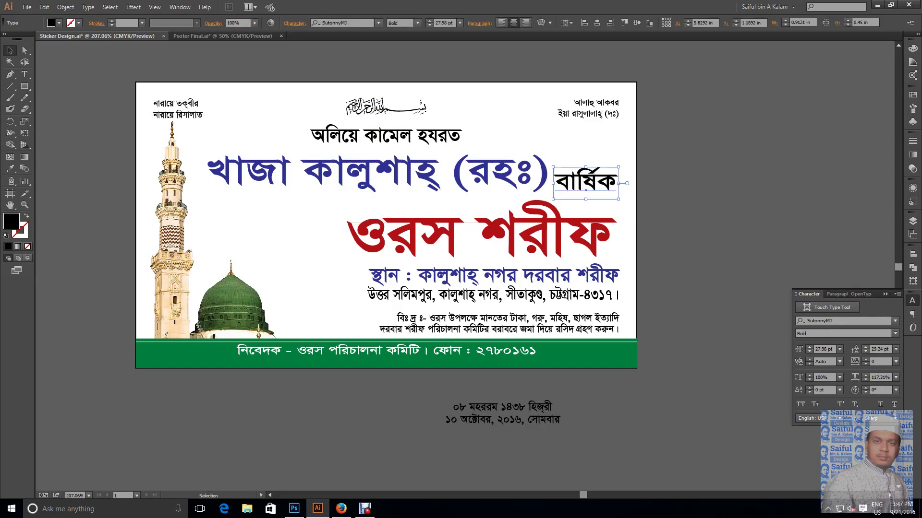
key(ctrl+shift+a)
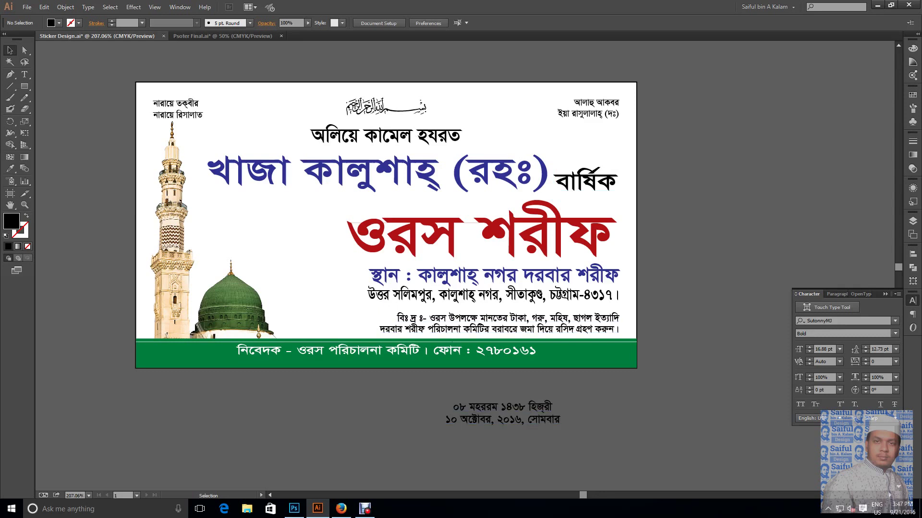
drag(547, 421, 368, 332)
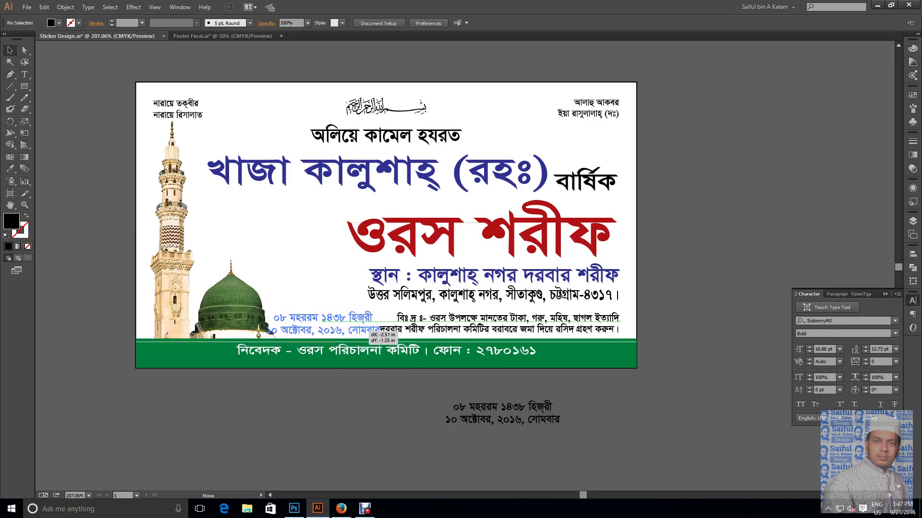
drag(367, 332, 305, 237)
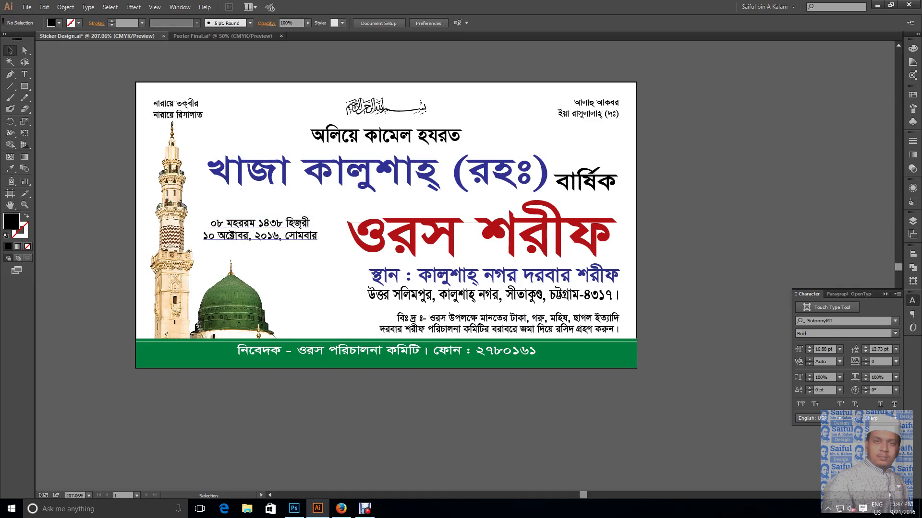
Enlarge the date's first line from 12.85 pt to 14.85 pt
double_click(262, 222)
triple_click(261, 222)
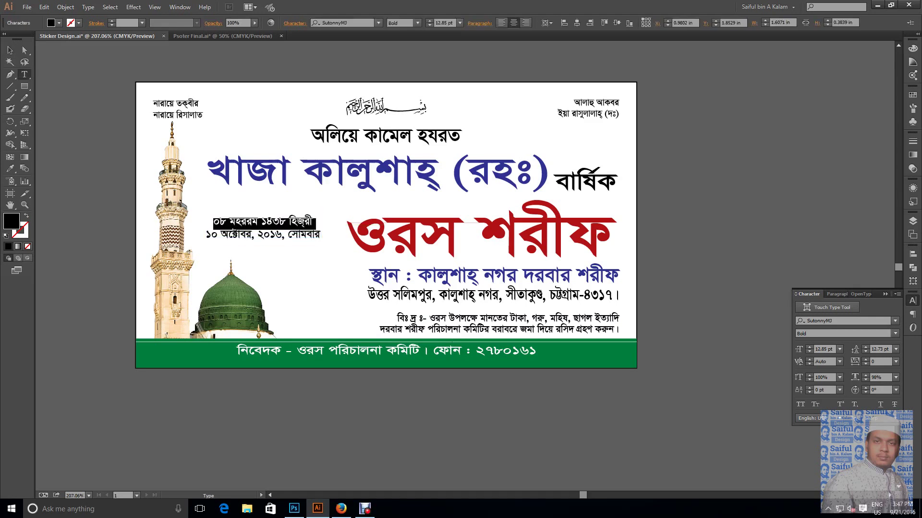
key(ctrl+shift+period)
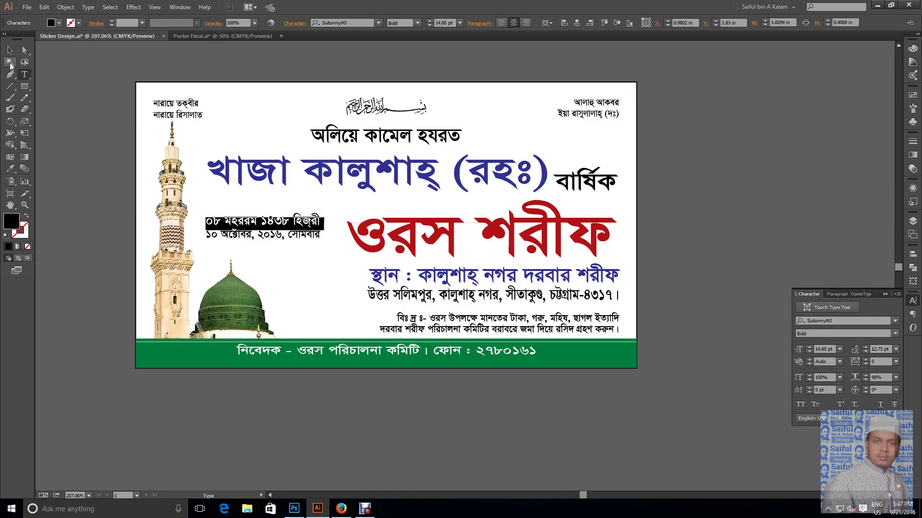
click(9, 50)
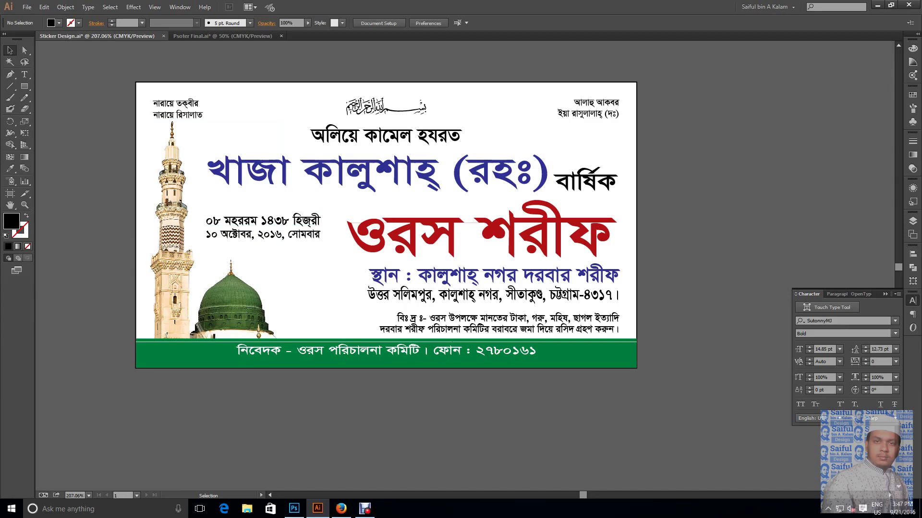
click(25, 86)
drag(108, 67, 165, 108)
scroll(326, 148, up, 1)
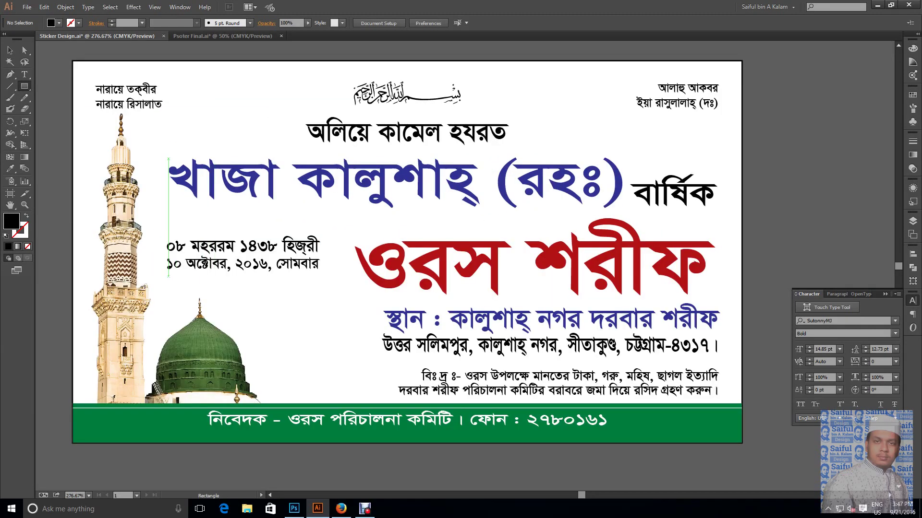
Draw a thin bar beneath the date and drag a copy just below it
drag(169, 276, 318, 282)
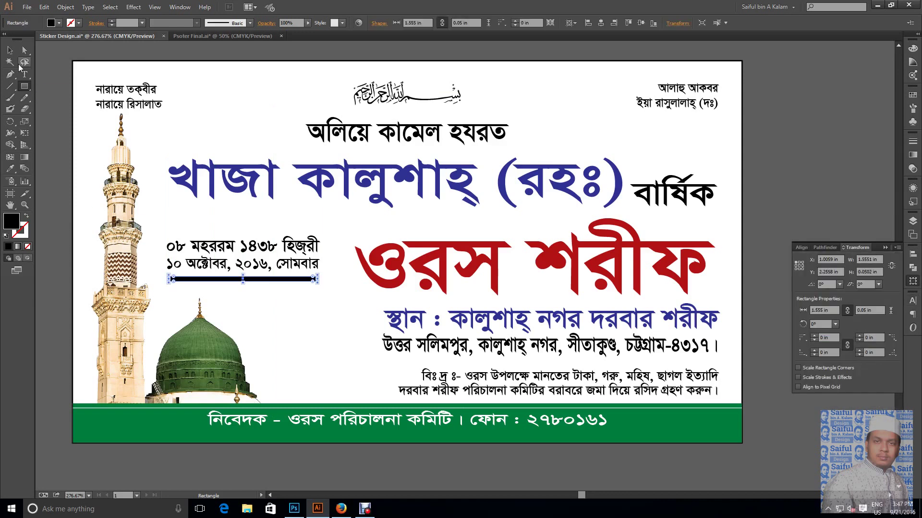
click(10, 52)
key(ctrl+shift+a)
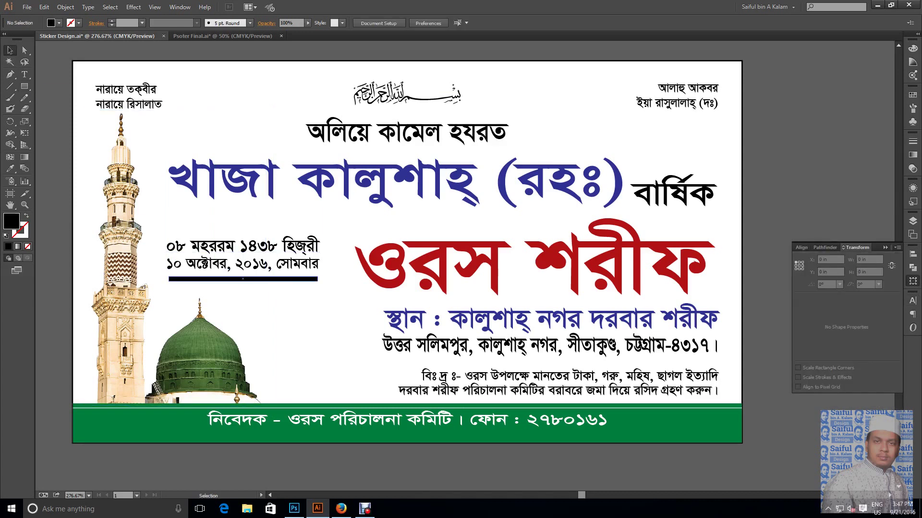
drag(243, 279, 243, 286)
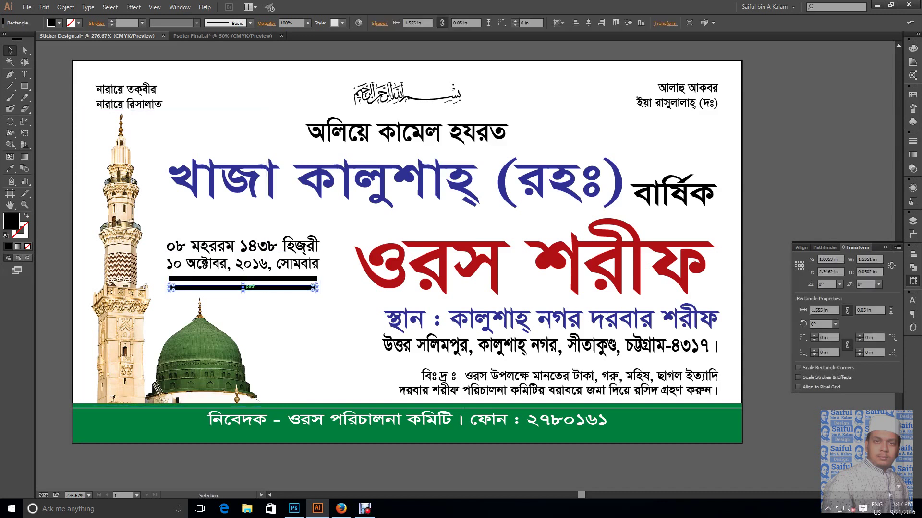
drag(243, 286, 242, 294)
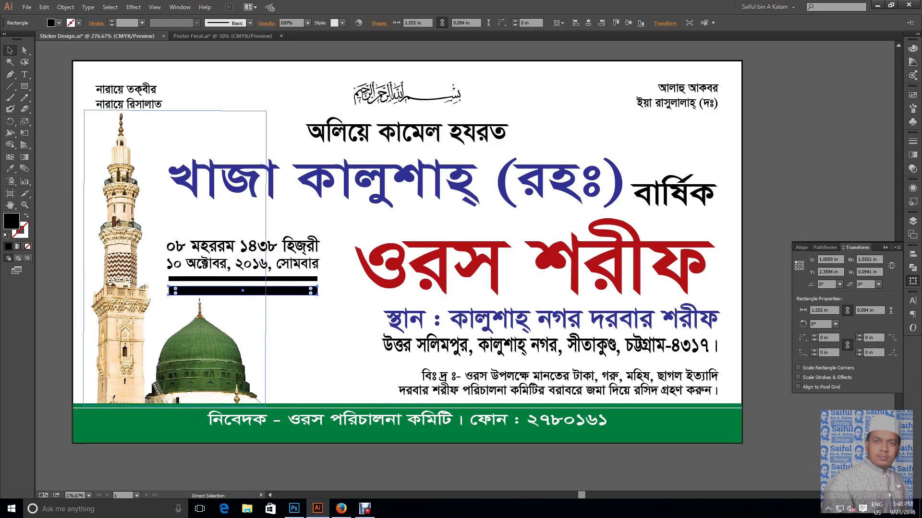
Butt the copied bar against the first, make it thinner, and fit the sticker in view
scroll(128, 284, up, 5)
drag(403, 298, 403, 285)
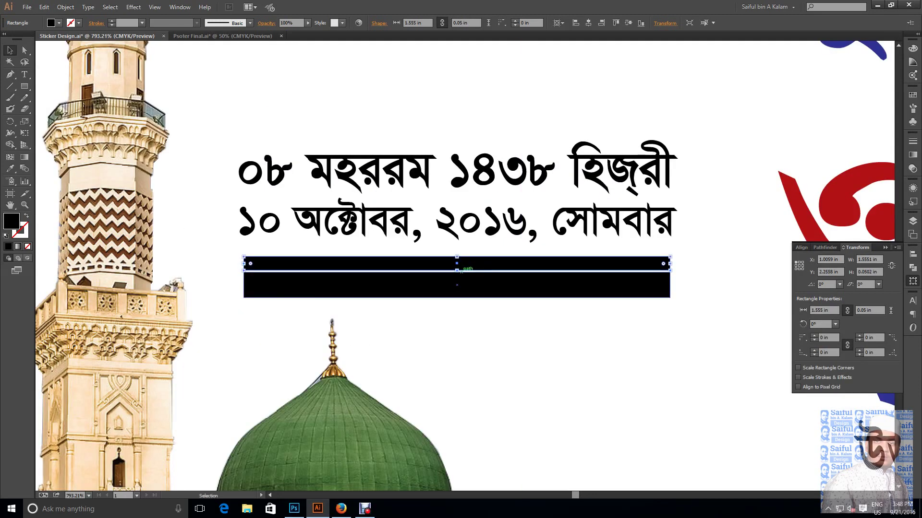
drag(457, 298, 457, 268)
key(ctrl+1)
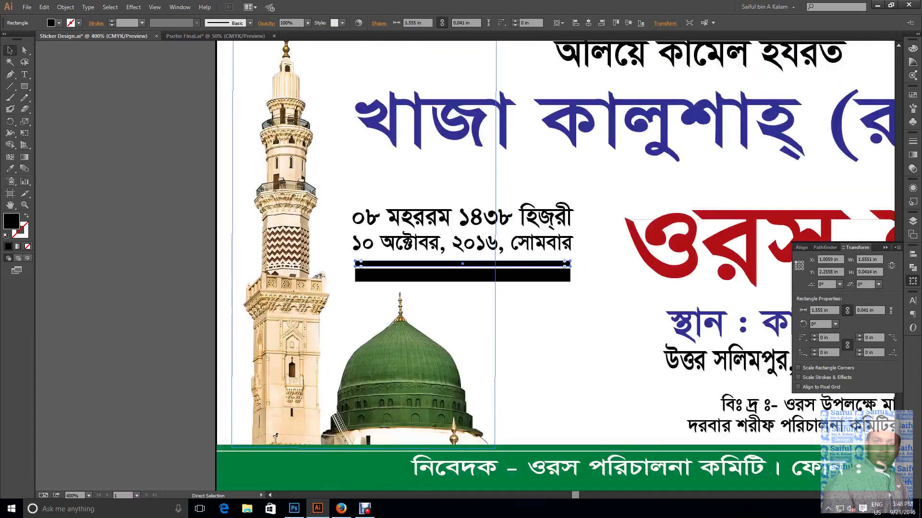
key(ctrl+shift+a)
key(z)
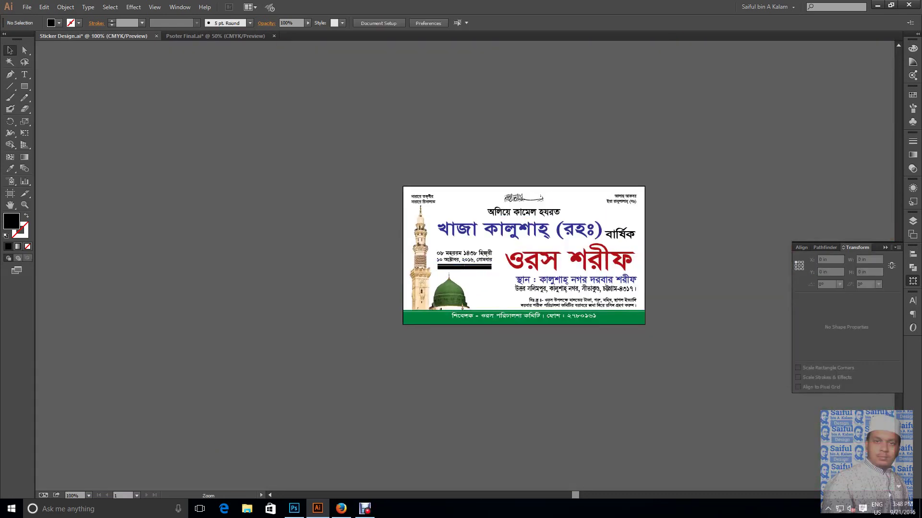
key(ctrl+0)
mouse_move(381, 288)
mouse_down()
mouse_move(273, 283)
mouse_move(277, 265)
mouse_up()
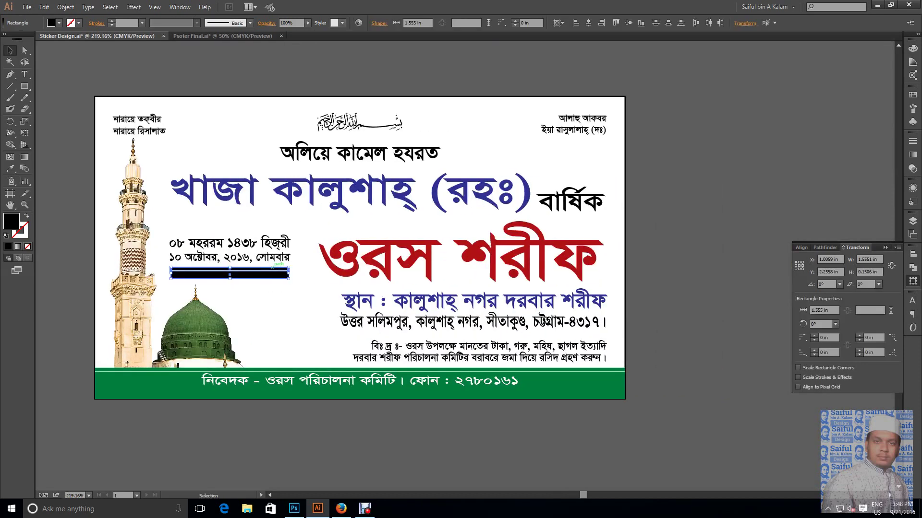
Colour the bar under the date blue with magenta 50
click(913, 48)
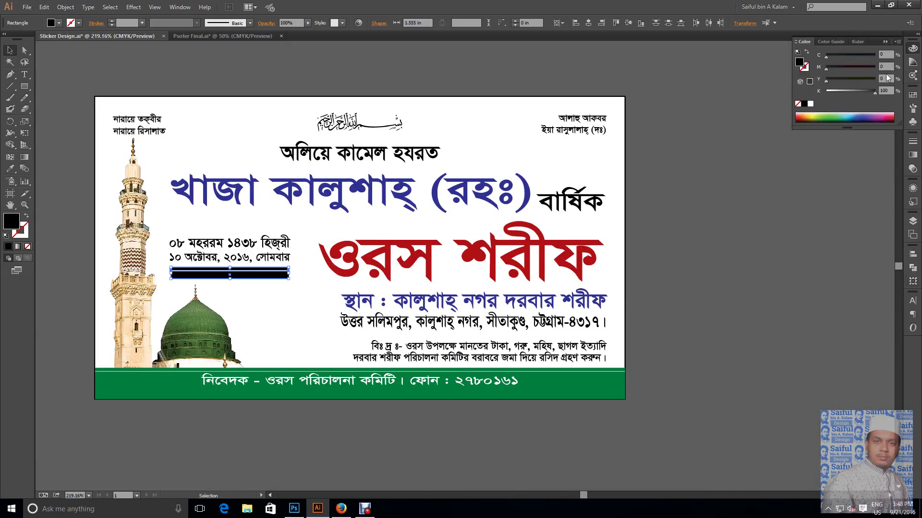
drag(874, 91, 836, 91)
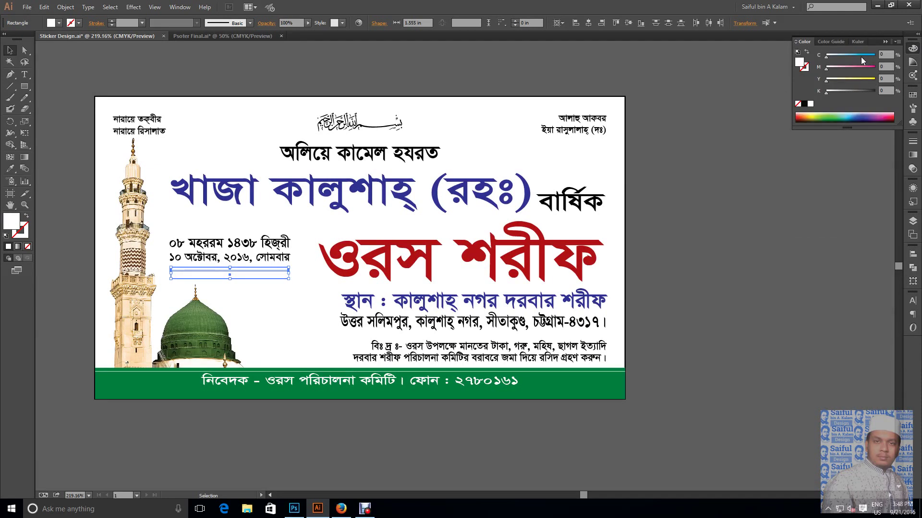
drag(860, 57, 915, 63)
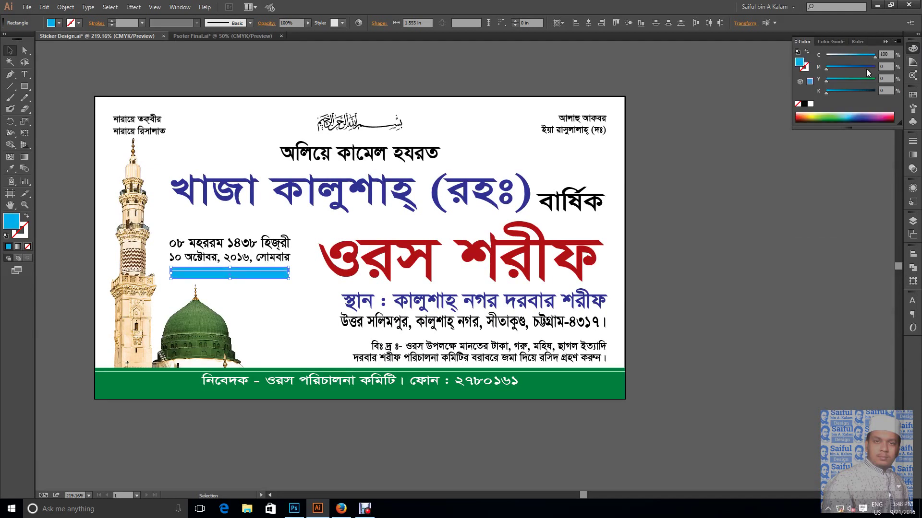
drag(859, 68, 879, 68)
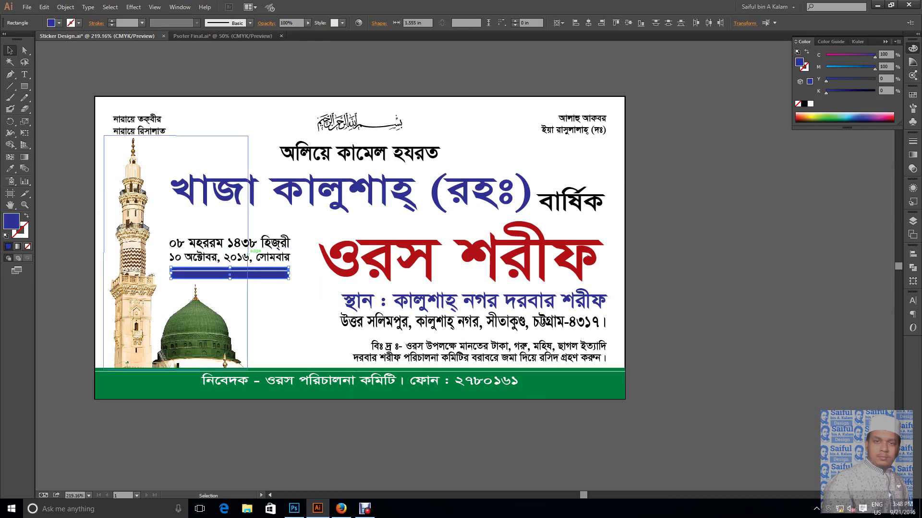
click(231, 249)
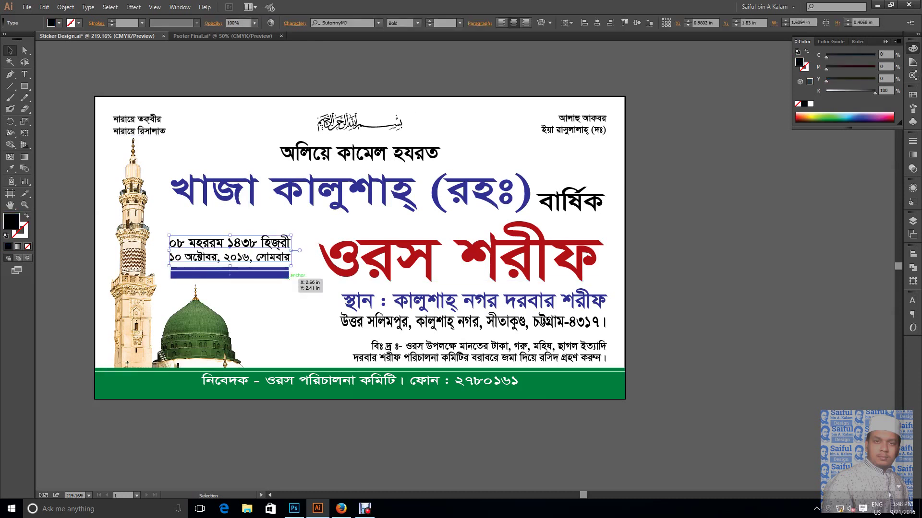
click(281, 272)
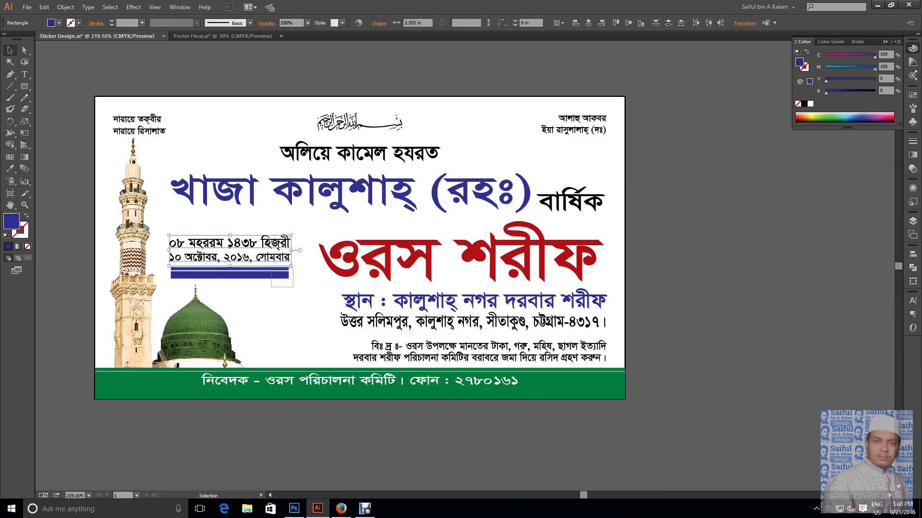
click(852, 70)
click(883, 66)
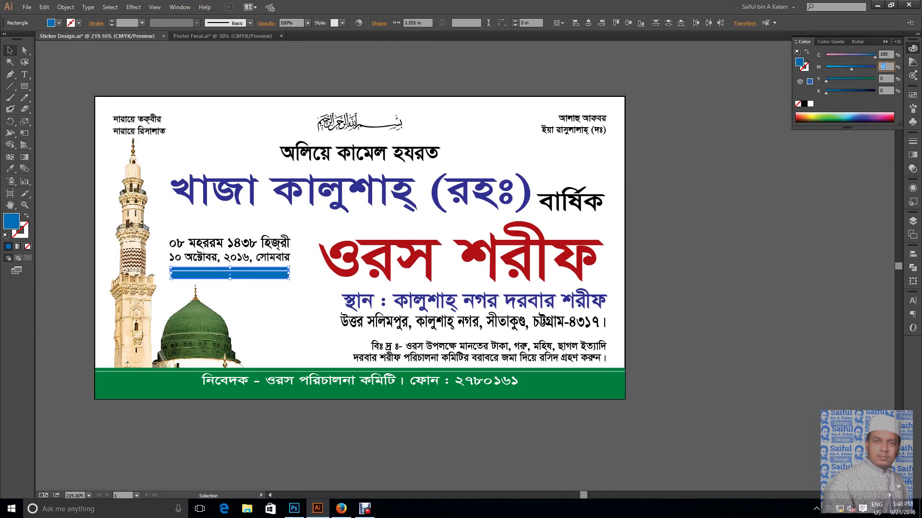
text(50)
key(Return)
Colour the two-line date text cyan 100, magenta 50 to match the bar
click(230, 250)
drag(846, 90, 822, 91)
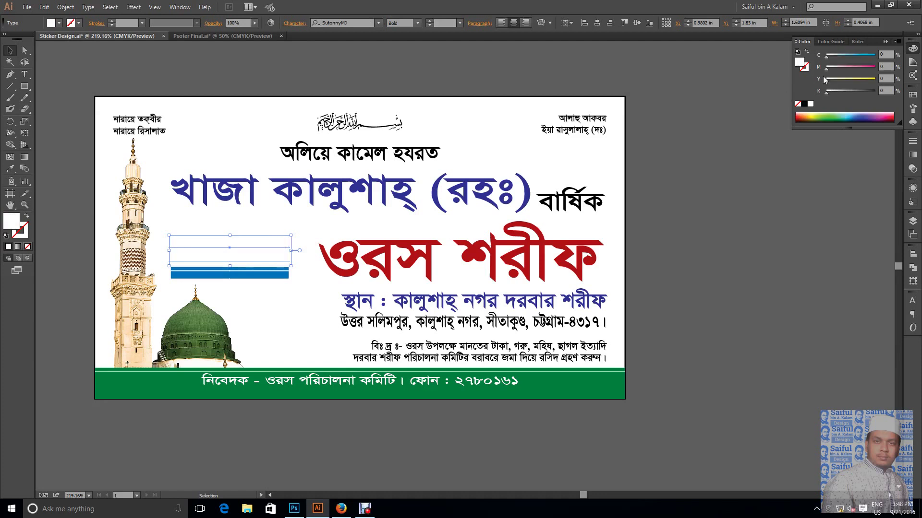
click(866, 57)
click(866, 69)
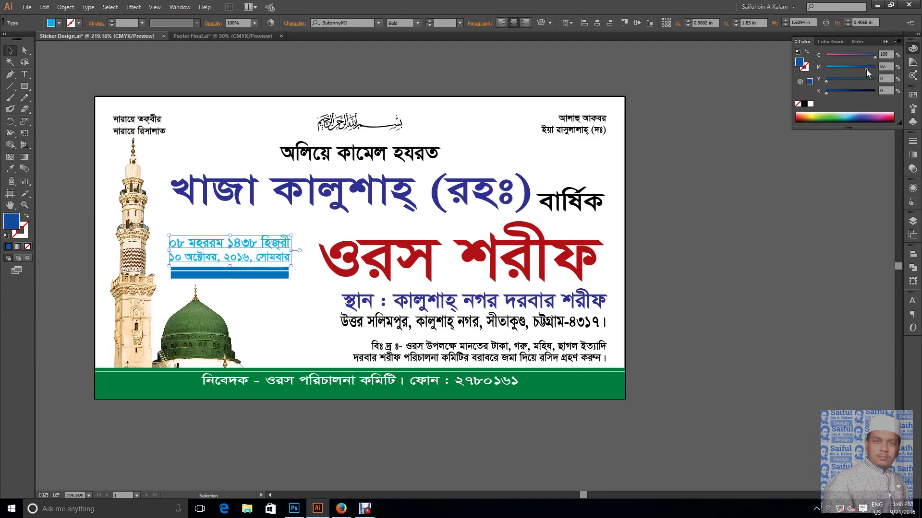
text(40)
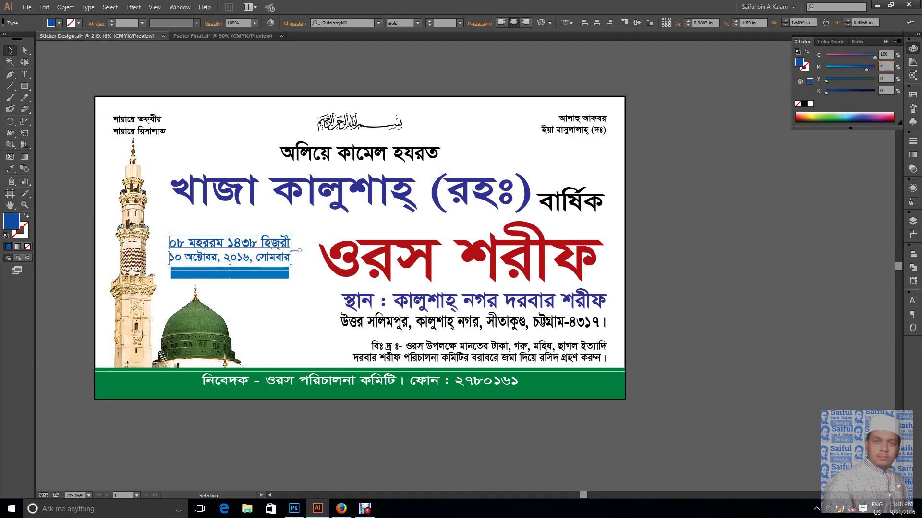
key(Return)
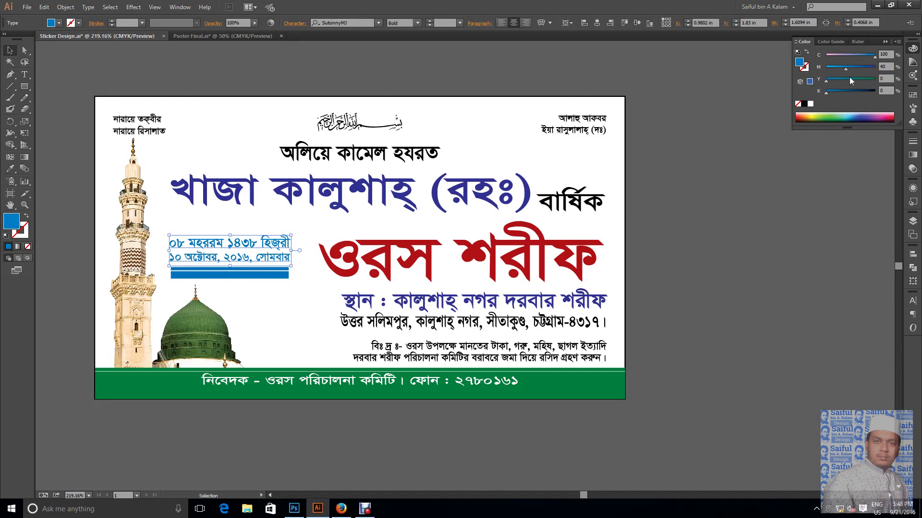
click(885, 66)
text(50)
key(Return)
key(ctrl+shift+a)
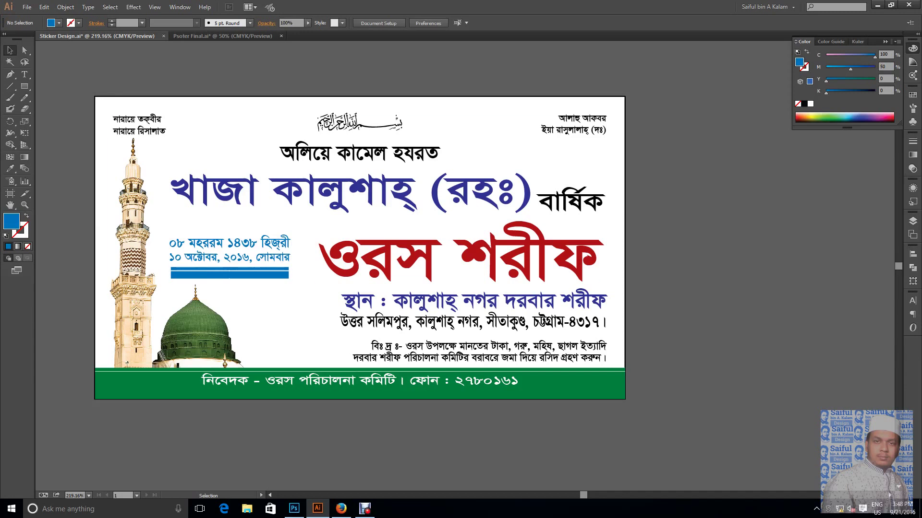
Recolour the two-line date text pink-red with magenta 100, yellow 60
click(230, 249)
mouse_move(850, 68)
mouse_down()
mouse_move(826, 56)
mouse_move(874, 79)
mouse_up()
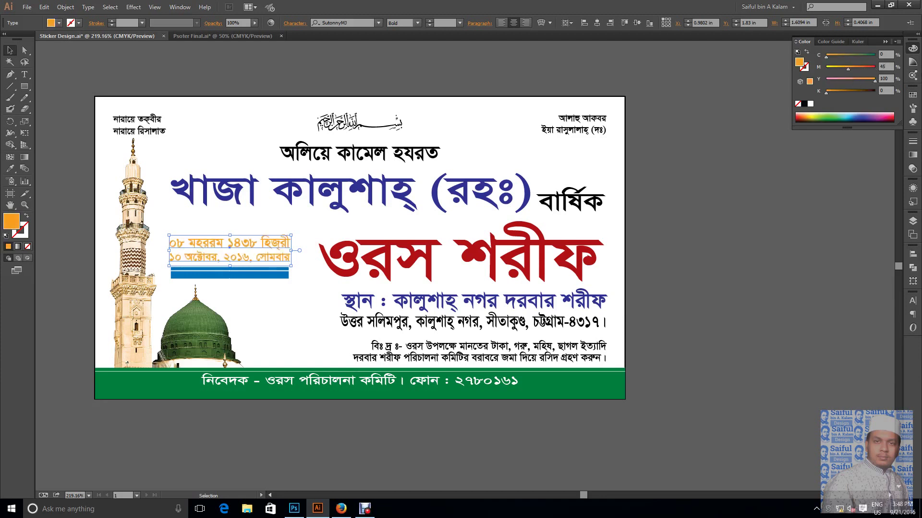
click(885, 66)
key(Return)
drag(852, 67, 891, 68)
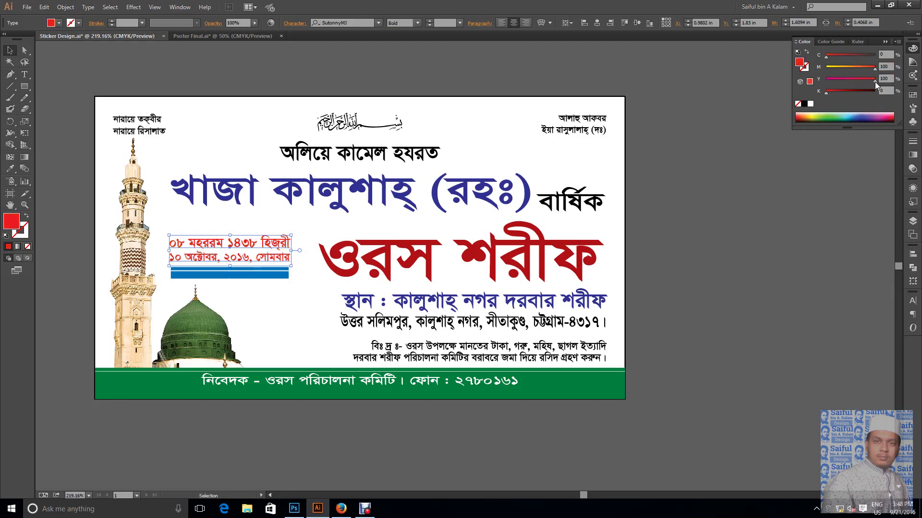
drag(875, 81, 738, 85)
drag(847, 68, 854, 71)
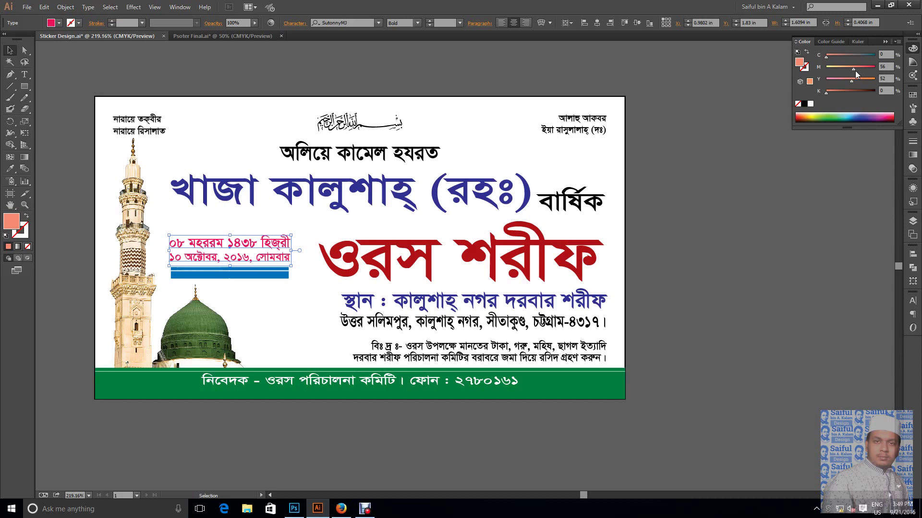
drag(854, 70, 875, 70)
text(60)
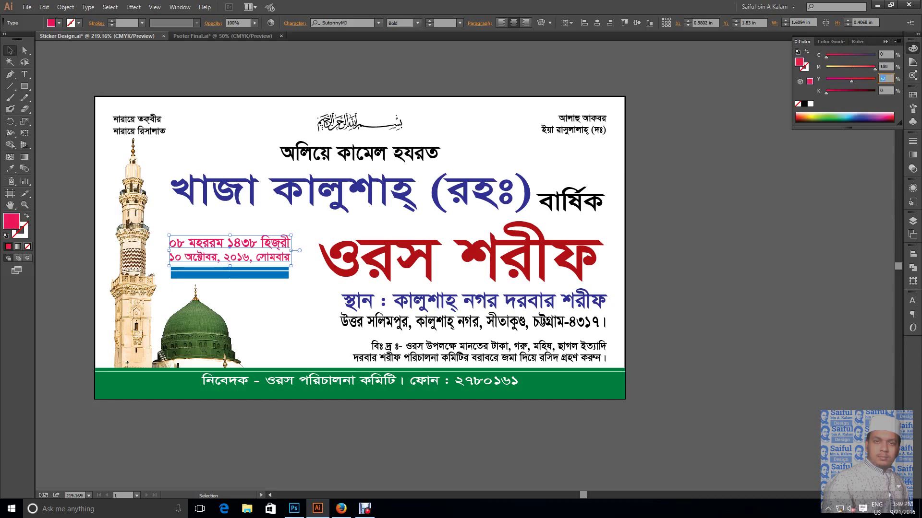
key(Return)
Give the bar below the date the same magenta 100, yellow 60 colour
click(229, 274)
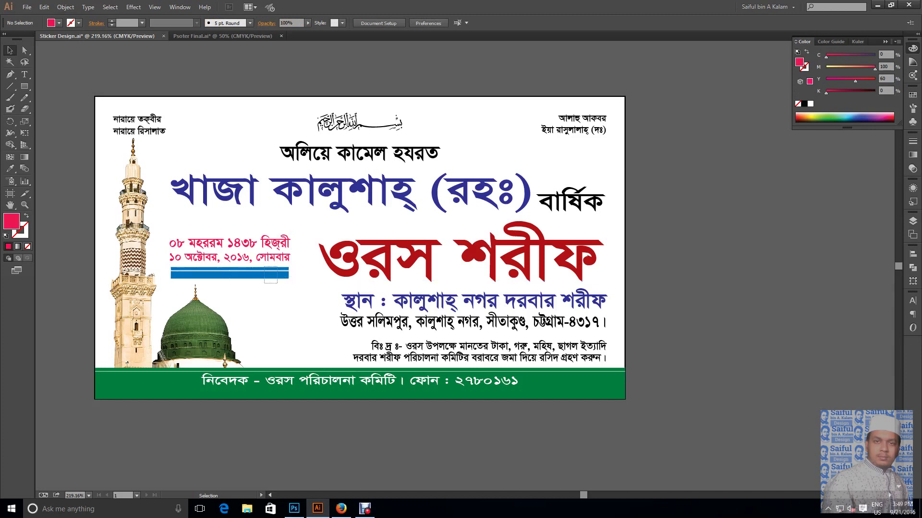
mouse_move(875, 56)
mouse_down()
mouse_move(826, 56)
mouse_move(875, 67)
mouse_up()
click(886, 78)
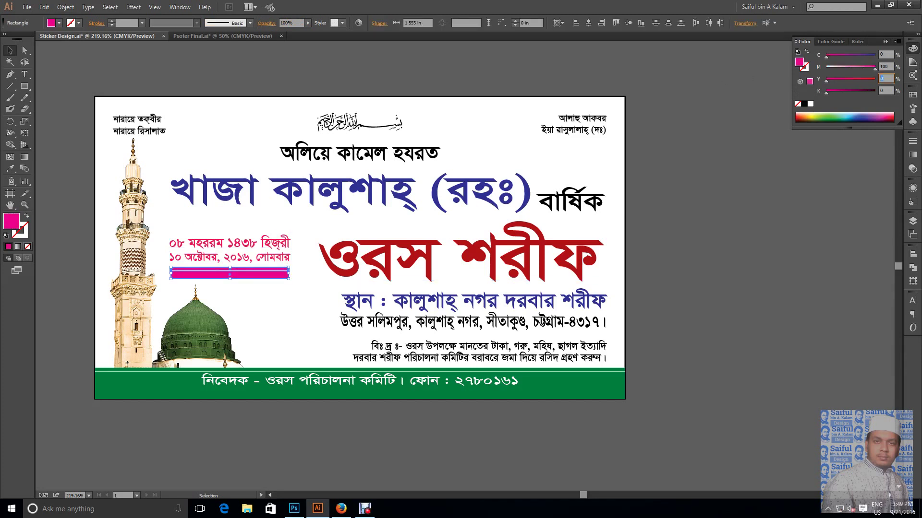
key(Return)
key(ctrl+shift+a)
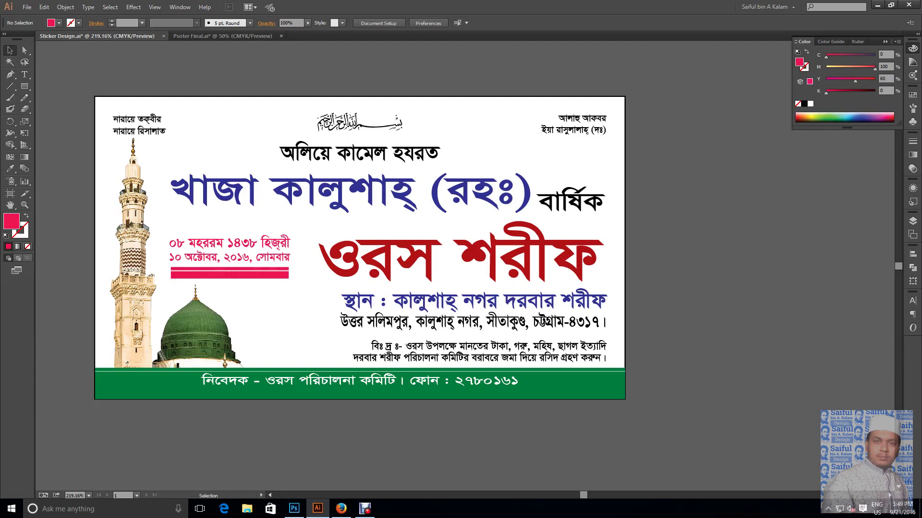
click(480, 358)
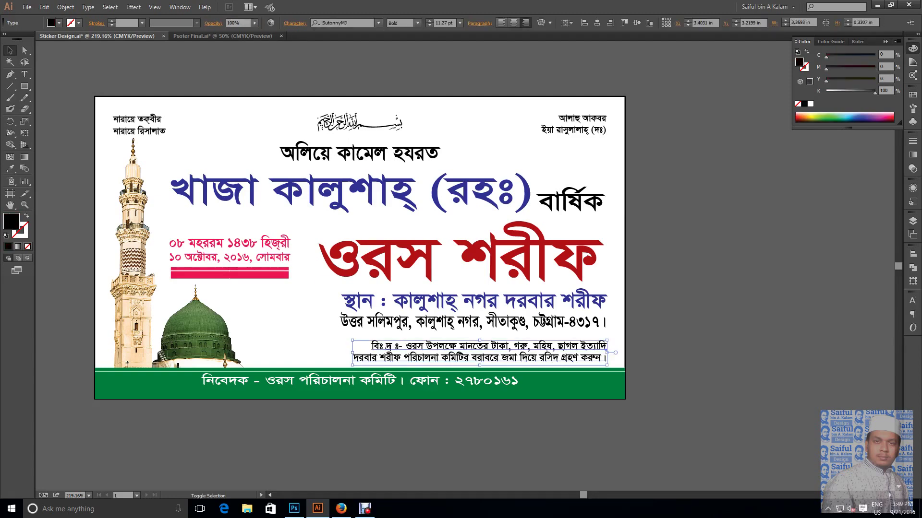
drag(353, 340, 339, 339)
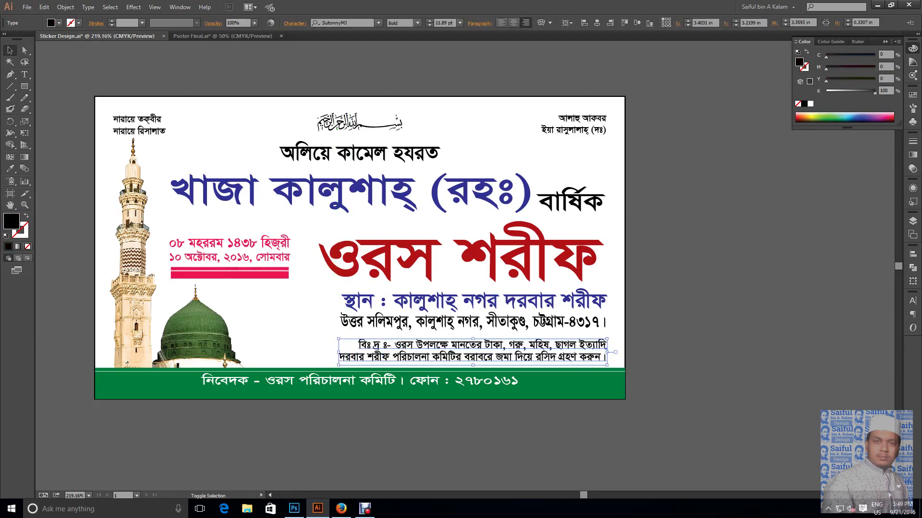
click(480, 259)
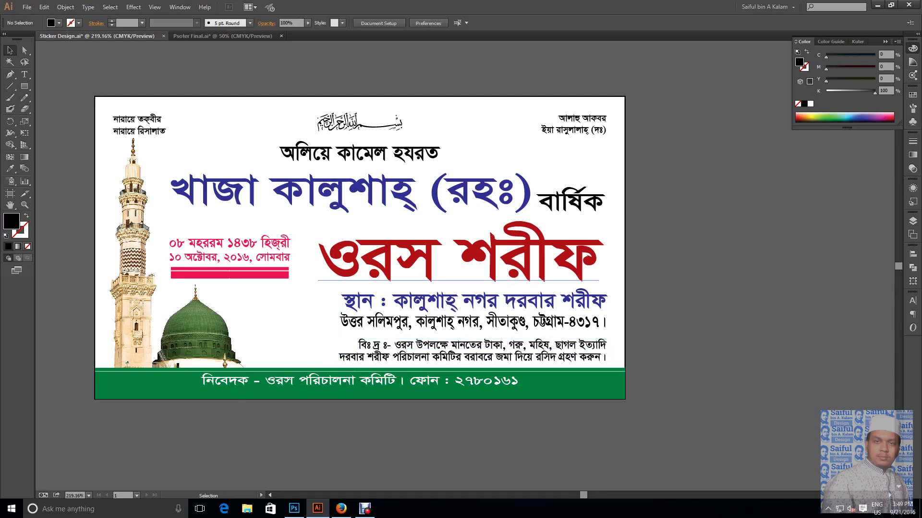
mouse_move(480, 259)
mouse_down()
mouse_move(525, 300)
mouse_move(485, 258)
mouse_up()
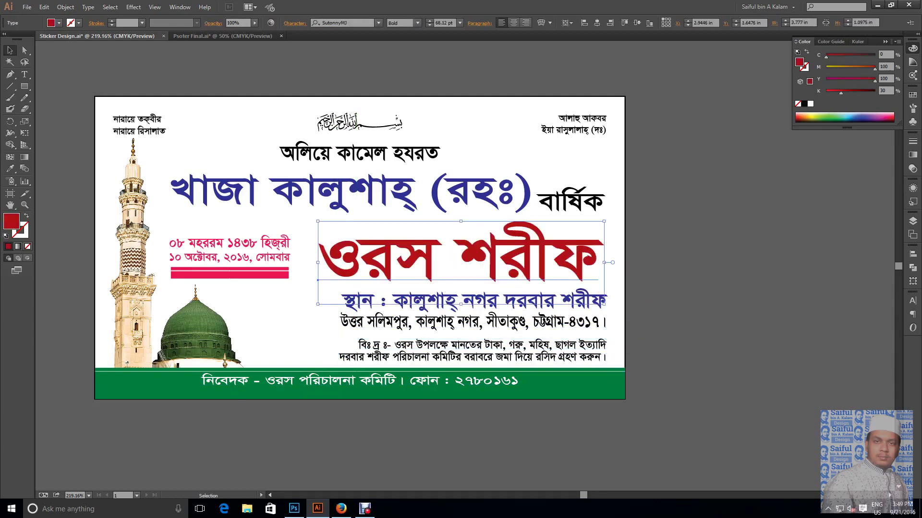
key(ctrl+shift+a)
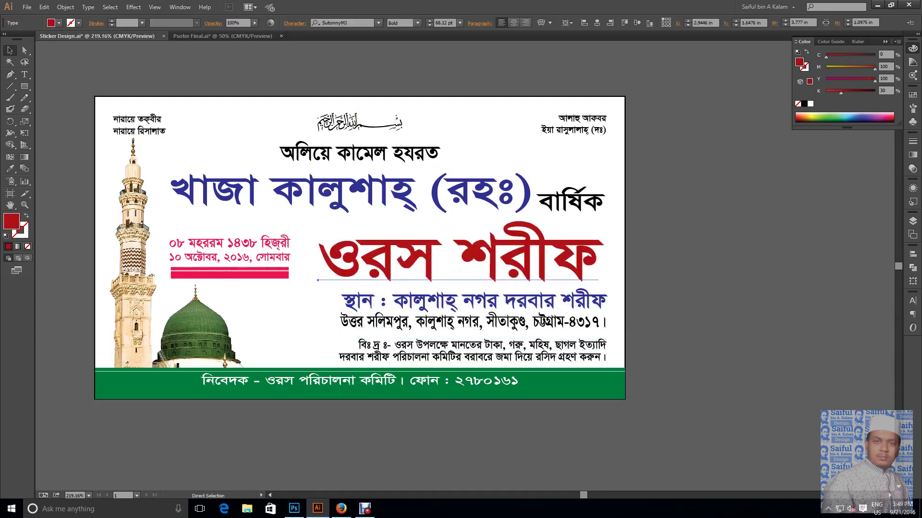
key(Delete)
shift+click(345, 354)
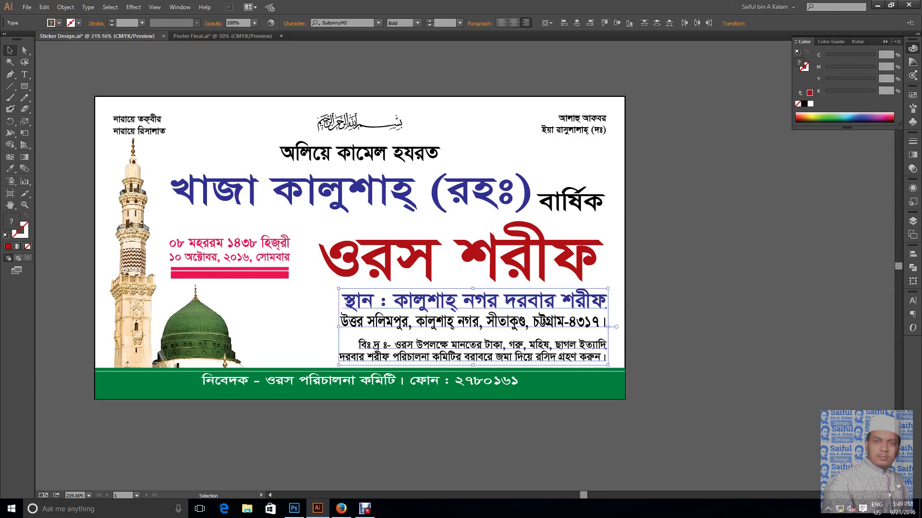
drag(338, 288, 321, 283)
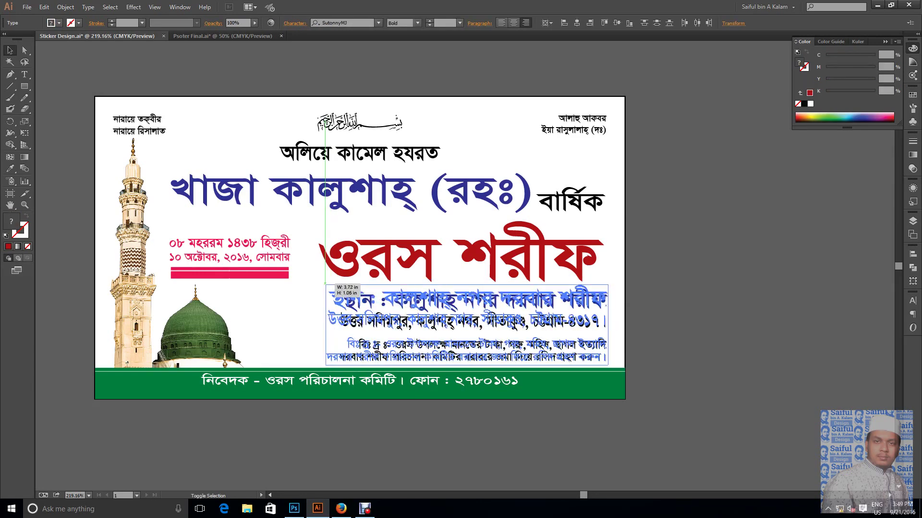
key(ctrl+shift+a)
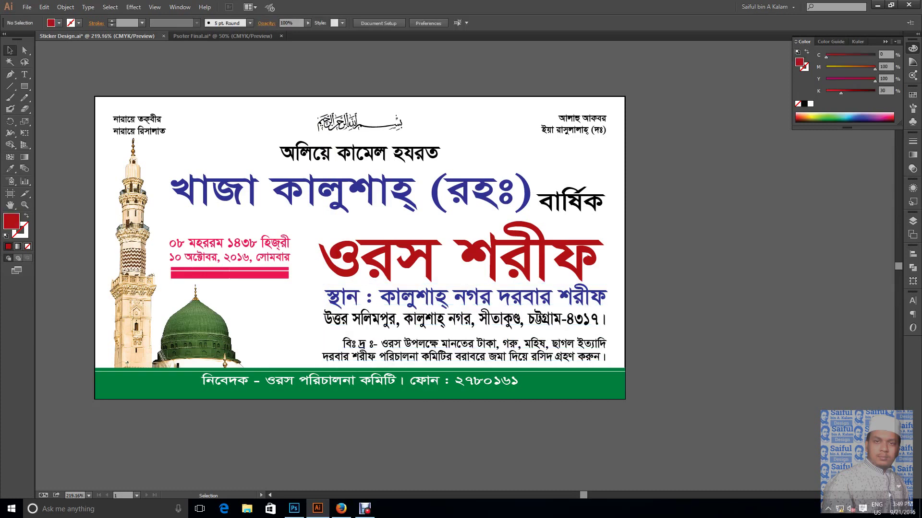
key(ctrl+z)
key(ctrl+shift+z)
key(ctrl+z)
key(ctrl+z)
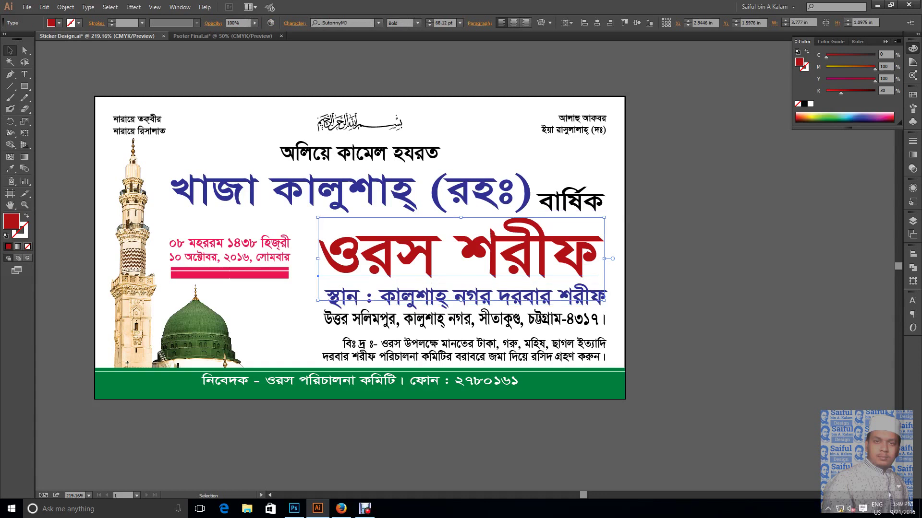
key(ctrl+z)
key(ctrl+z)
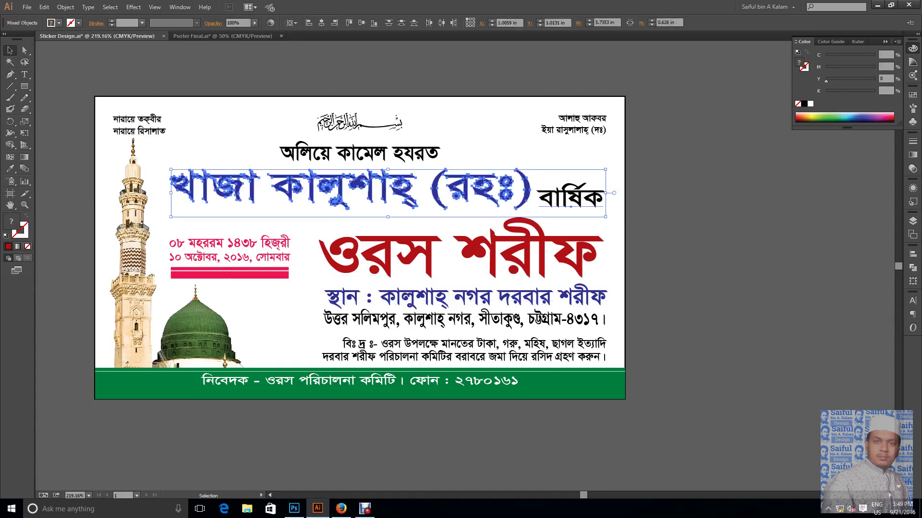
key(ctrl+z)
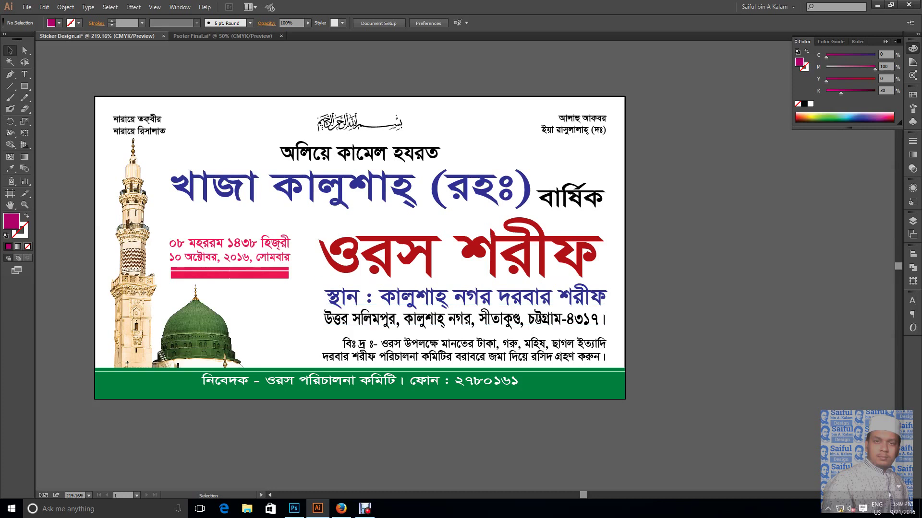
drag(336, 153, 226, 153)
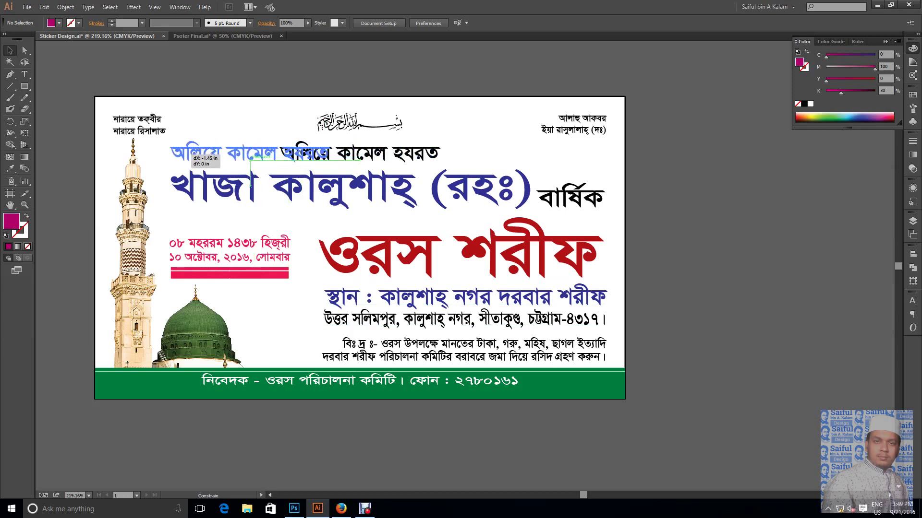
key(ctrl+shift+a)
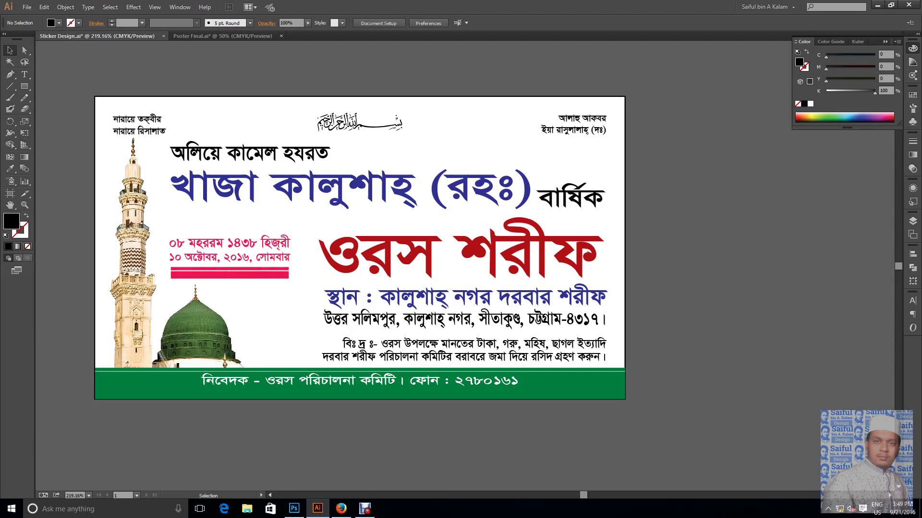
click(364, 124)
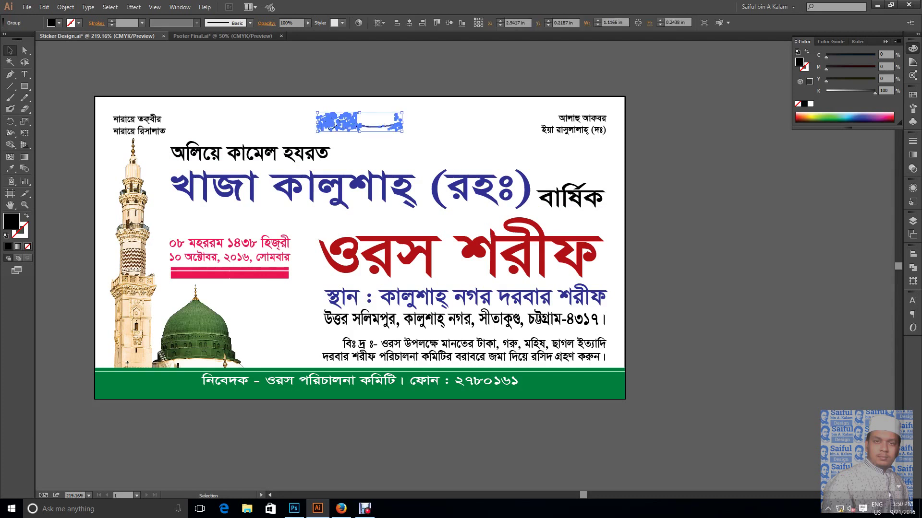
key(ctrl+shift+a)
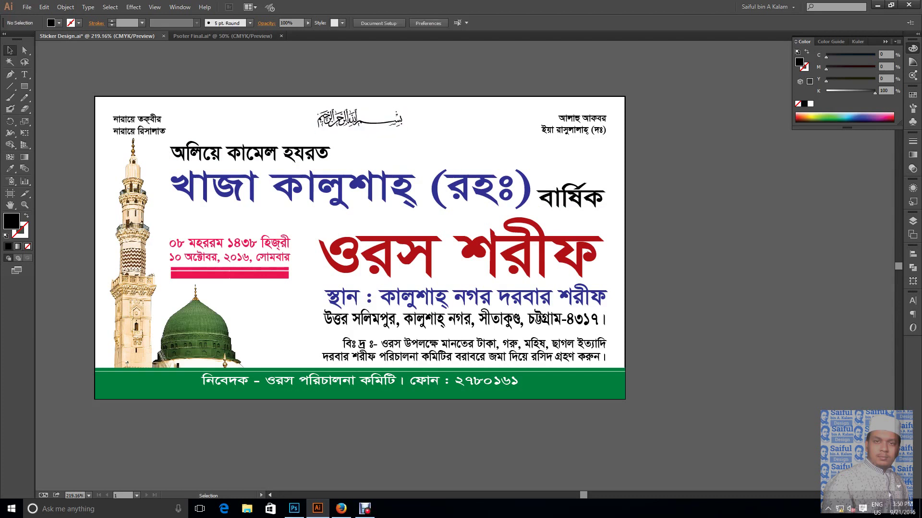
click(365, 124)
key(ctrl+shift+a)
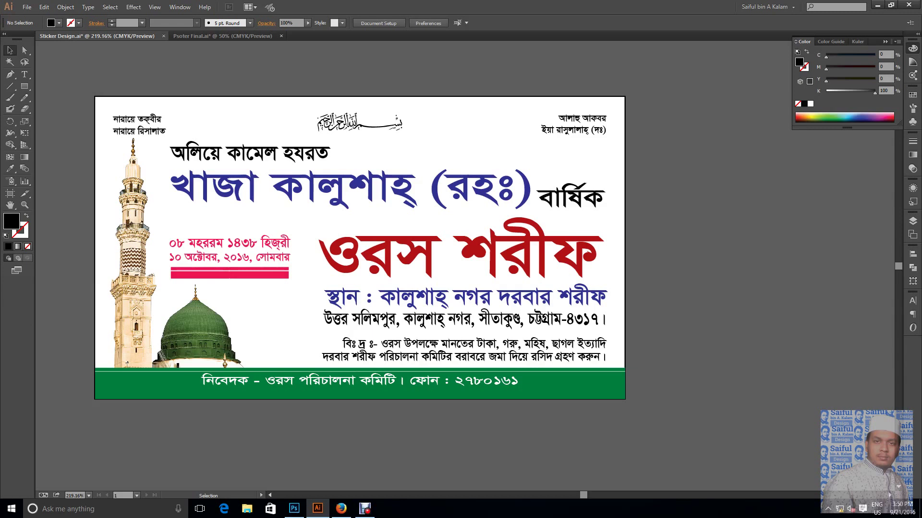
click(625, 163)
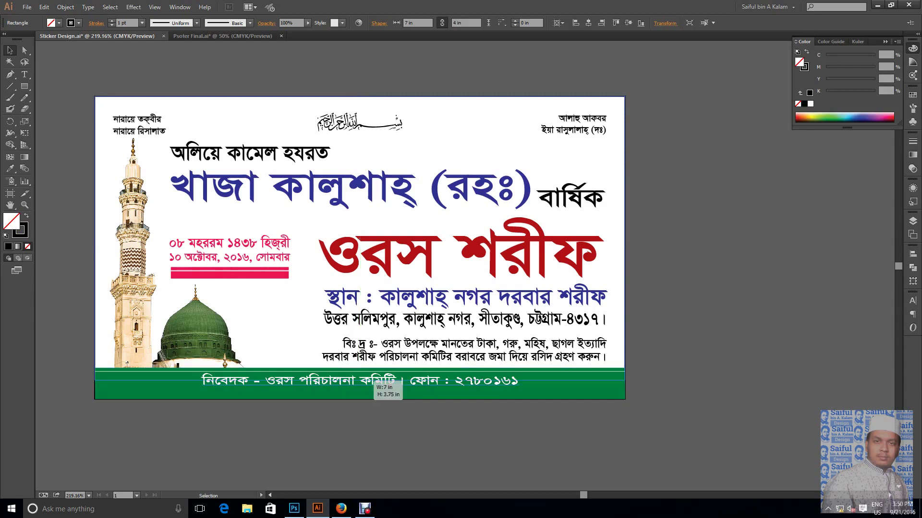
Turn the rectangle into a thin black strip right of the অলিয়ে কামেল হযরত line, and save
drag(360, 399, 400, 160)
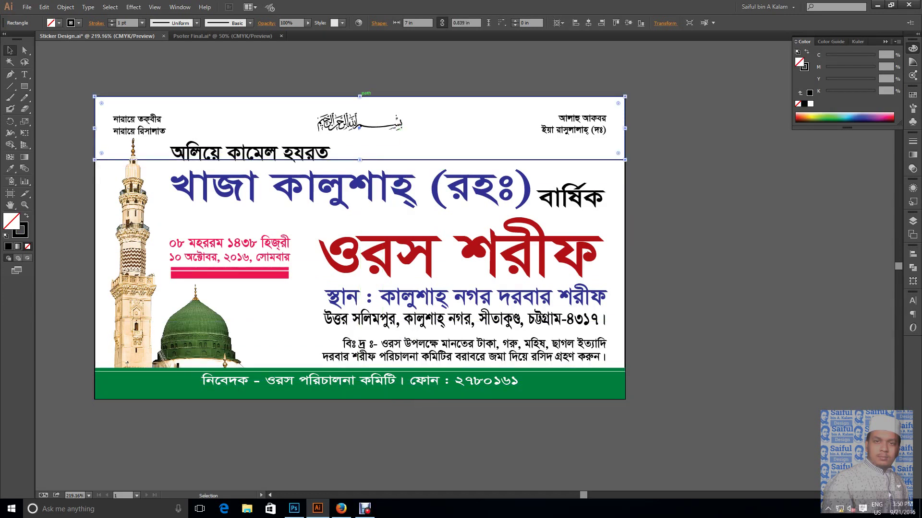
drag(360, 97, 360, 148)
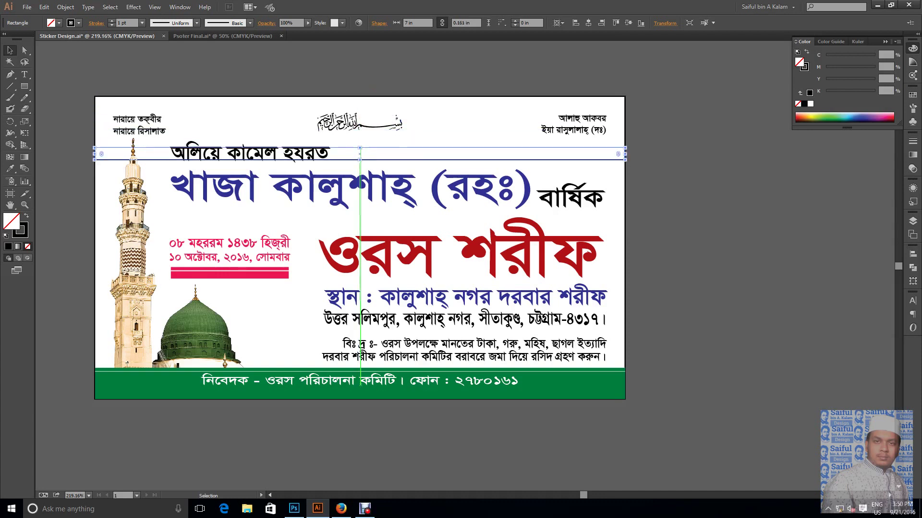
key(ctrl+s)
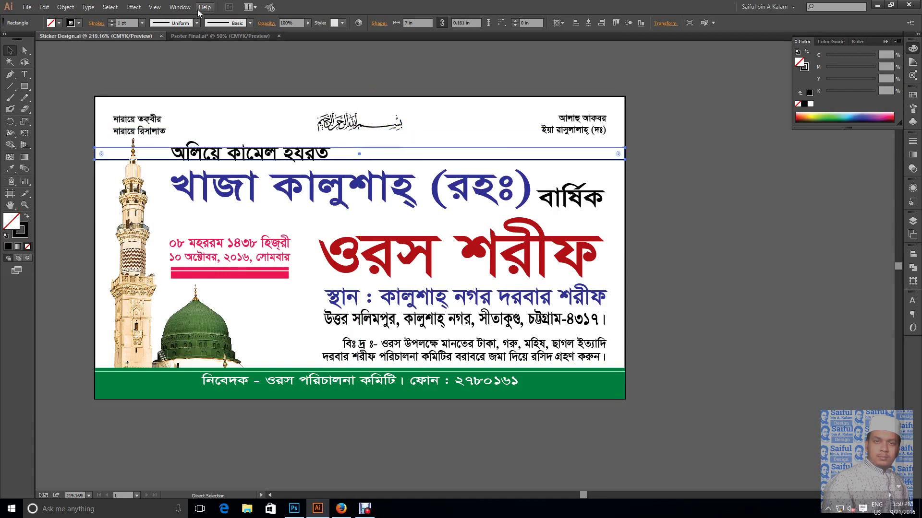
drag(101, 153, 339, 154)
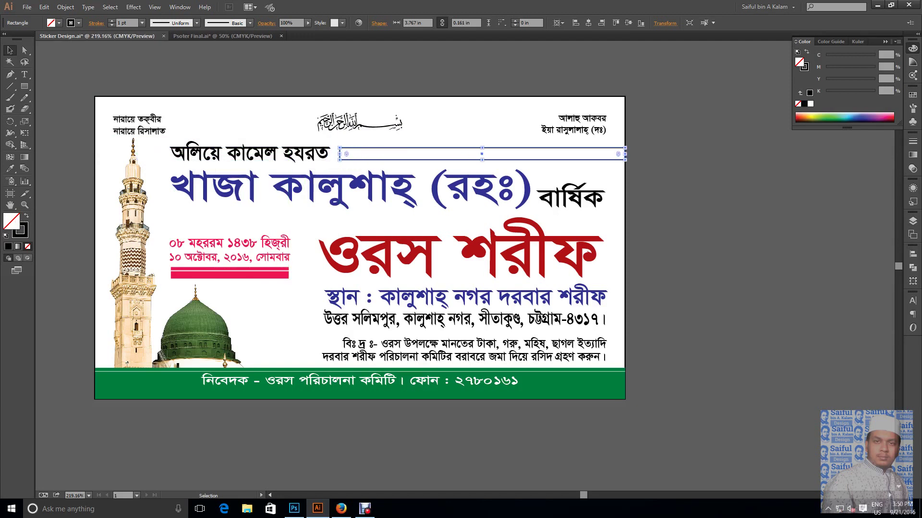
click(24, 218)
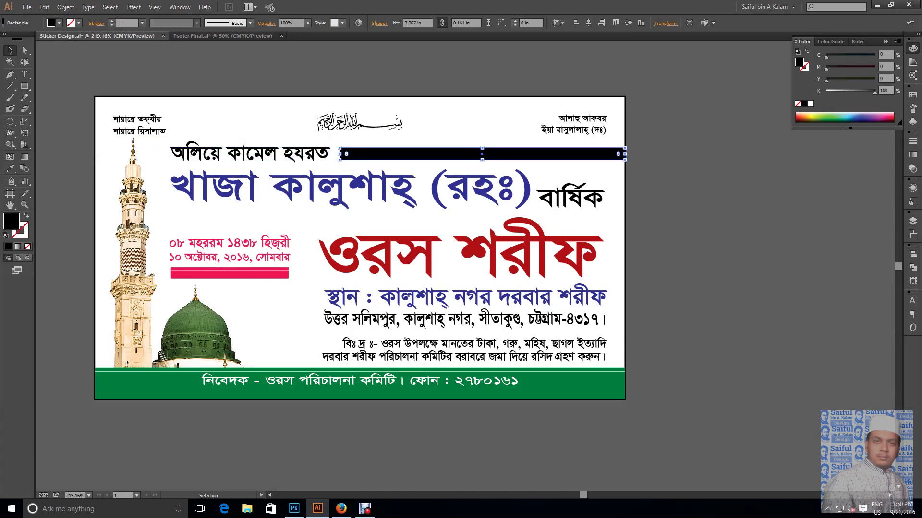
key(ctrl+shift+a)
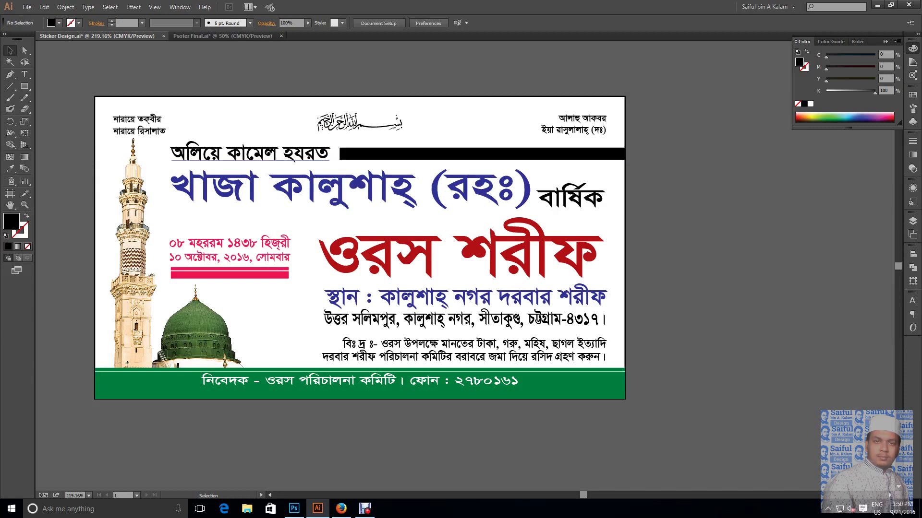
Colour the অলিয়ে কামেল হযরত text line deep blue: C=100, M=100, K=0
click(312, 156)
drag(874, 91, 824, 91)
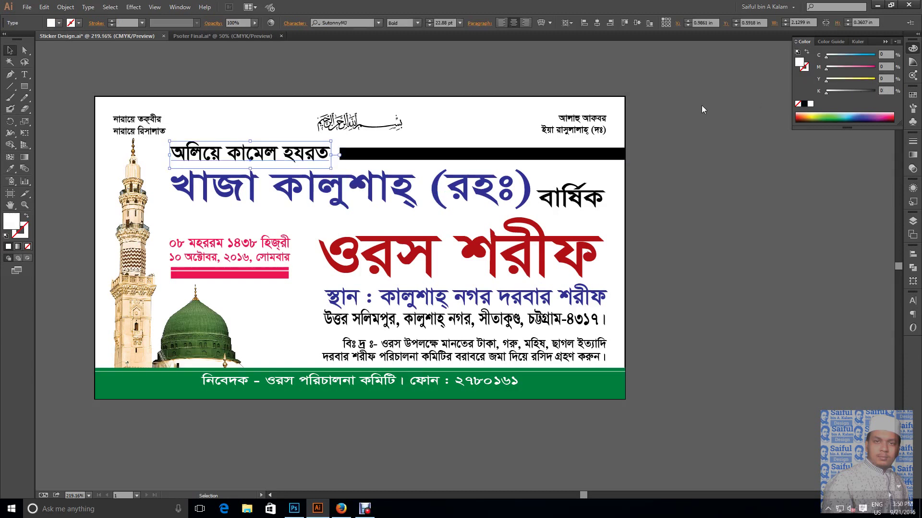
drag(856, 55, 904, 57)
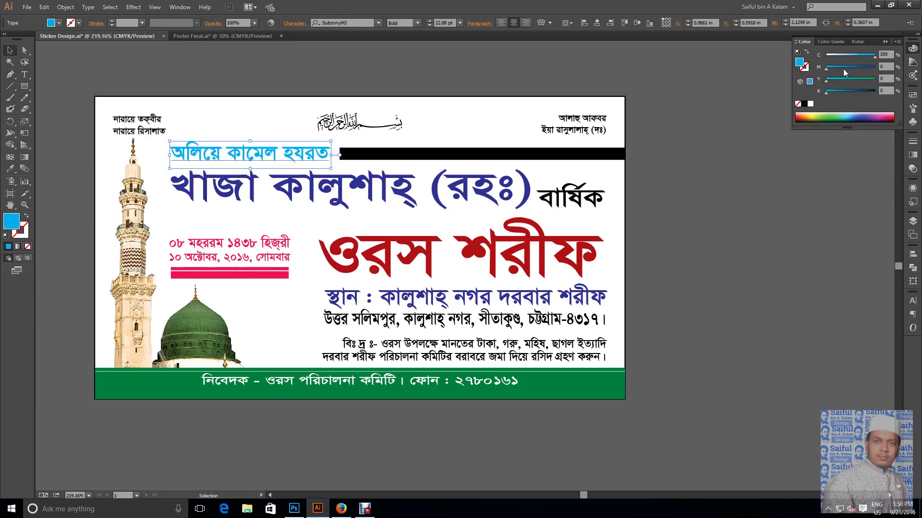
drag(843, 69, 854, 68)
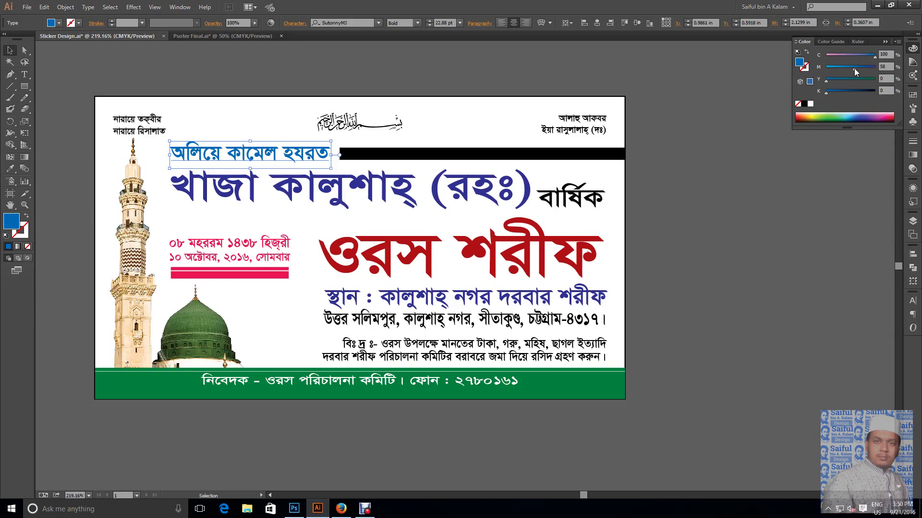
drag(854, 68, 876, 68)
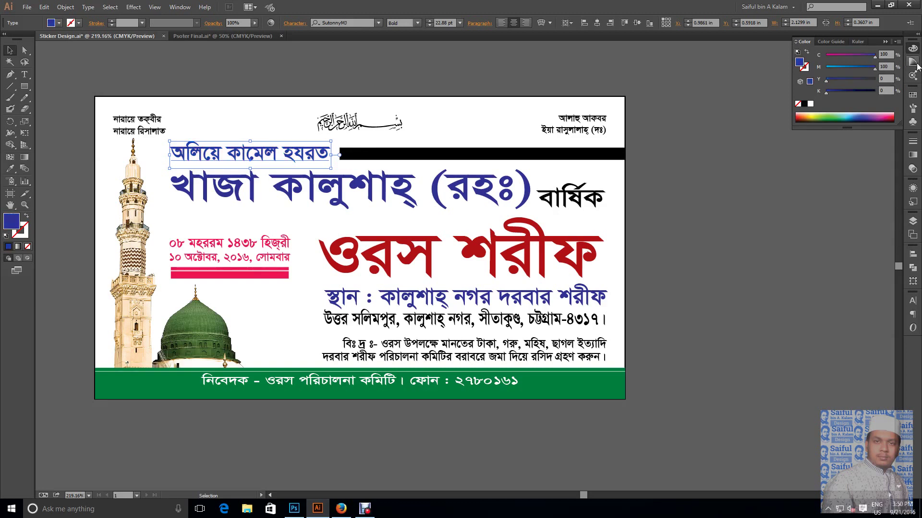
Give the black bar beside that line the same deep blue CMYK
click(576, 153)
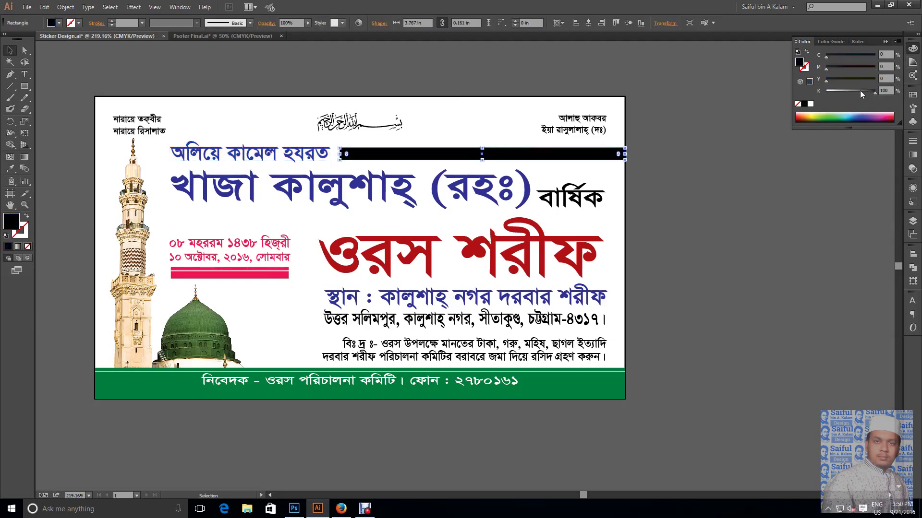
mouse_move(825, 55)
mouse_down()
mouse_move(875, 56)
mouse_move(875, 67)
mouse_up()
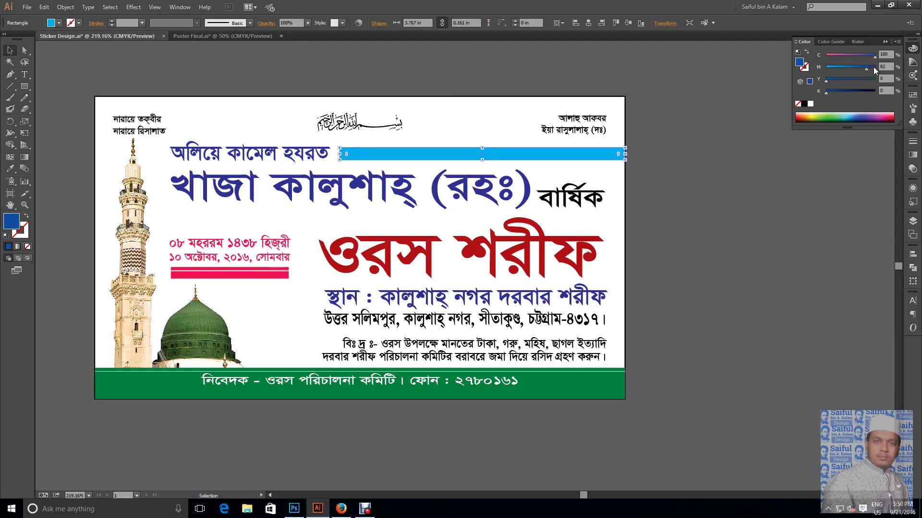
click(408, 192)
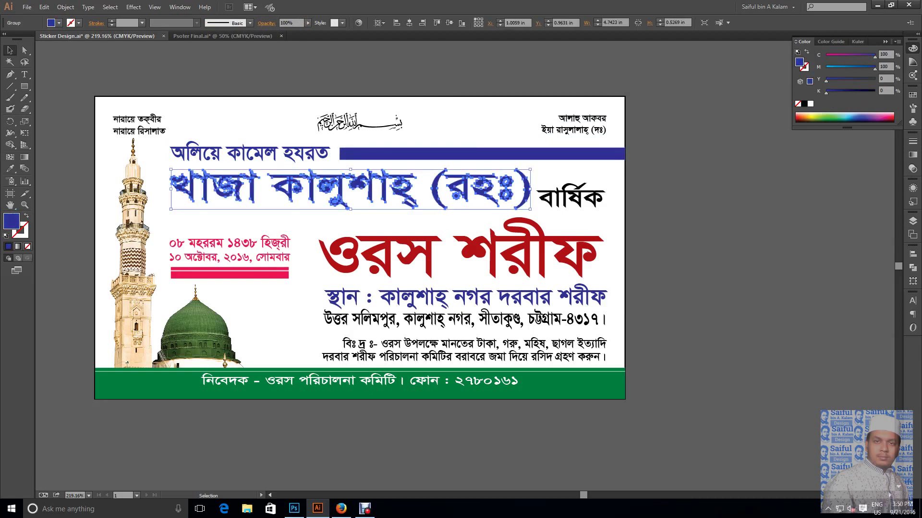
Try headline colour values, ending at cyan 70 with full magenta, and deselect to judge it
drag(847, 56, 844, 54)
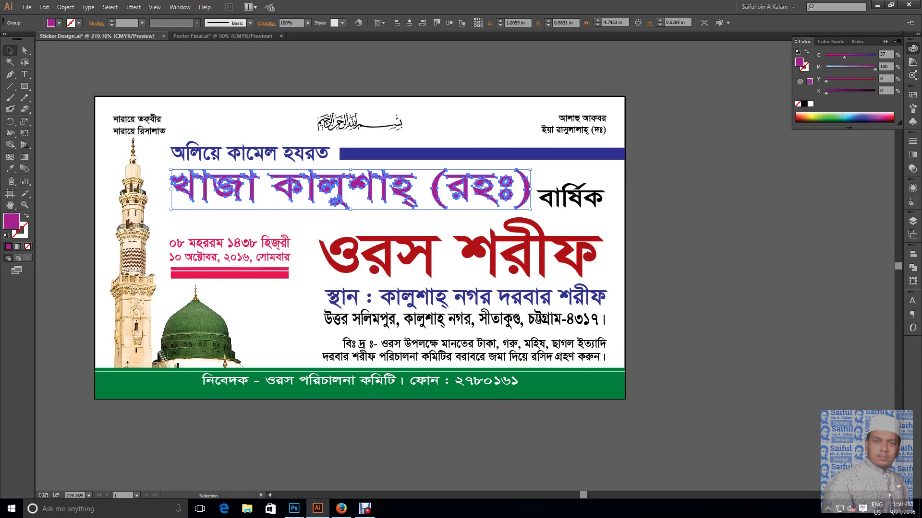
text(100)
key(Tab)
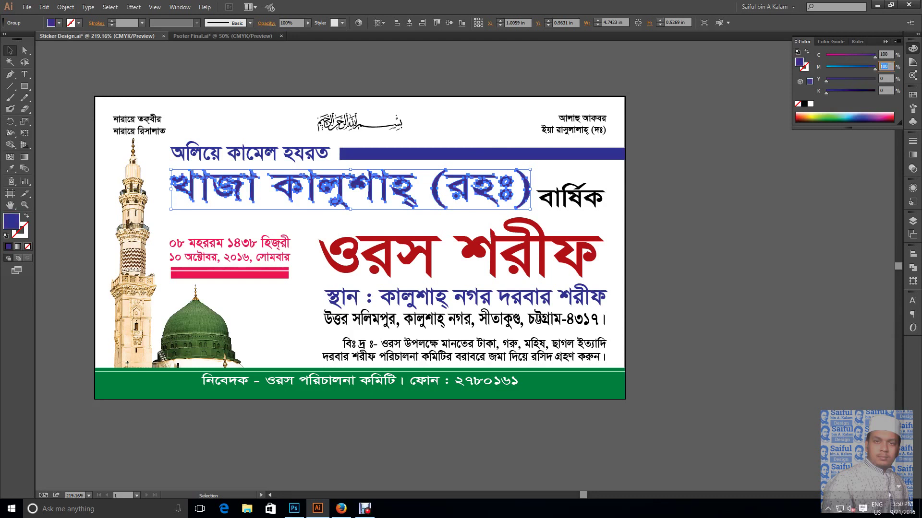
text(70)
key(Return)
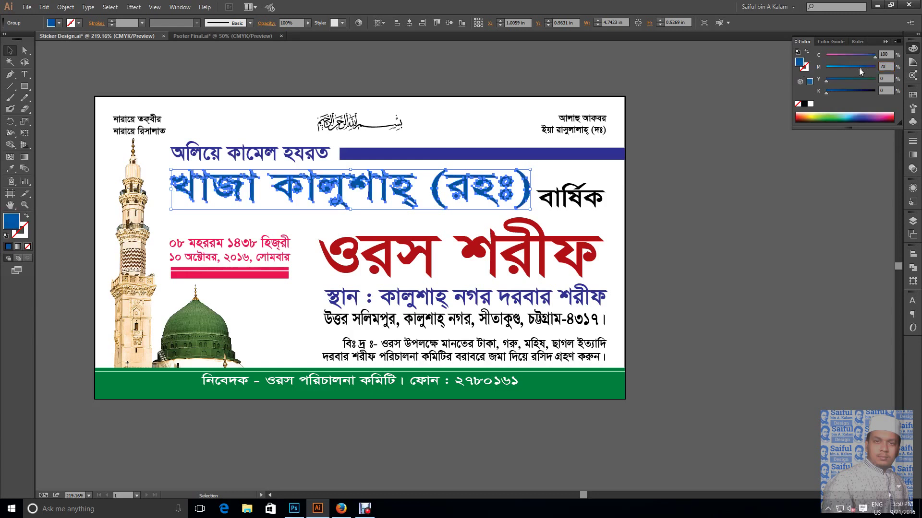
drag(860, 69, 908, 66)
double_click(886, 54)
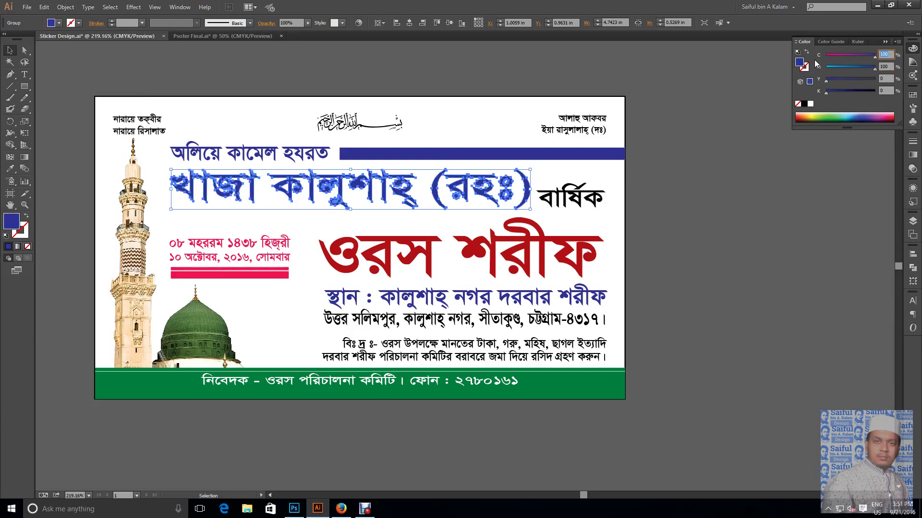
text(70)
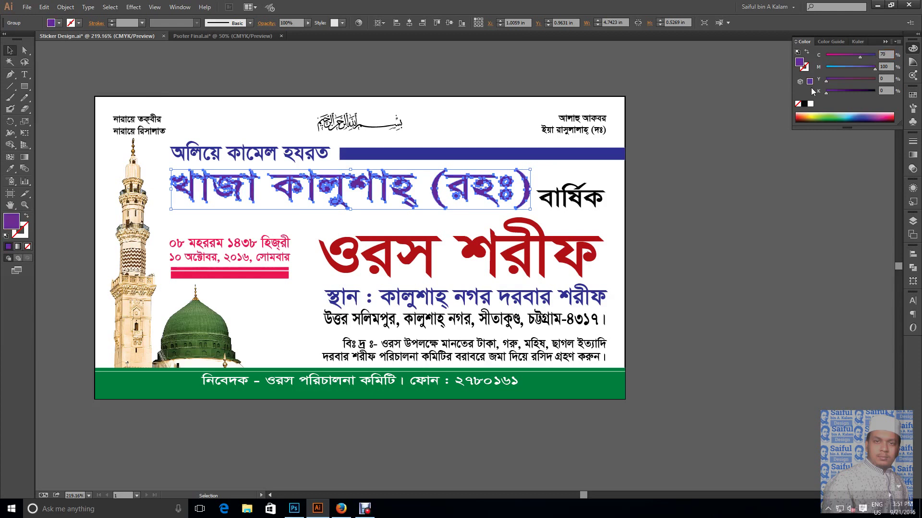
key(Return)
key(ctrl+shift+a)
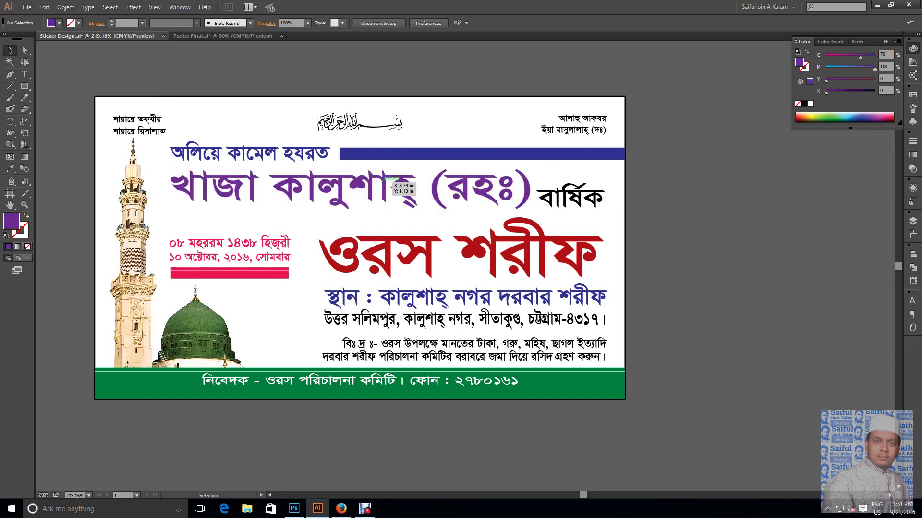
Set the খাজা কালুশাহ্ (রহঃ) headline's cyan to 50, giving a purple C=50 M=100 fill
click(386, 189)
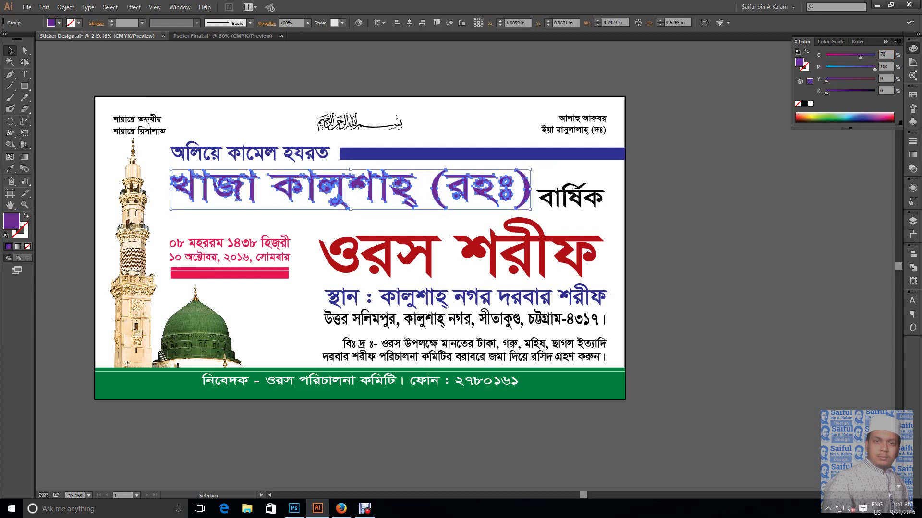
click(884, 54)
text(50)
key(Return)
key(ctrl+shift+a)
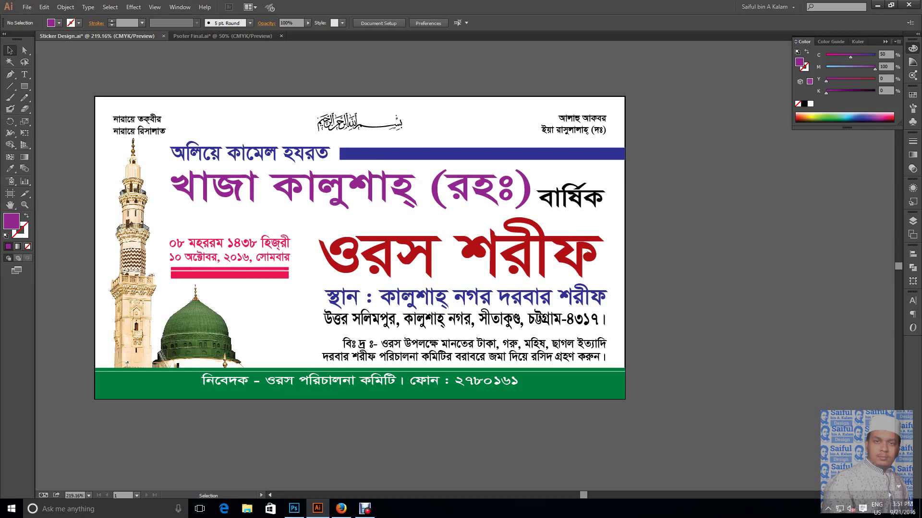
Save Sticker Design.ai from the File menu
click(27, 7)
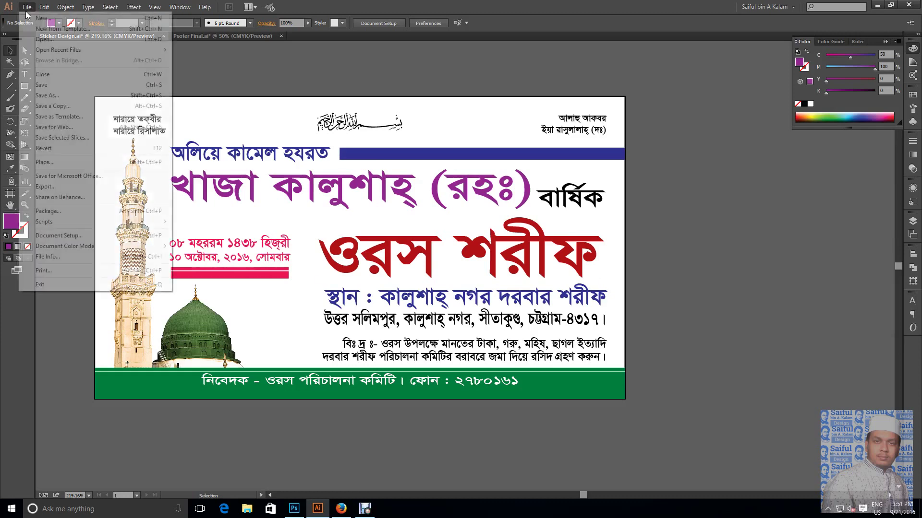
click(54, 84)
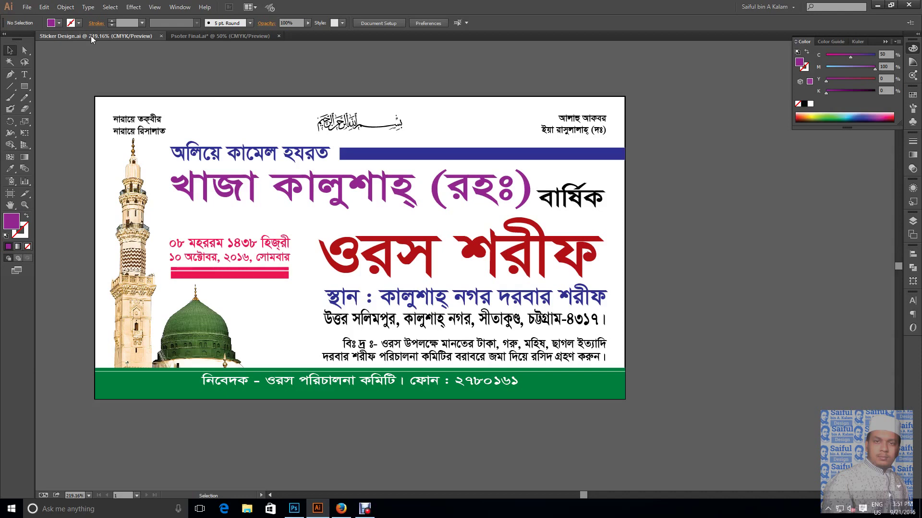
Cut the building photo group from Poster Final and paste it into Sticker Design
click(197, 36)
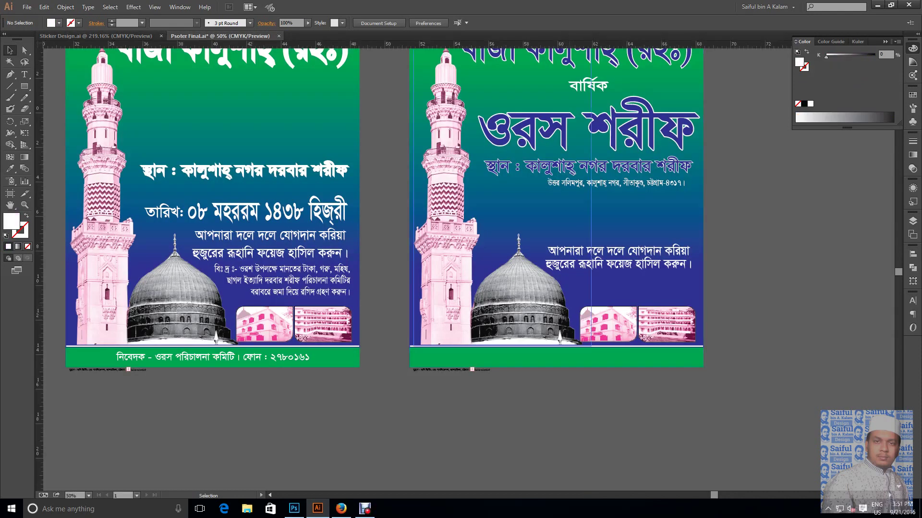
click(607, 324)
key(a)
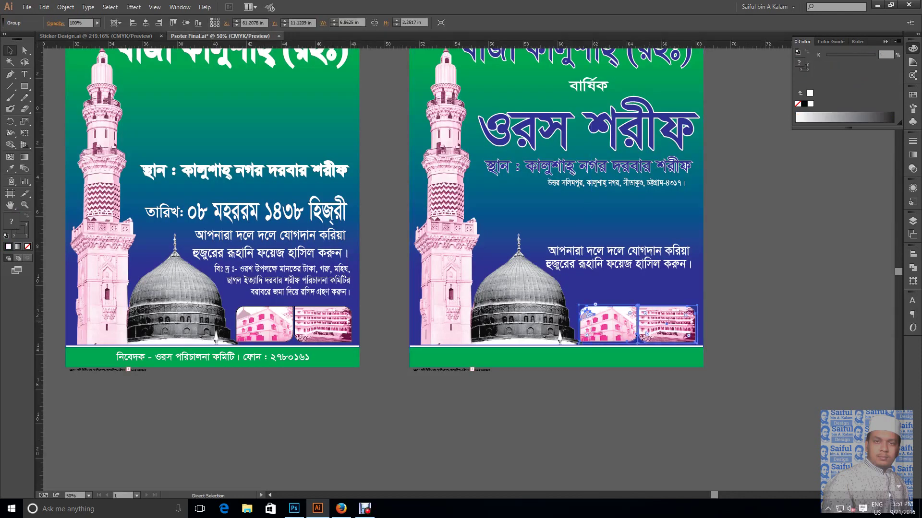
key(Delete)
key(v)
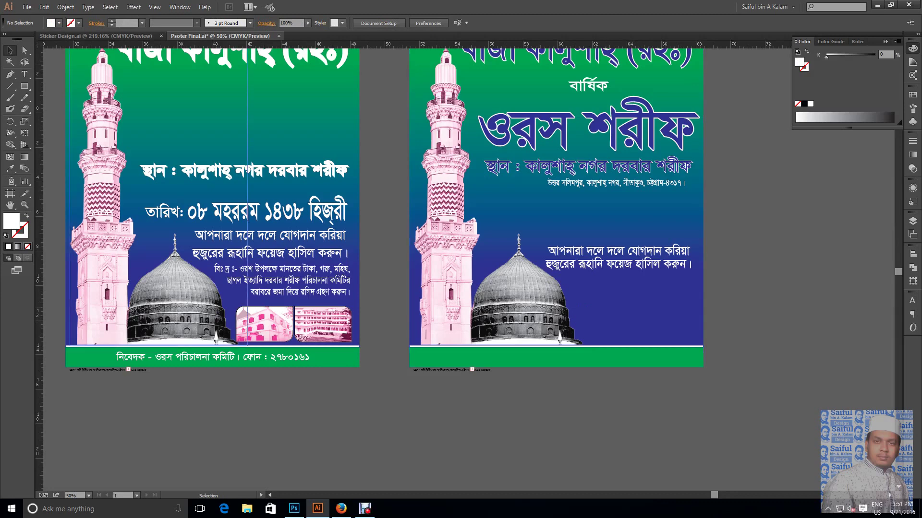
click(131, 38)
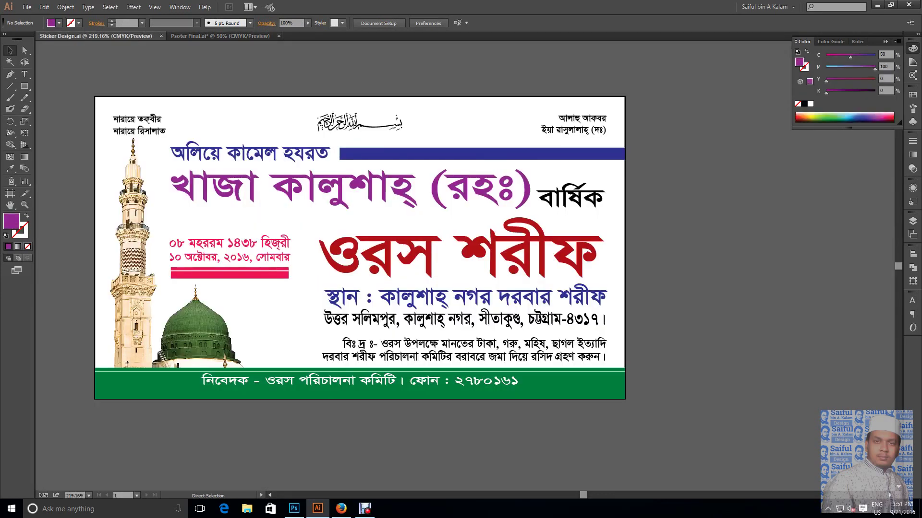
key(ctrl+v)
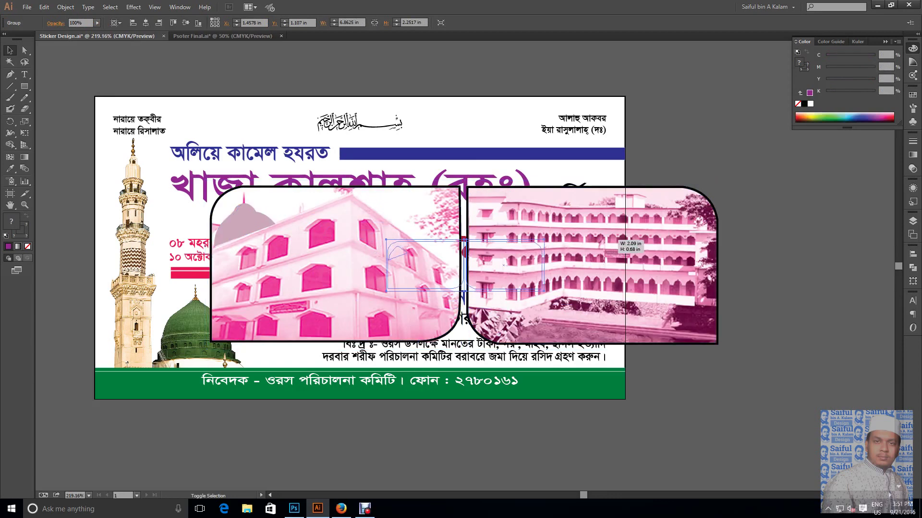
Scale the pasted photo group down and move it onto the pasteboard right of the banner
drag(725, 180, 534, 243)
key(ctrl+shift+a)
drag(465, 265, 713, 282)
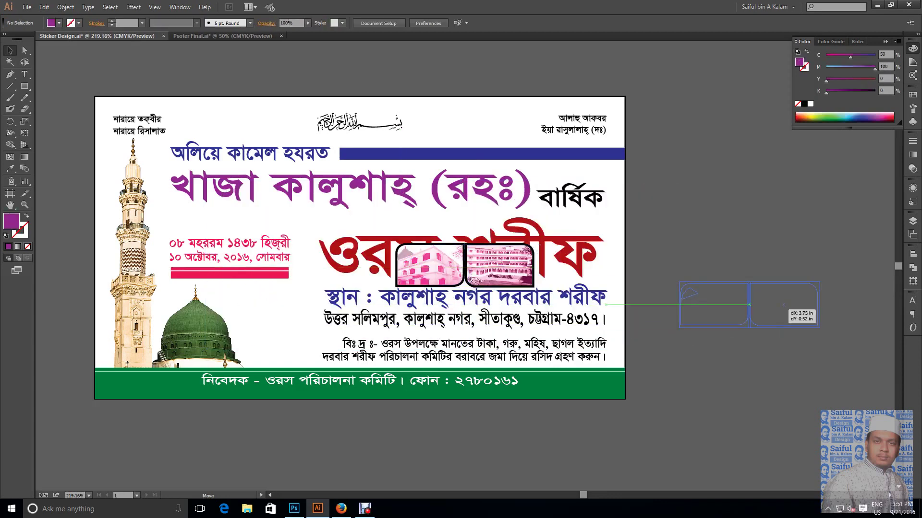
key(ctrl+shift+a)
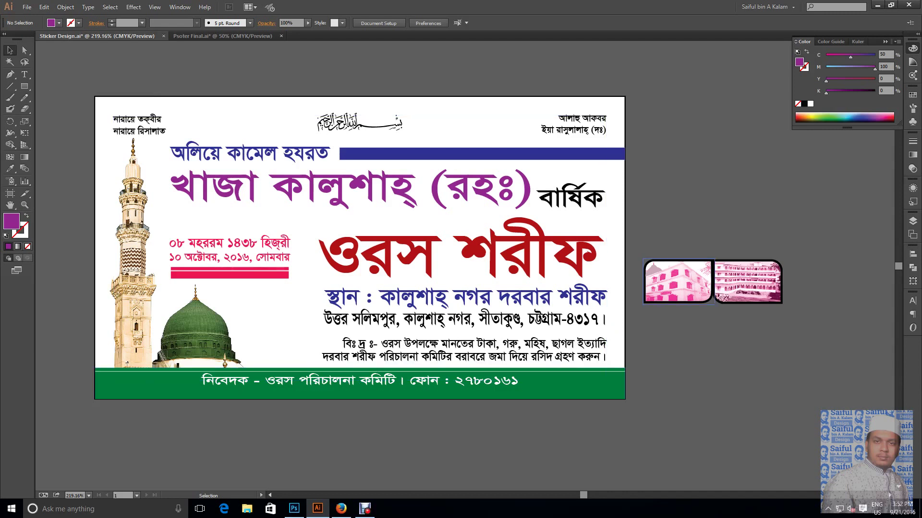
Trial-move the top-right text block and the photo group toward the banner's top-right corner
click(576, 129)
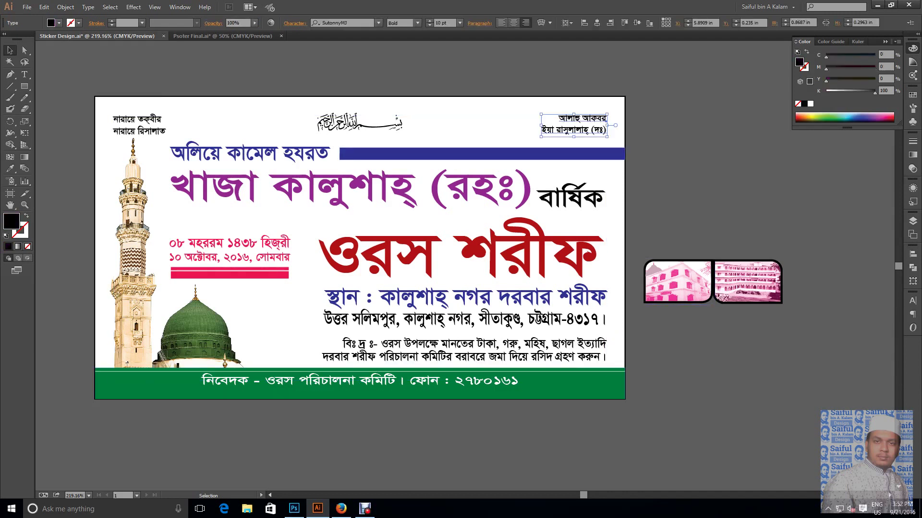
key(ctrl+shift+a)
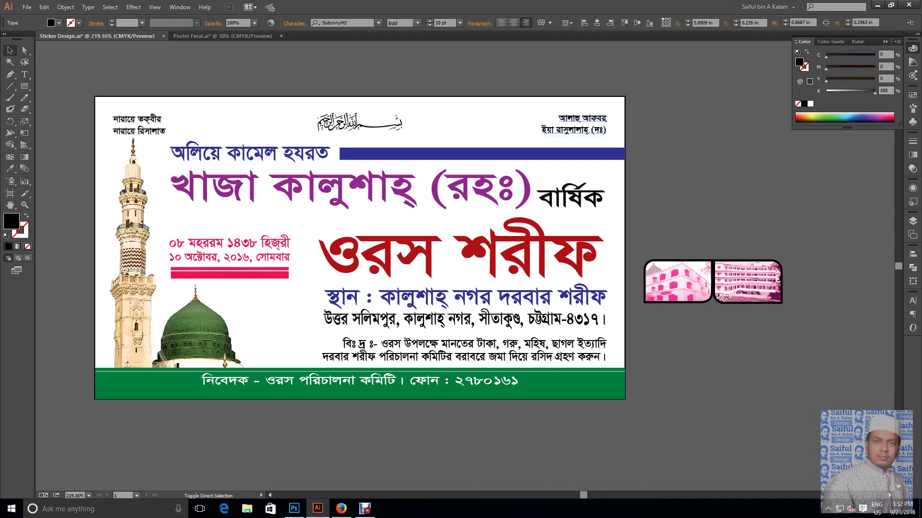
drag(576, 129, 641, 129)
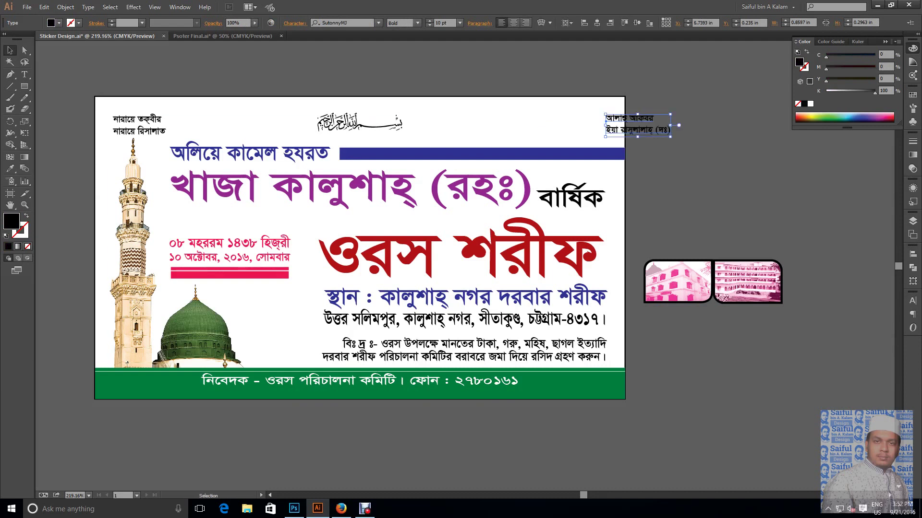
drag(622, 134, 190, 136)
key(ctrl+shift+a)
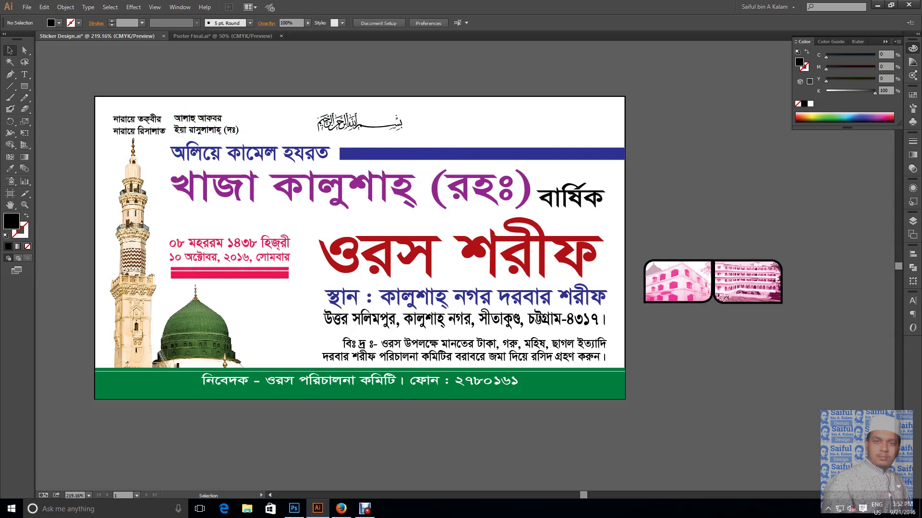
drag(747, 281, 587, 124)
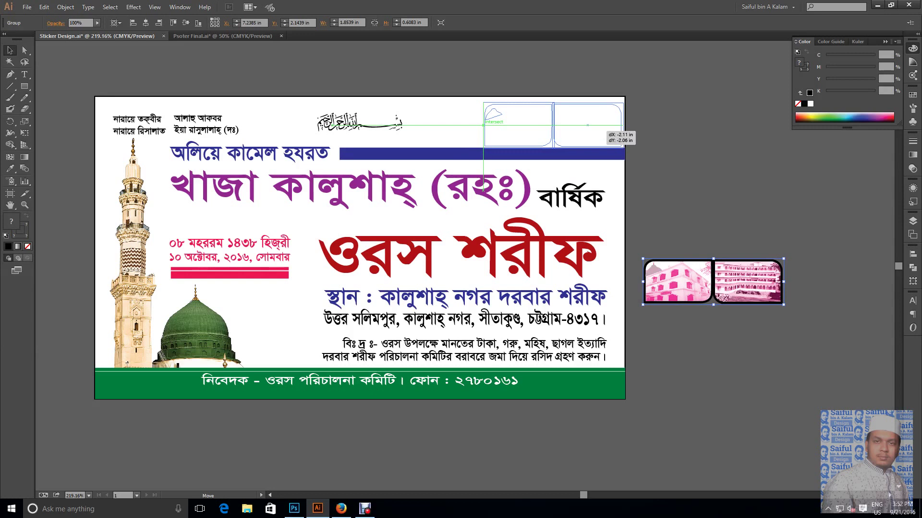
drag(587, 125, 588, 125)
key(ctrl+shift+a)
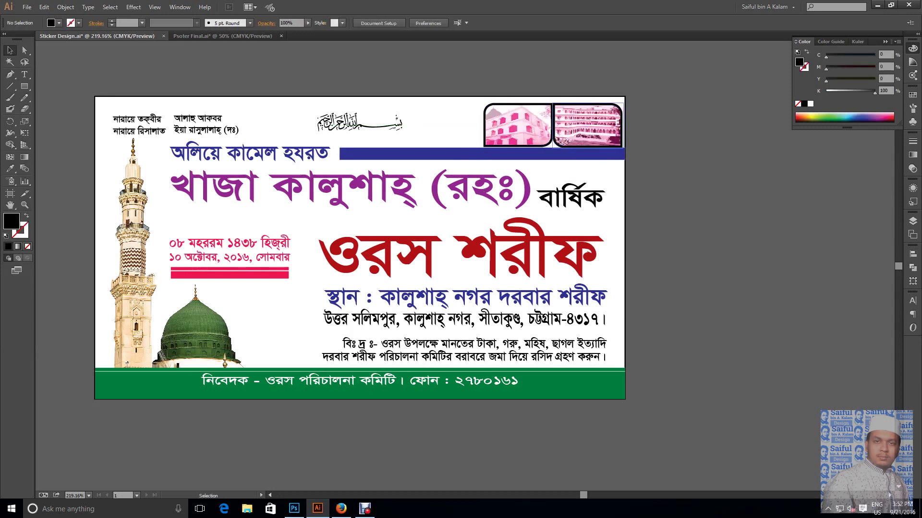
Return the photos and text block to their earlier positions and clear the selection
key(a)
drag(553, 125, 713, 282)
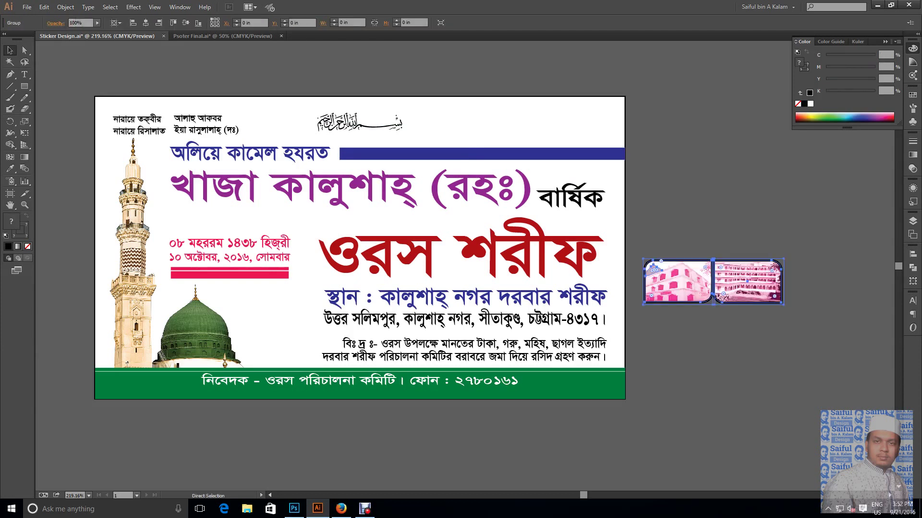
drag(207, 123, 574, 123)
key(v)
key(ctrl+shift+a)
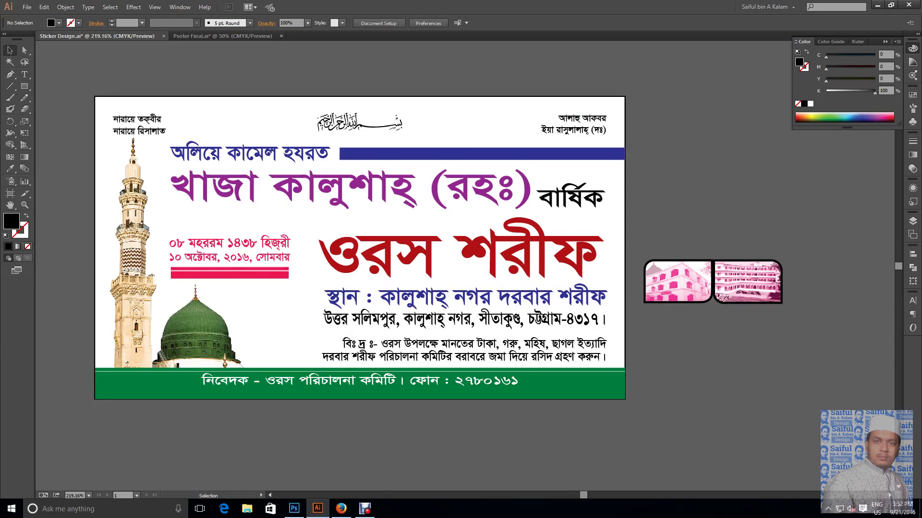
Select the address and notice text and shrink it from its top-left corner
click(456, 355)
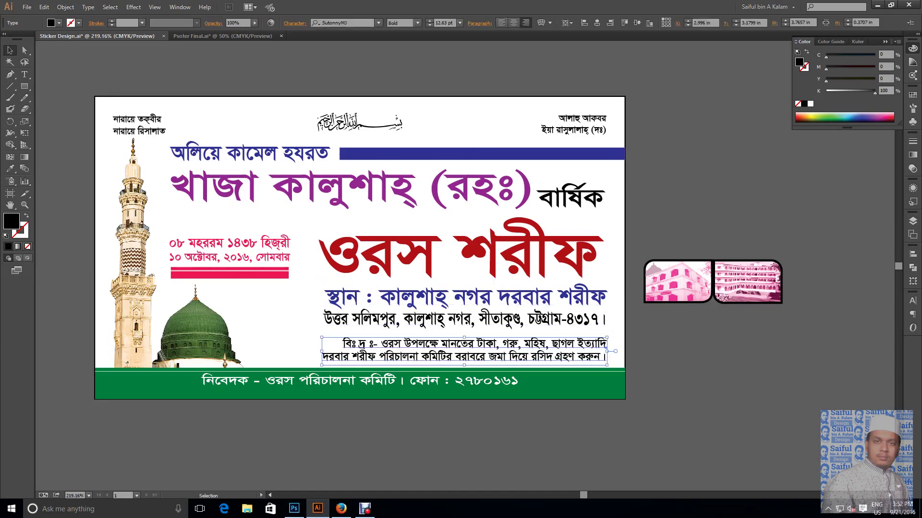
drag(317, 342, 347, 298)
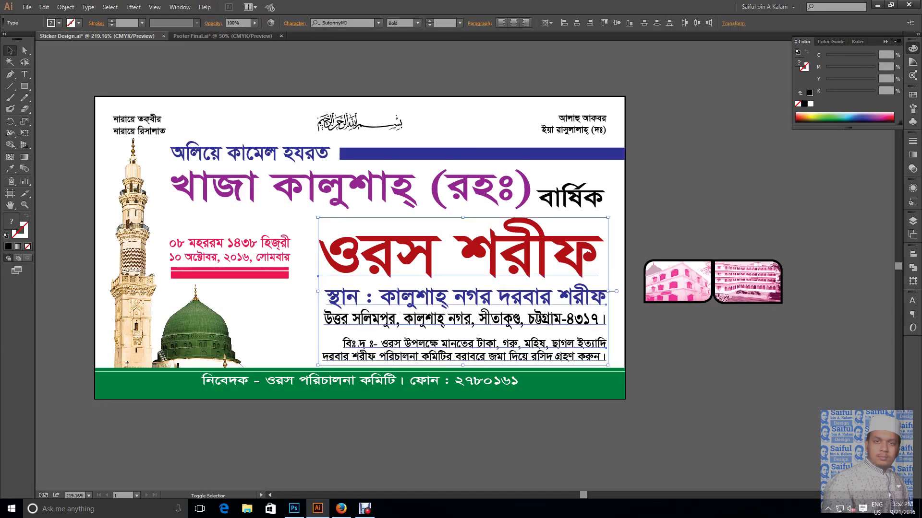
drag(461, 250, 465, 252)
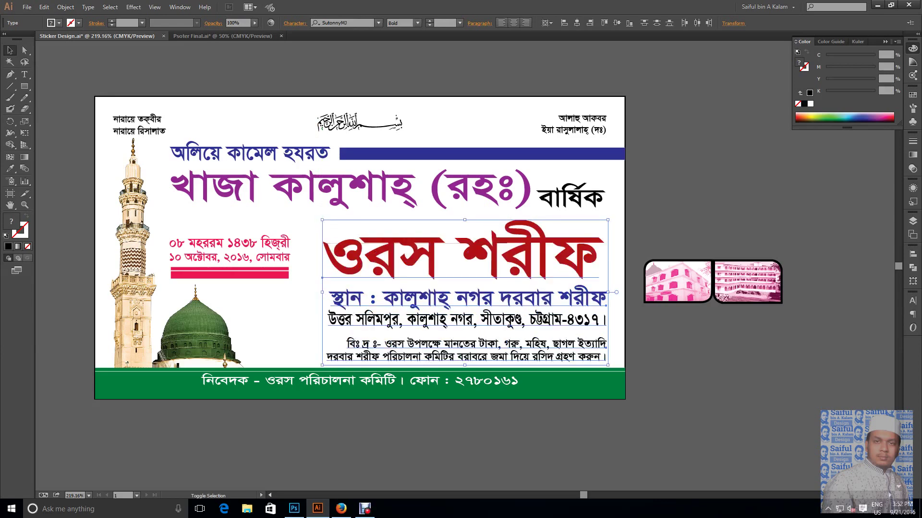
drag(321, 364, 328, 365)
drag(328, 285, 349, 291)
Ungroup the two pink photos and move the right one down and left
click(653, 267)
right_click(724, 288)
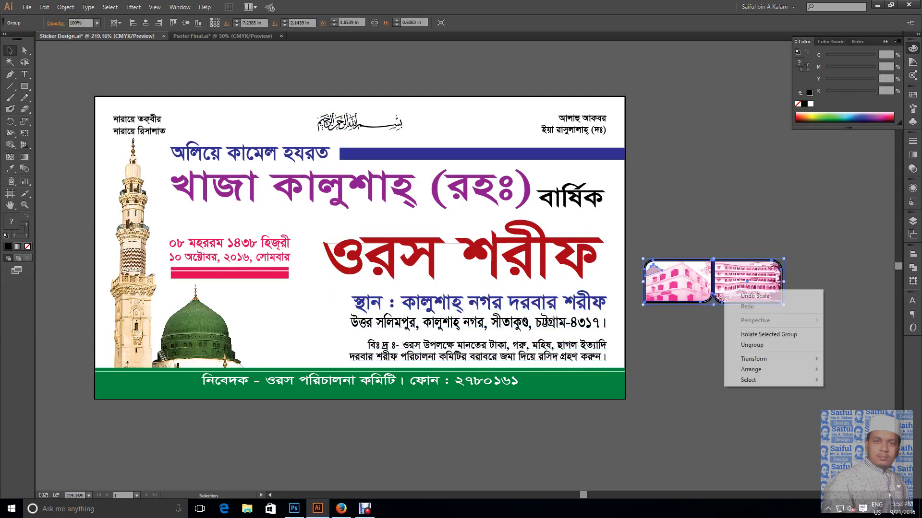
click(749, 347)
drag(748, 282, 683, 333)
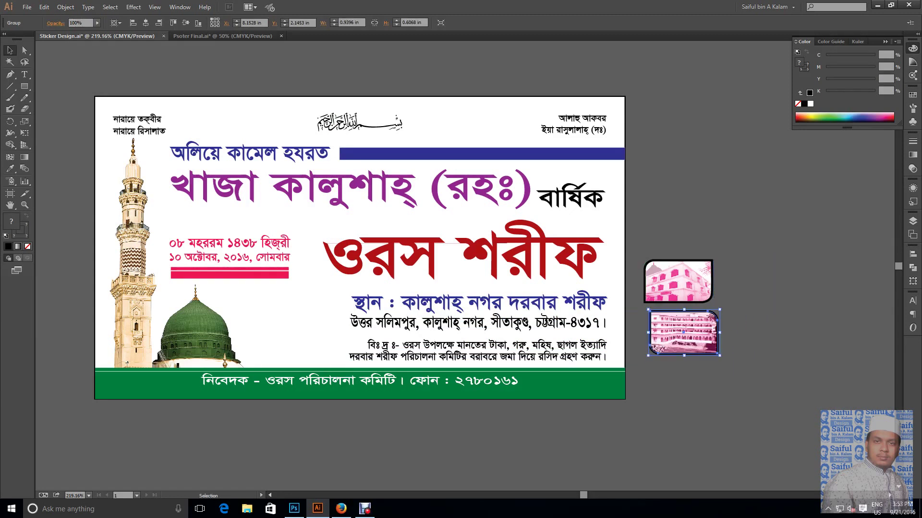
key(ctrl+shift+a)
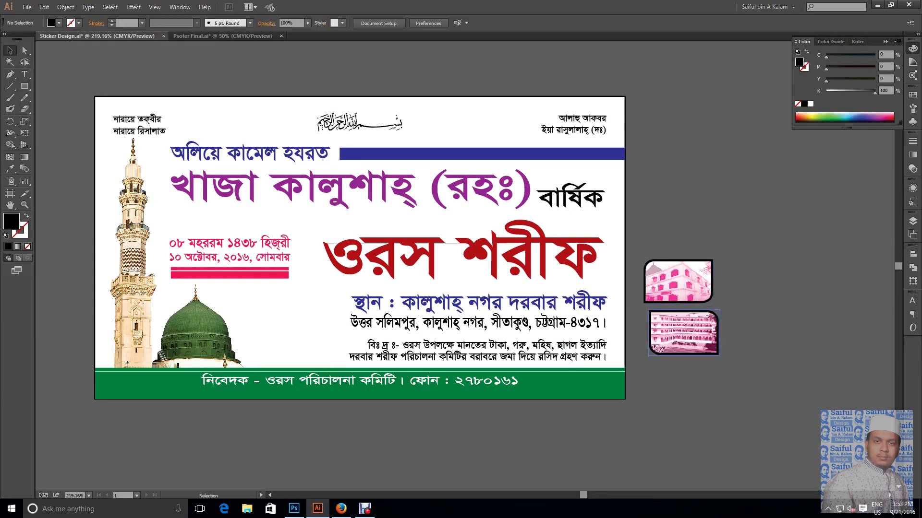
Centre the lower photo under the upper one, stack them, and move both beside the address text
drag(683, 333, 724, 360)
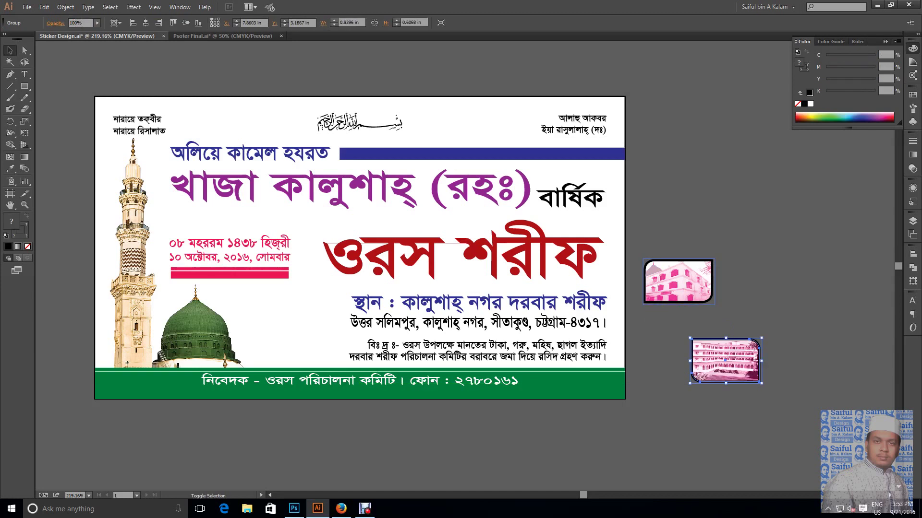
shift+click(653, 266)
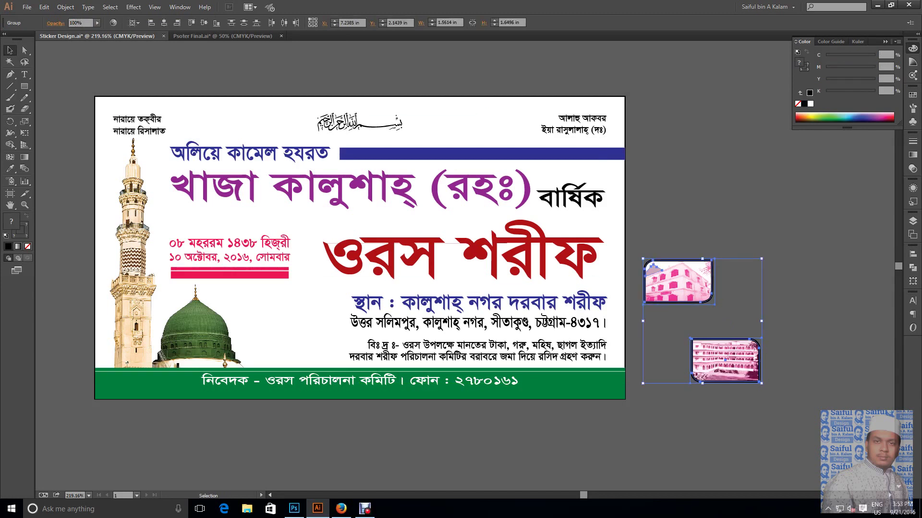
click(653, 267)
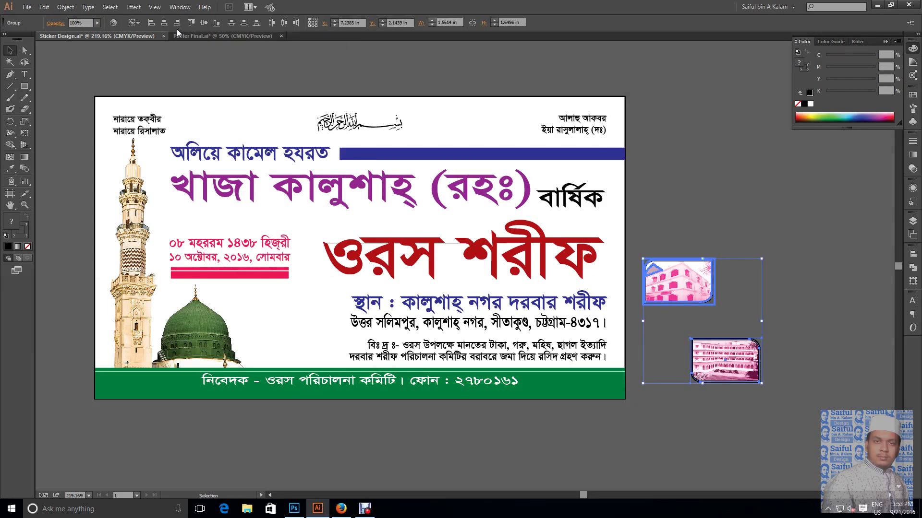
click(164, 23)
click(778, 317)
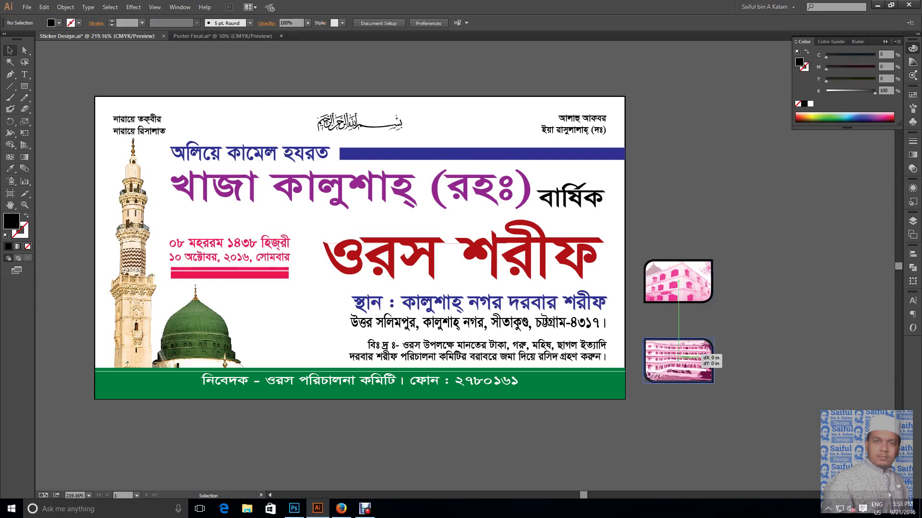
drag(679, 361, 678, 307)
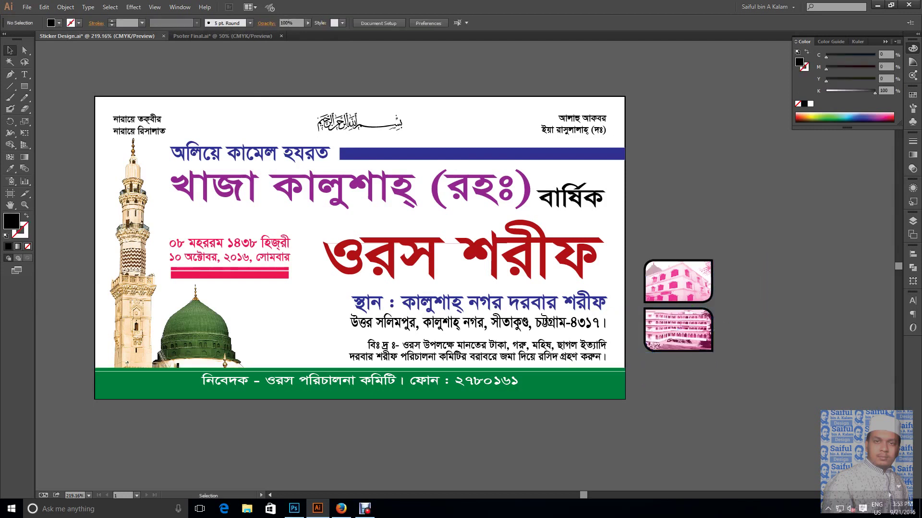
shift+click(653, 267)
drag(653, 267, 268, 285)
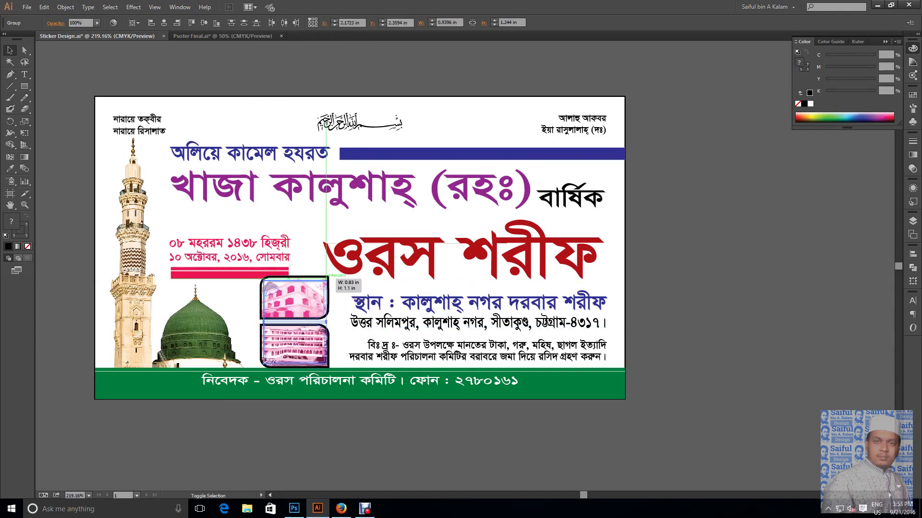
Adjust the stacked photos' size and position beside the address, then fit the banner in view
drag(330, 275, 319, 291)
scroll(283, 357, up, 3)
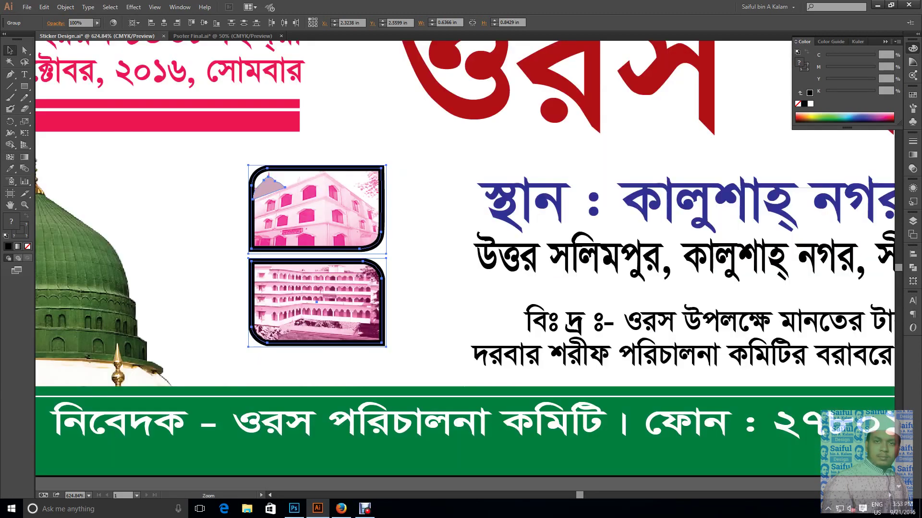
drag(319, 217, 401, 236)
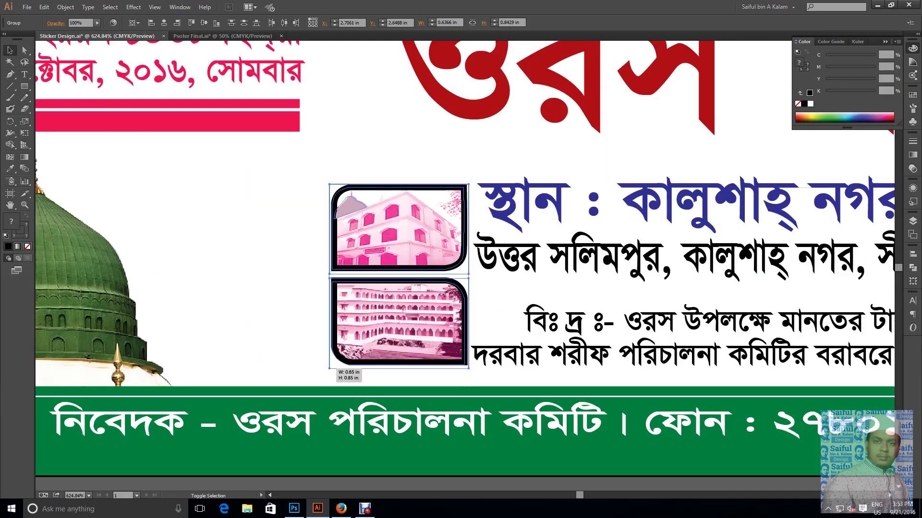
drag(331, 366, 329, 368)
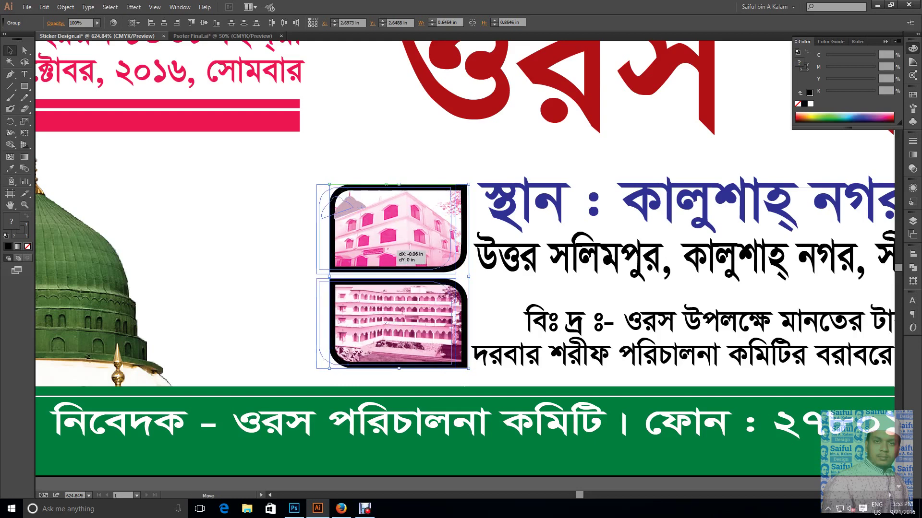
drag(463, 300, 444, 300)
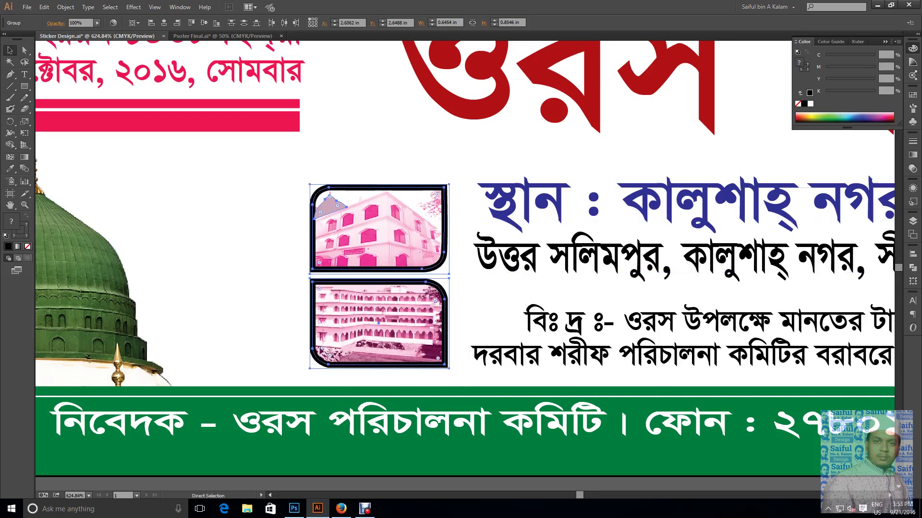
key(ctrl+0)
key(ctrl+minus)
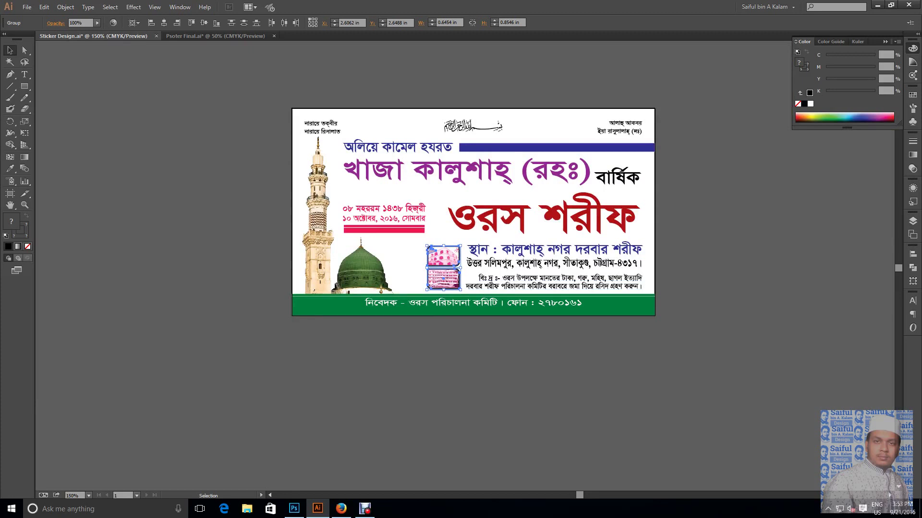
key(ctrl+shift+a)
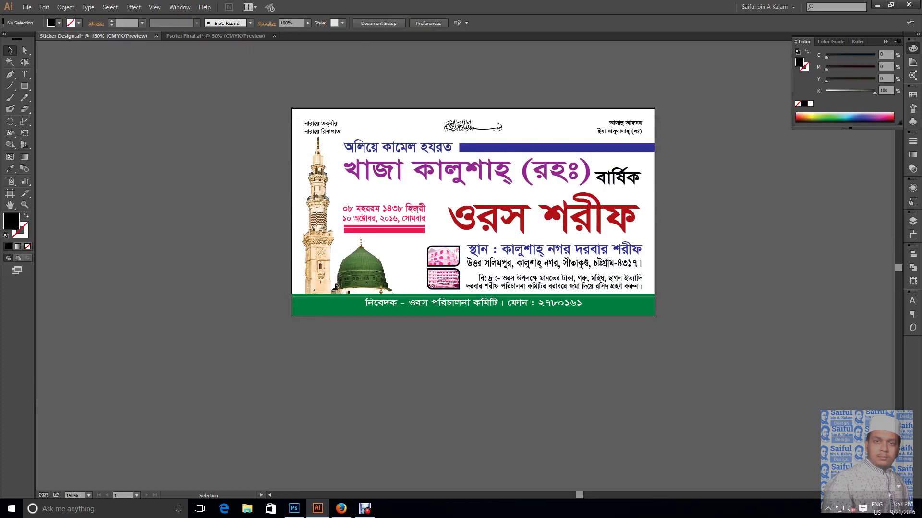
Marquee-select both pink photos and scale them up slightly from the bottom-left corner
drag(238, 80, 763, 355)
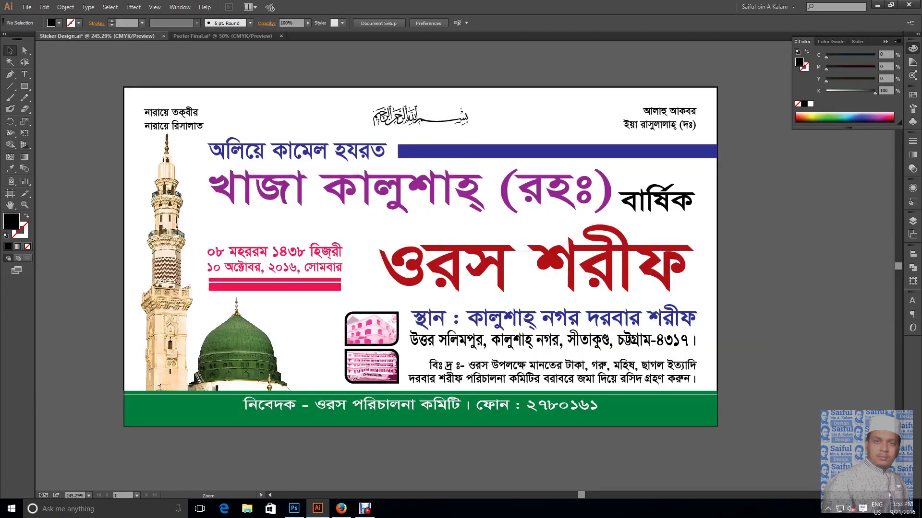
click(355, 321)
shift+click(372, 365)
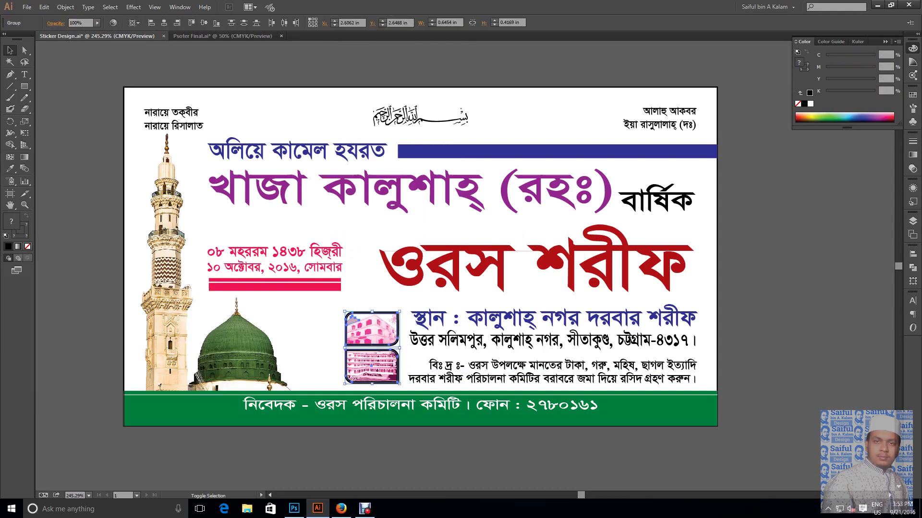
drag(400, 384, 335, 299)
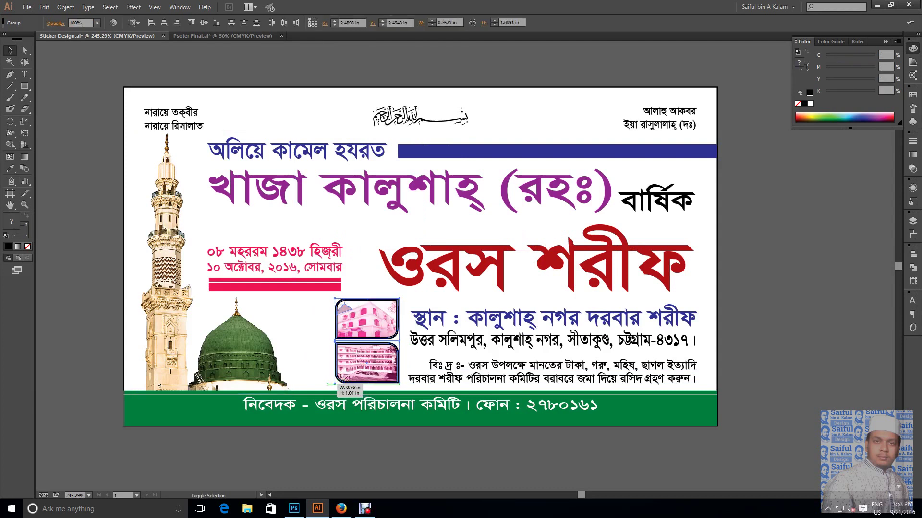
drag(335, 384, 332, 387)
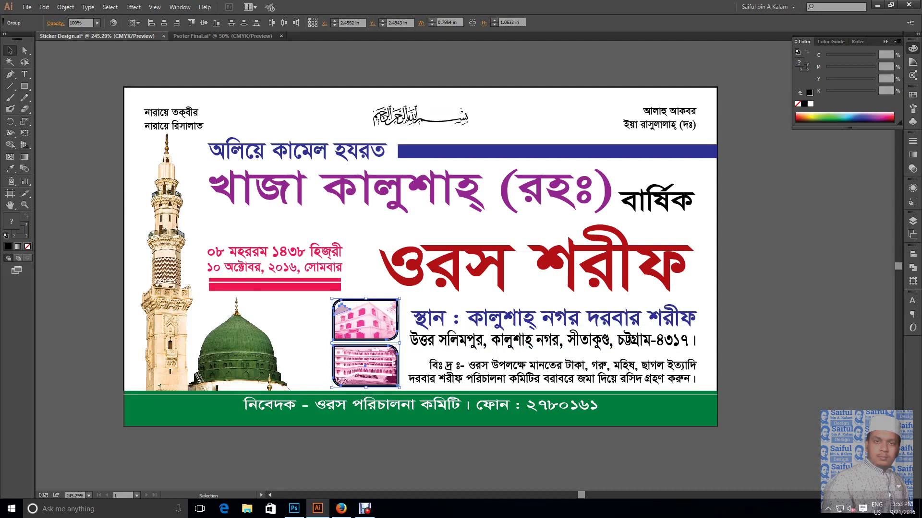
key(ctrl+shift+a)
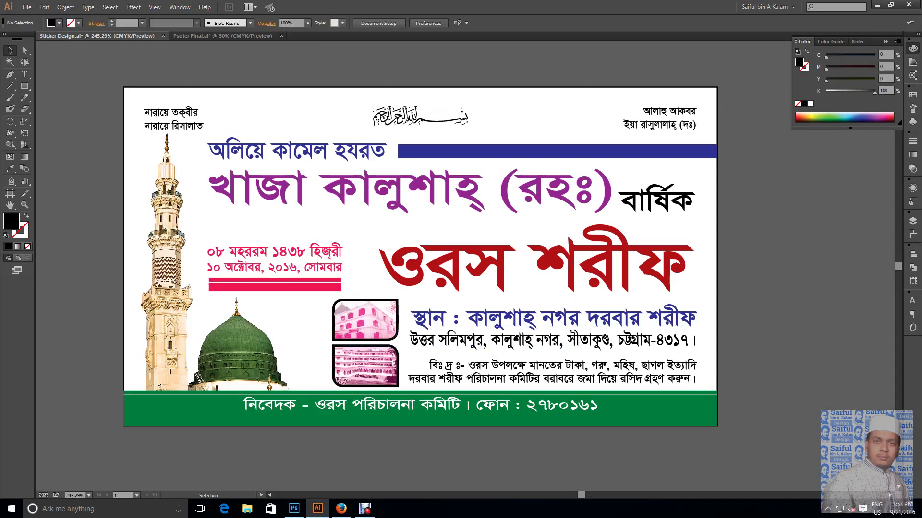
Set the stroke weight of both pink photo frames to 0.75 pt
drag(24, 53, 93, 62)
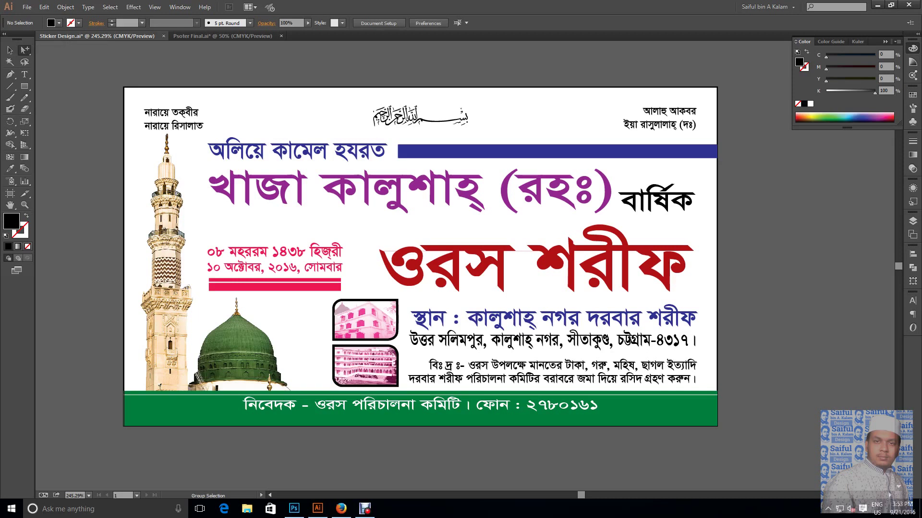
click(365, 300)
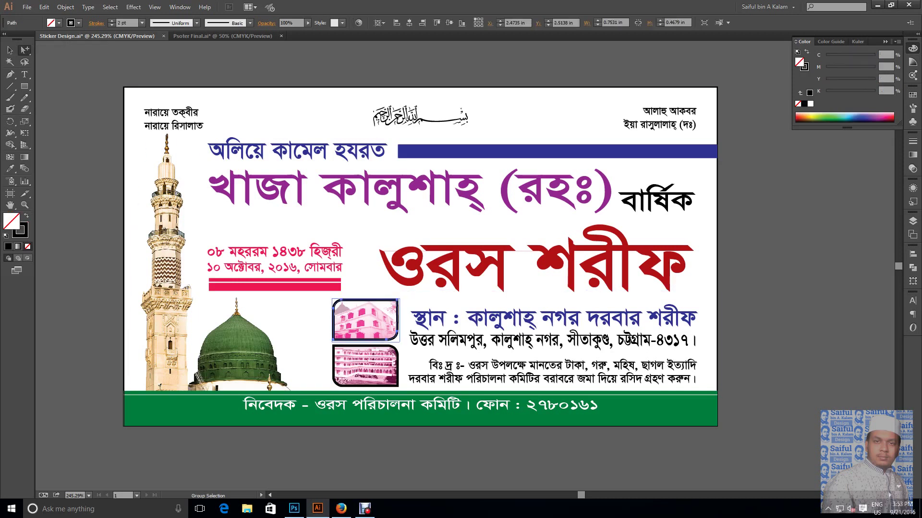
shift+click(372, 345)
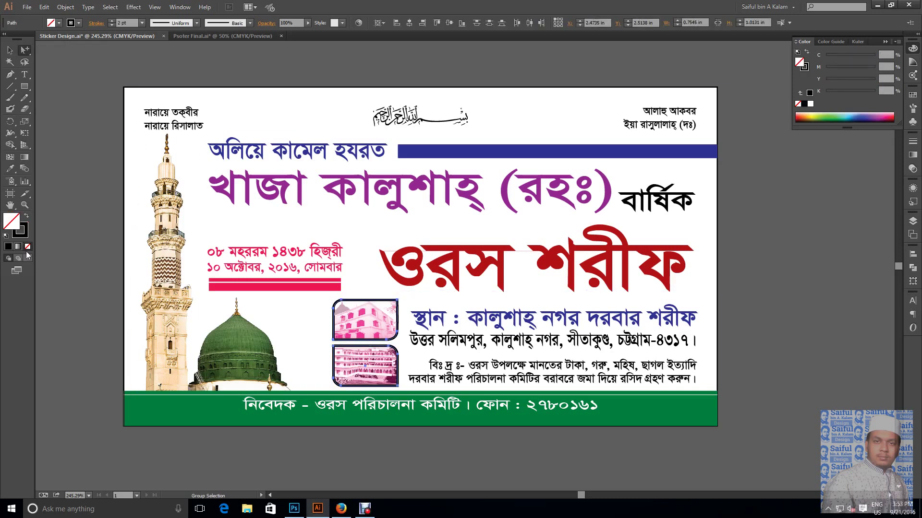
key(x)
click(912, 141)
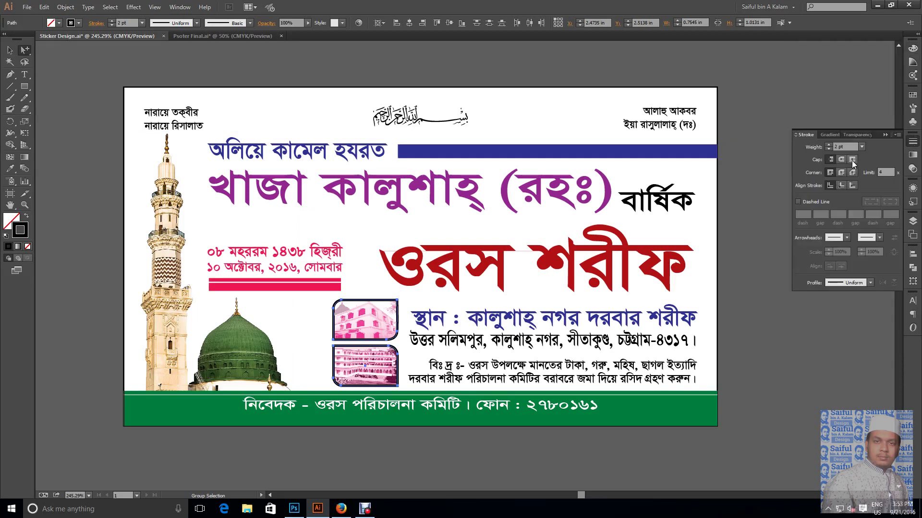
click(837, 147)
text(0.75)
key(Return)
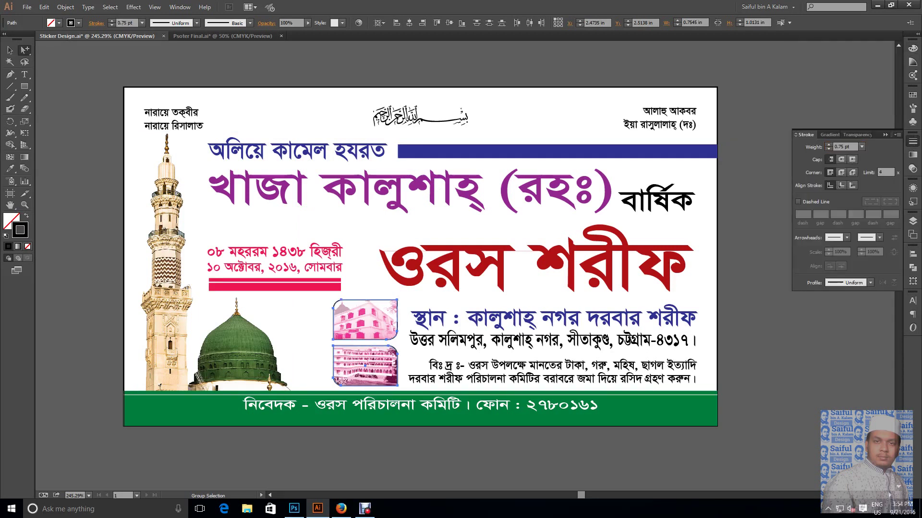
Deselect everything and save the banner with Ctrl+S
key(ctrl+shift+a)
key(v)
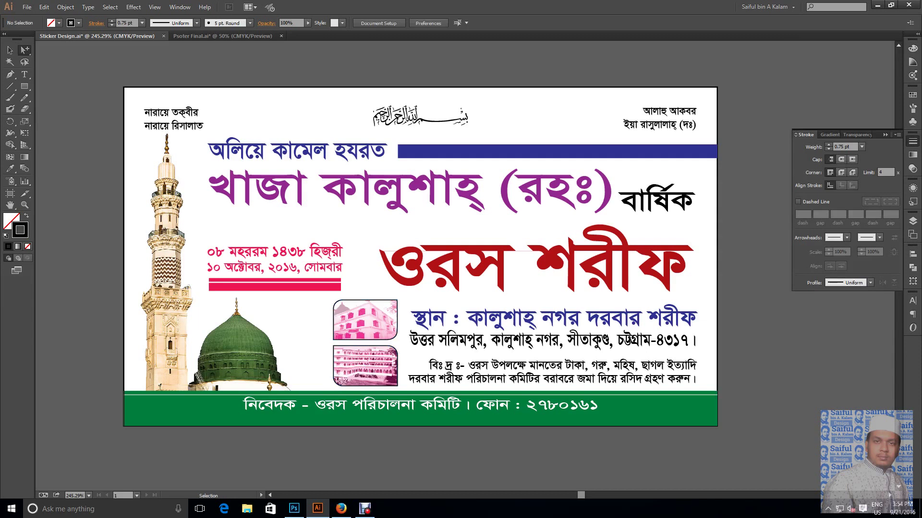
key(ctrl+s)
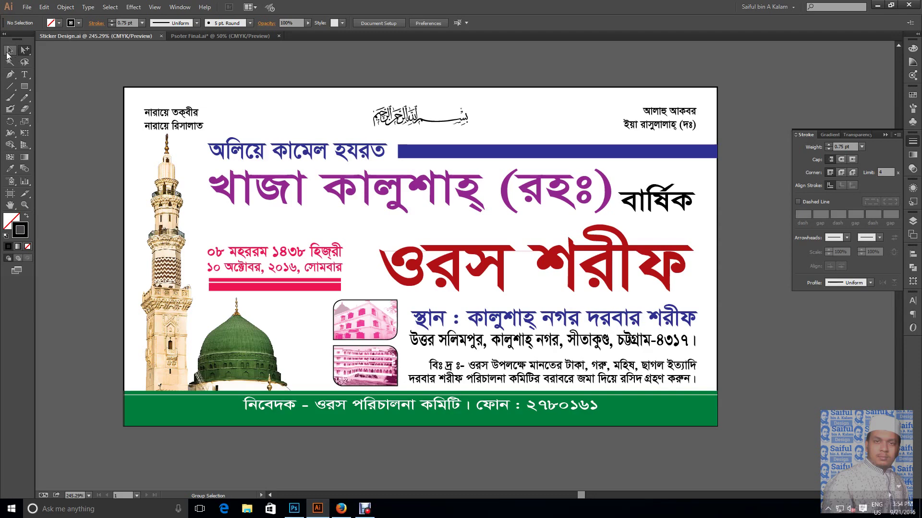
Review the banner at actual size and 150% zoom, then bring up the Artboards panel
click(10, 50)
click(27, 7)
click(209, 62)
key(ctrl+1)
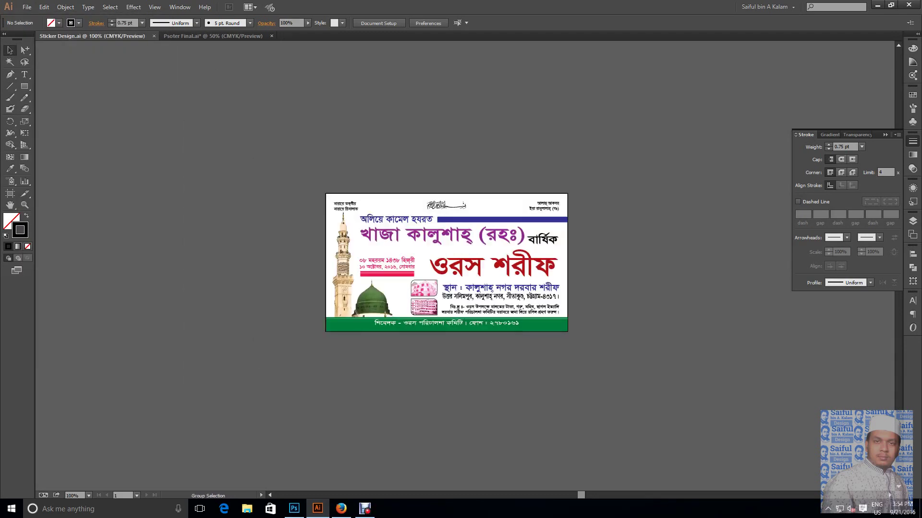
key(ctrl+0)
mouse_move(461, 260)
mouse_down()
mouse_move(346, 242)
mouse_move(367, 249)
mouse_up()
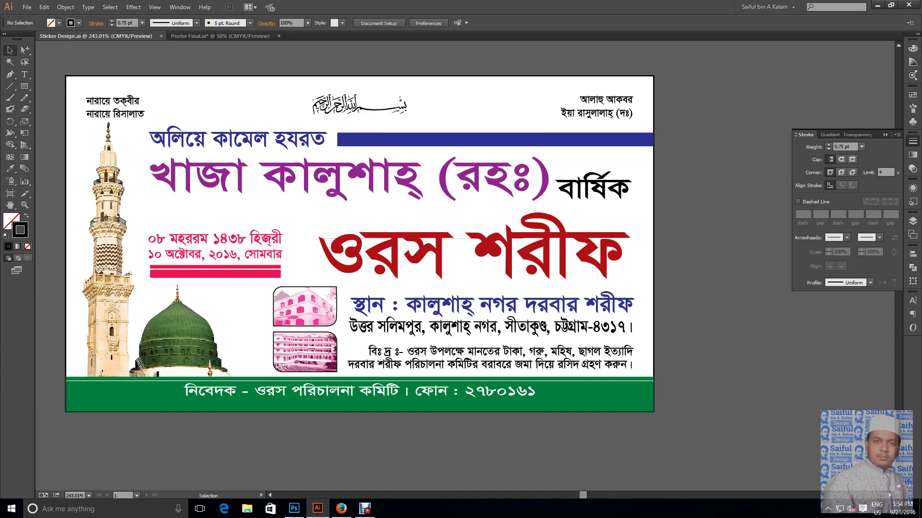
key(ctrl+1)
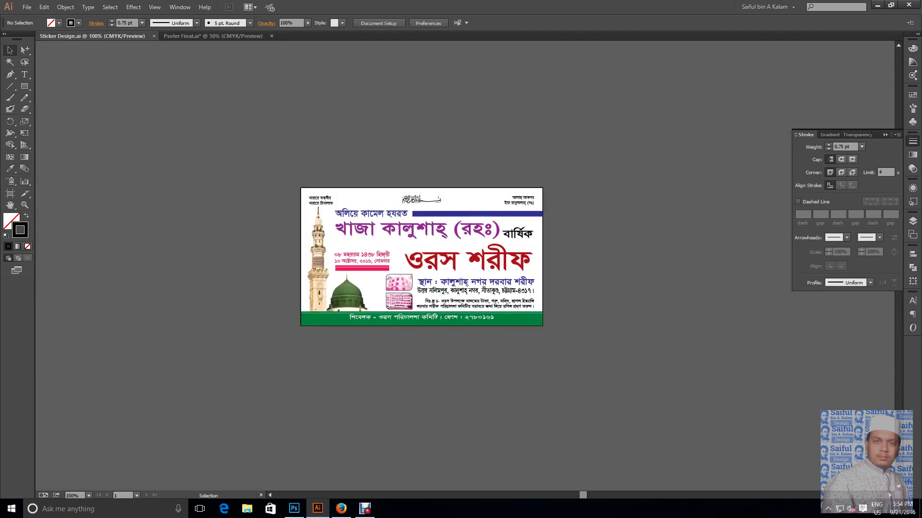
key(ctrl+plus)
drag(432, 240, 369, 214)
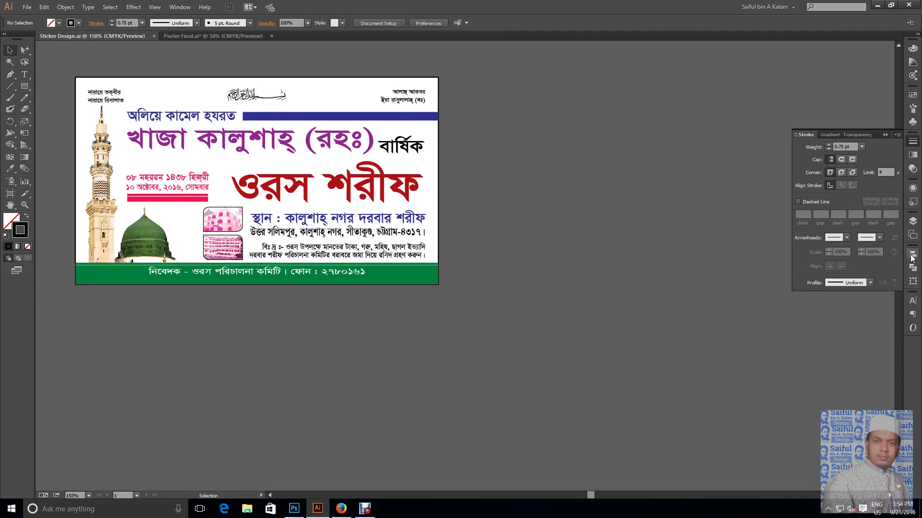
click(912, 221)
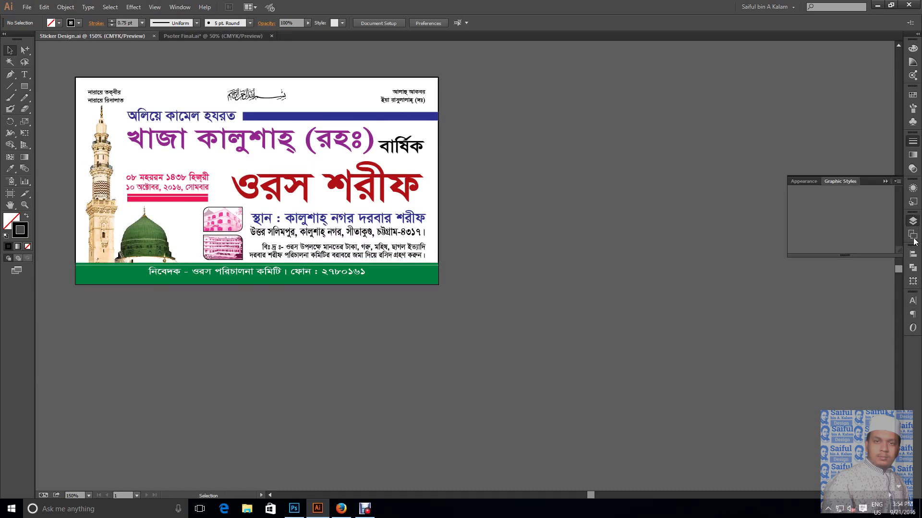
Add a new Artboard 2 and Alt-drag a full copy of the banner onto it
click(913, 237)
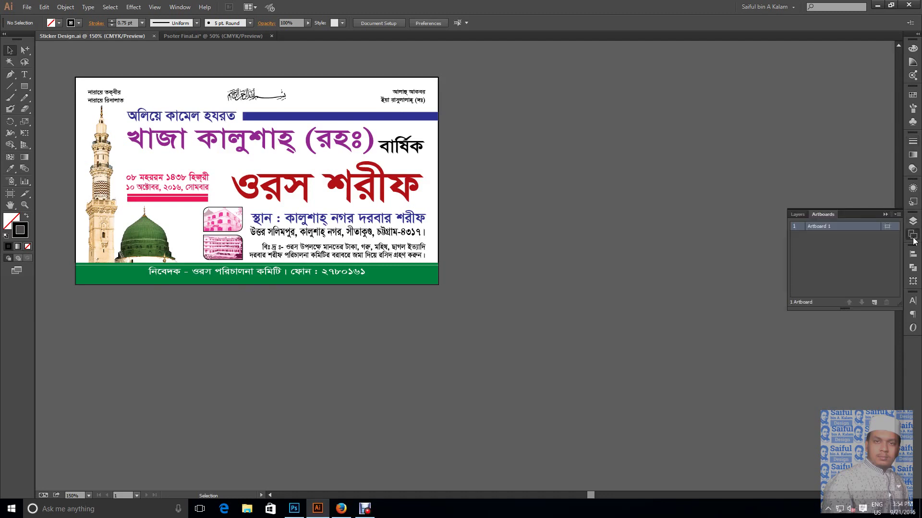
click(875, 303)
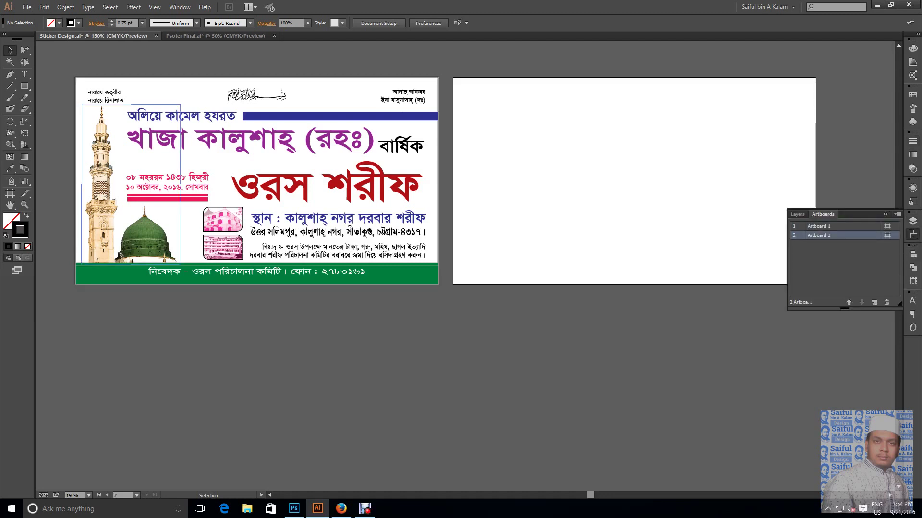
key(a)
key(v)
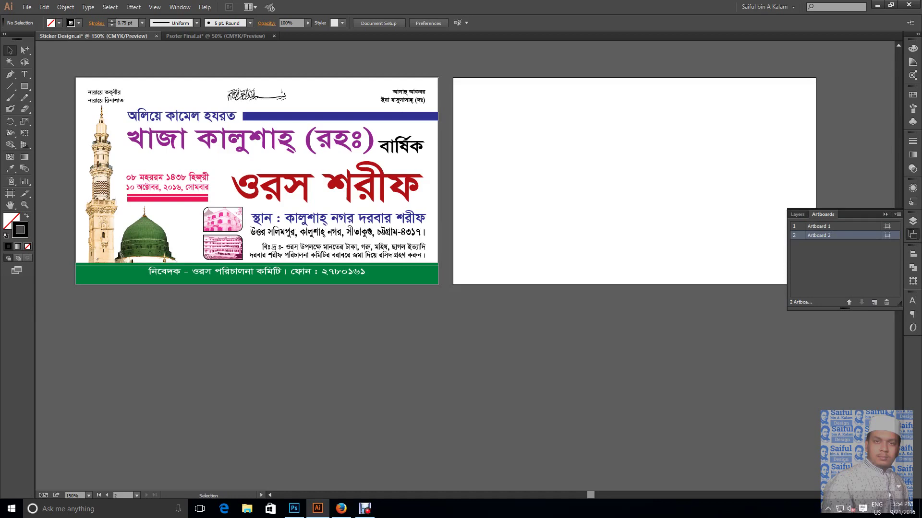
key(ctrl+a)
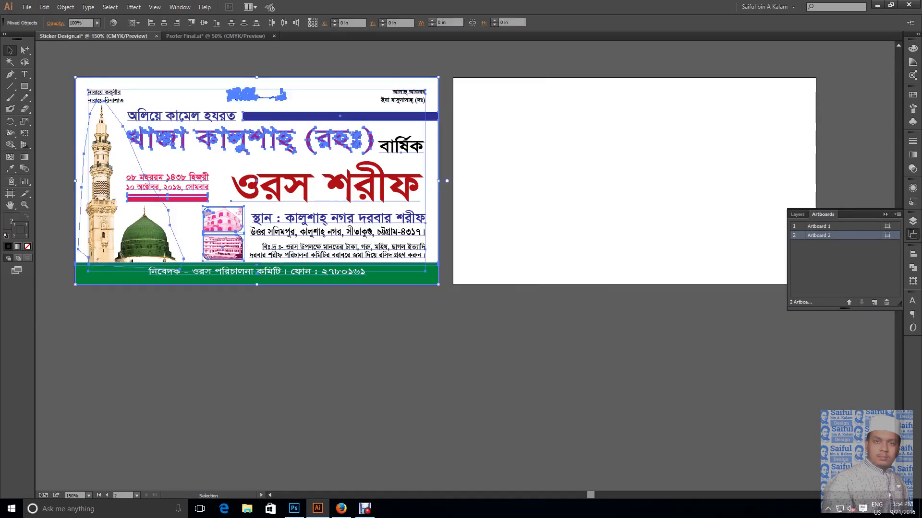
drag(102, 110, 479, 110)
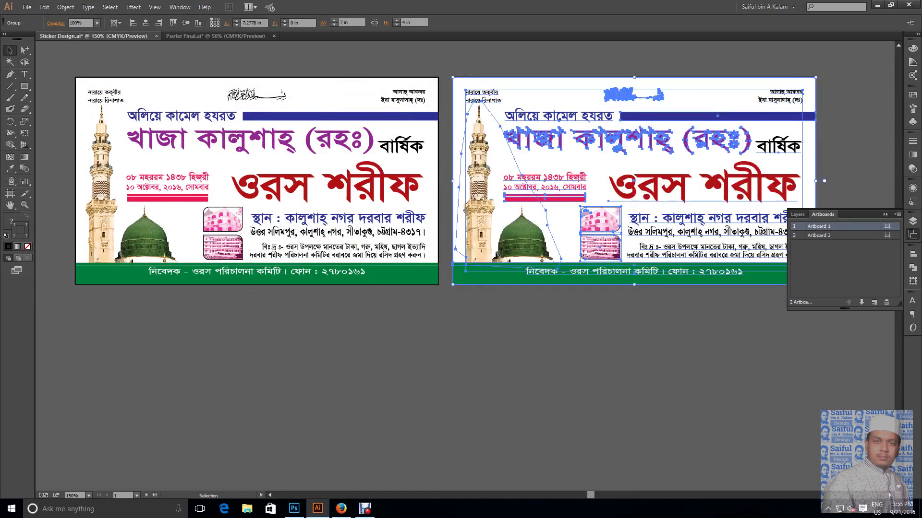
Make Artboard 2 active, zoom in on the copied banner, and switch to the Gmail inbox in Firefox
click(855, 235)
click(913, 281)
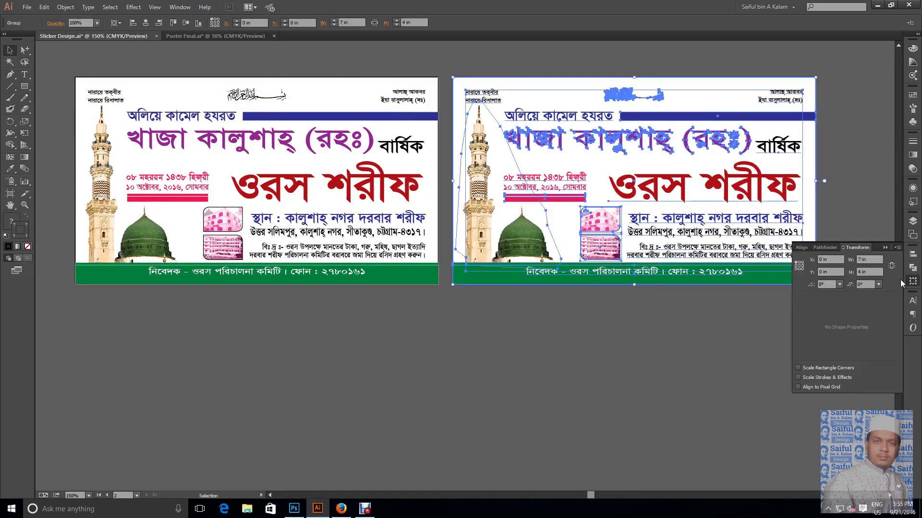
key(ctrl+shift+a)
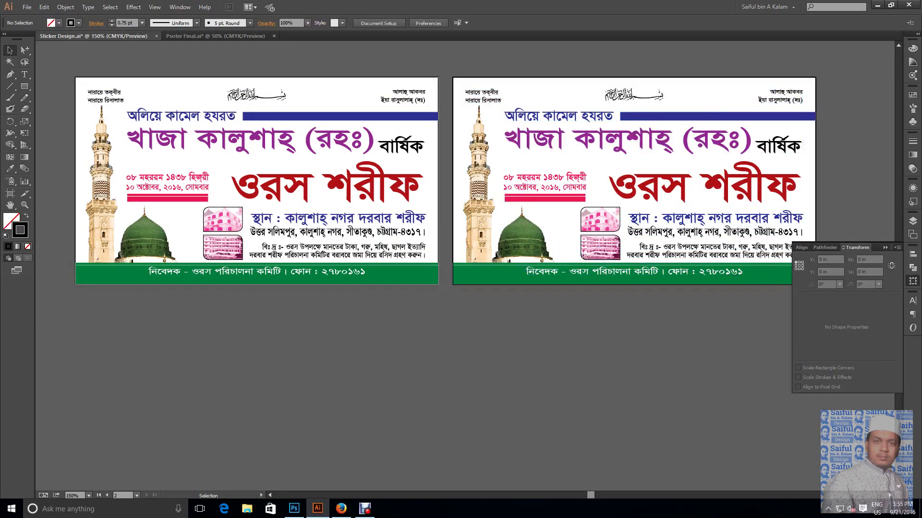
drag(624, 192, 440, 235)
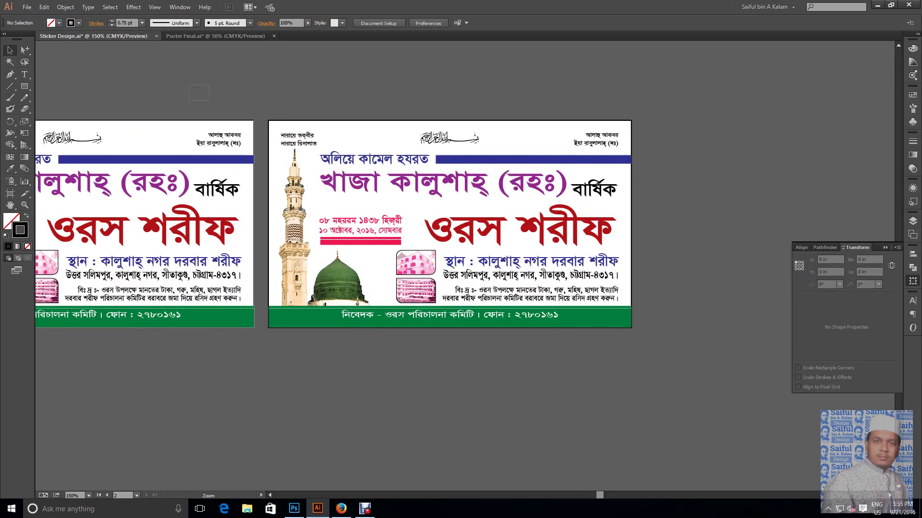
drag(466, 198, 509, 198)
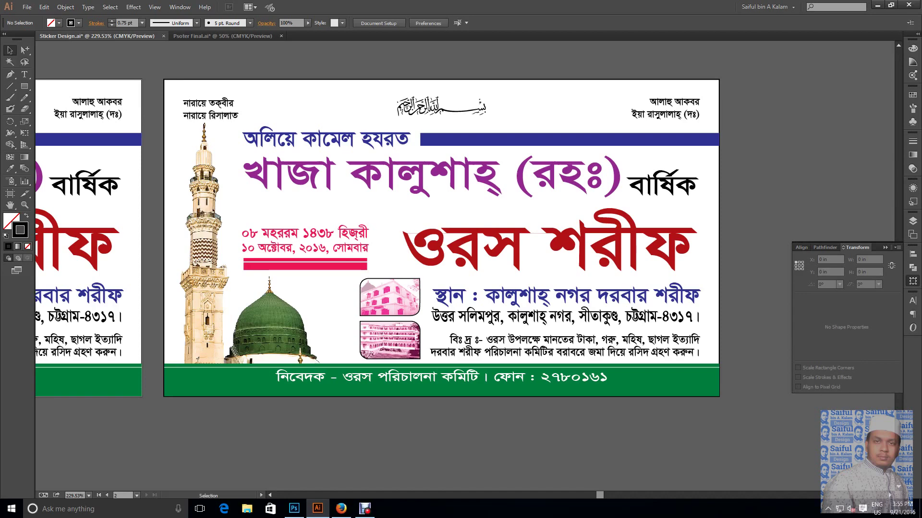
click(341, 509)
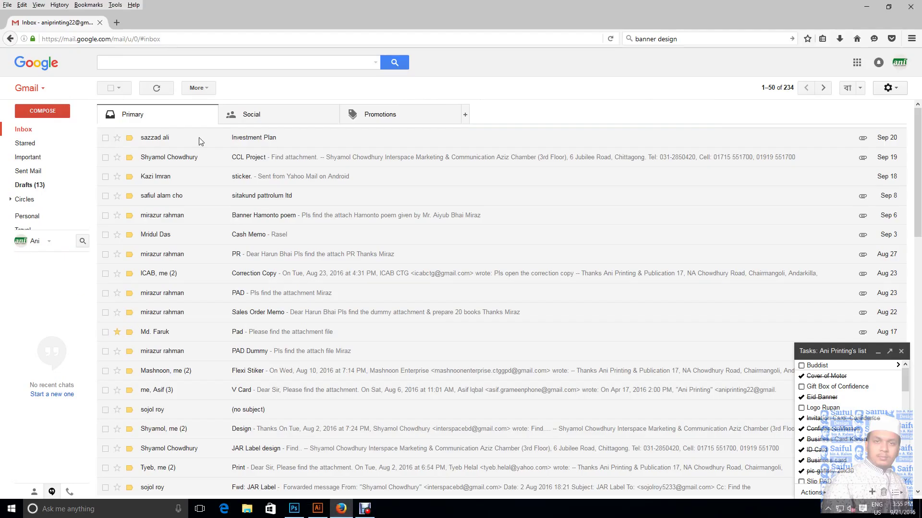
In a new Firefox tab, show Google image results for 'qutub minar backgrounds'
click(118, 22)
click(685, 38)
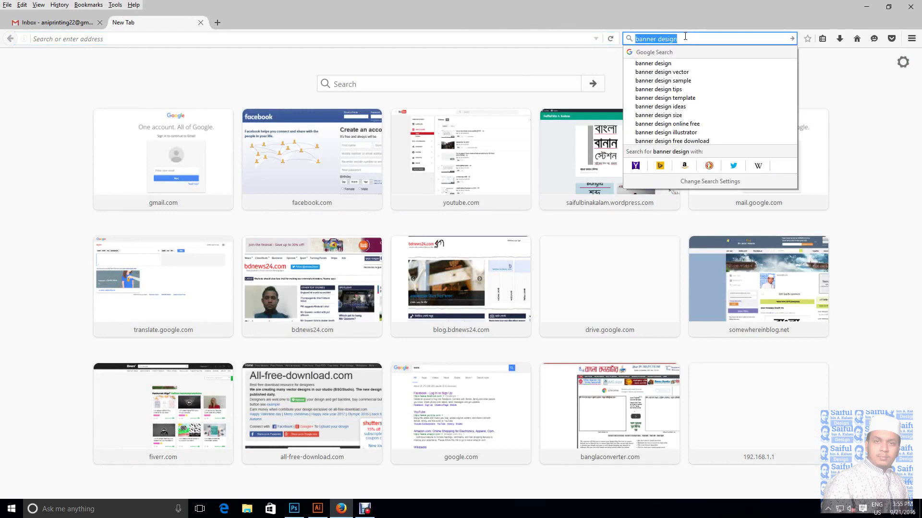
text(p)
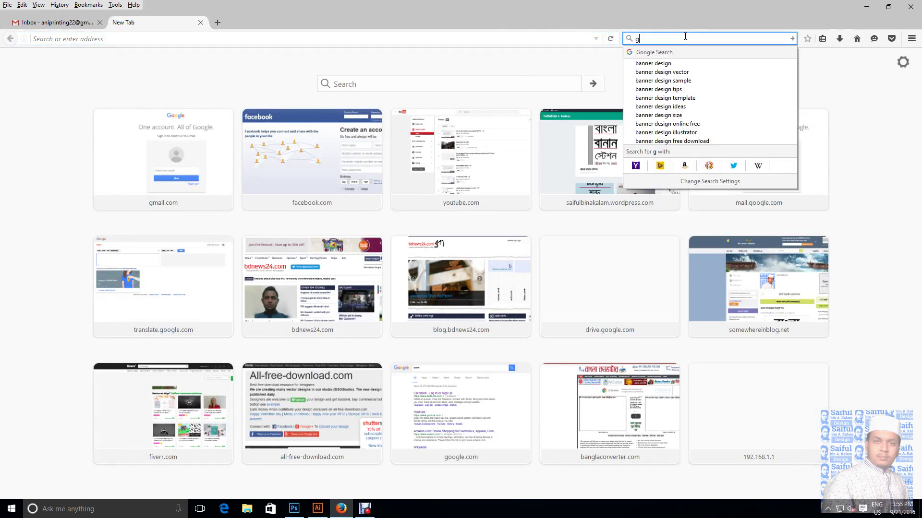
text(s)
key(BackSpace)
key(BackSpace)
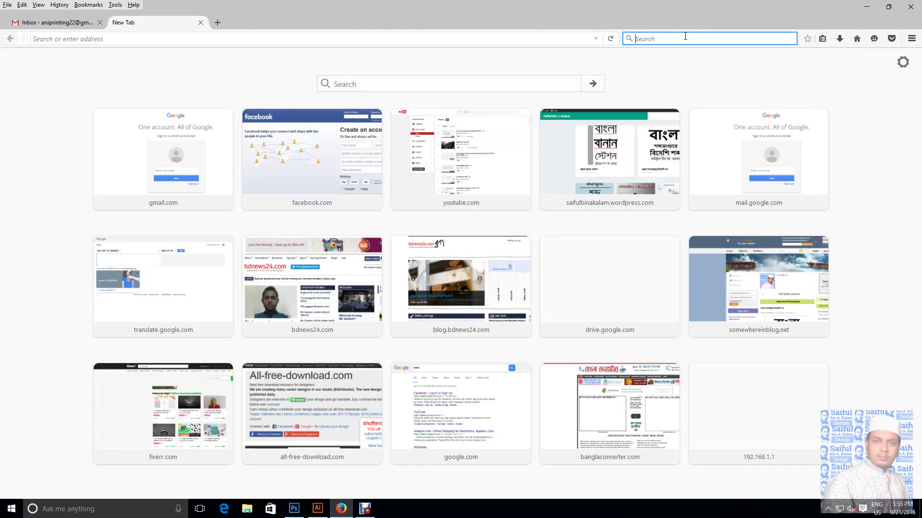
text(min)
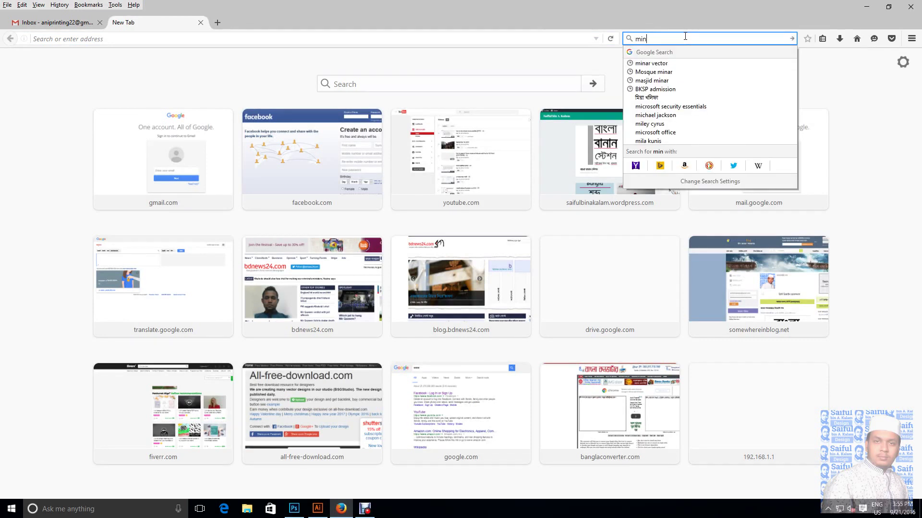
text(ar)
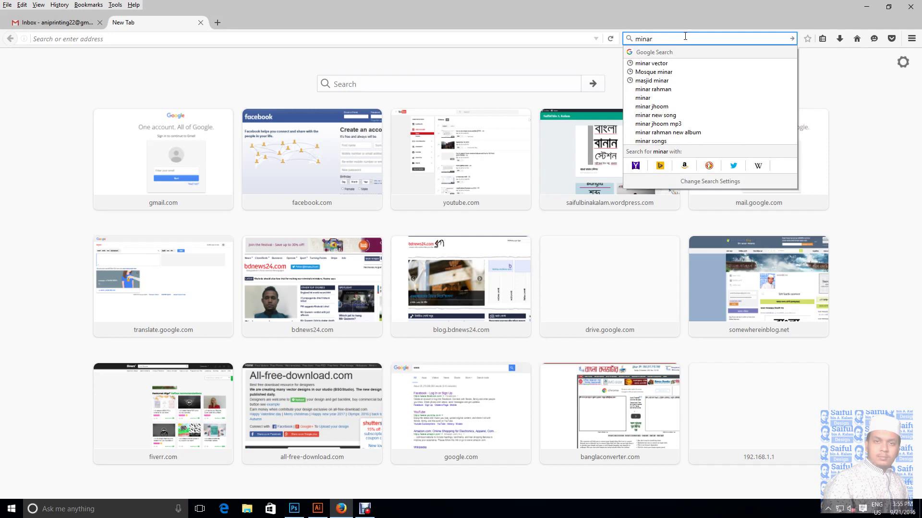
text( back)
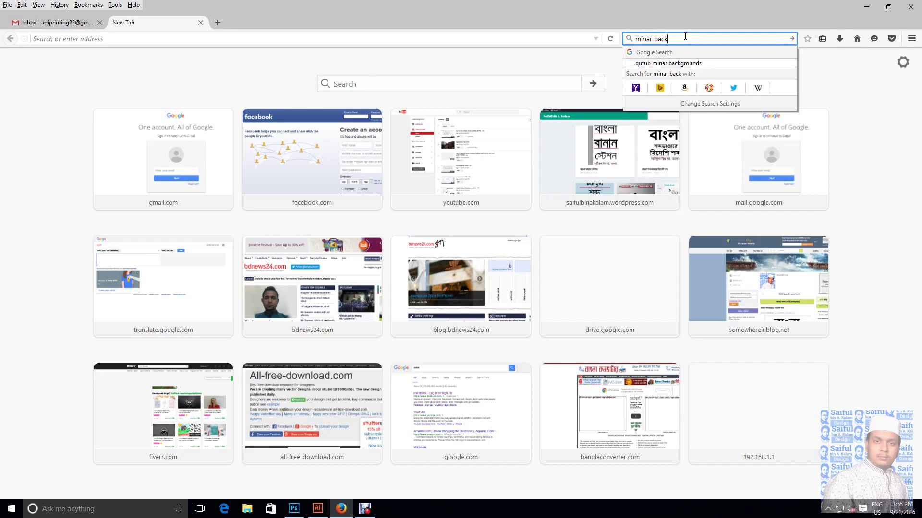
click(680, 65)
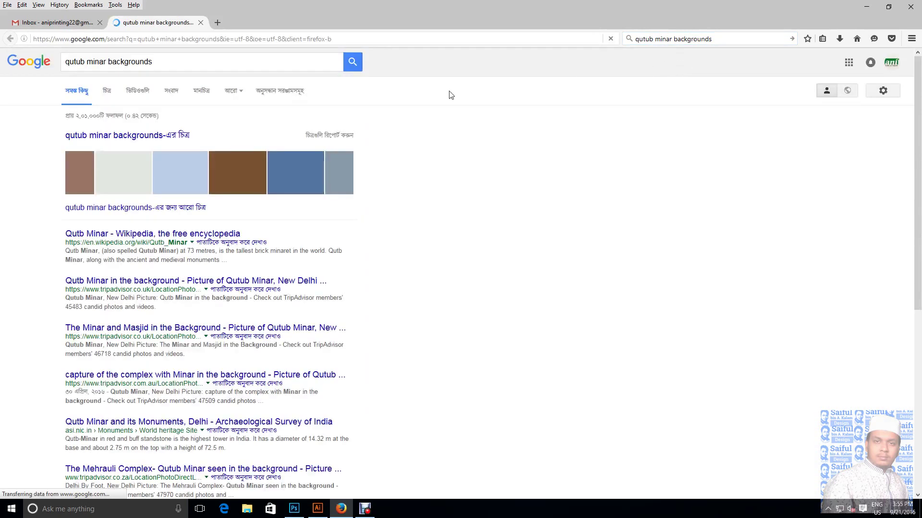
click(107, 90)
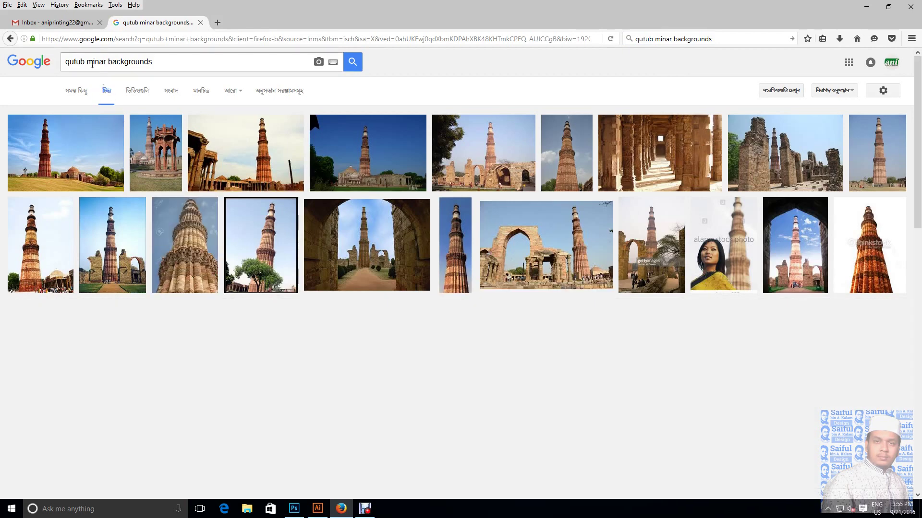
Drop 'qutub' from the query and search for 'minar backgrounds'
click(85, 62)
key(Delete)
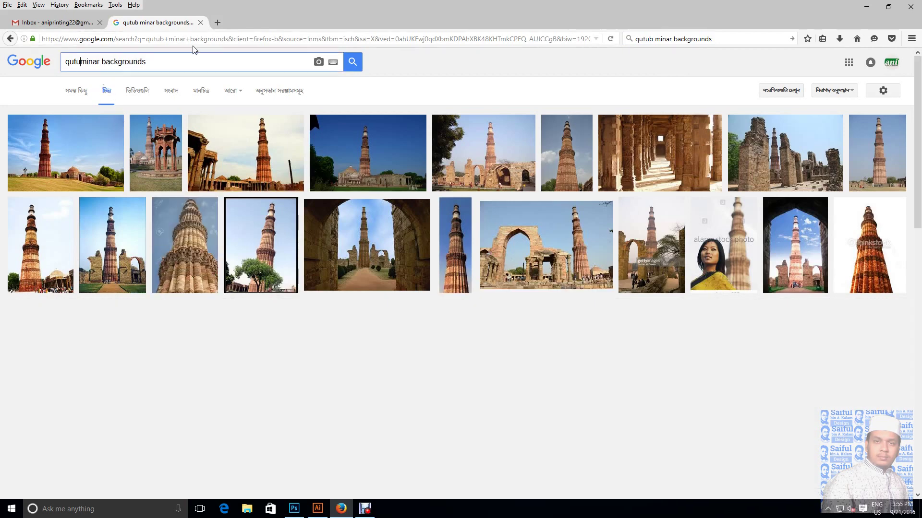
key(BackSpace)
key(BackSpace)
key(BackSpace)
key(Return)
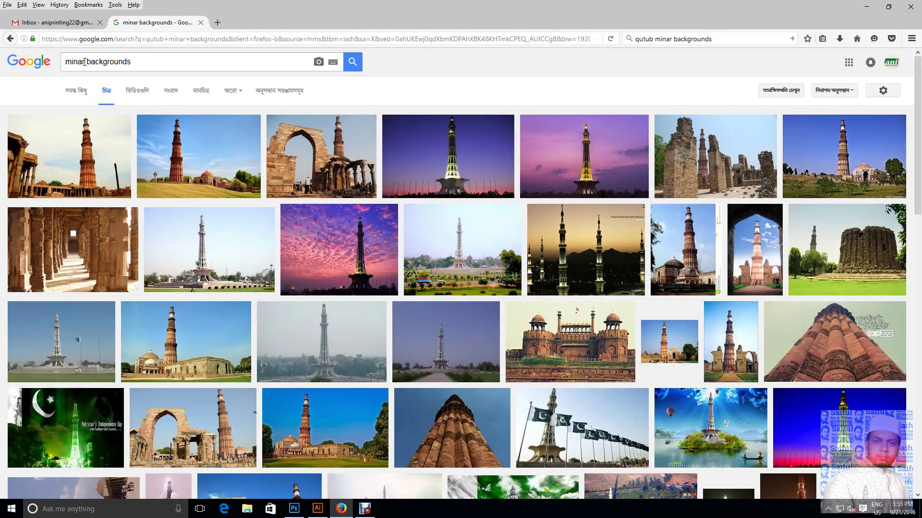
Replace 'minar' with 'madina' to search images for 'madina backgrounds'
drag(85, 62, 54, 61)
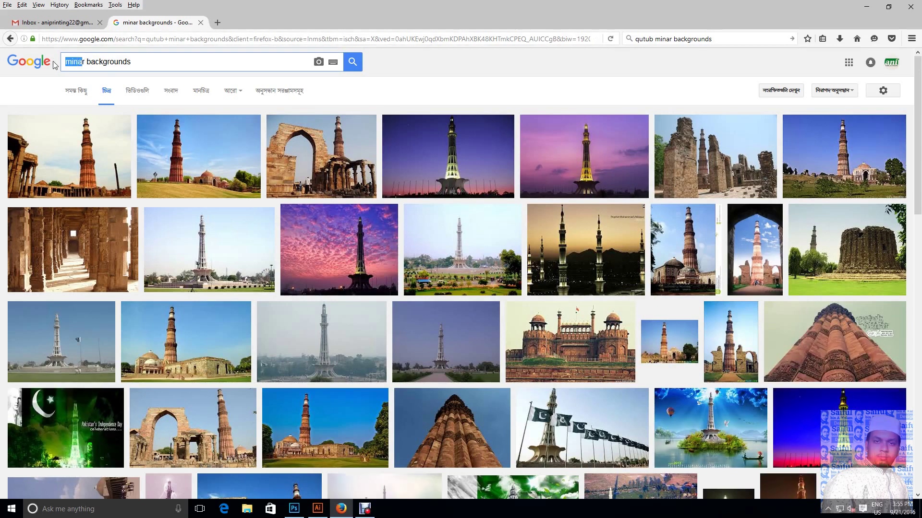
key(BackSpace)
key(Delete)
key(Delete)
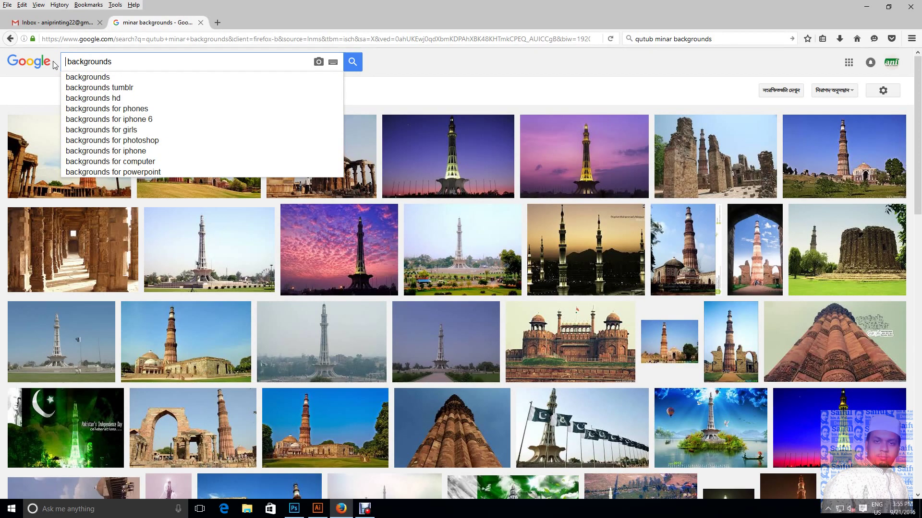
text(madin)
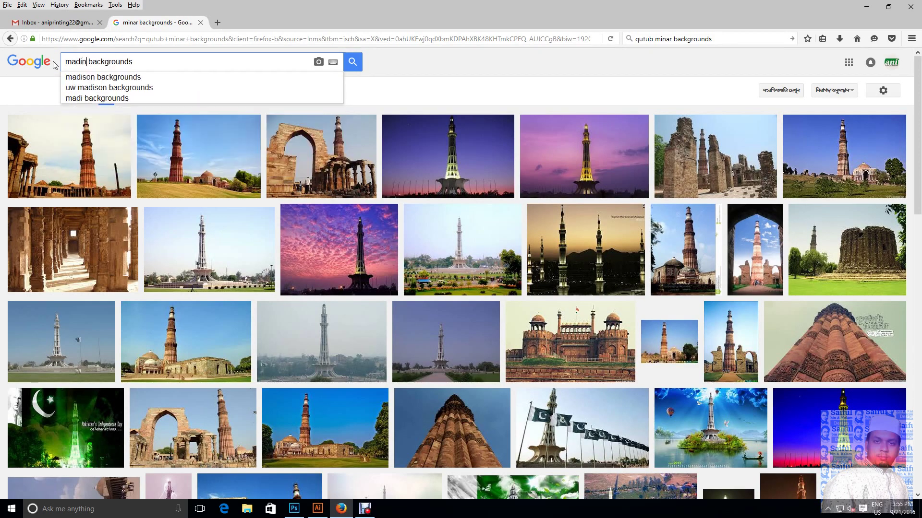
text(a)
key(Return)
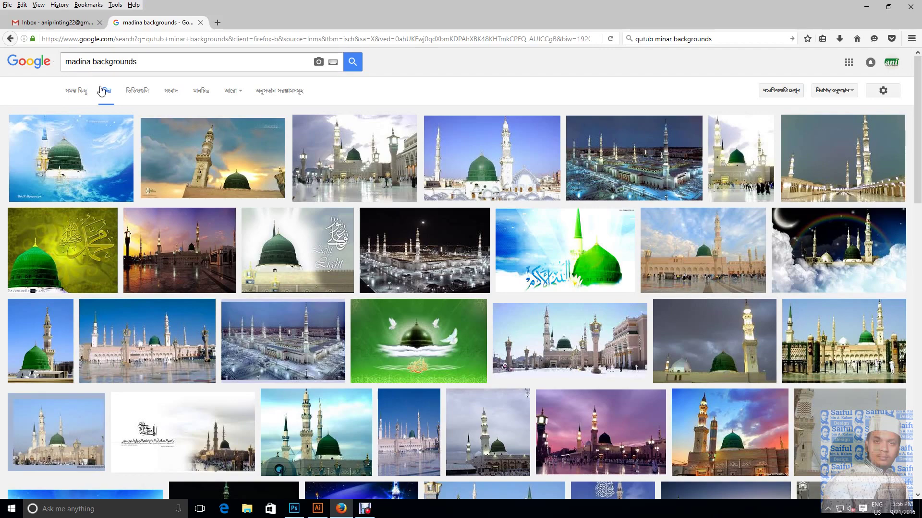
scroll(236, 381, down, 4)
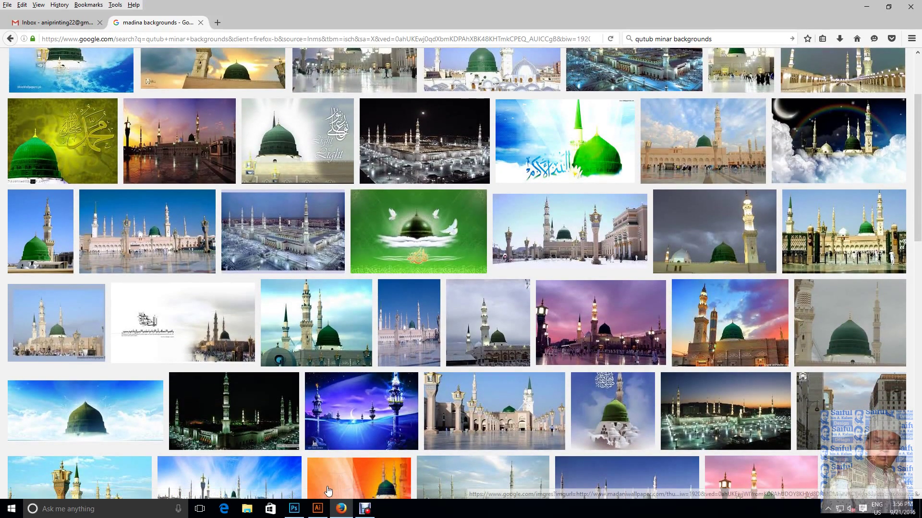
click(317, 509)
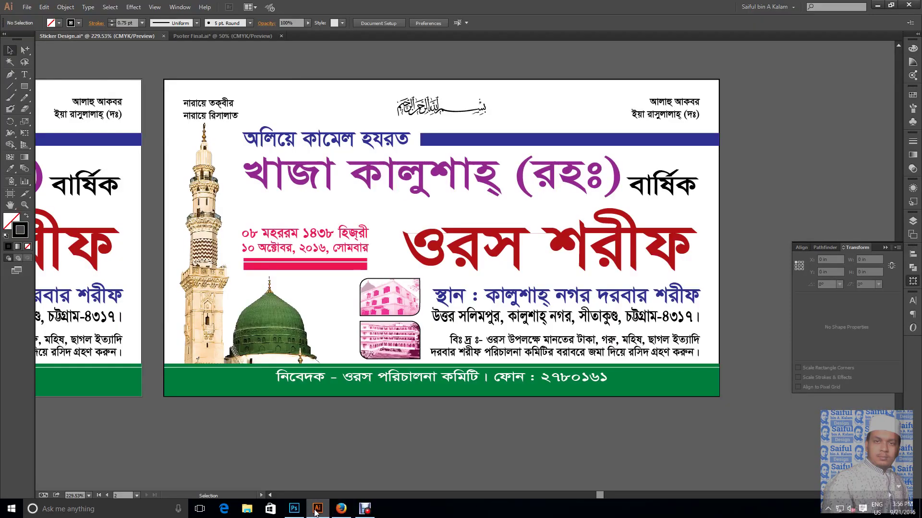
click(315, 512)
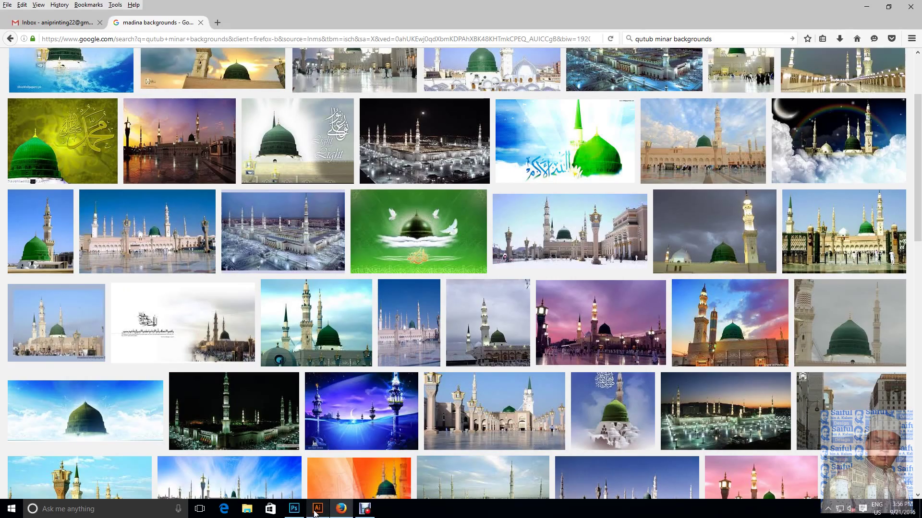
scroll(558, 338, up, 4)
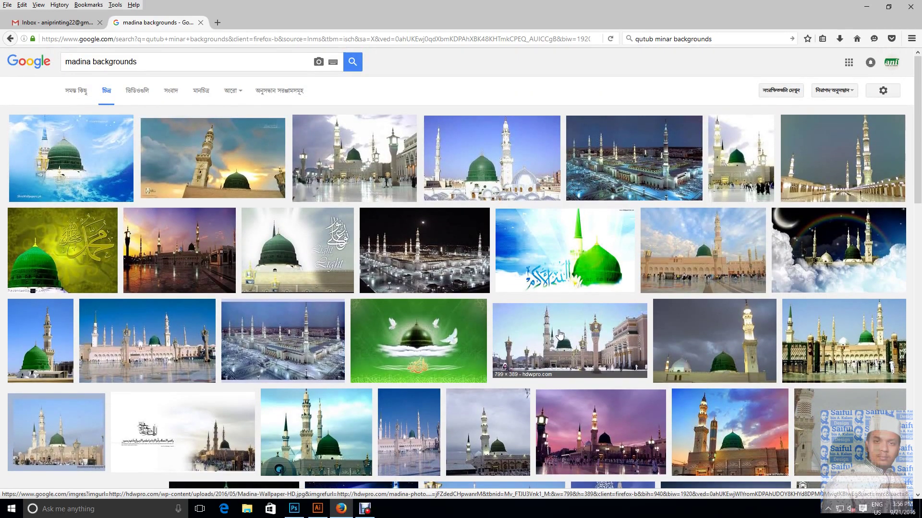
scroll(559, 331, down, 2)
scroll(560, 329, down, 3)
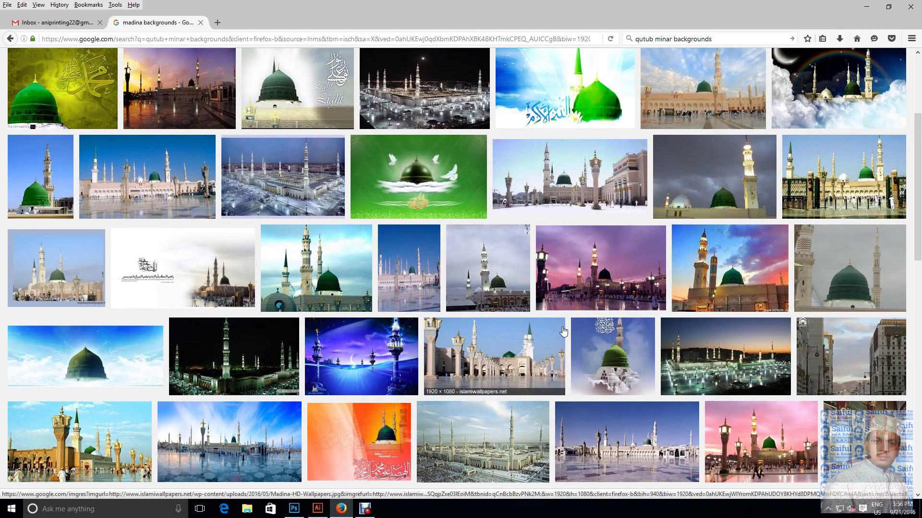
scroll(563, 331, down, 2)
scroll(563, 331, down, 2)
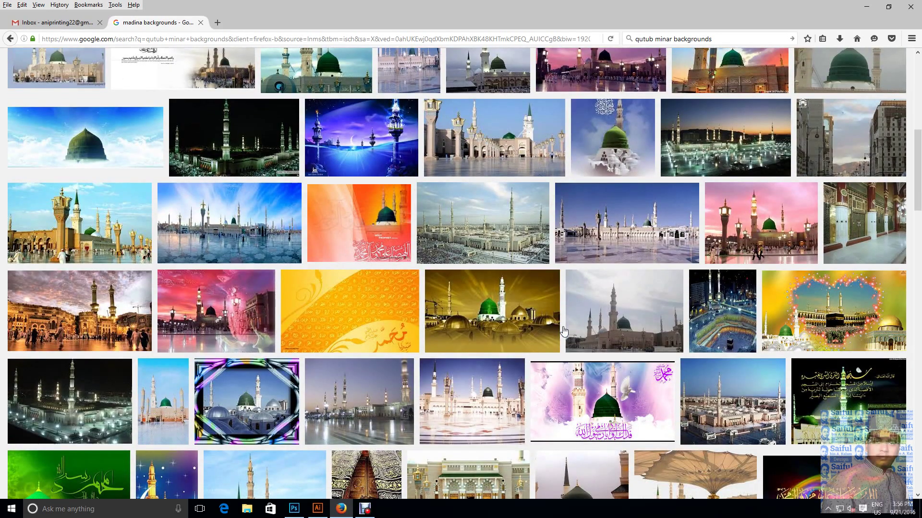
scroll(565, 329, down, 2)
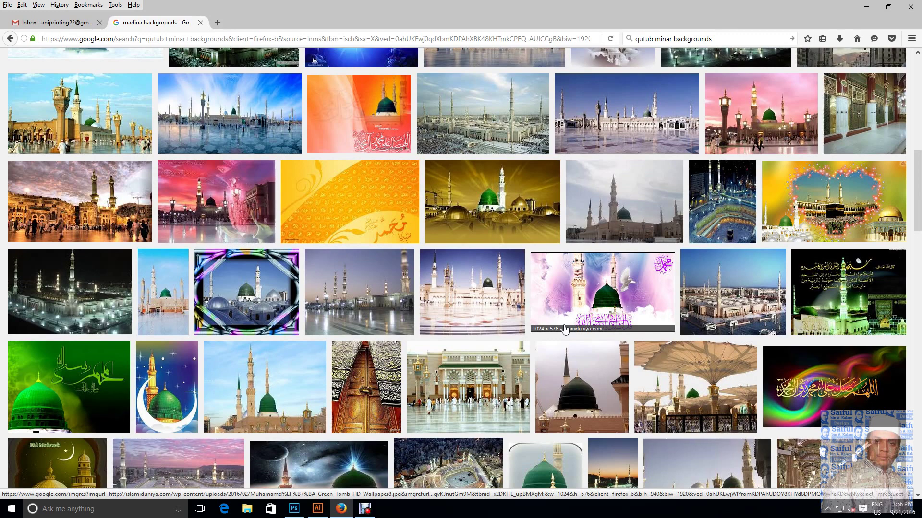
scroll(565, 330, down, 2)
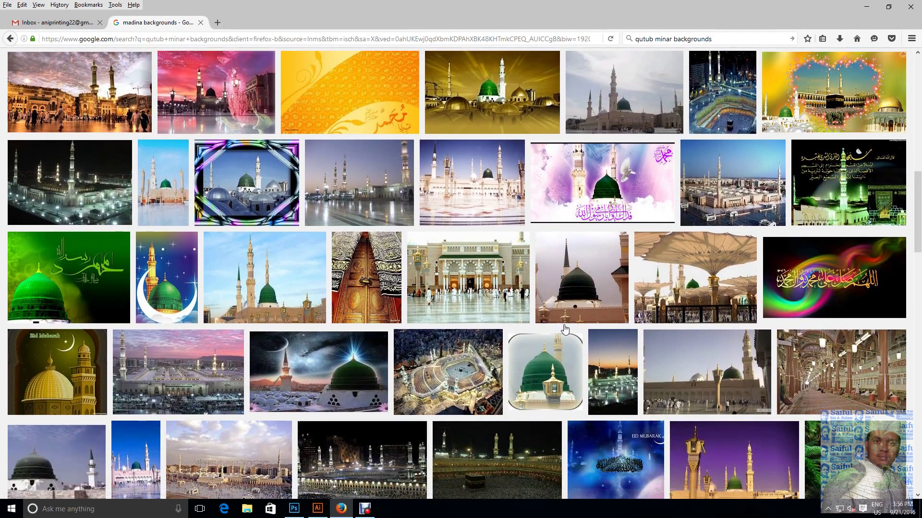
scroll(563, 324, down, 2)
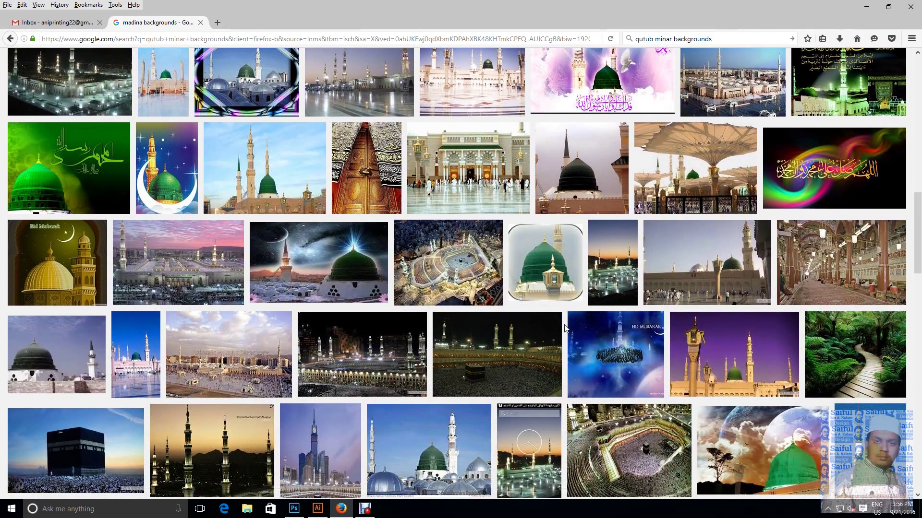
scroll(565, 328, down, 3)
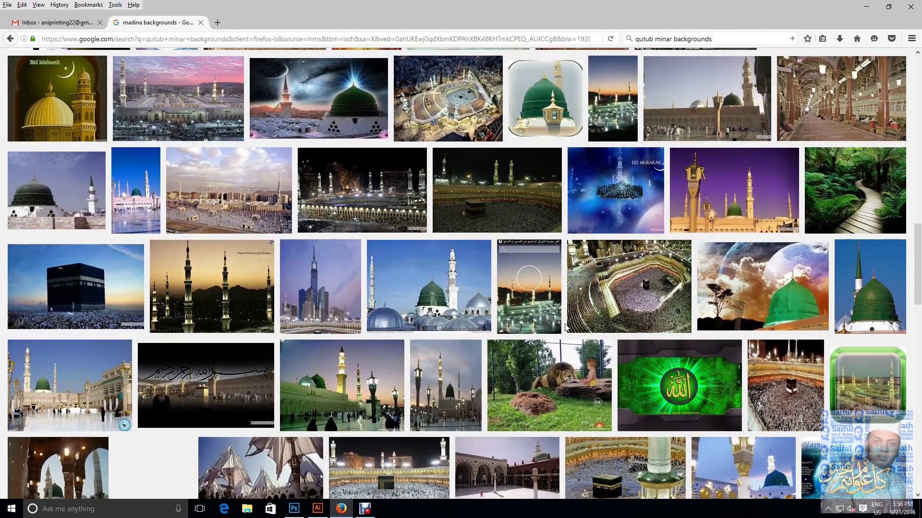
scroll(565, 327, down, 3)
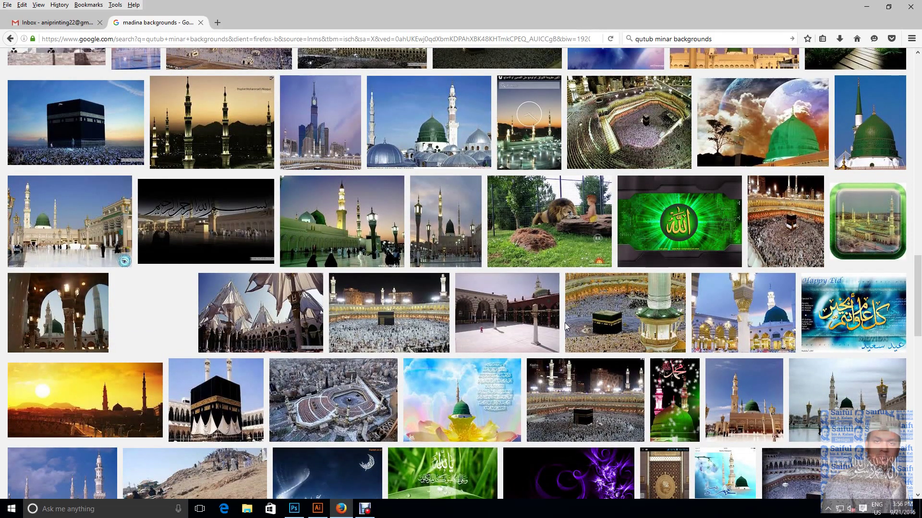
scroll(565, 326, up, 6)
scroll(565, 326, up, 1)
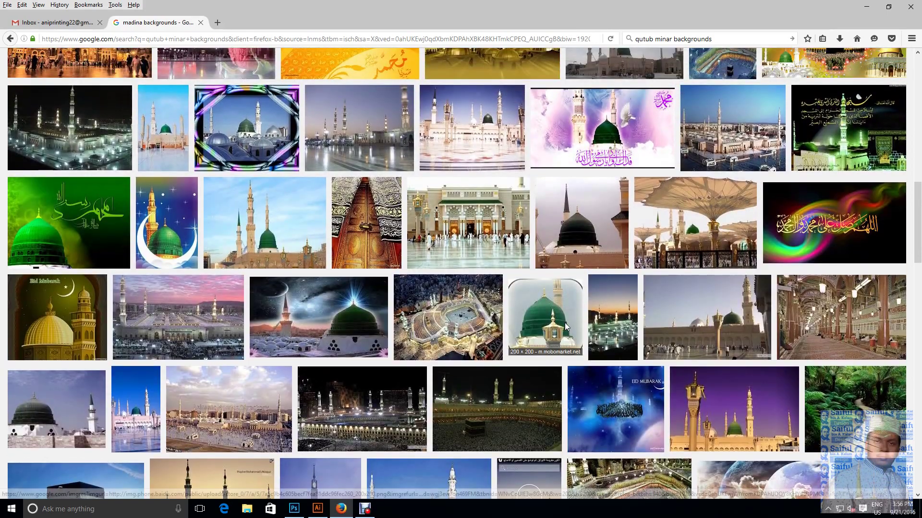
scroll(565, 327, up, 2)
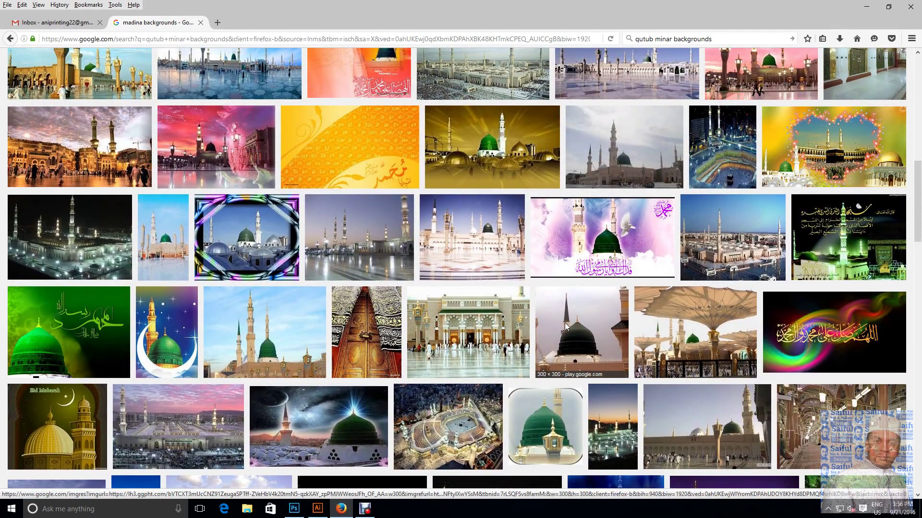
scroll(565, 326, up, 3)
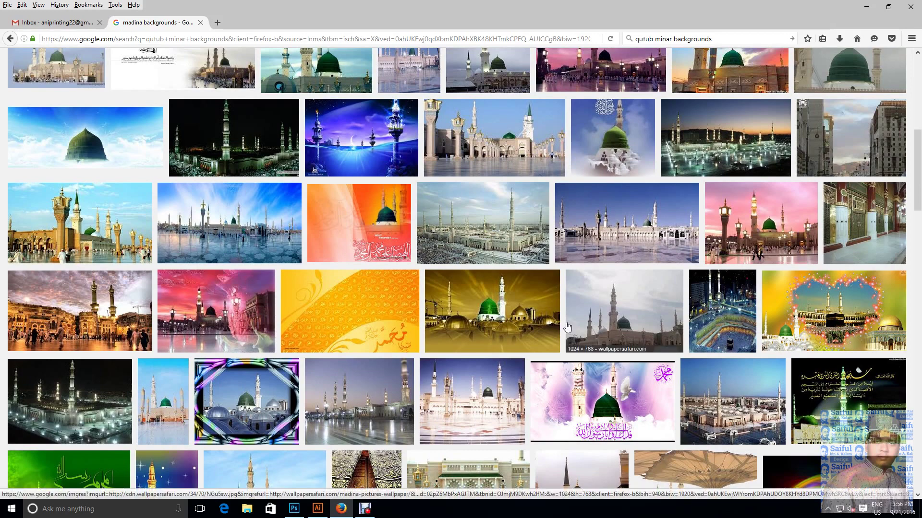
scroll(567, 327, up, 2)
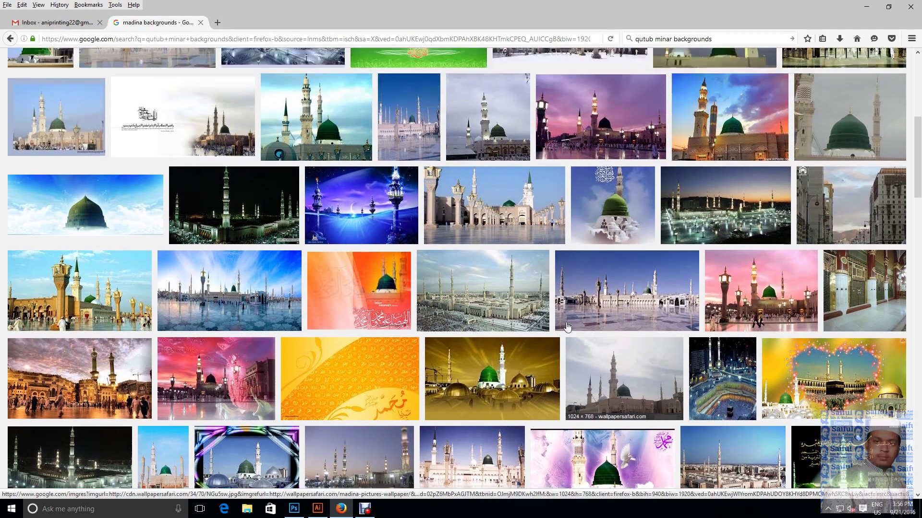
scroll(567, 326, up, 3)
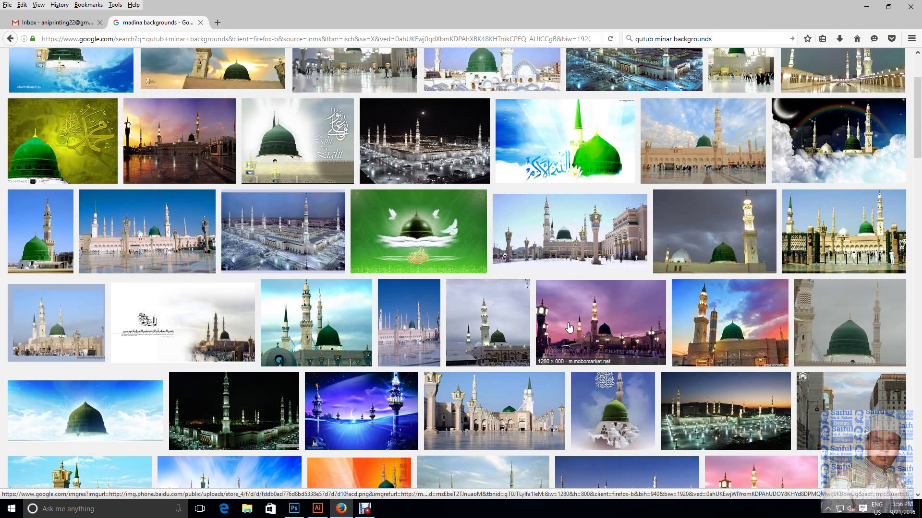
scroll(569, 327, down, 2)
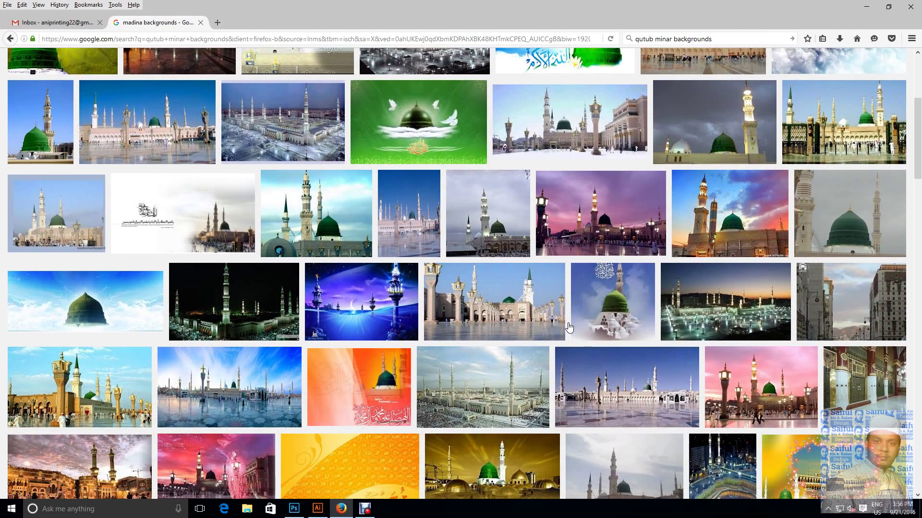
scroll(568, 328, down, 2)
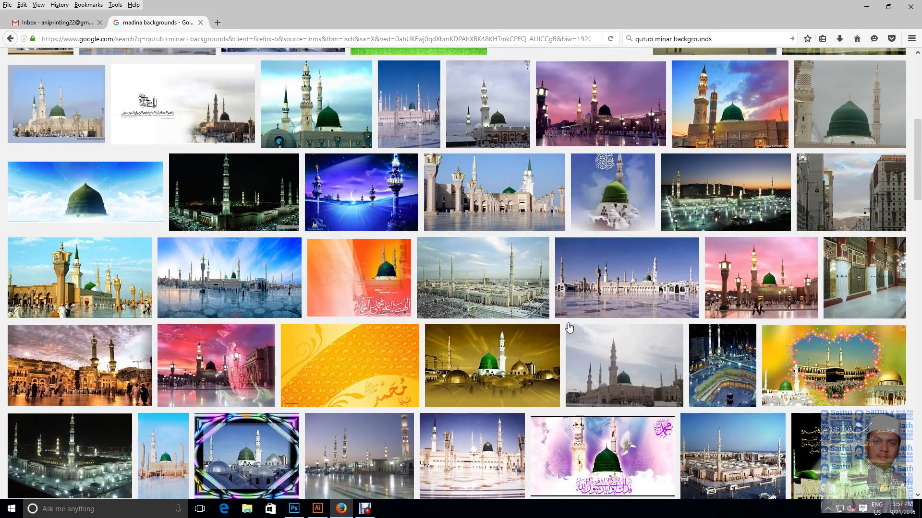
mouse_move(495, 301)
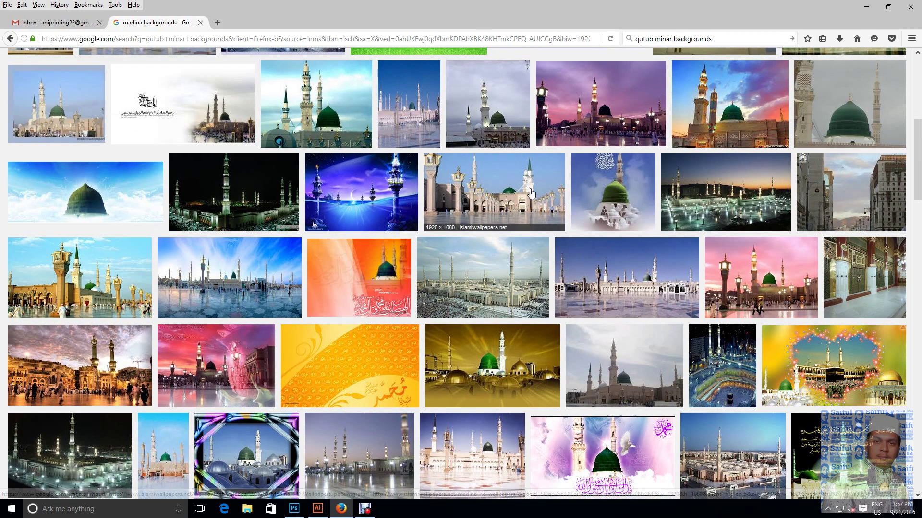
Preview several Madina mosque wallpapers, opening the courtyard wallpaper's source page in a new tab
click(530, 193)
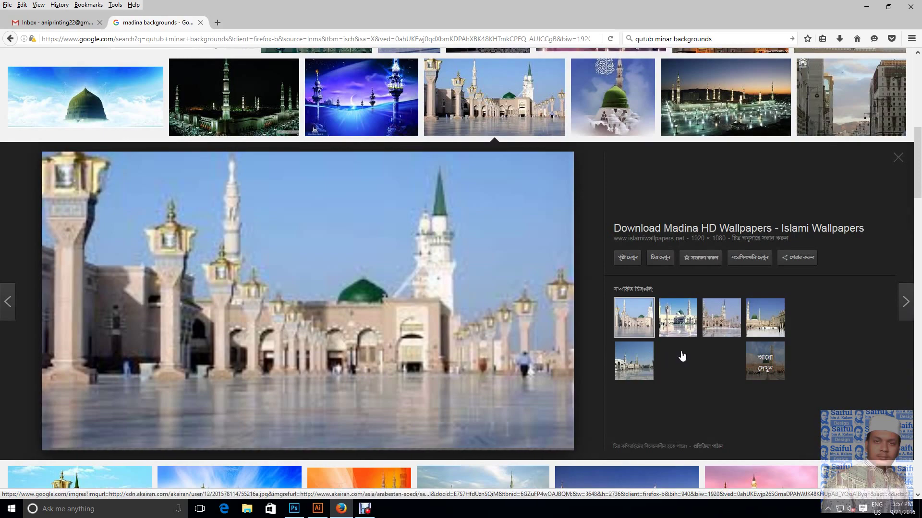
click(658, 259)
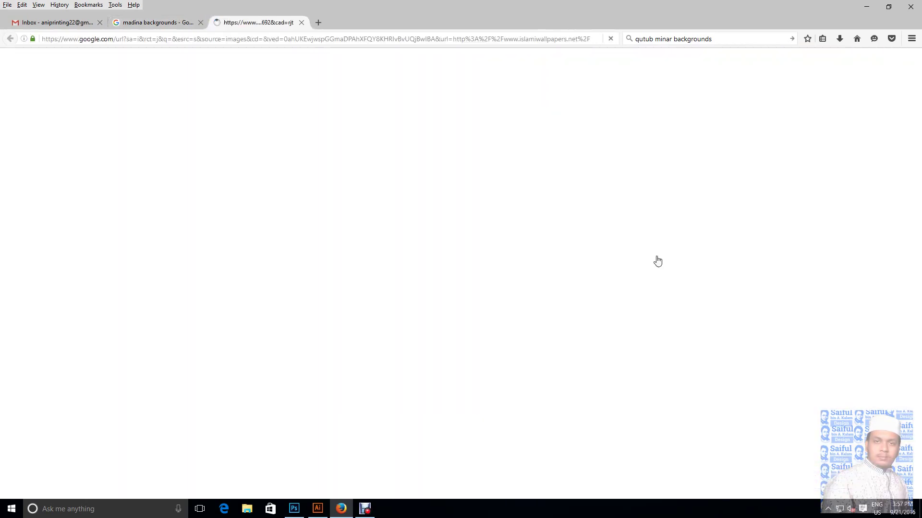
click(158, 23)
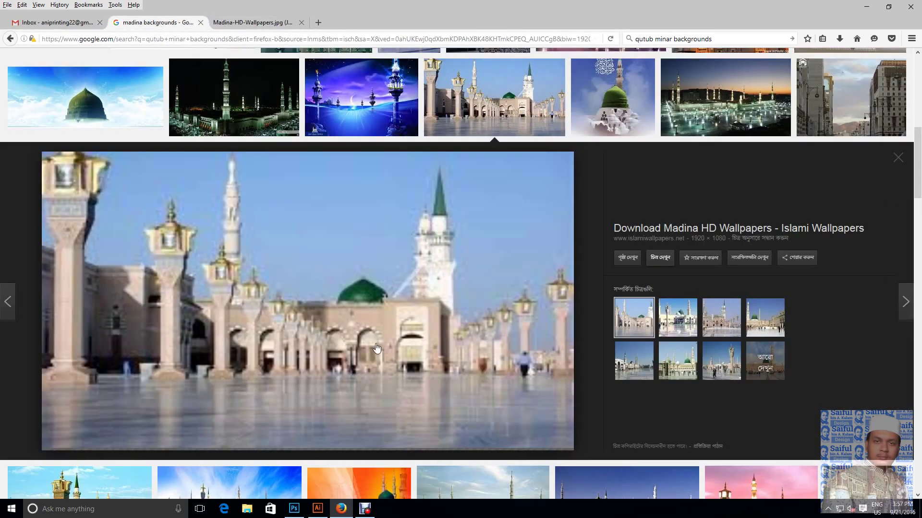
scroll(376, 347, up, 5)
scroll(381, 352, up, 3)
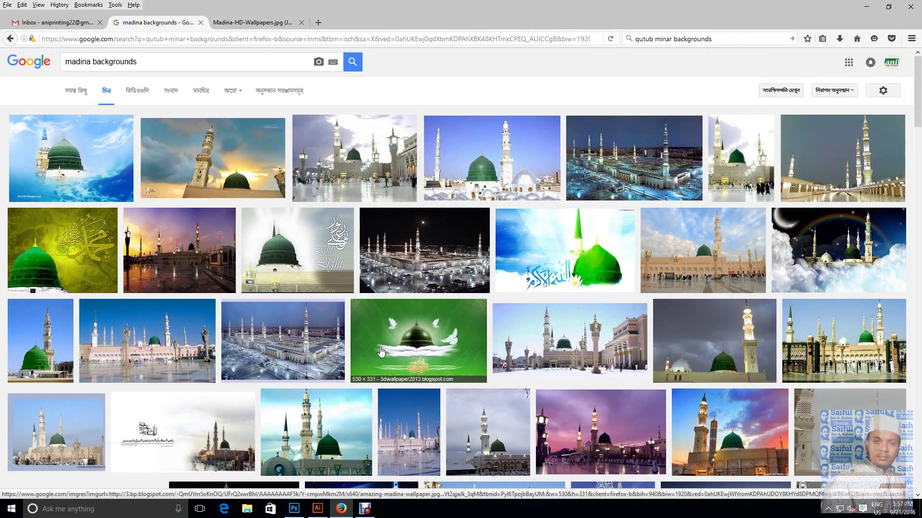
click(511, 186)
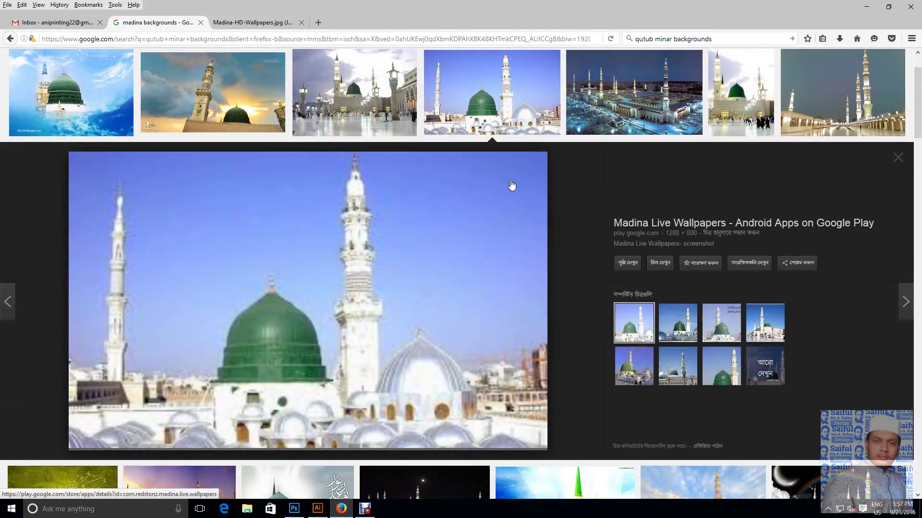
scroll(501, 288, up, 2)
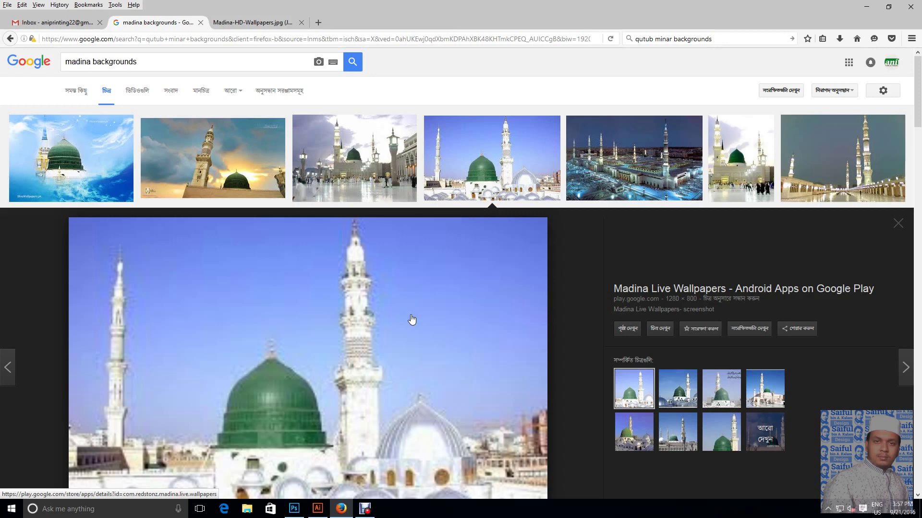
click(94, 153)
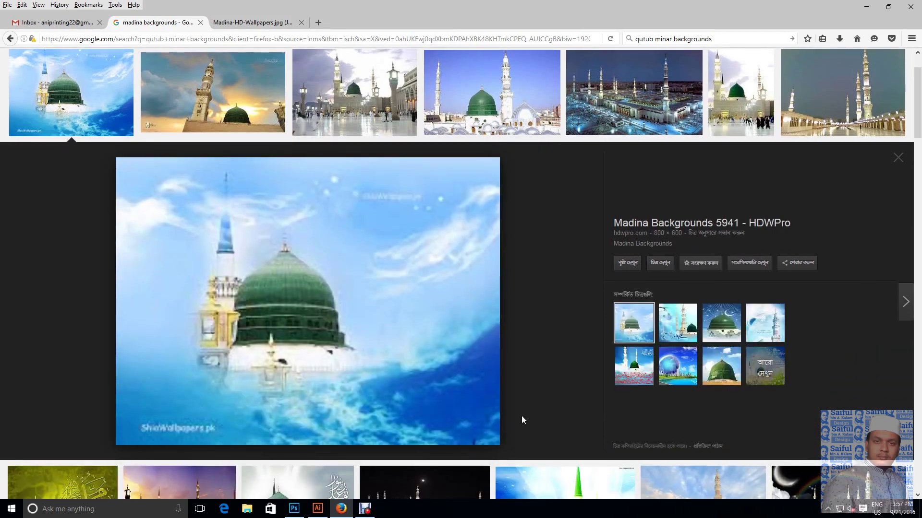
scroll(557, 417, down, 5)
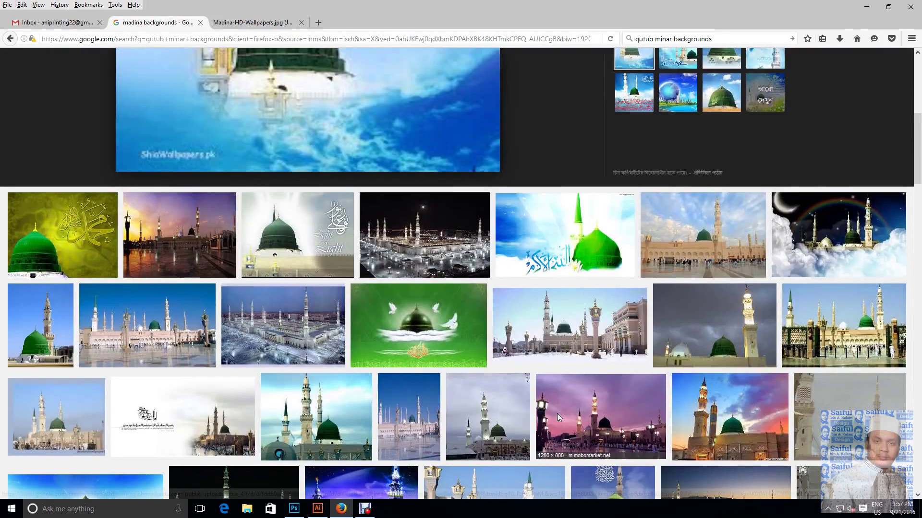
scroll(557, 414, up, 5)
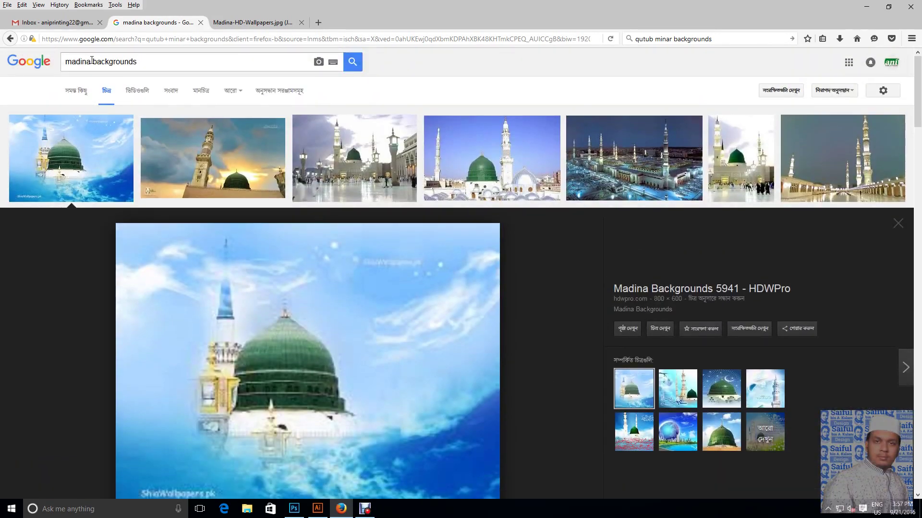
Change the Google query from 'madina' to 'islamic backgrounds' and search
drag(92, 61, 65, 61)
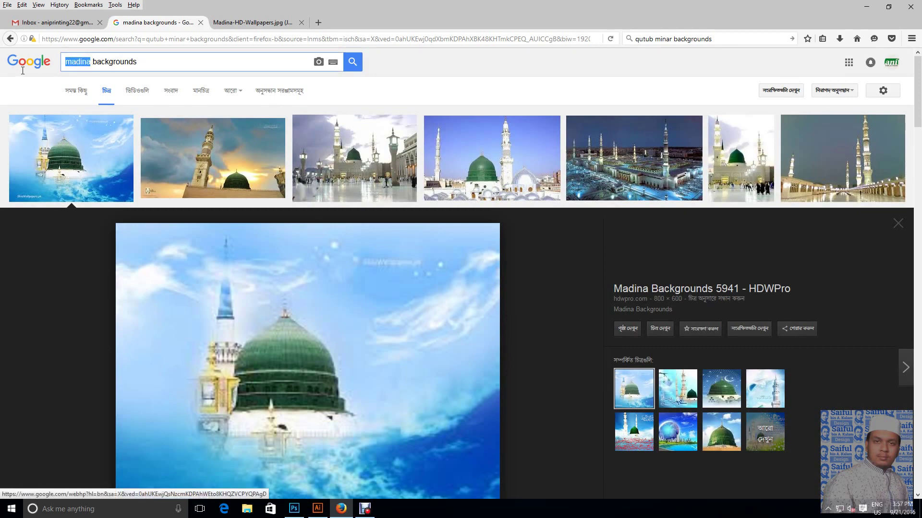
text(isl)
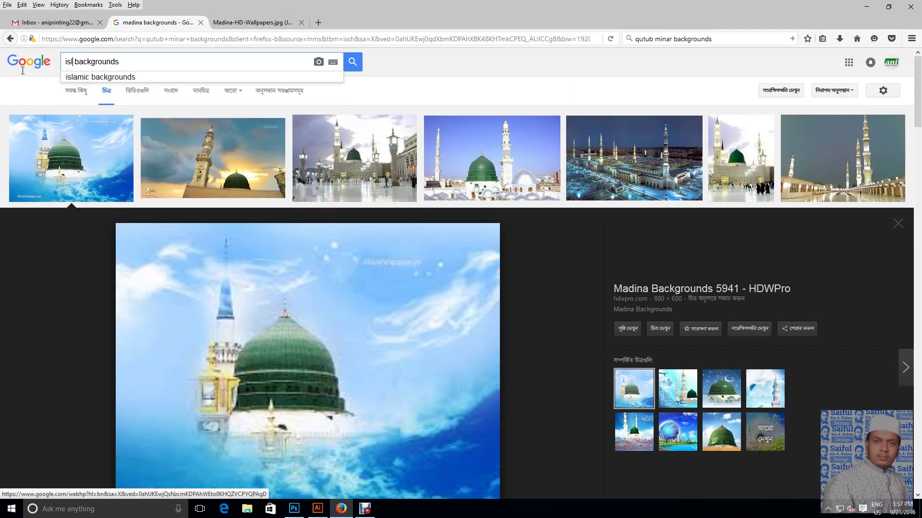
text(amic)
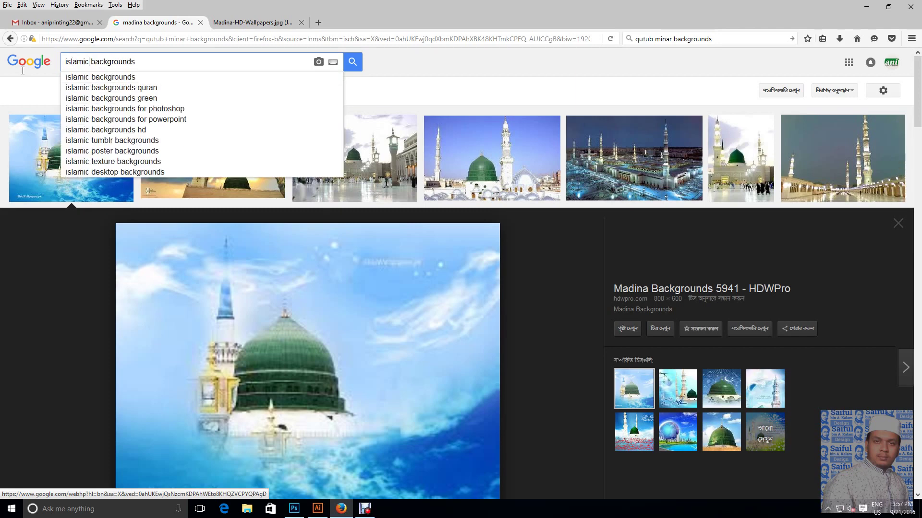
key(Return)
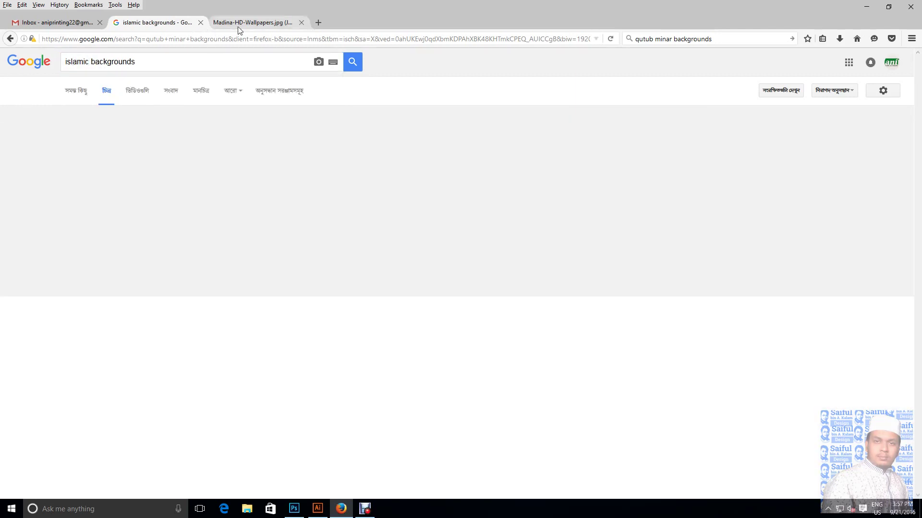
Save the Madina wallpaper as Madina-HD-Wallpapers.jpg into a new 'net image' folder under 2016 > project > Sticker Design
click(244, 28)
right_click(442, 192)
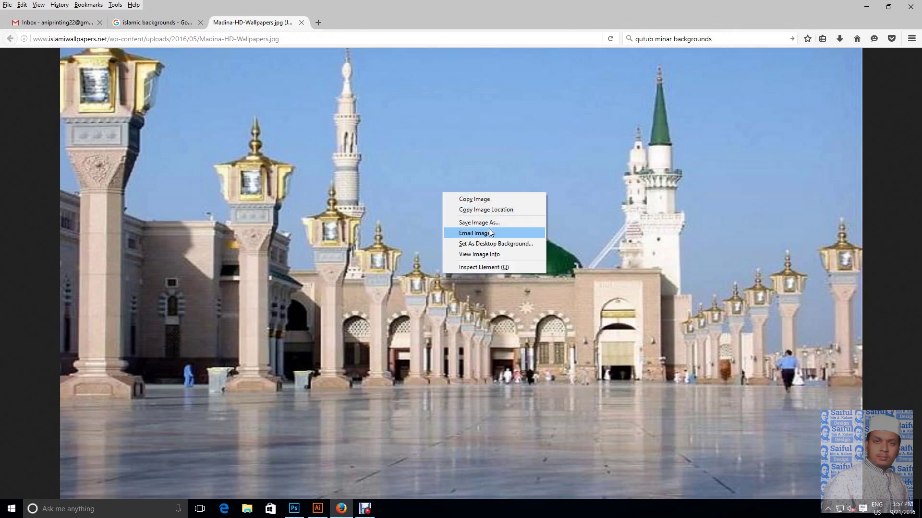
click(486, 225)
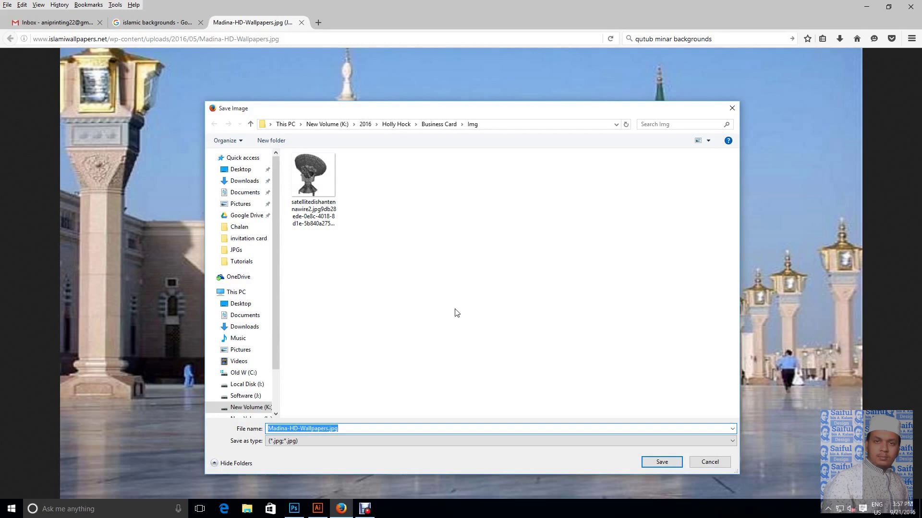
click(365, 125)
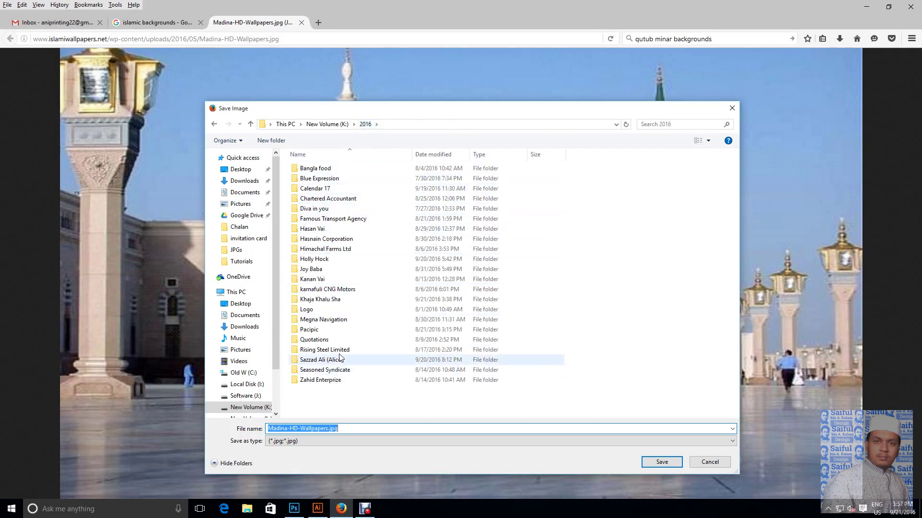
double_click(326, 300)
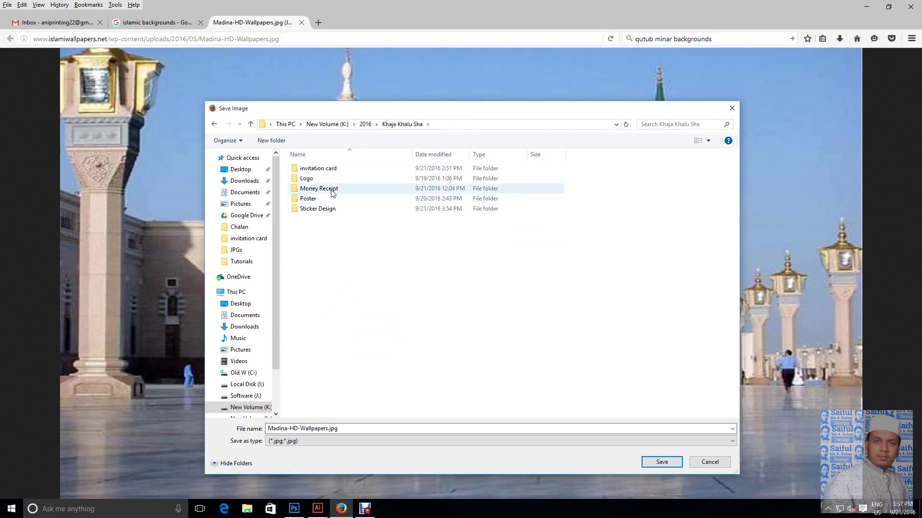
double_click(322, 209)
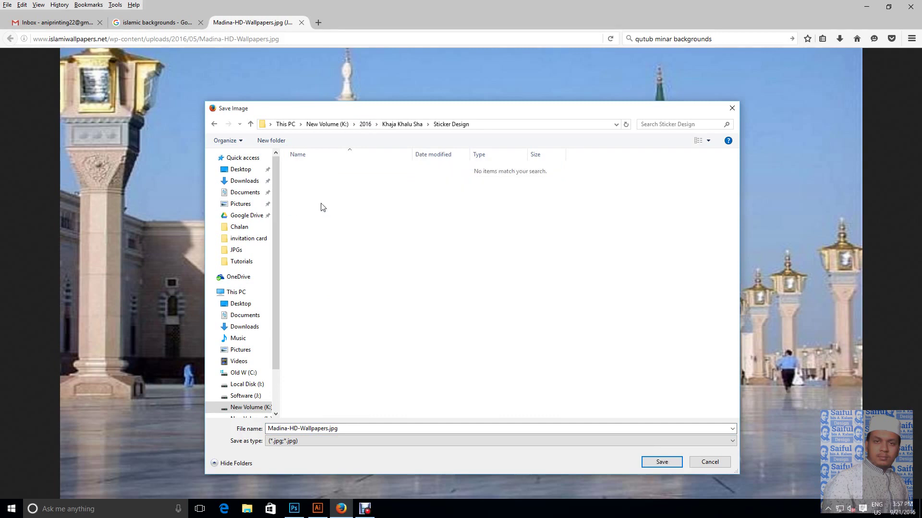
click(272, 140)
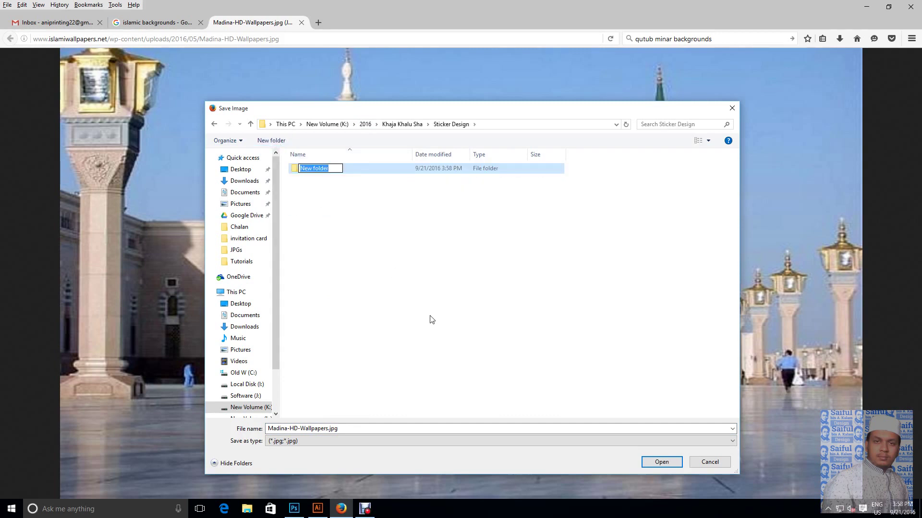
text(net ima)
text(ge)
key(Return)
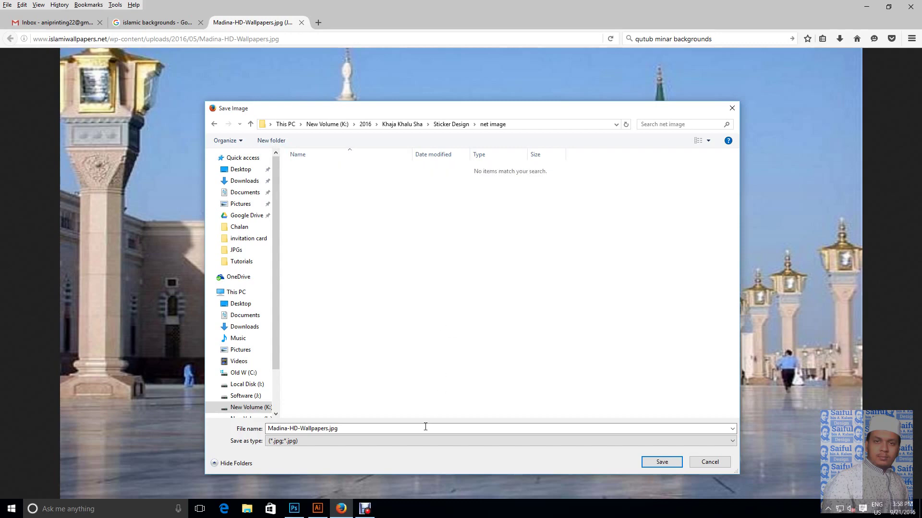
click(660, 463)
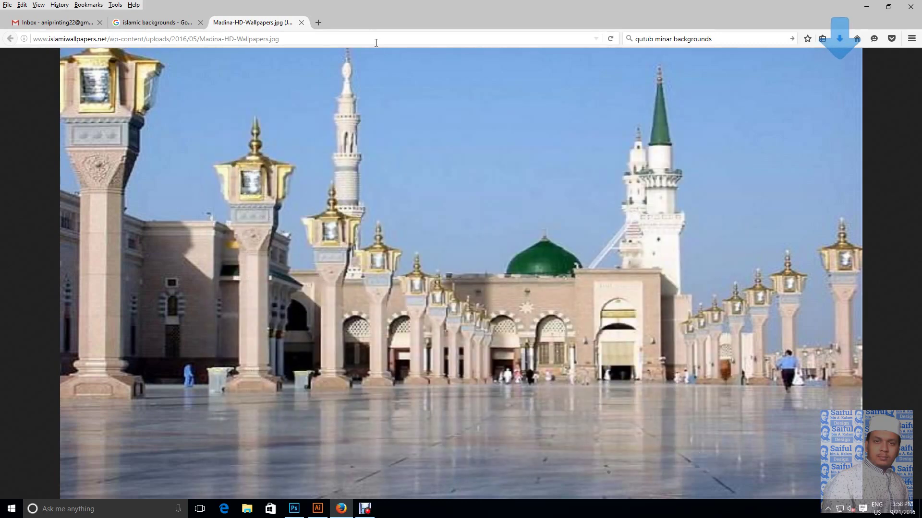
Close the saved wallpaper's tab and preview the green crescent and cream-domed mosque wallpapers
click(301, 23)
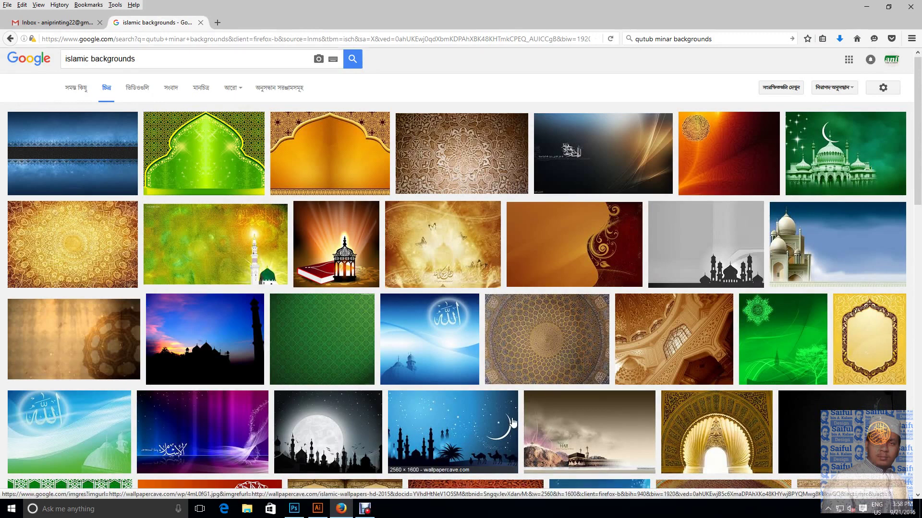
scroll(512, 423, down, 2)
scroll(512, 422, up, 2)
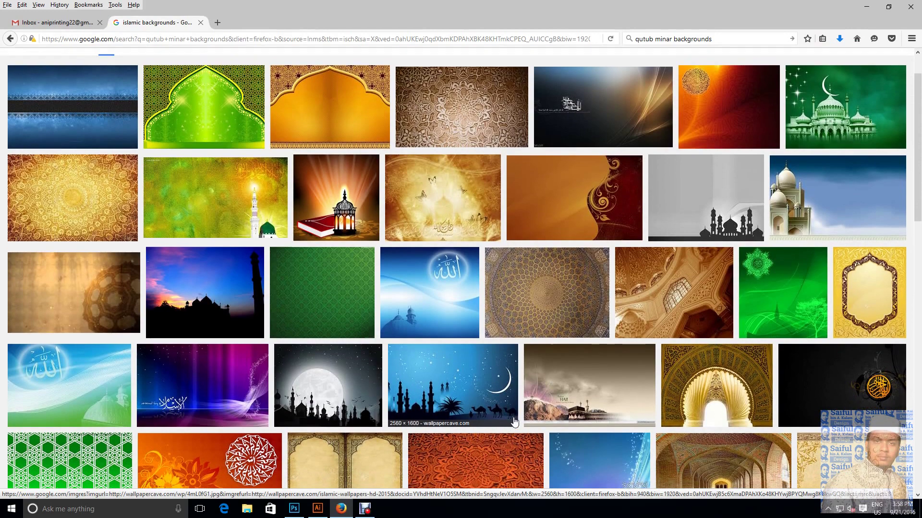
click(854, 169)
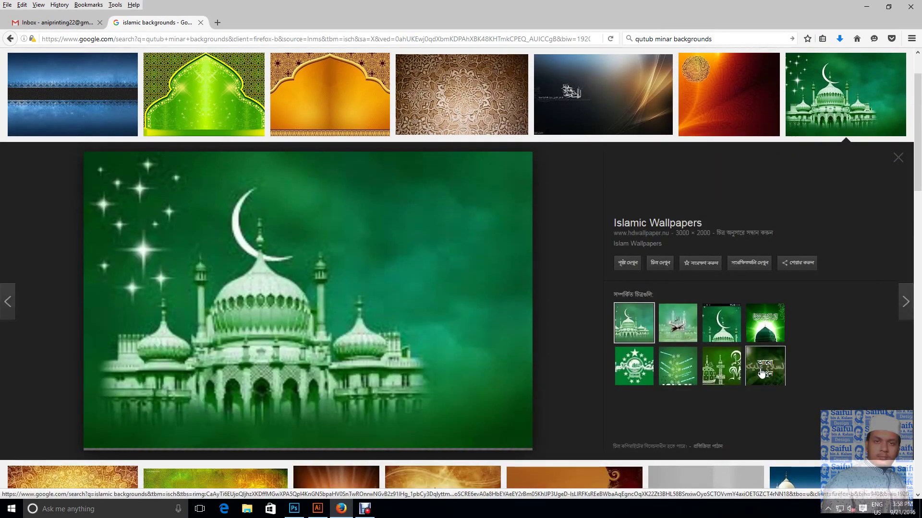
scroll(762, 373, down, 5)
scroll(761, 373, down, 5)
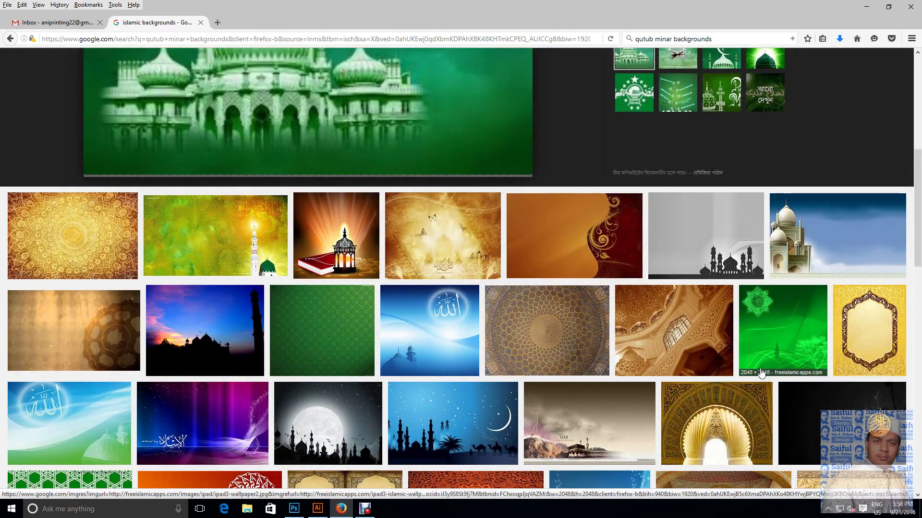
click(850, 249)
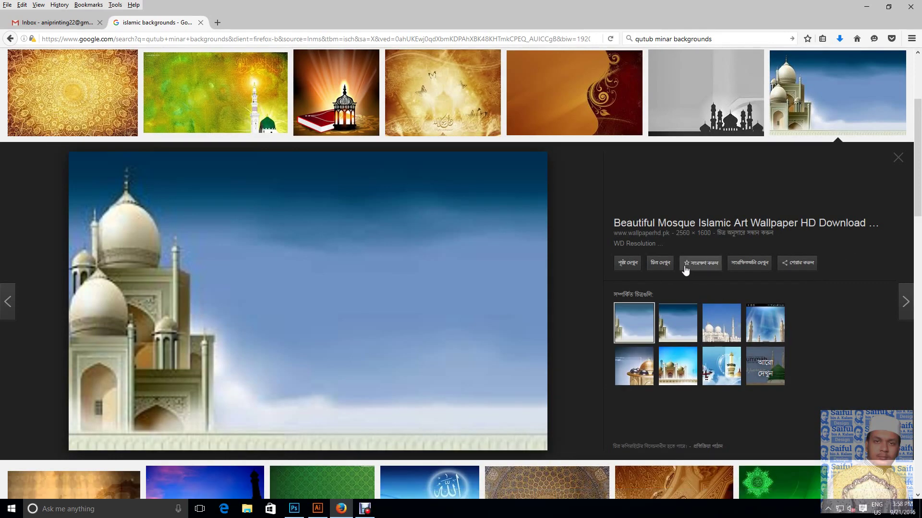
click(659, 267)
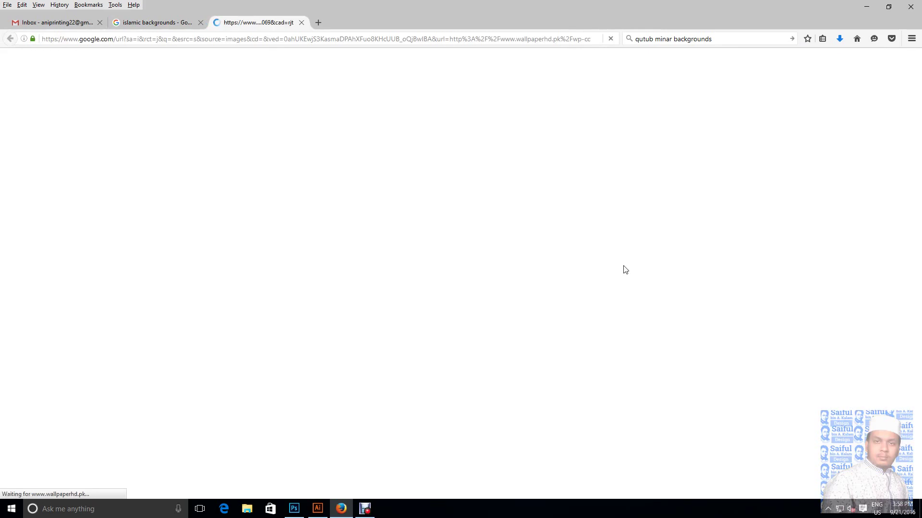
click(148, 23)
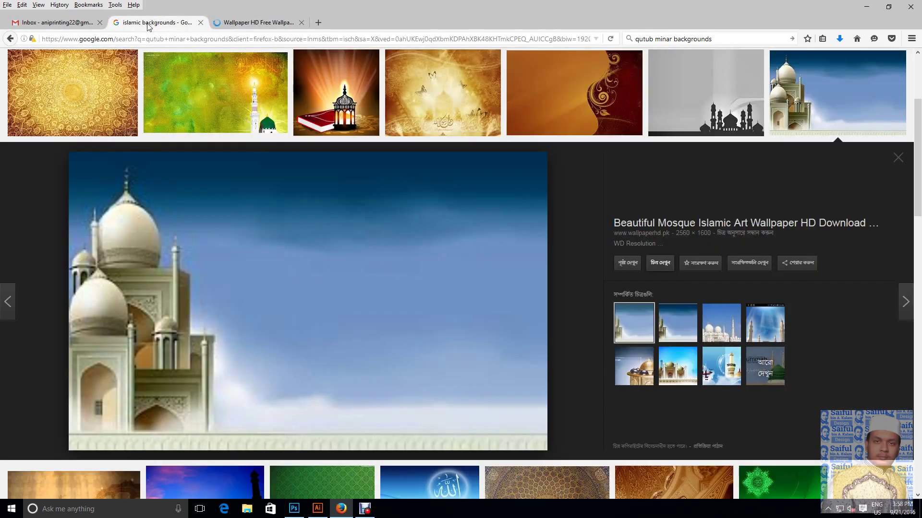
Scroll further down the islamic backgrounds results and preview a teal Islamic background
scroll(653, 382, down, 1)
scroll(672, 398, down, 4)
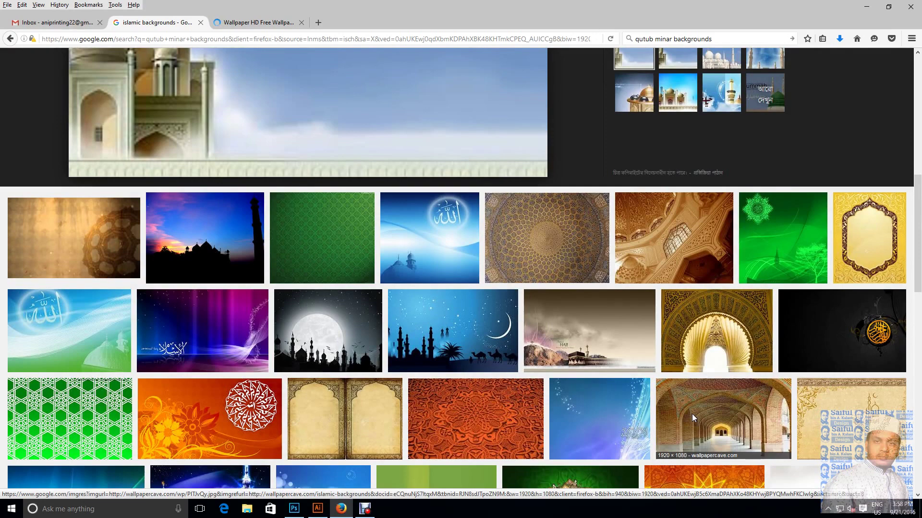
scroll(692, 414, down, 3)
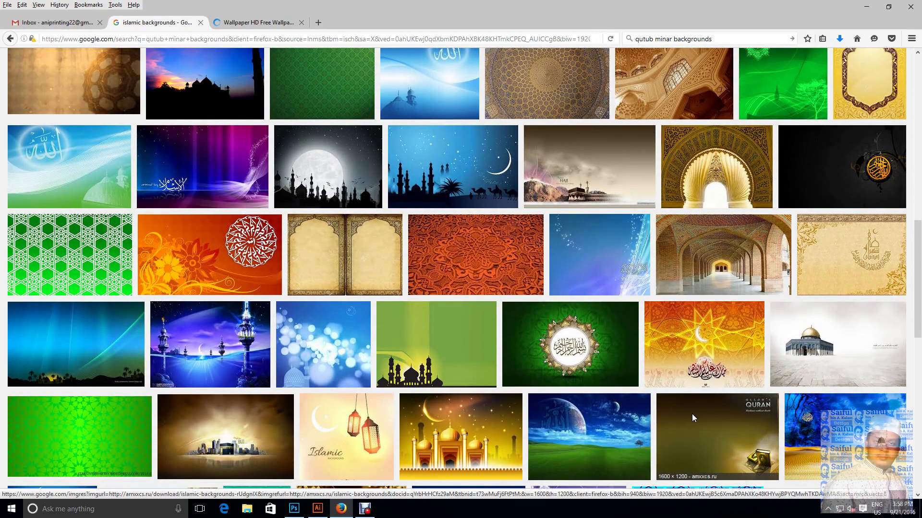
scroll(692, 418, down, 1)
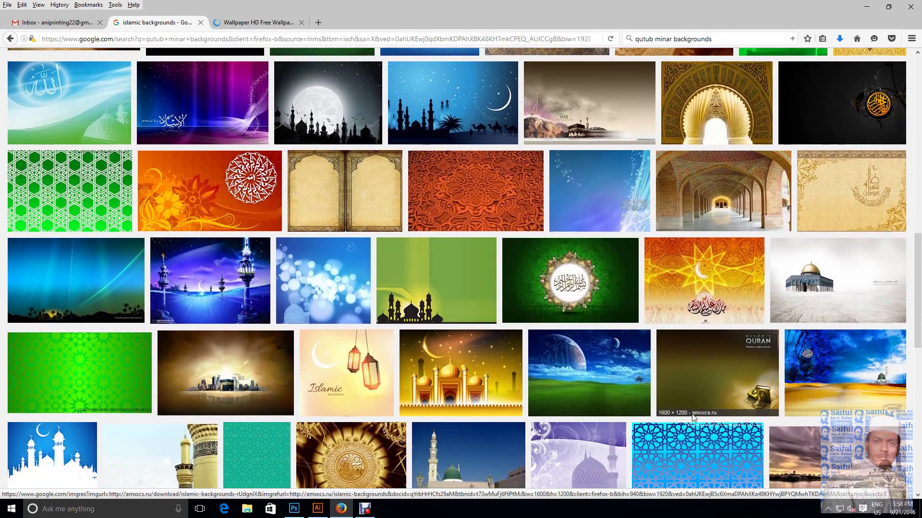
scroll(693, 418, down, 3)
scroll(692, 414, down, 2)
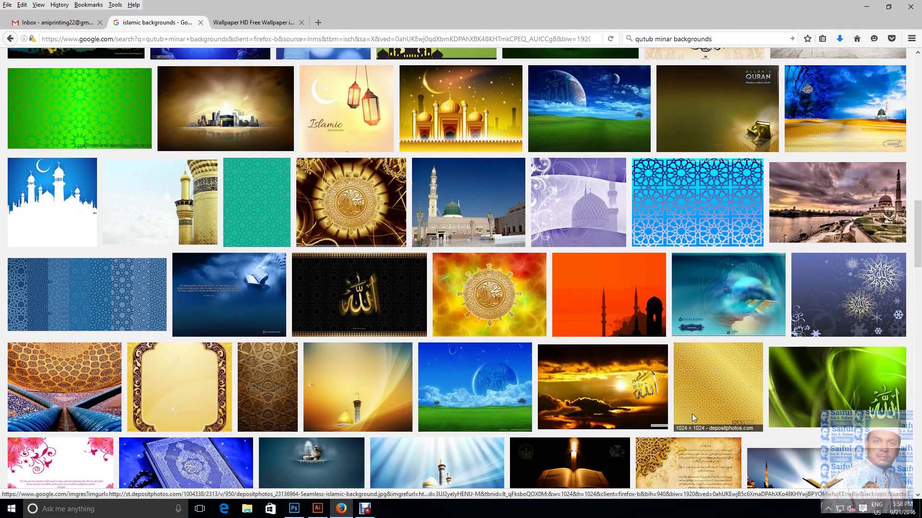
scroll(692, 413, down, 3)
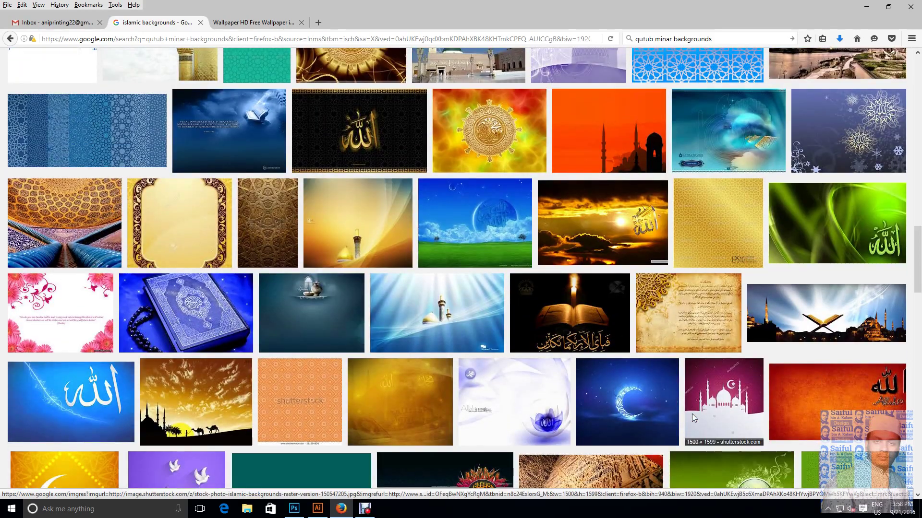
scroll(693, 420, down, 2)
scroll(693, 419, down, 4)
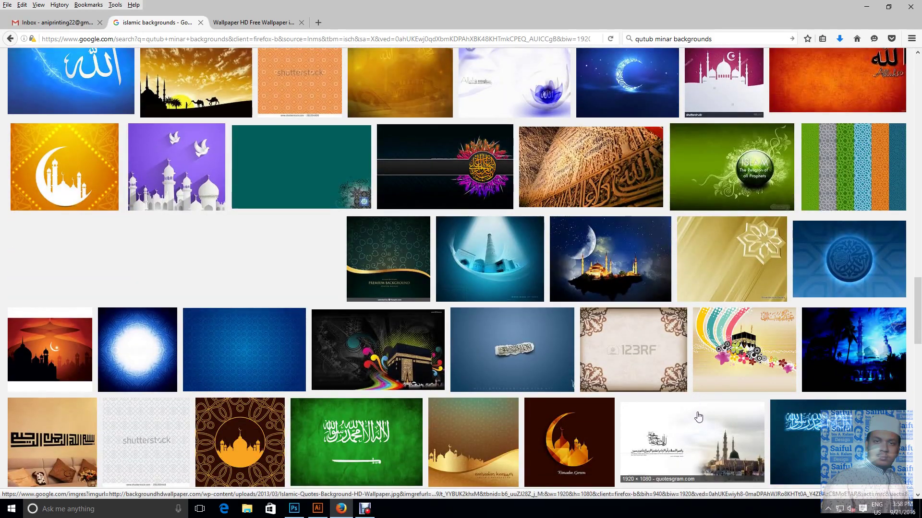
scroll(695, 419, down, 2)
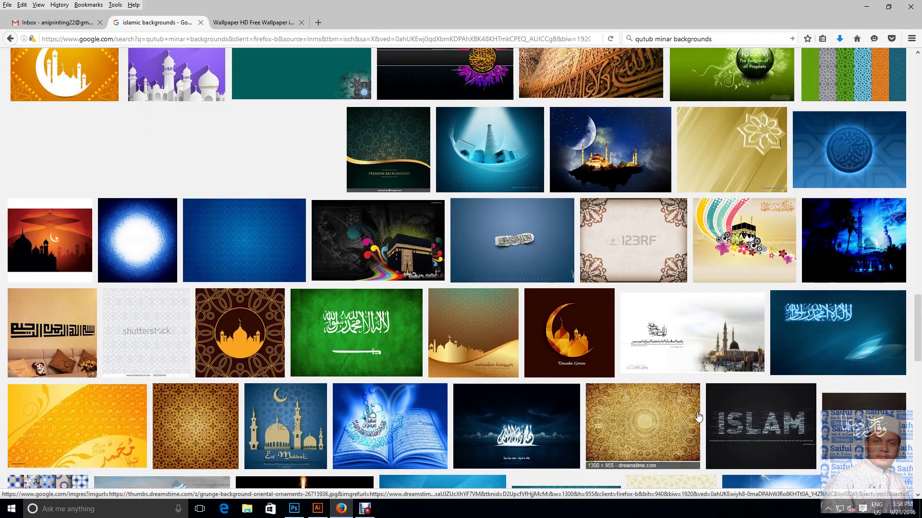
scroll(699, 418, down, 2)
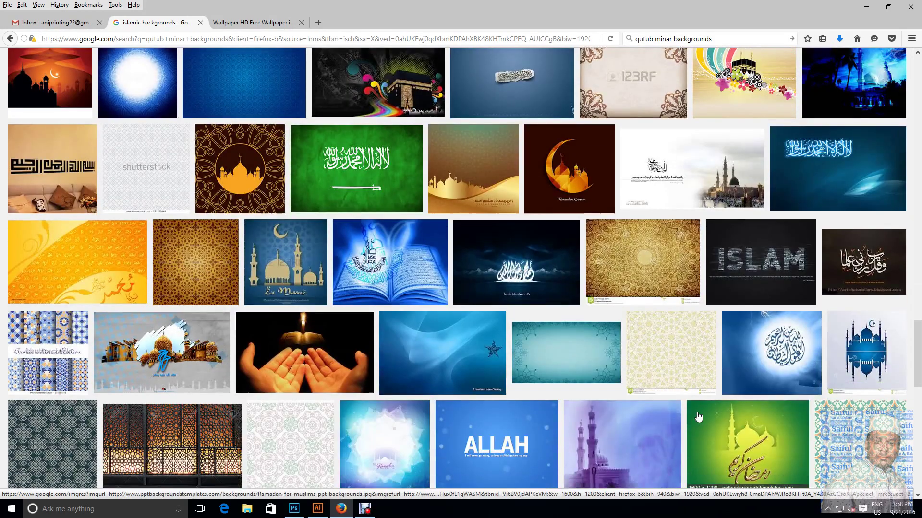
scroll(698, 418, down, 4)
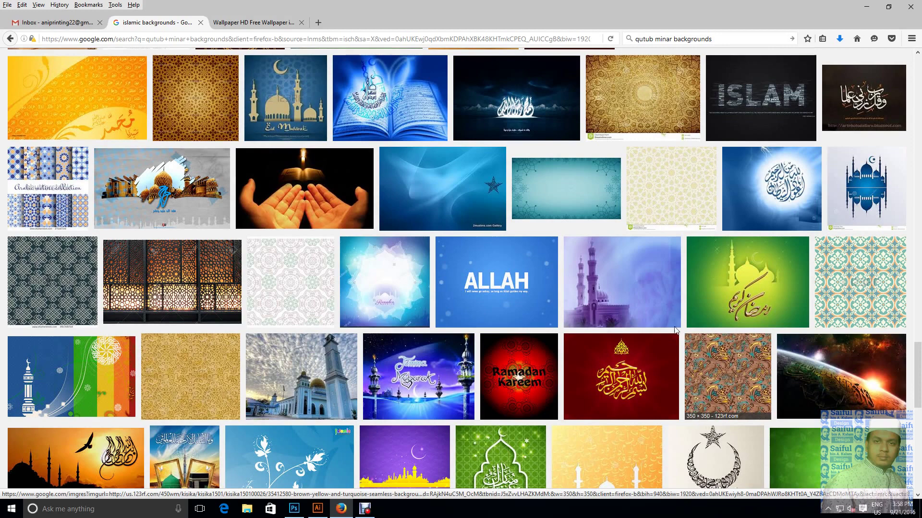
click(578, 207)
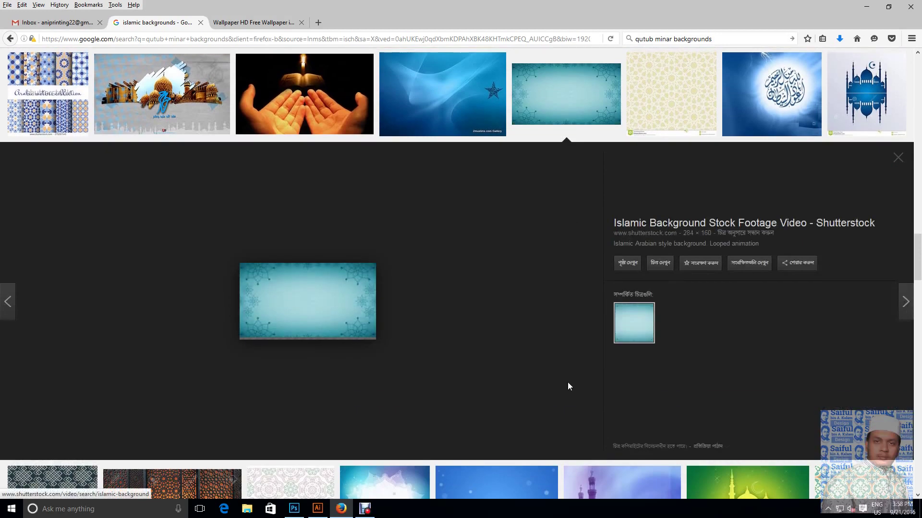
Preview the purple bokeh background, then the blue Allah calligraphy mosque wallpaper (1366 × 768)
scroll(569, 386, down, 4)
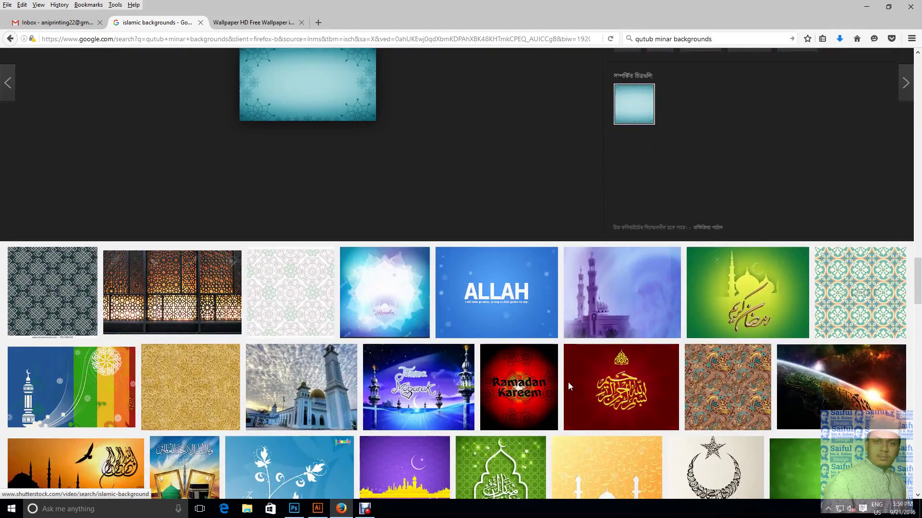
scroll(568, 382, down, 3)
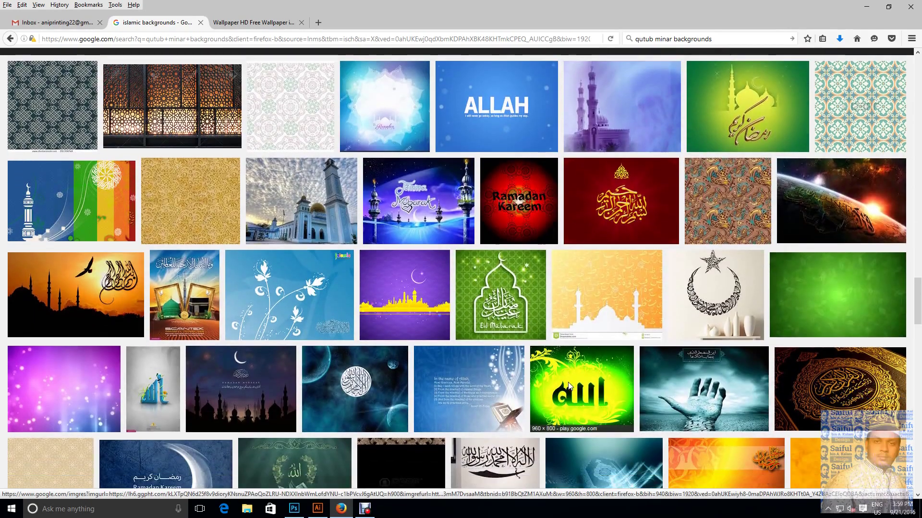
scroll(569, 383, down, 3)
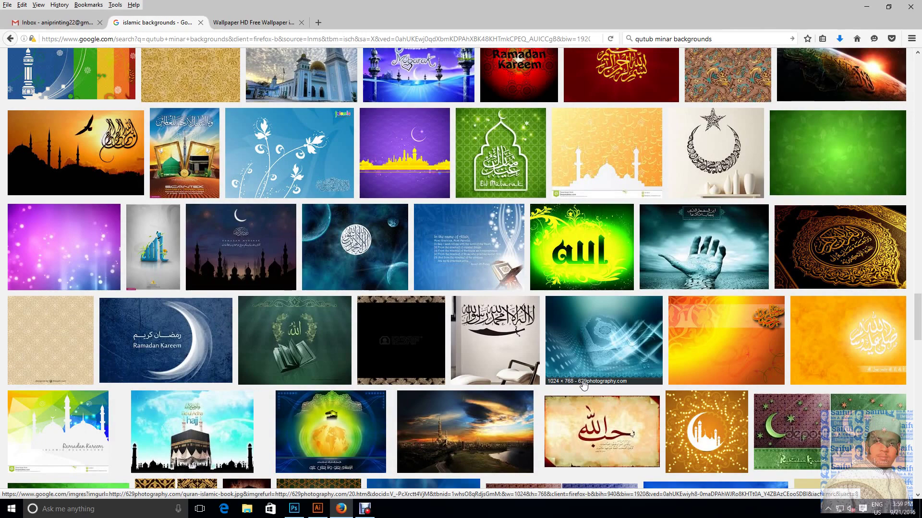
click(72, 249)
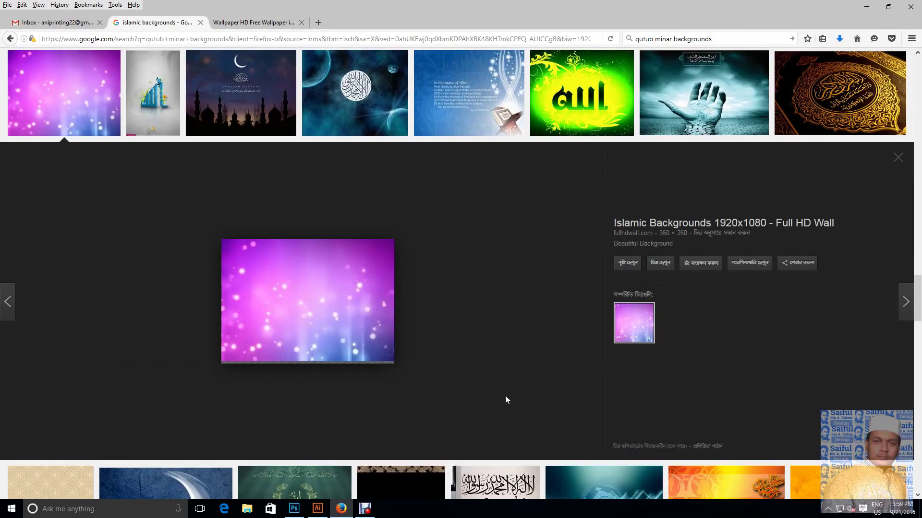
scroll(509, 396, down, 3)
scroll(509, 396, down, 3)
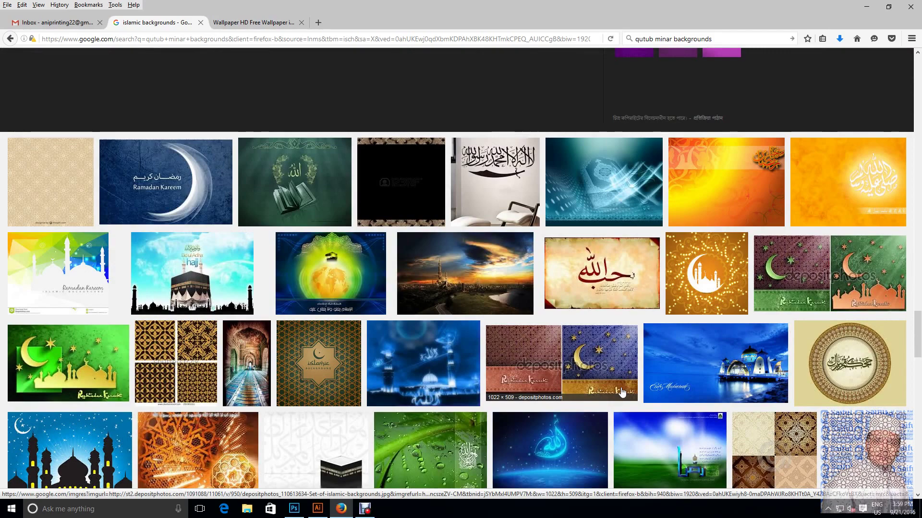
scroll(623, 393, down, 1)
scroll(623, 393, down, 3)
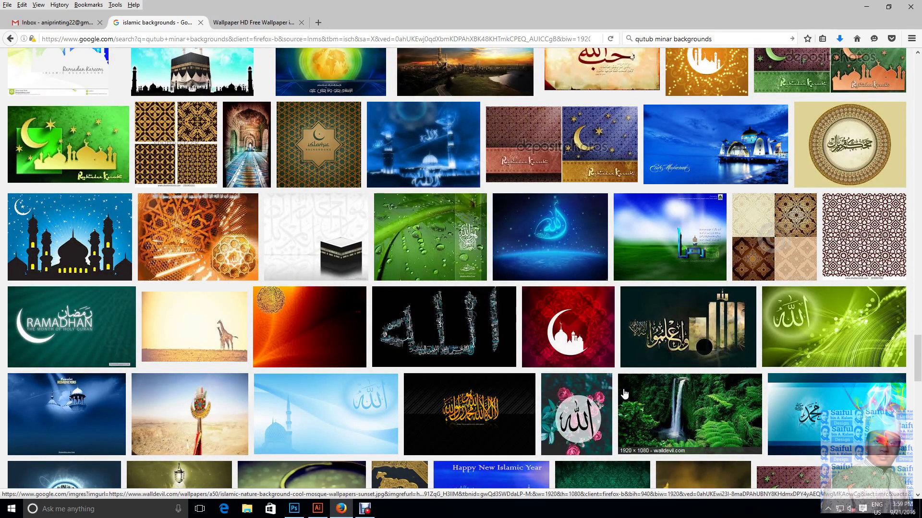
scroll(624, 394, down, 4)
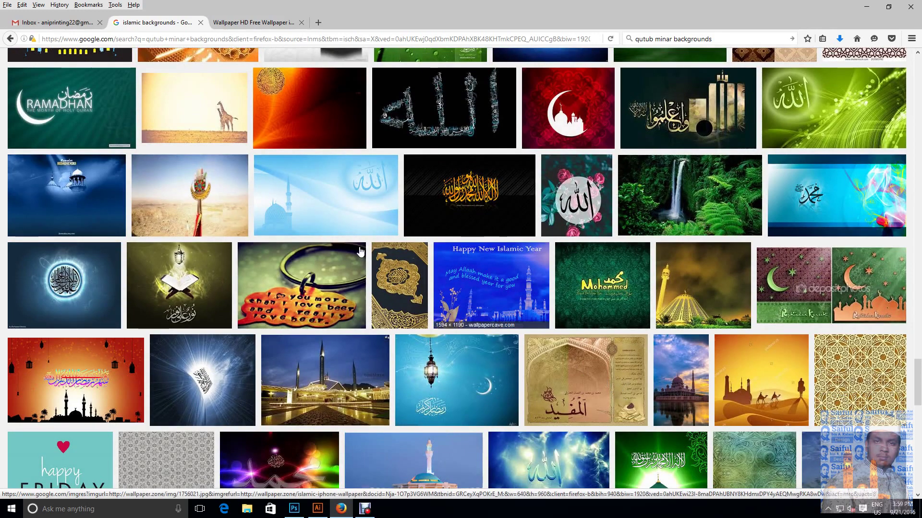
click(323, 206)
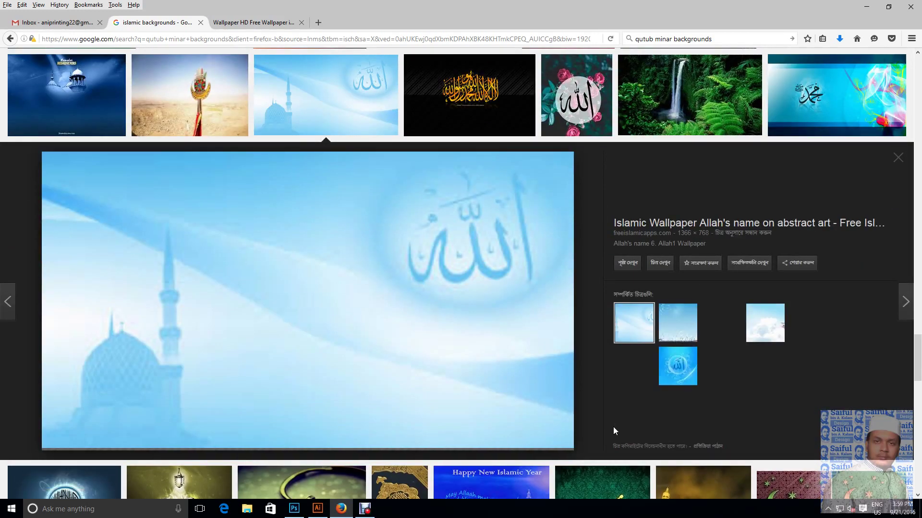
Open the full-size blue Allah wallpaper in a new tab and browse its Wallpaper HD source page
click(662, 267)
click(340, 28)
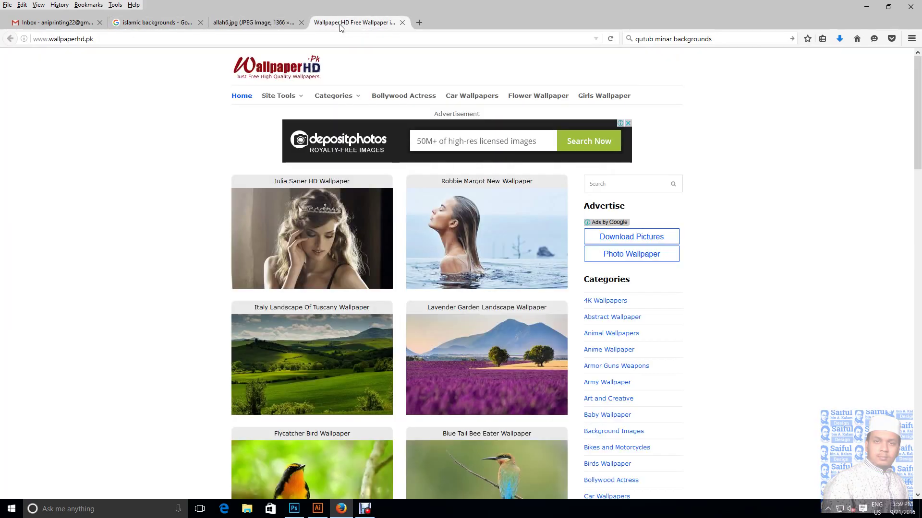
scroll(524, 367, down, 2)
scroll(525, 365, down, 4)
scroll(525, 365, up, 2)
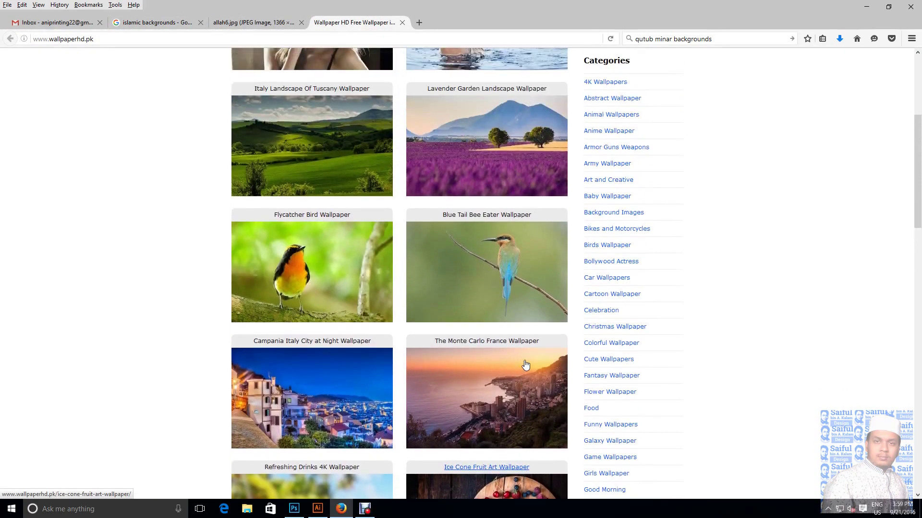
scroll(526, 365, down, 5)
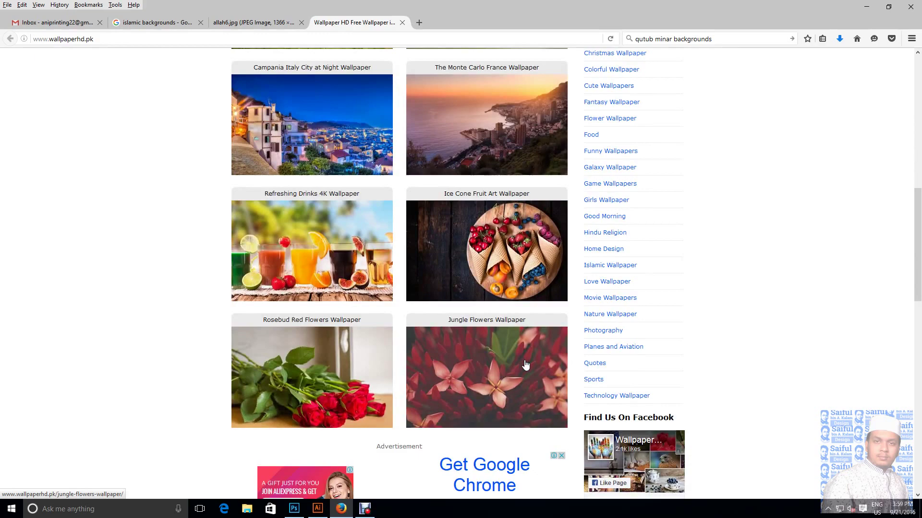
scroll(525, 365, down, 1)
scroll(525, 364, down, 5)
scroll(525, 364, down, 5)
scroll(525, 365, down, 2)
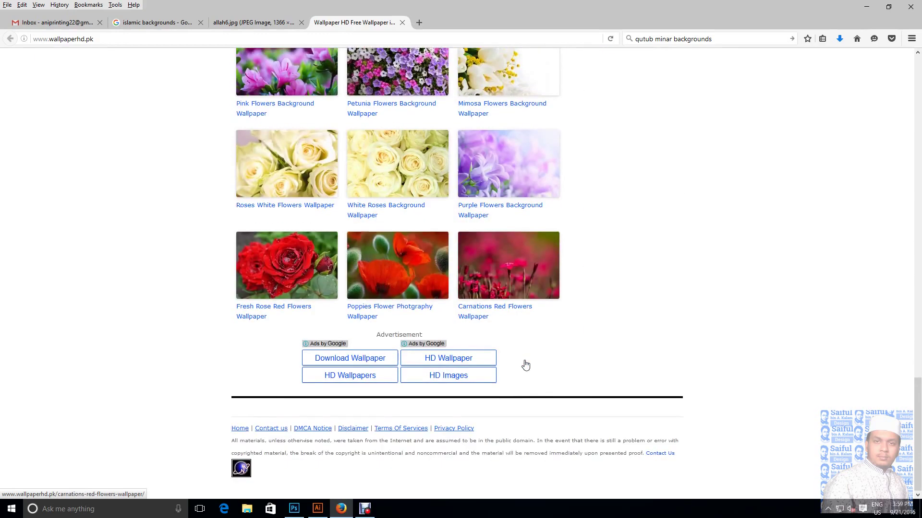
click(252, 22)
Save the wallpaper as allah6.jpg in the net image folder and close its tab
right_click(437, 184)
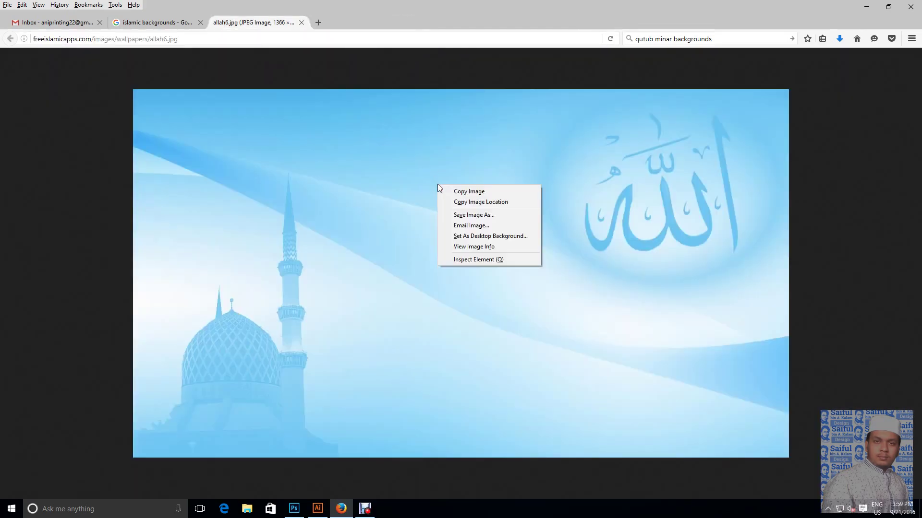
click(485, 216)
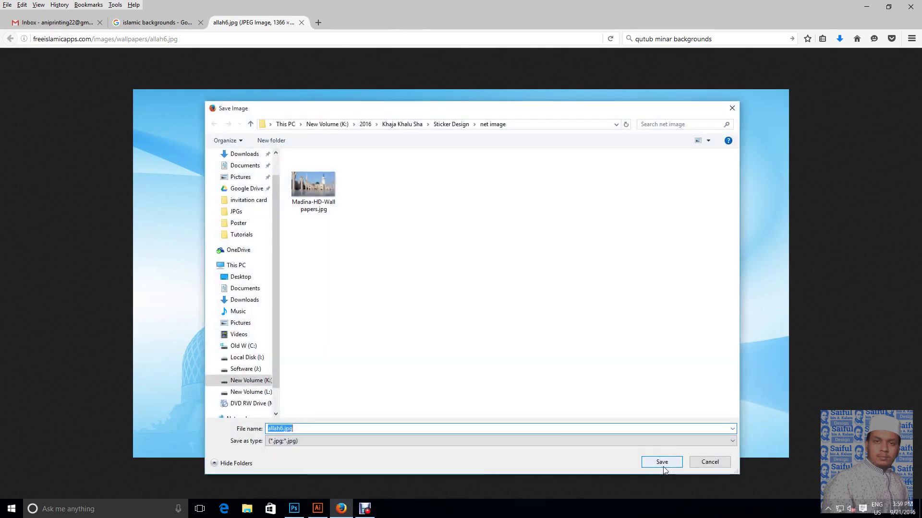
click(662, 463)
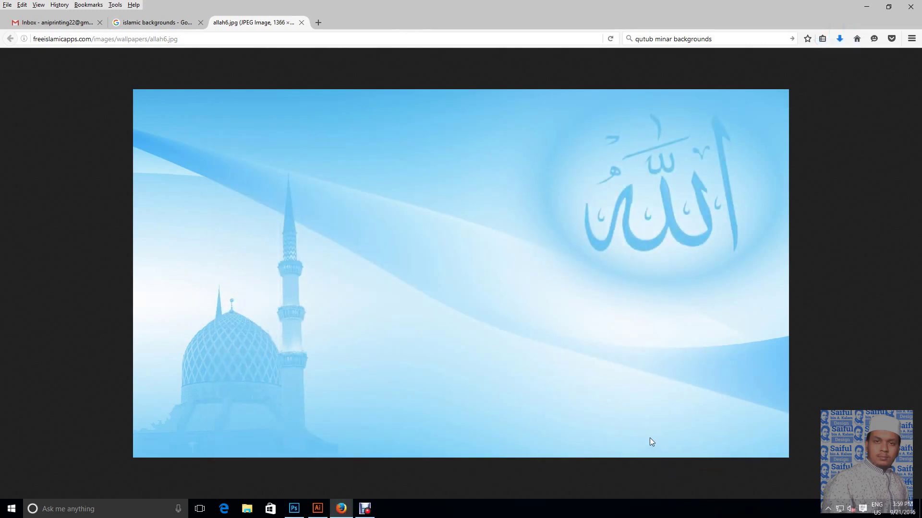
click(302, 23)
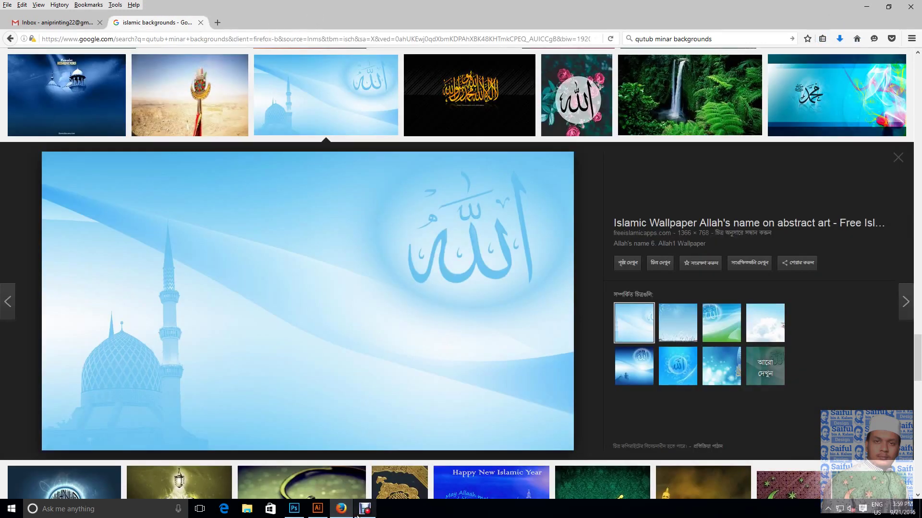
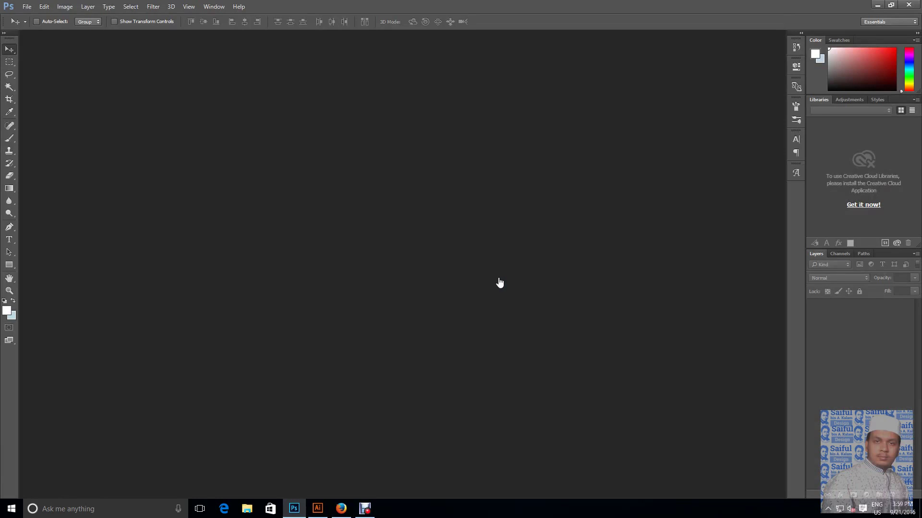
Create a 7 × 4 inch, 300 ppi white document and zoom out to view the whole canvas
key(ctrl+n)
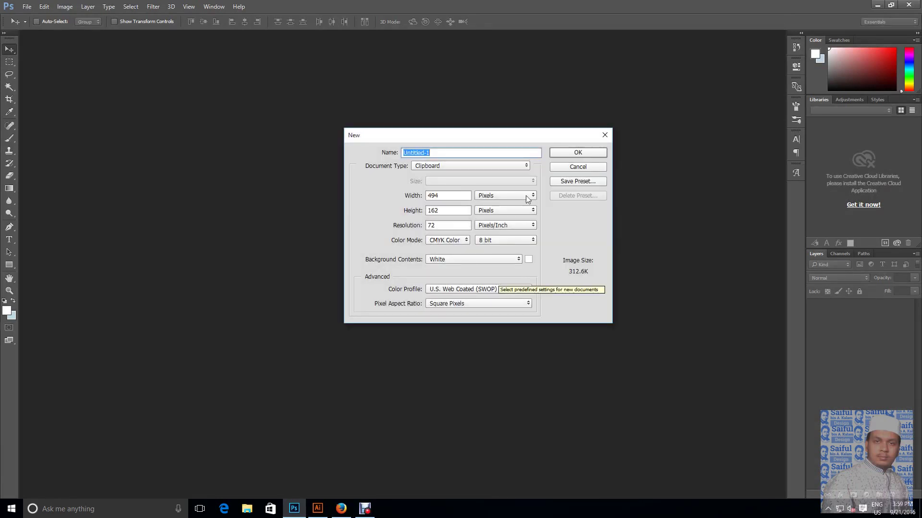
click(512, 197)
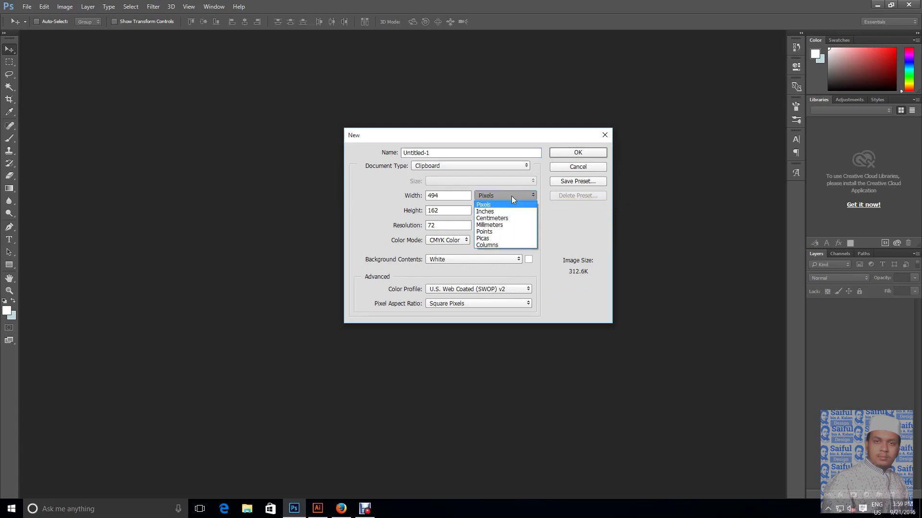
click(494, 212)
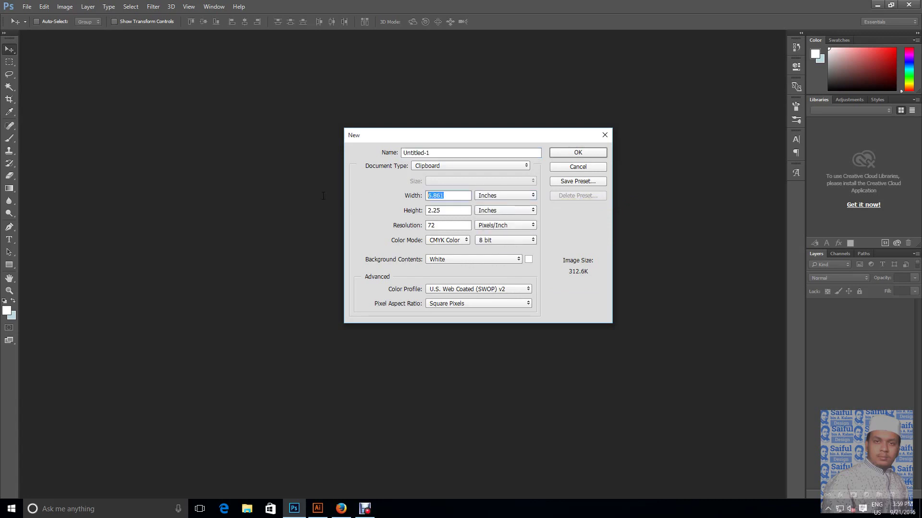
text(7)
key(Tab)
key(Tab)
text(4)
key(Tab)
key(Tab)
text(3)
text(00)
key(Tab)
click(582, 153)
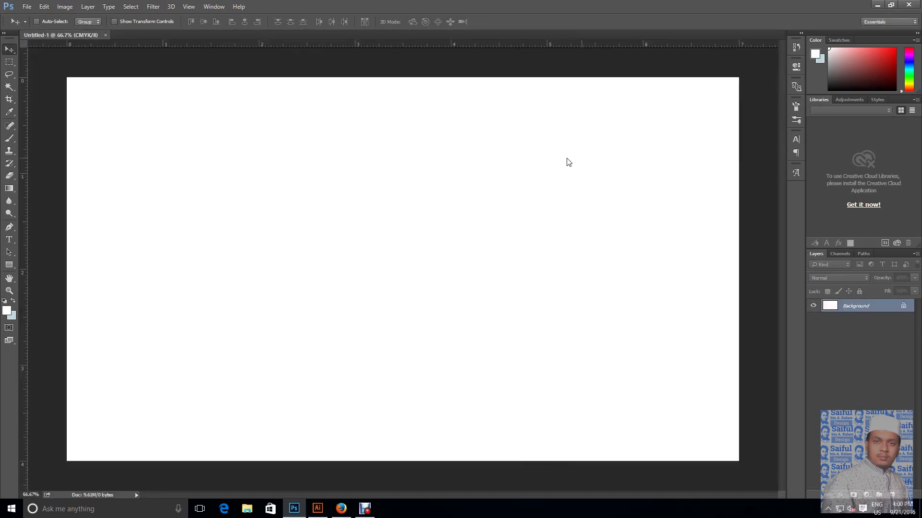
key(ctrl+minus)
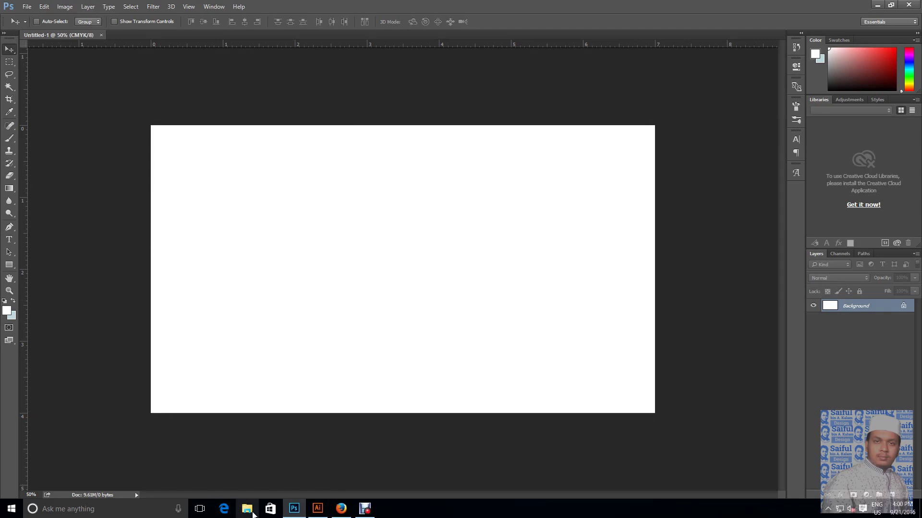
Reach the 'net image' folder through allah6.jpg's file location and drag Madina-HD-Wallpapers.jpg toward Photoshop
click(246, 511)
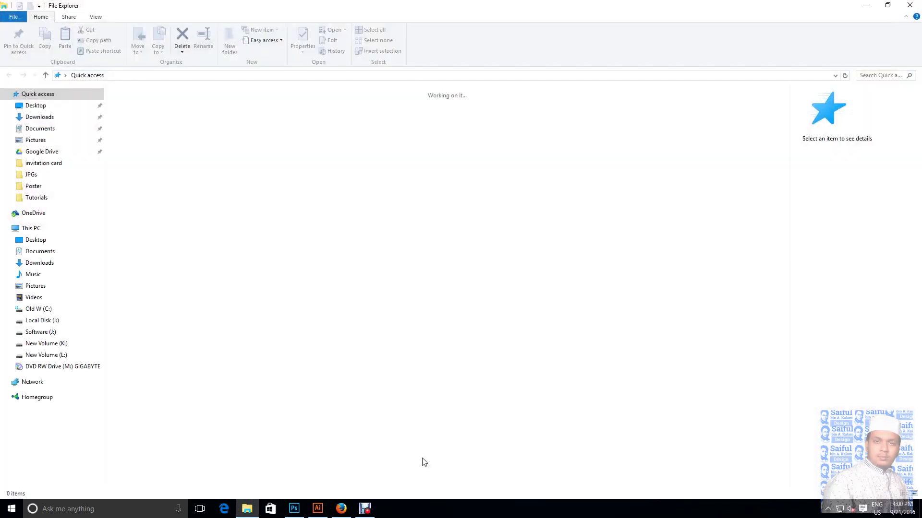
click(171, 194)
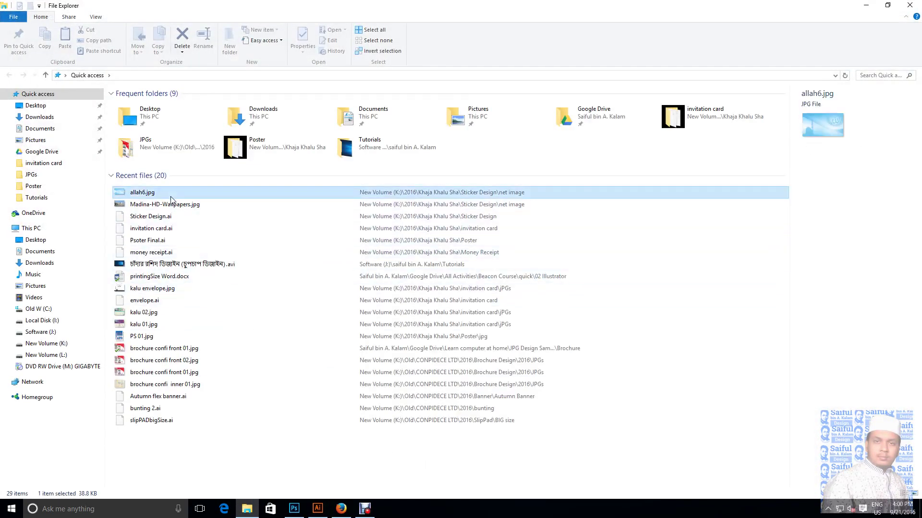
right_click(171, 199)
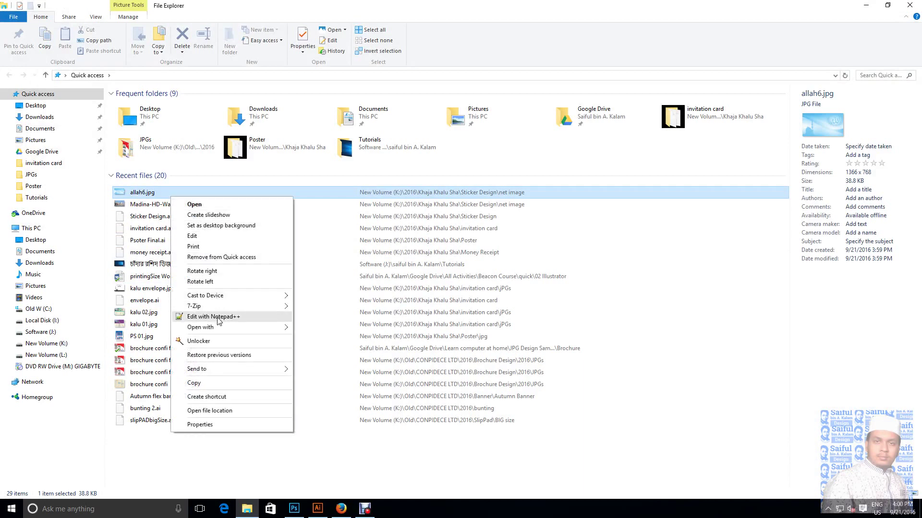
click(221, 411)
click(188, 192)
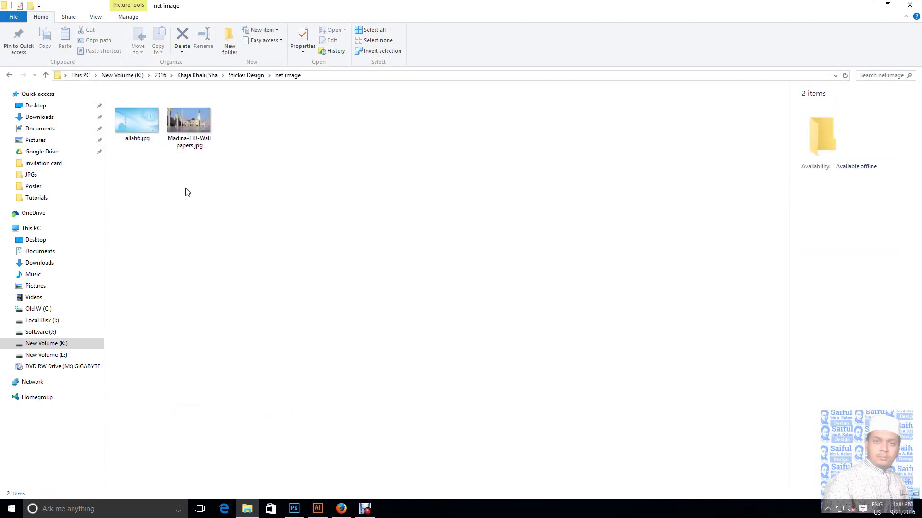
mouse_move(189, 124)
mouse_down()
mouse_move(336, 384)
mouse_move(294, 513)
mouse_up()
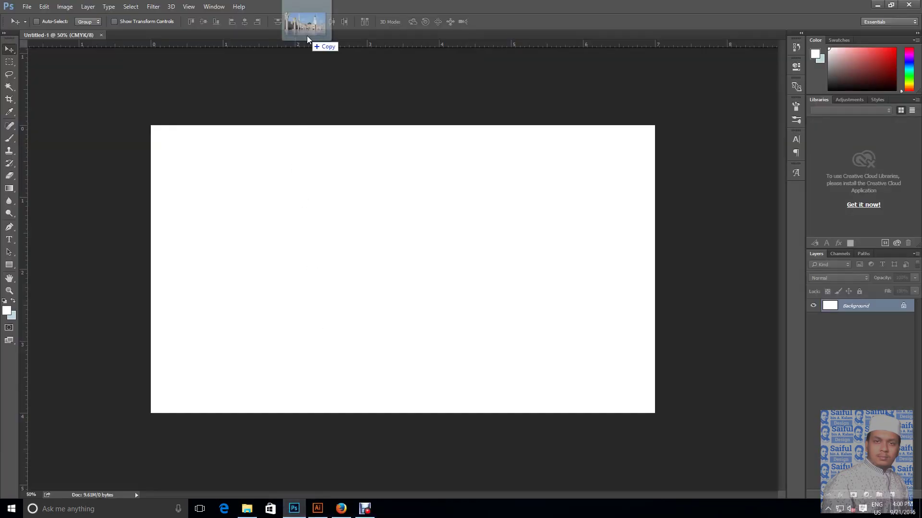
Open the Madina wallpaper and drag it into Untitled-1 at the canvas's top-left corner
drag(294, 513, 308, 40)
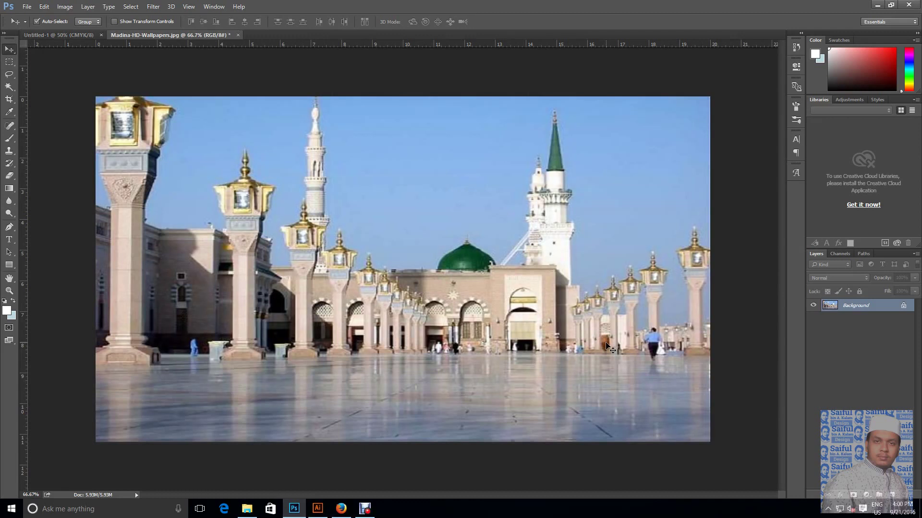
key(ctrl+a)
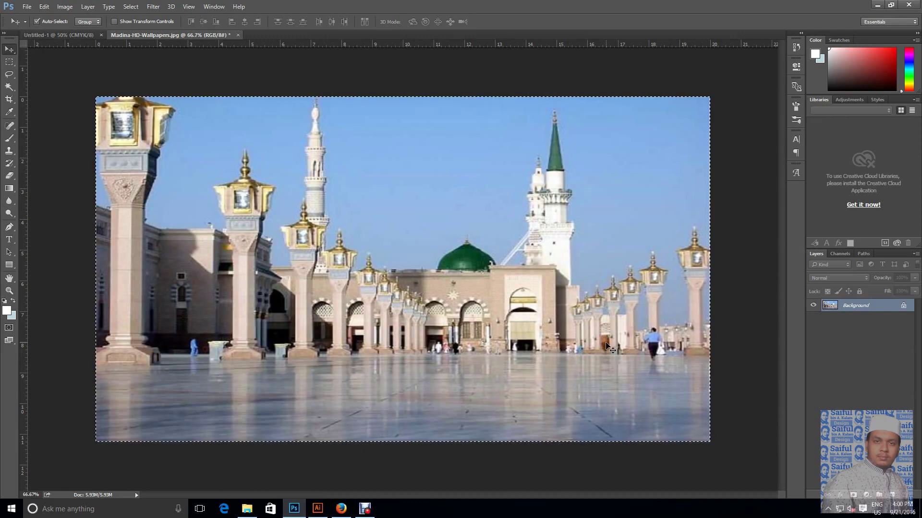
click(36, 21)
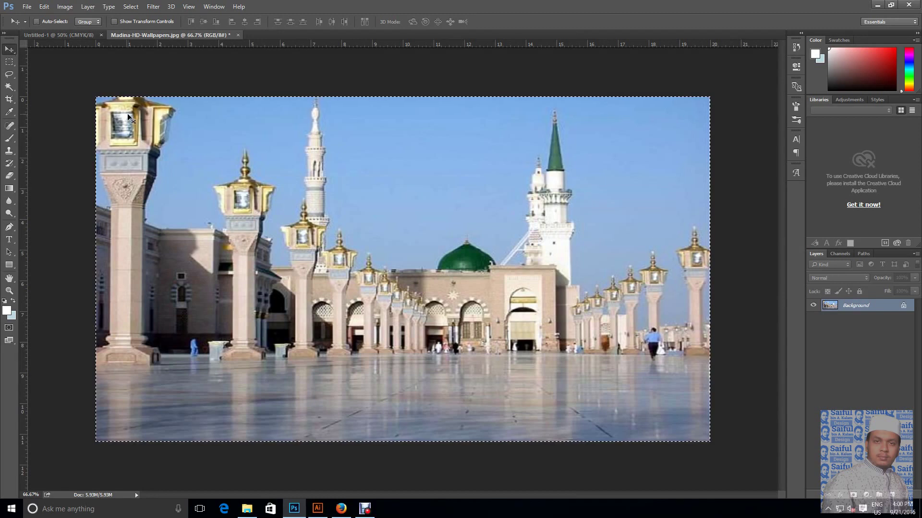
key(ctrl+d)
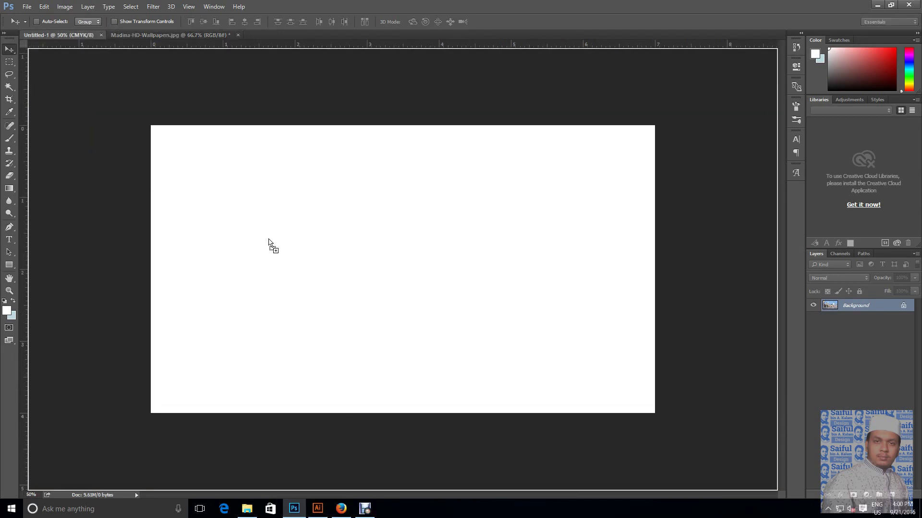
drag(72, 41, 267, 248)
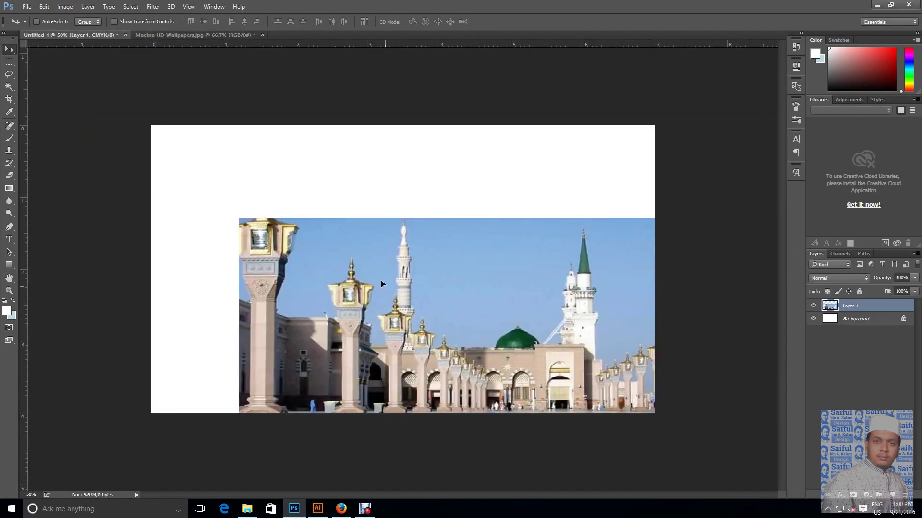
drag(381, 283, 295, 198)
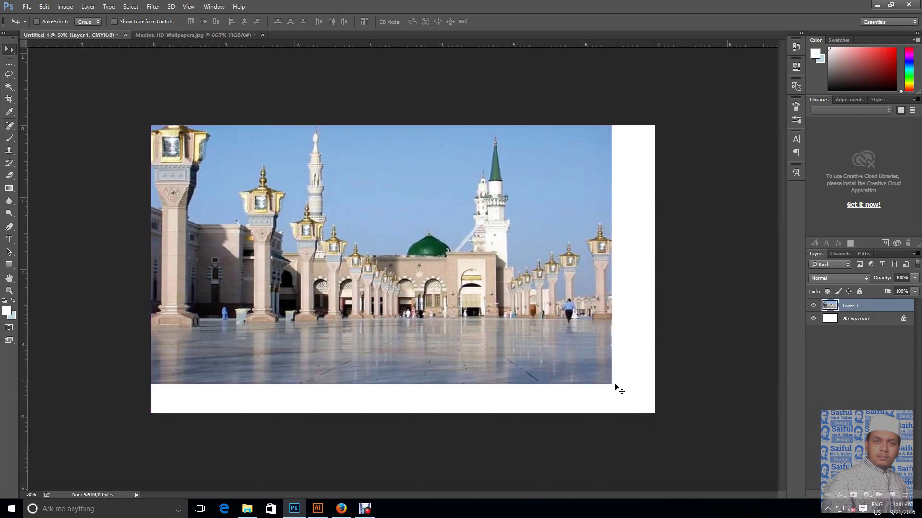
Scale the mosque photo so it covers the entire canvas
key(ctrl+t)
drag(612, 385, 661, 419)
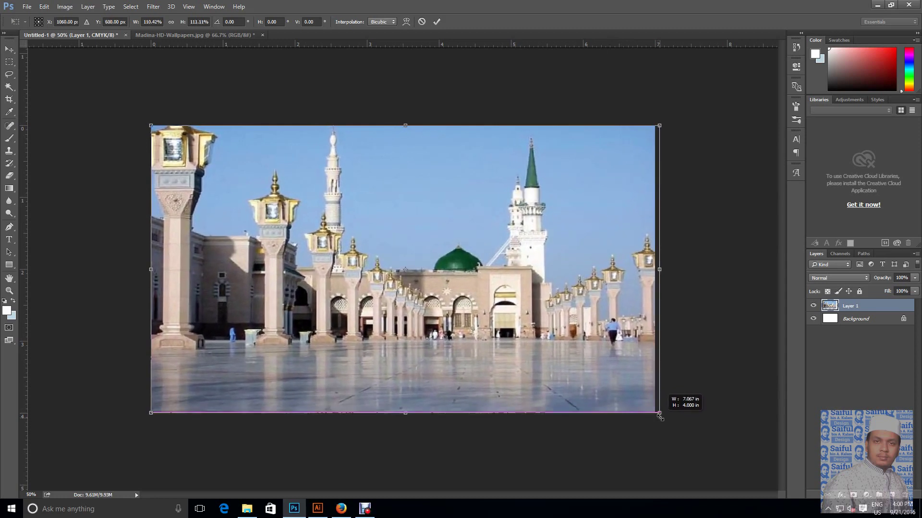
drag(661, 418, 659, 420)
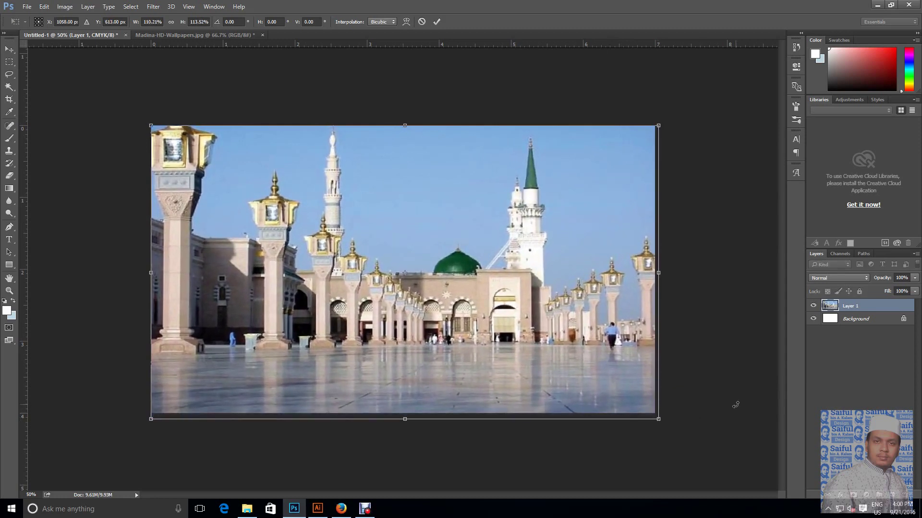
key(Return)
click(318, 509)
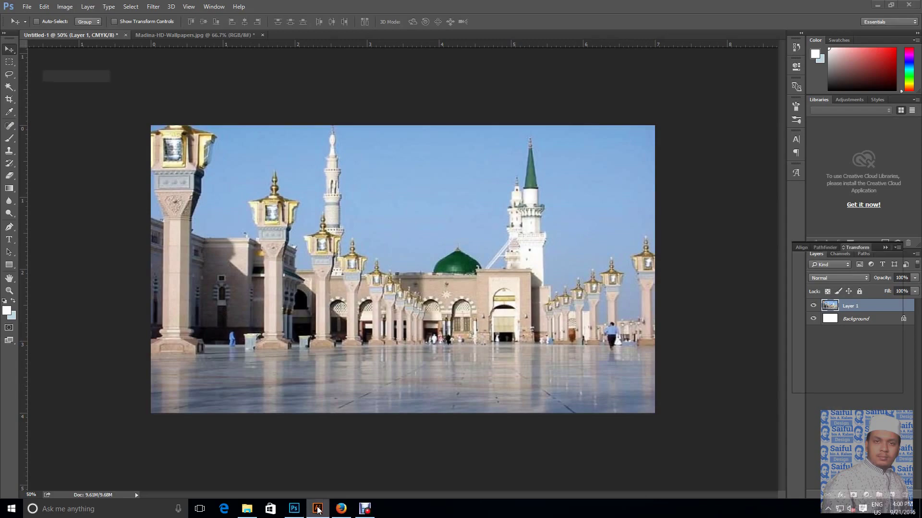
click(318, 509)
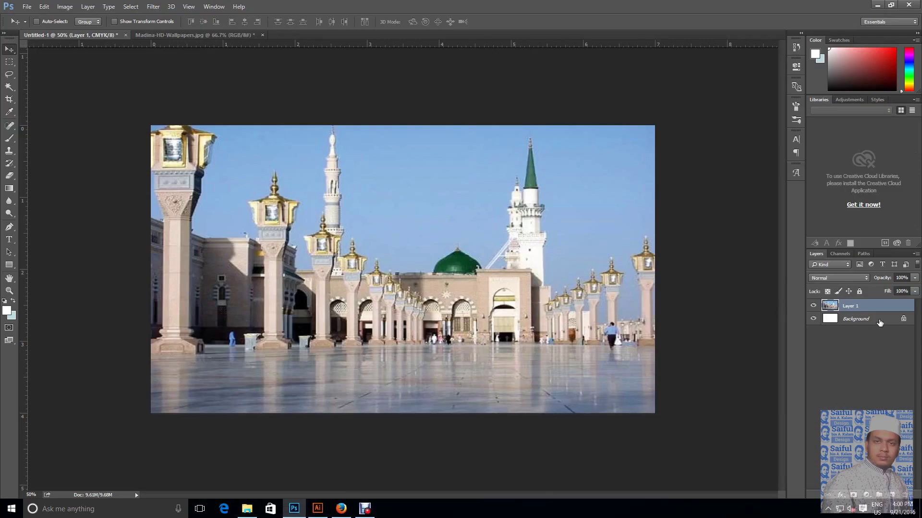
drag(879, 322, 885, 301)
Unlock the white Layer 0, place it above the mosque photo, and set it to 81% opacity
click(903, 319)
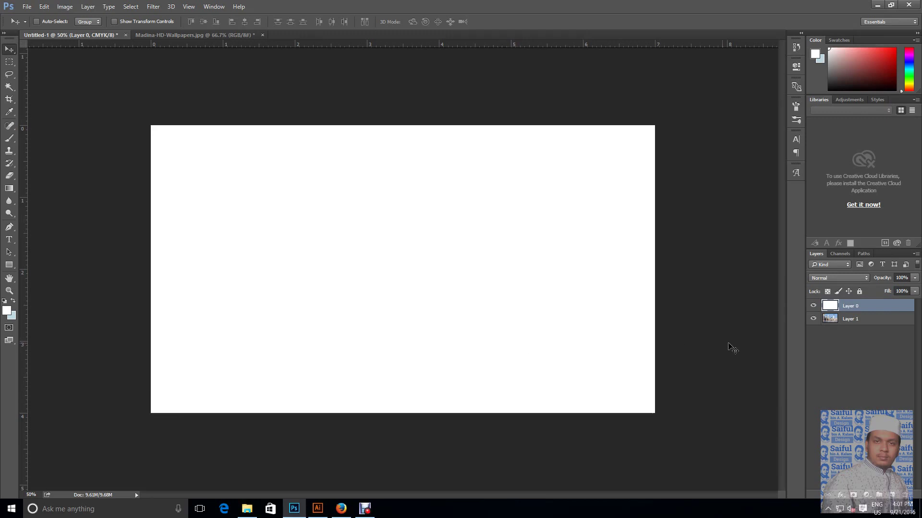
key(Delete)
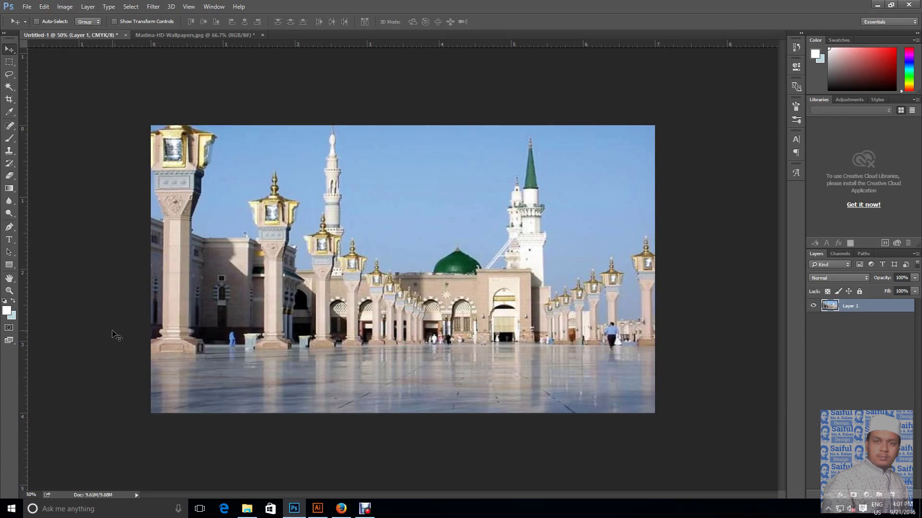
key(ctrl+z)
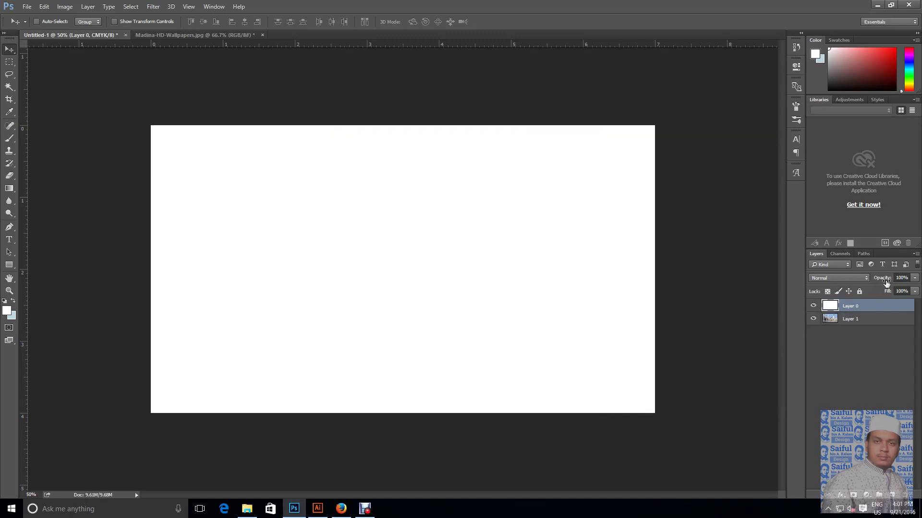
click(883, 279)
mouse_move(883, 279)
mouse_down()
mouse_move(865, 279)
mouse_move(880, 282)
mouse_up()
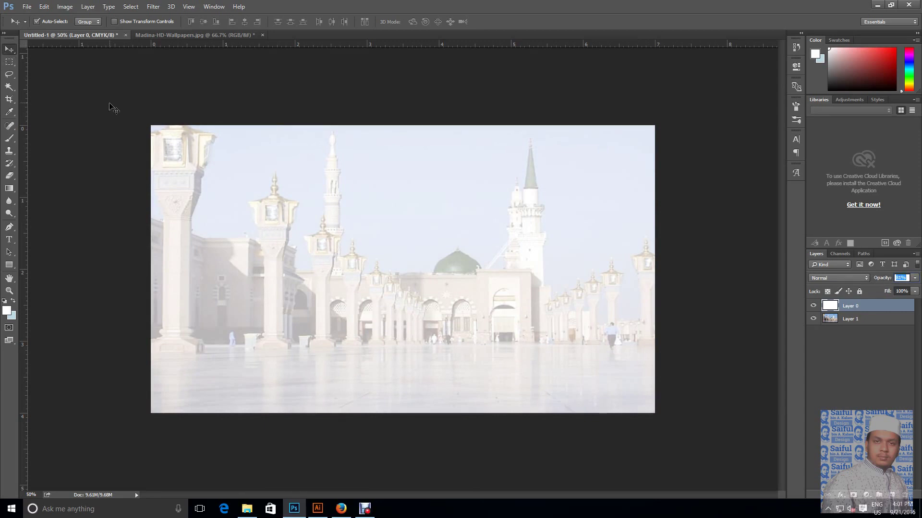
key(ctrl+s)
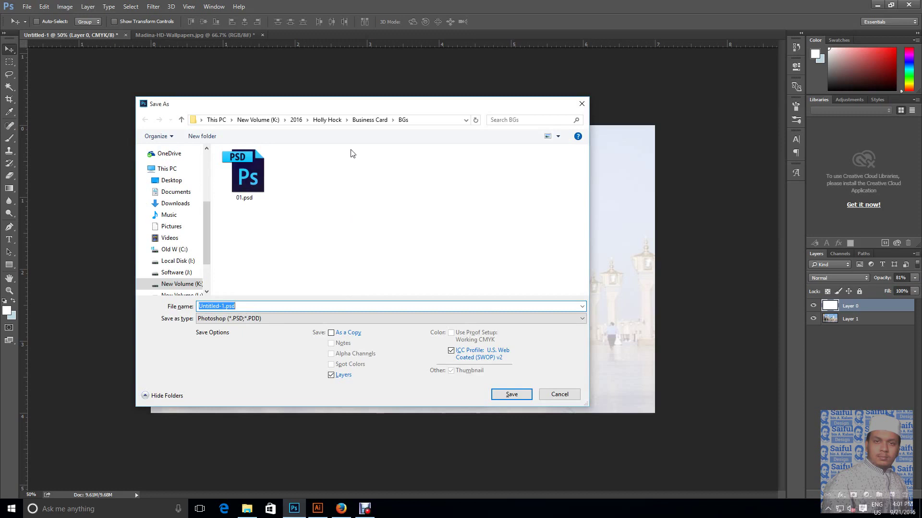
Navigate to the client's Sticker Design folder in the save dialog
click(296, 119)
scroll(343, 271, down, 3)
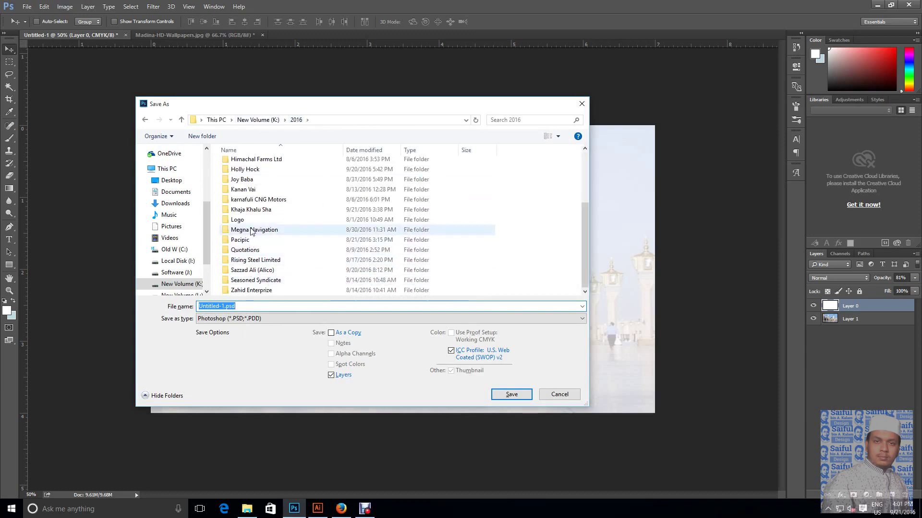
double_click(258, 210)
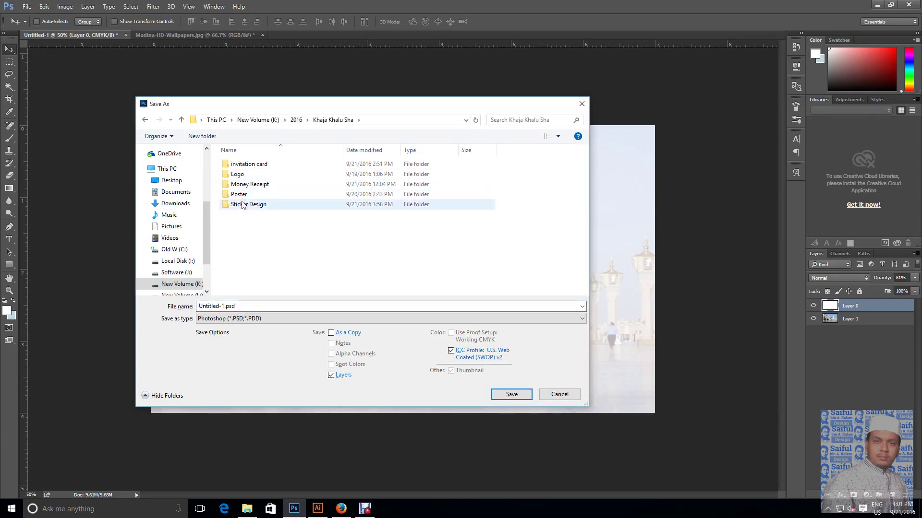
click(243, 206)
double_click(243, 206)
click(244, 305)
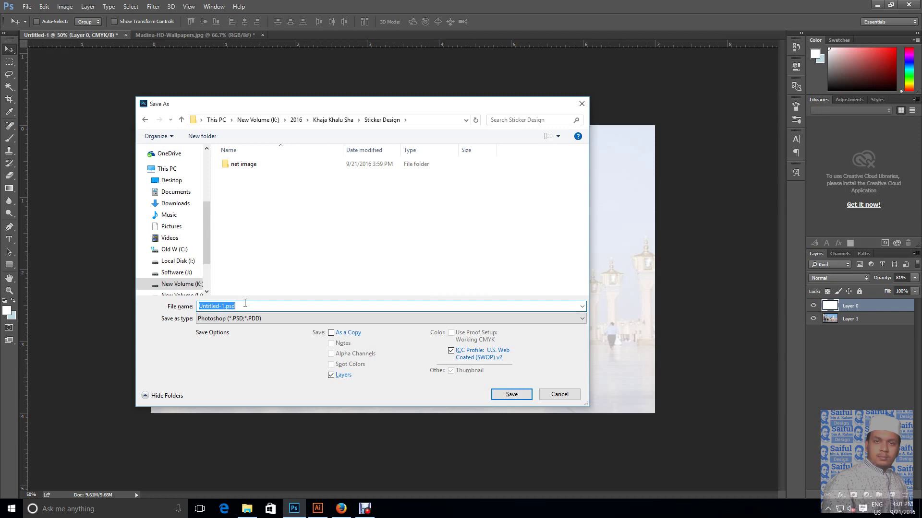
Create a BGs folder inside it and save the file there as 01.psd
click(202, 136)
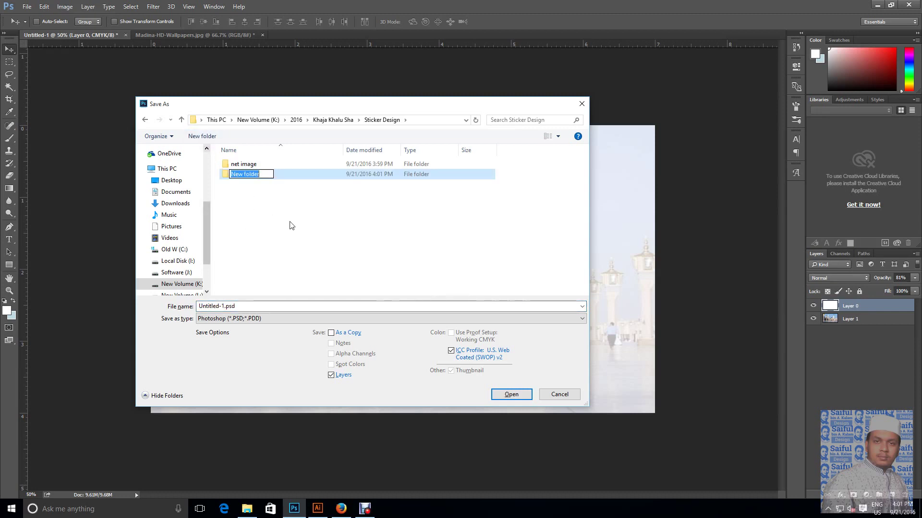
text(G)
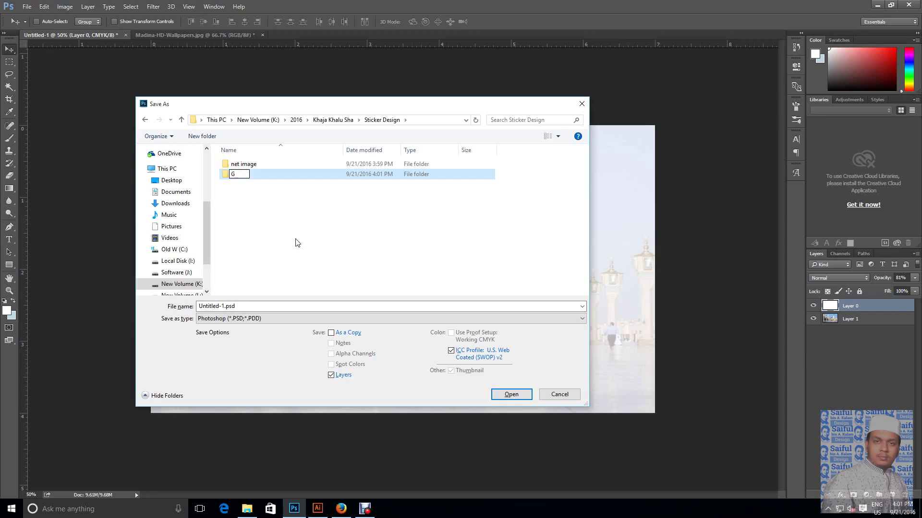
text(B)
key(Return)
key(Return)
click(264, 306)
key(ctrl+a)
text(0)
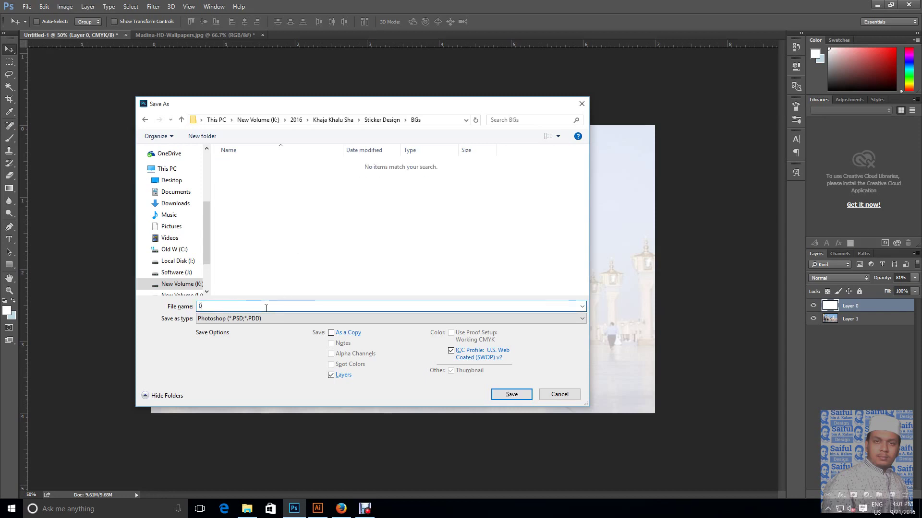
key(Return)
key(Return)
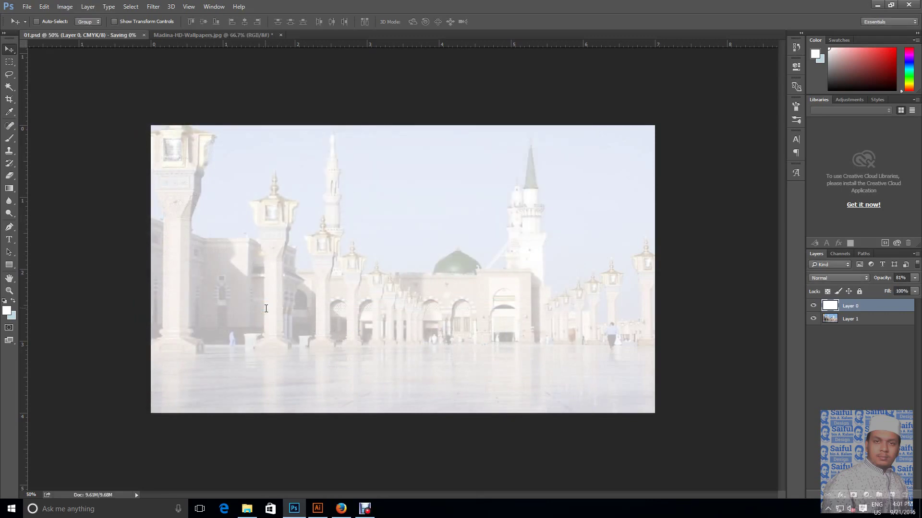
Finish saving 01.psd, then choose BGs/01.psd to place as a linked image in Illustrator
click(318, 508)
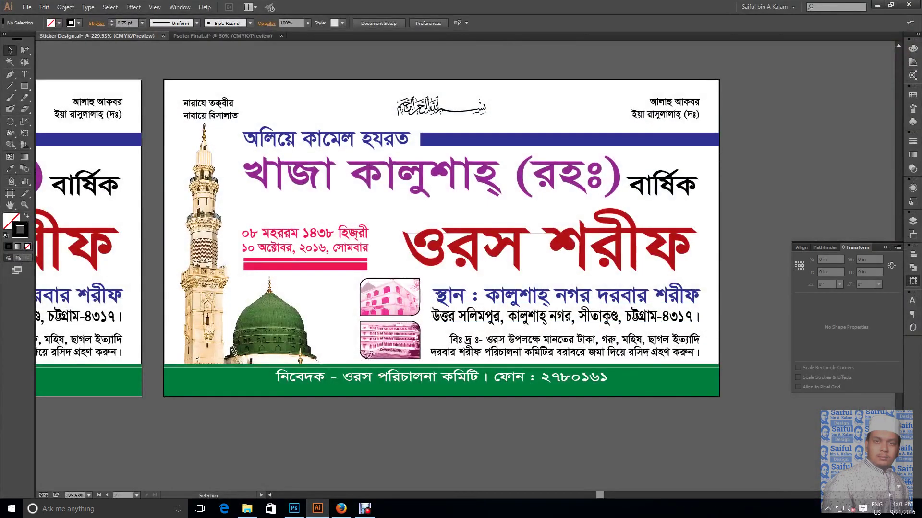
click(27, 7)
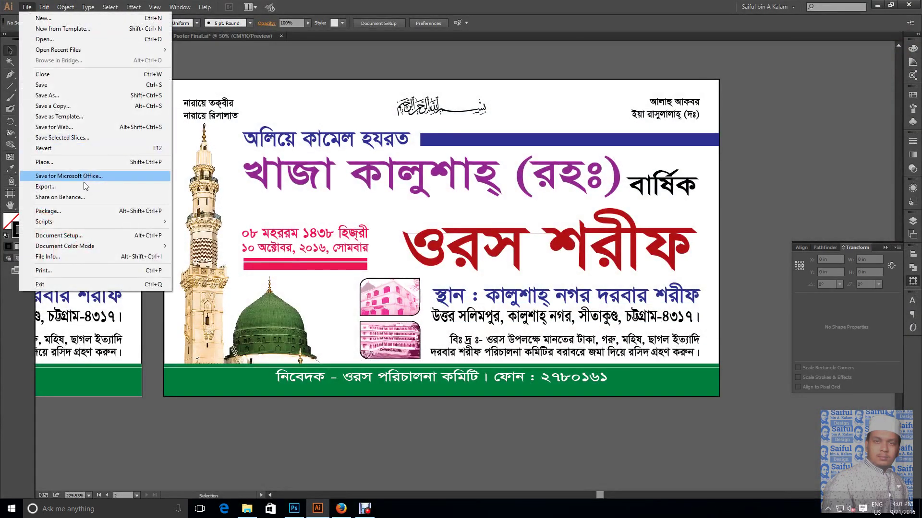
click(78, 162)
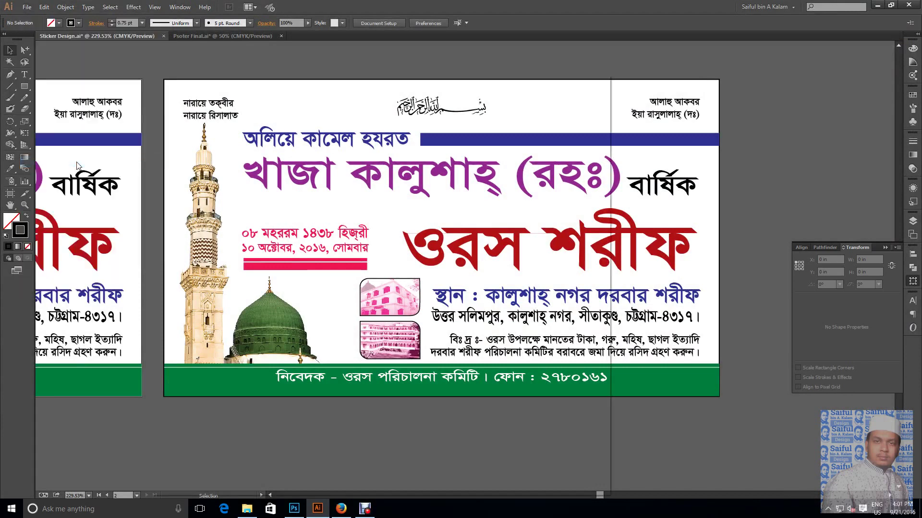
double_click(266, 140)
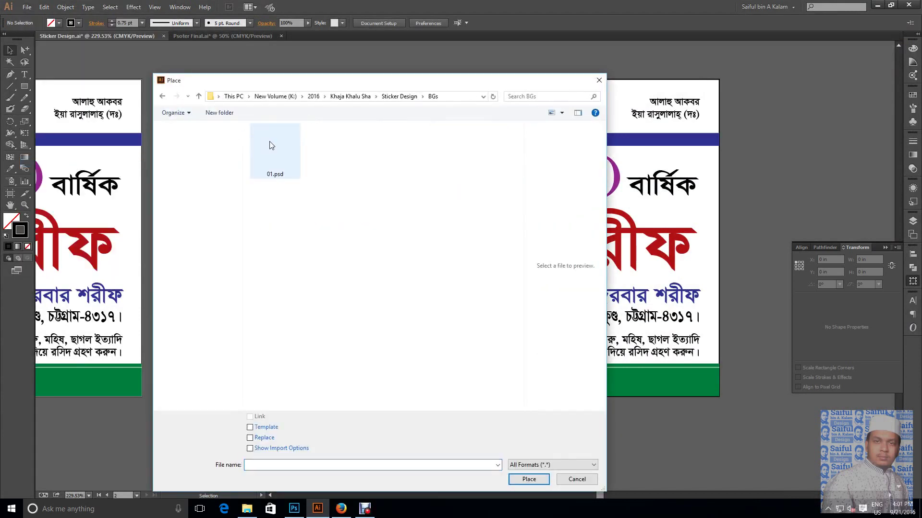
click(284, 168)
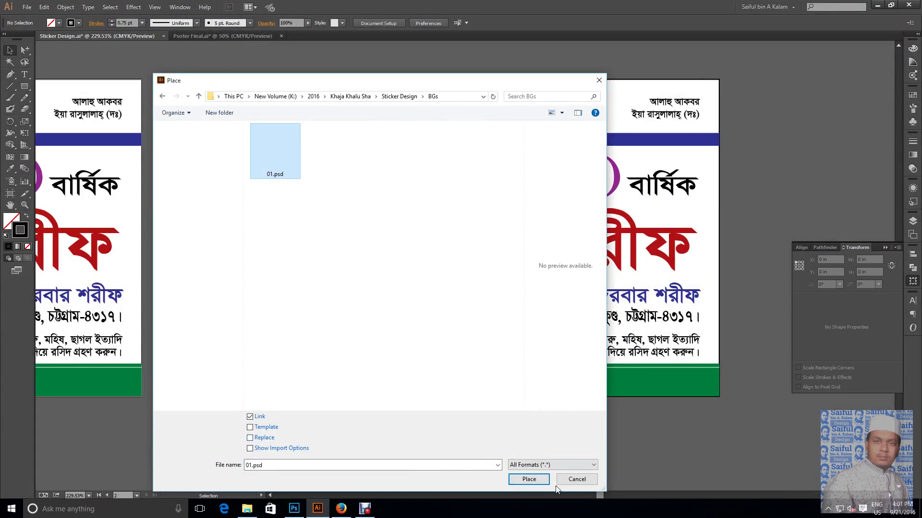
click(529, 479)
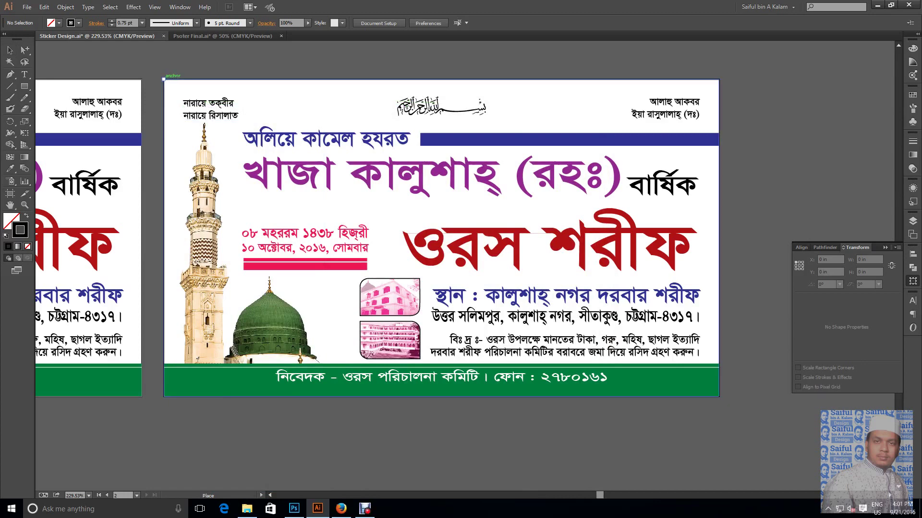
Drop the background at the right artboard's top-left corner and send it behind the artwork
click(164, 79)
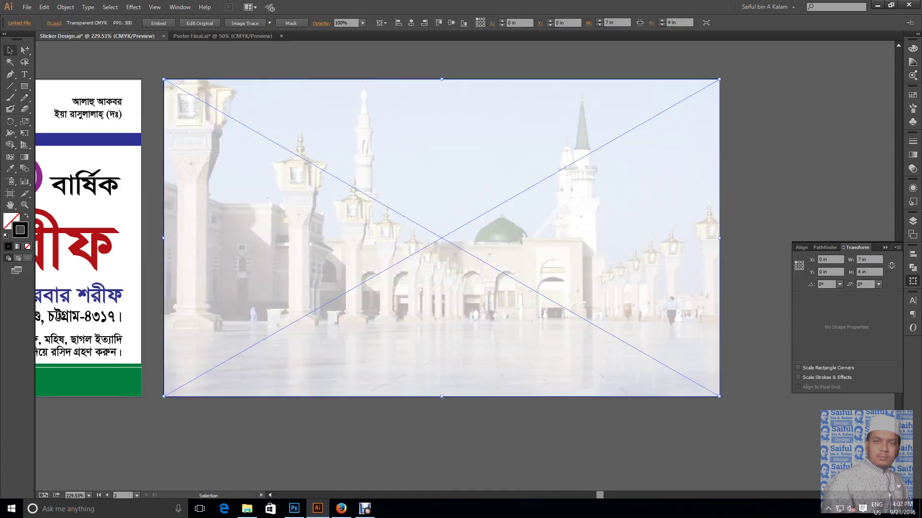
key(a)
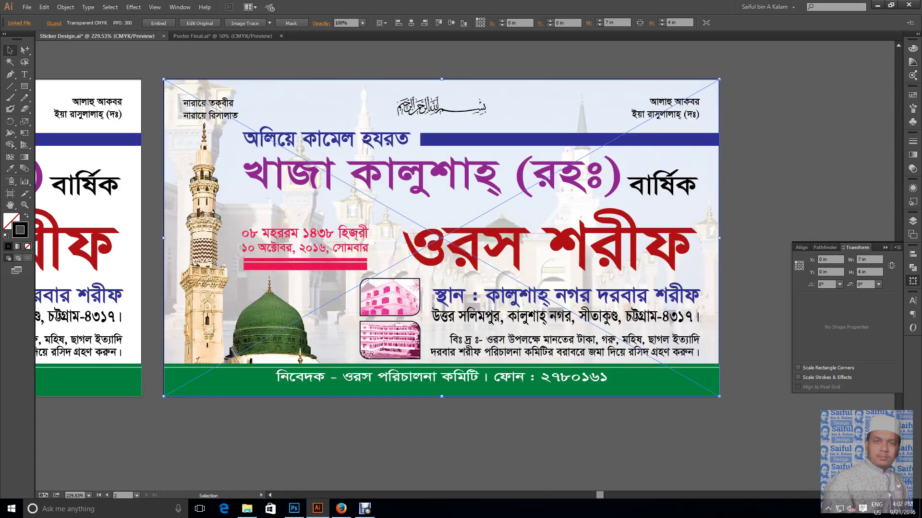
key(ctrl+shift+a)
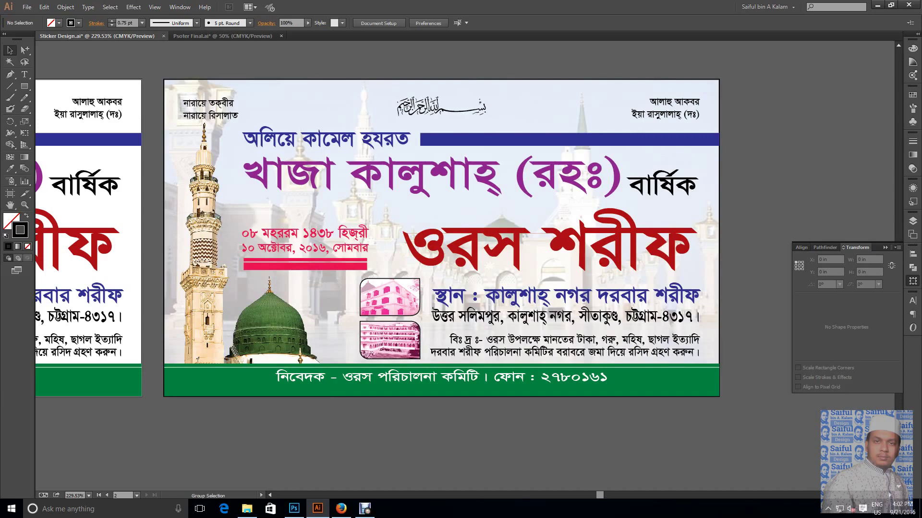
key(ctrl+minus)
key(ctrl+minus)
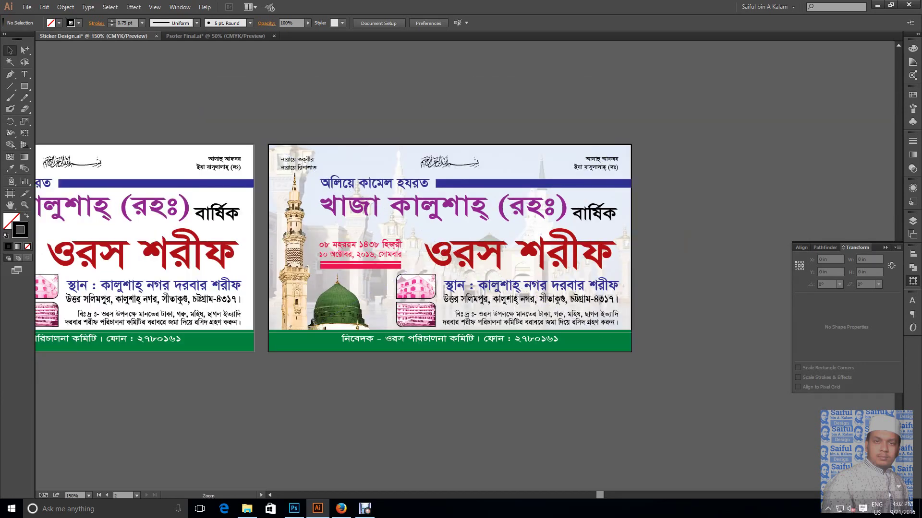
drag(482, 221, 523, 222)
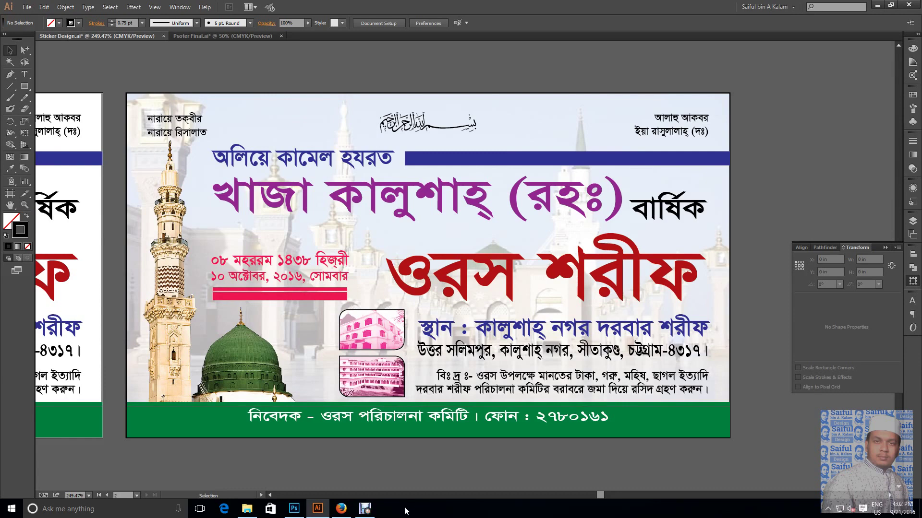
Raise the white layer to 89% opacity and set up a reset, soft 225 px brush
click(294, 509)
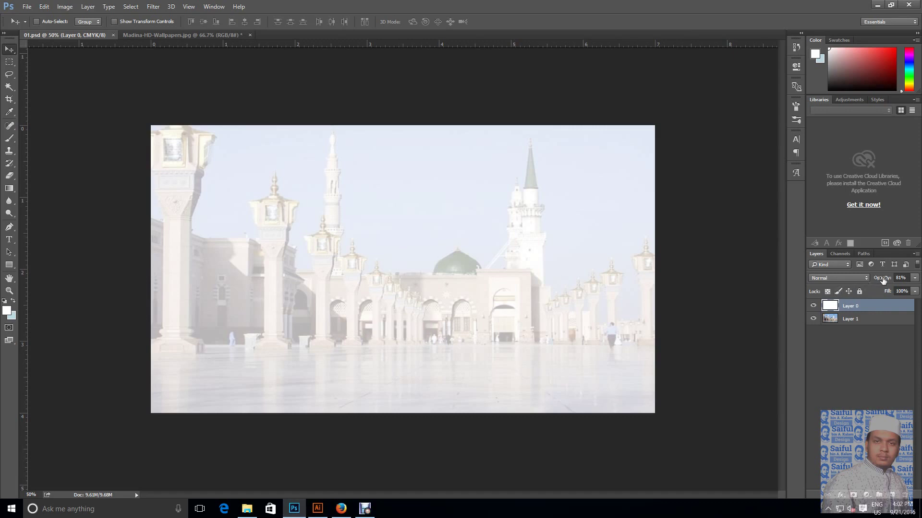
drag(883, 280, 886, 280)
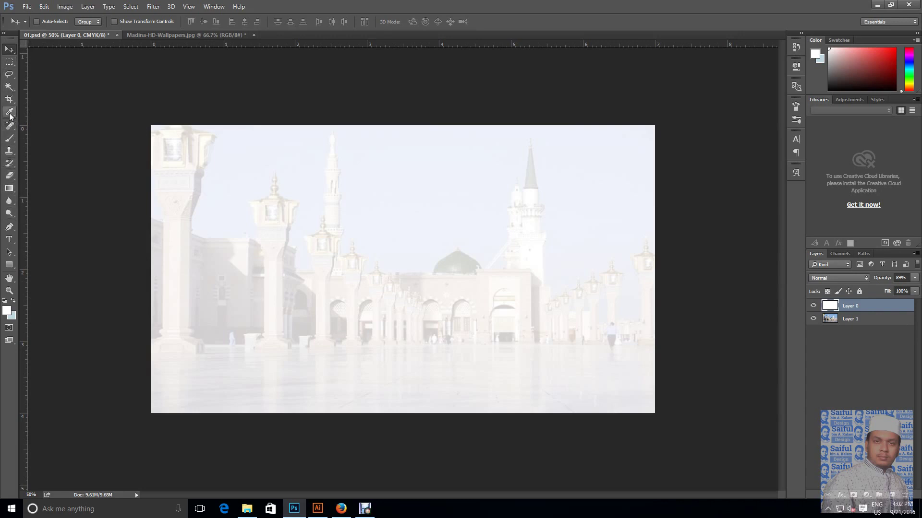
click(8, 140)
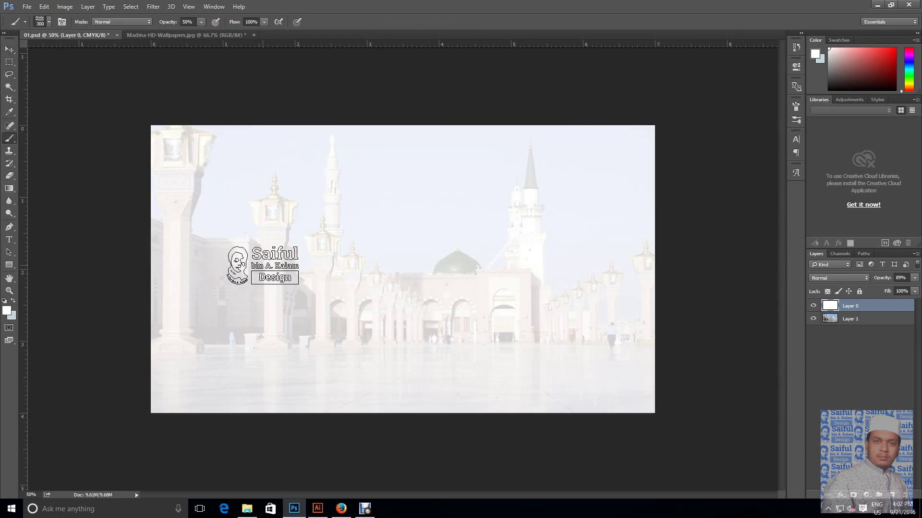
click(49, 22)
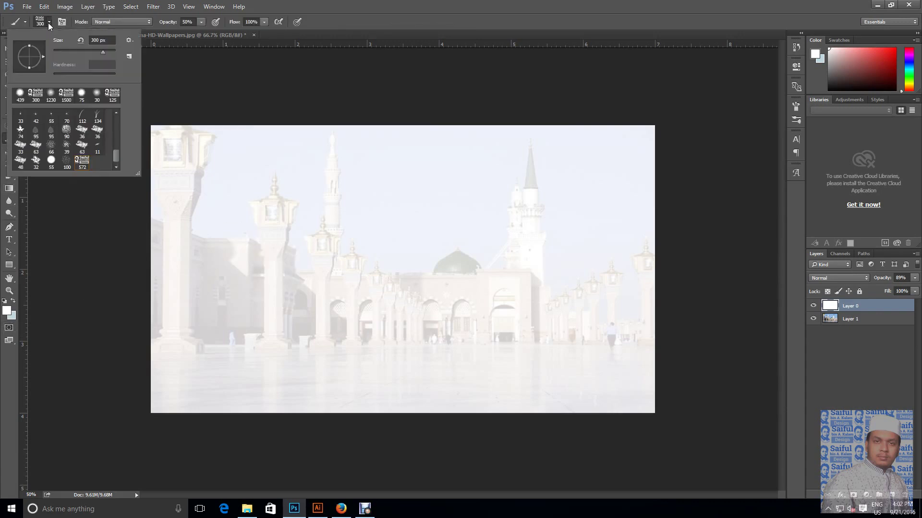
right_click(25, 20)
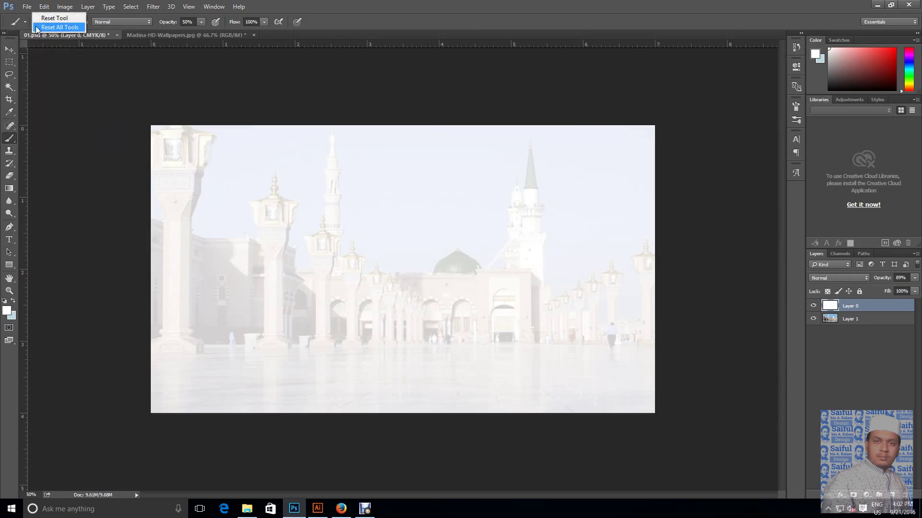
click(41, 27)
click(442, 193)
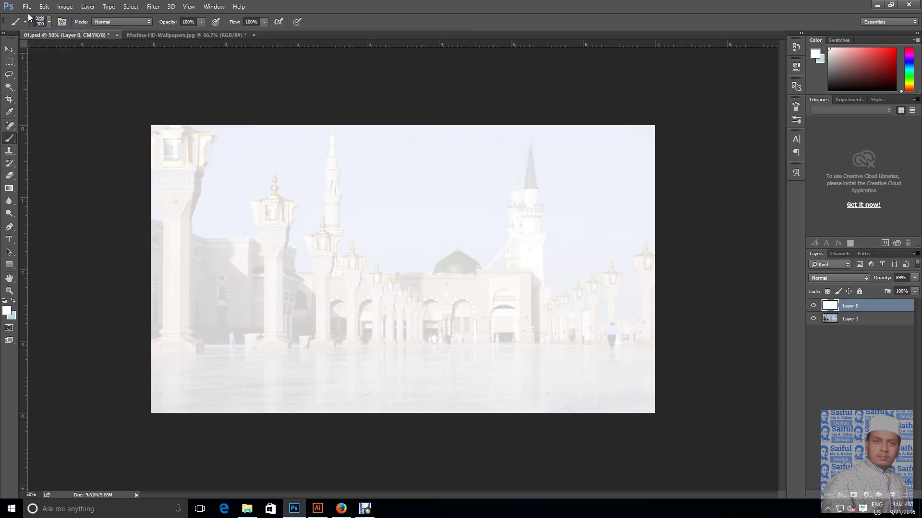
alt+right_click(307, 223)
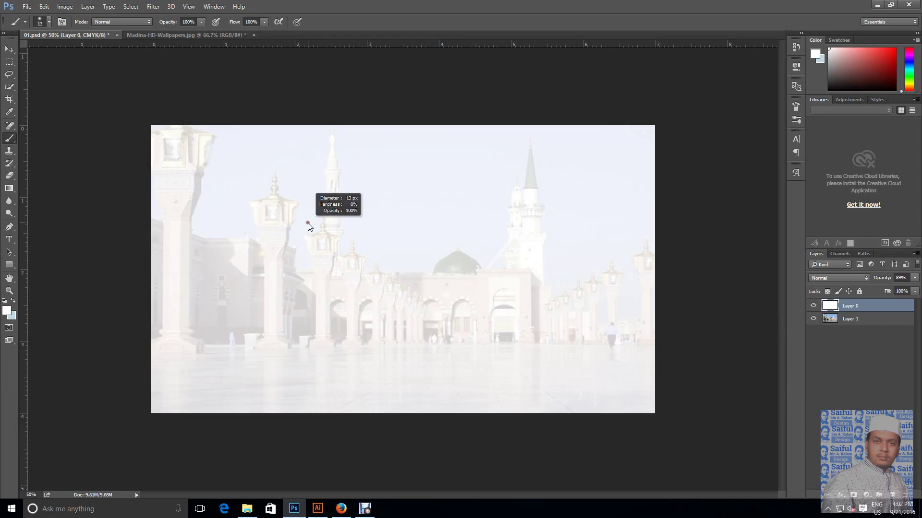
mouse_move(313, 167)
mouse_down()
mouse_move(380, 219)
mouse_move(418, 220)
mouse_move(414, 163)
mouse_up()
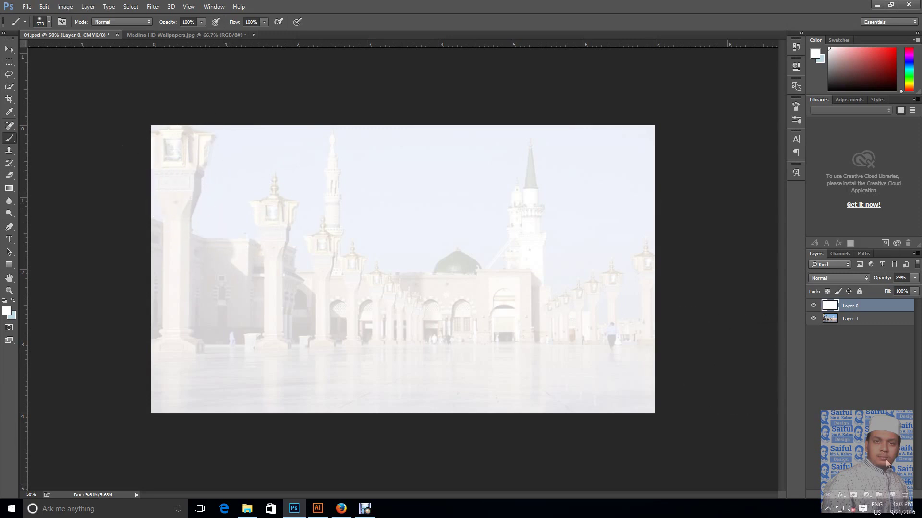
Paint soft white up the left side on new Layer 2, set it to 81% opacity, and save
click(892, 496)
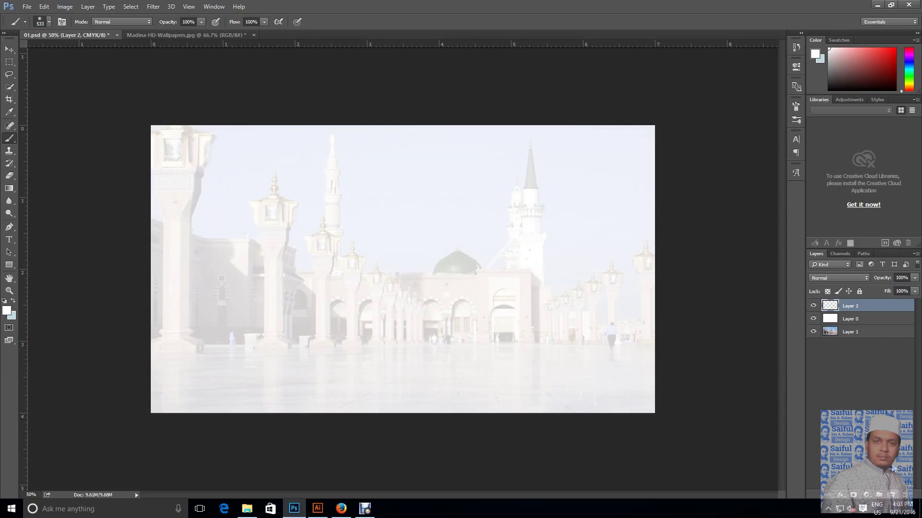
mouse_move(276, 258)
mouse_down()
mouse_move(218, 235)
mouse_move(182, 160)
mouse_move(182, 363)
mouse_move(206, 405)
mouse_move(243, 236)
mouse_move(358, 146)
mouse_move(274, 412)
mouse_move(224, 440)
mouse_move(343, 425)
mouse_move(335, 149)
mouse_move(320, 120)
mouse_up()
key(ctrl+alt+z)
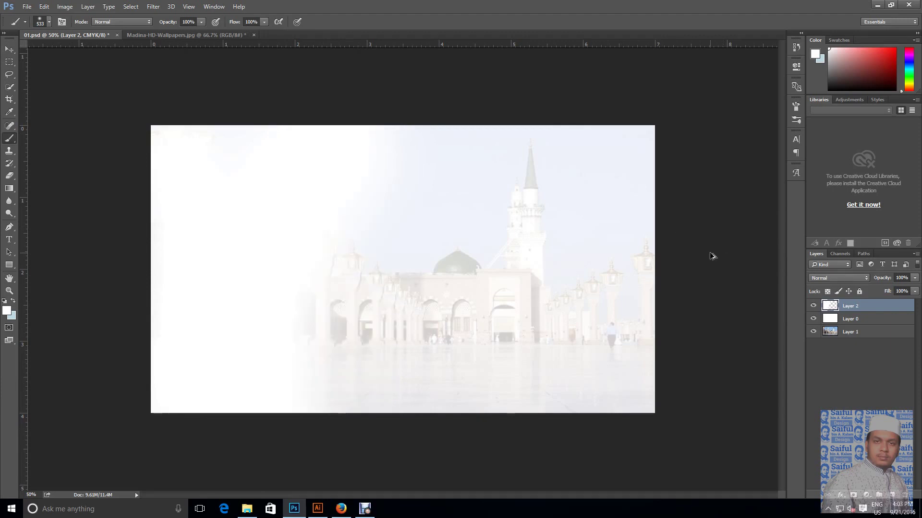
key(ctrl+alt+z)
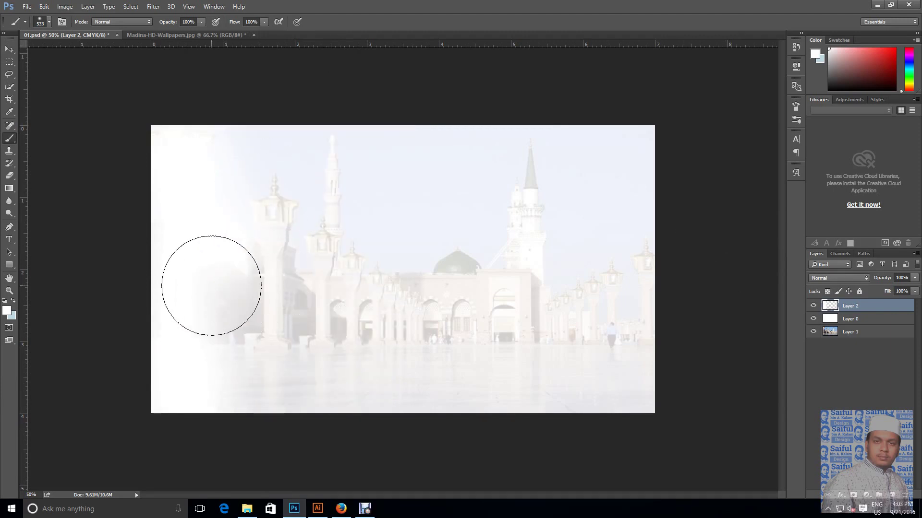
key(ctrl+alt+z)
key(ctrl+alt+z)
key(ctrl+alt+z)
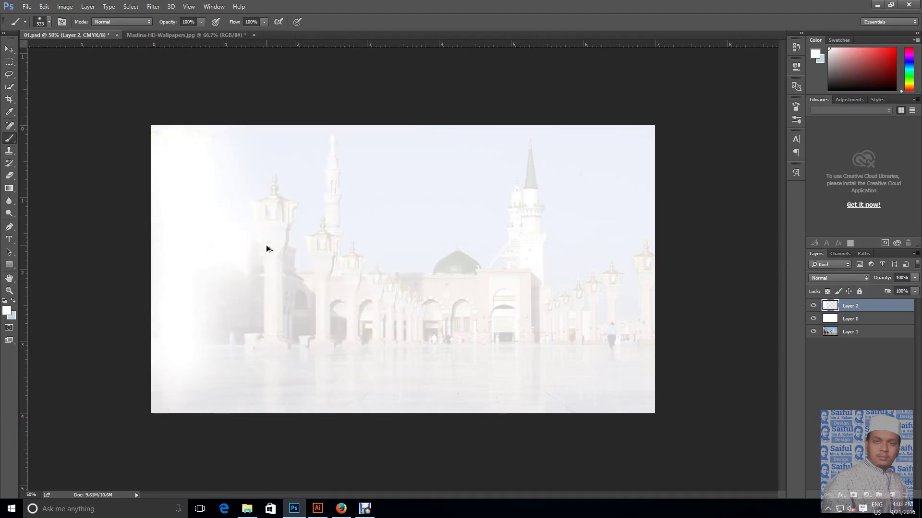
key(ctrl+alt+z)
key(ctrl+alt+z)
key(ctrl+alt+z)
key(ctrl+alt+z)
key(ctrl+alt+z)
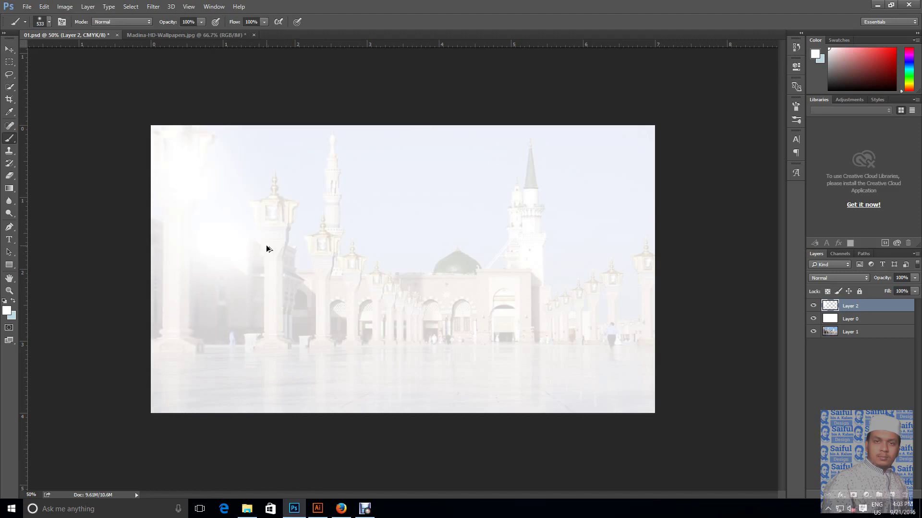
key(ctrl+alt+z)
key(ctrl+alt+z)
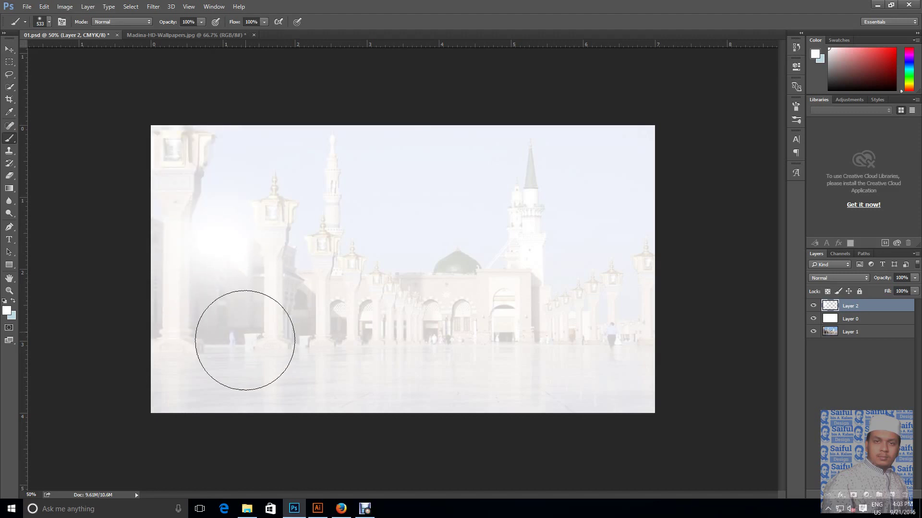
mouse_move(247, 344)
mouse_down()
mouse_move(193, 395)
mouse_move(208, 286)
mouse_move(266, 197)
mouse_move(263, 144)
mouse_move(241, 323)
mouse_move(282, 366)
mouse_move(284, 122)
mouse_up()
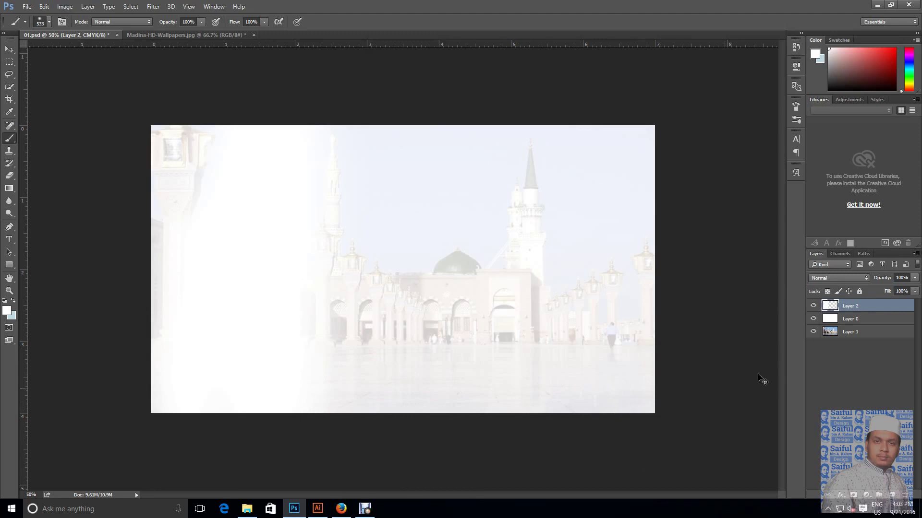
drag(883, 280, 871, 281)
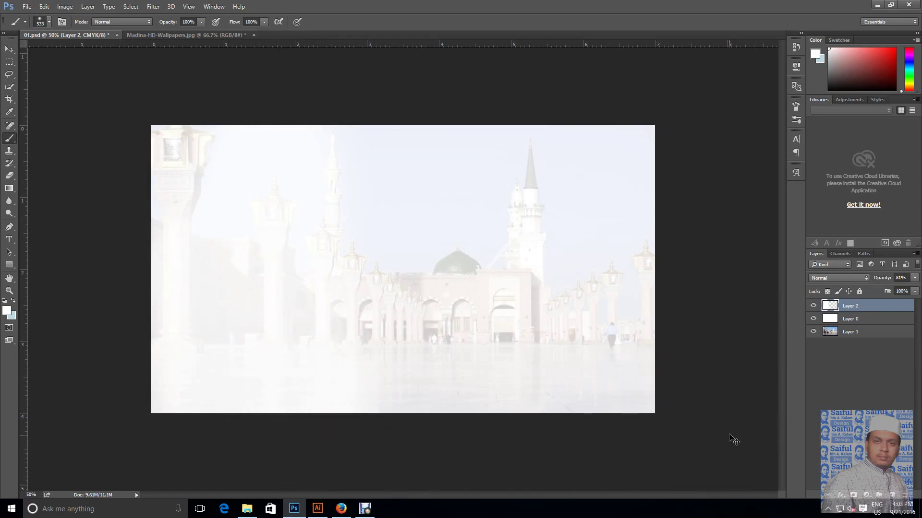
key(ctrl+s)
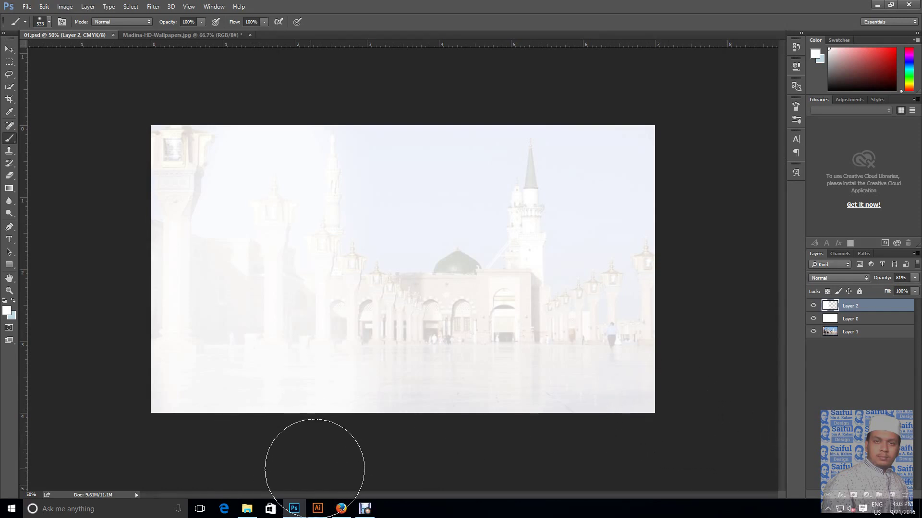
Update the linked background, ungroup the artwork, and nudge the pink building photos left
click(317, 509)
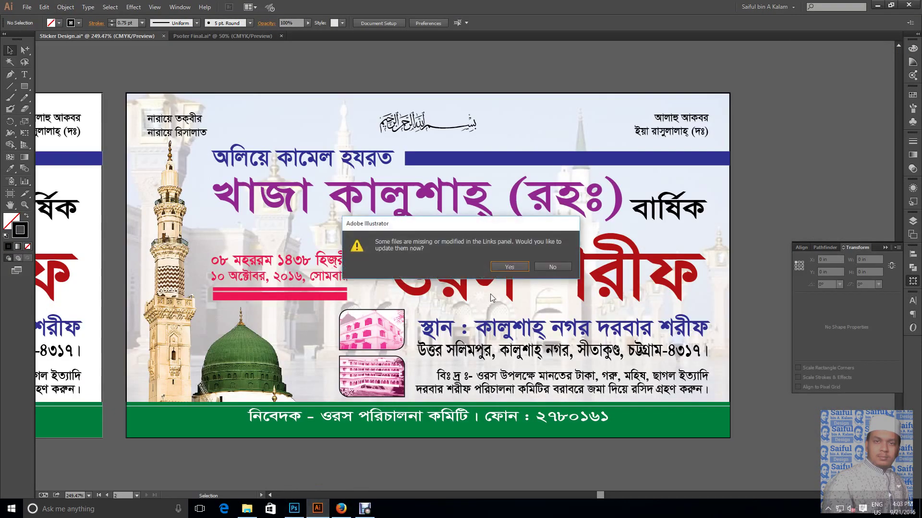
click(508, 267)
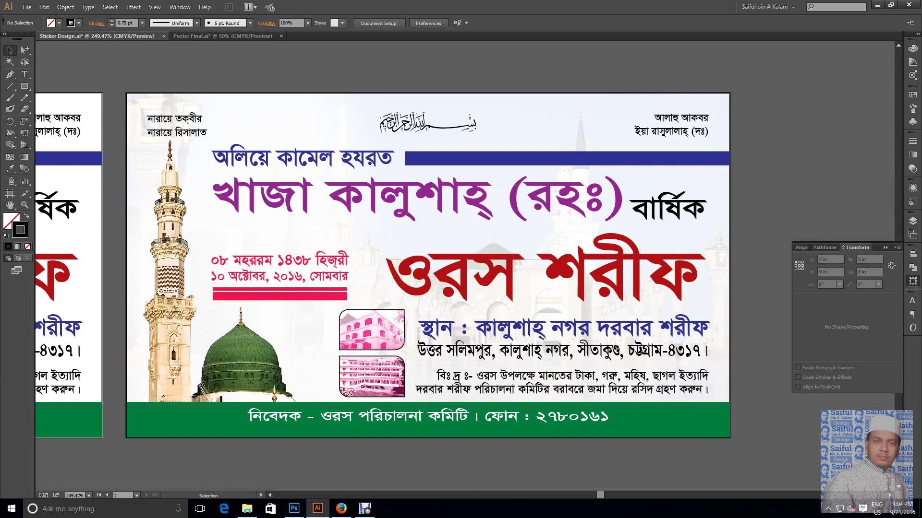
click(372, 331)
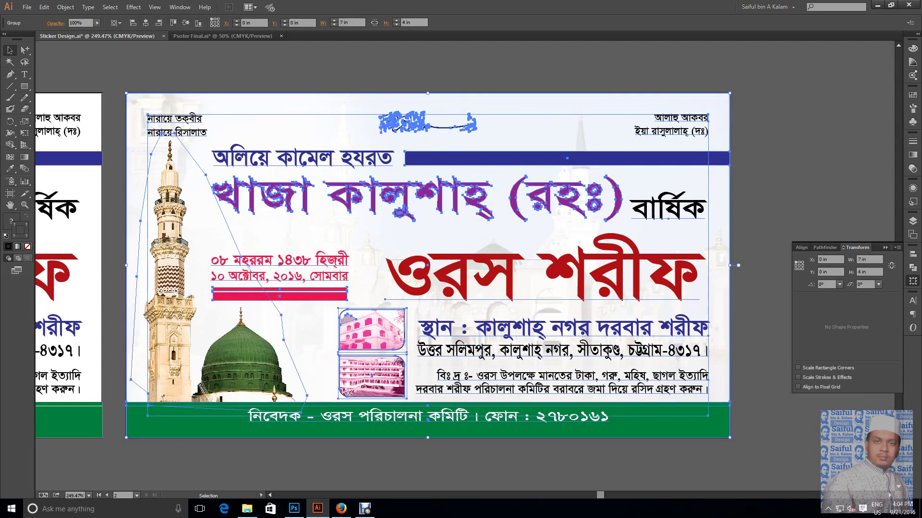
right_click(360, 323)
click(384, 380)
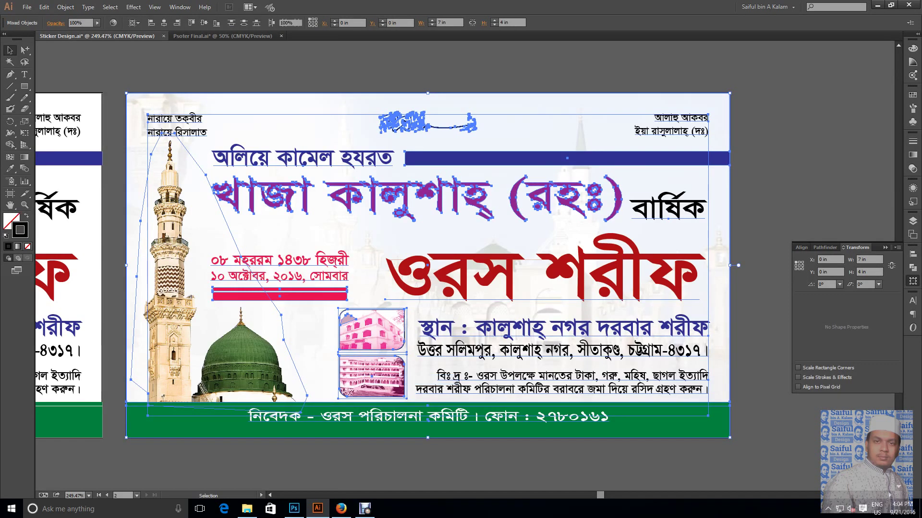
click(372, 331)
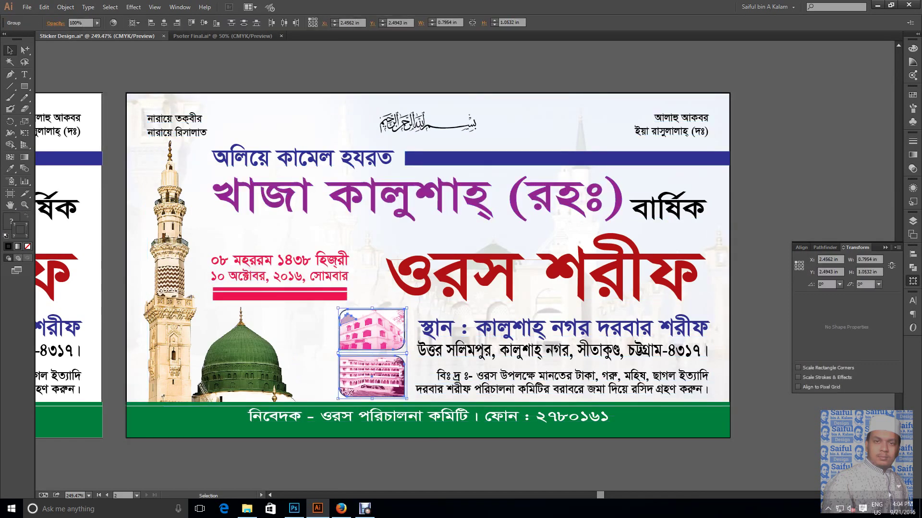
drag(372, 331, 359, 331)
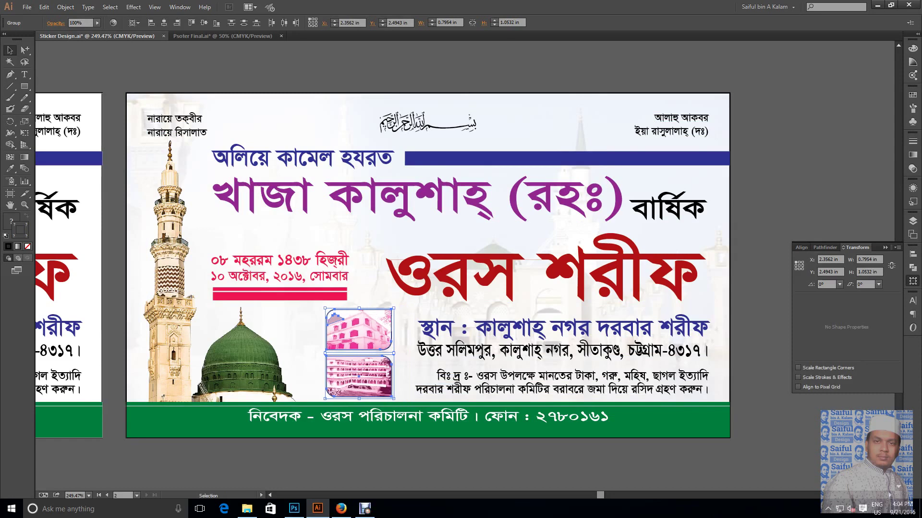
Widen the right-hand venue and notice text blocks leftward toward the photos
shift+click(480, 387)
shift+click(360, 331)
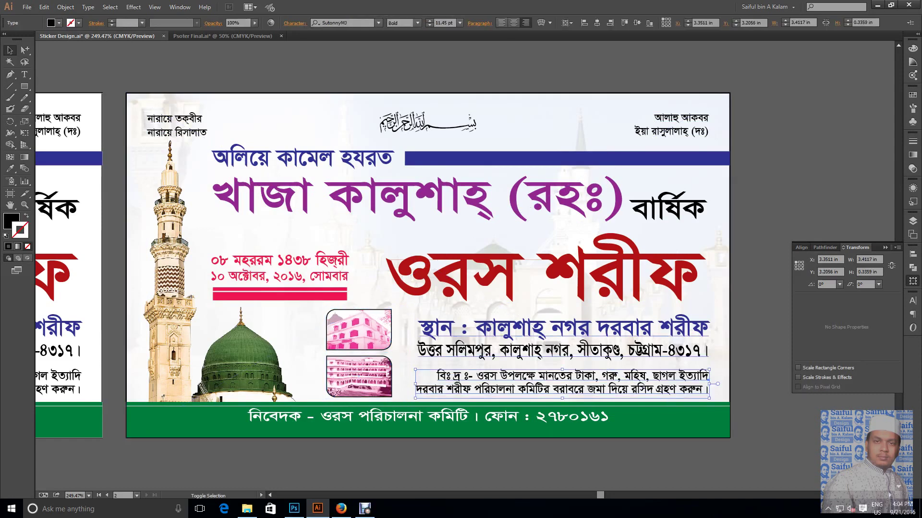
shift+click(528, 336)
shift+click(360, 226)
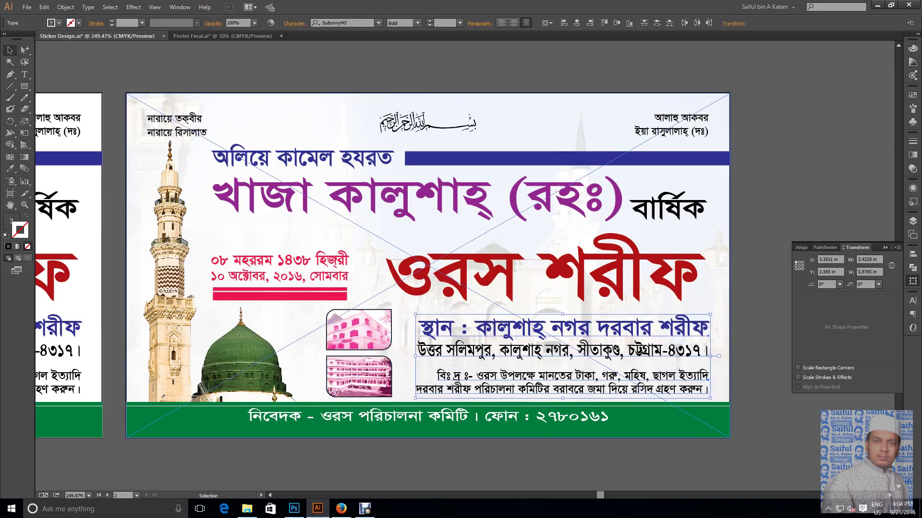
shift+click(360, 225)
drag(415, 356, 403, 357)
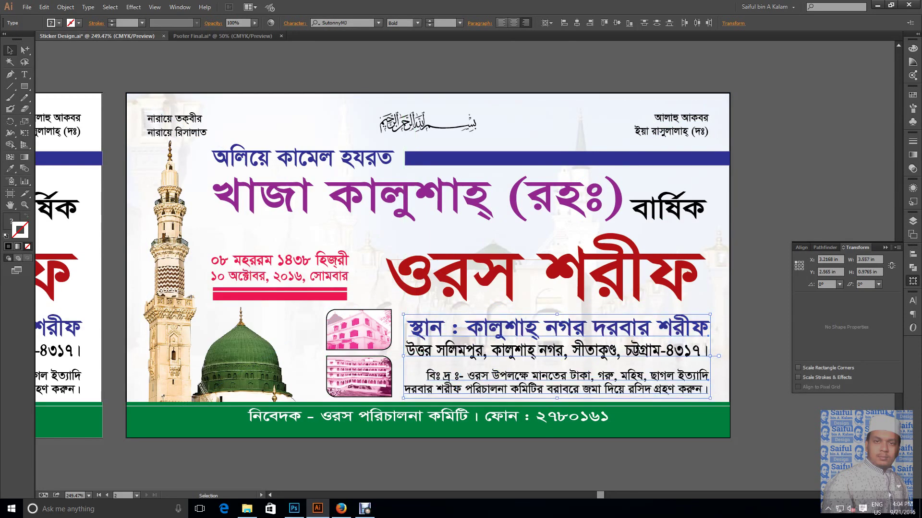
key(ctrl+shift+a)
key(ctrl+alt)
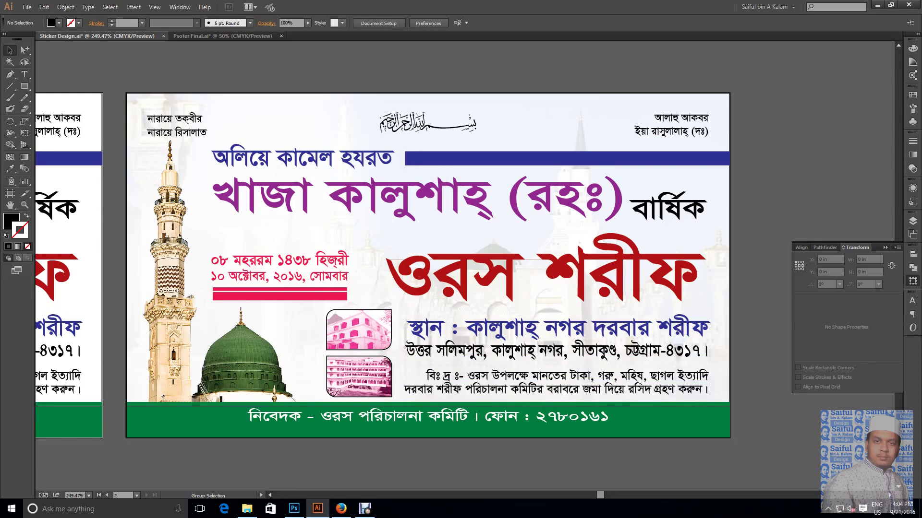
Save Sticker Design.ai
key(ctrl+s)
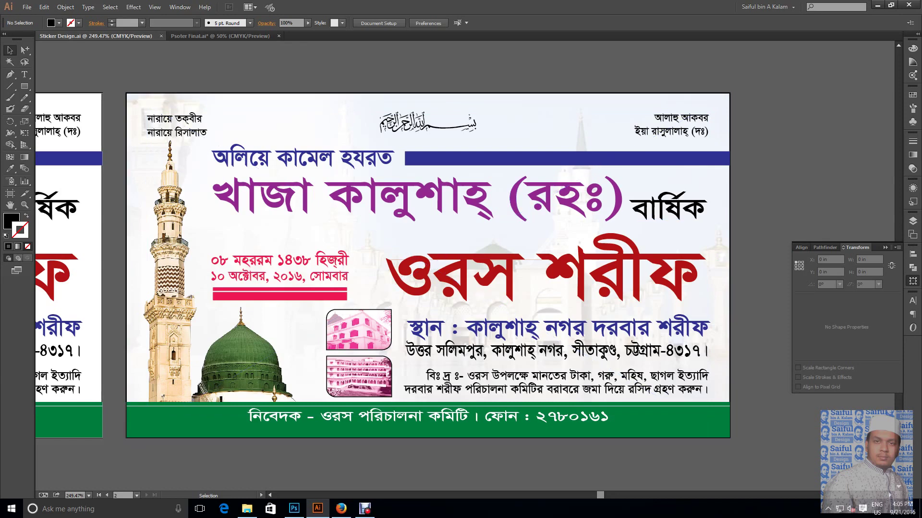
Add a blank 7 × 4 in Artboard 3 and position it below Artboard 1
key(ctrl+minus)
key(ctrl+minus)
key(ctrl+minus)
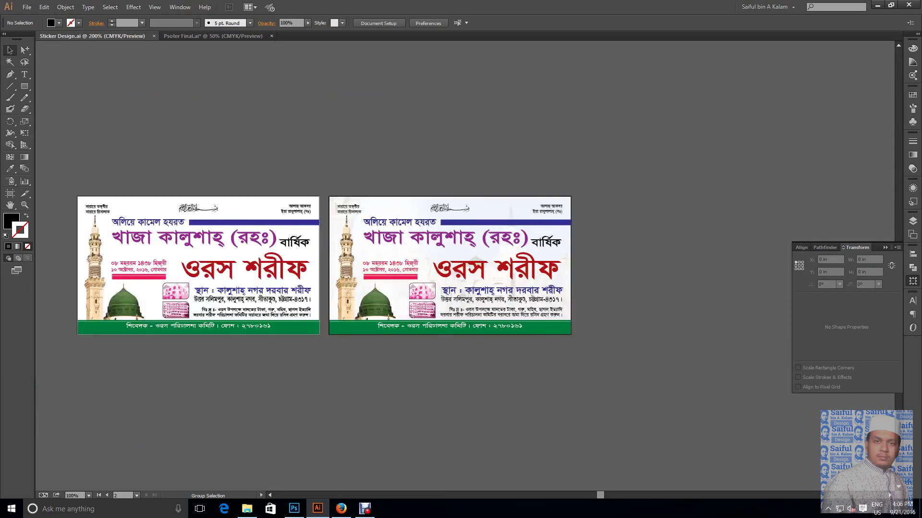
drag(336, 288, 397, 199)
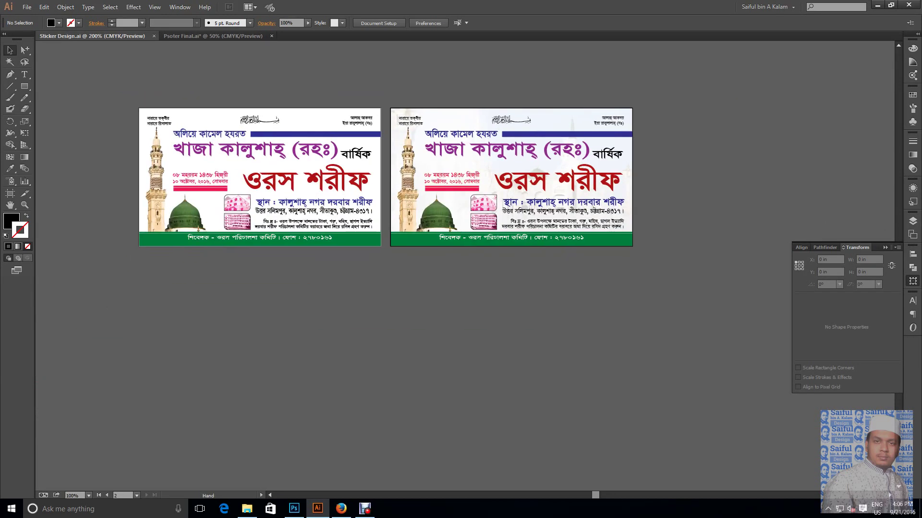
scroll(321, 217, up, 2)
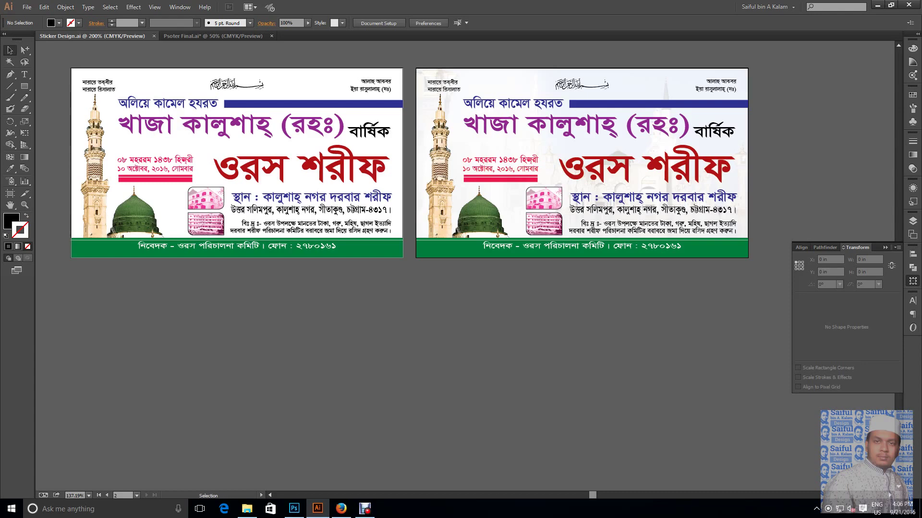
key(ctrl+a)
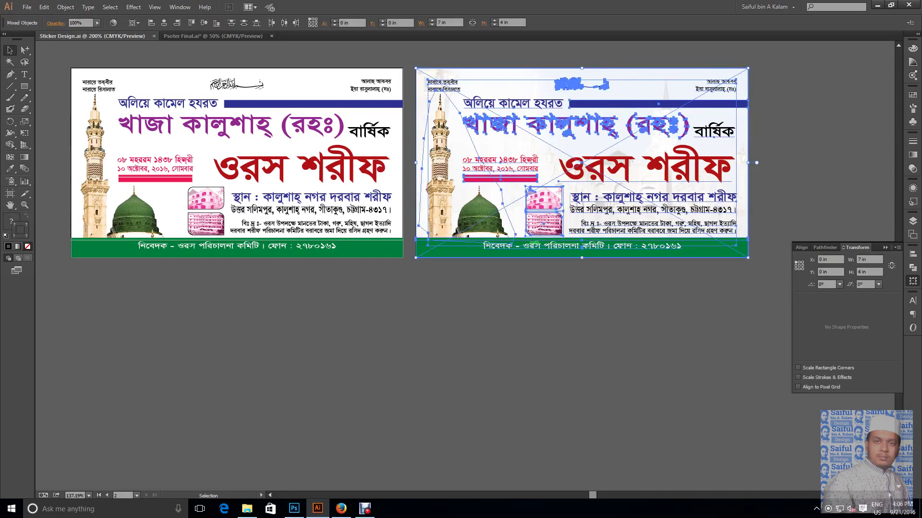
key(ctrl+shift+a)
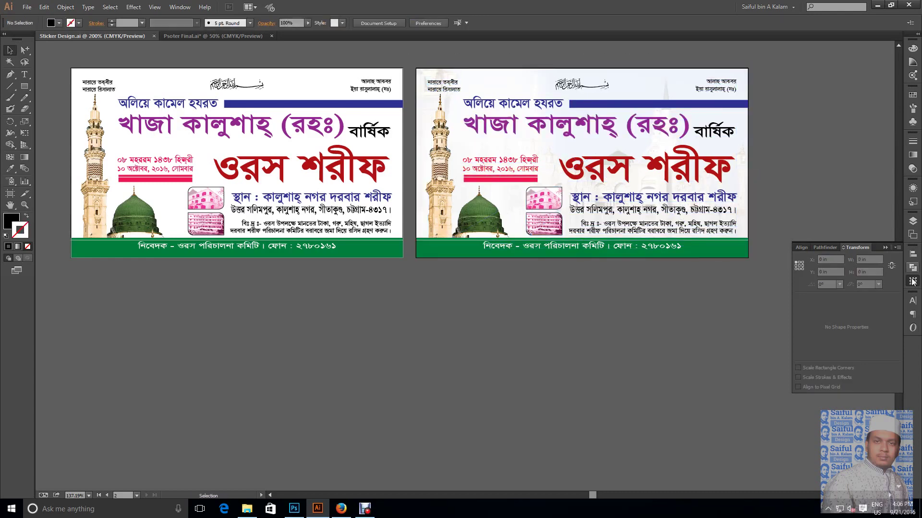
click(912, 221)
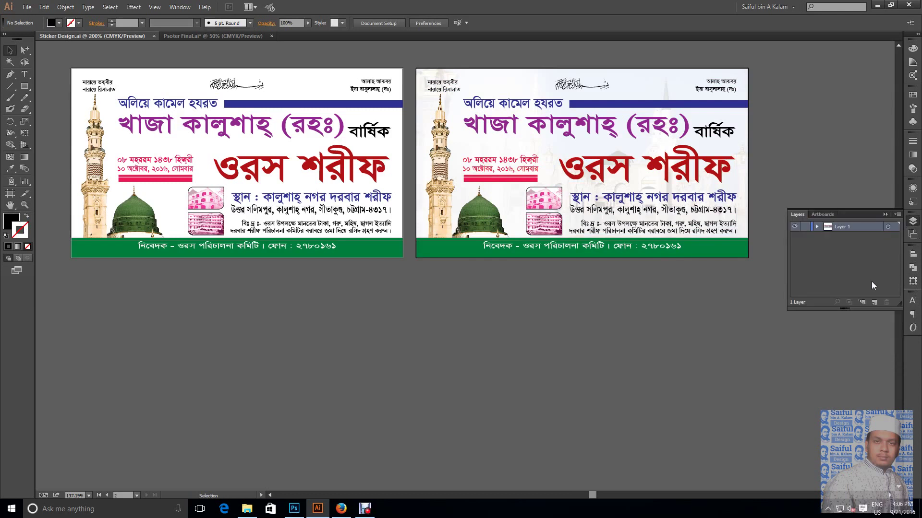
click(912, 234)
click(875, 303)
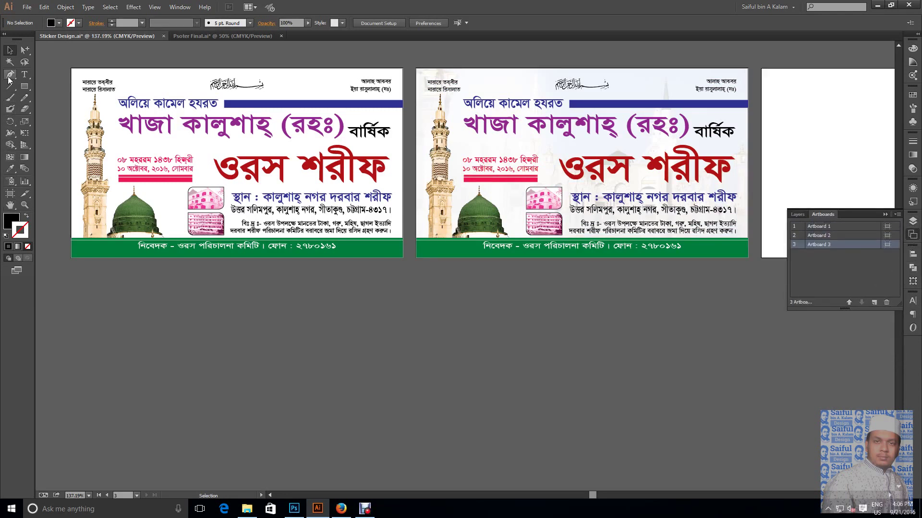
click(11, 193)
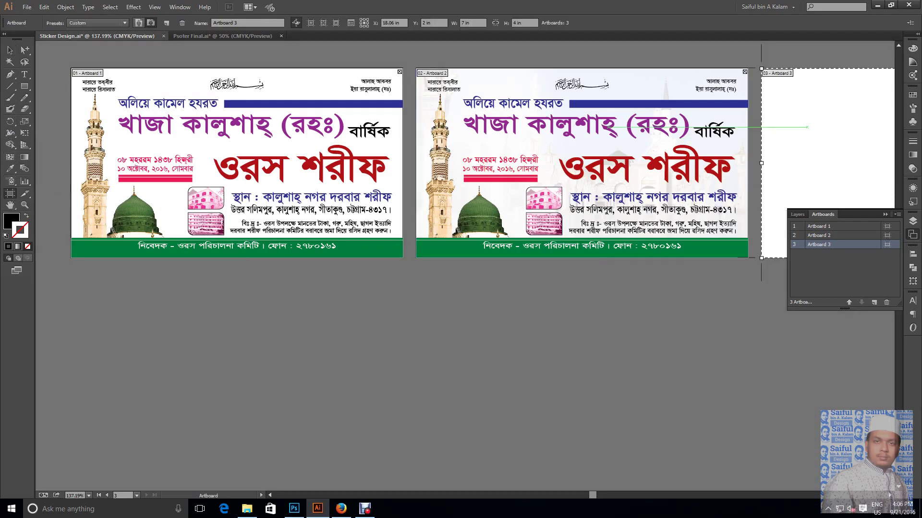
mouse_move(812, 127)
mouse_down()
mouse_move(719, 231)
mouse_move(124, 325)
mouse_up()
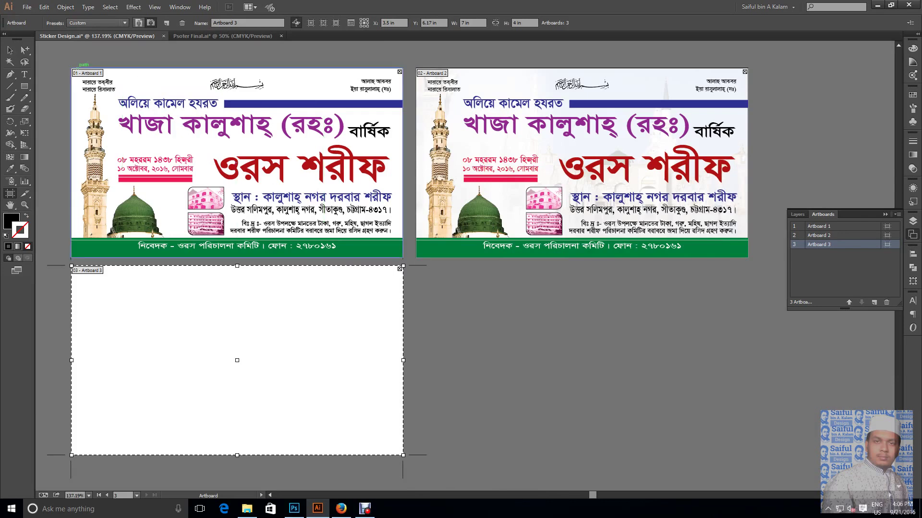
click(10, 49)
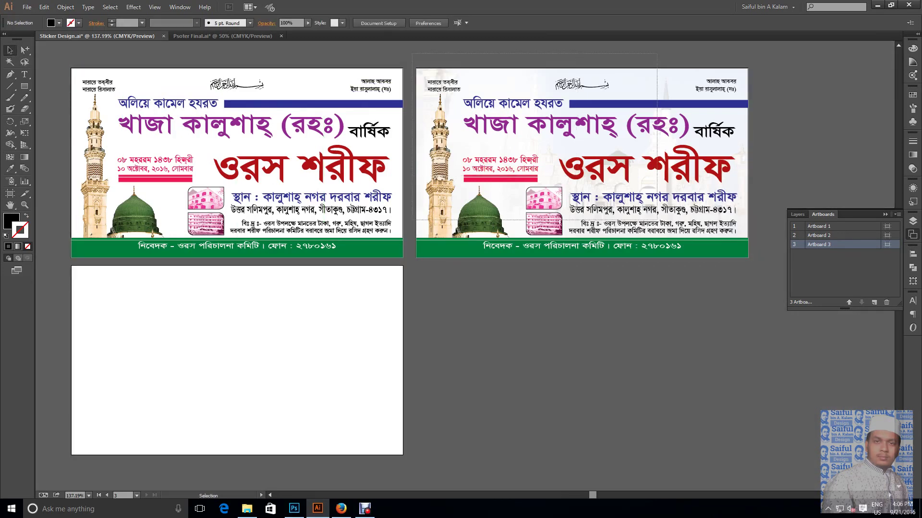
Alt-drag a copy of Artboard 2's artwork onto Artboard 3 and group it
key(ctrl+a)
drag(582, 124, 248, 331)
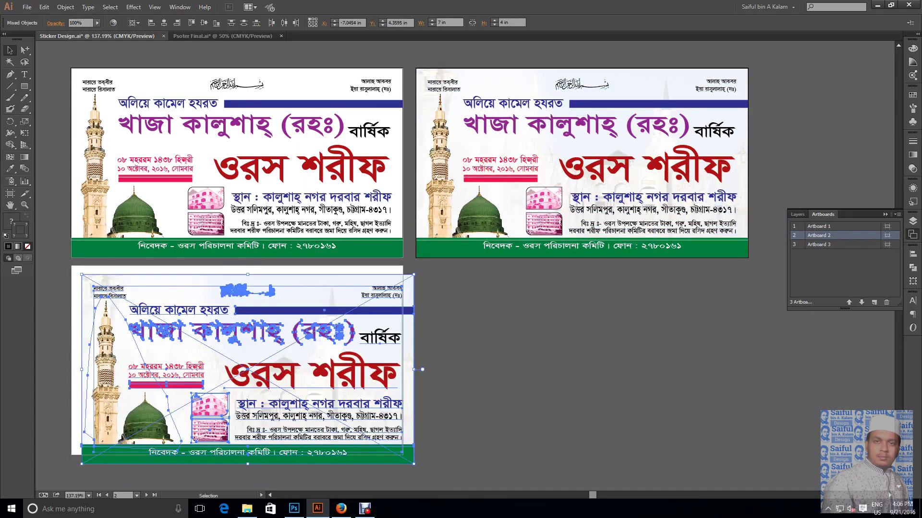
key(ctrl+g)
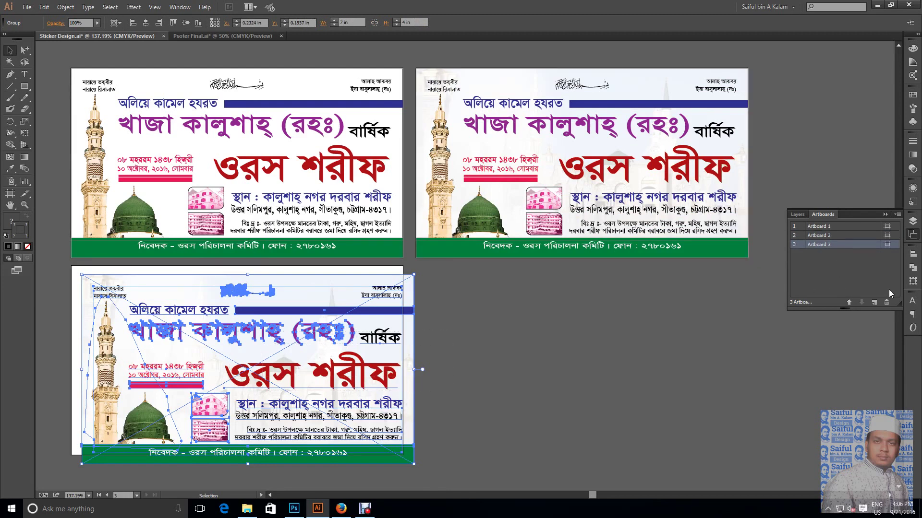
Position the grouped copy at X 0, Y 0 in the Transform panel
click(913, 281)
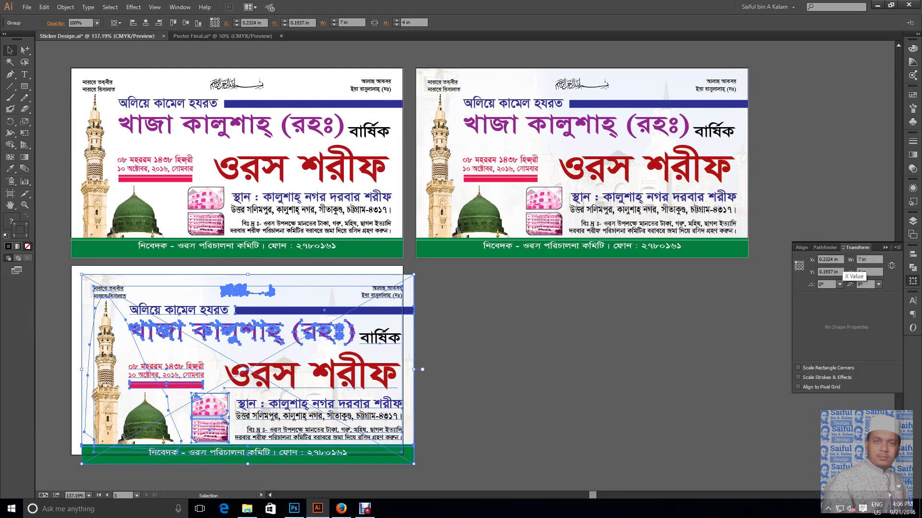
drag(829, 259, 838, 259)
text(0)
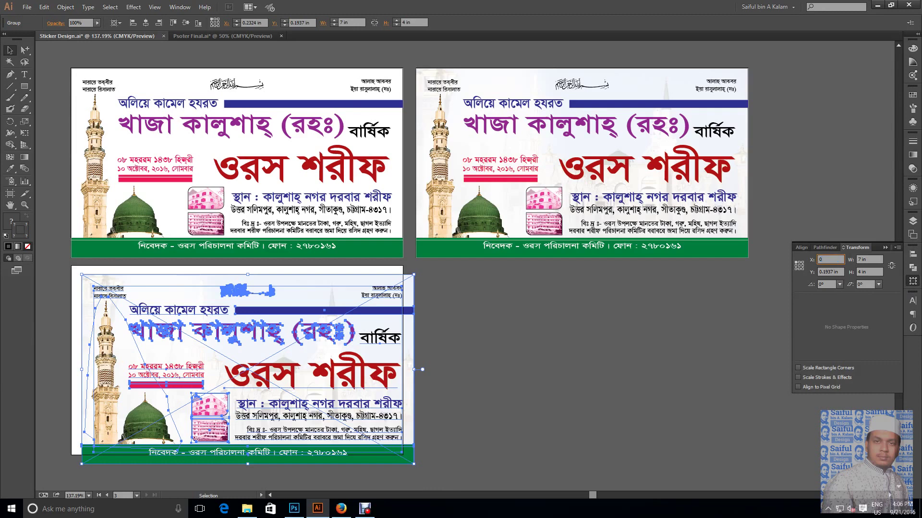
key(Tab)
text(0)
key(Return)
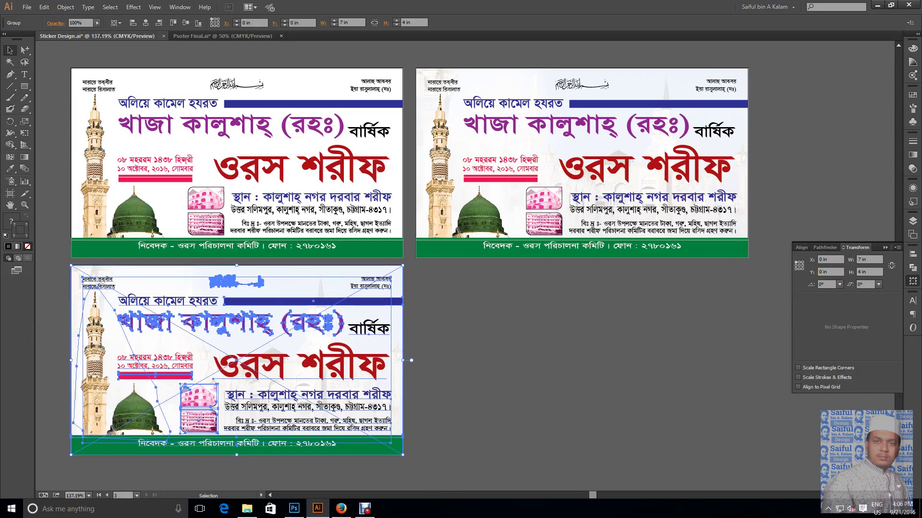
click(411, 360)
drag(412, 360, 515, 276)
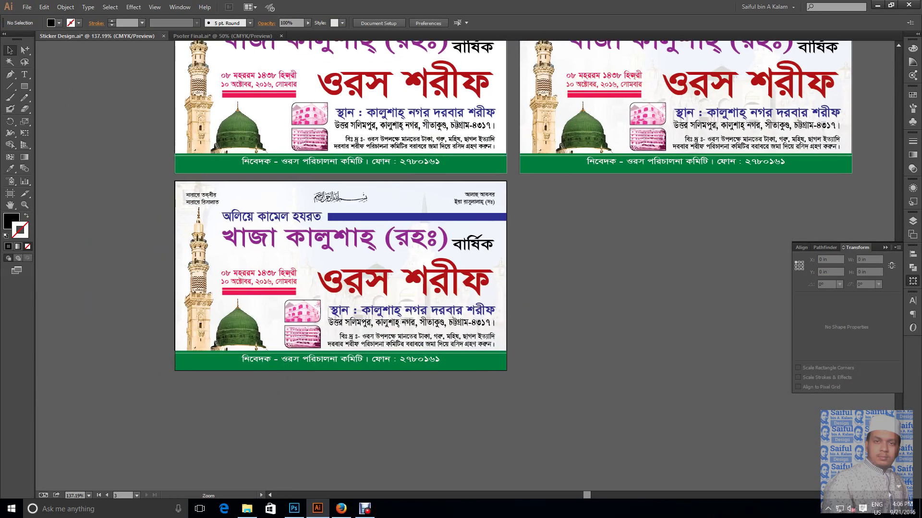
scroll(305, 298, up, 3)
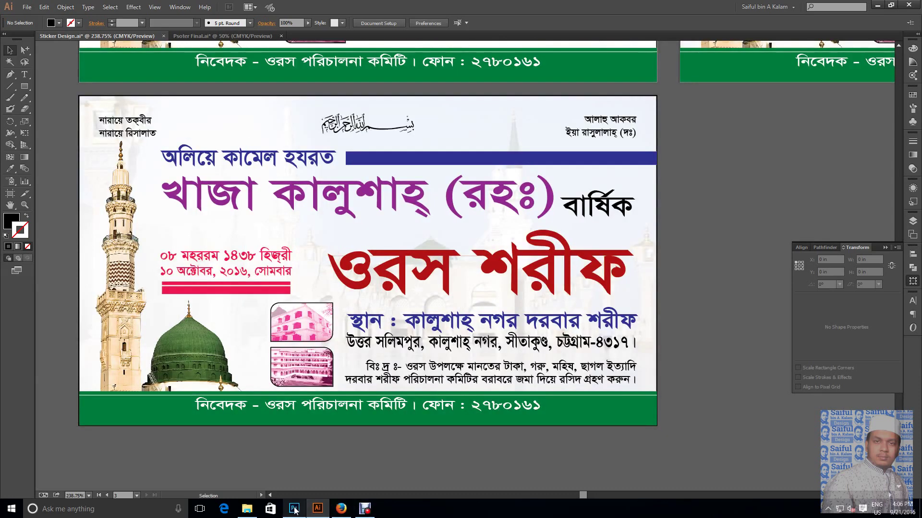
Drag allah6.jpg from the net image folder toward Photoshop's document tab bar
click(248, 509)
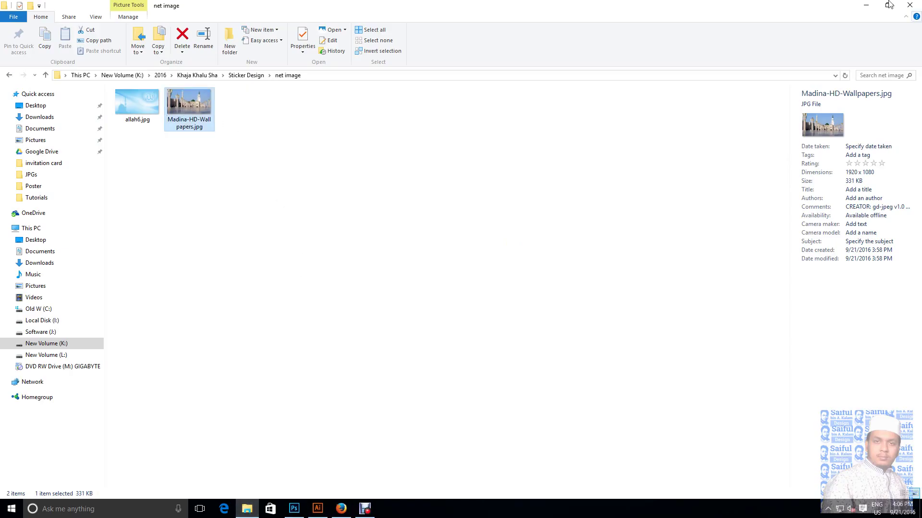
mouse_move(117, 106)
mouse_down()
mouse_move(344, 428)
mouse_move(296, 511)
mouse_up()
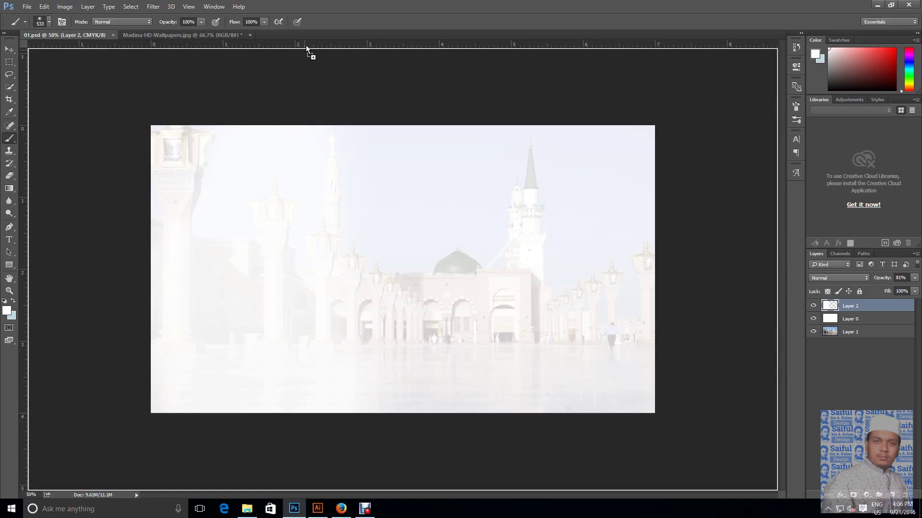
Open allah6.jpg, close the Madina image without saving, and unlock its background layer
drag(295, 511, 310, 34)
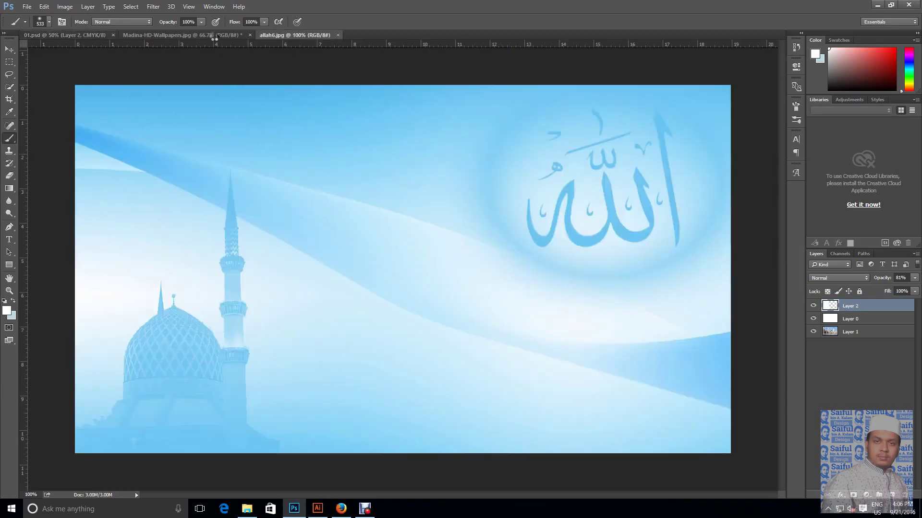
click(214, 36)
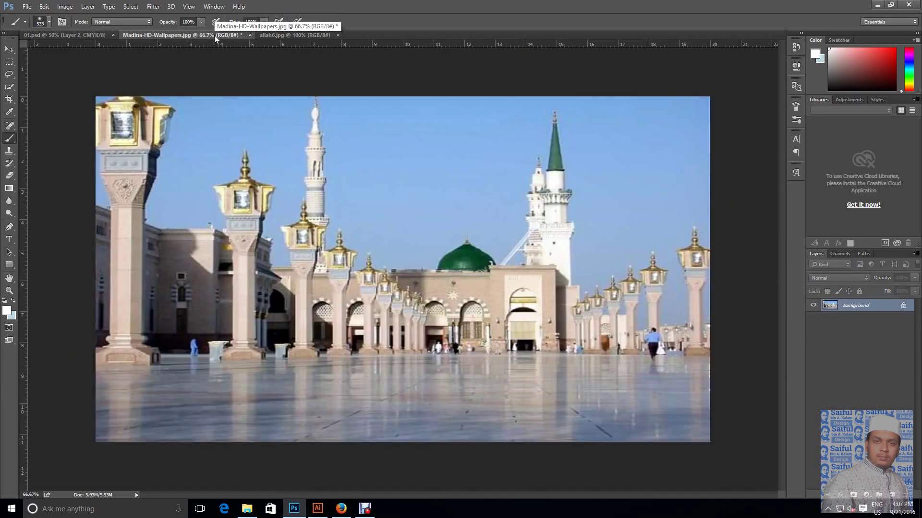
key(ctrl+w)
click(483, 193)
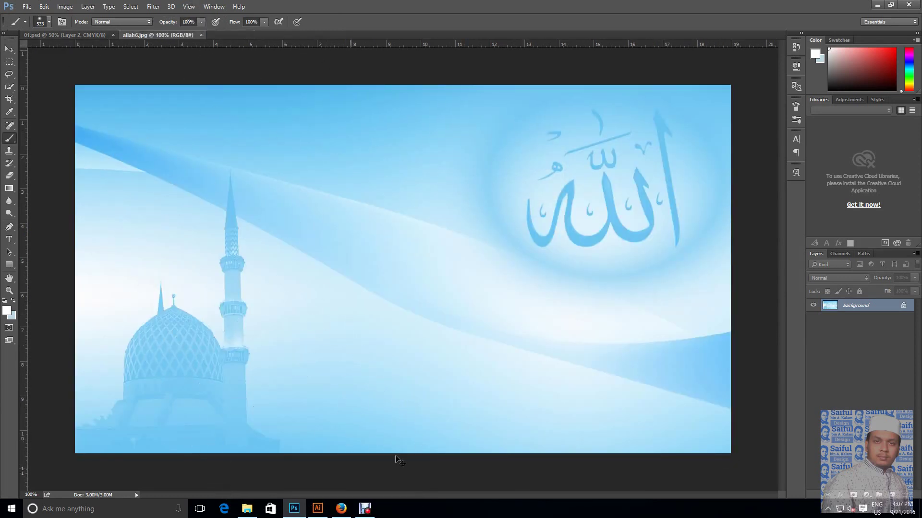
click(904, 305)
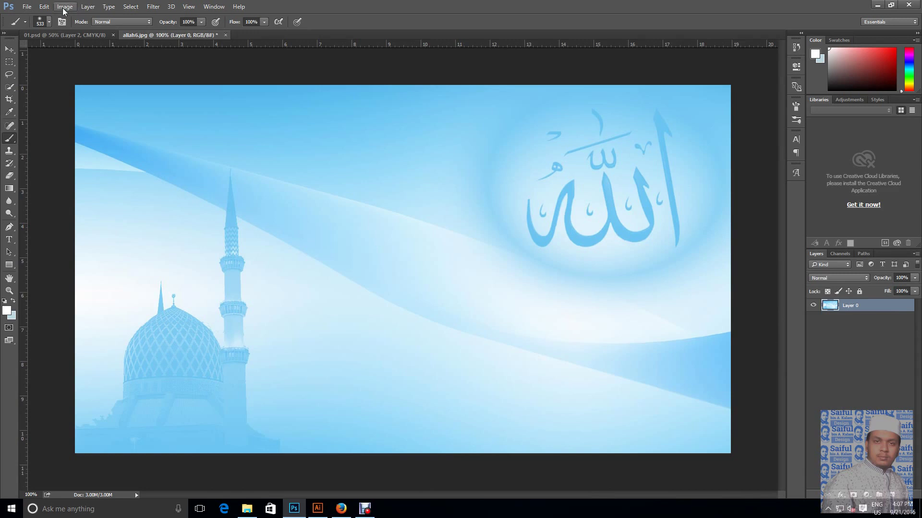
Apply the auto colour adjustment and toggle undo to compare it with the original blue
key(shift+ctrl+l)
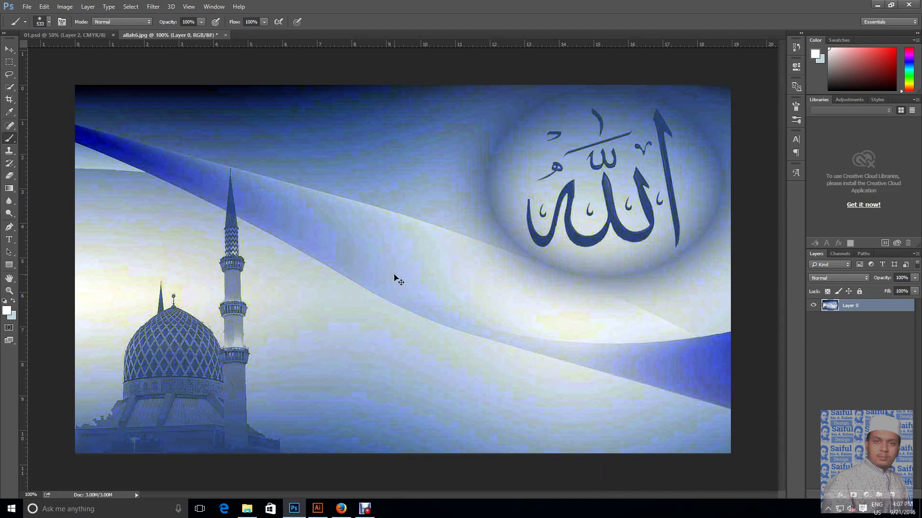
key(ctrl+z)
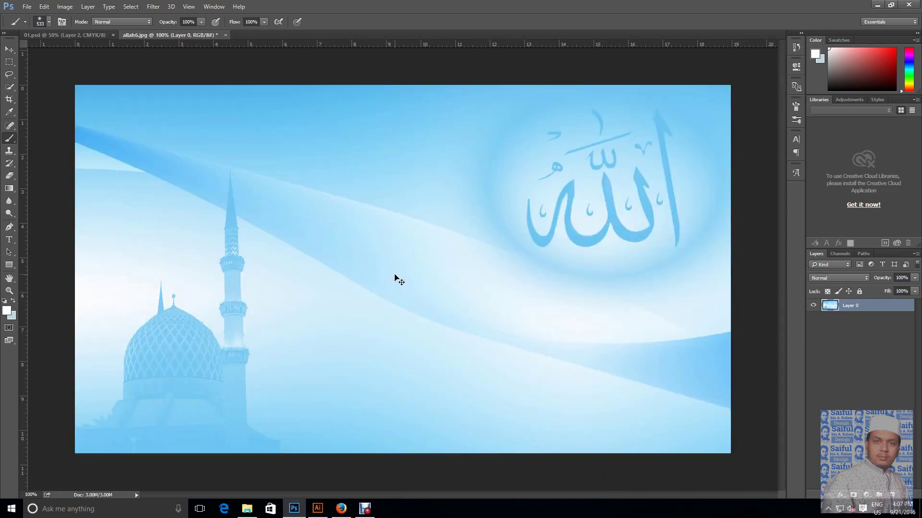
key(ctrl+z)
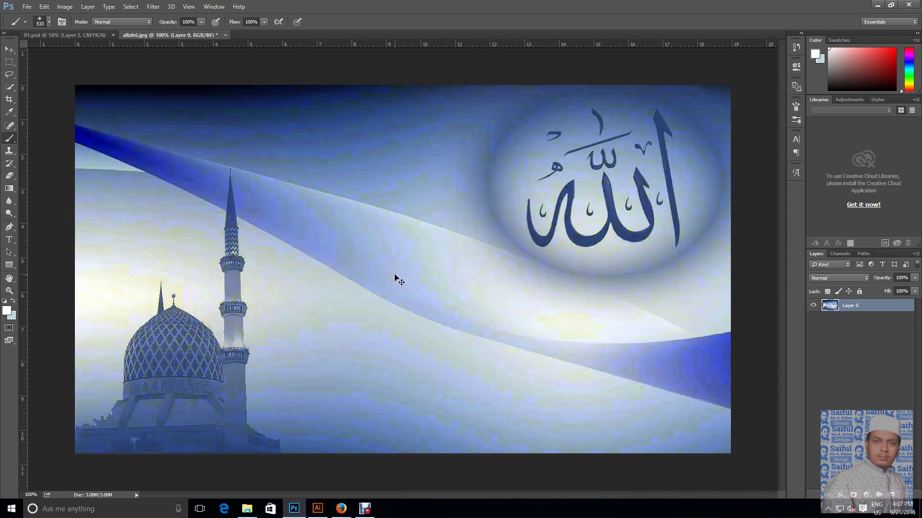
key(ctrl+z)
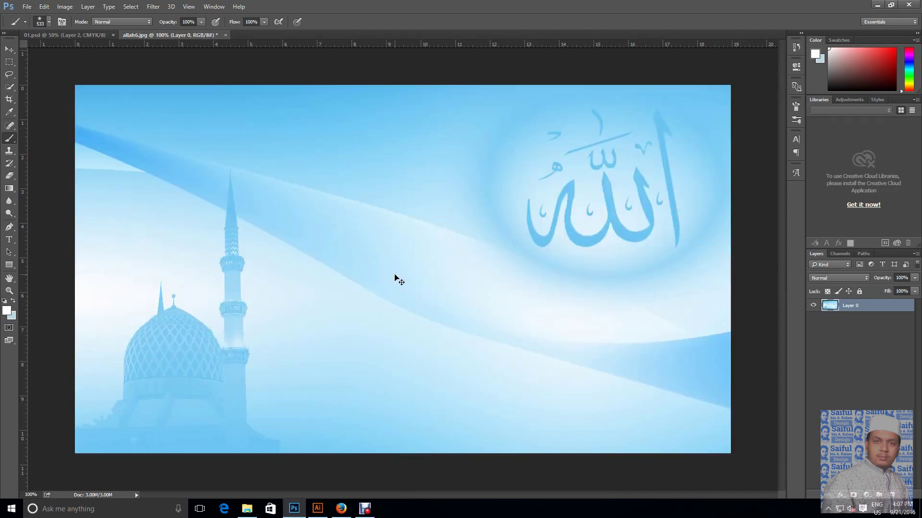
key(ctrl+z)
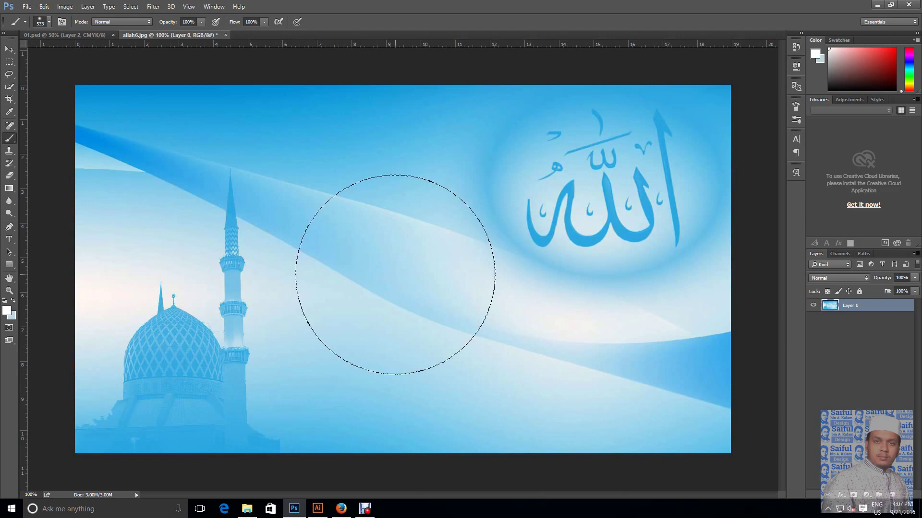
click(64, 7)
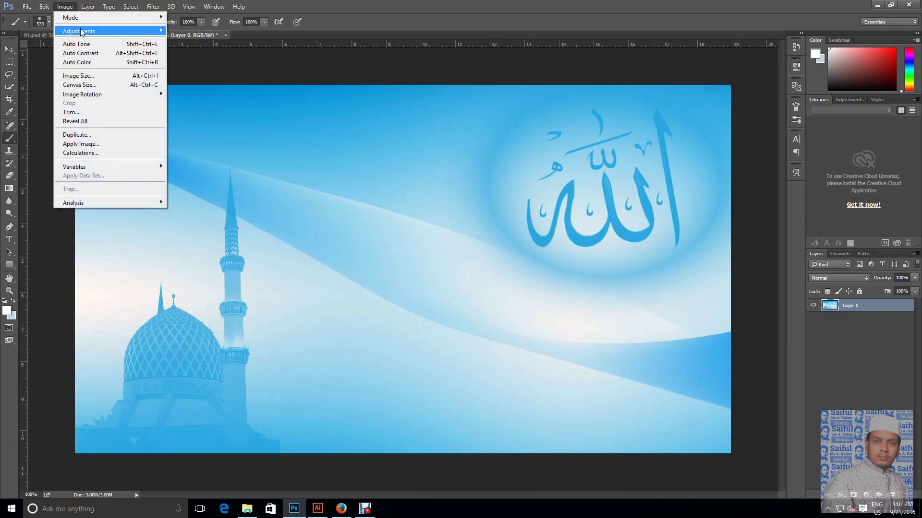
mouse_move(79, 31)
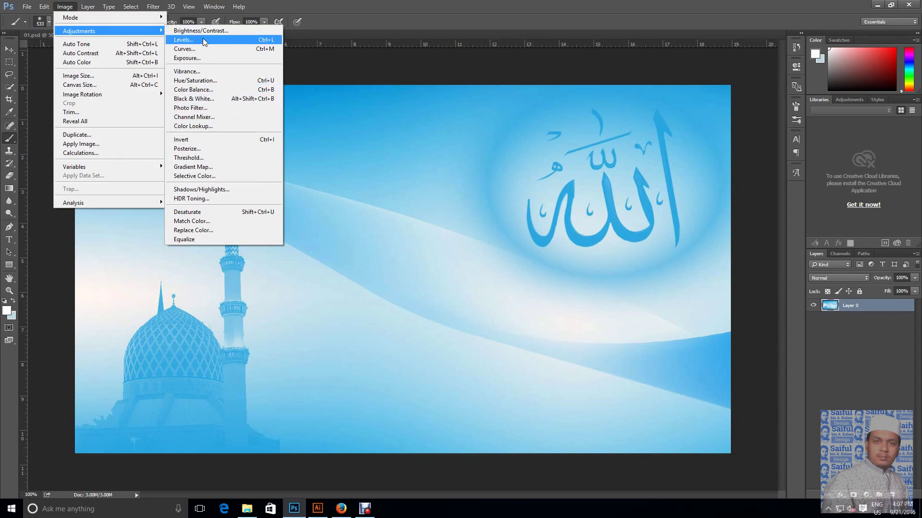
Colorize allah6.jpg with Hue/Saturation: hue about 93, saturation 25, lightness -24
click(203, 80)
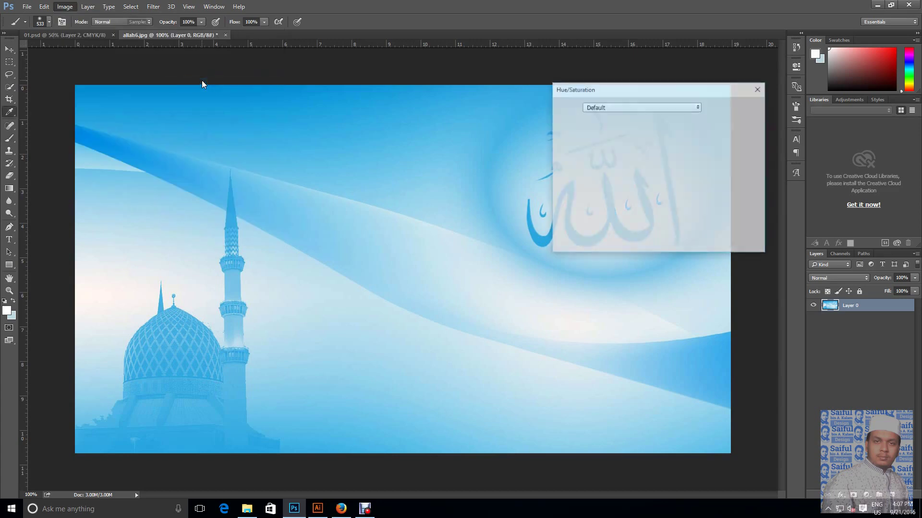
drag(637, 156, 643, 159)
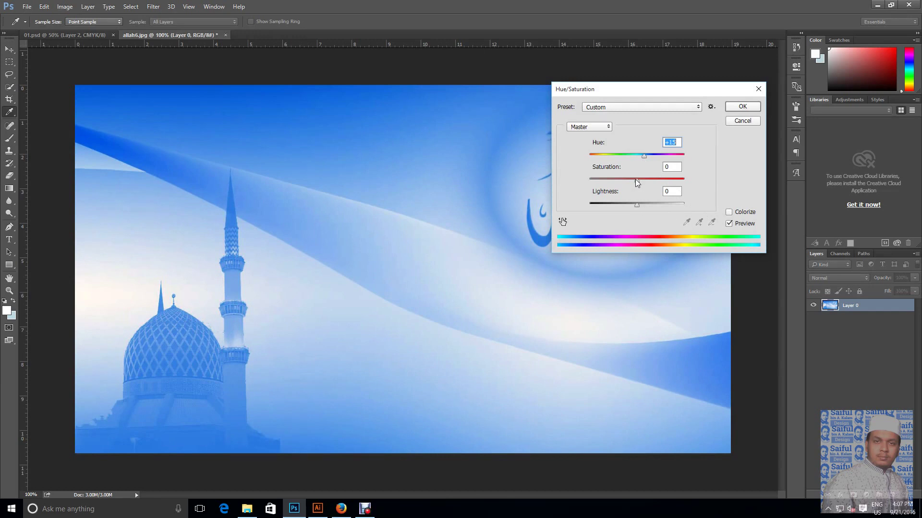
drag(636, 179, 654, 179)
click(729, 212)
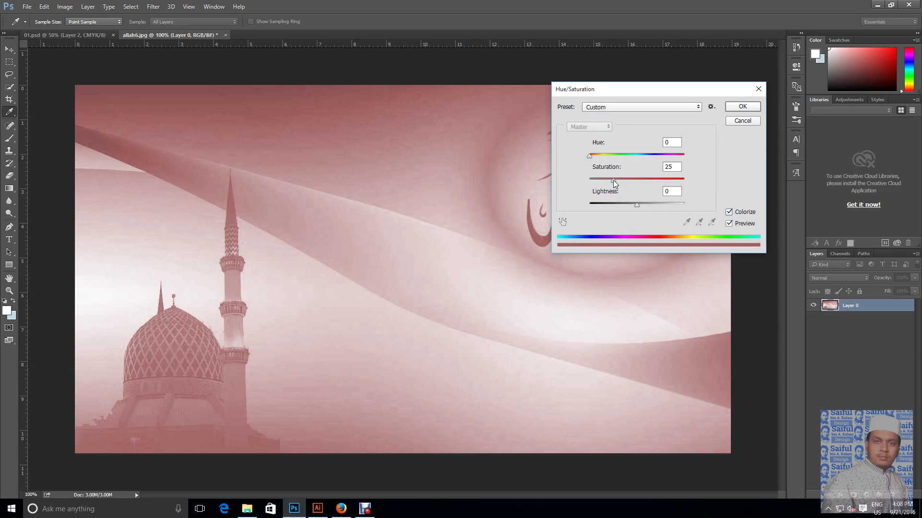
mouse_move(613, 180)
mouse_down()
mouse_move(624, 181)
mouse_move(613, 181)
mouse_move(604, 157)
mouse_up()
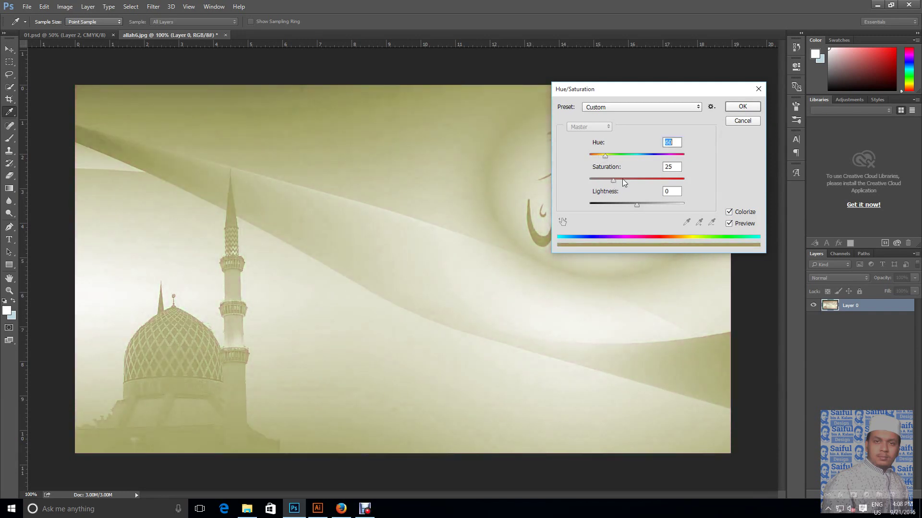
drag(636, 205, 625, 205)
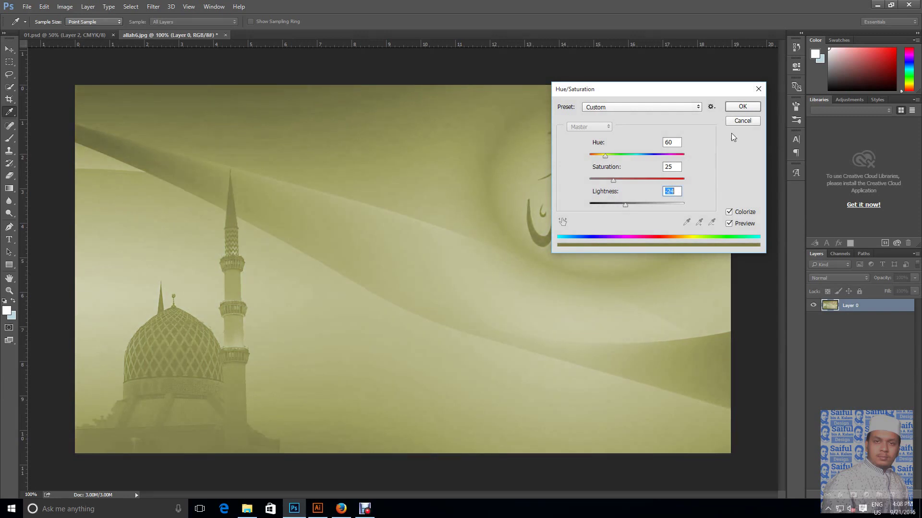
drag(607, 156, 615, 158)
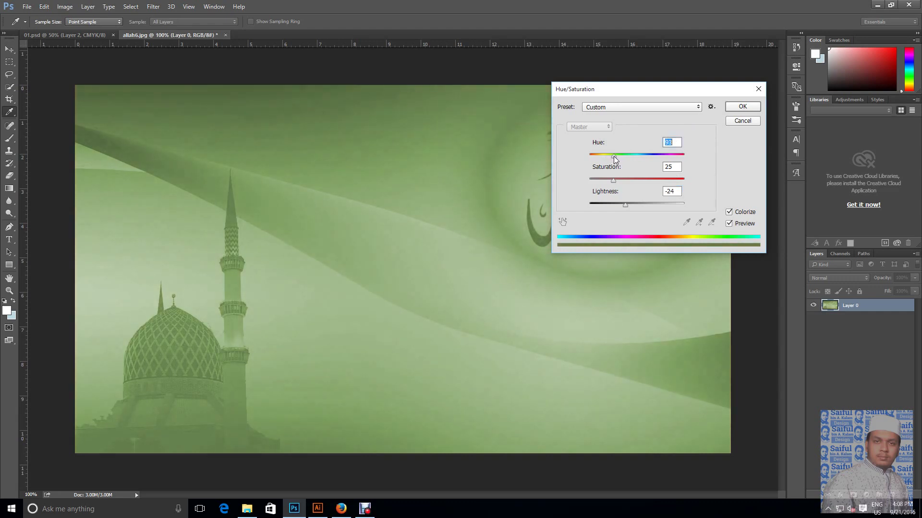
click(742, 107)
key(b)
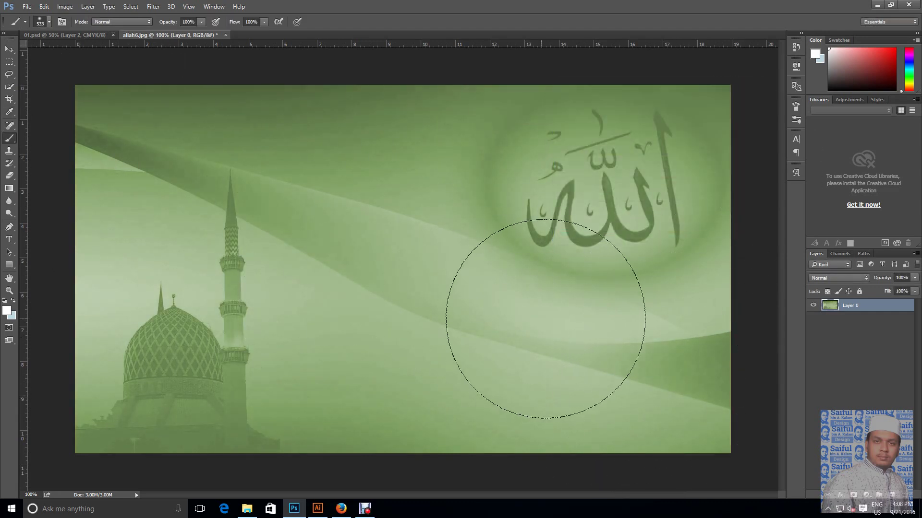
Save the image as 02.psd in the Sticker Design BGs folder
click(8, 50)
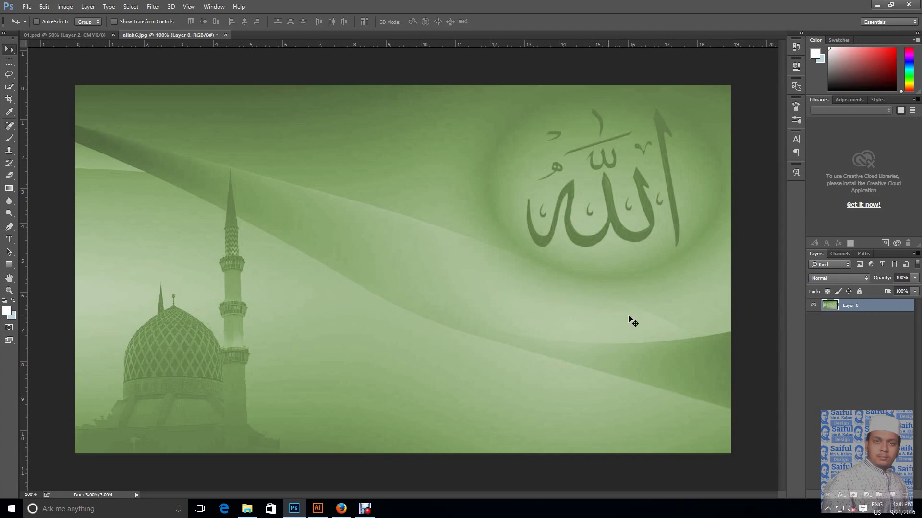
key(ctrl)
key(ctrl+shift+s)
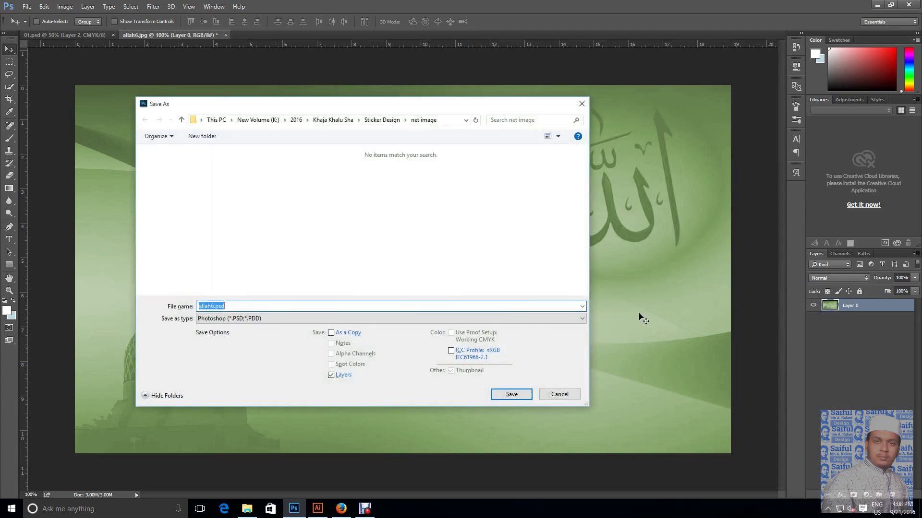
click(382, 120)
double_click(242, 165)
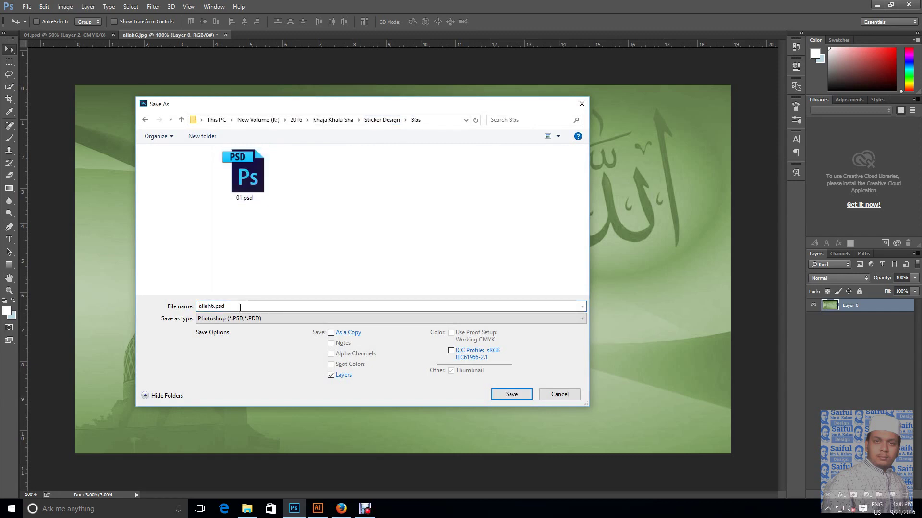
text(02)
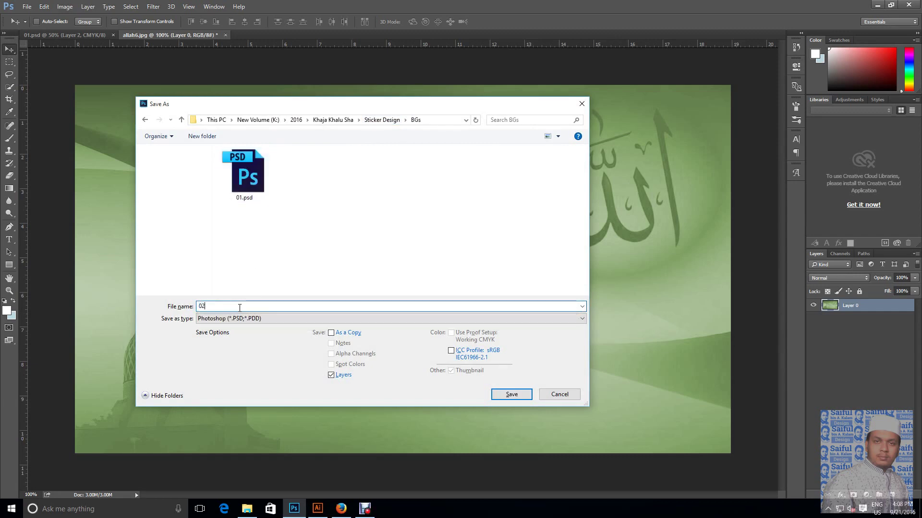
key(Return)
key(Return)
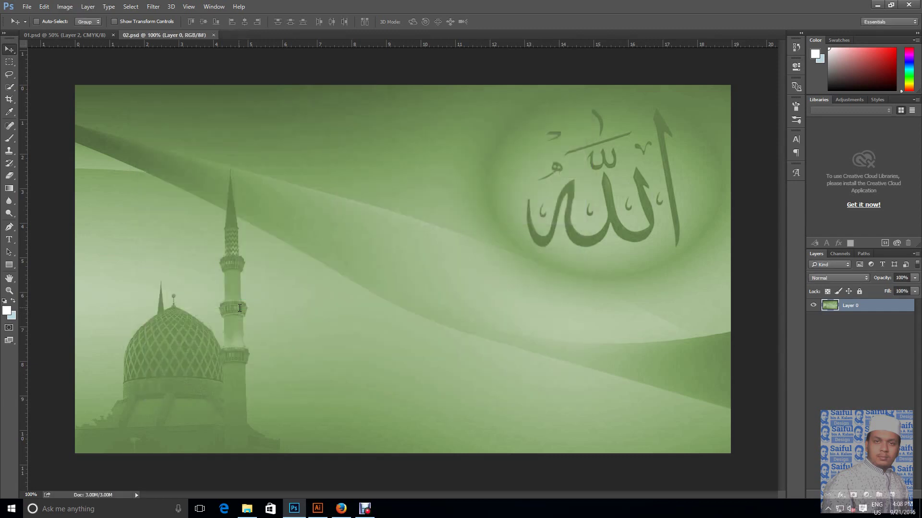
Replace the sticker's background image with 02.psd using Place with Replace checked
click(317, 509)
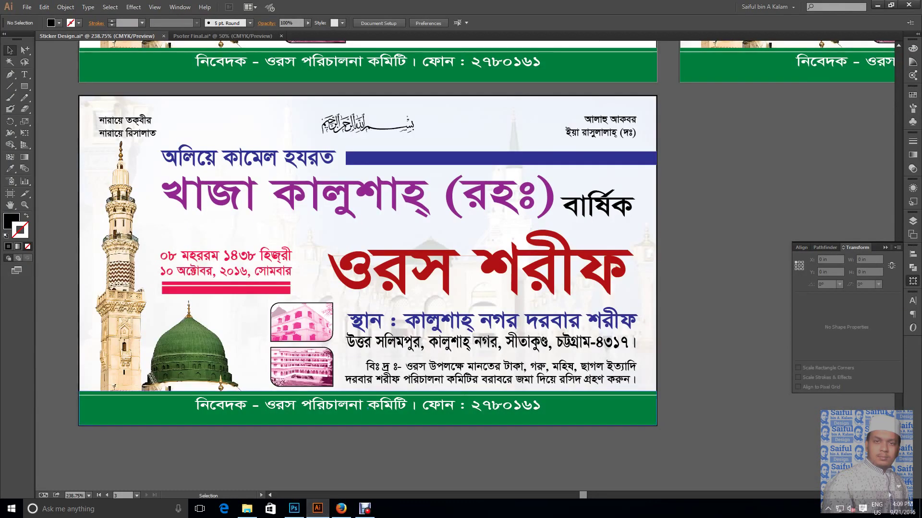
click(495, 114)
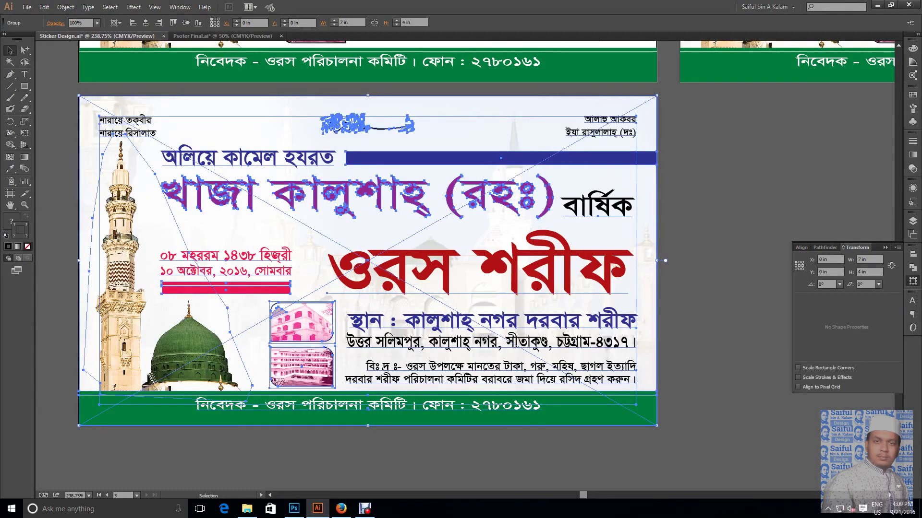
right_click(495, 114)
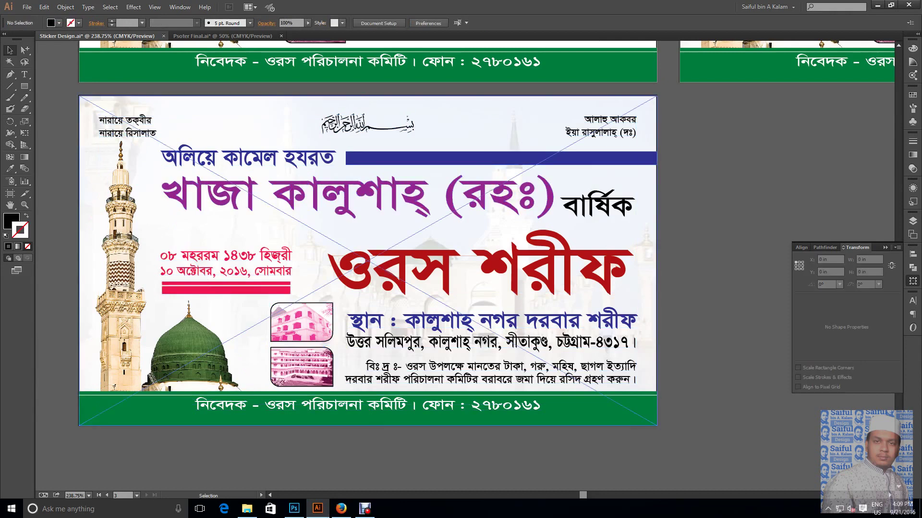
click(27, 7)
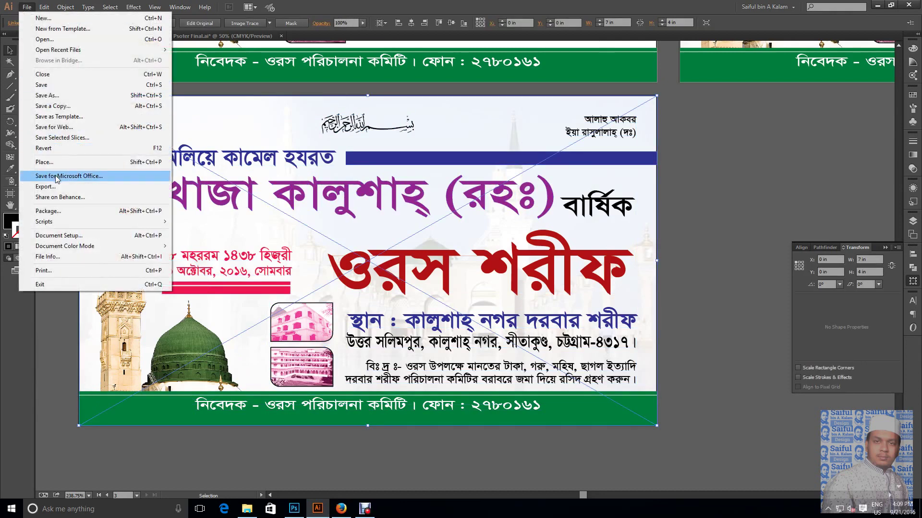
click(56, 162)
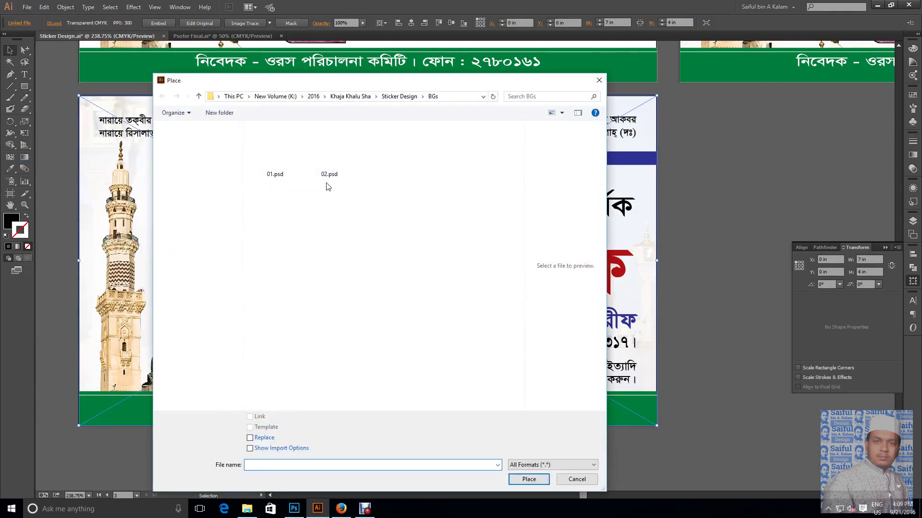
click(329, 177)
click(264, 438)
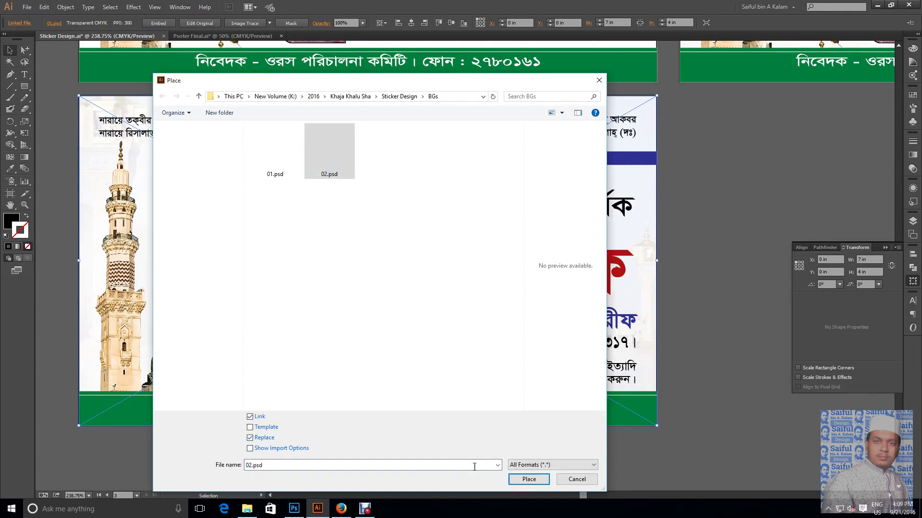
click(528, 479)
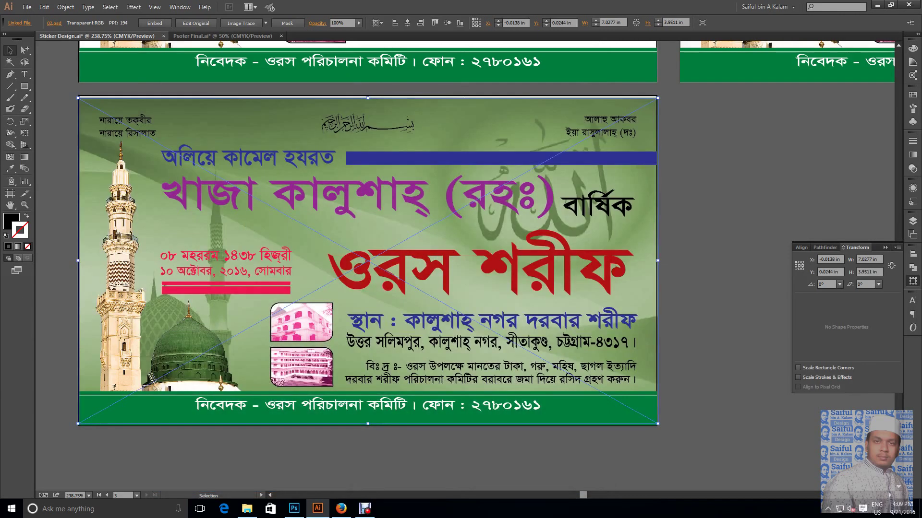
key(ctrl+shift+a)
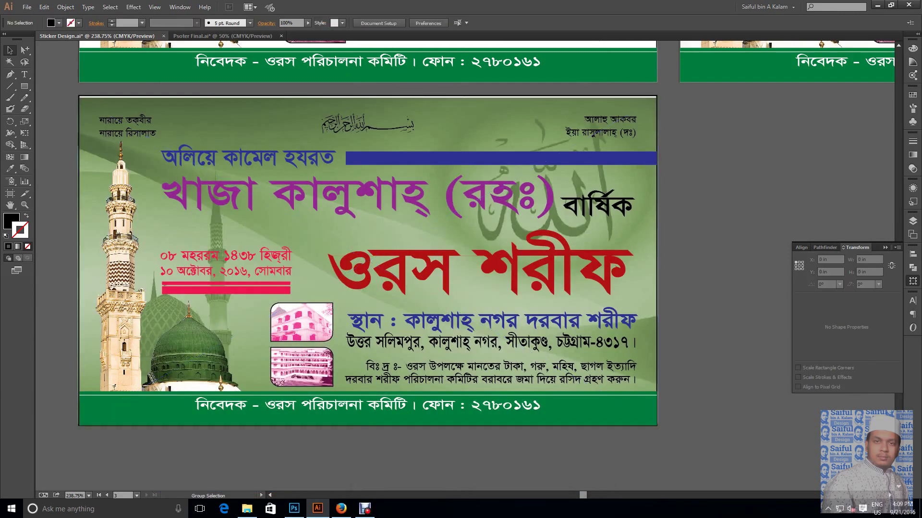
key(v)
Delete the blue bar and minaret photo; shrink the purple title to about 3.67 in
click(501, 158)
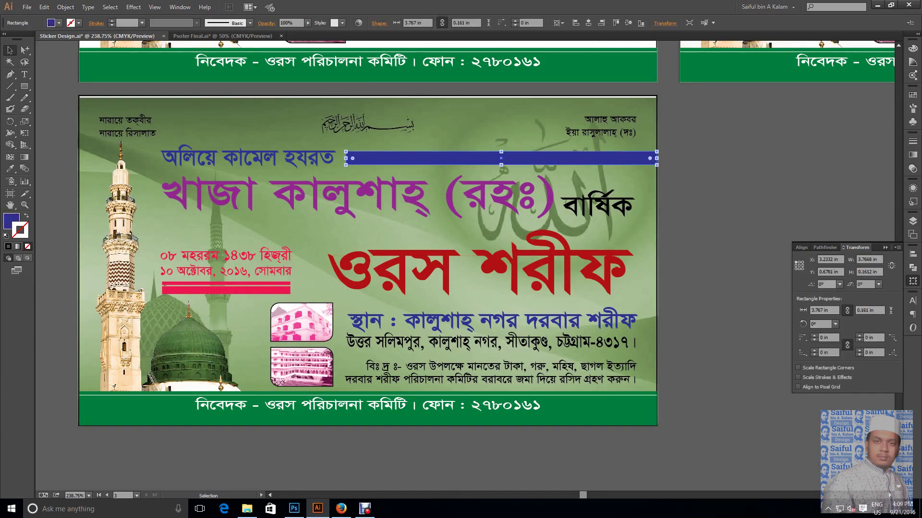
key(Delete)
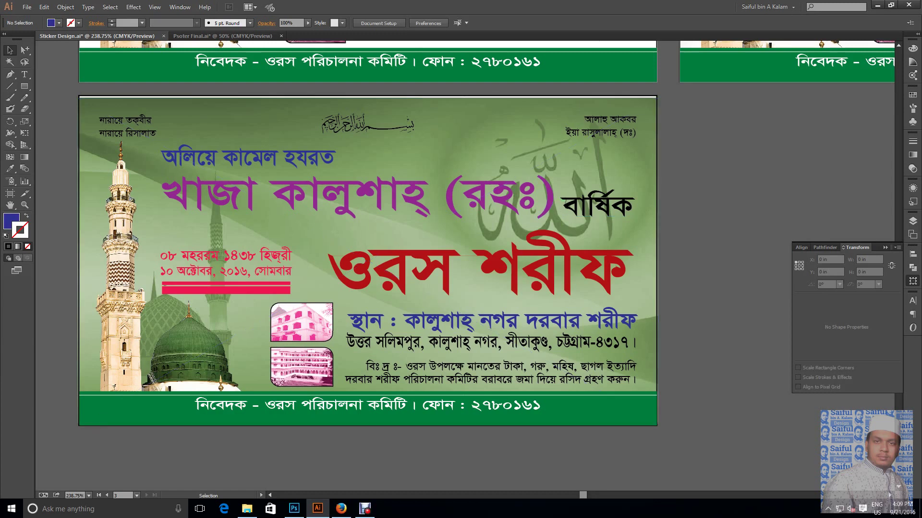
click(537, 197)
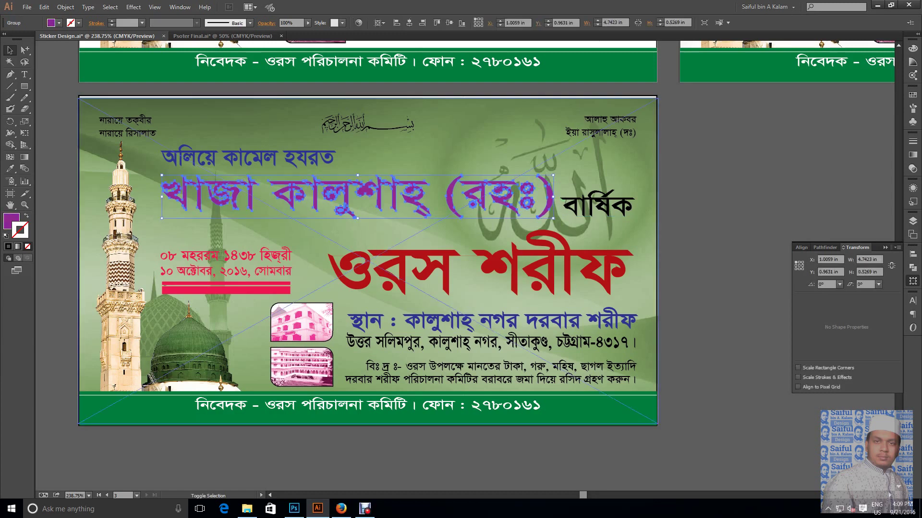
drag(553, 177, 475, 184)
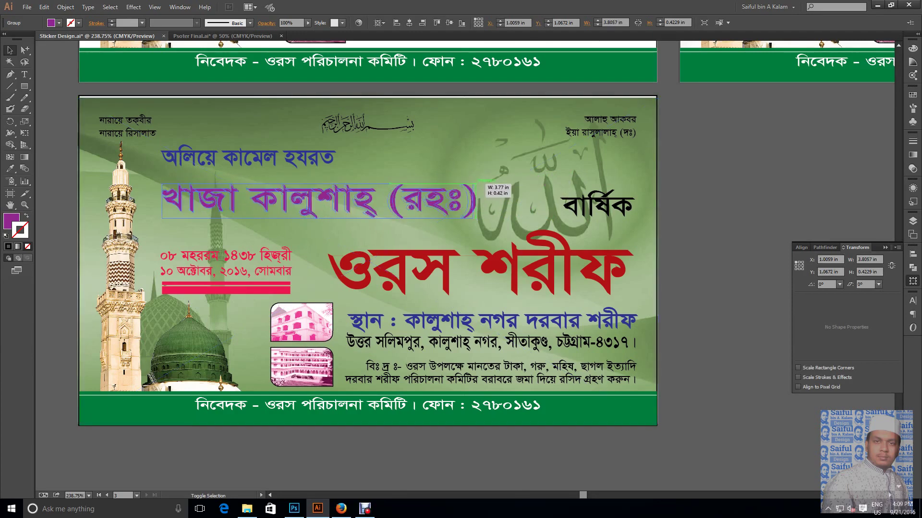
drag(475, 184, 464, 185)
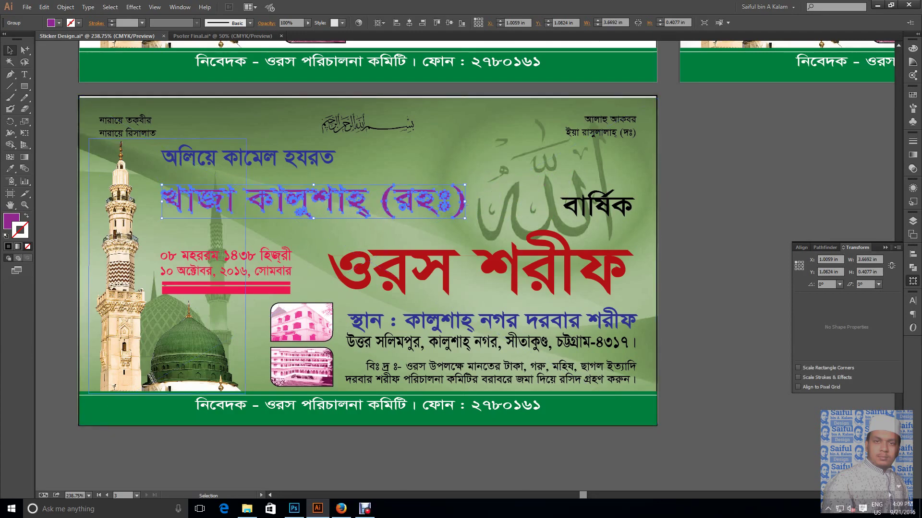
click(120, 231)
key(Delete)
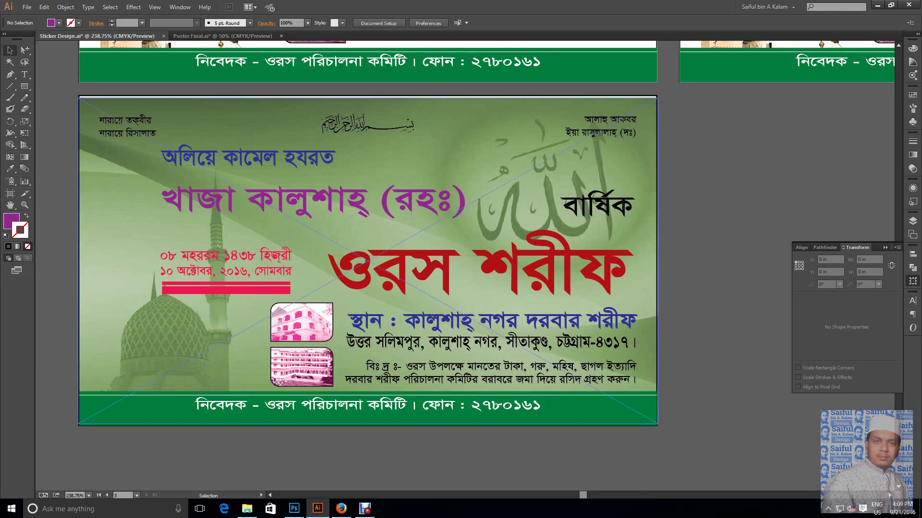
Move বার্ষিক just above ওরস শরীফ and nudge both headings down
click(598, 206)
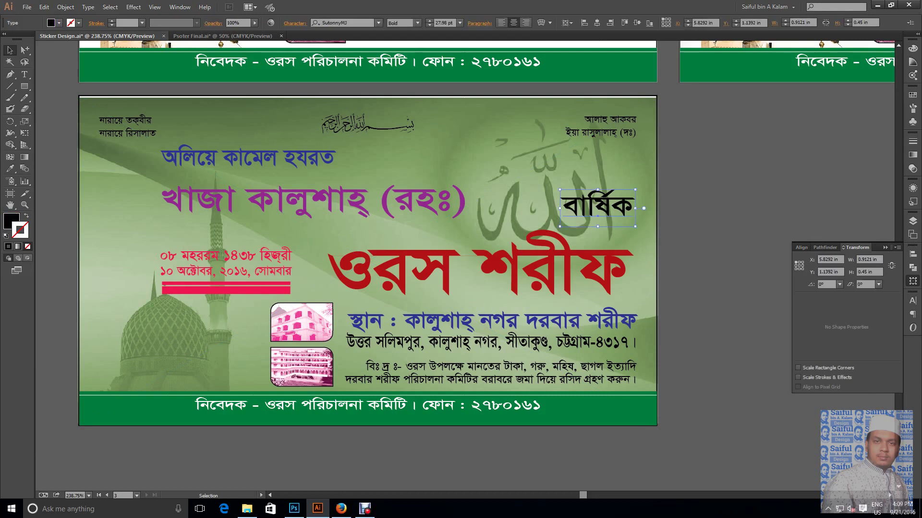
drag(598, 206, 367, 237)
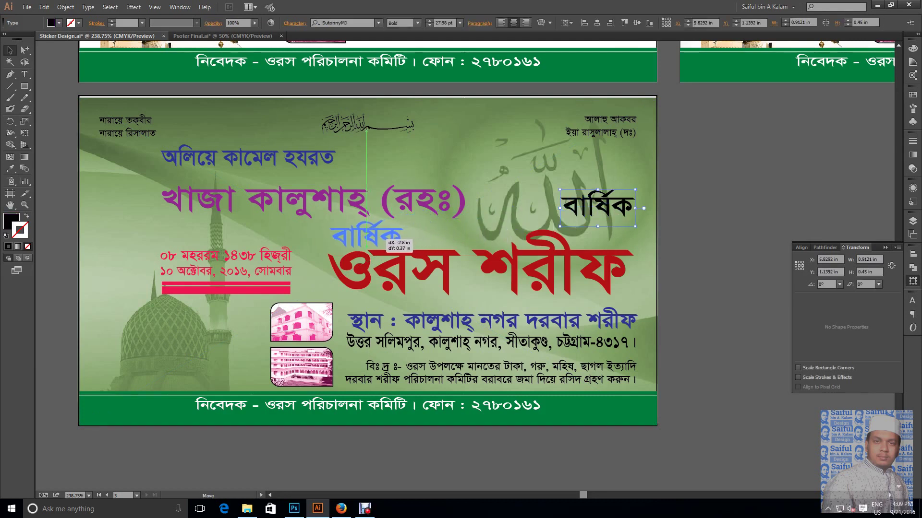
drag(367, 237, 363, 238)
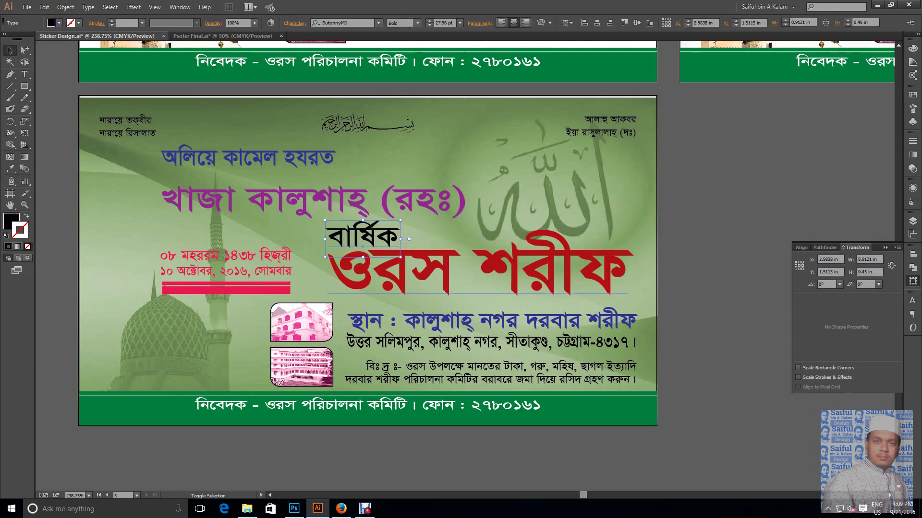
shift+click(365, 274)
key(Down)
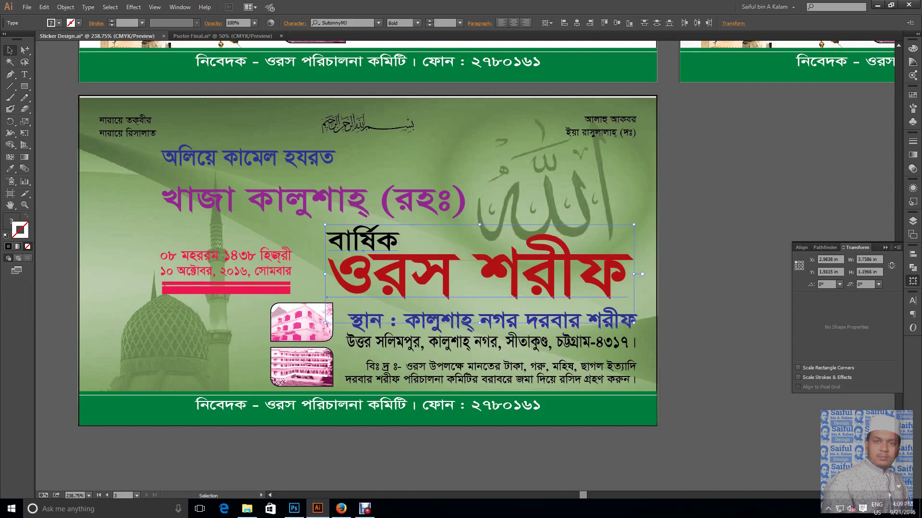
key(Down)
key(Down)
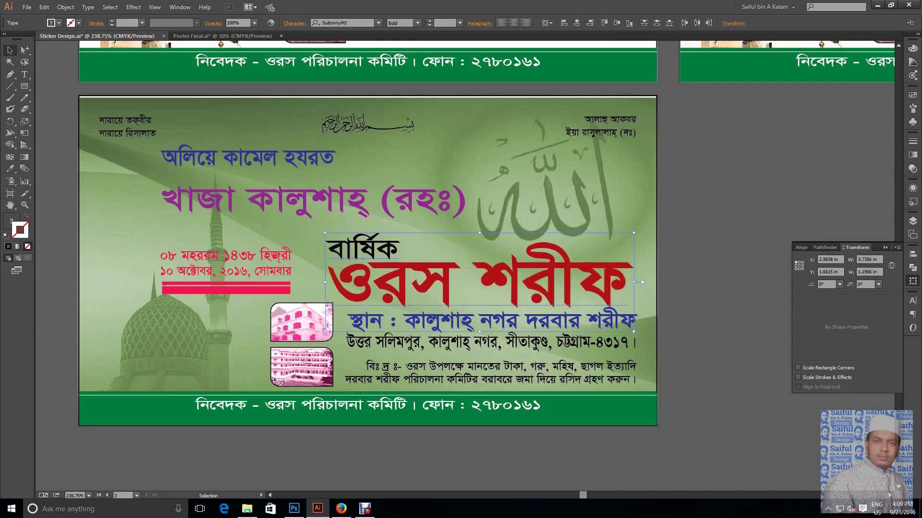
shift+click(365, 277)
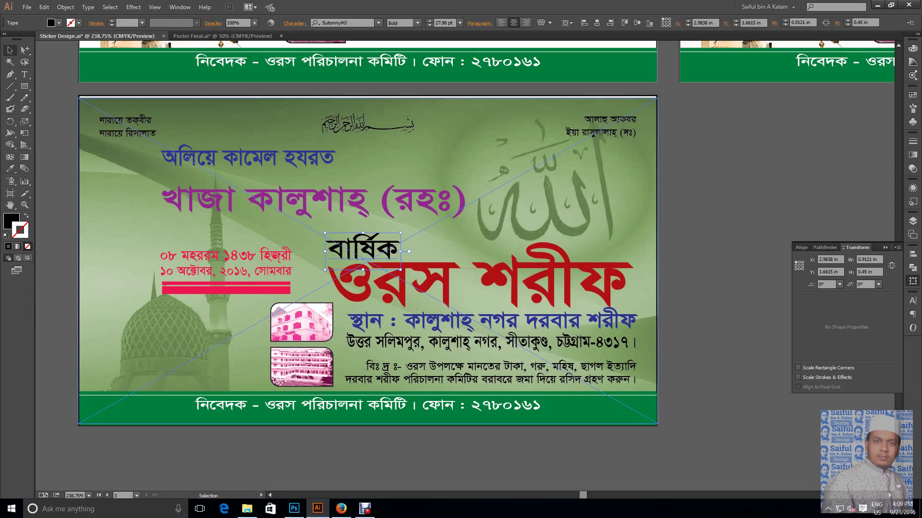
key(ctrl+shift+a)
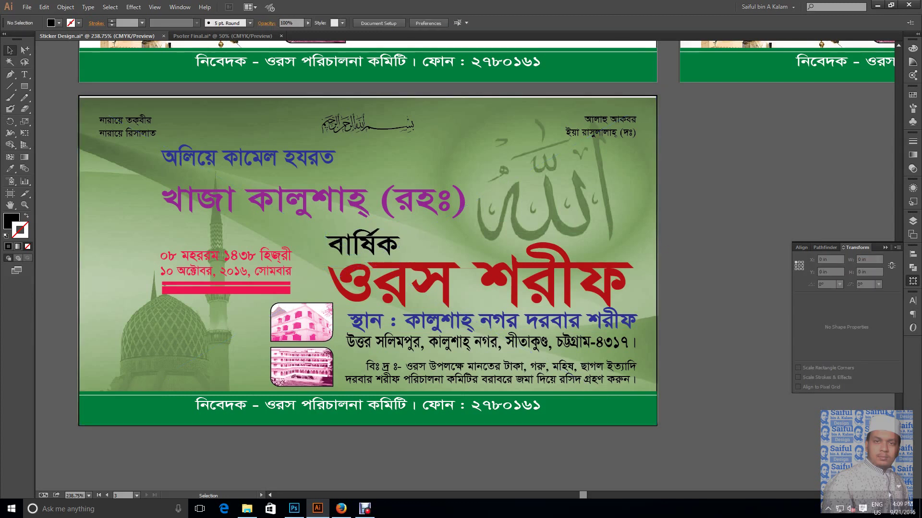
Move the অলিয়ে কামেল হযরত line slightly lower
click(296, 194)
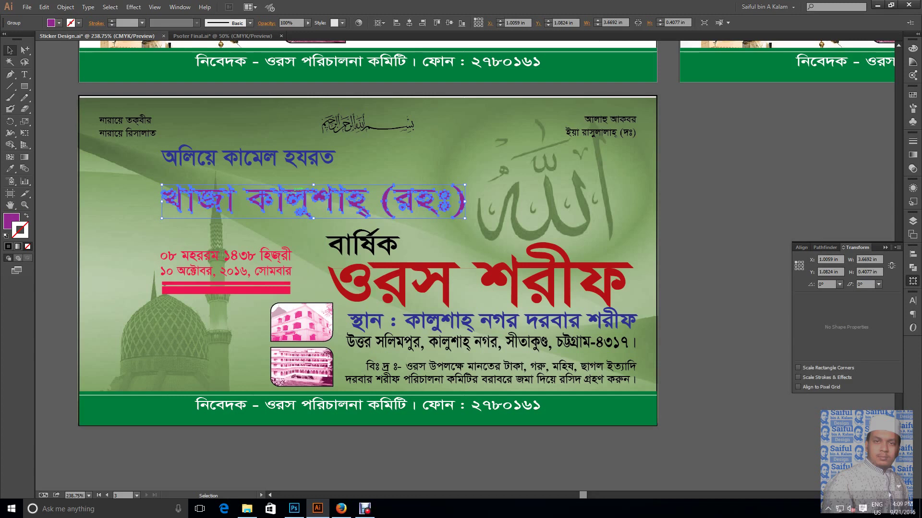
click(240, 158)
drag(240, 159, 240, 169)
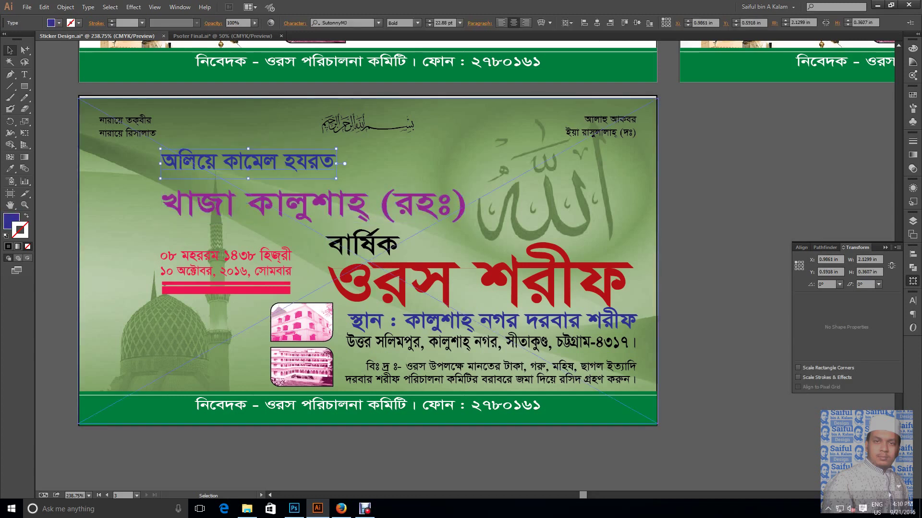
key(ctrl+shift+a)
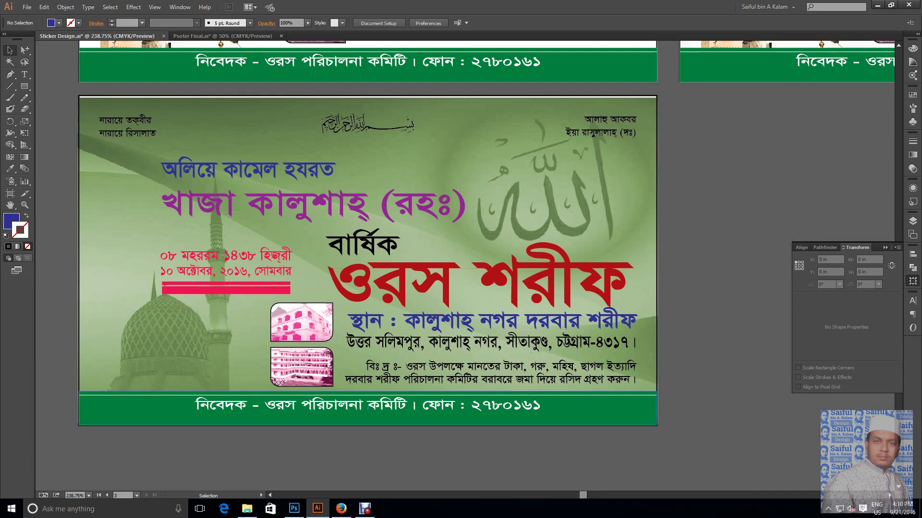
Trial-move the building photos and date block toward the lower-left, undoing both moves
click(302, 367)
shift+click(307, 322)
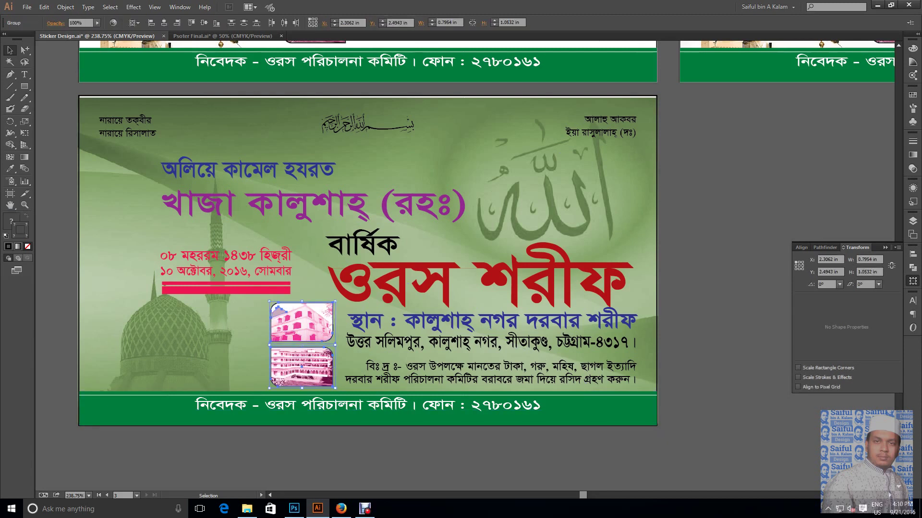
mouse_move(315, 317)
mouse_down()
mouse_move(139, 206)
mouse_move(136, 323)
mouse_up()
key(ctrl+z)
key(ctrl+shift+a)
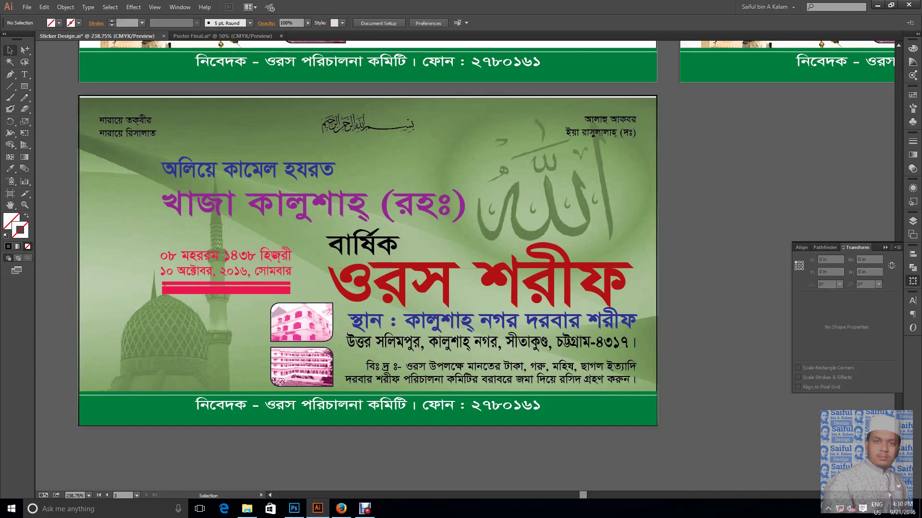
mouse_move(233, 304)
mouse_down()
mouse_move(164, 375)
mouse_move(170, 383)
mouse_up()
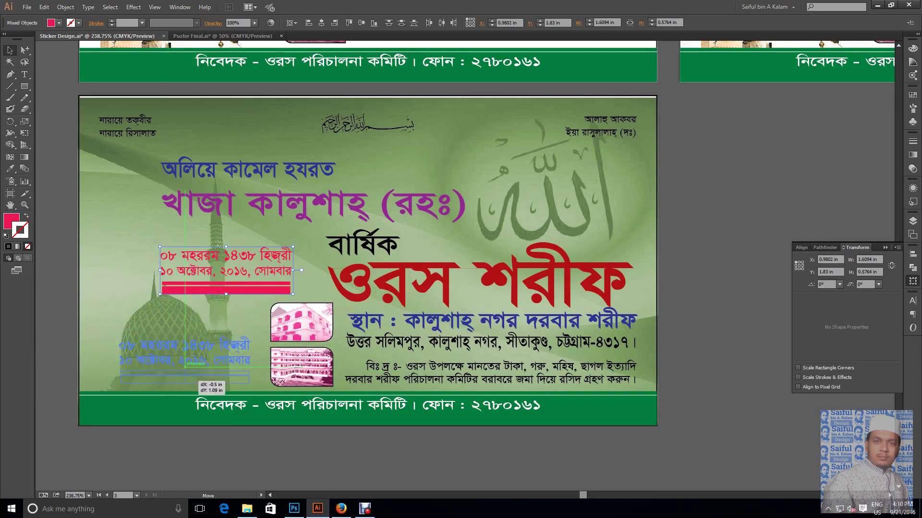
drag(170, 382, 186, 376)
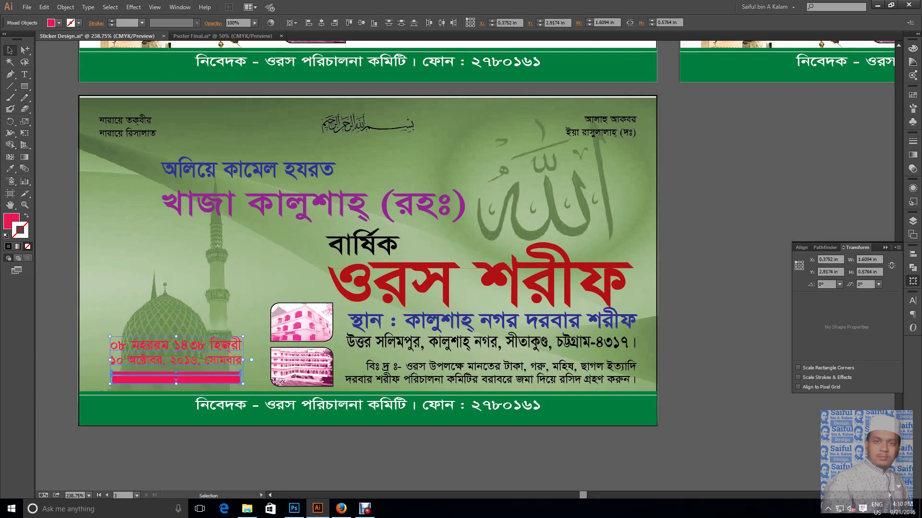
key(ctrl+shift+a)
key(ctrl+z)
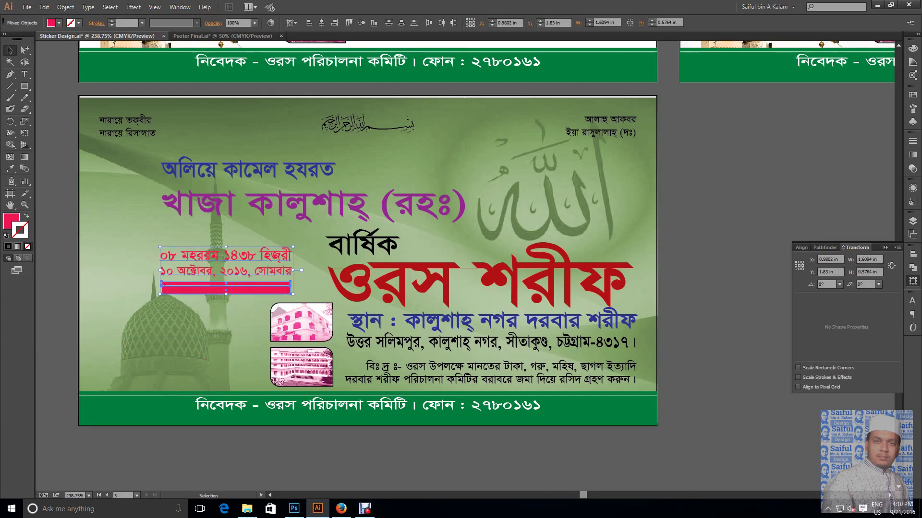
key(ctrl+shift+a)
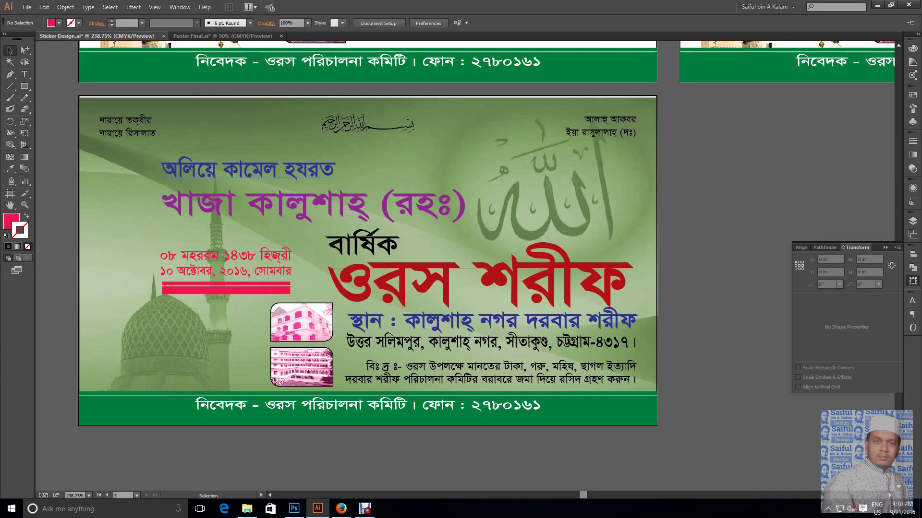
click(317, 201)
Try white and light grey fills on the খাজা কালুশাহ্ (রহঃ) heading, ending on white
click(12, 221)
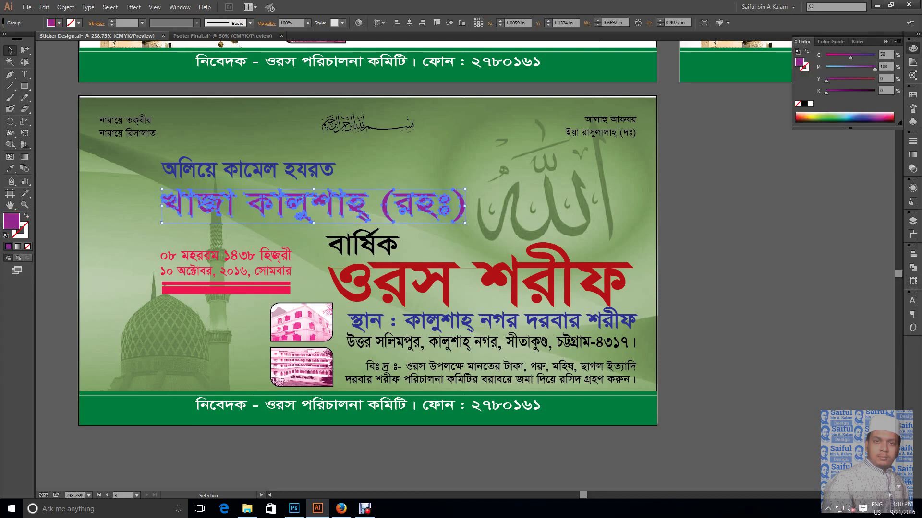
click(811, 104)
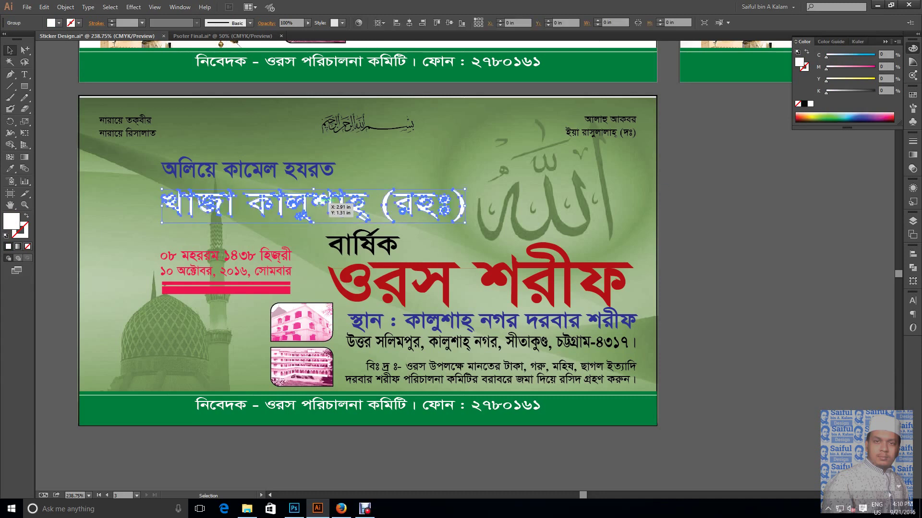
drag(826, 93, 835, 92)
key(ctrl+shift+a)
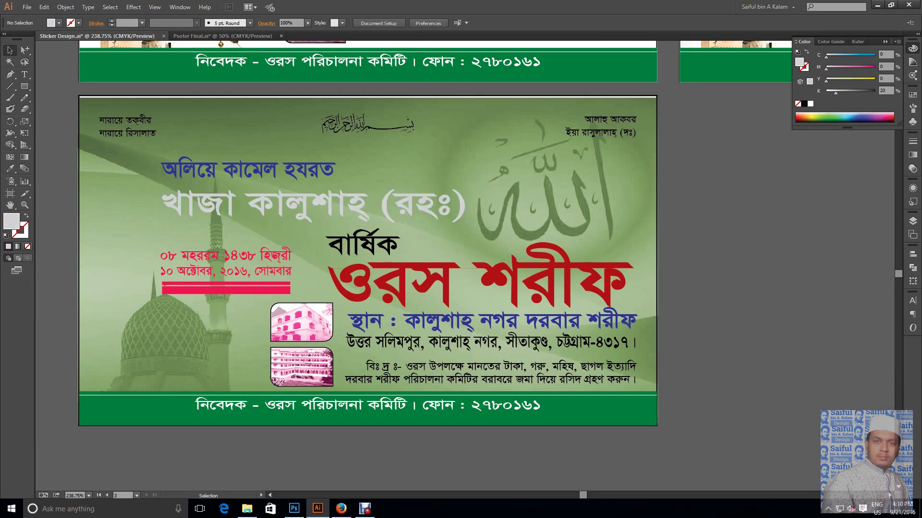
click(319, 204)
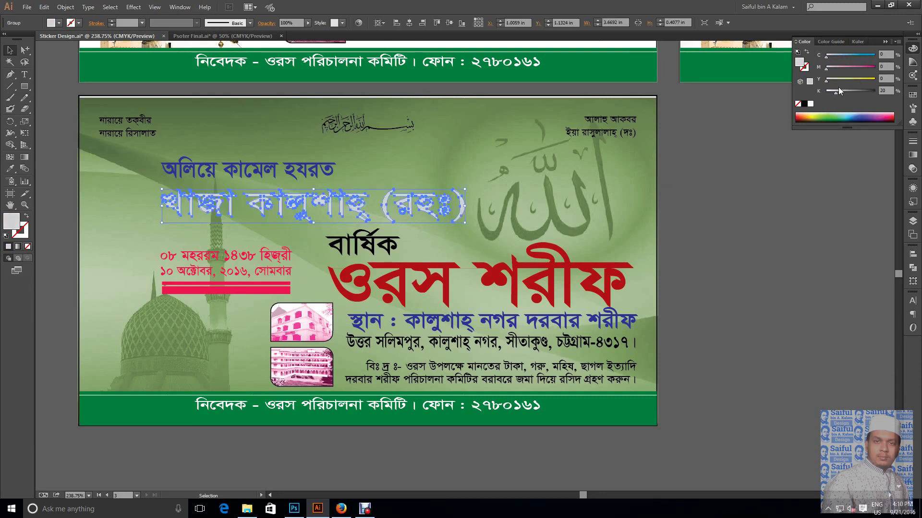
drag(836, 91, 765, 91)
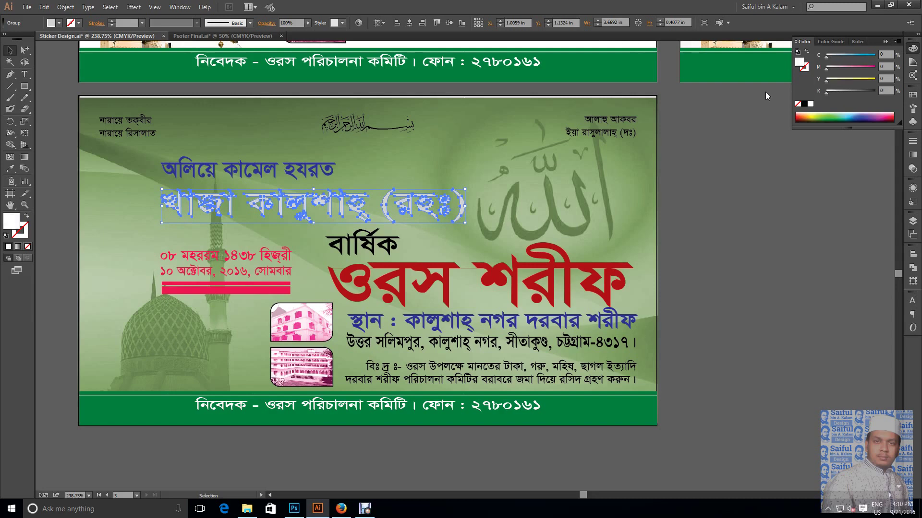
Set the heading's fill to orange C0 M50 Y100 K0
click(841, 67)
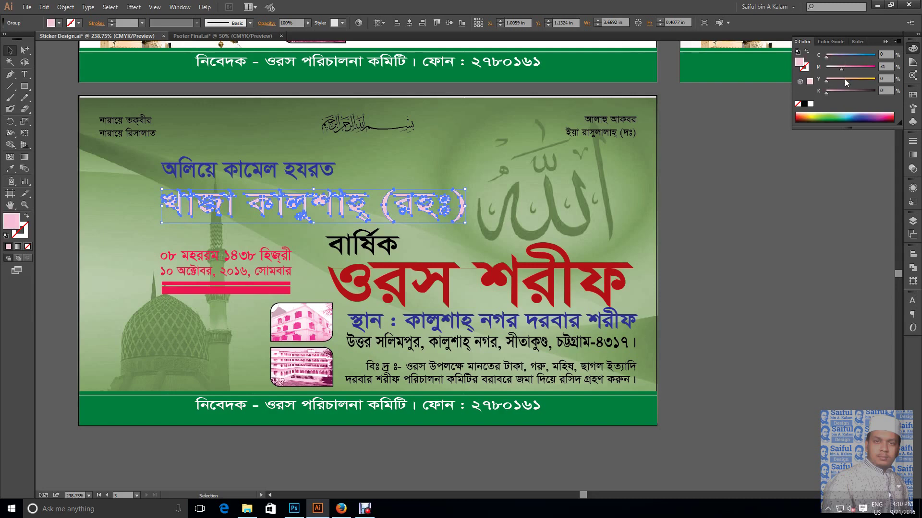
mouse_move(845, 79)
mouse_down()
mouse_move(876, 79)
mouse_move(816, 69)
mouse_up()
click(836, 67)
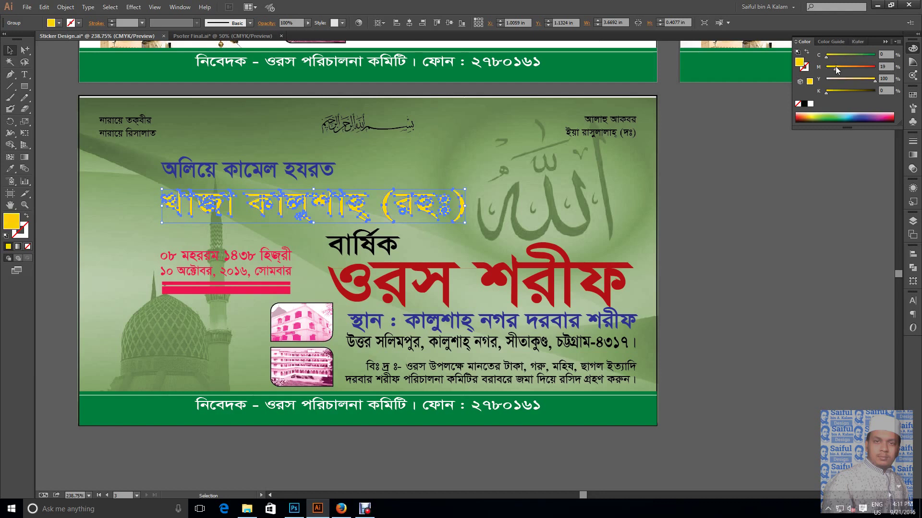
click(885, 67)
text(0)
key(Return)
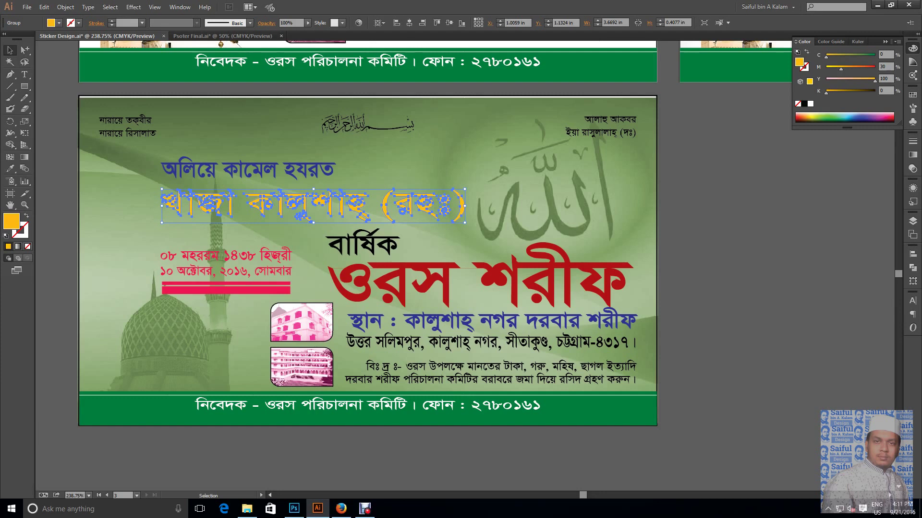
click(884, 67)
text(50)
key(Return)
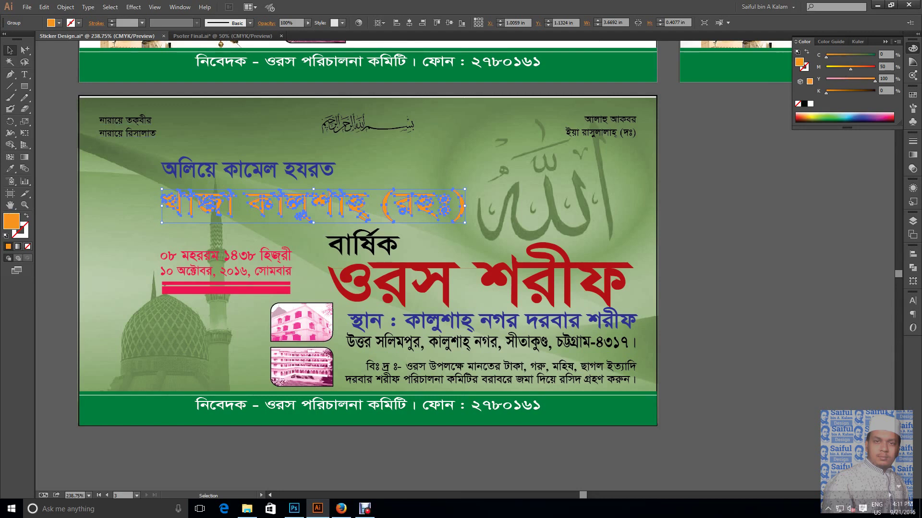
Give the খাজা কালুশাহ্ (রহঃ) heading a black stroke with 1.3 pt weight
key(x)
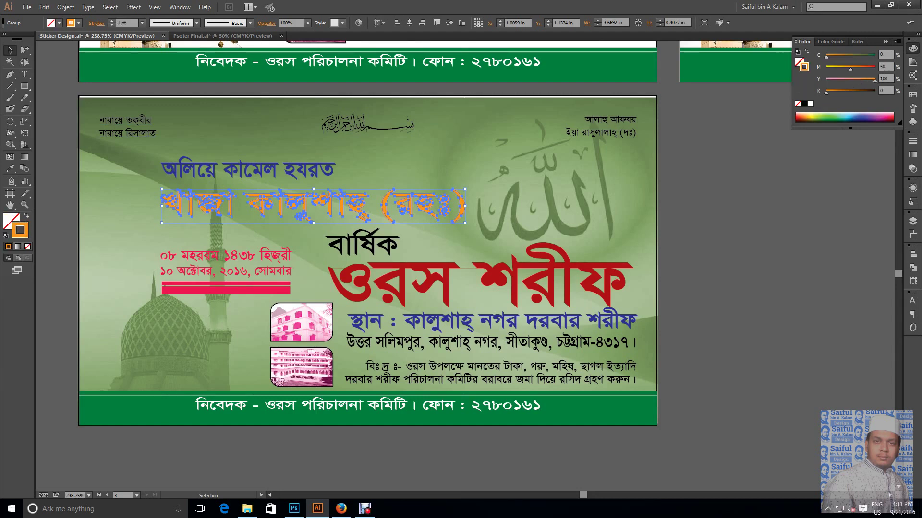
click(804, 104)
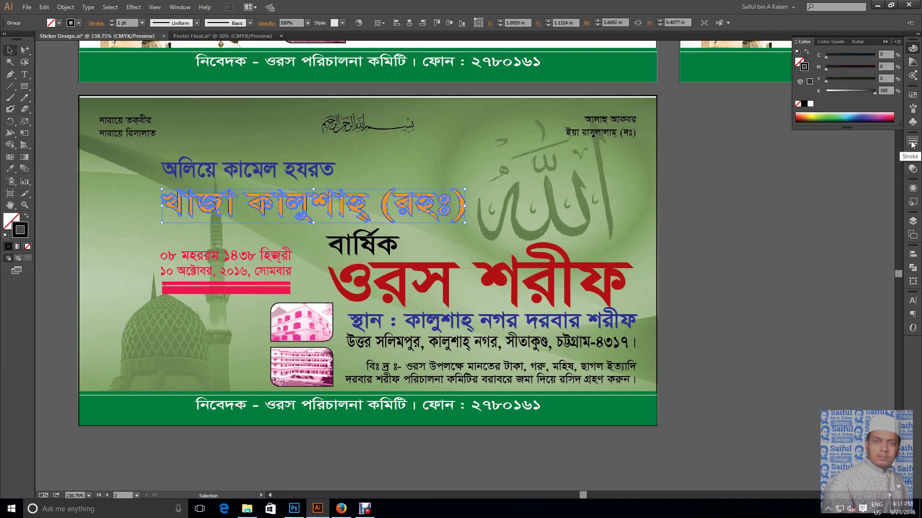
click(911, 142)
click(827, 144)
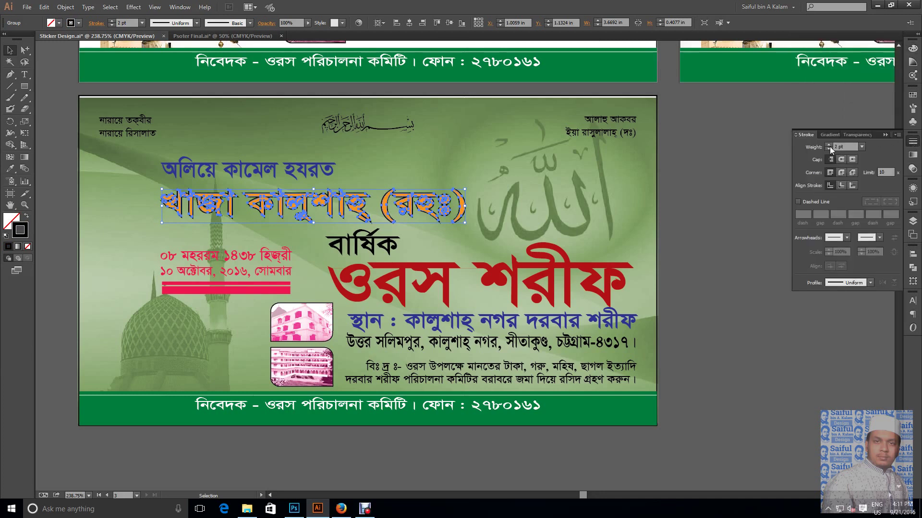
click(844, 146)
text(1.3)
key(Return)
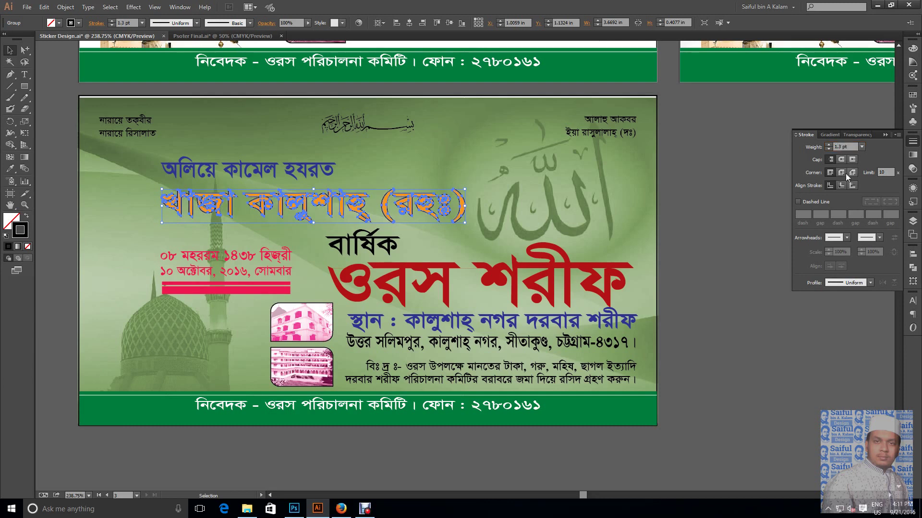
Deepen the heading's orange fill by raising magenta to 75
key(ctrl+shift+a)
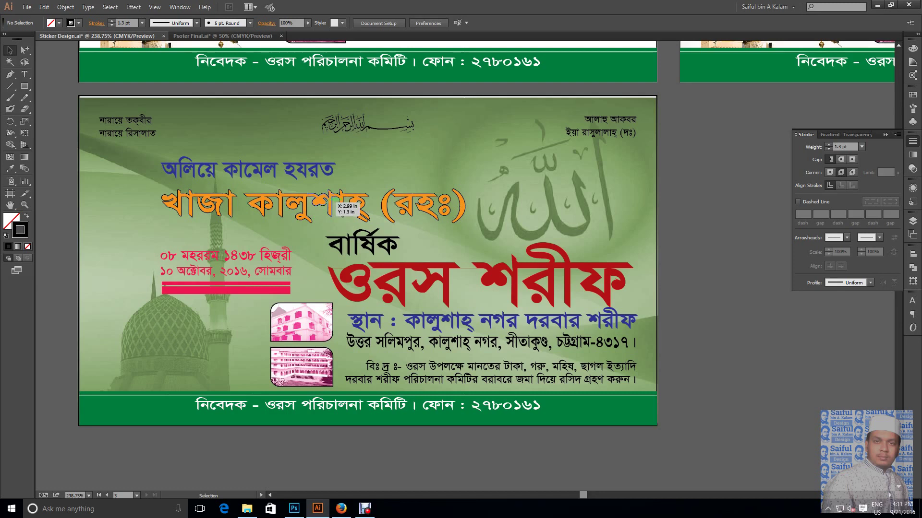
click(340, 204)
click(913, 48)
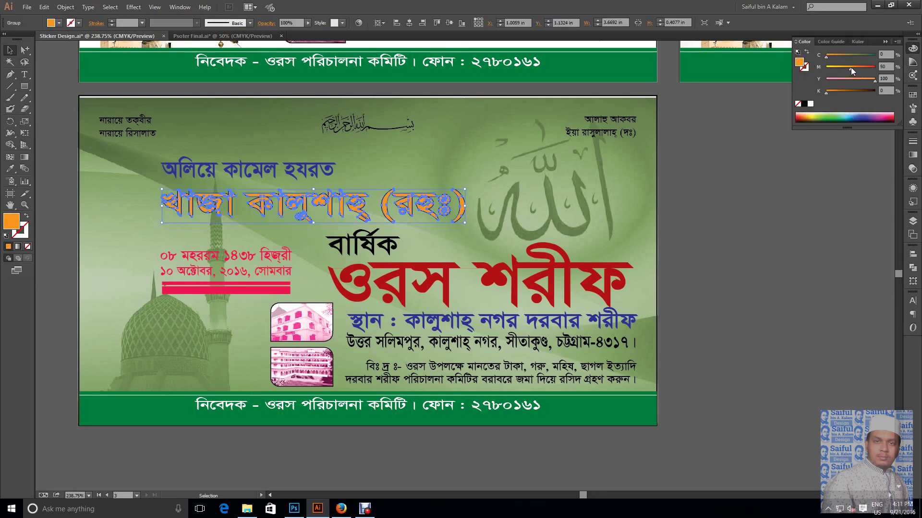
drag(850, 69, 854, 69)
click(885, 67)
key(Return)
key(ctrl+shift+a)
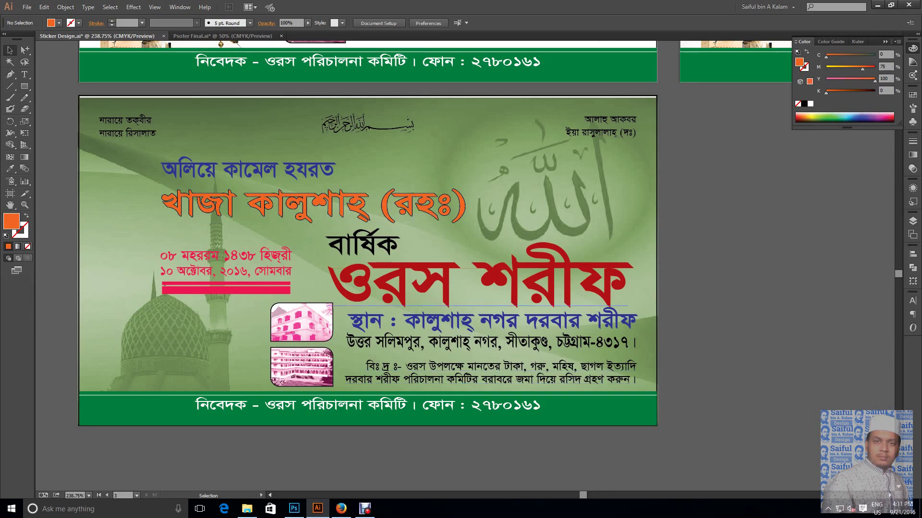
click(480, 288)
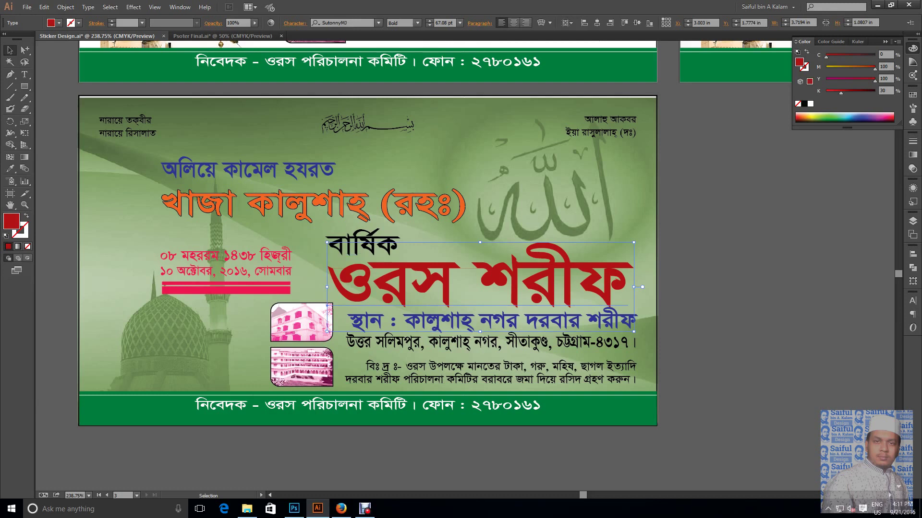
Stretch the thin pink bar up over the two date lines and widen it evenly
key(ctrl+shift+a)
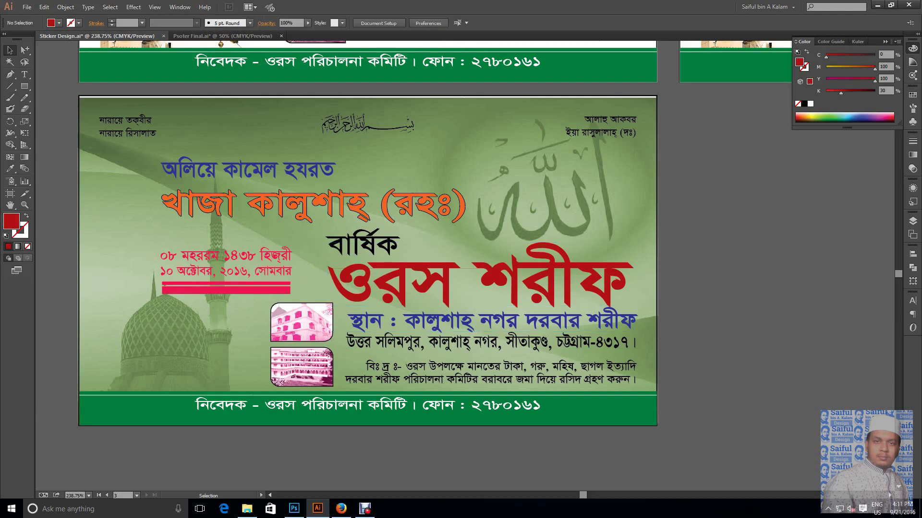
click(243, 274)
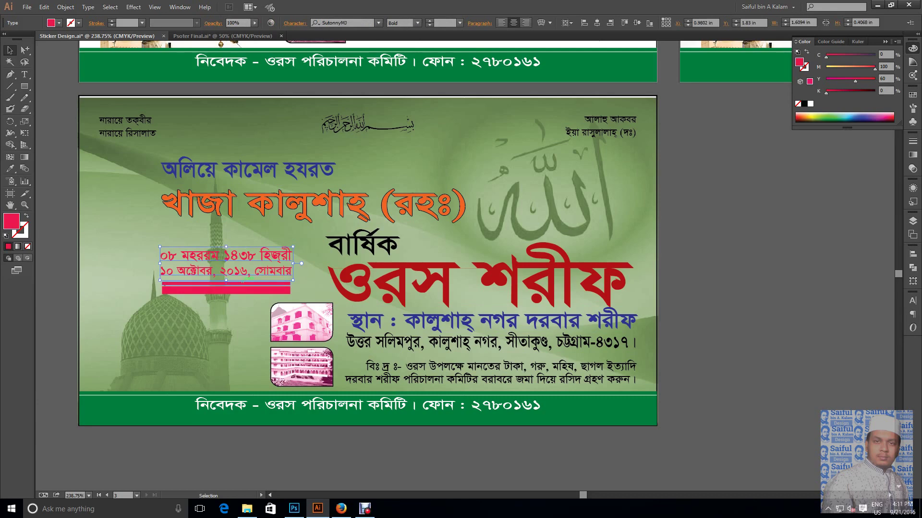
key(ctrl+shift+a)
key(z)
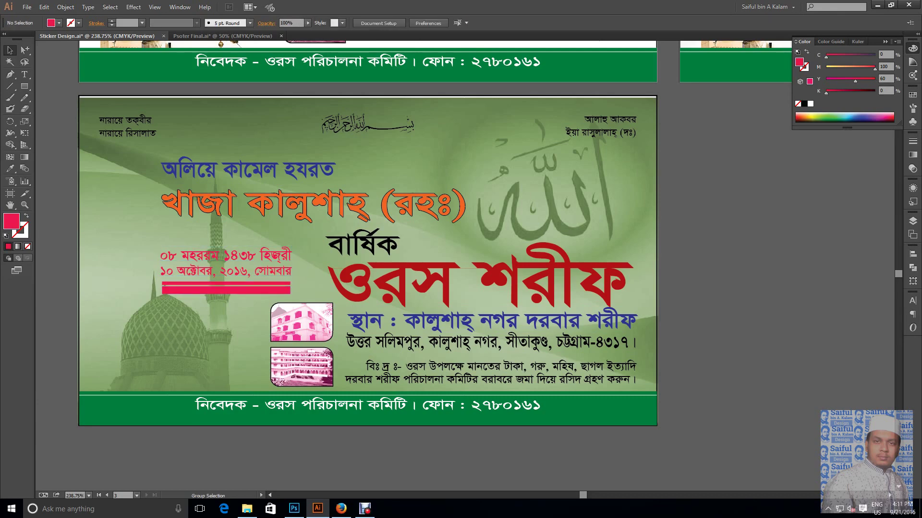
click(166, 305)
key(v)
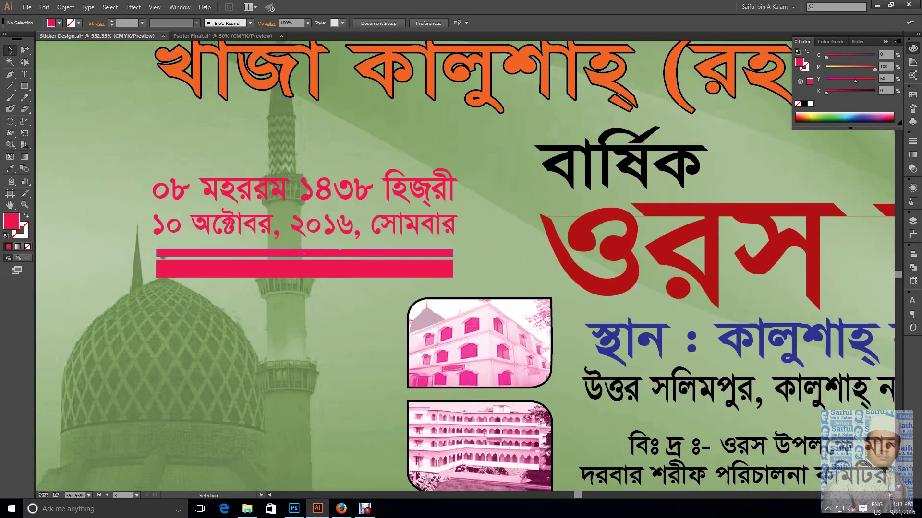
click(163, 256)
drag(304, 250, 306, 162)
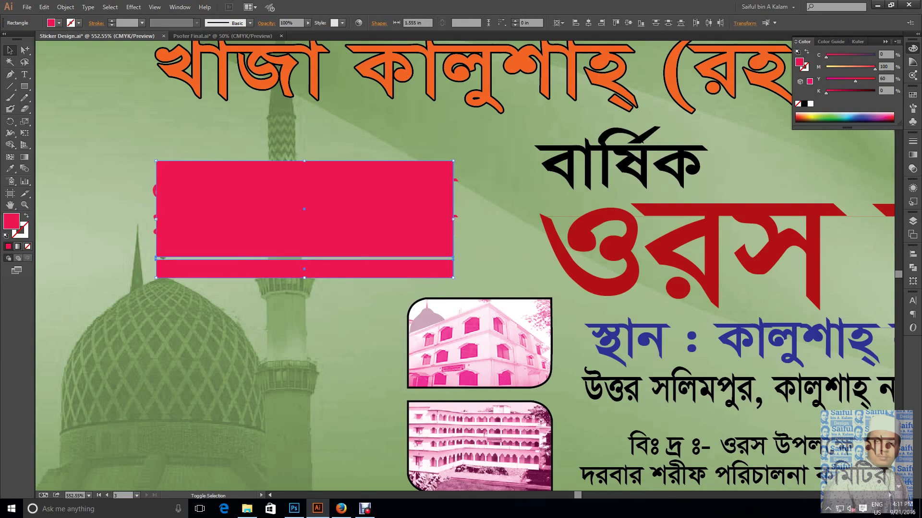
drag(453, 218, 461, 219)
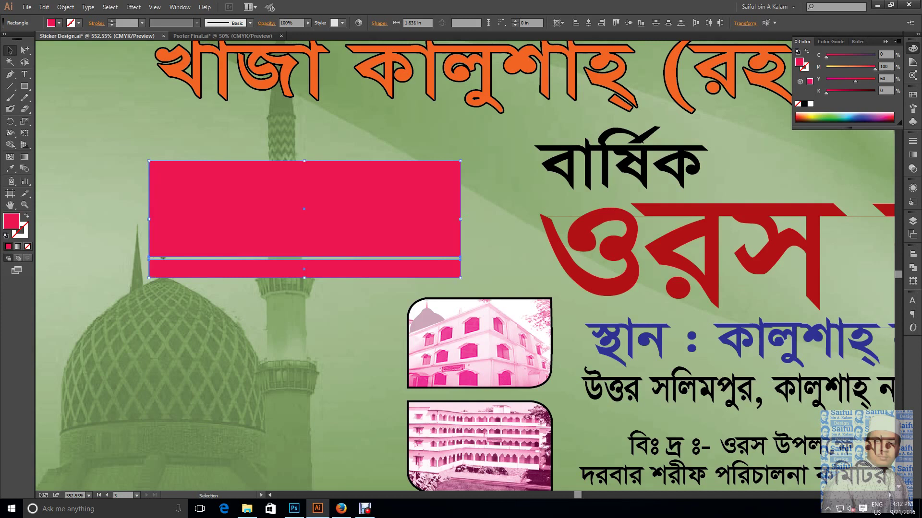
Place the enlarged pink box behind the date text and reselect it
key(a)
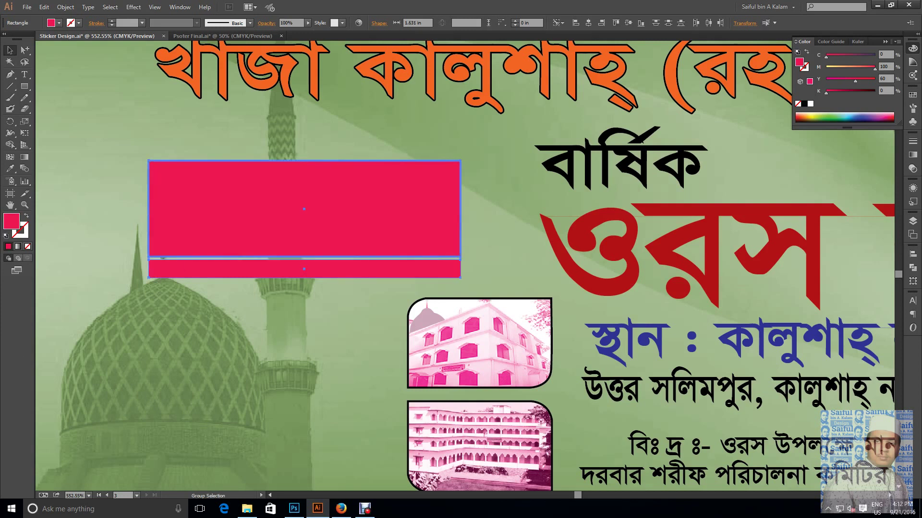
key(ctrl+f)
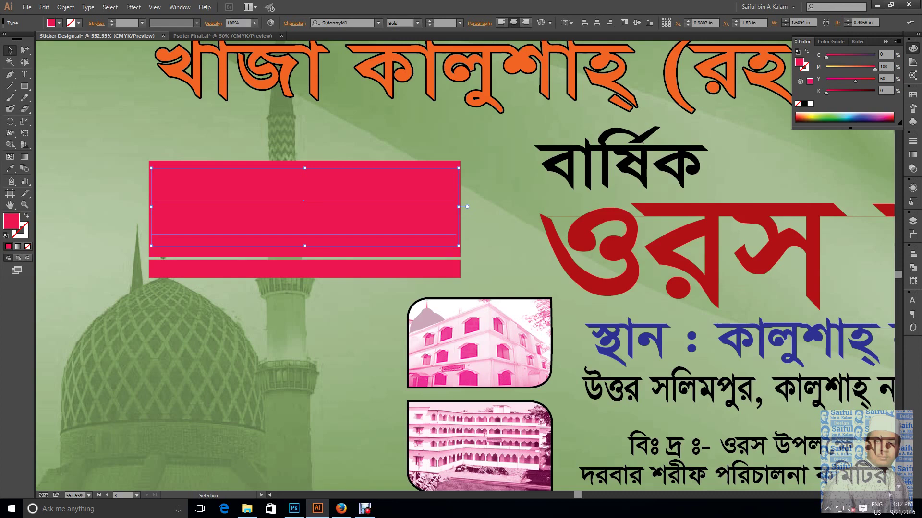
key(ctrl+minus)
key(ctrl+minus)
key(ctrl+minus)
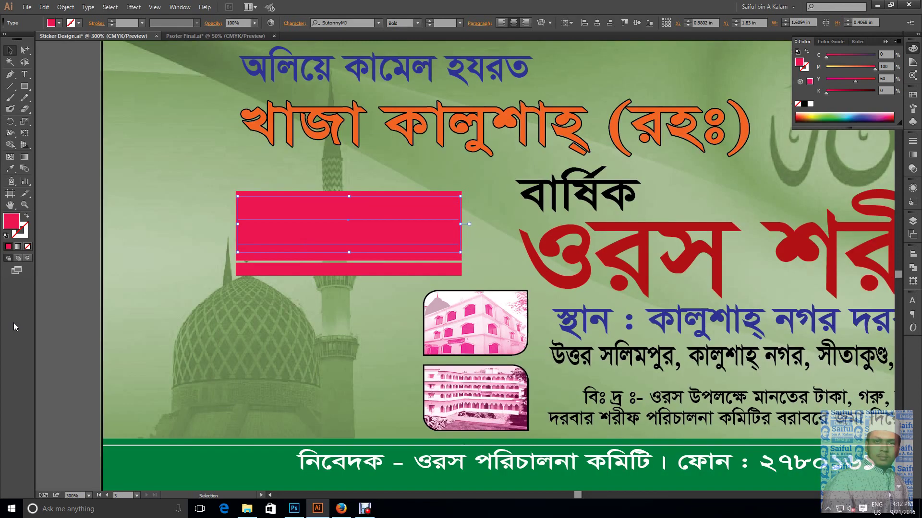
key(ctrl+shift+a)
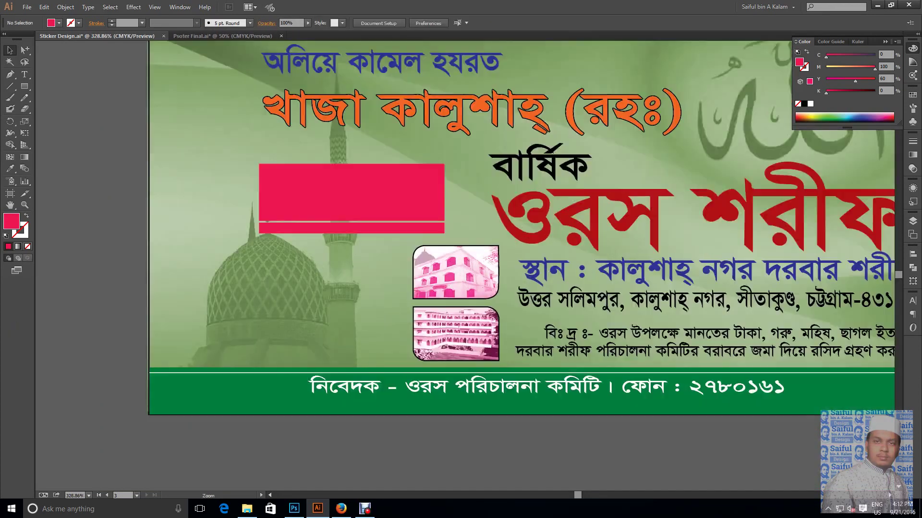
scroll(491, 328, up, 2)
key(v)
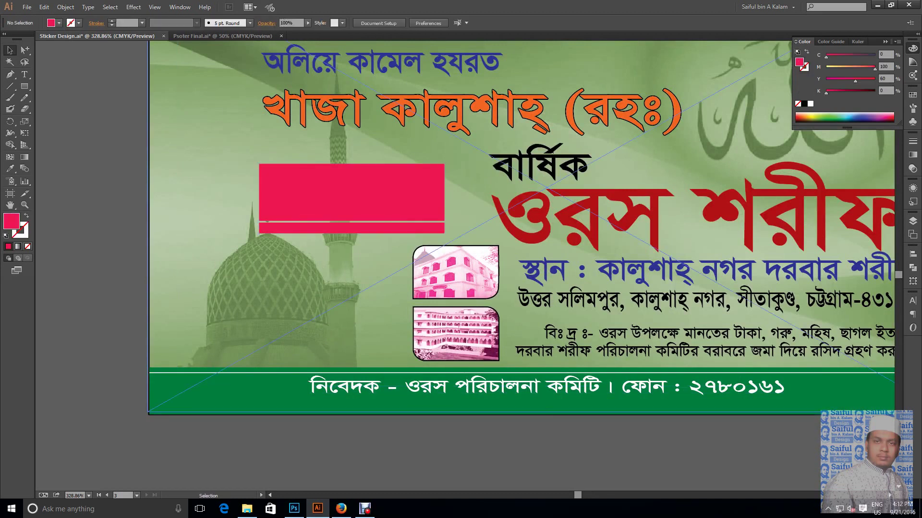
click(266, 218)
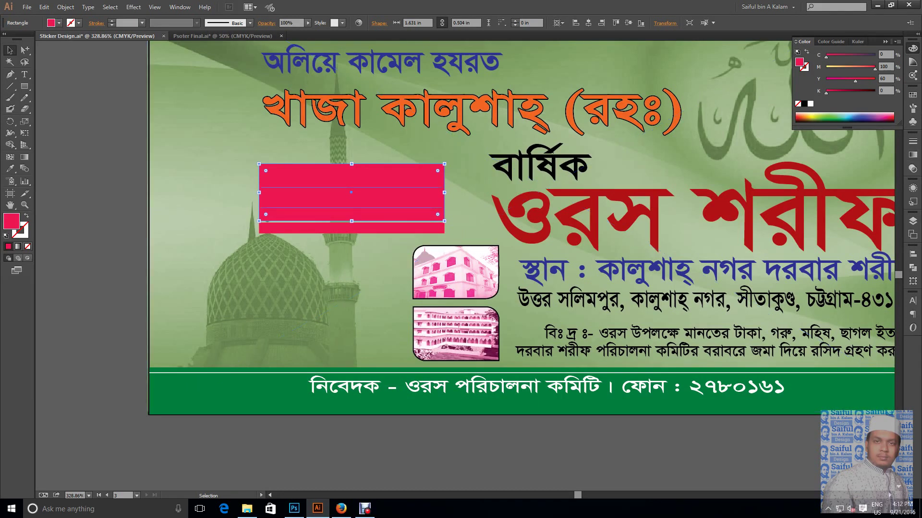
Set the pink date box's opacity to 69% in the Transparency panel
click(912, 156)
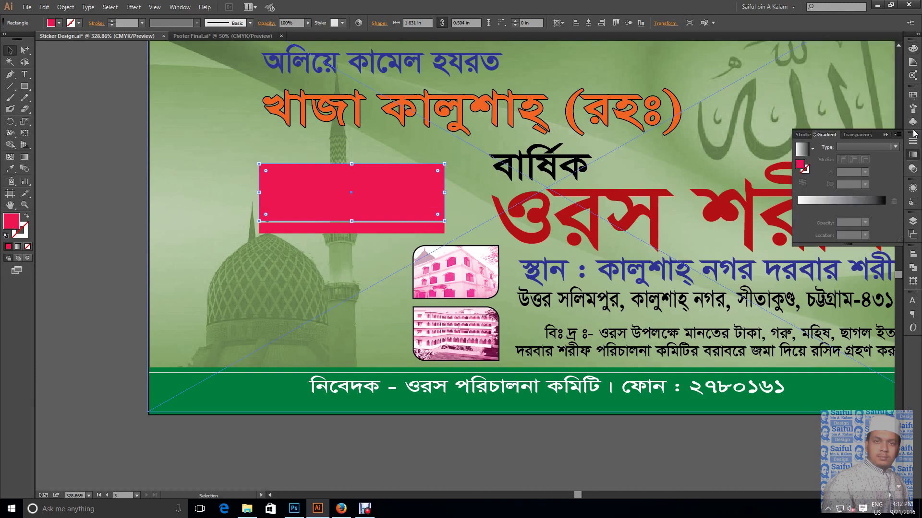
click(913, 169)
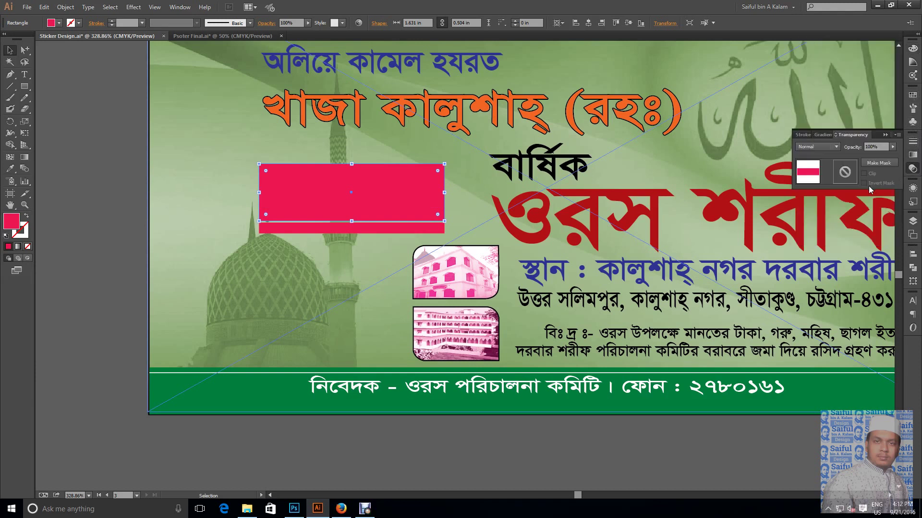
click(892, 146)
drag(895, 155, 874, 156)
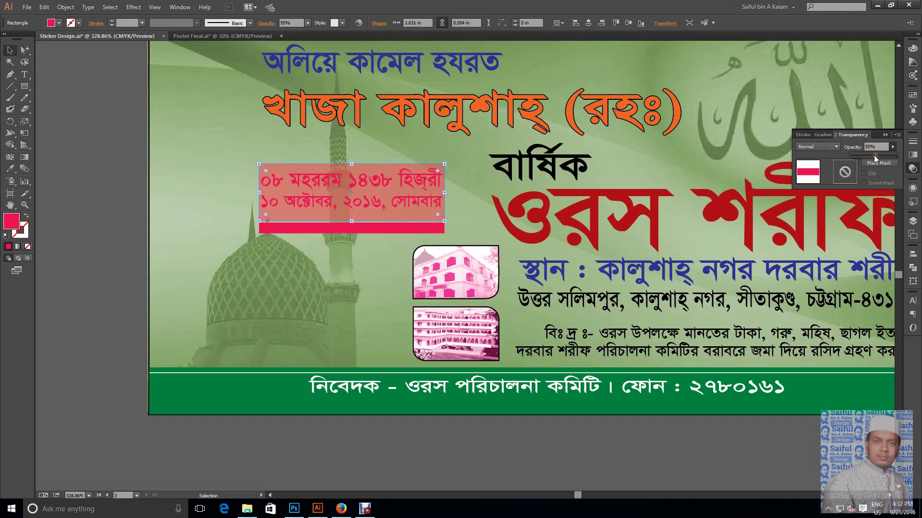
drag(875, 156, 881, 156)
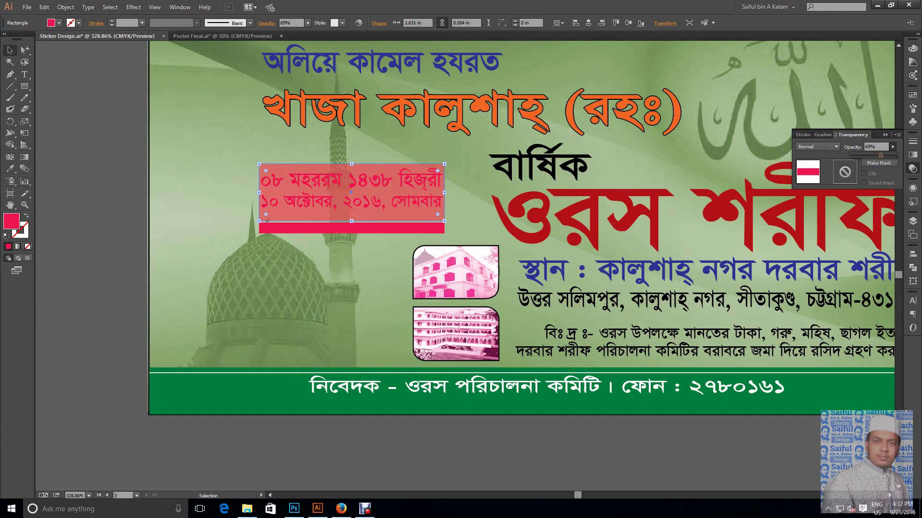
key(Return)
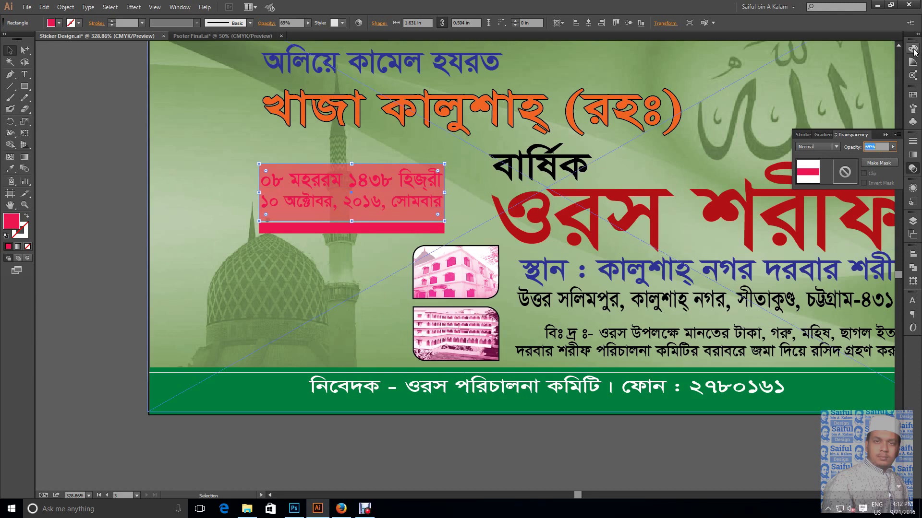
Make the two-line date text white
key(F6)
key(ctrl+shift+a)
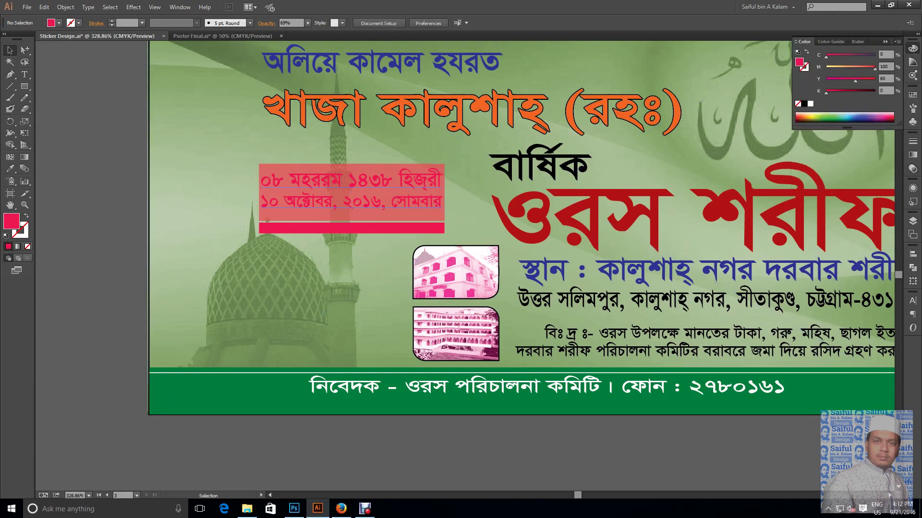
click(350, 191)
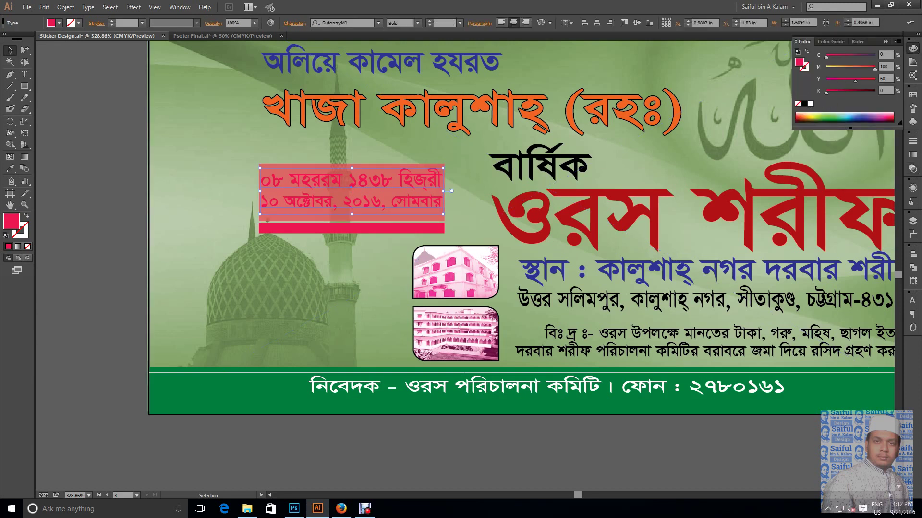
click(810, 103)
key(ctrl+shift+a)
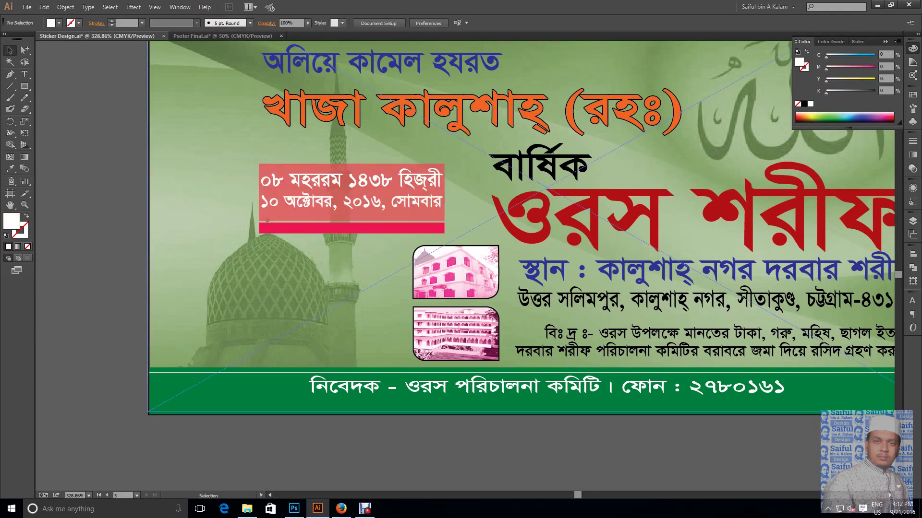
Widen the pink date box slightly to 1.705 in
alt+click(268, 219)
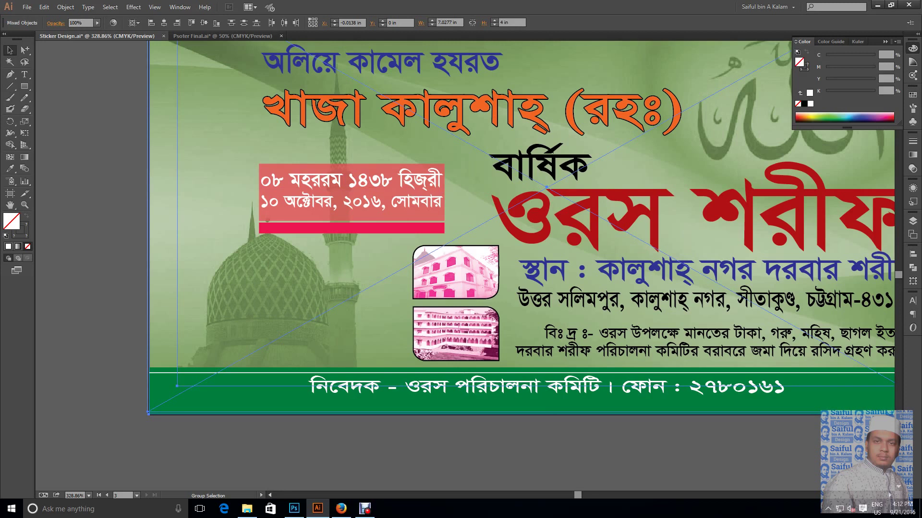
key(ctrl+shift+a)
click(267, 220)
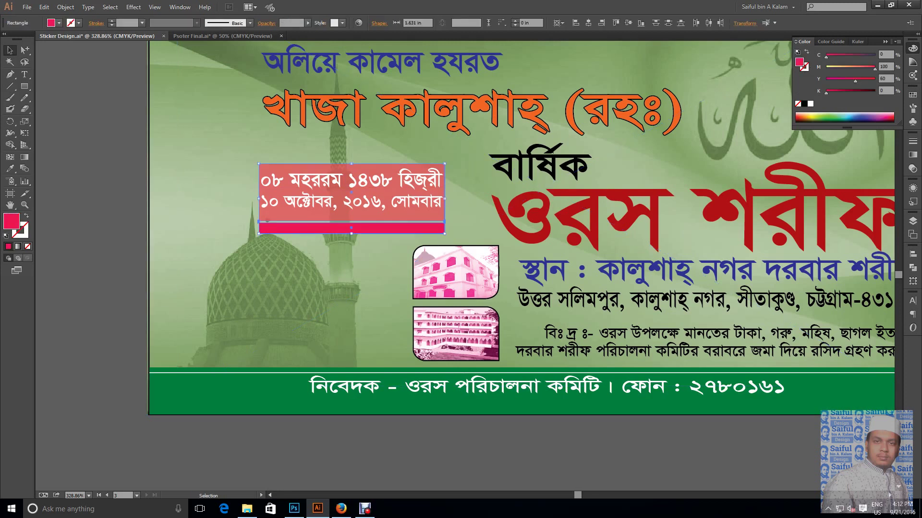
drag(444, 199, 448, 199)
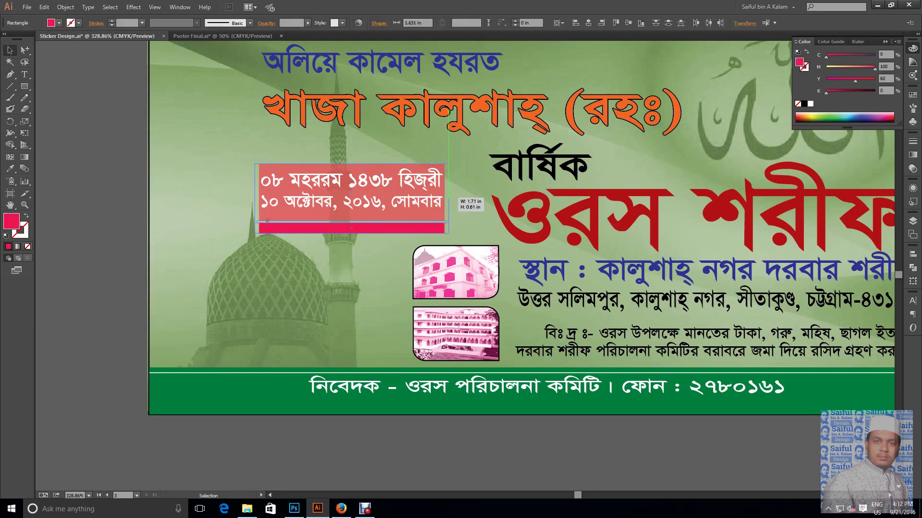
Set the thin magenta bar beneath the box to 92% opacity
click(305, 230)
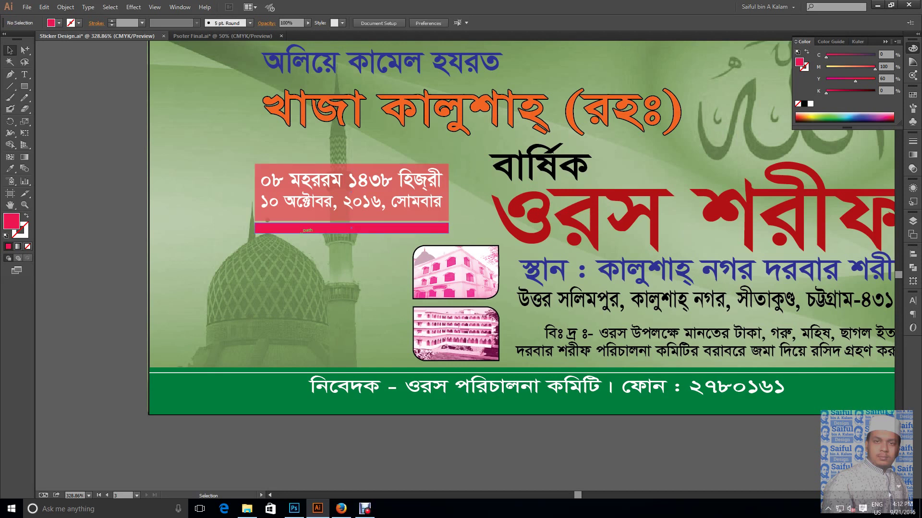
click(913, 169)
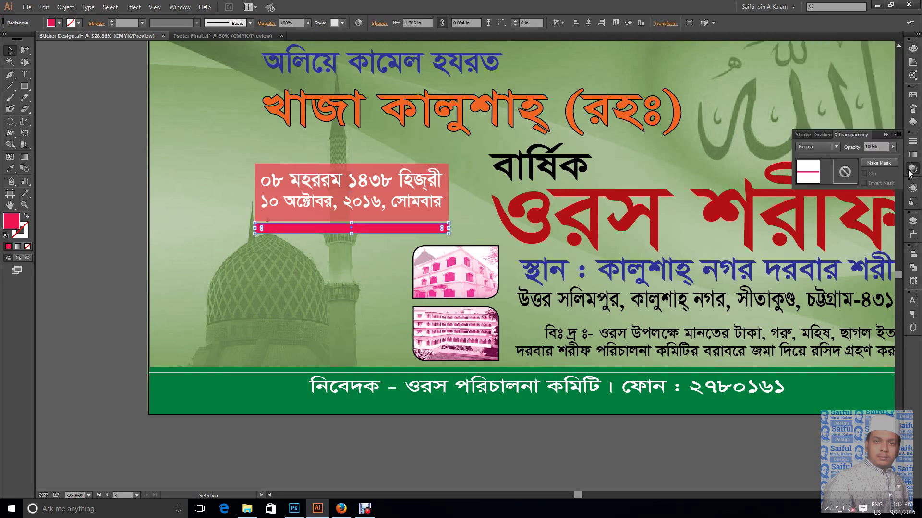
click(886, 150)
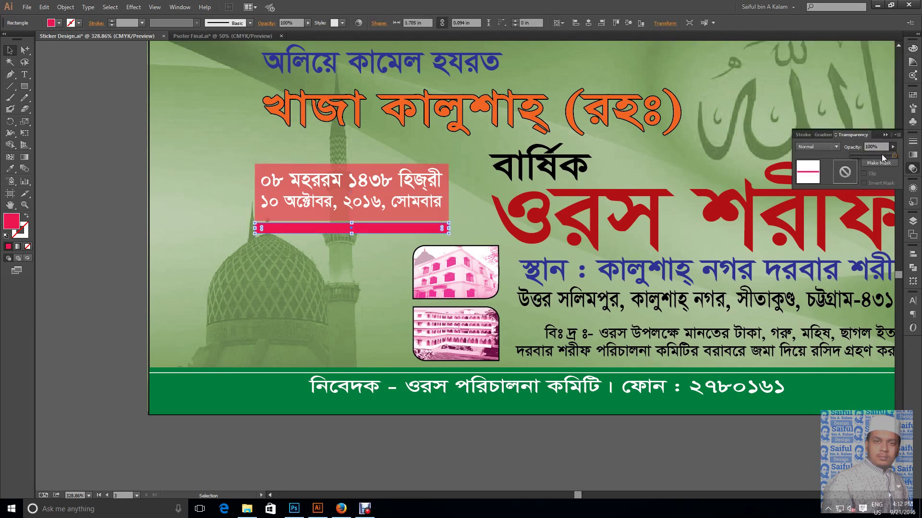
click(882, 155)
drag(885, 154, 892, 156)
key(Return)
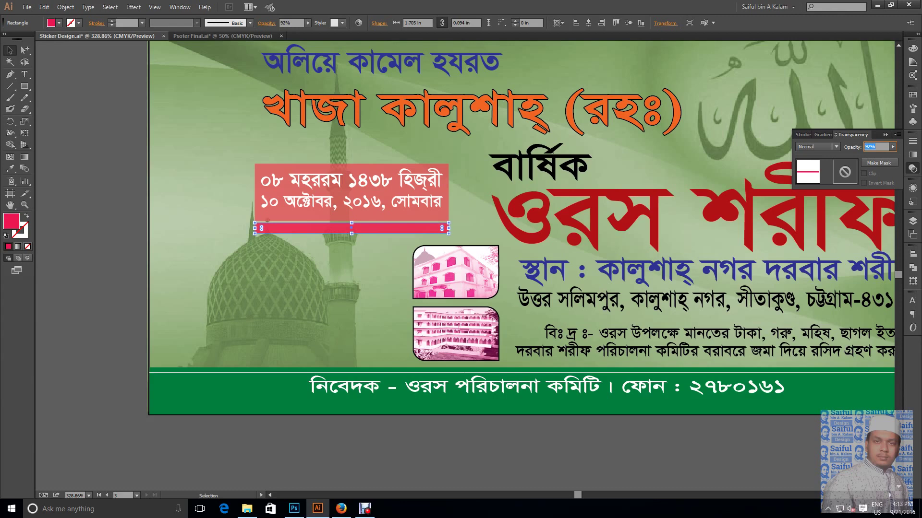
key(ctrl+shift+a)
key(ctrl+0)
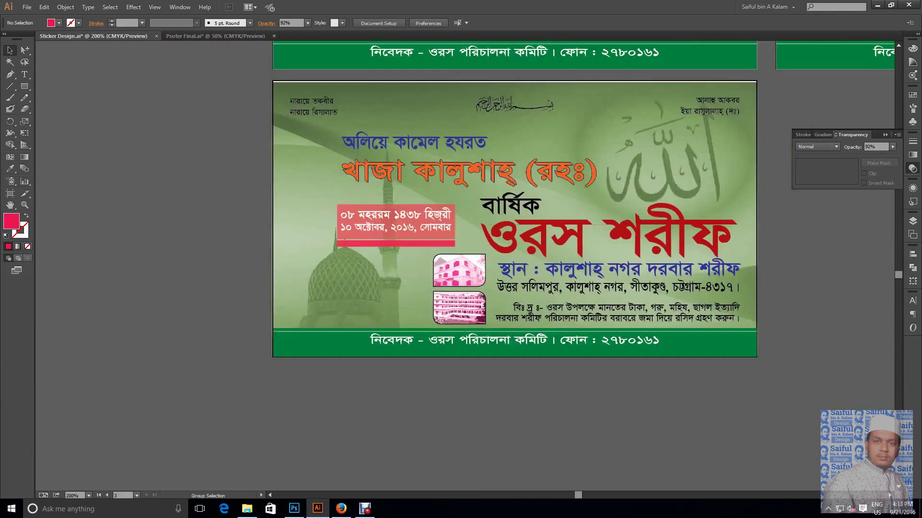
key(ctrl+minus)
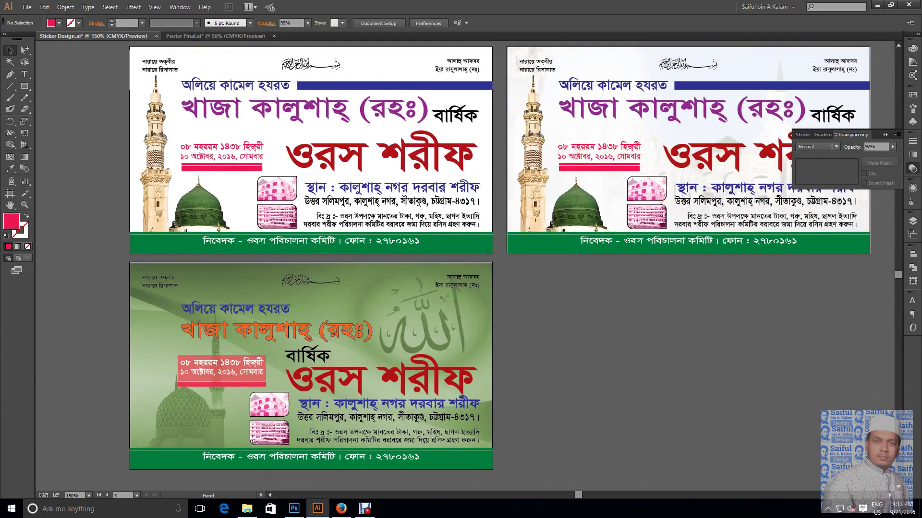
scroll(511, 254, down, 1)
scroll(512, 255, right, 2)
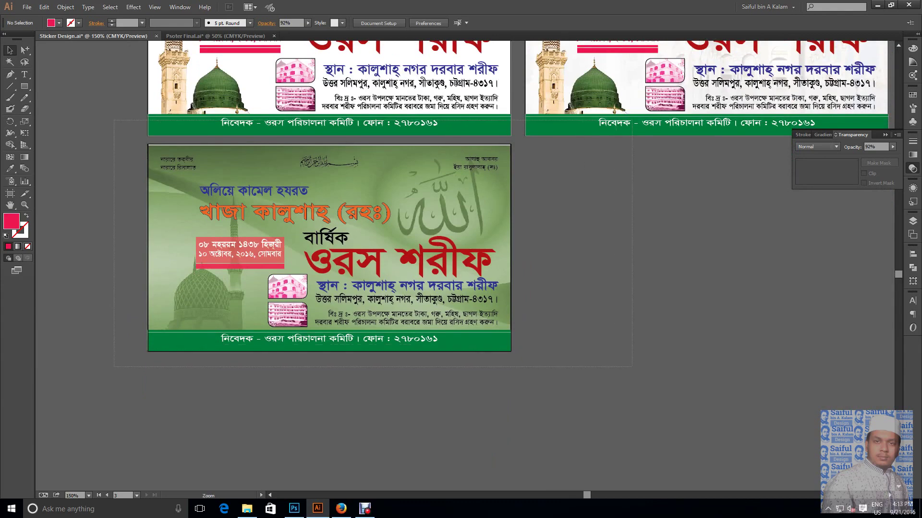
scroll(234, 208, up, 3)
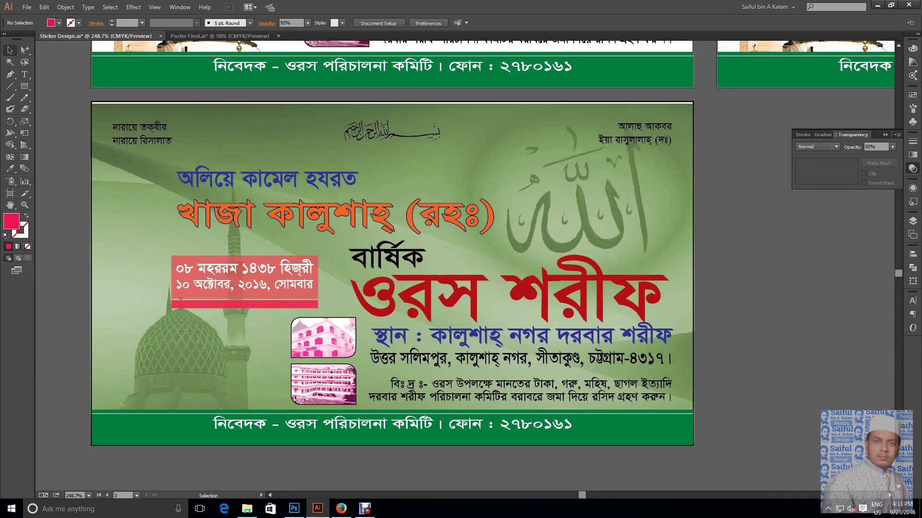
click(180, 299)
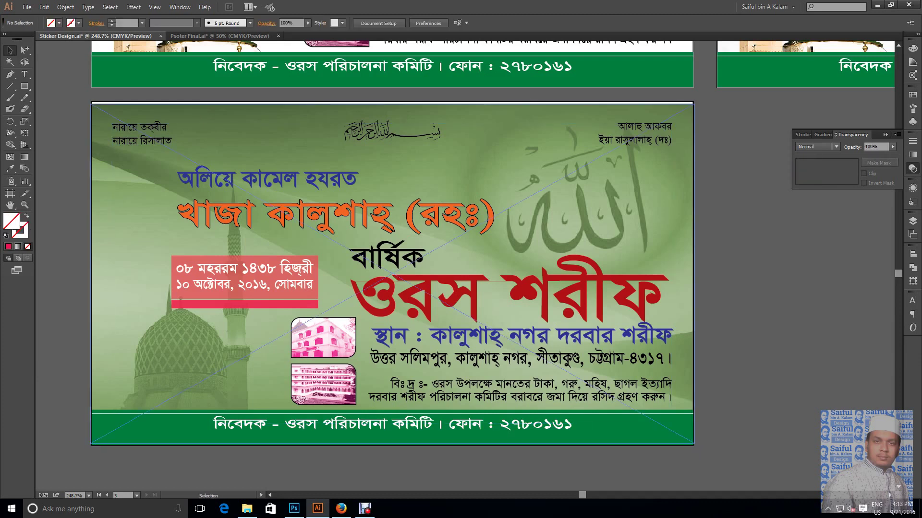
In Outline view, snap the green background's top-left corner to the artboard corner
click(181, 299)
click(181, 299)
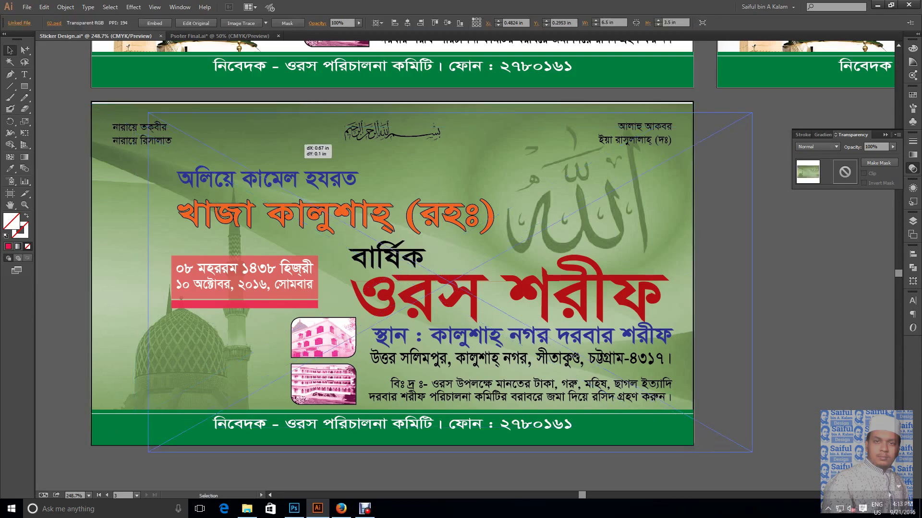
drag(96, 115, 192, 192)
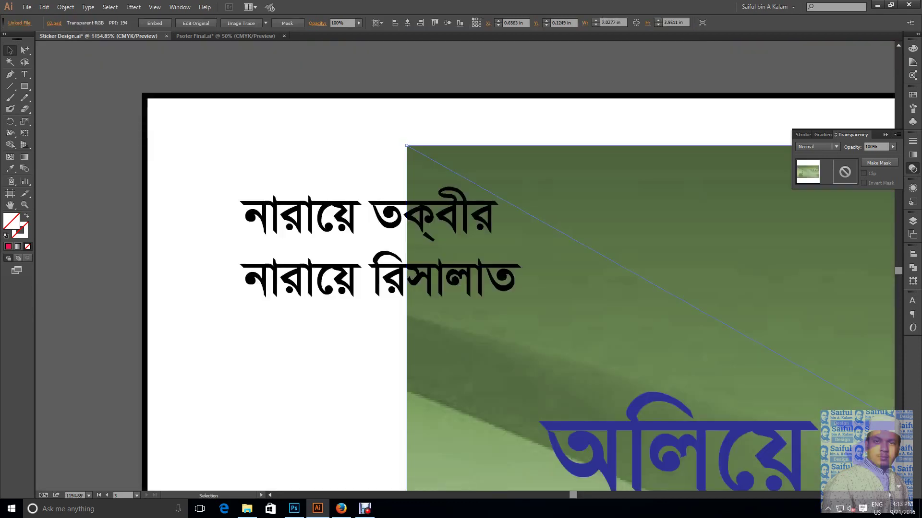
key(ctrl+shift+a)
key(ctrl+y)
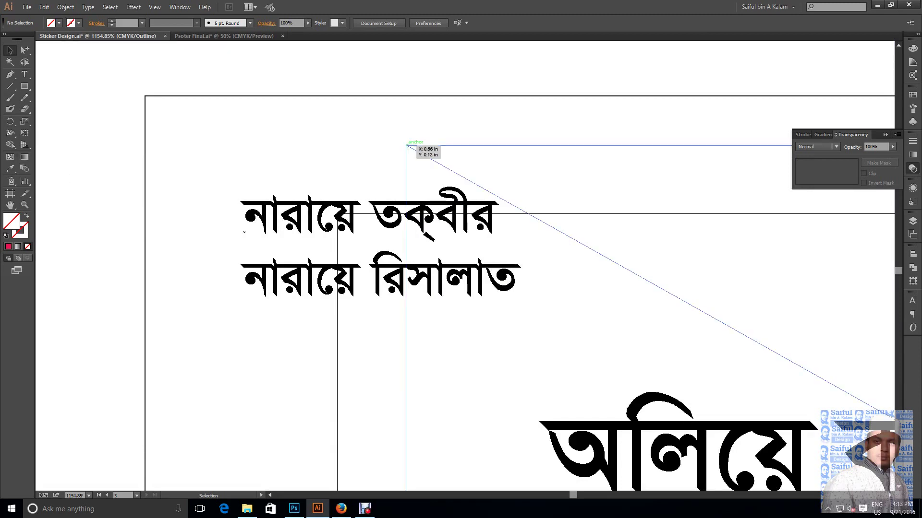
drag(407, 145, 146, 96)
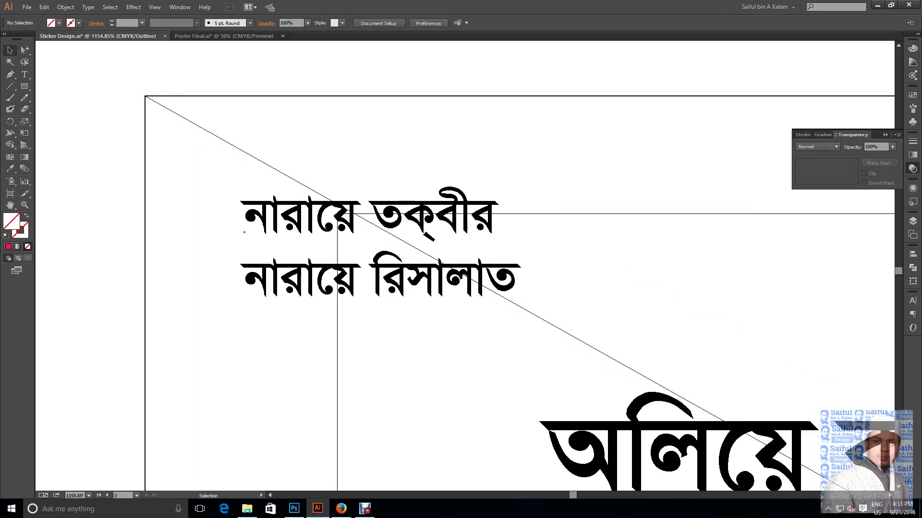
key(ctrl+y)
Zoom to the green sticker artboard, check the background, and switch to 02.psd in Photoshop
key(ctrl+minus)
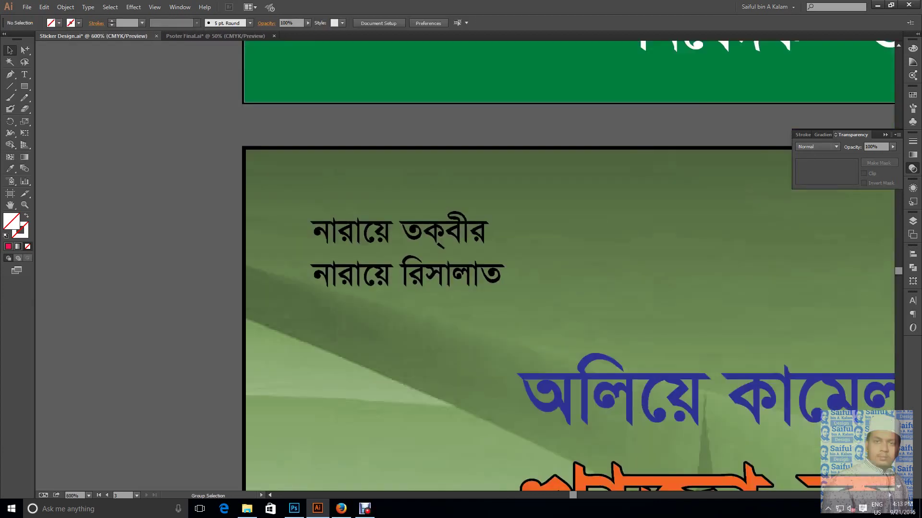
key(ctrl+minus)
key(ctrl+minus)
key(ctrl+minus)
key(ctrl+minus)
drag(576, 288, 407, 225)
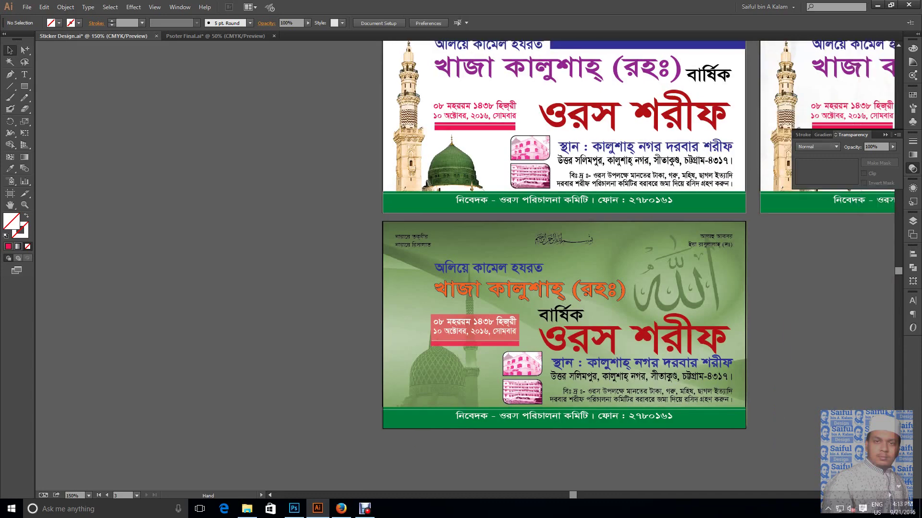
drag(208, 163, 706, 407)
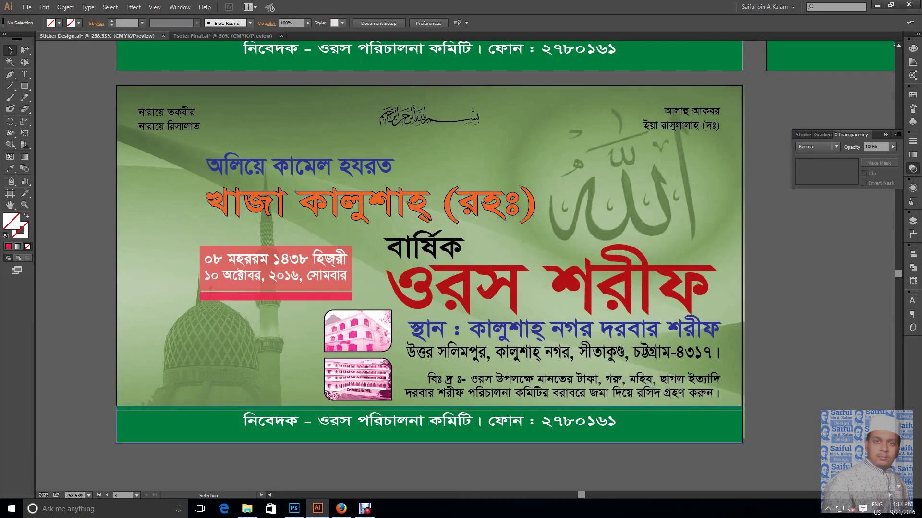
click(429, 423)
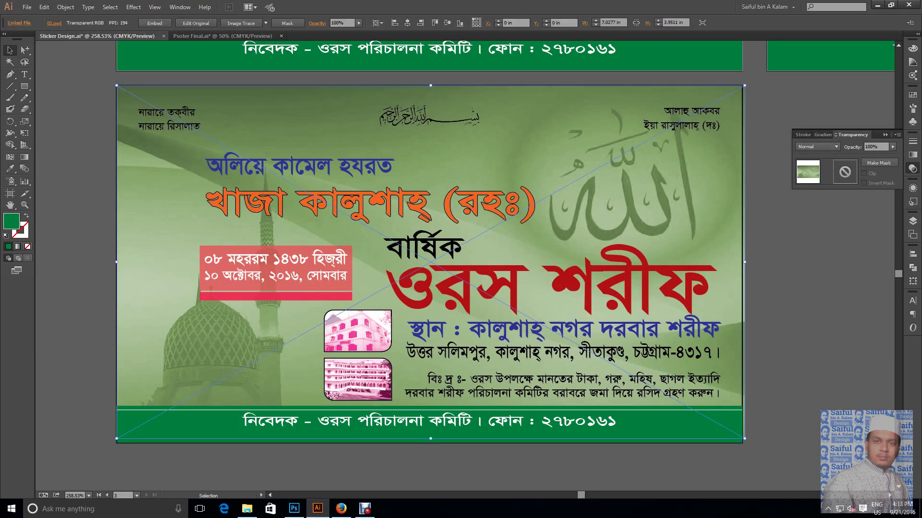
click(294, 509)
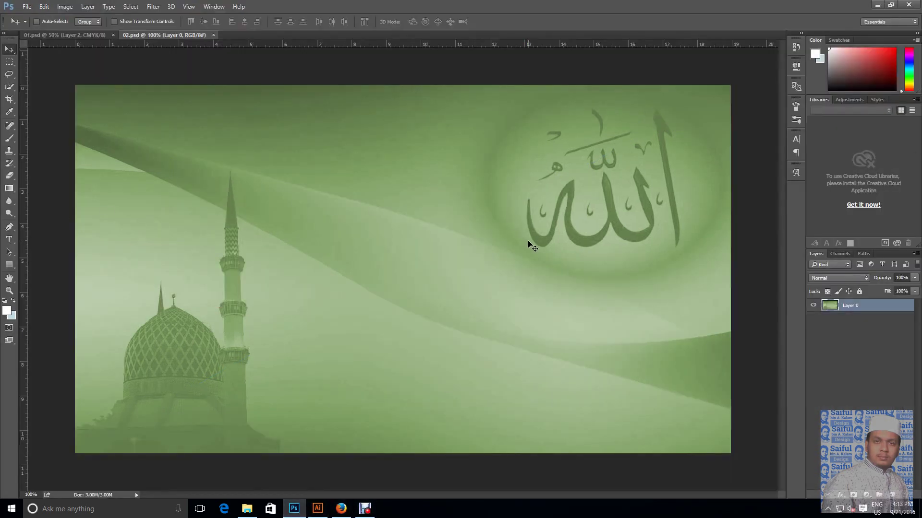
Open Image Size for the background and cancel without changes
click(67, 8)
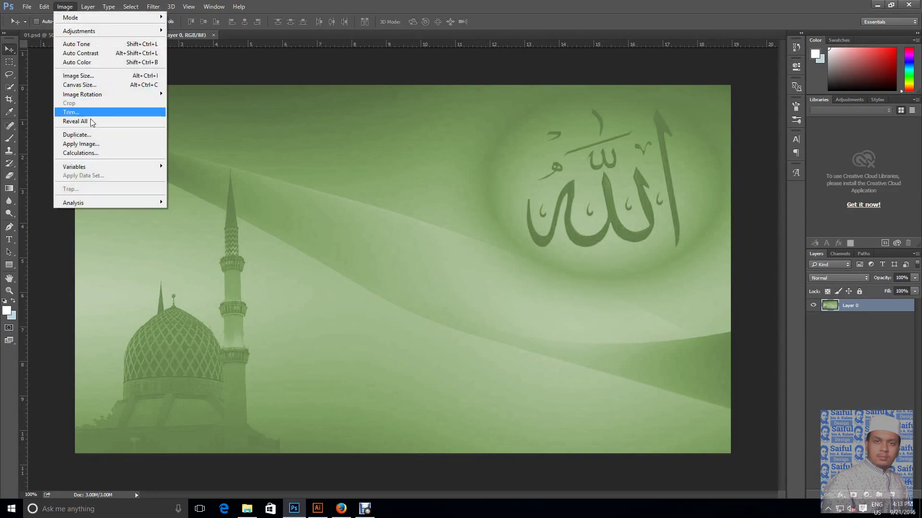
click(89, 76)
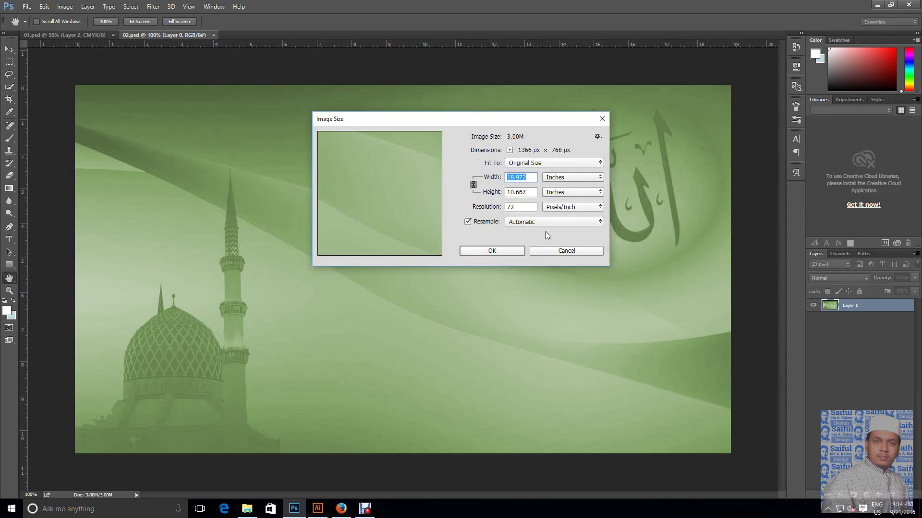
text(7)
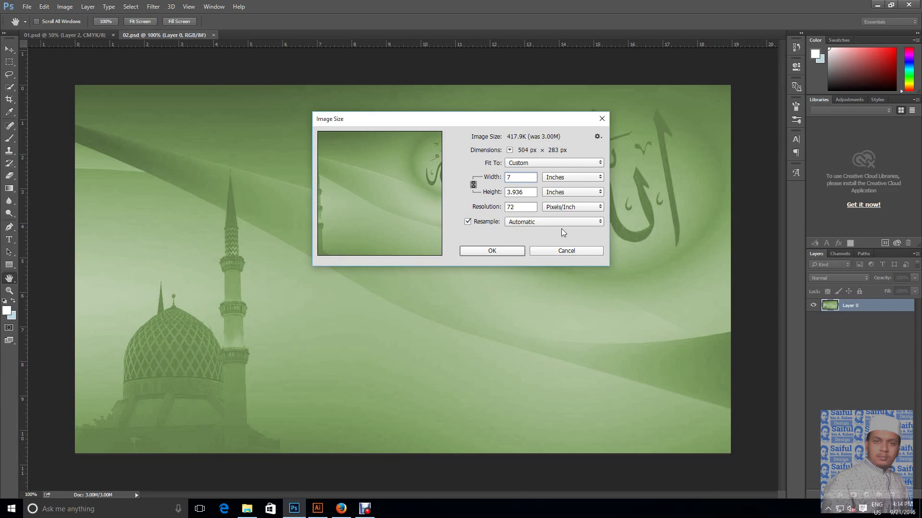
click(574, 247)
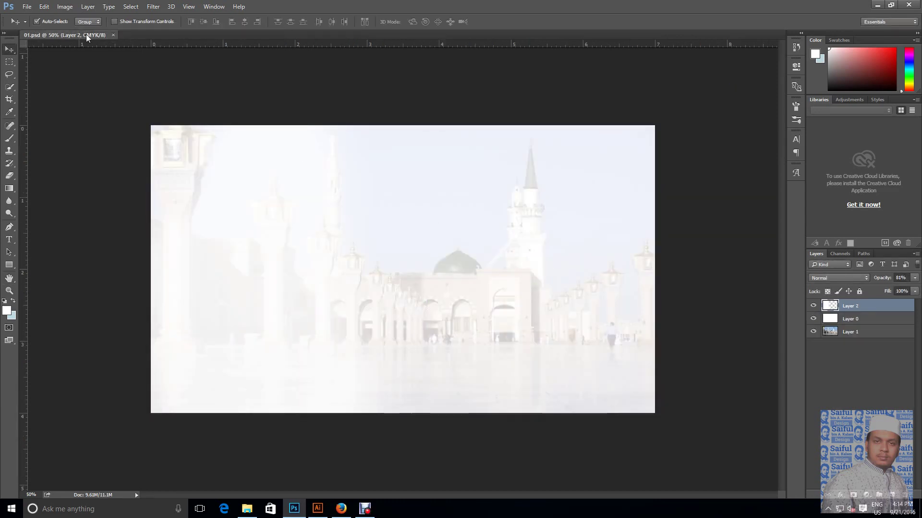
Check the stickers in Illustrator, then close the open Photoshop documents
click(317, 509)
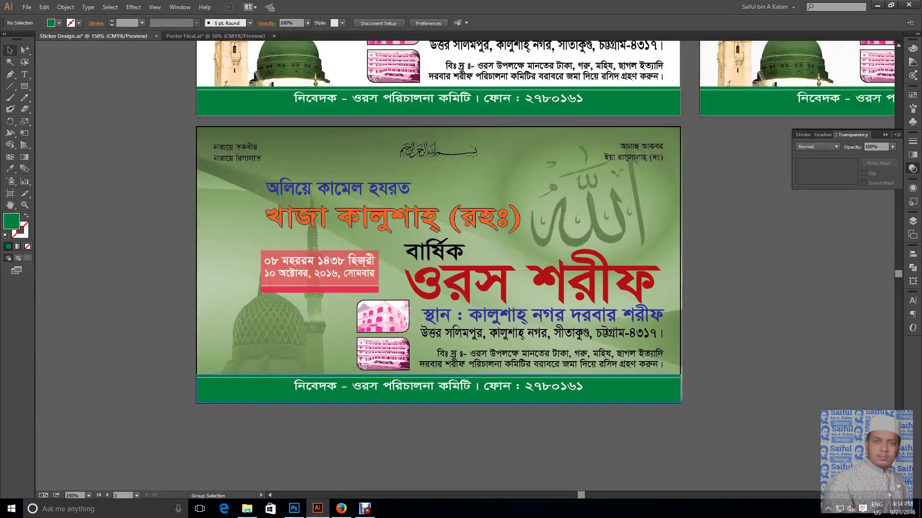
key(ctrl+minus)
key(ctrl+minus)
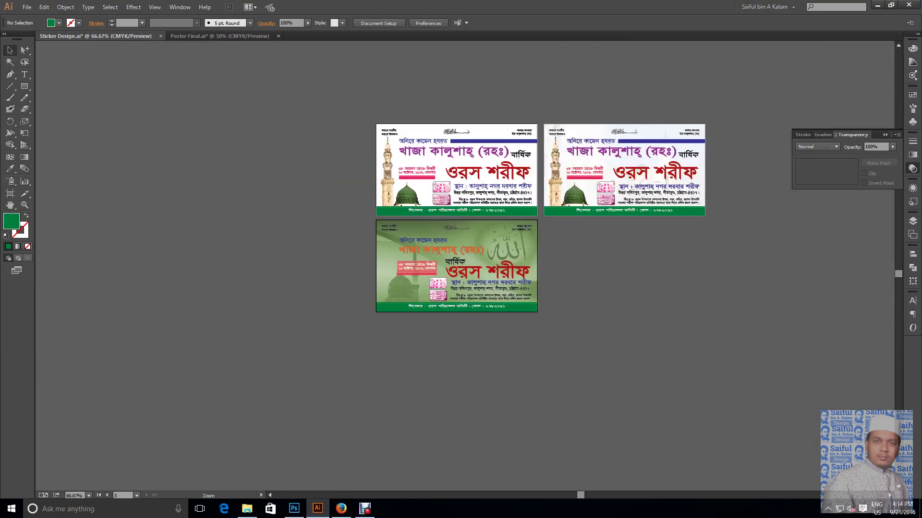
scroll(606, 306, up, 3)
click(317, 508)
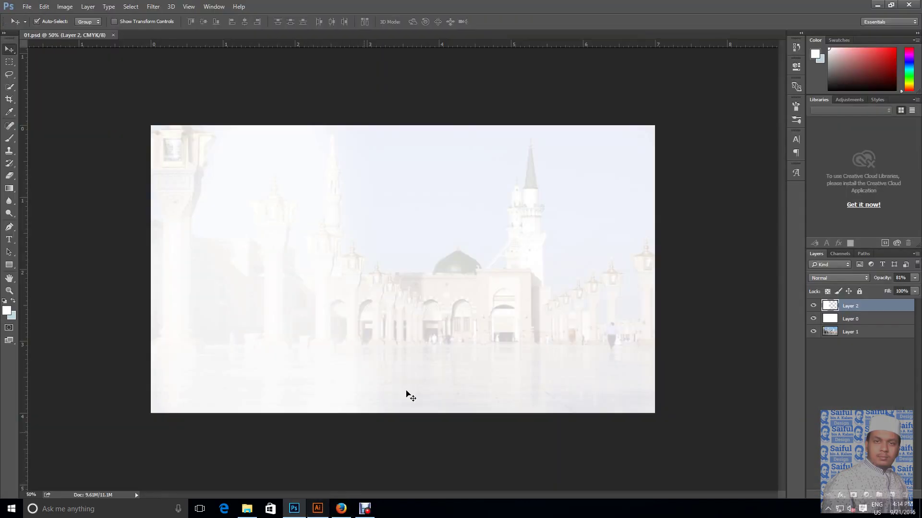
key(ctrl+w)
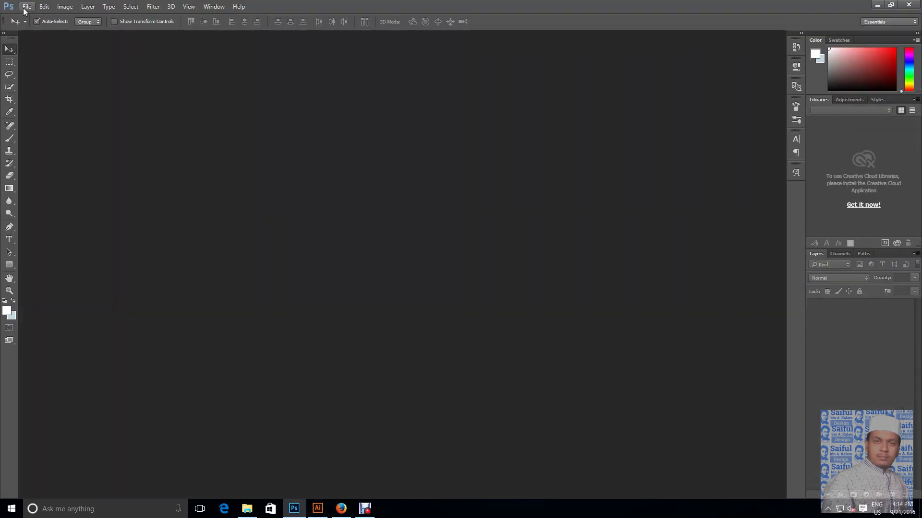
Reopen 02.psd and in Image Size enter resolution 300, width 7 and height 3 inches
click(26, 6)
click(36, 29)
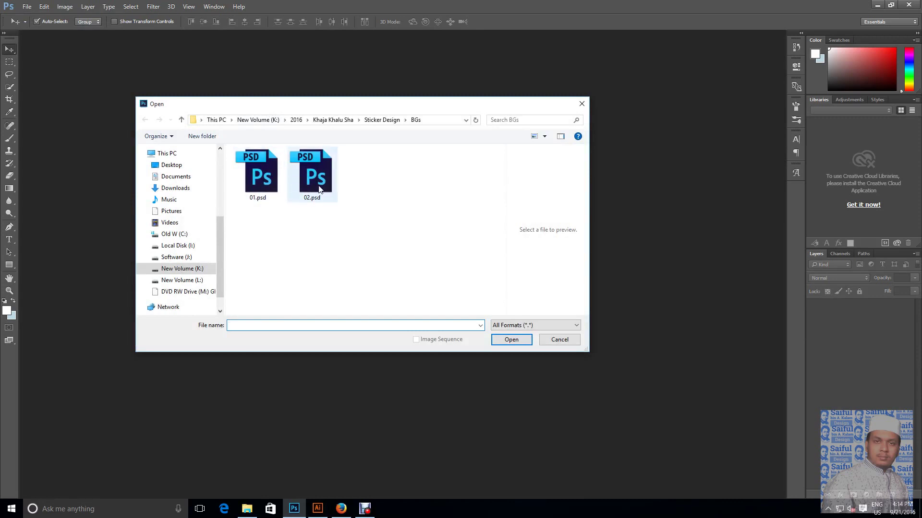
double_click(312, 172)
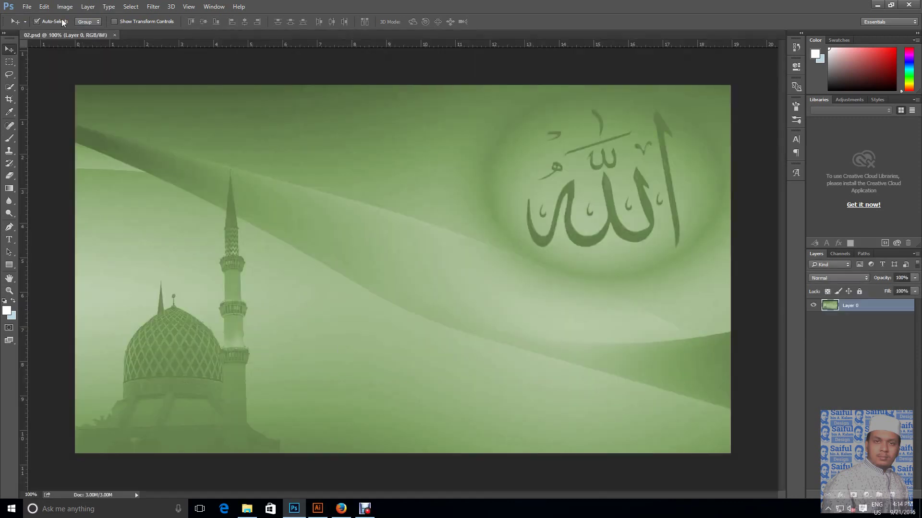
click(65, 7)
click(91, 77)
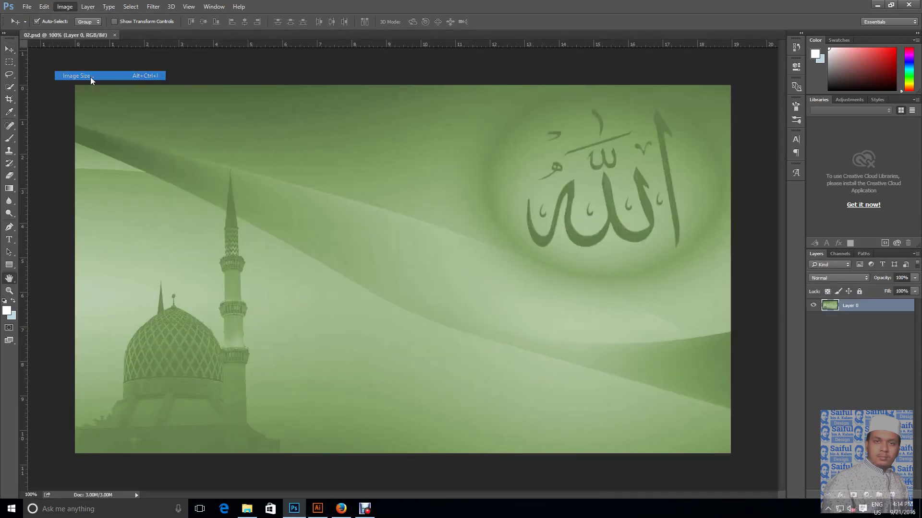
double_click(516, 207)
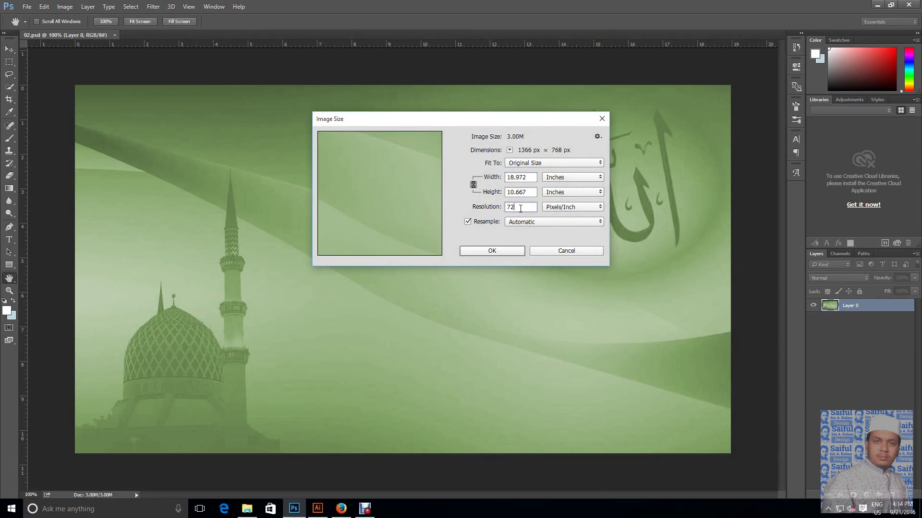
text(300)
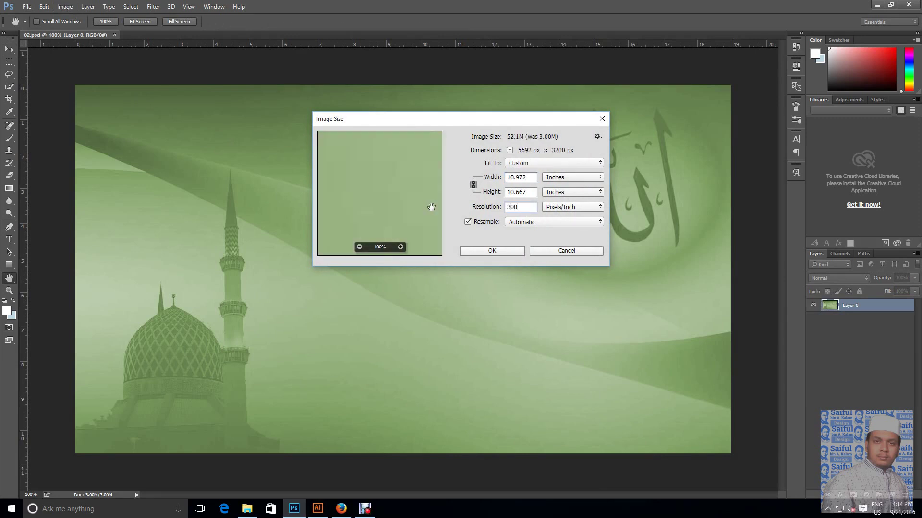
click(533, 176)
drag(532, 176, 445, 175)
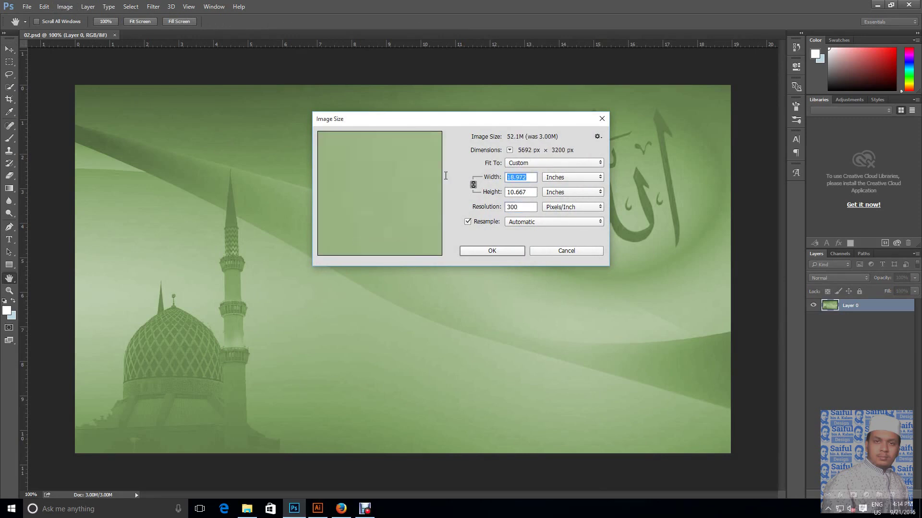
text(7)
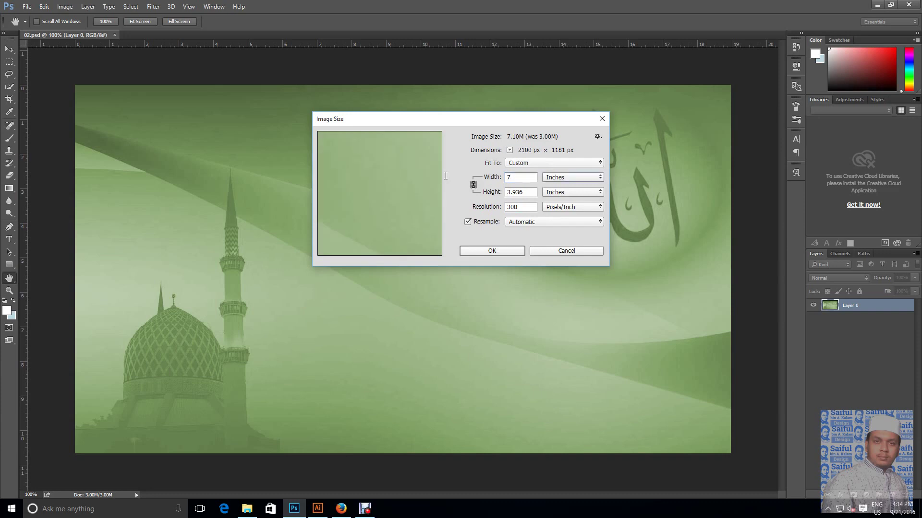
key(Tab)
text(3)
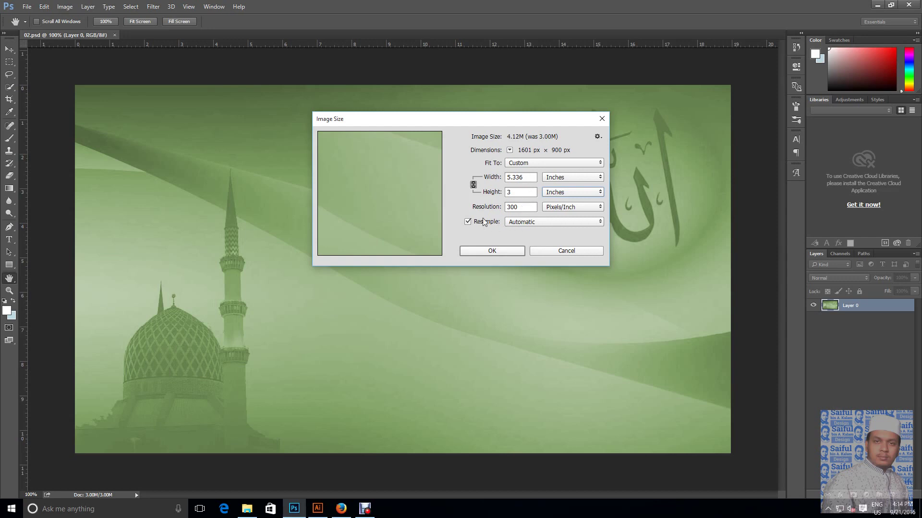
Unlink proportions, resize to 7 × 4 inches, apply, and save 02.psd
click(472, 184)
drag(533, 177, 455, 179)
text(7)
key(Tab)
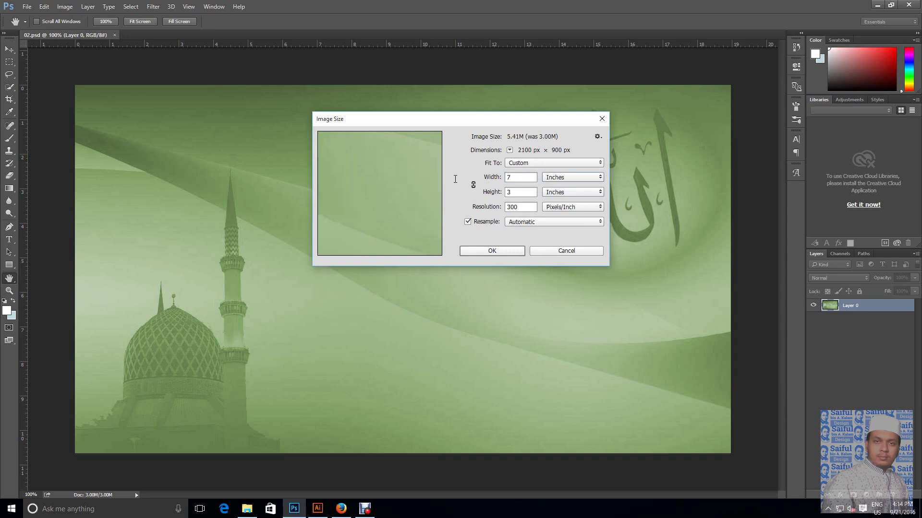
key(Tab)
text(4)
key(Tab)
click(511, 248)
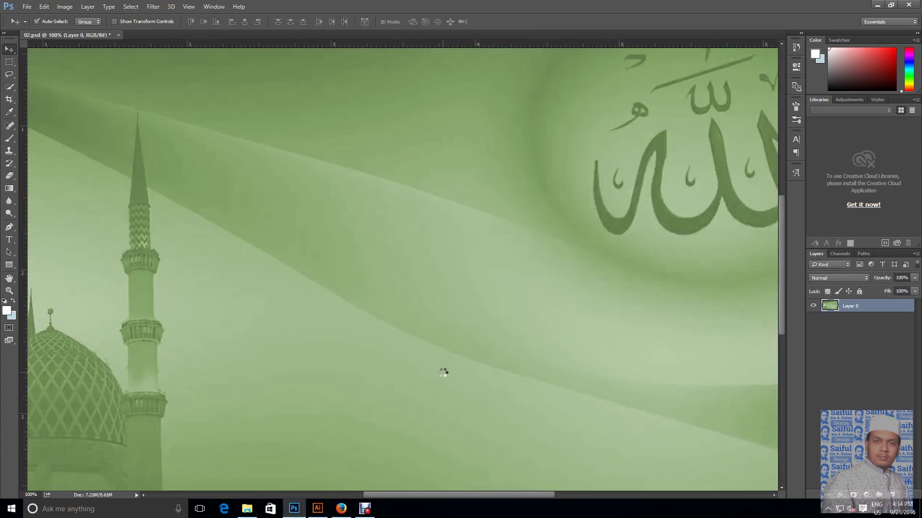
key(ctrl+minus)
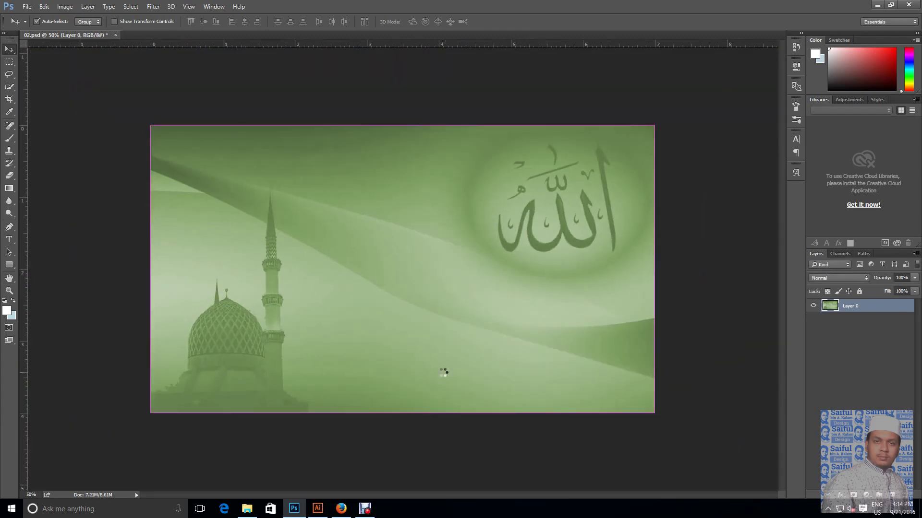
key(ctrl+s)
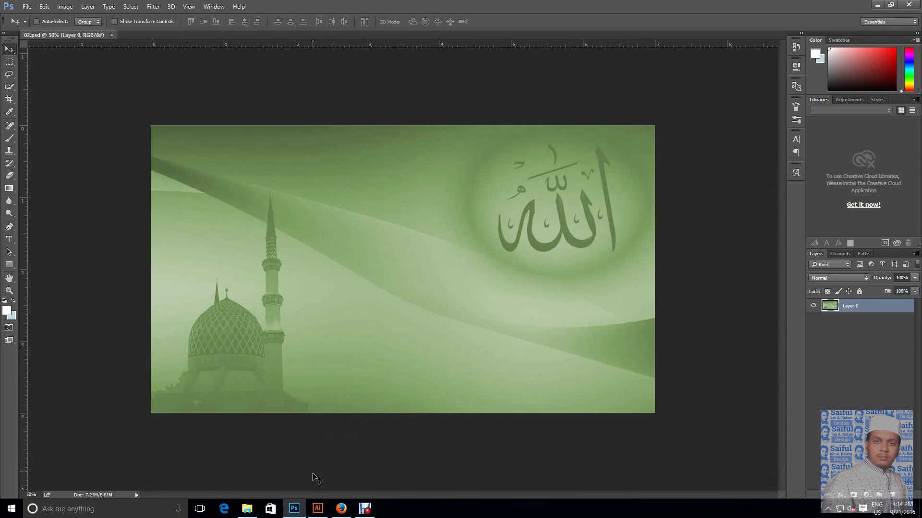
Back in Illustrator, accept the updated 02.psd link and zoom onto the green mosque sticker
click(318, 508)
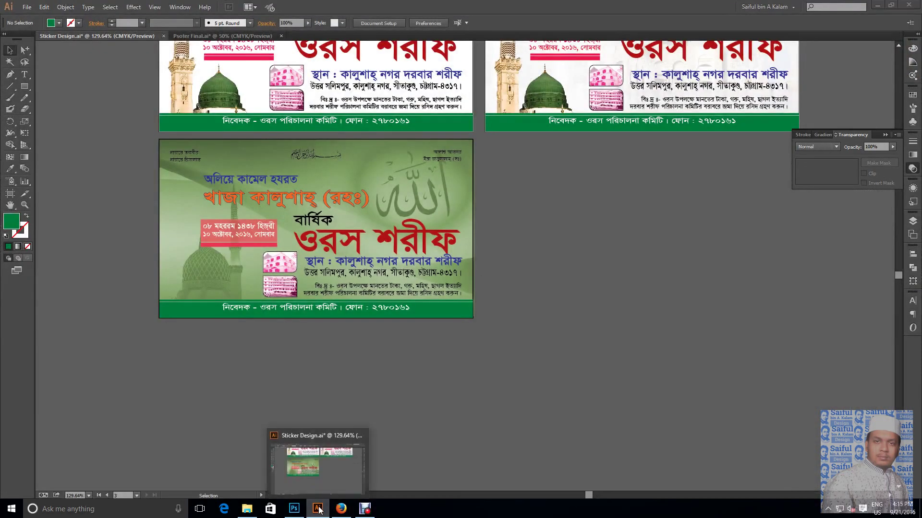
click(318, 509)
click(318, 508)
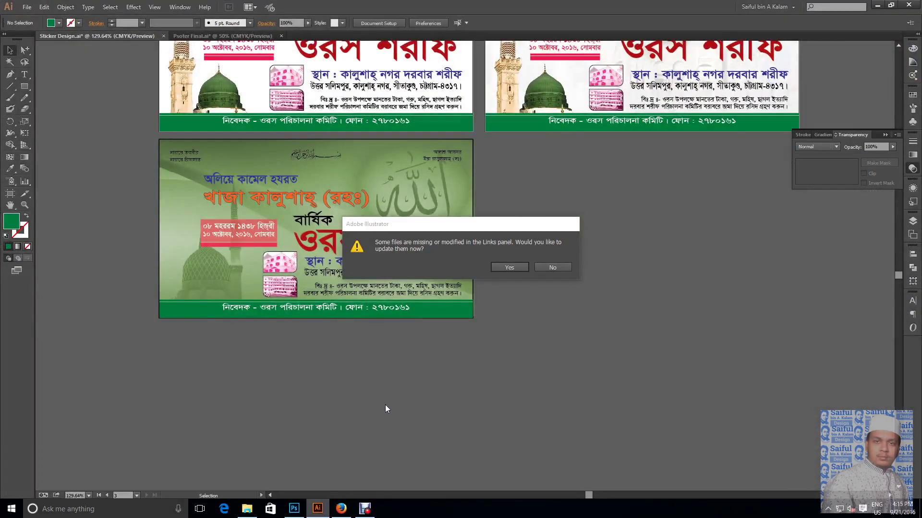
click(509, 266)
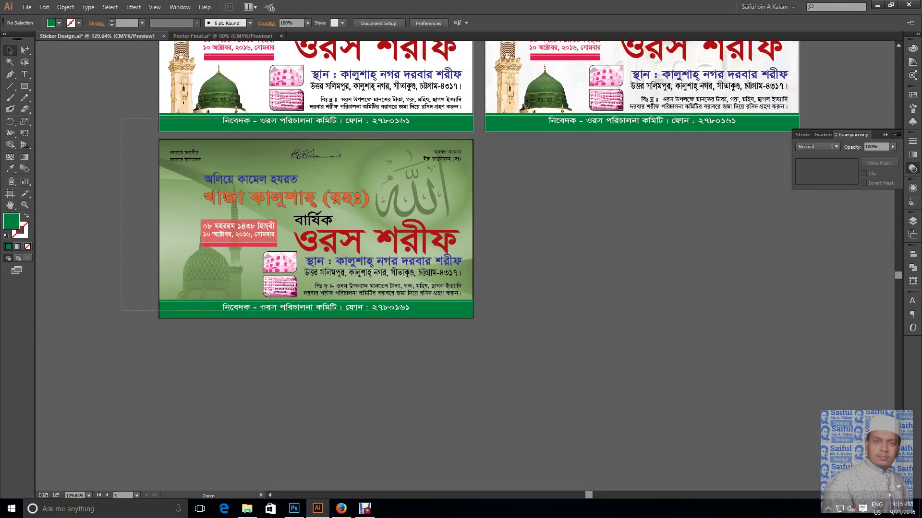
key(z)
drag(121, 119, 572, 390)
drag(413, 216, 397, 229)
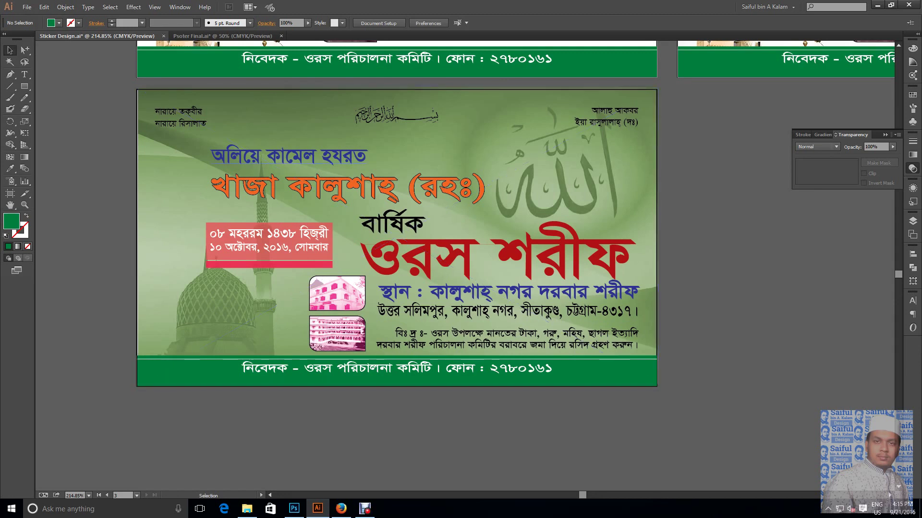
Try white and lighter blue on the heading, revert to the original blue, and save
click(240, 156)
click(912, 49)
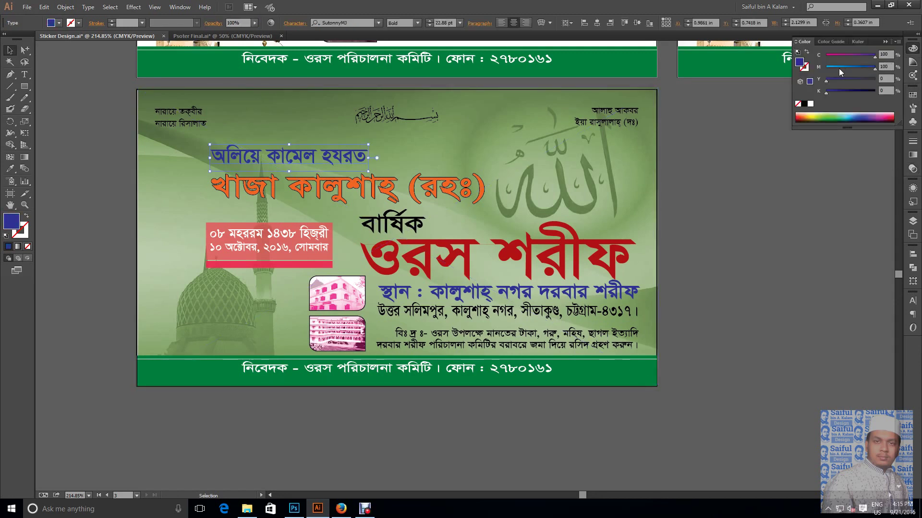
click(810, 104)
key(ctrl+shift+a)
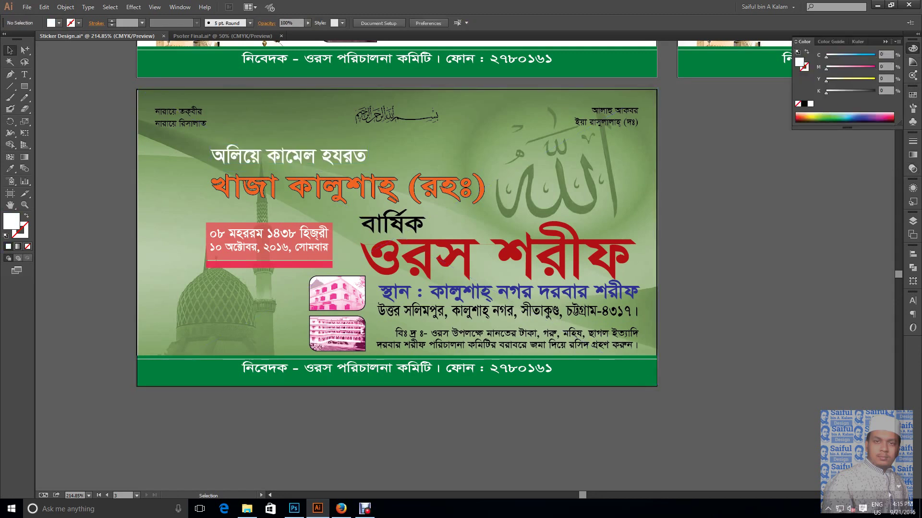
key(ctrl+z)
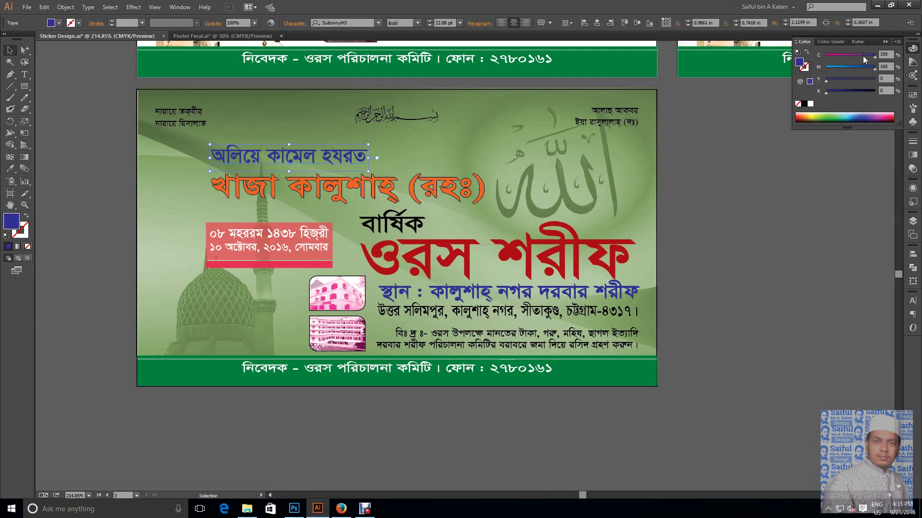
drag(859, 71, 829, 67)
key(ctrl+z)
key(ctrl+shift+a)
key(ctrl)
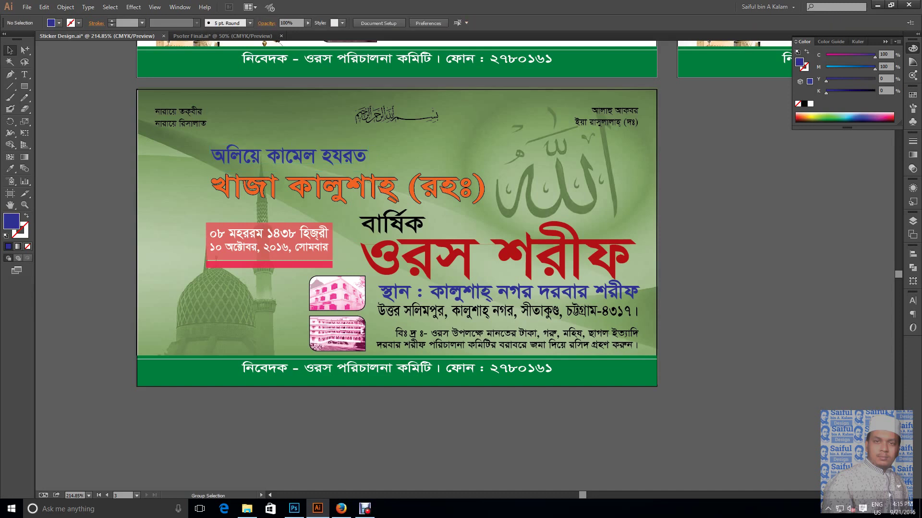
key(ctrl+s)
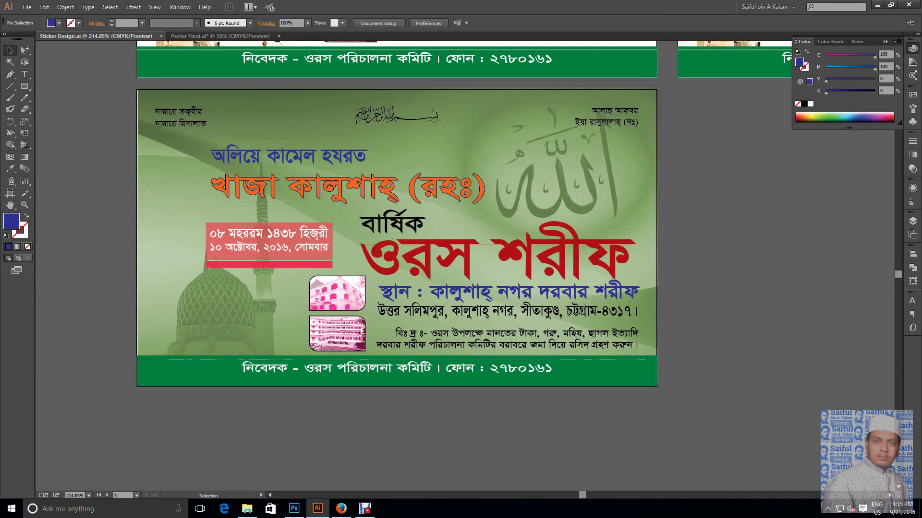
Move the pink date box down to the sticker's lower-left corner
drag(157, 329, 154, 322)
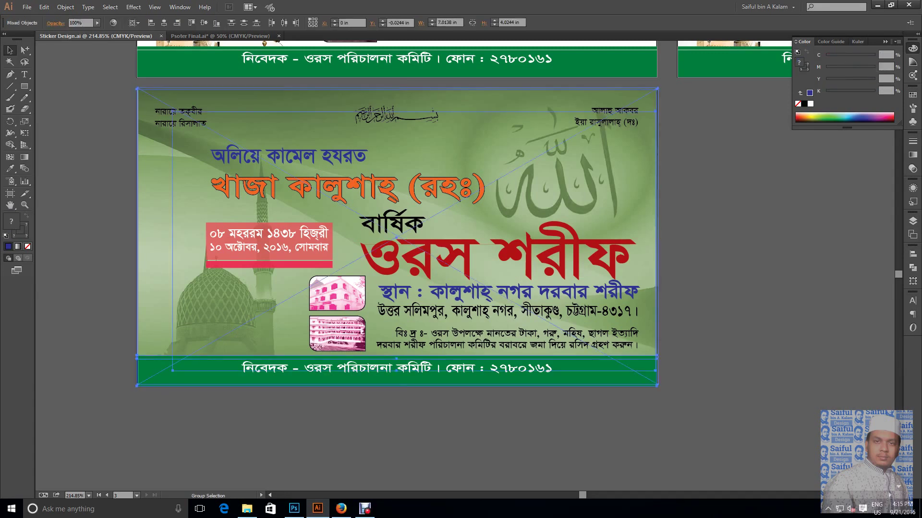
key(ctrl+shift+a)
drag(268, 252, 239, 336)
key(ctrl+shift+a)
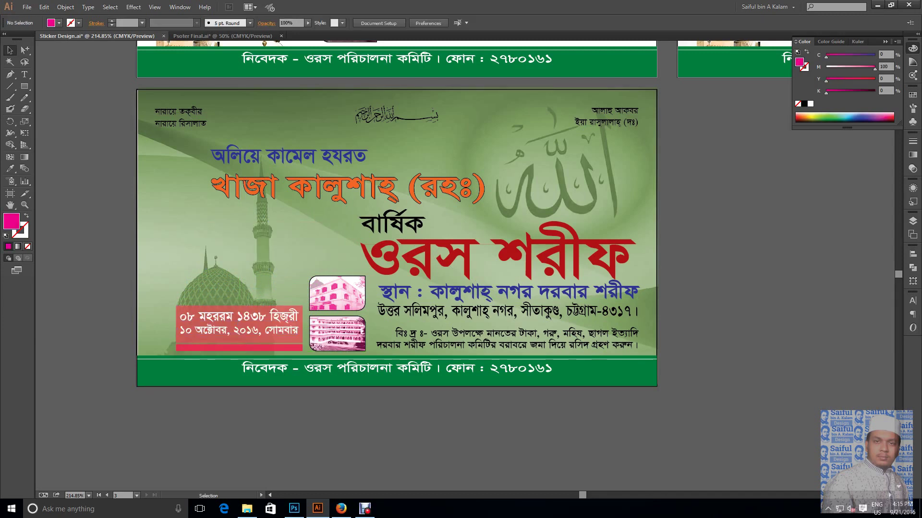
Scale Layer 0 in 02.psd to about 105.5% by dragging its left corners outward
click(294, 508)
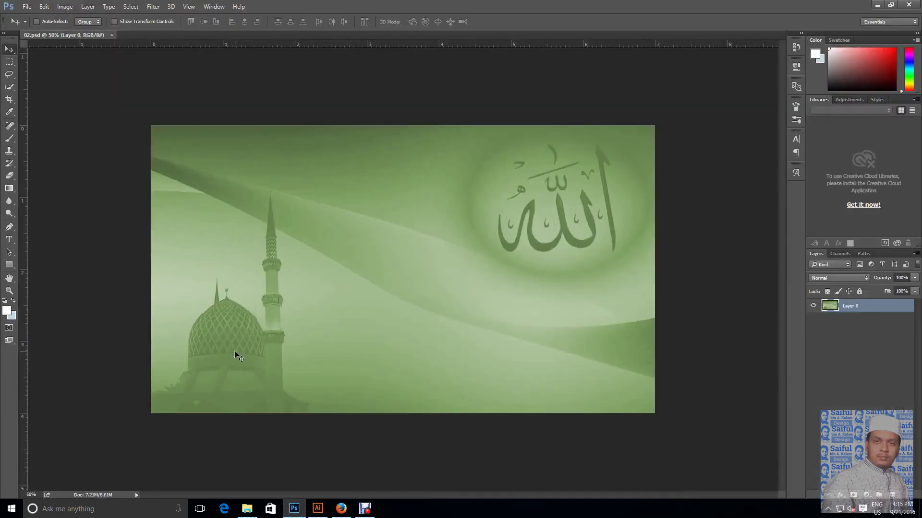
key(ctrl)
key(ctrl+t)
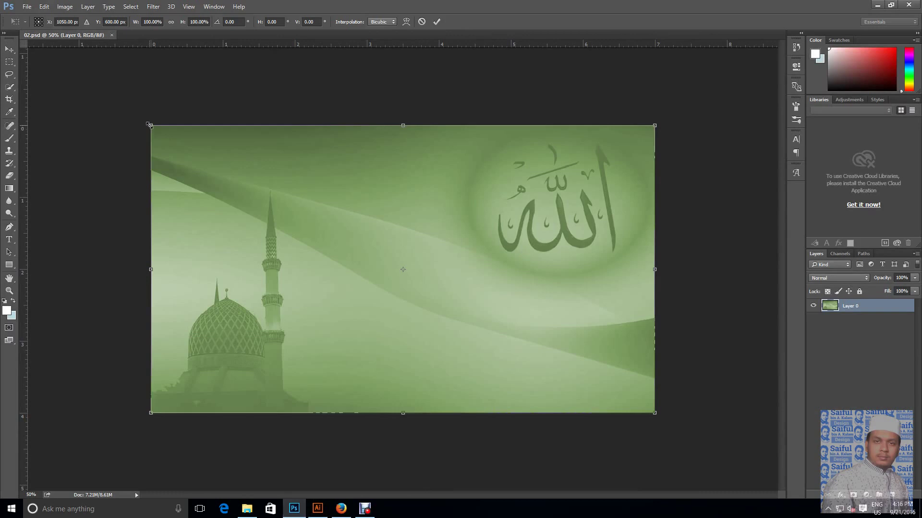
drag(151, 125, 135, 116)
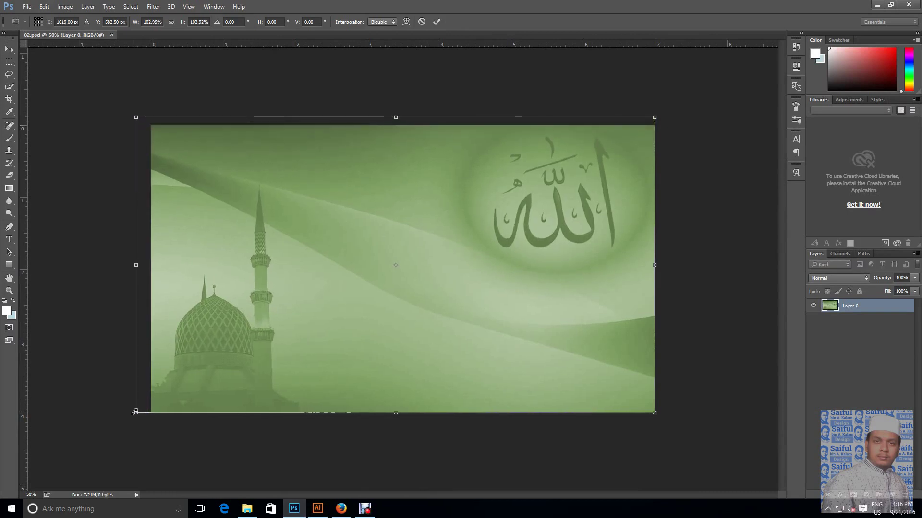
drag(136, 413, 119, 420)
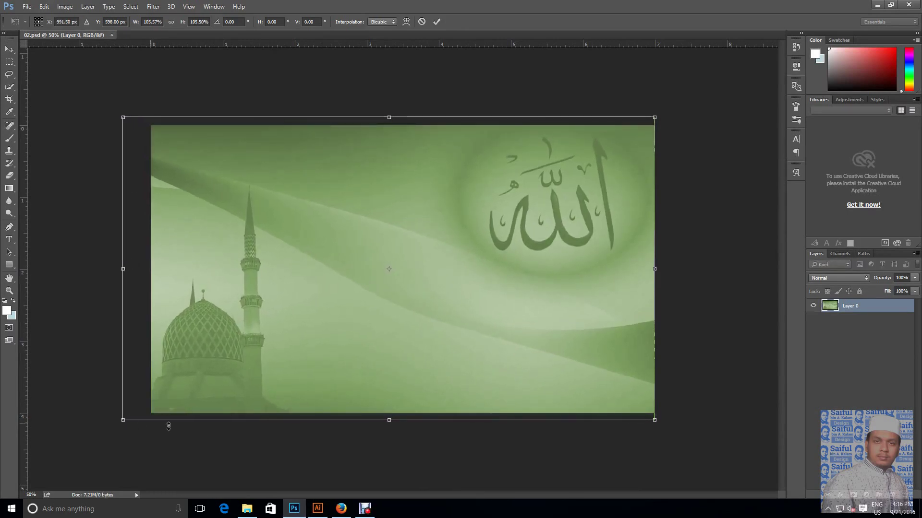
key(Return)
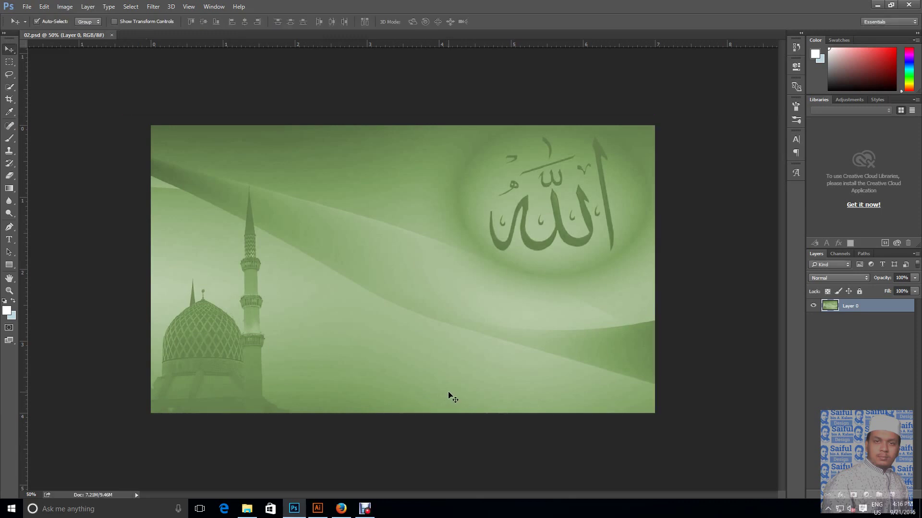
Update the modified linked background in Illustrator, then drag the pink date box up and right
click(317, 508)
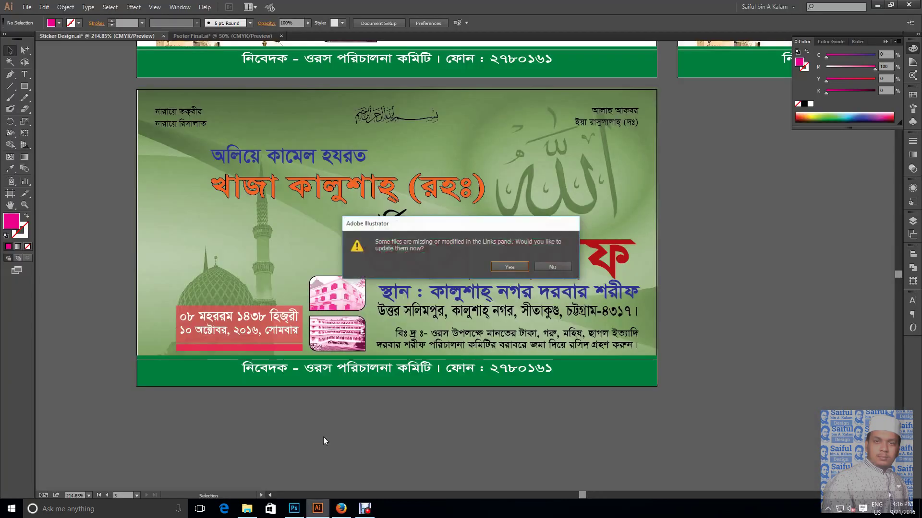
key(Return)
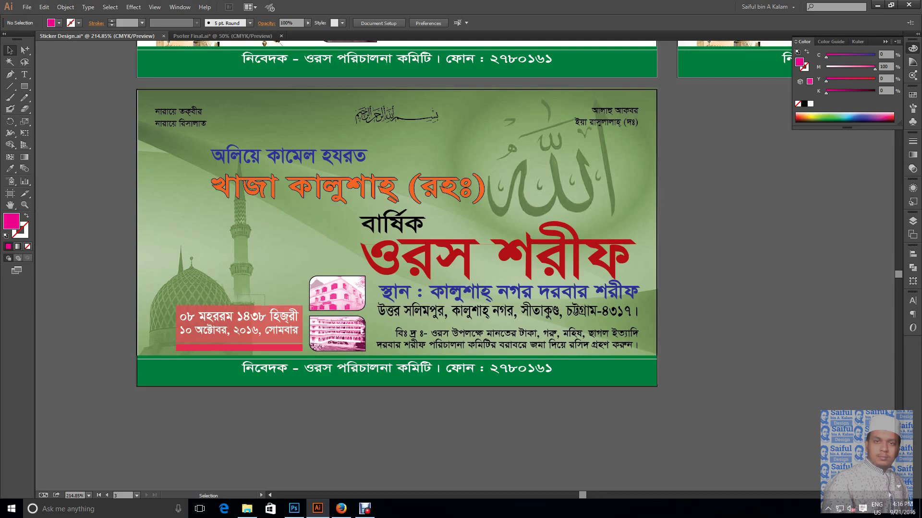
drag(235, 343, 275, 261)
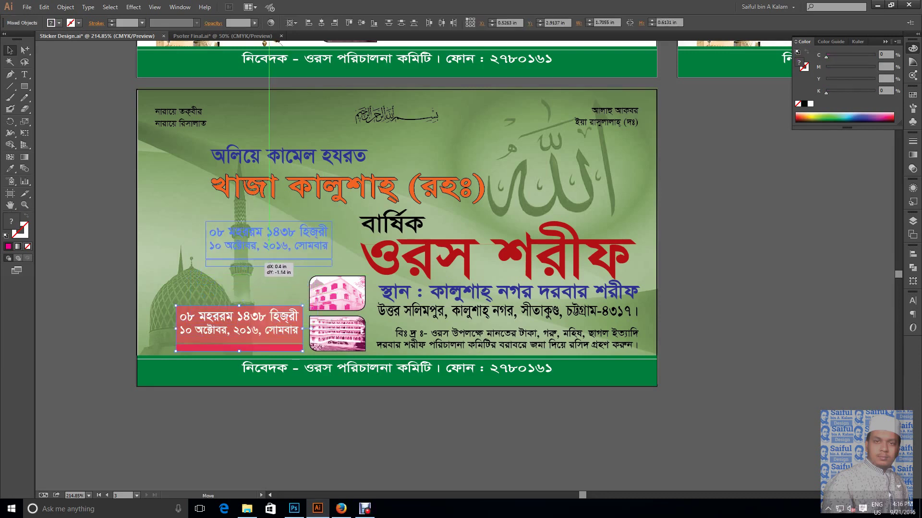
Move the two pink building photos side by side at the lower left
drag(275, 261, 276, 264)
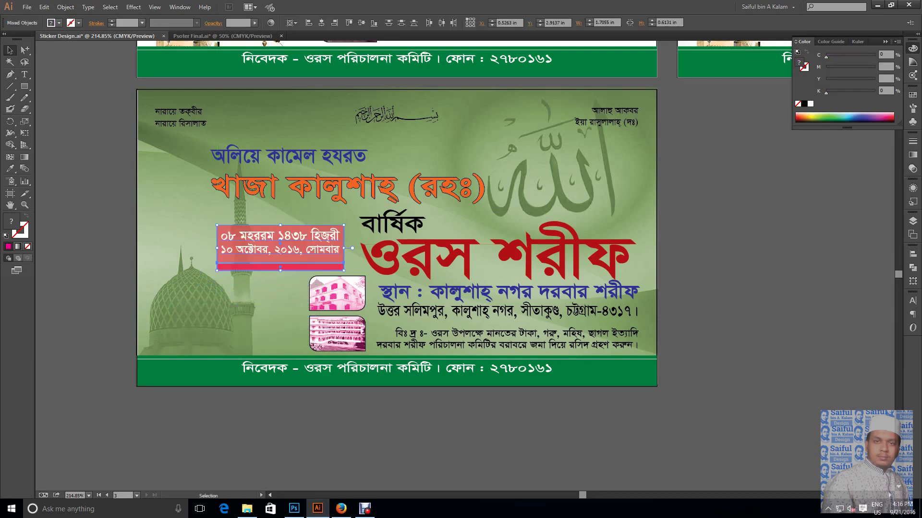
key(ctrl+shift+a)
drag(339, 332, 280, 336)
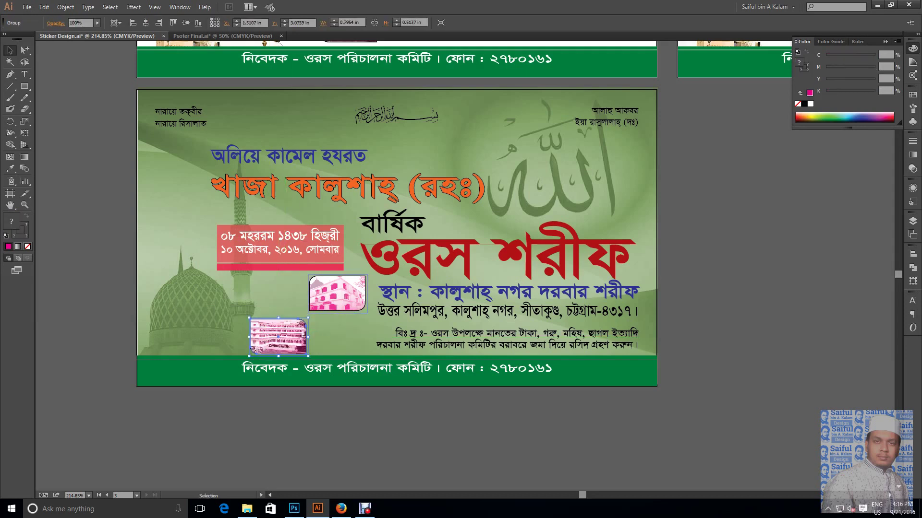
drag(357, 299, 363, 339)
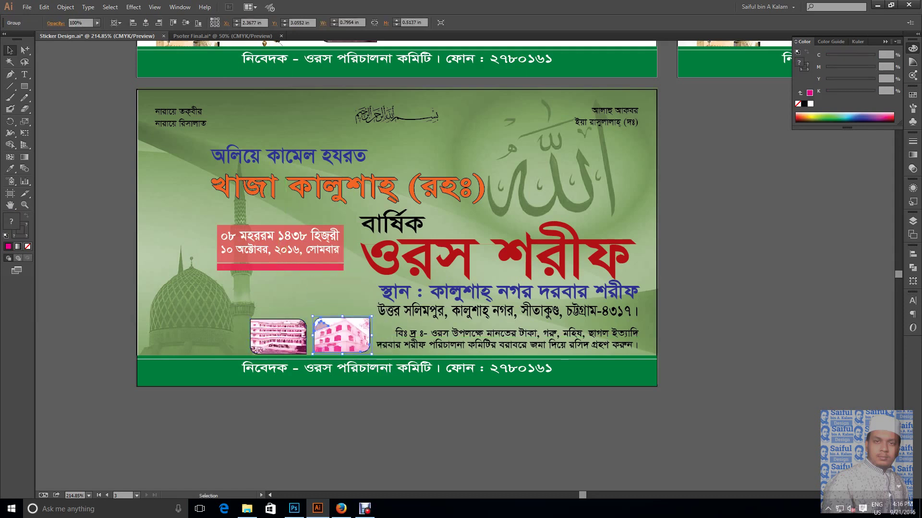
key(ctrl+shift+a)
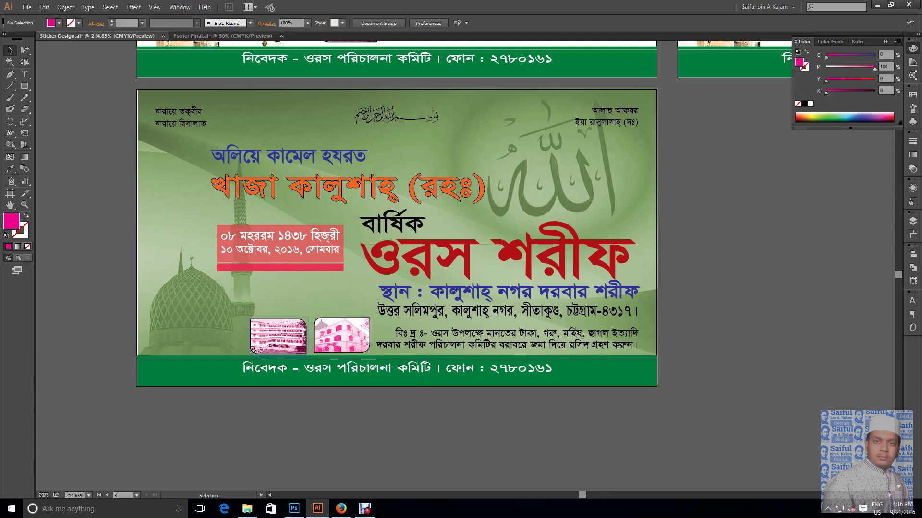
Top-align both building photos and drag the pair down to the sticker's bottom
click(340, 336)
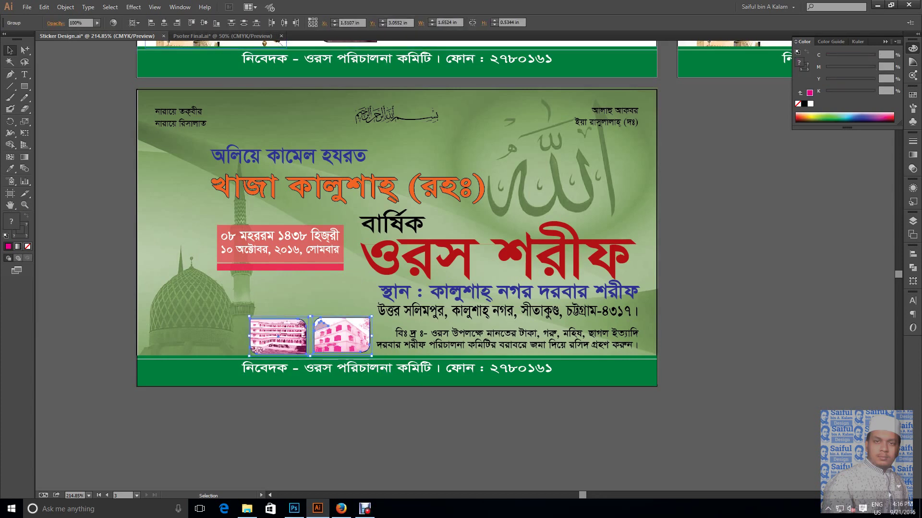
click(191, 24)
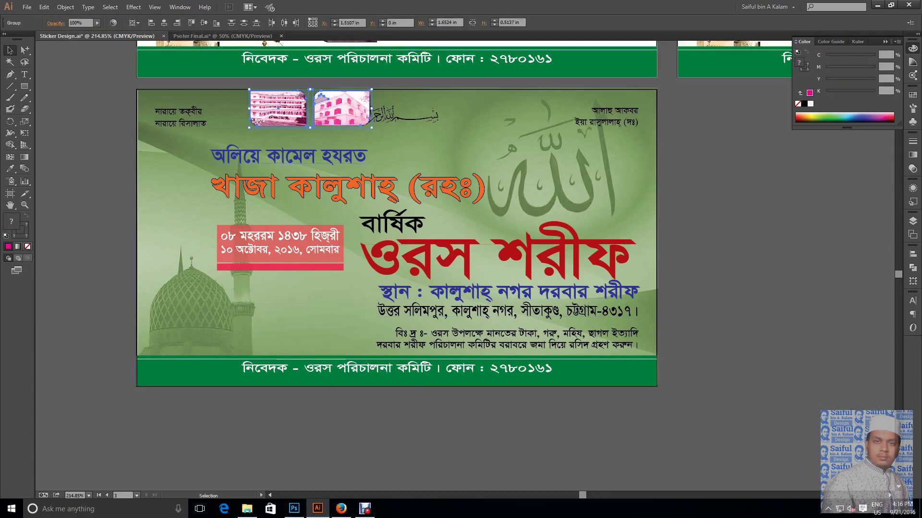
drag(320, 99, 312, 322)
key(ctrl+shift+a)
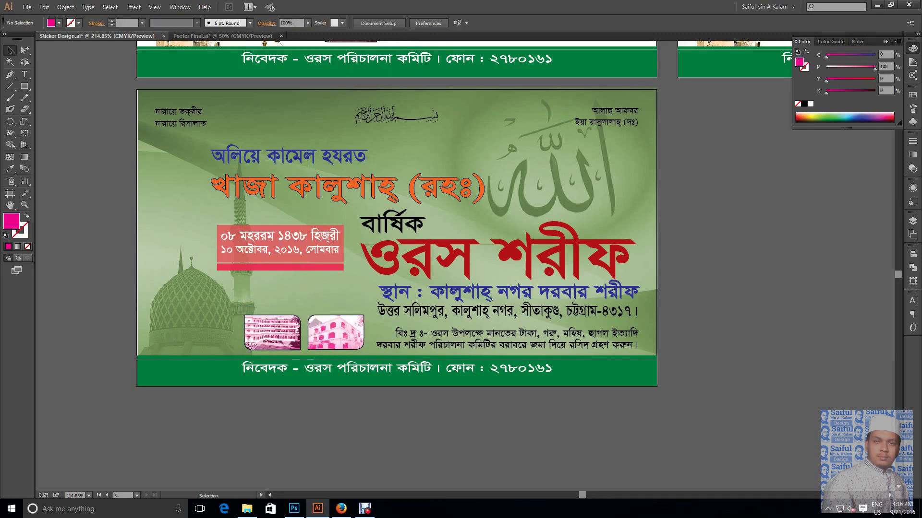
Lower the date box just above the photos and nudge the right photo into place
drag(272, 267, 314, 287)
drag(294, 247, 310, 286)
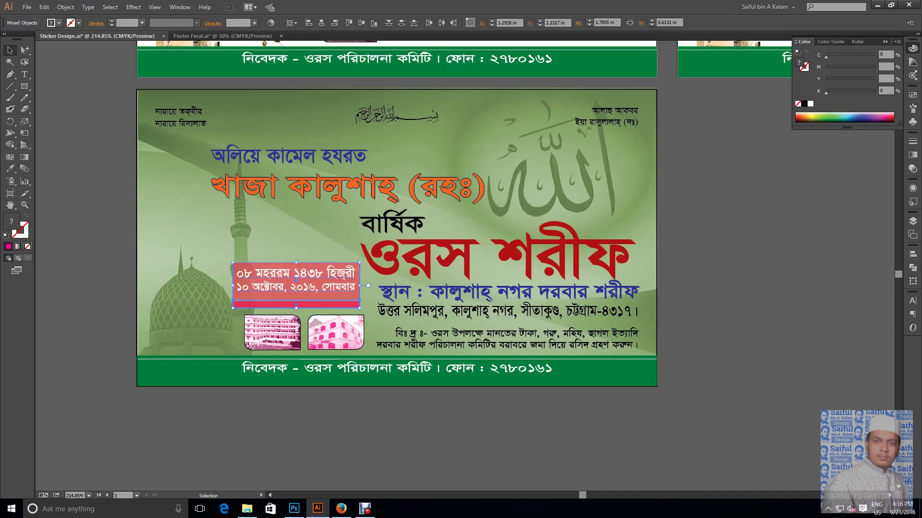
key(ctrl+shift+a)
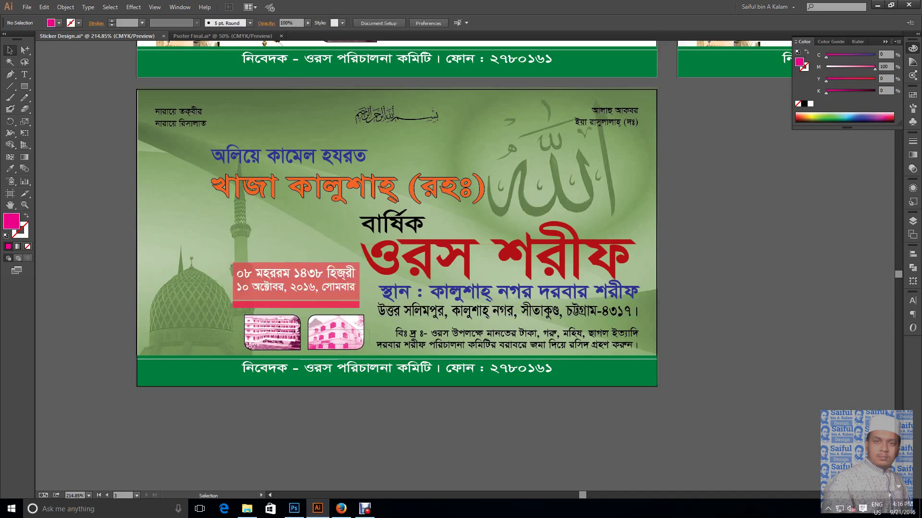
drag(313, 320, 305, 319)
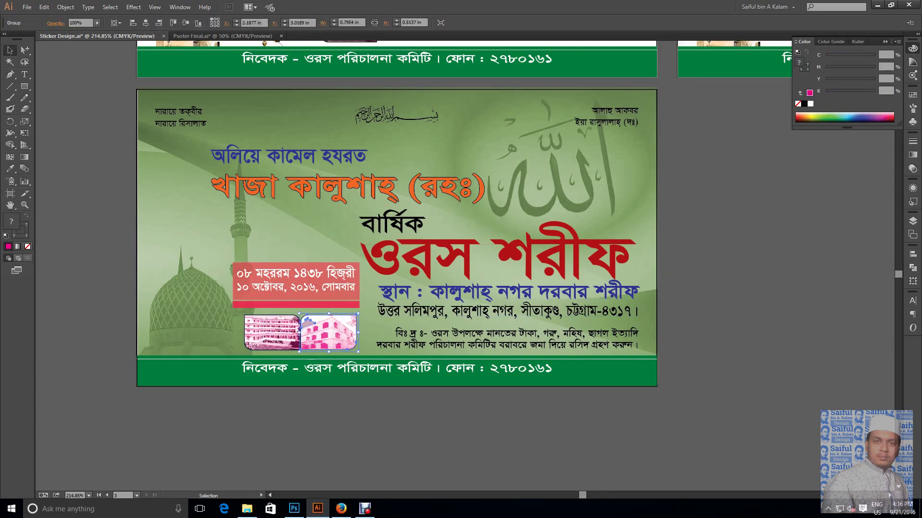
drag(308, 320, 312, 319)
key(ctrl+shift+a)
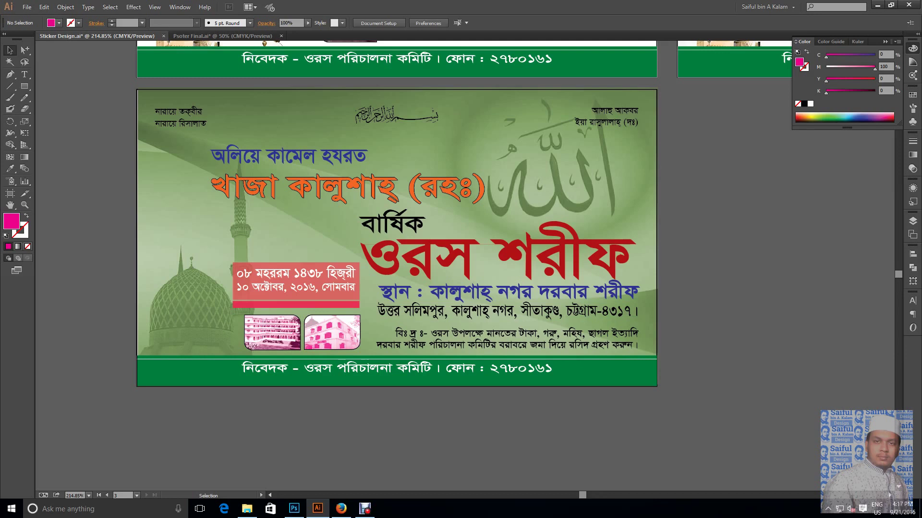
Narrow the date box to fit above the photos and zoom out to all artboards
drag(214, 251, 245, 267)
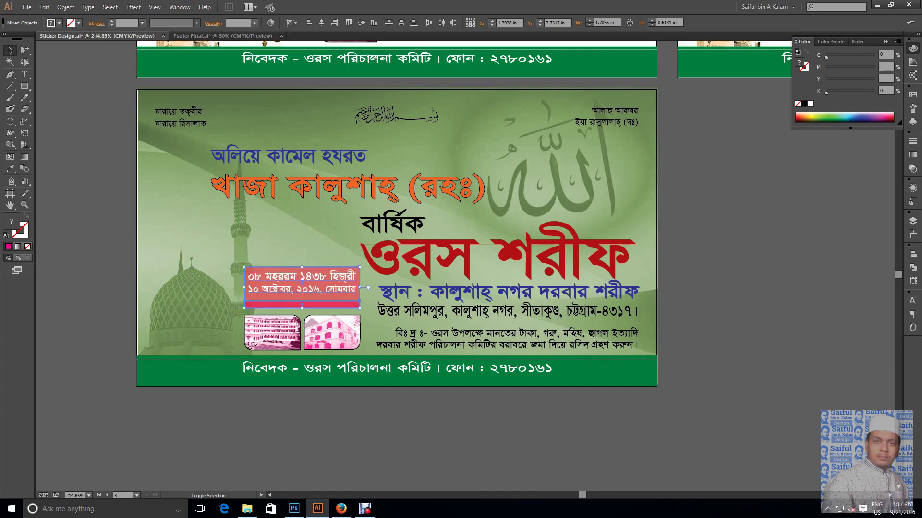
key(ctrl+shift+a)
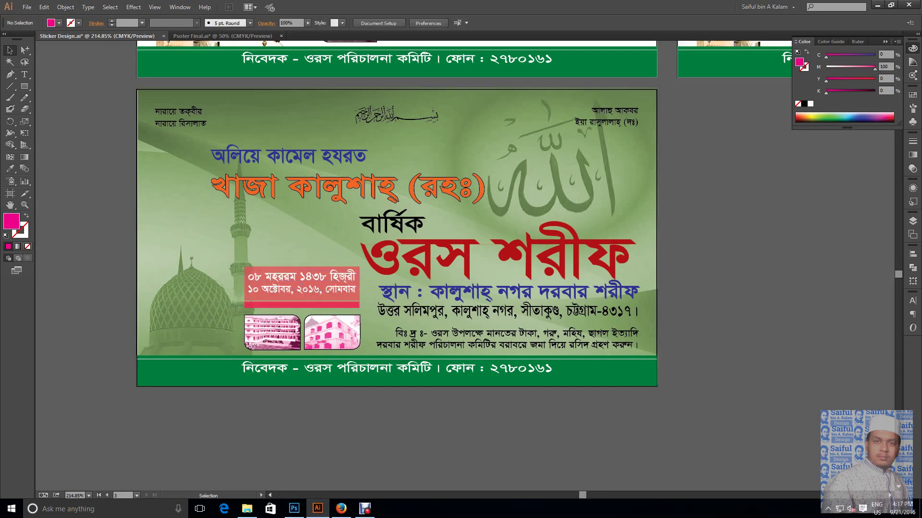
key(ctrl+minus)
key(ctrl+minus)
key(ctrl+minus)
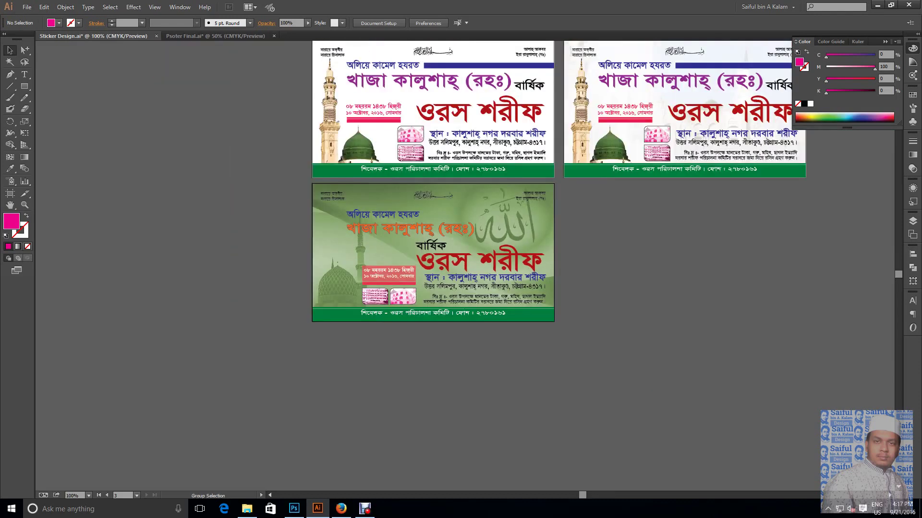
key(z)
drag(283, 163, 633, 331)
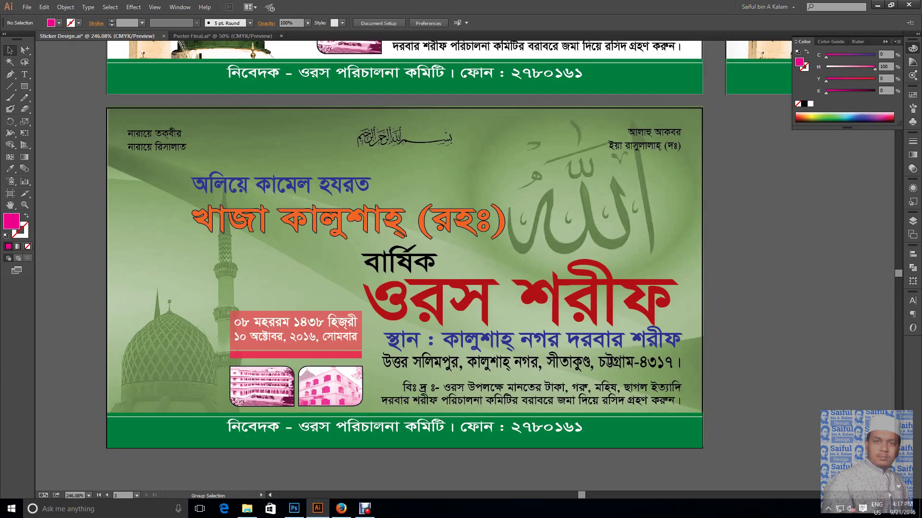
key(ctrl+s)
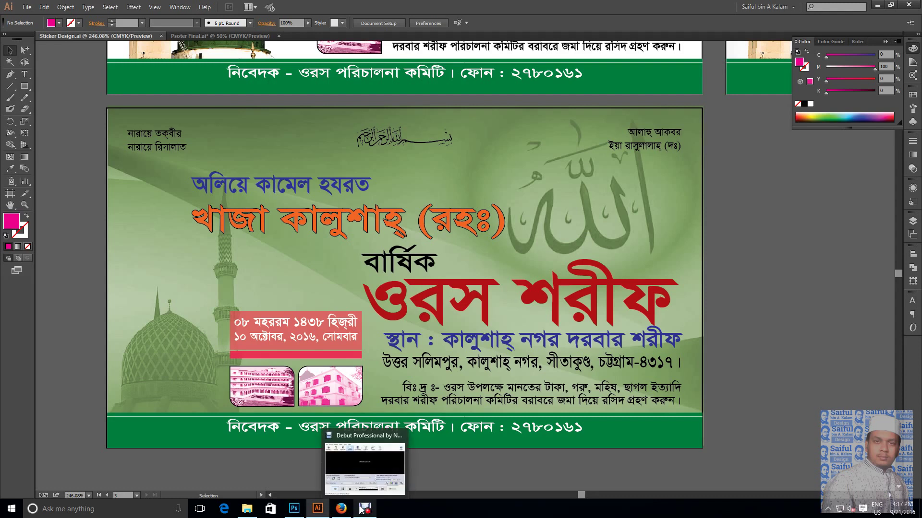
mouse_move(317, 508)
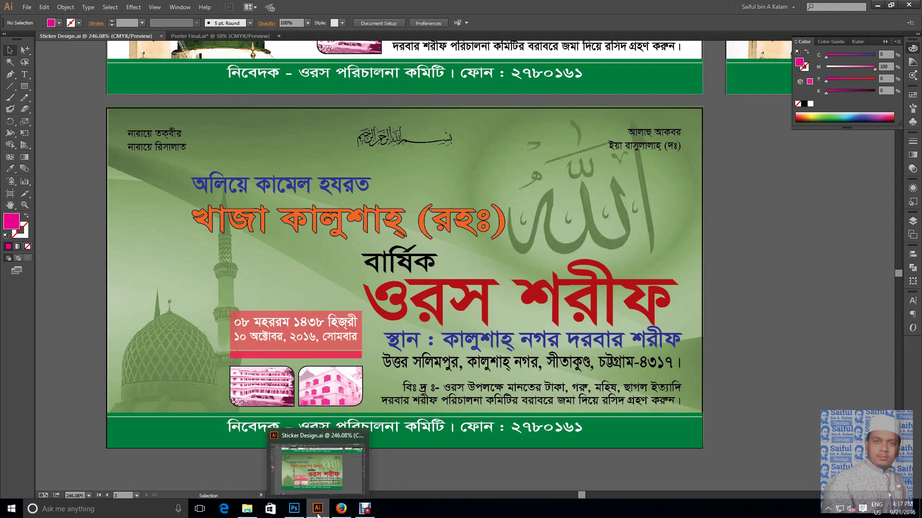
Lasso a freehand selection around the mosque and minaret in 02.psd
click(293, 510)
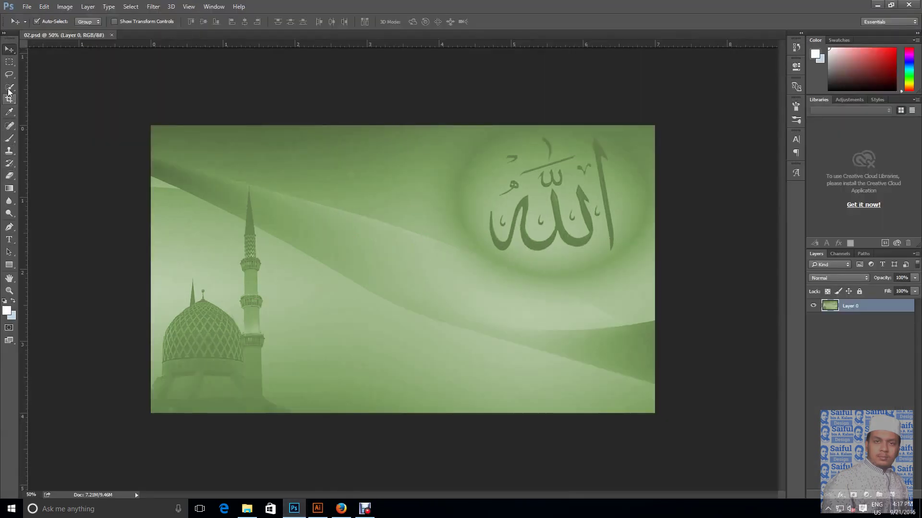
click(9, 74)
drag(140, 374, 183, 287)
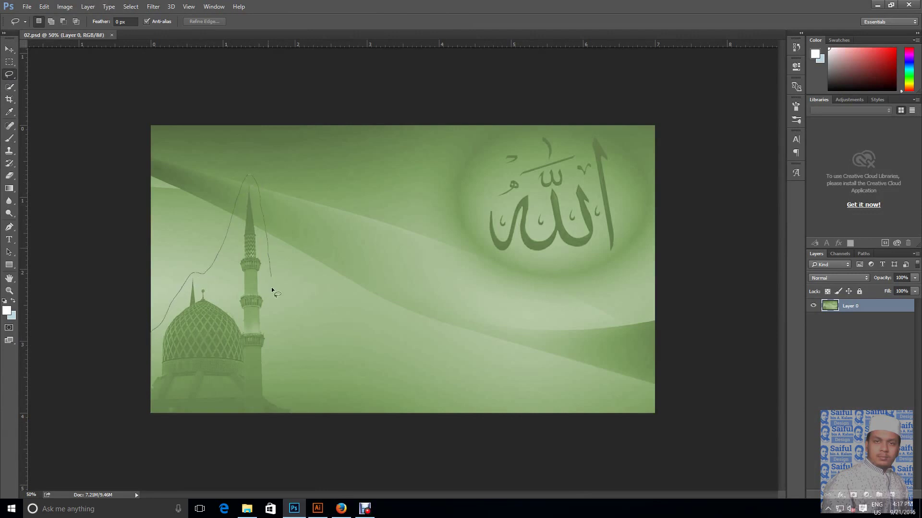
drag(260, 206, 66, 394)
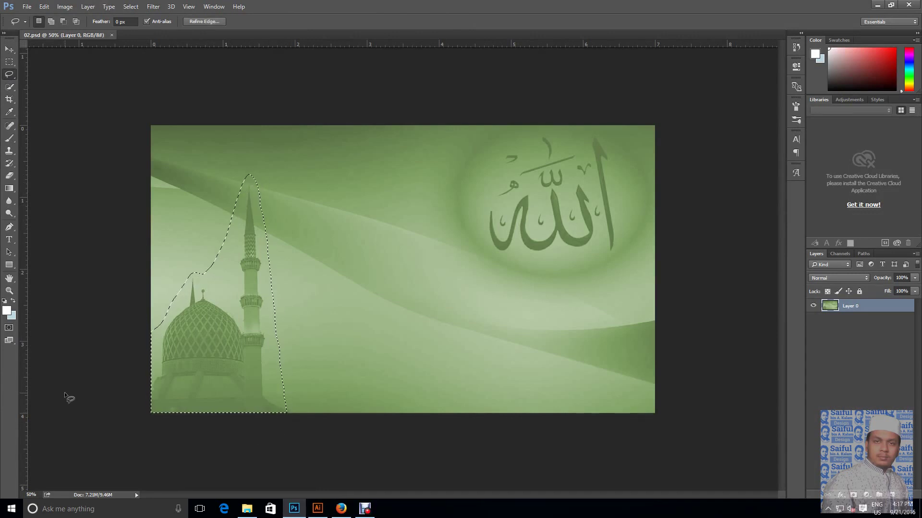
Cancel Levels and convert the document to CMYK Color mode
key(ctrl+l)
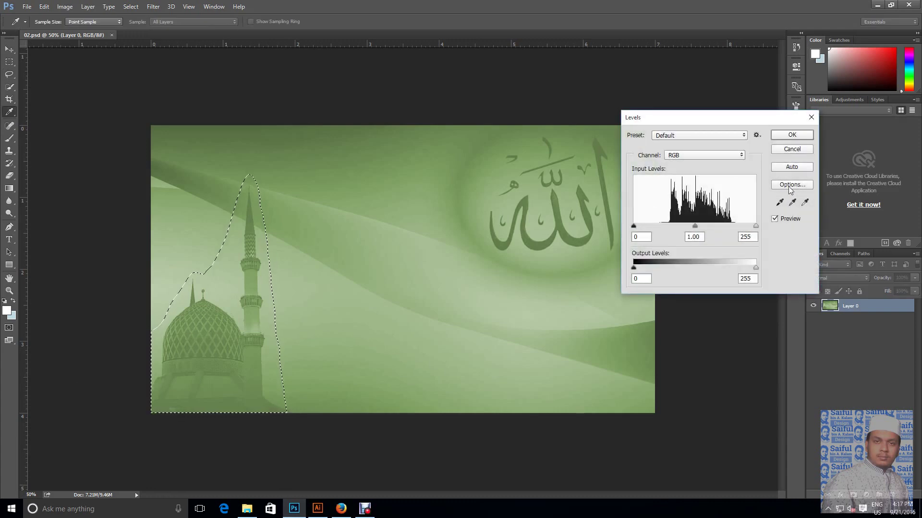
click(792, 149)
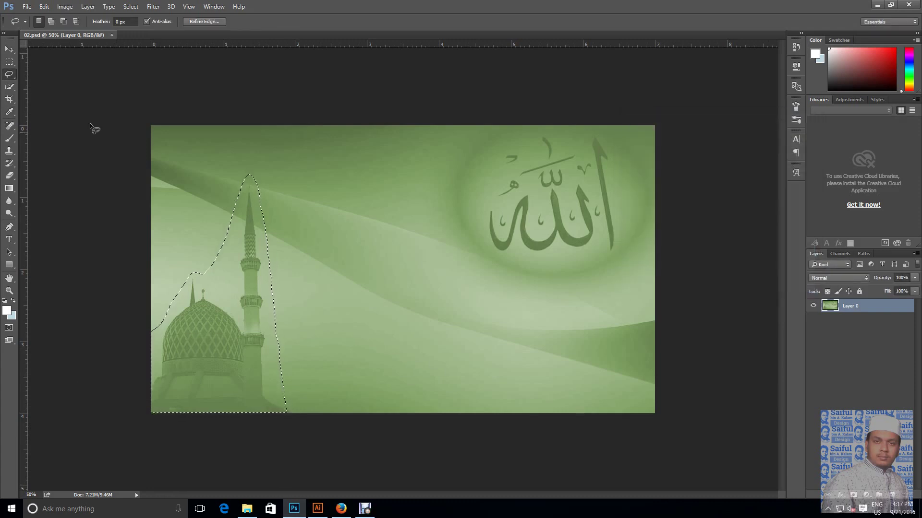
click(64, 6)
mouse_move(71, 17)
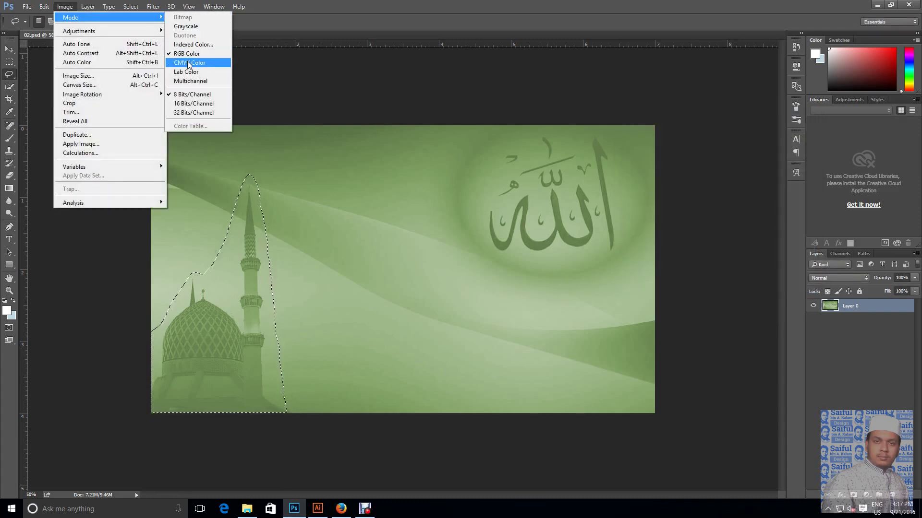
click(188, 62)
Try a Levels midtone shift on the mosque selection, then discard it
key(ctrl+l)
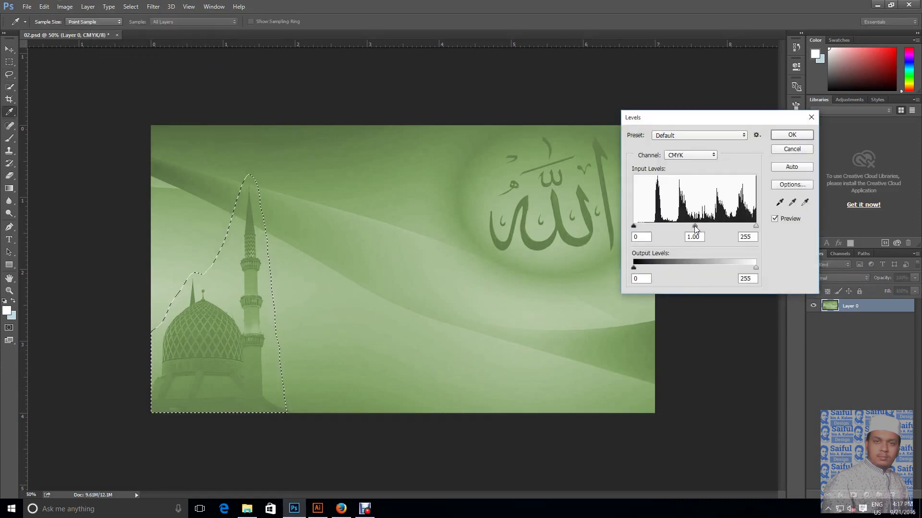
drag(695, 226, 670, 230)
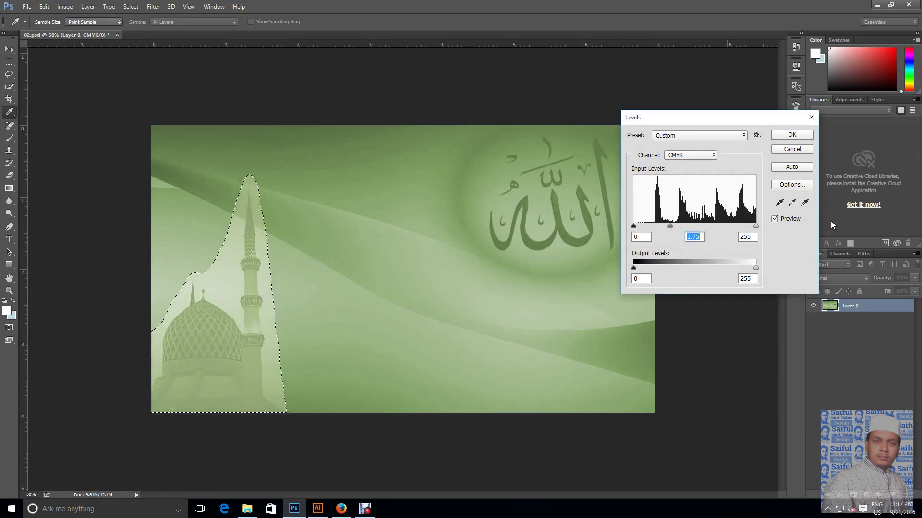
click(785, 154)
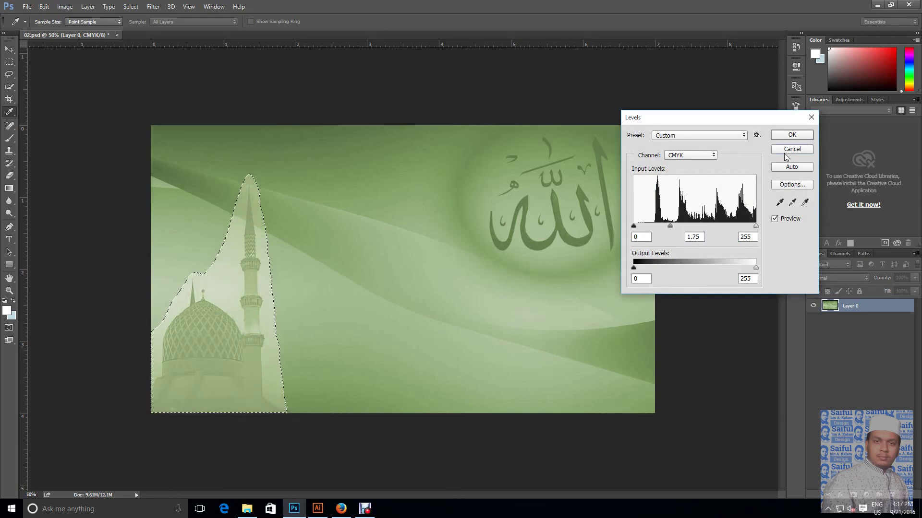
key(l)
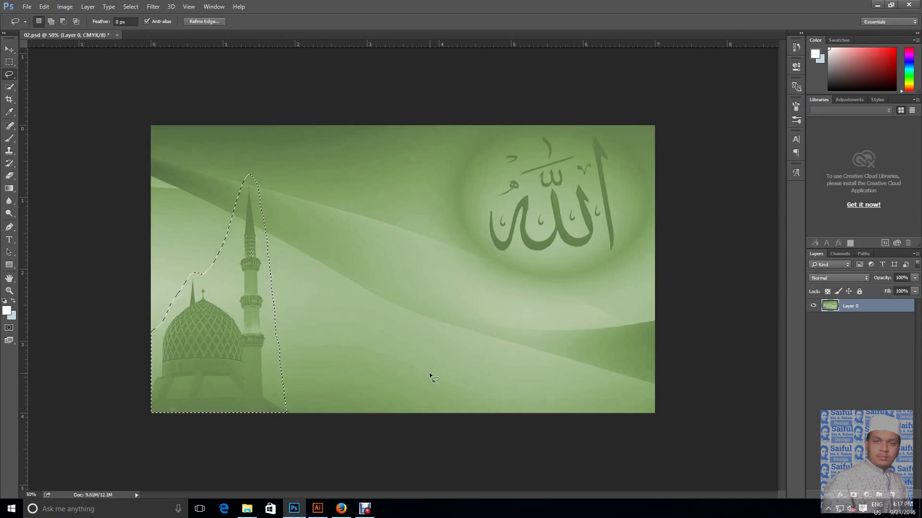
Feather the mosque selection by 150 pixels, dismissing the Fill dialog
key(shift+BackSpace)
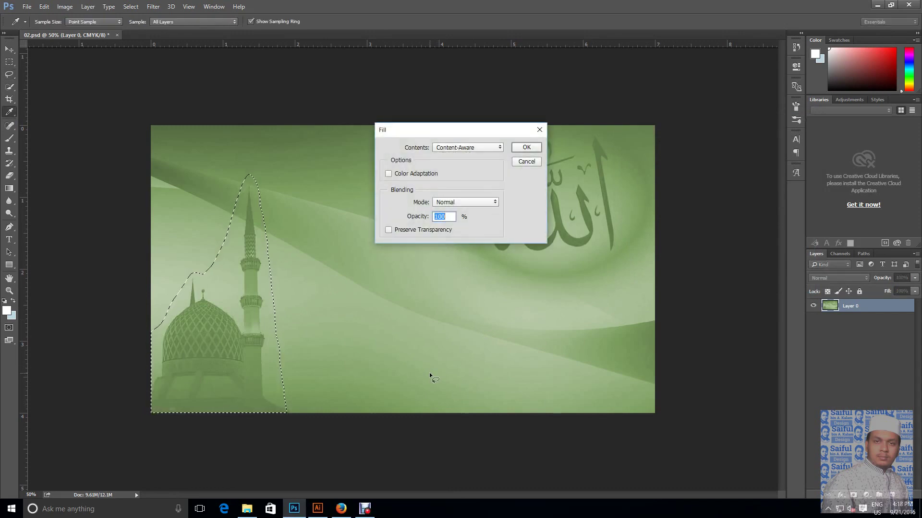
click(530, 164)
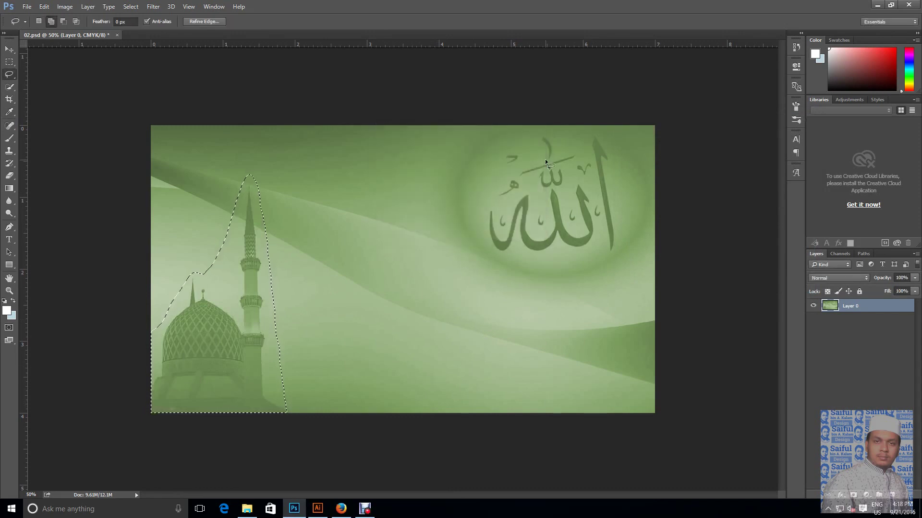
key(shift+F6)
key(Return)
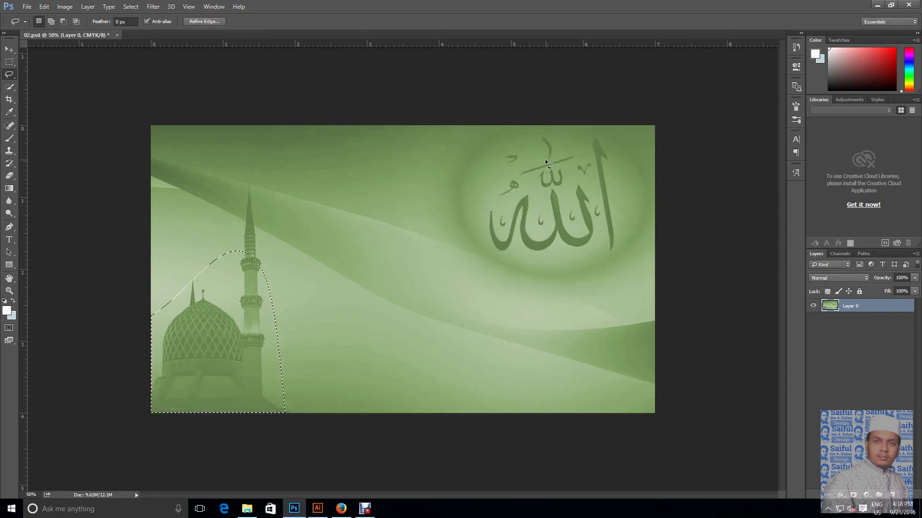
Bend the Curves midtones to deepen the mosque area's green, then deselect
key(ctrl+m)
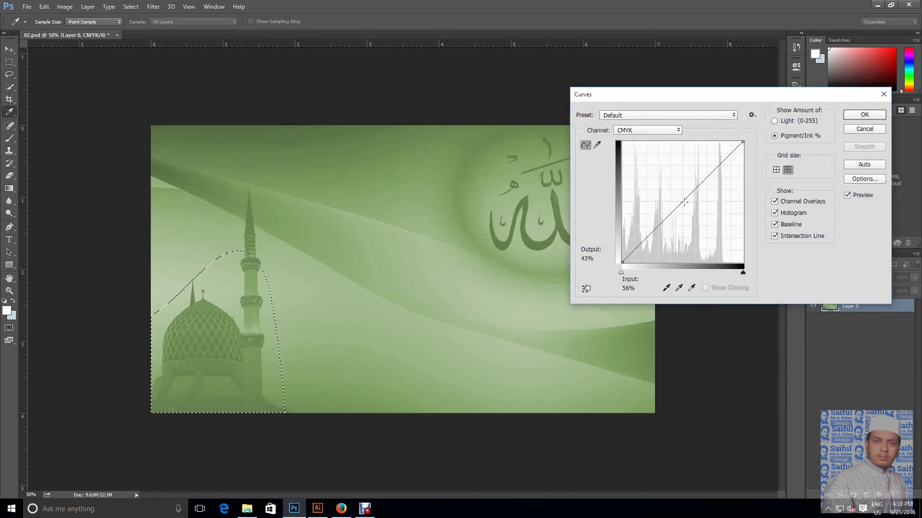
mouse_move(696, 189)
mouse_down()
mouse_move(695, 211)
mouse_move(680, 202)
mouse_up()
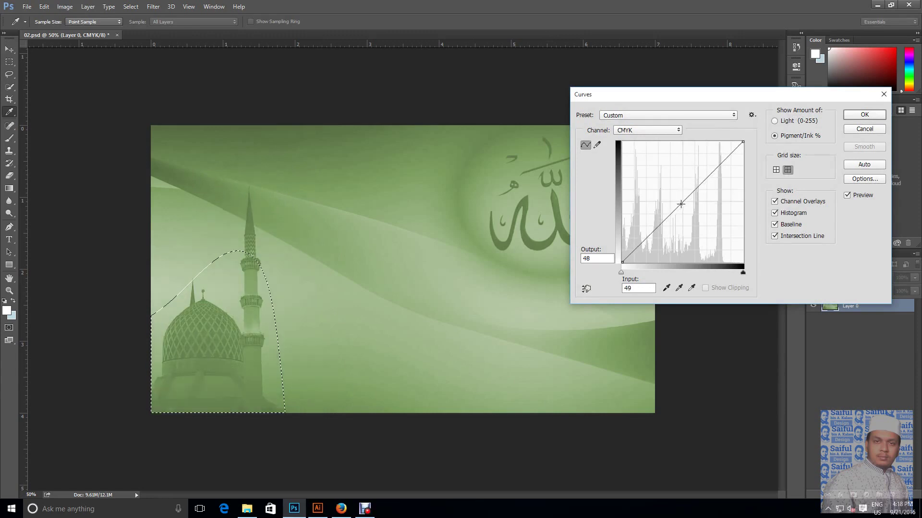
mouse_move(680, 201)
mouse_down()
mouse_move(677, 195)
mouse_move(691, 218)
mouse_move(677, 190)
mouse_up()
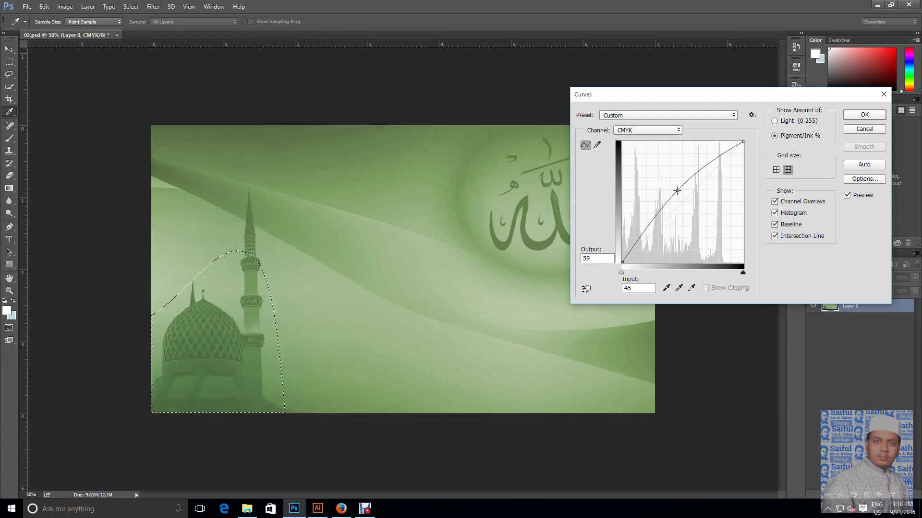
mouse_move(677, 190)
mouse_down()
mouse_move(707, 181)
mouse_move(697, 164)
mouse_up()
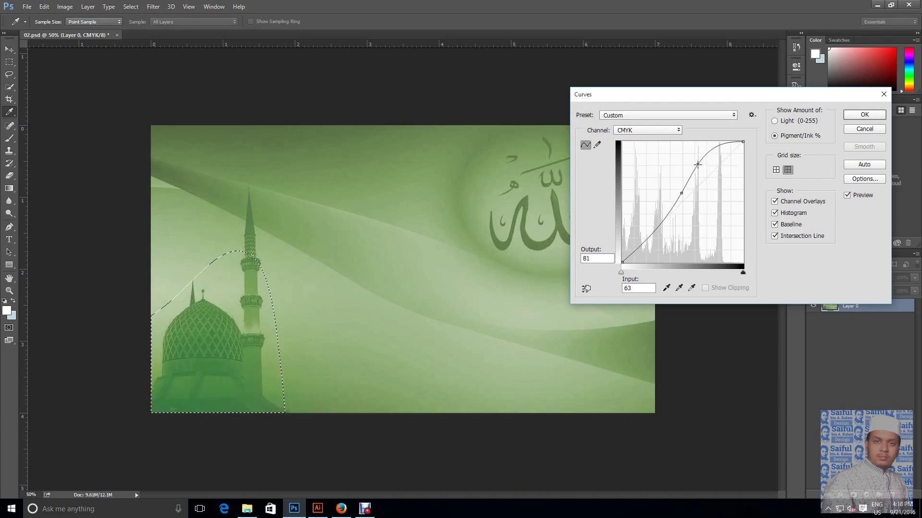
click(864, 115)
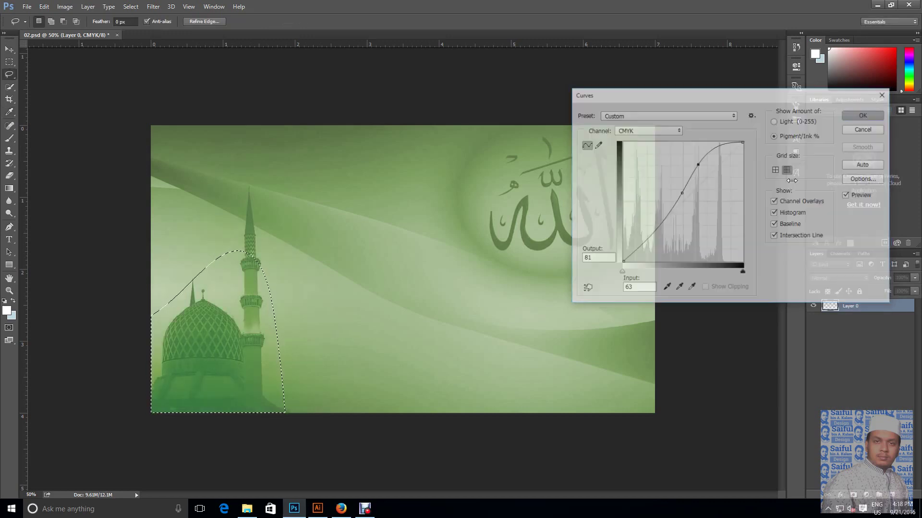
key(ctrl+d)
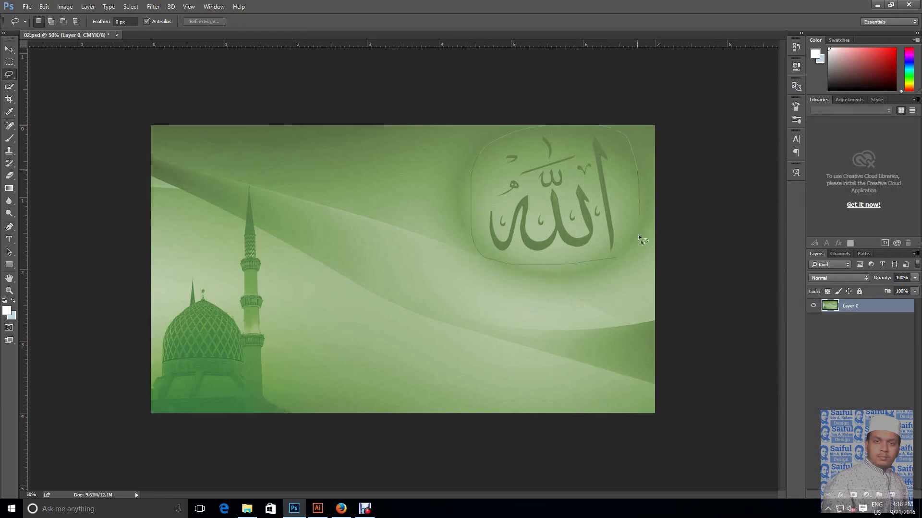
Lasso the area around the Allah calligraphy and feather it 150 pixels
drag(471, 201, 581, 290)
drag(625, 259, 533, 296)
mouse_move(455, 190)
mouse_down()
mouse_move(575, 97)
mouse_move(662, 239)
mouse_up()
key(shift+F6)
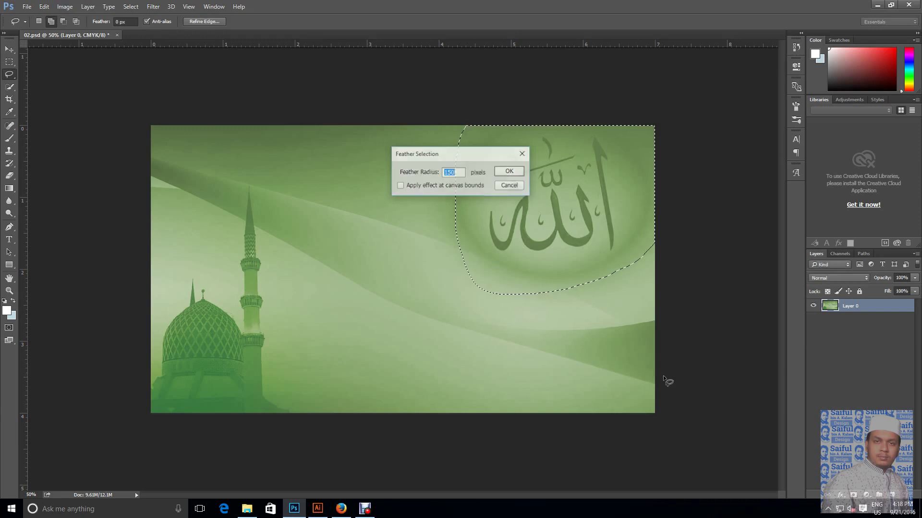
key(Return)
Raise a Curves point to deepen the green around the calligraphy, then deselect
key(ctrl+m)
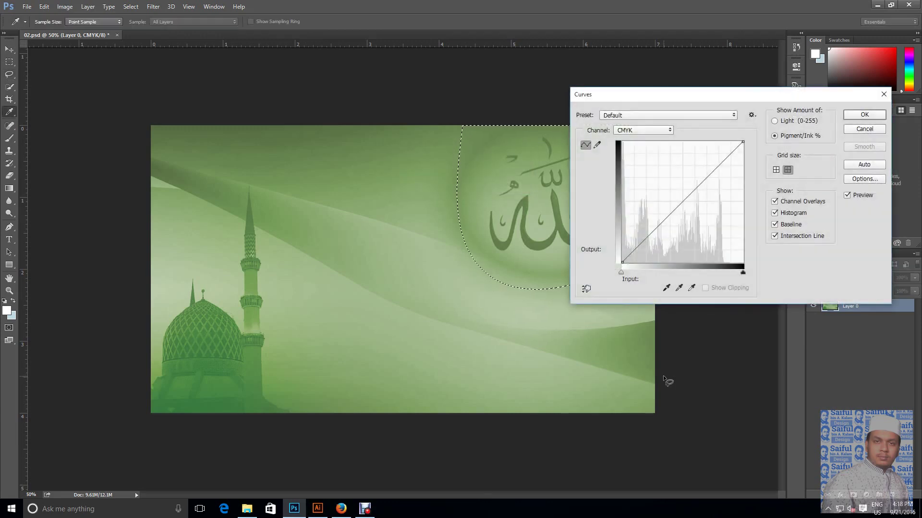
drag(728, 98, 814, 119)
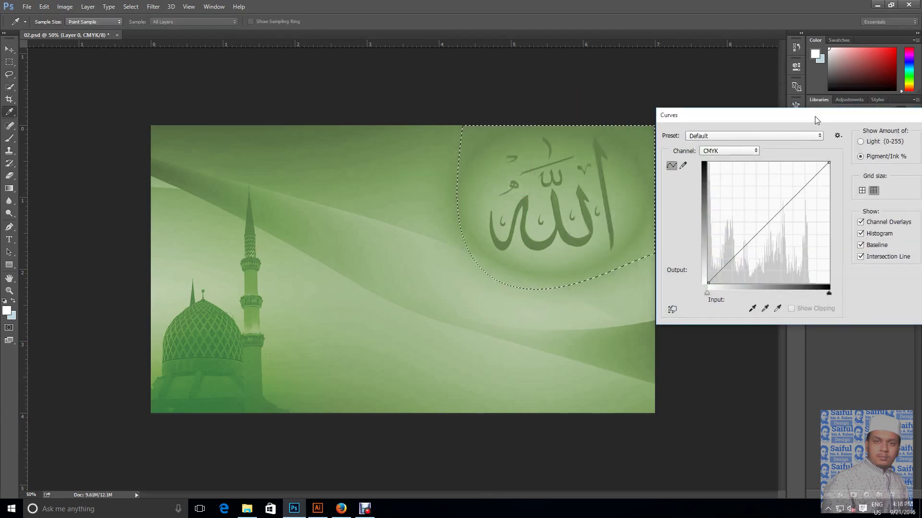
click(774, 213)
drag(774, 213, 786, 186)
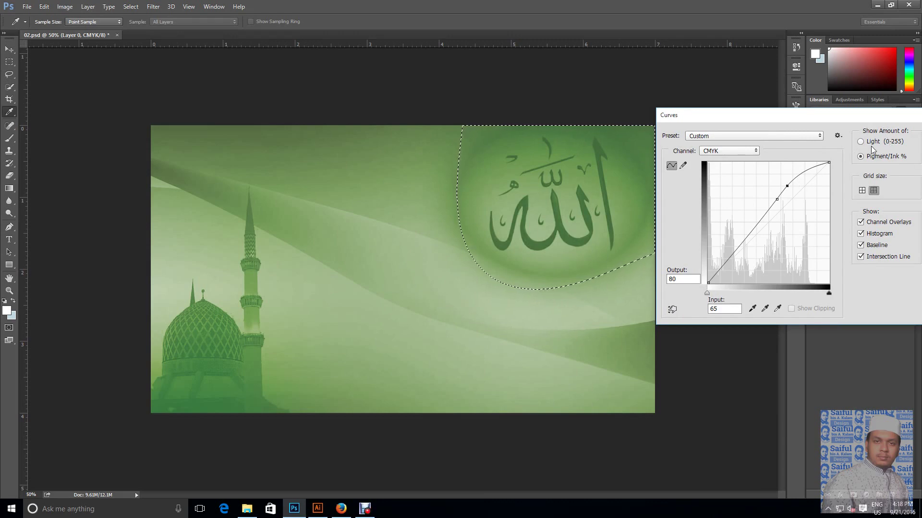
drag(811, 119, 724, 108)
click(864, 128)
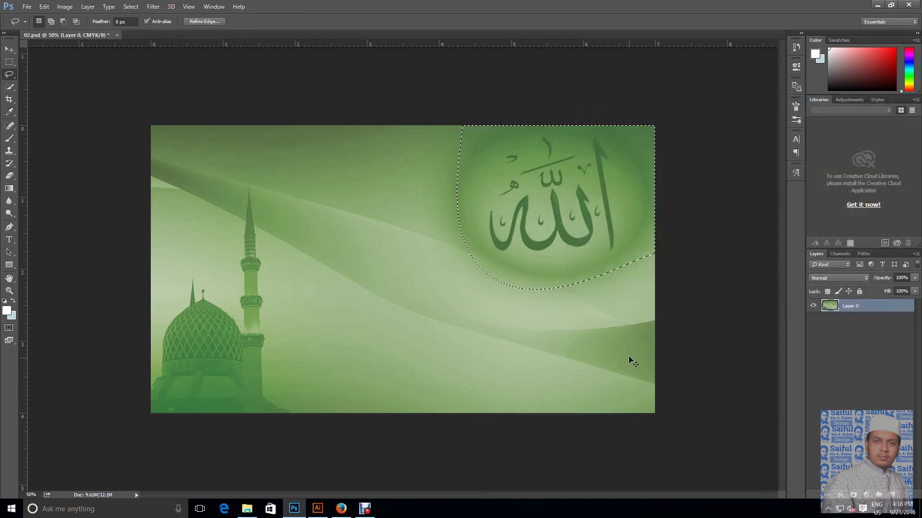
key(ctrl+d)
Save 02.psd and accept the linked image update in the Illustrator sticker
key(ctrl+s)
click(317, 510)
click(511, 268)
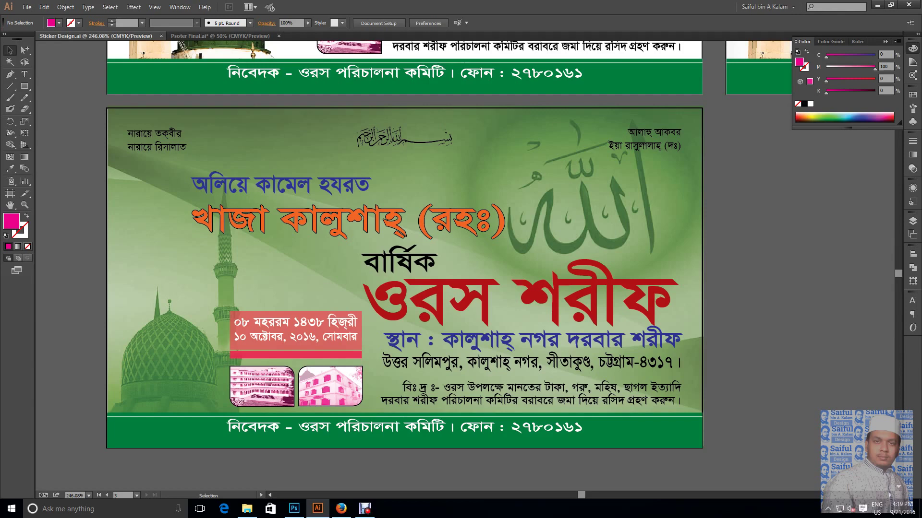
Zoom the view to fit the two white and one green Urs Sharif stickers side by side, then return to the Selection tool
scroll(465, 267, down, 2)
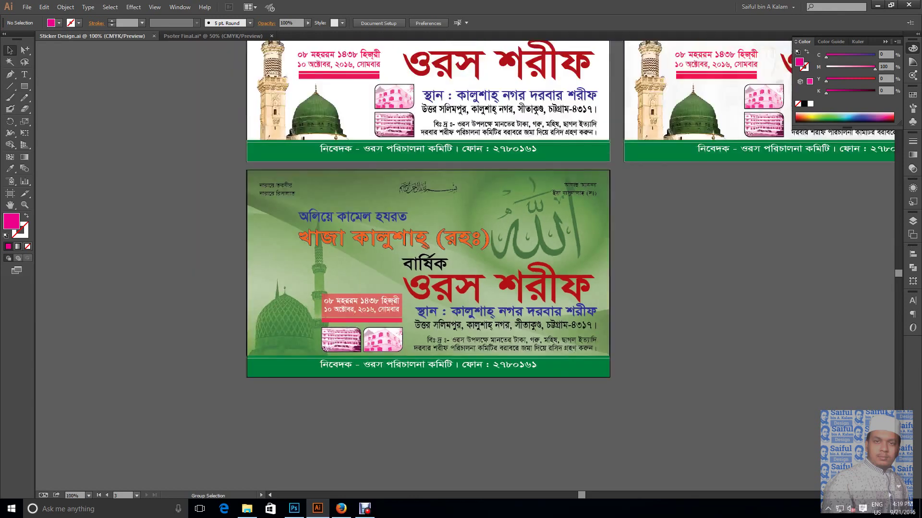
scroll(466, 266, down, 2)
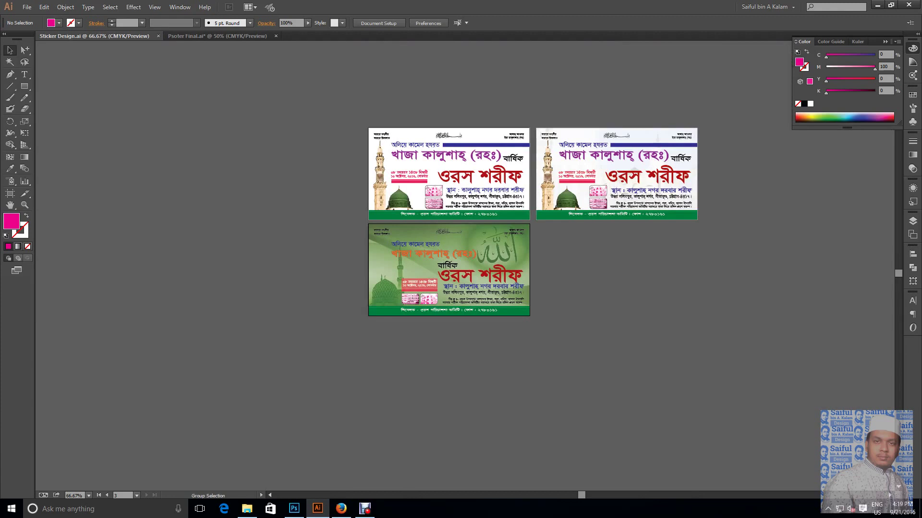
drag(351, 118, 714, 286)
drag(744, 318, 743, 317)
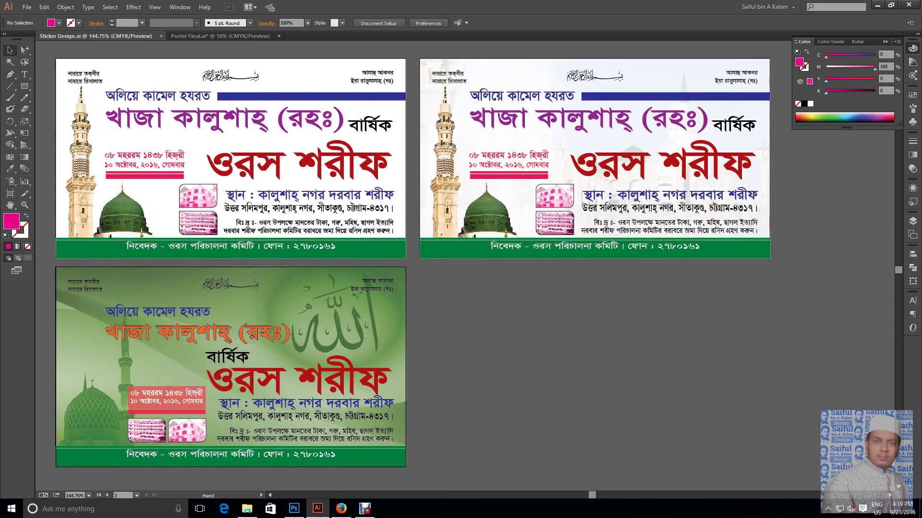
key(v)
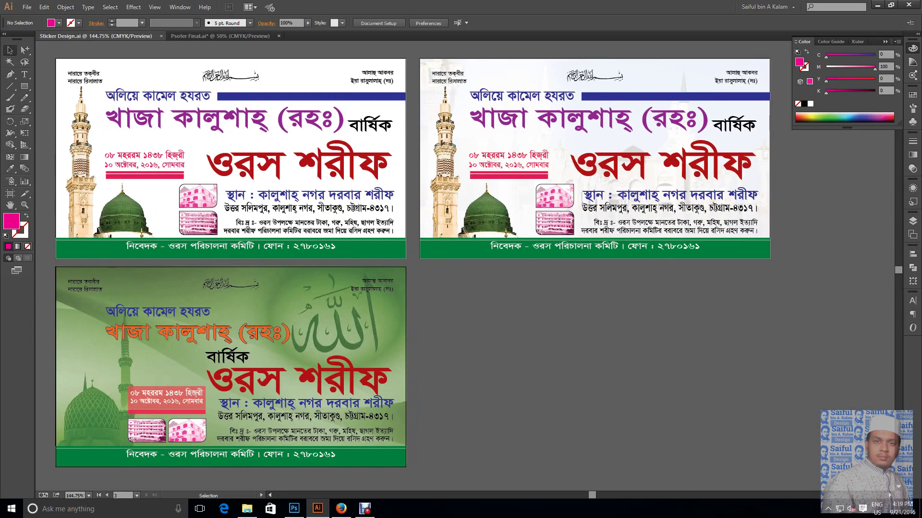